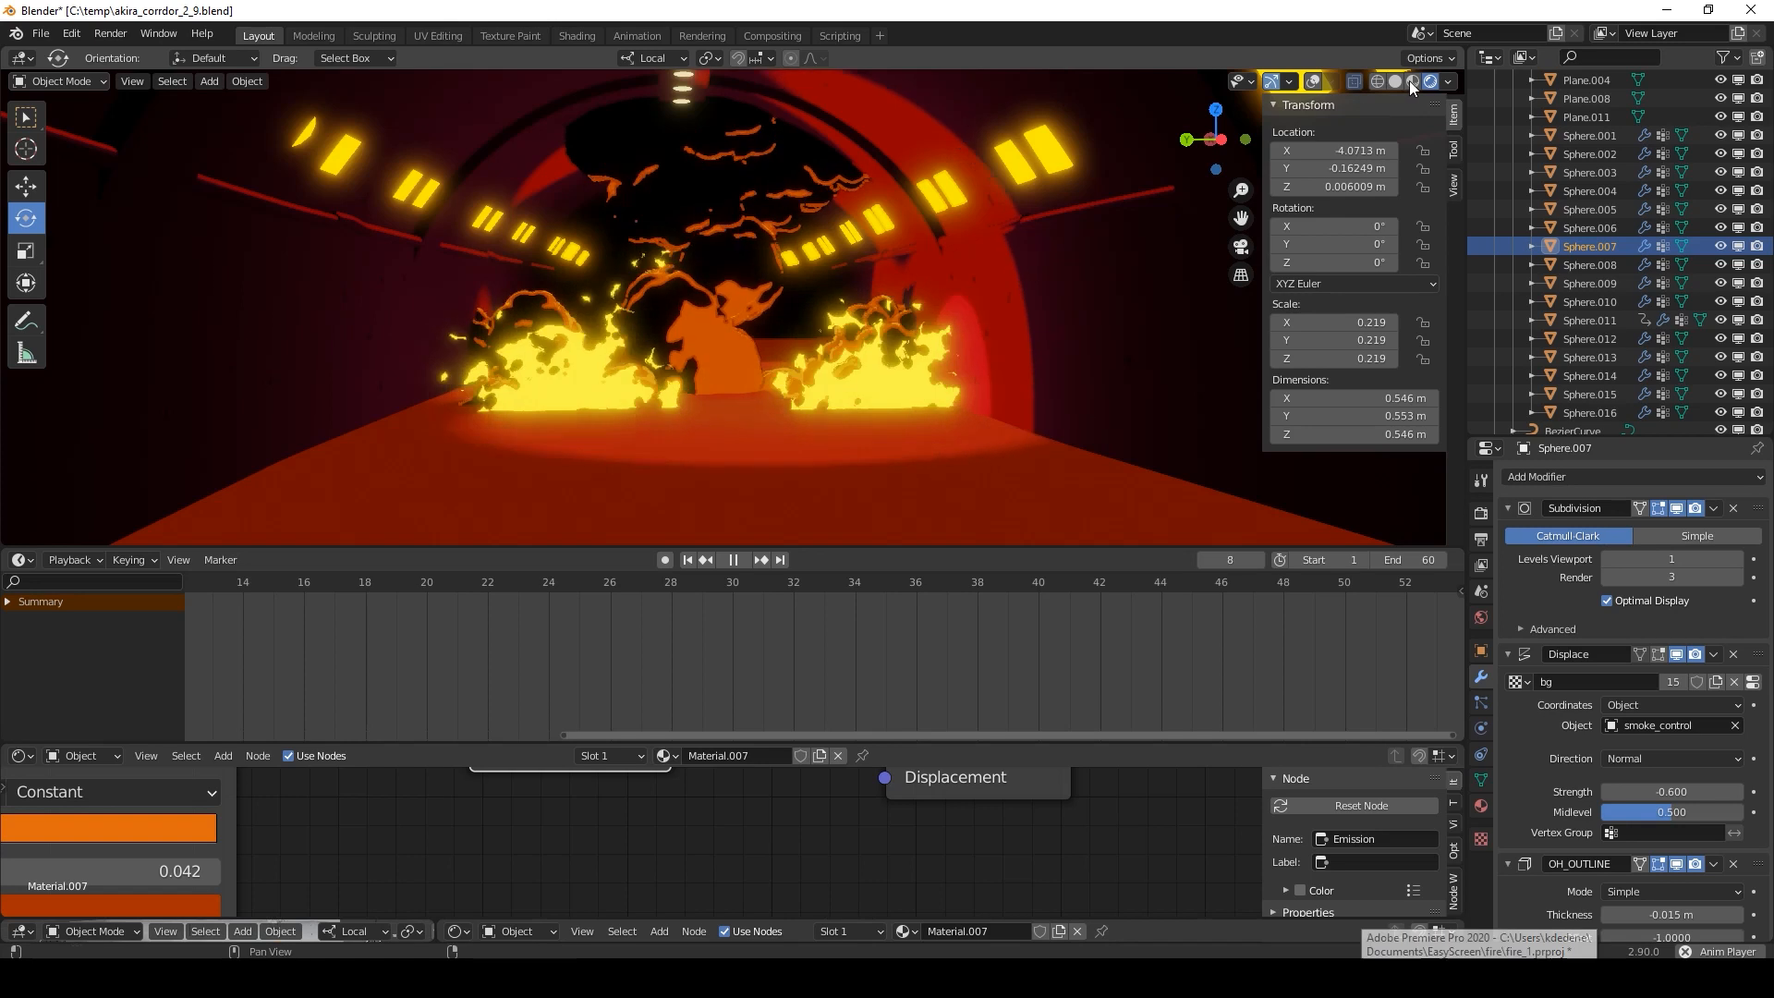
mouse_move(862, 353)
middle_mouse_down()
mouse_move(848, 347)
mouse_move(870, 357)
middle_mouse_up()
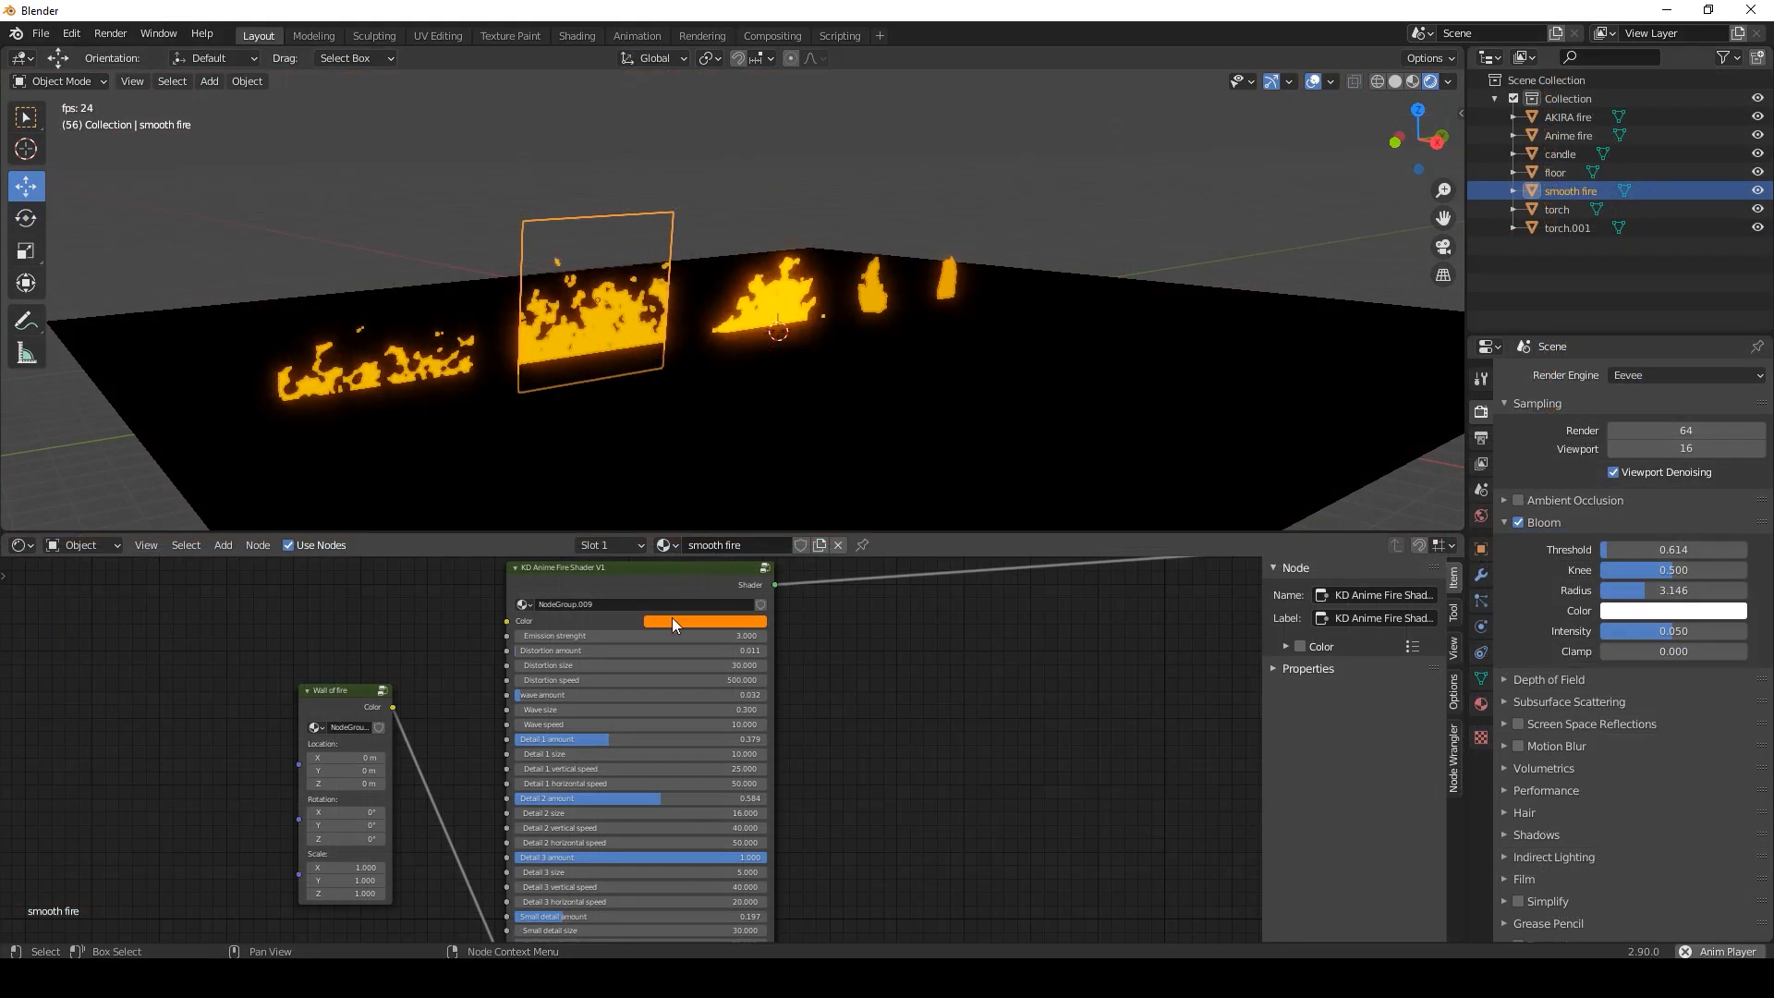
Shift the smooth fire shader's color to a yellower orange and try out its wave amount and other shader settings.
left_click(673, 622)
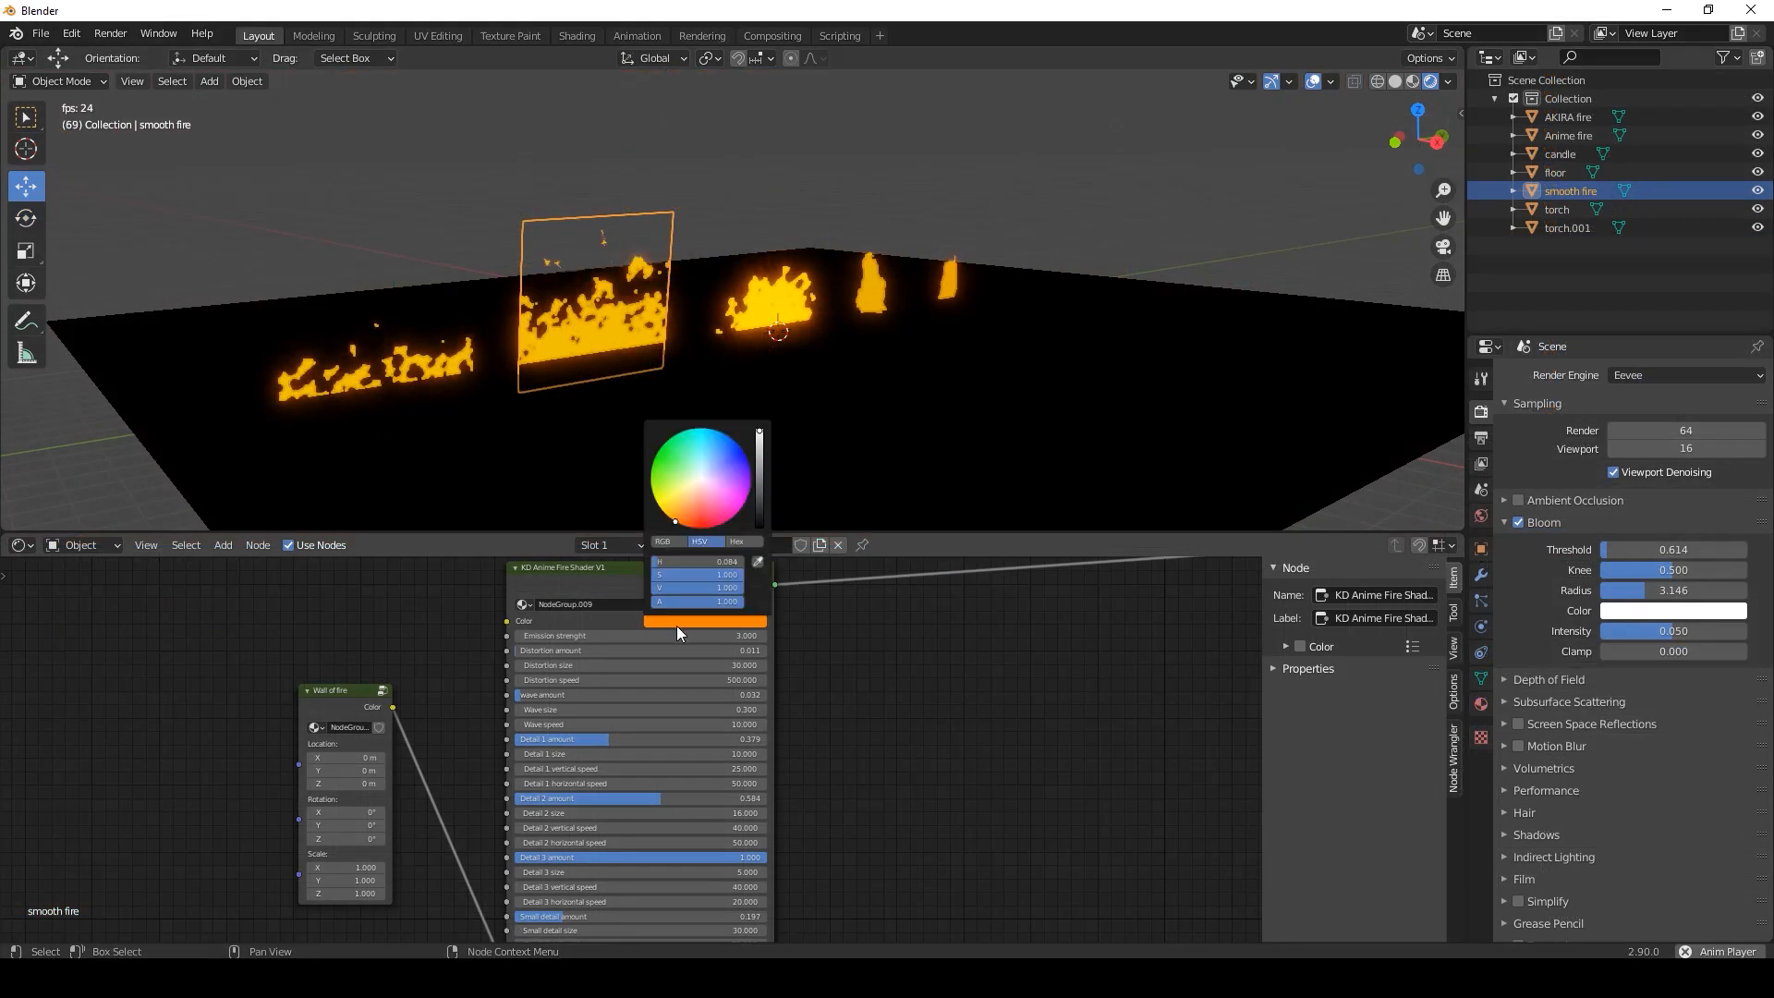
mouse_move(712, 507)
left_mouse_down()
mouse_move(660, 507)
mouse_move(700, 429)
mouse_move(747, 493)
mouse_move(700, 525)
mouse_move(670, 518)
left_mouse_up()
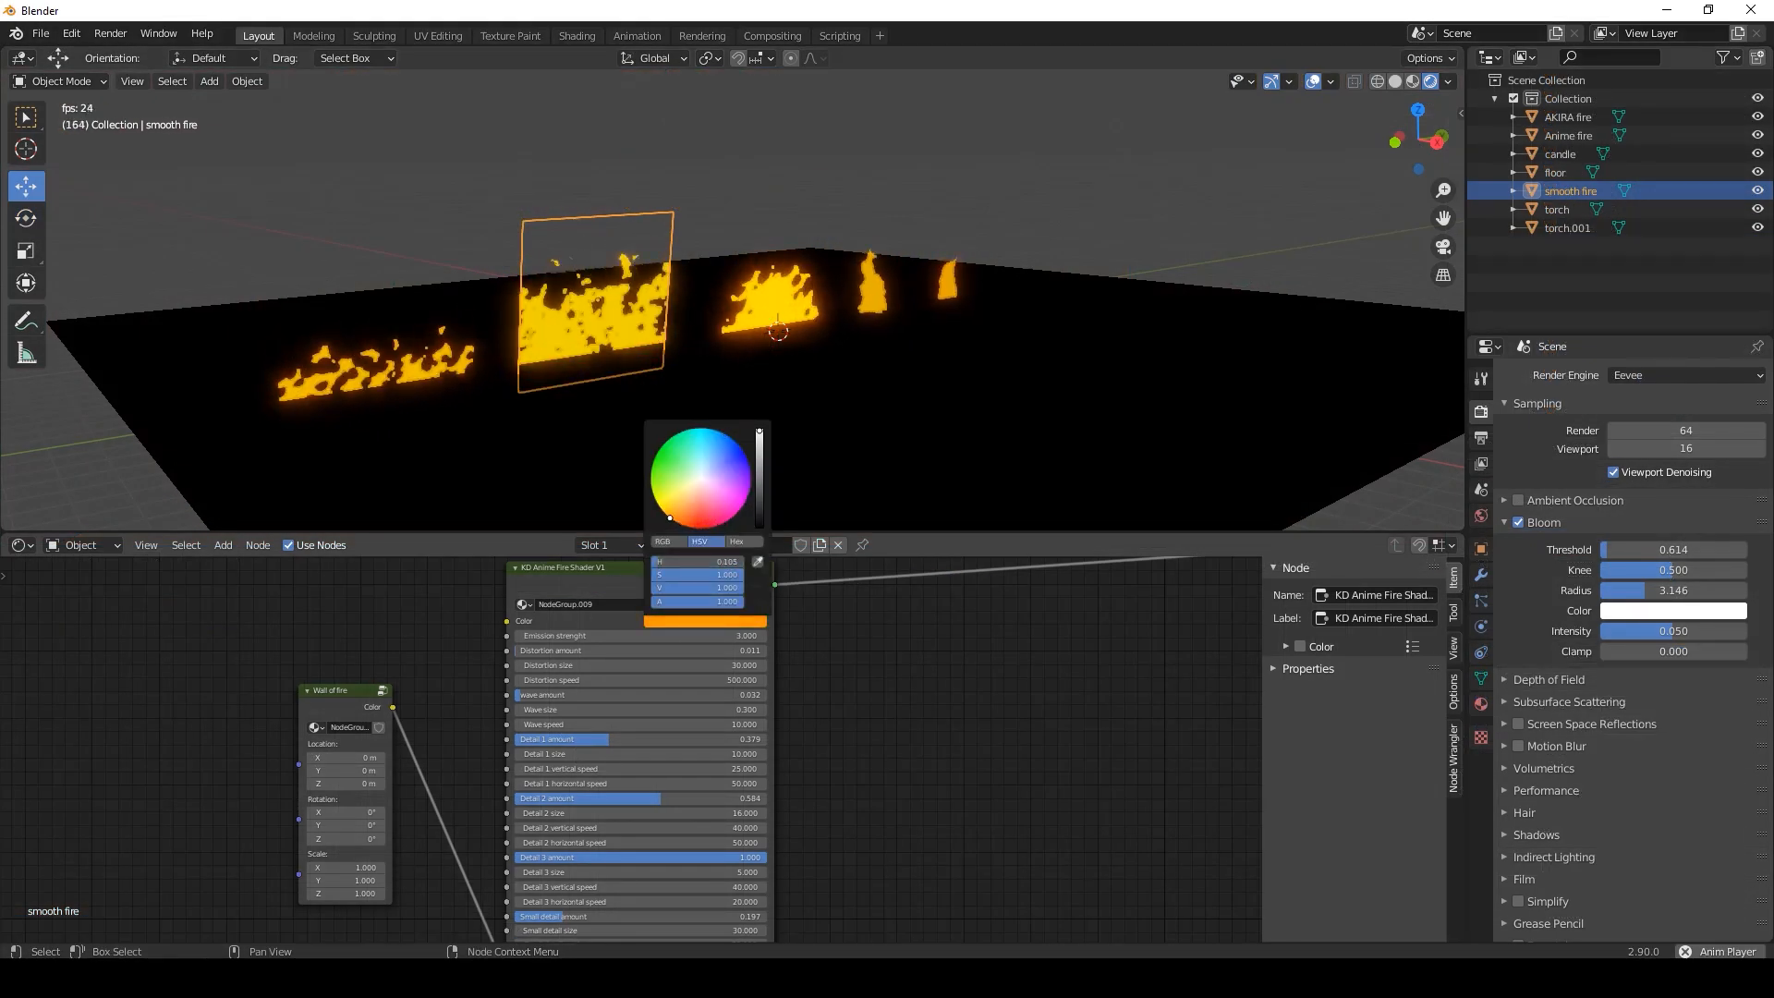
mouse_move(530, 696)
left_mouse_down()
mouse_move(621, 697)
mouse_move(532, 697)
left_mouse_up()
middle_click_drag(858, 766, 874, 663)
left_click_drag(783, 755, 573, 755)
left_click_drag(622, 638, 549, 637)
middle_click_drag(713, 404, 662, 349)
scroll(546, 344, "up", 2)
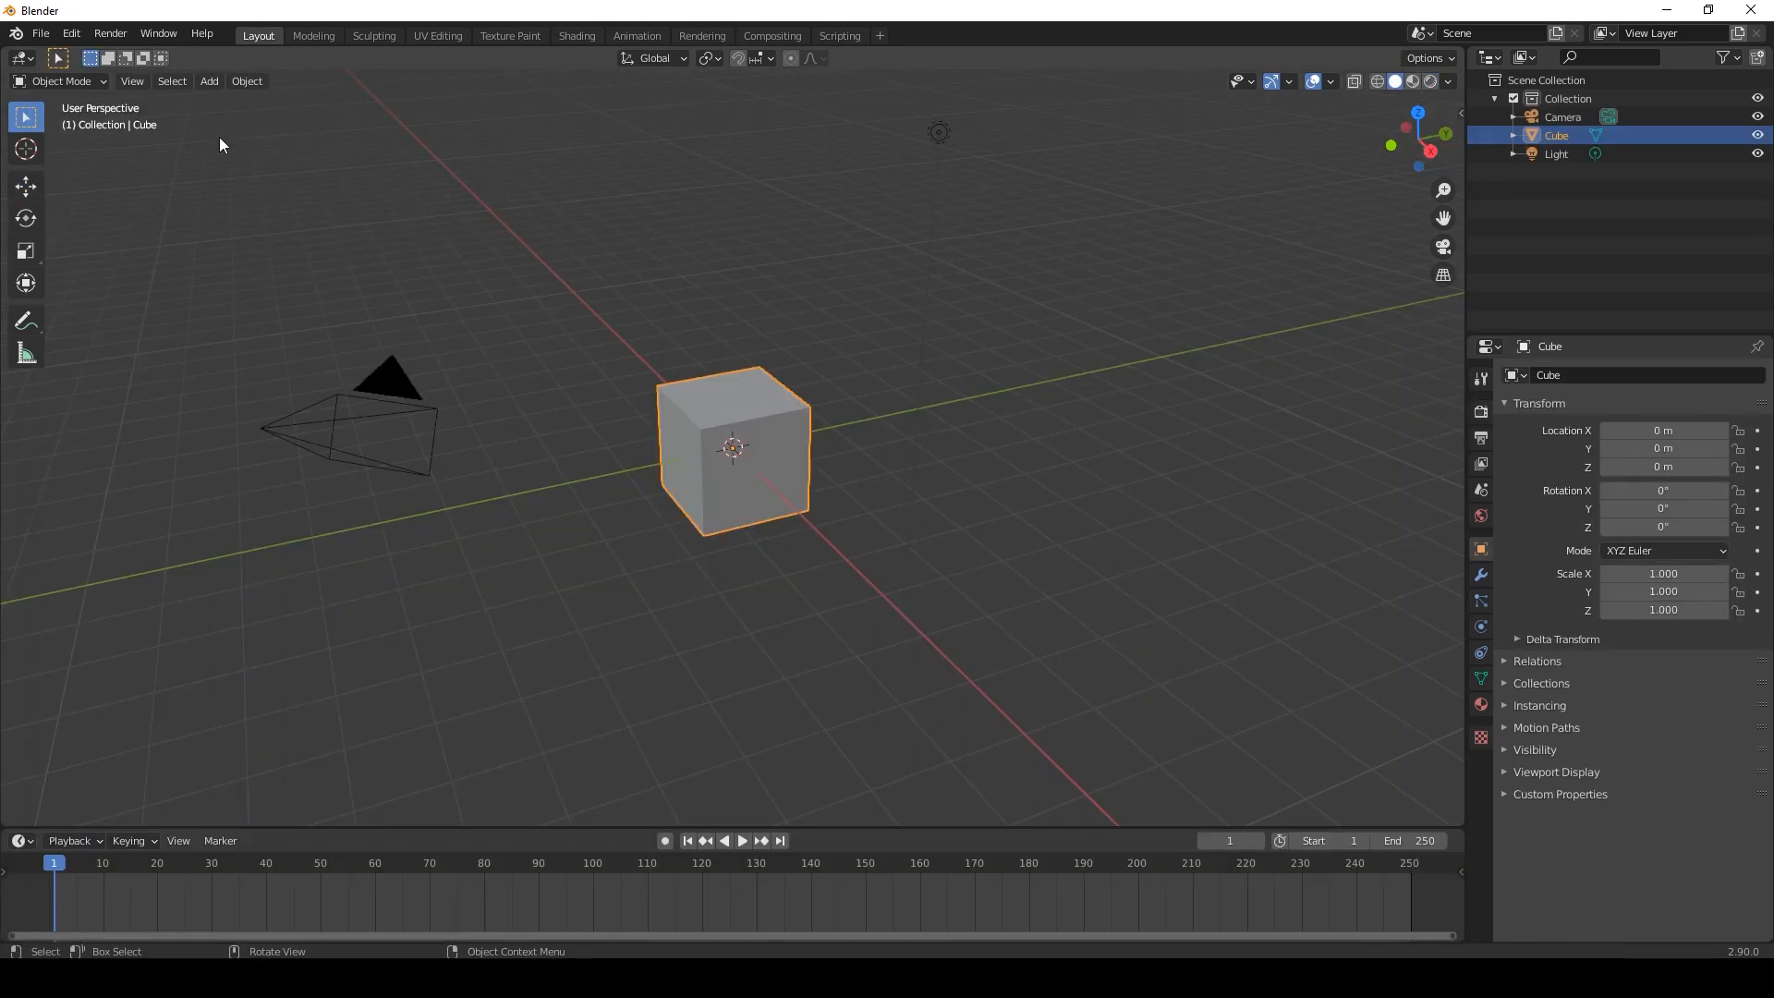
Delete the default camera, light and cube from the scene.
left_click(374, 430)
key("Delete")
left_click(939, 132)
key("Delete")
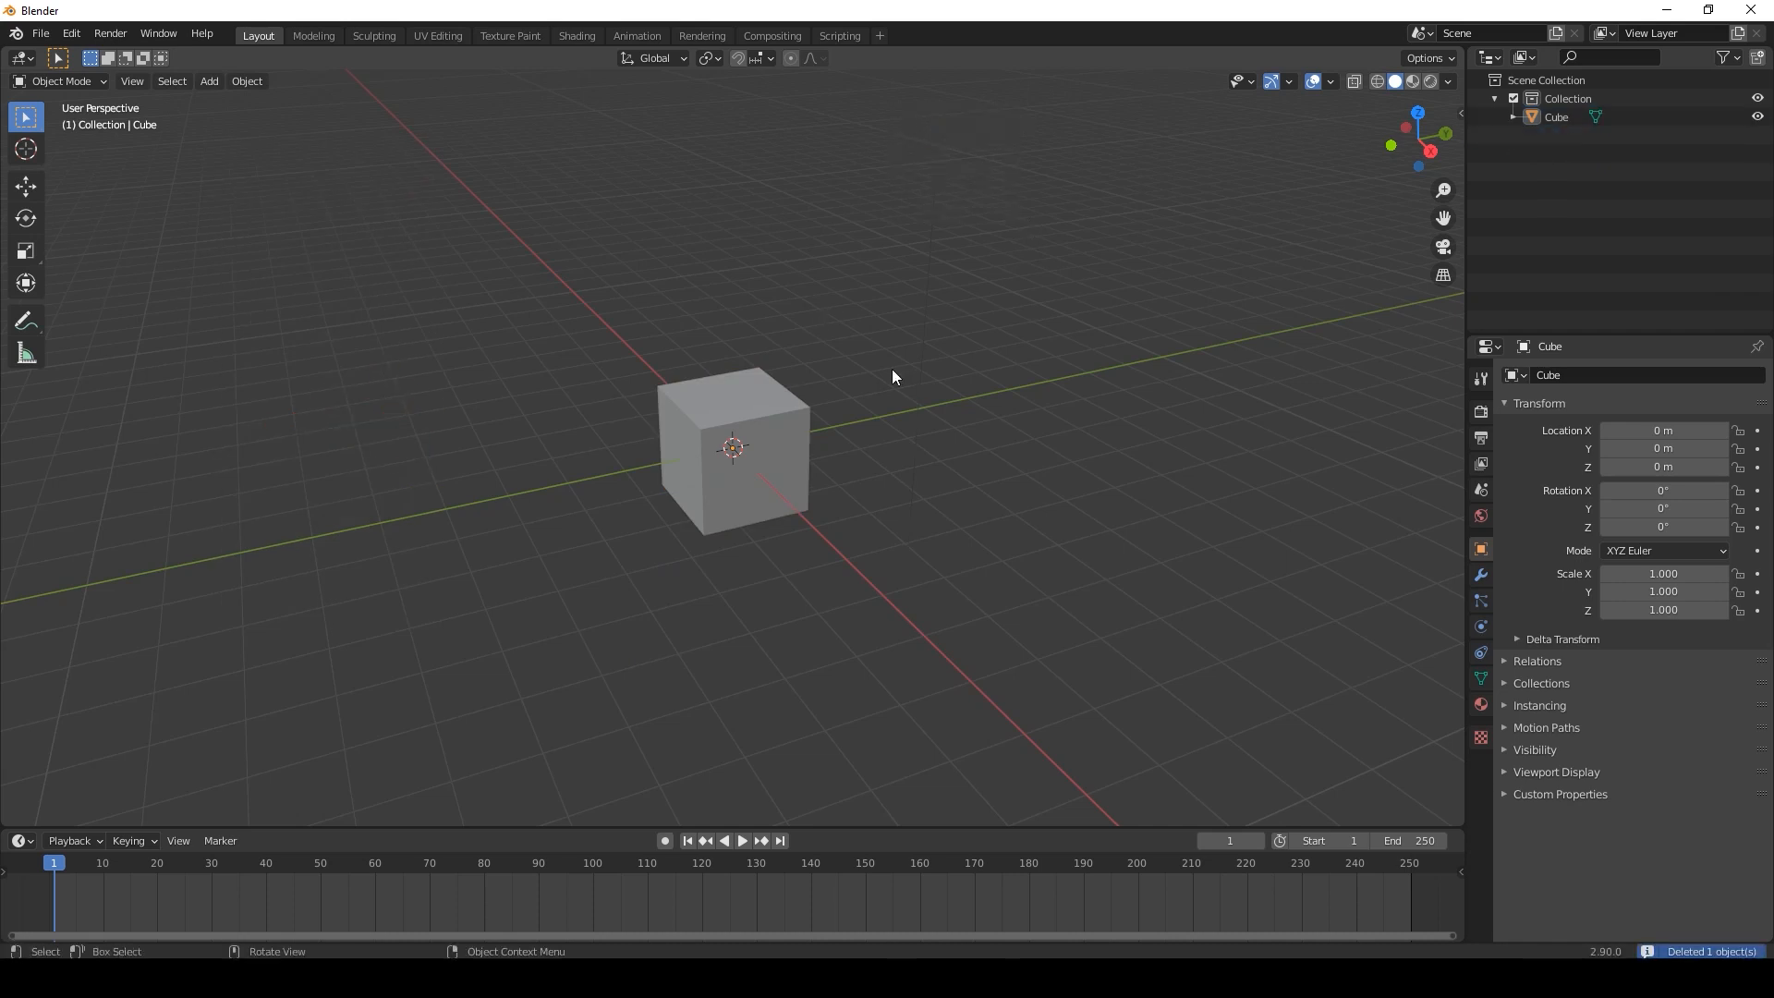
left_click(761, 453)
key("Delete")
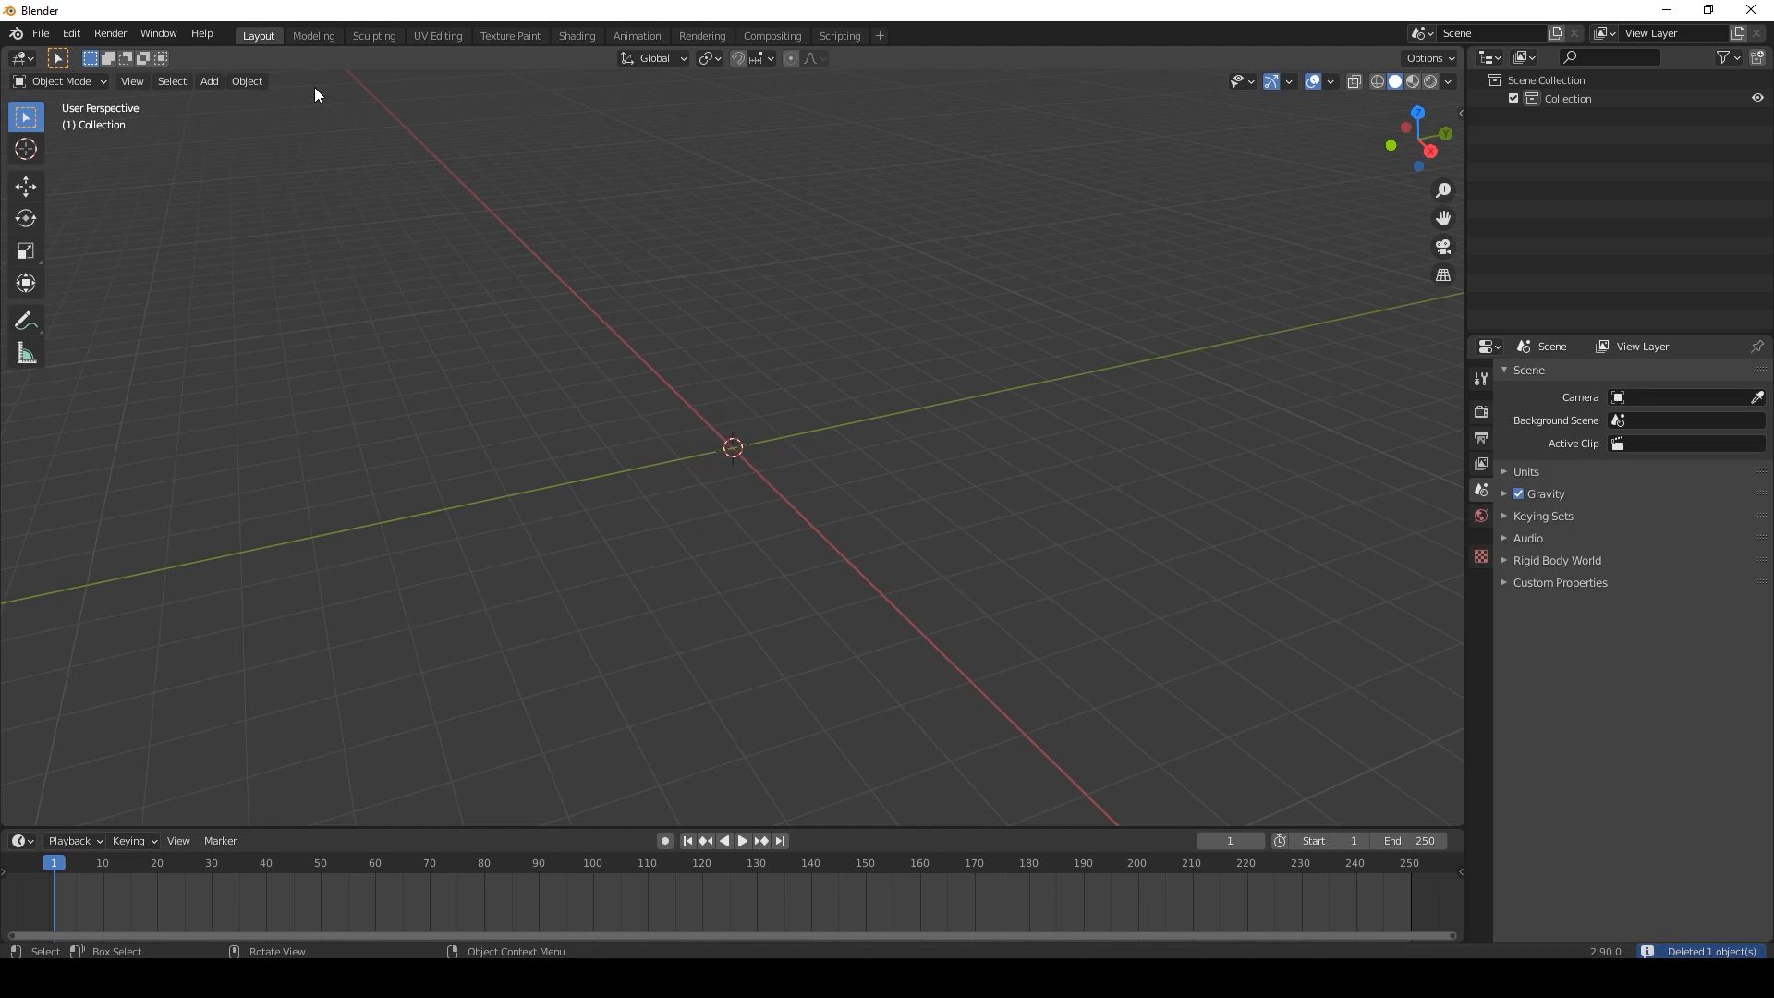
Add a plane mesh at the origin and scale it up uniformly to about 2.785.
left_click(207, 83)
mouse_move(244, 98)
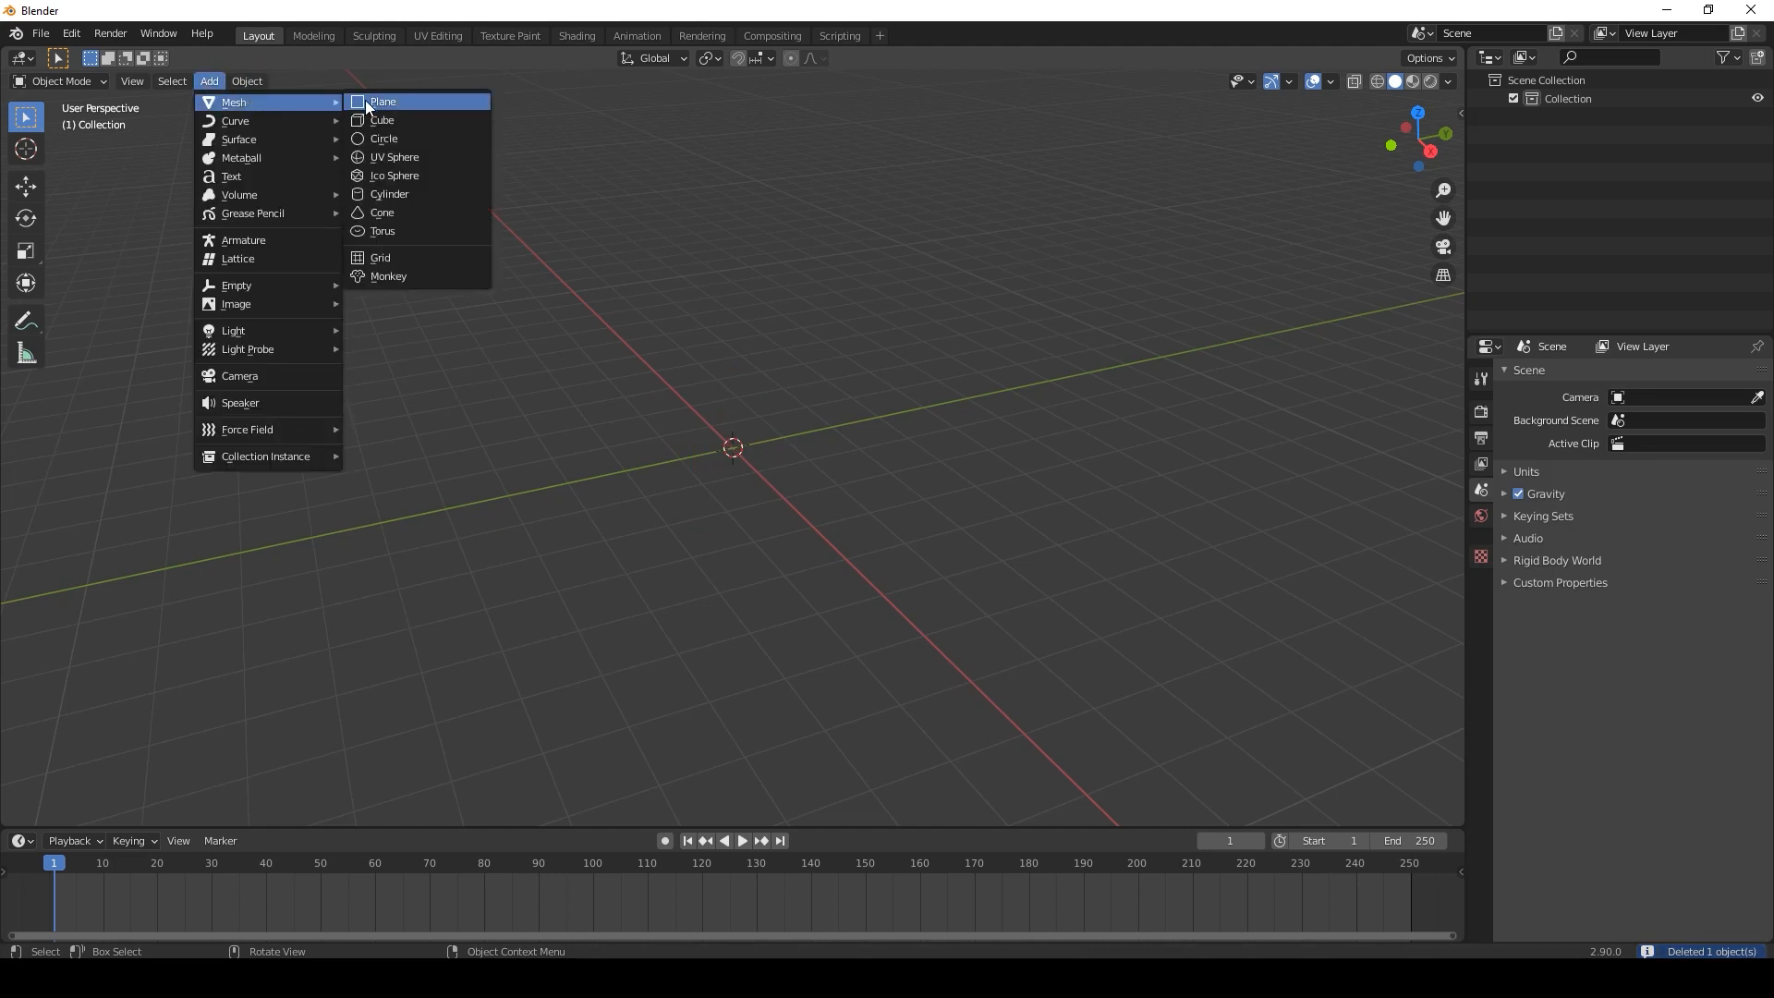
left_click(364, 100)
left_click(28, 255)
left_click_drag(779, 378, 837, 302)
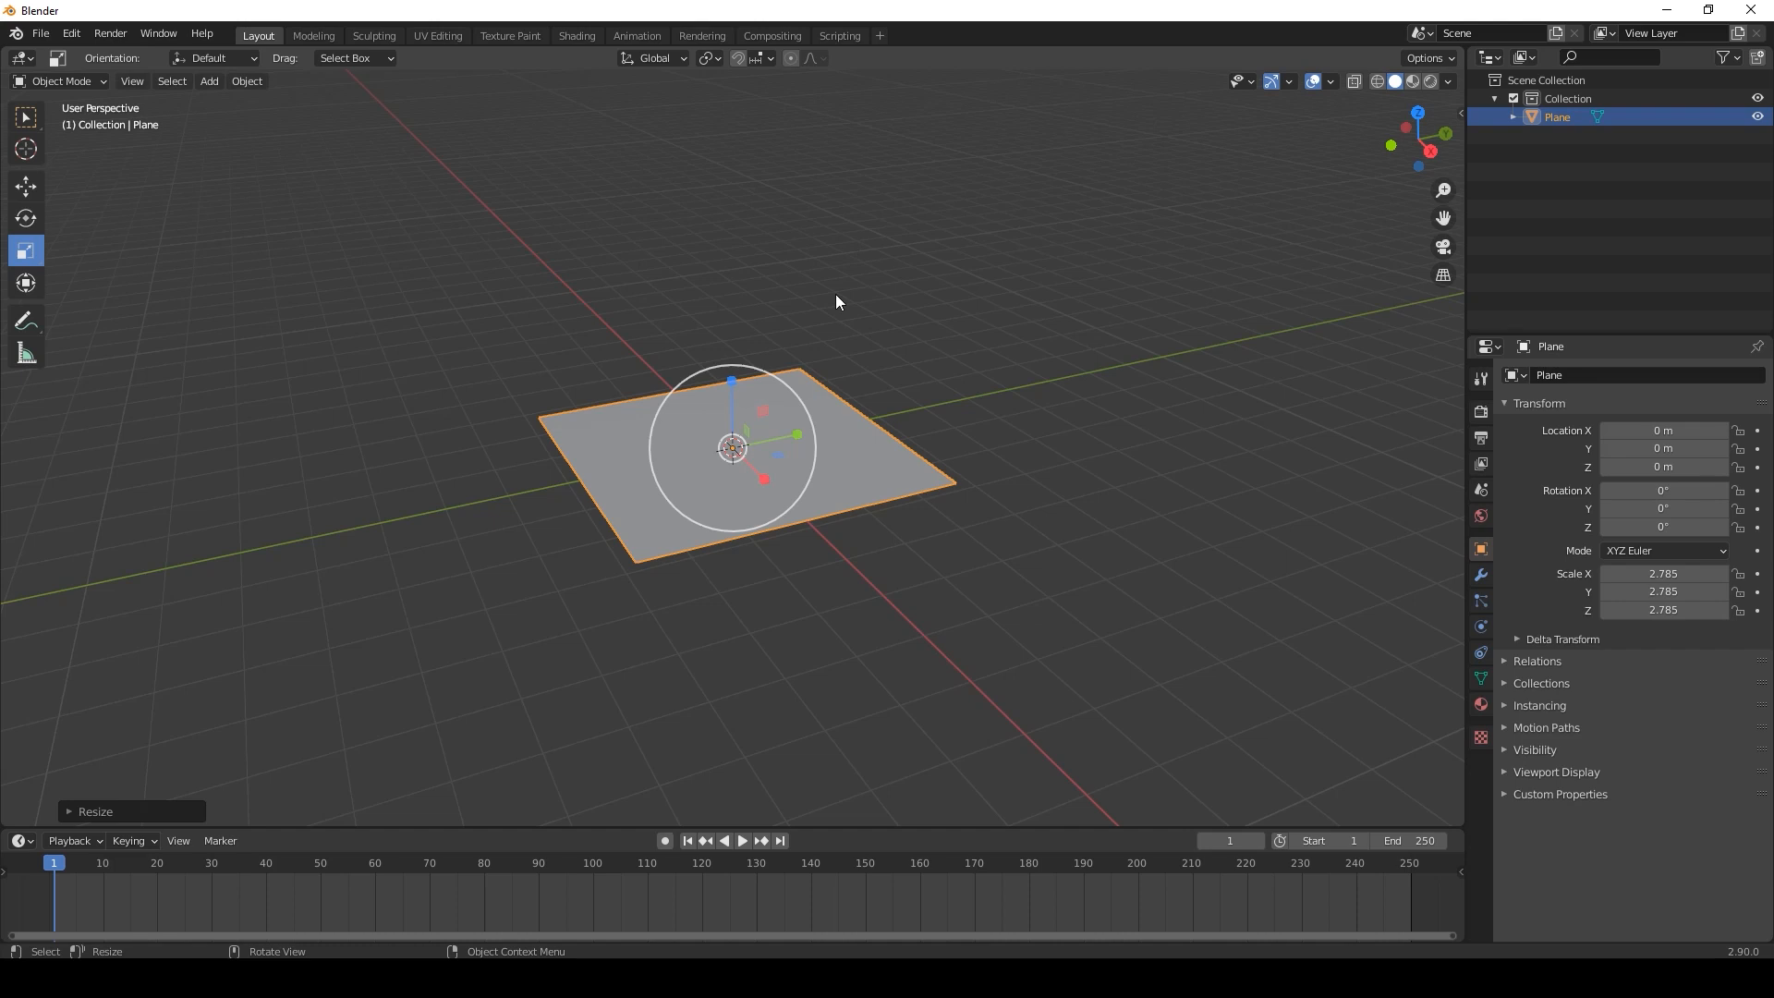
Change the timeline area into an enlarged Shader Editor and create a new material for the plane.
left_click(22, 841)
left_click(63, 778)
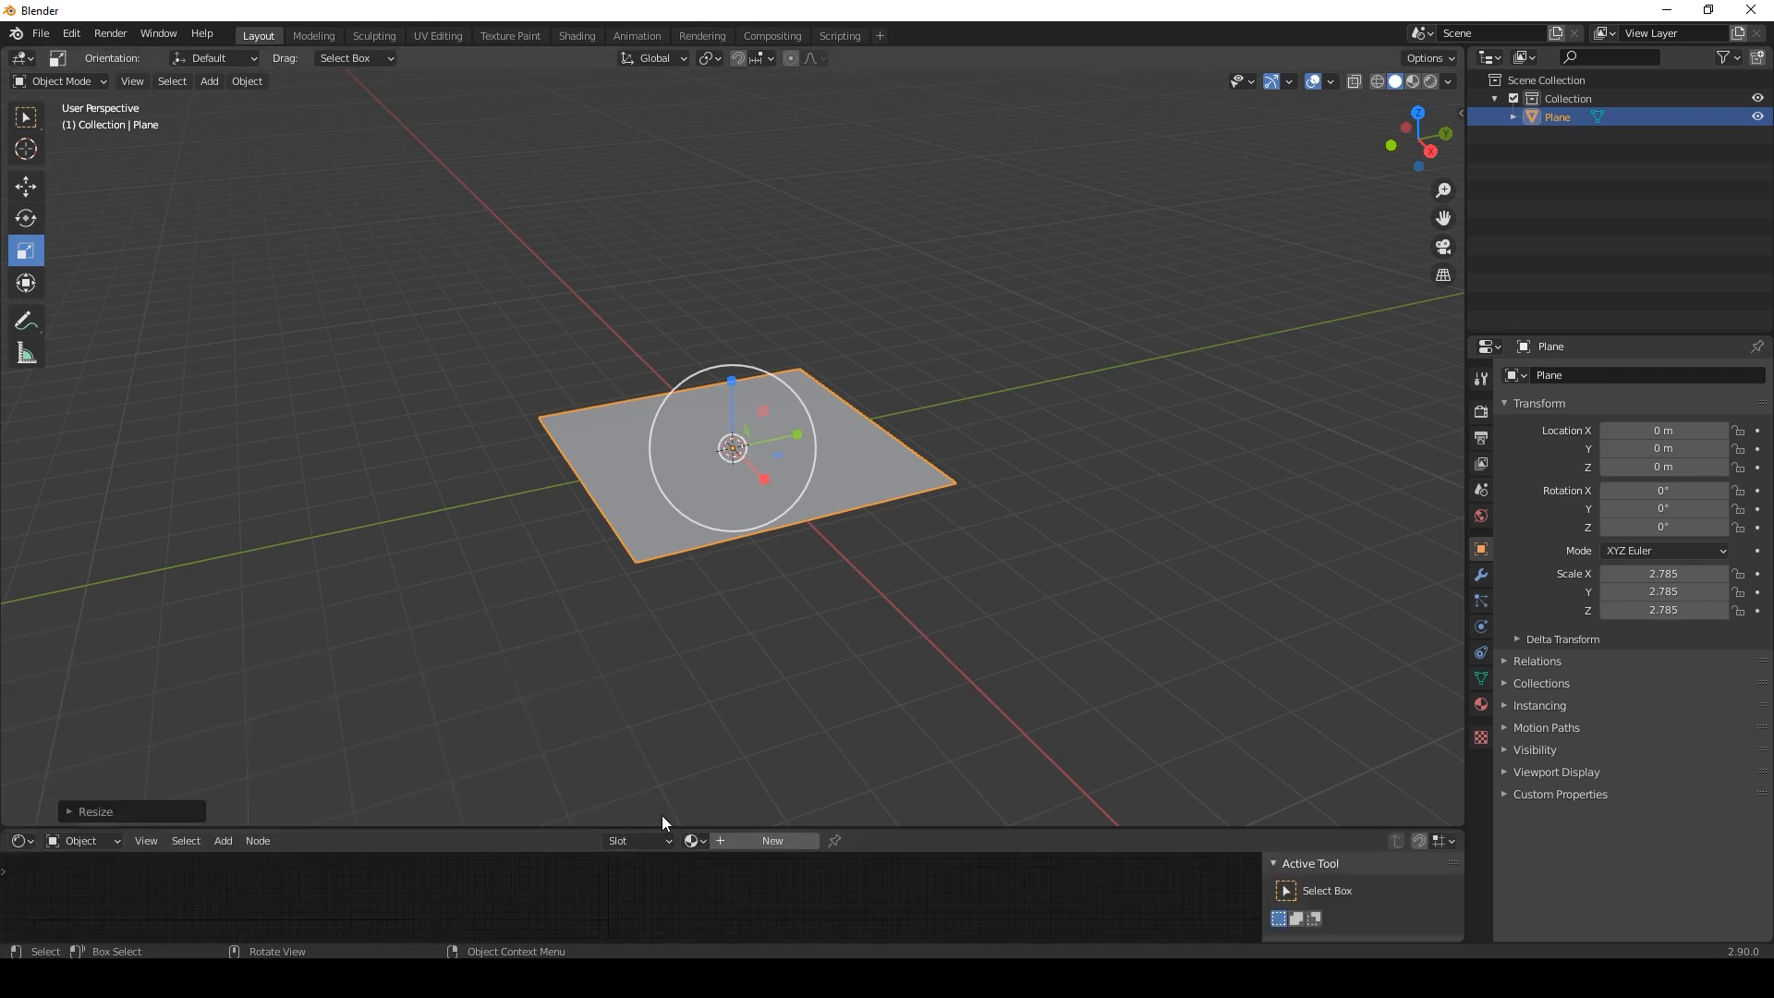
left_click_drag(696, 825, 740, 582)
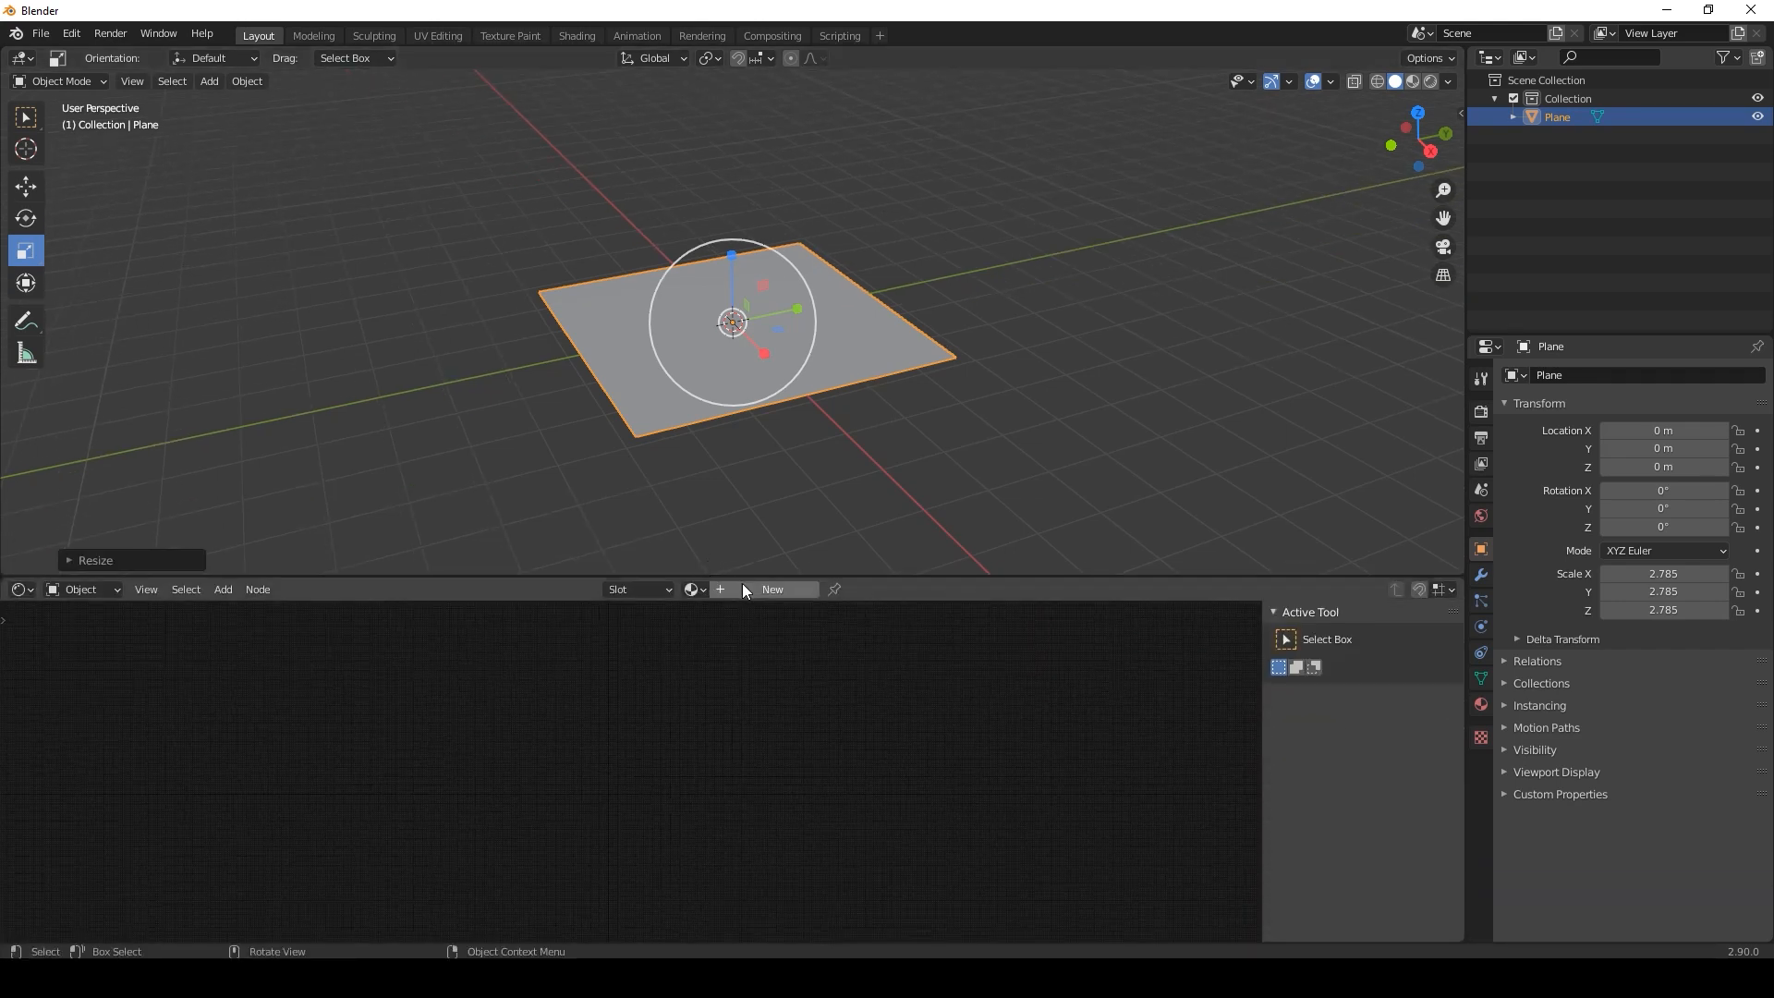
left_click(751, 589)
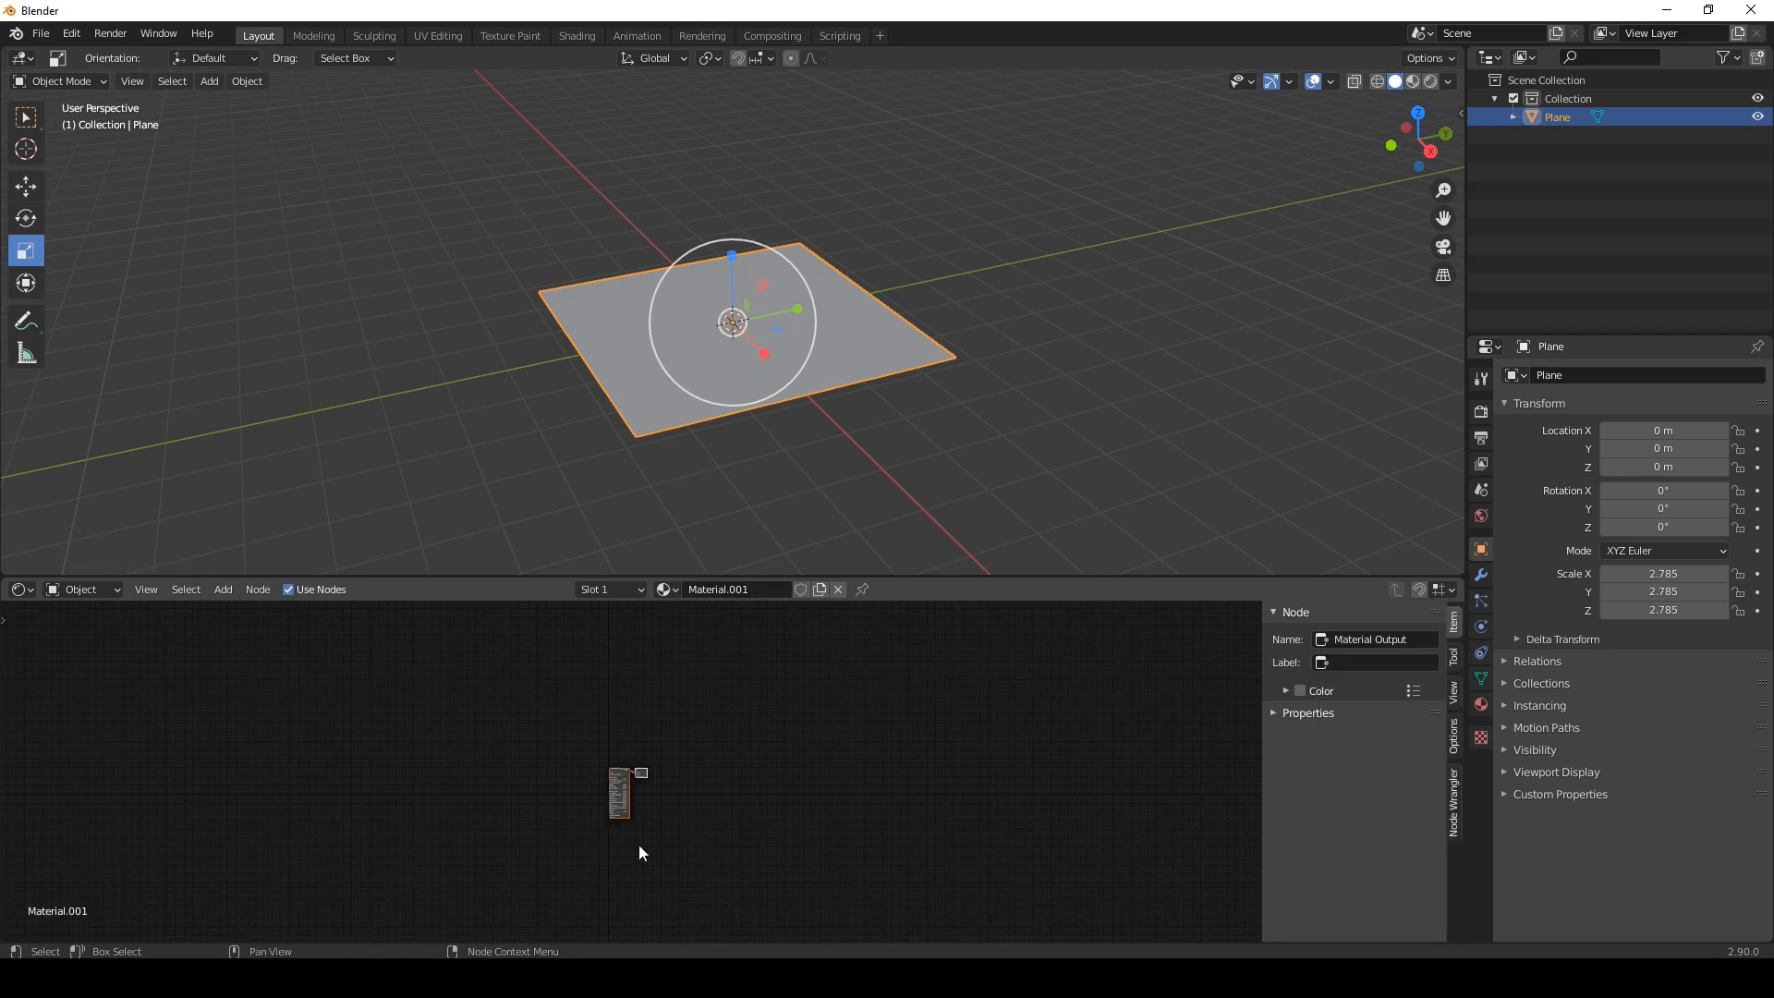
Replace the Principled BSDF with an Emission shader linked to the Material Output's Surface, and show the viewport in rendered shading.
scroll(623, 857, "up", 6)
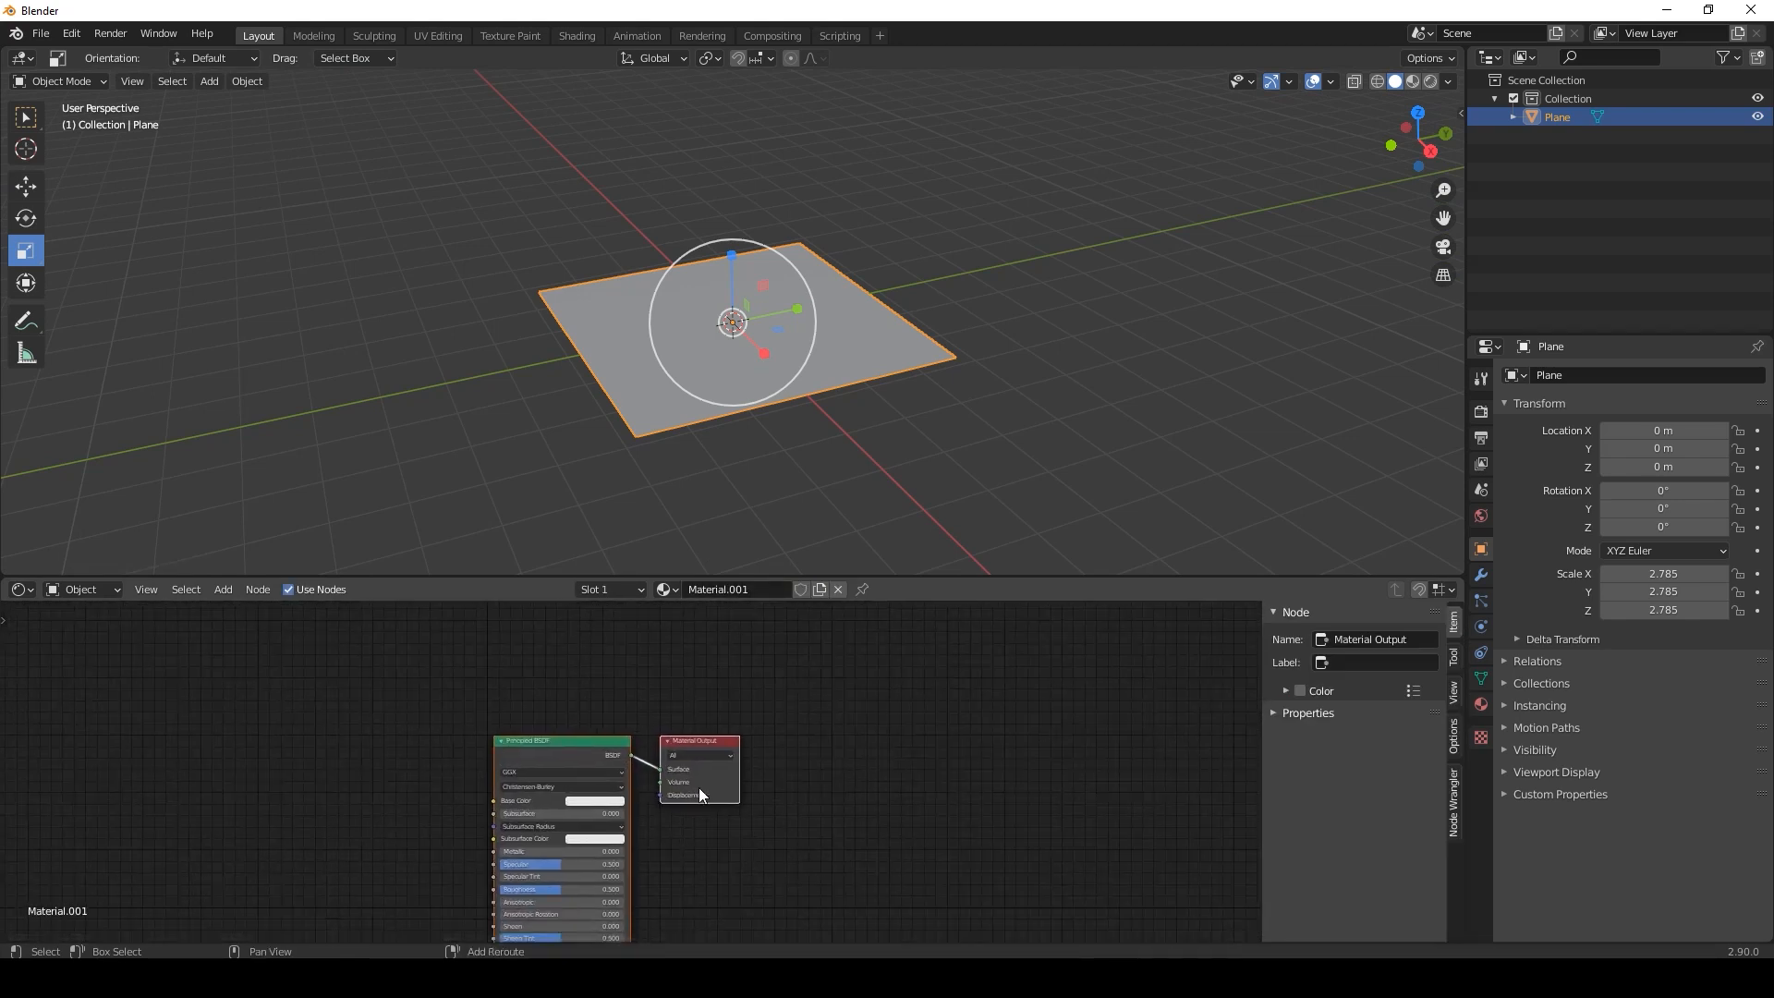
middle_click_drag(676, 826, 734, 726)
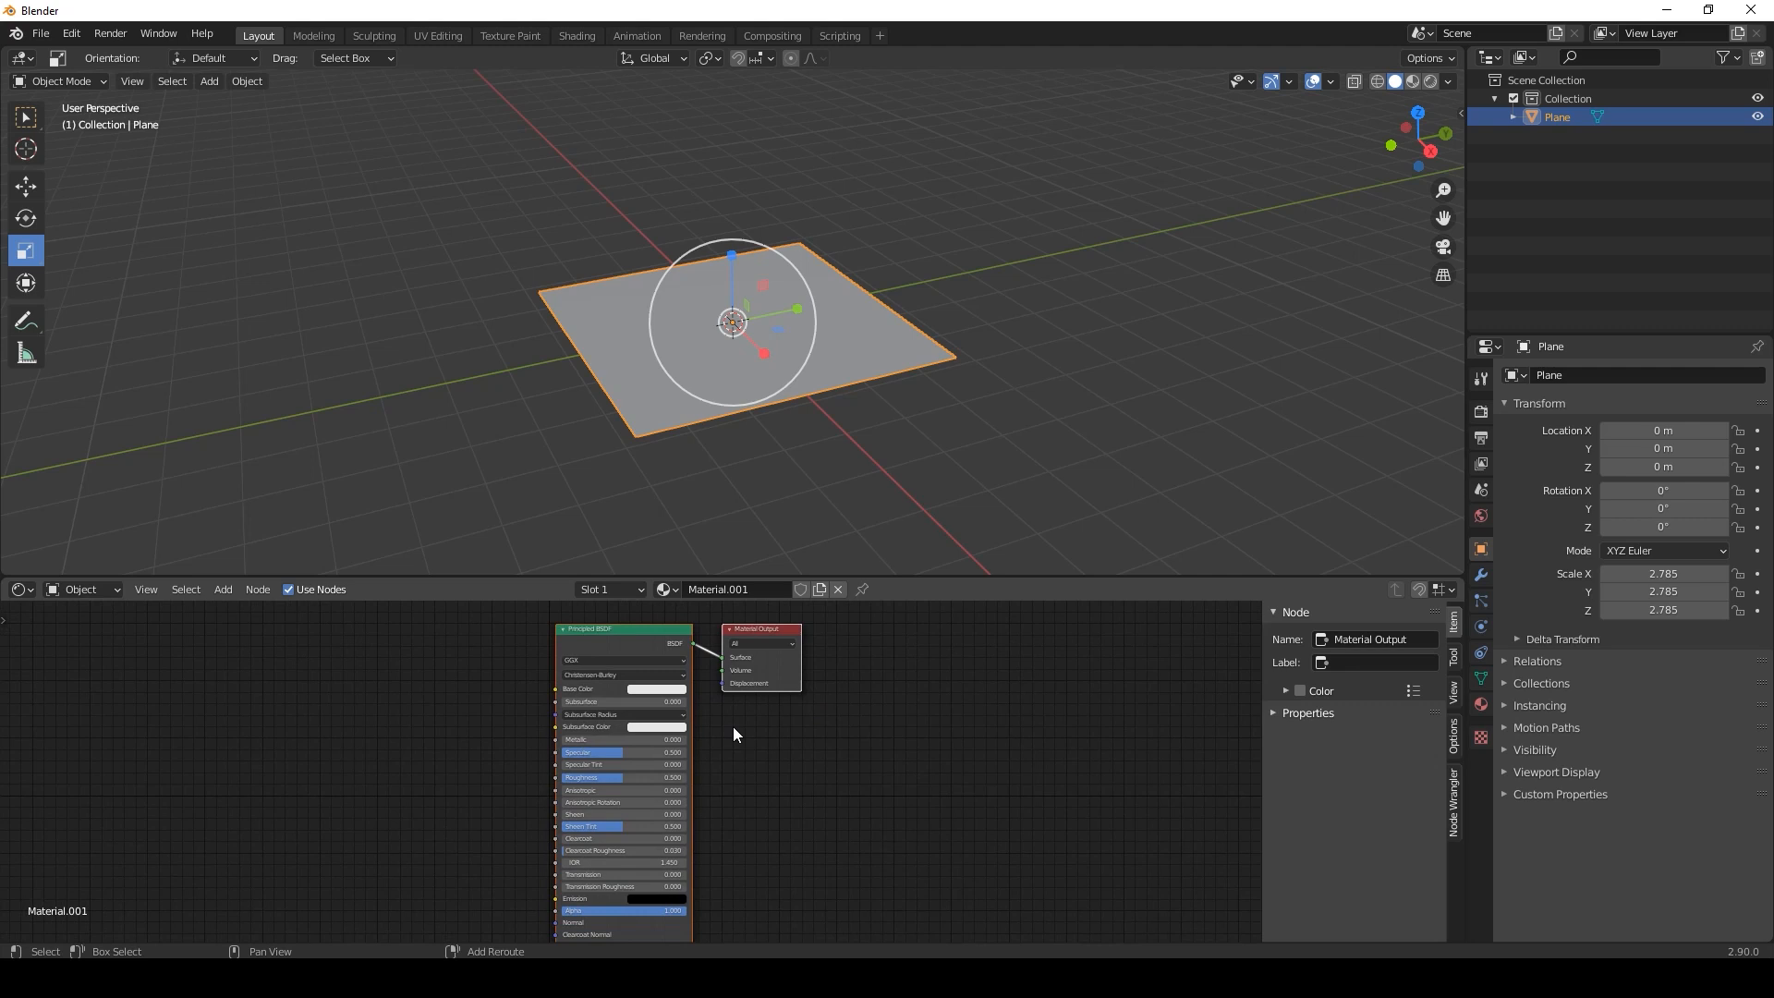
left_click(613, 639)
key("x")
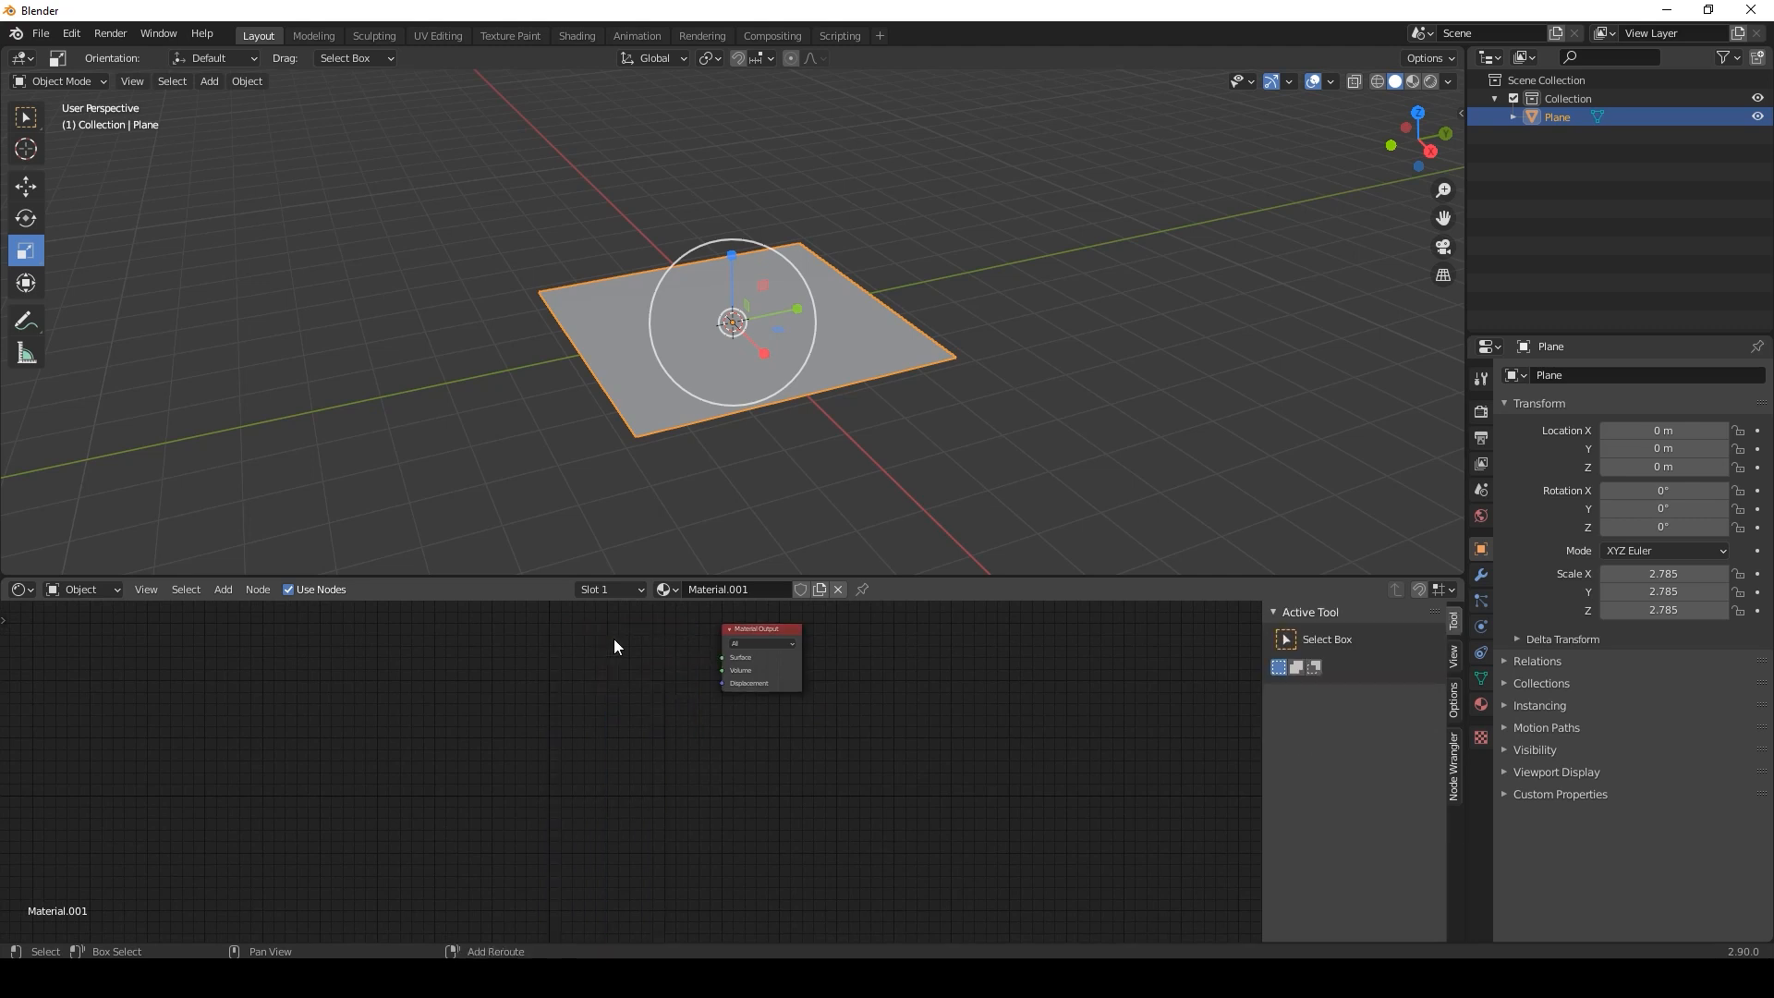
key("shift+a")
mouse_move(569, 569)
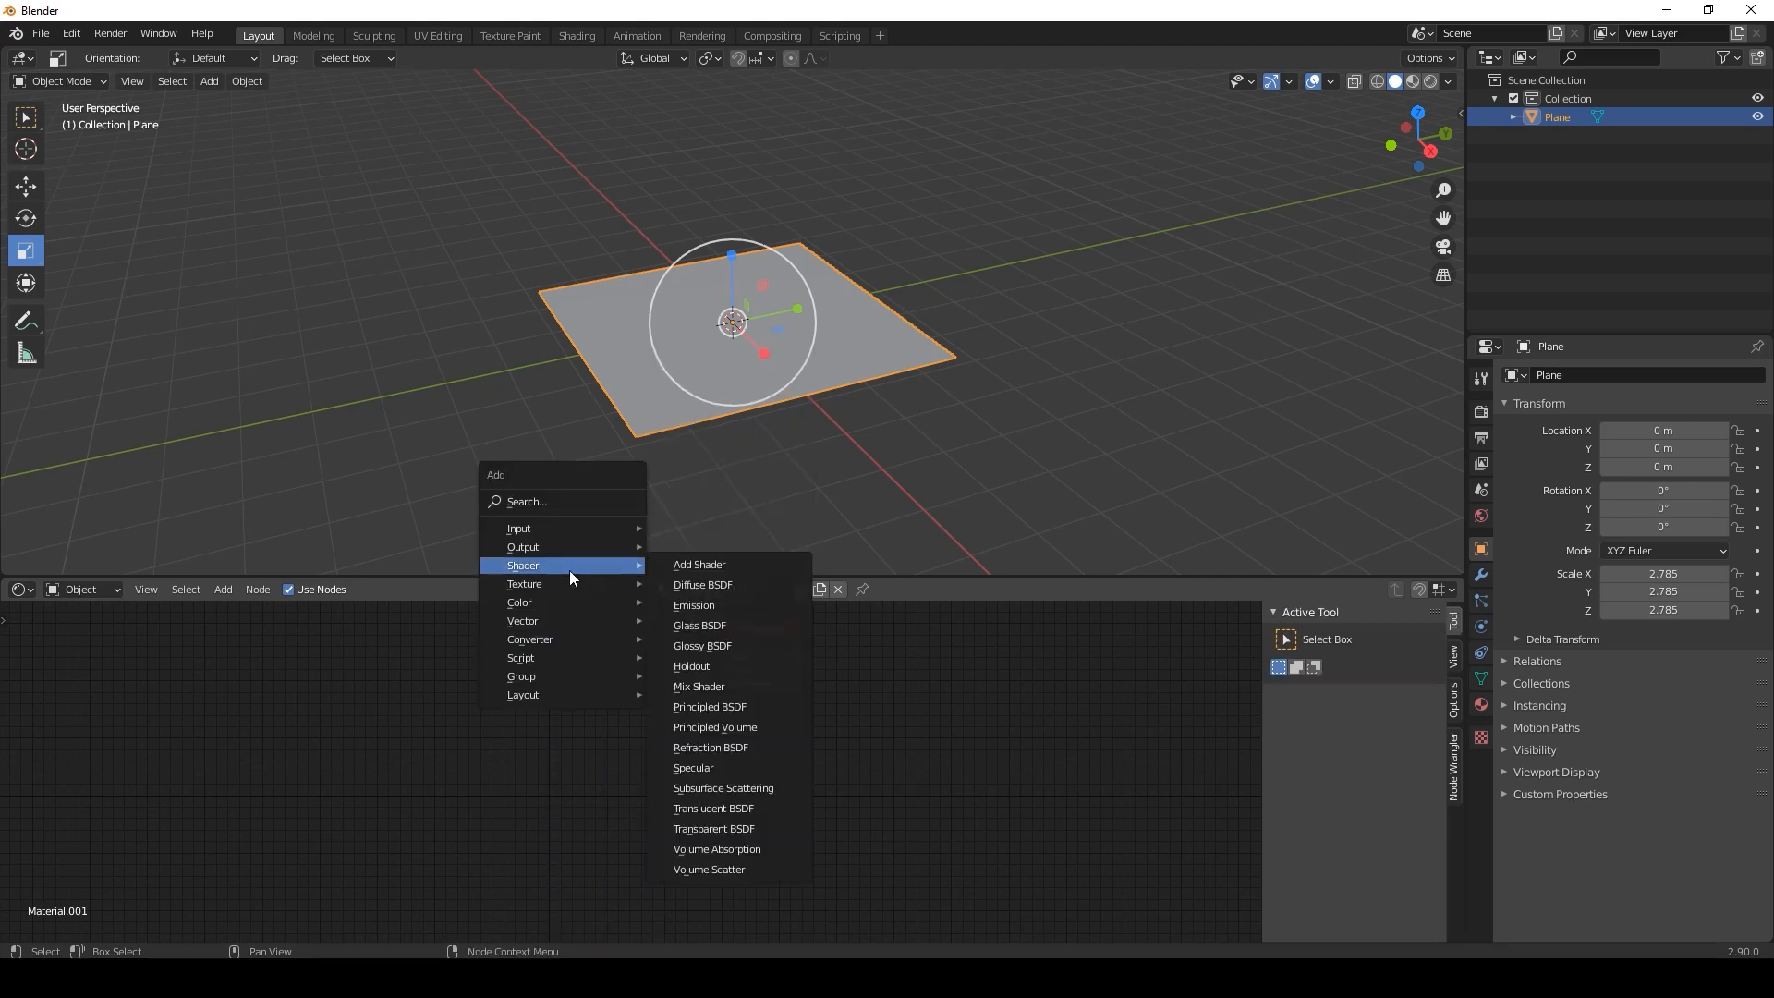
left_click(699, 606)
left_click(617, 662)
left_click_drag(614, 660, 723, 657)
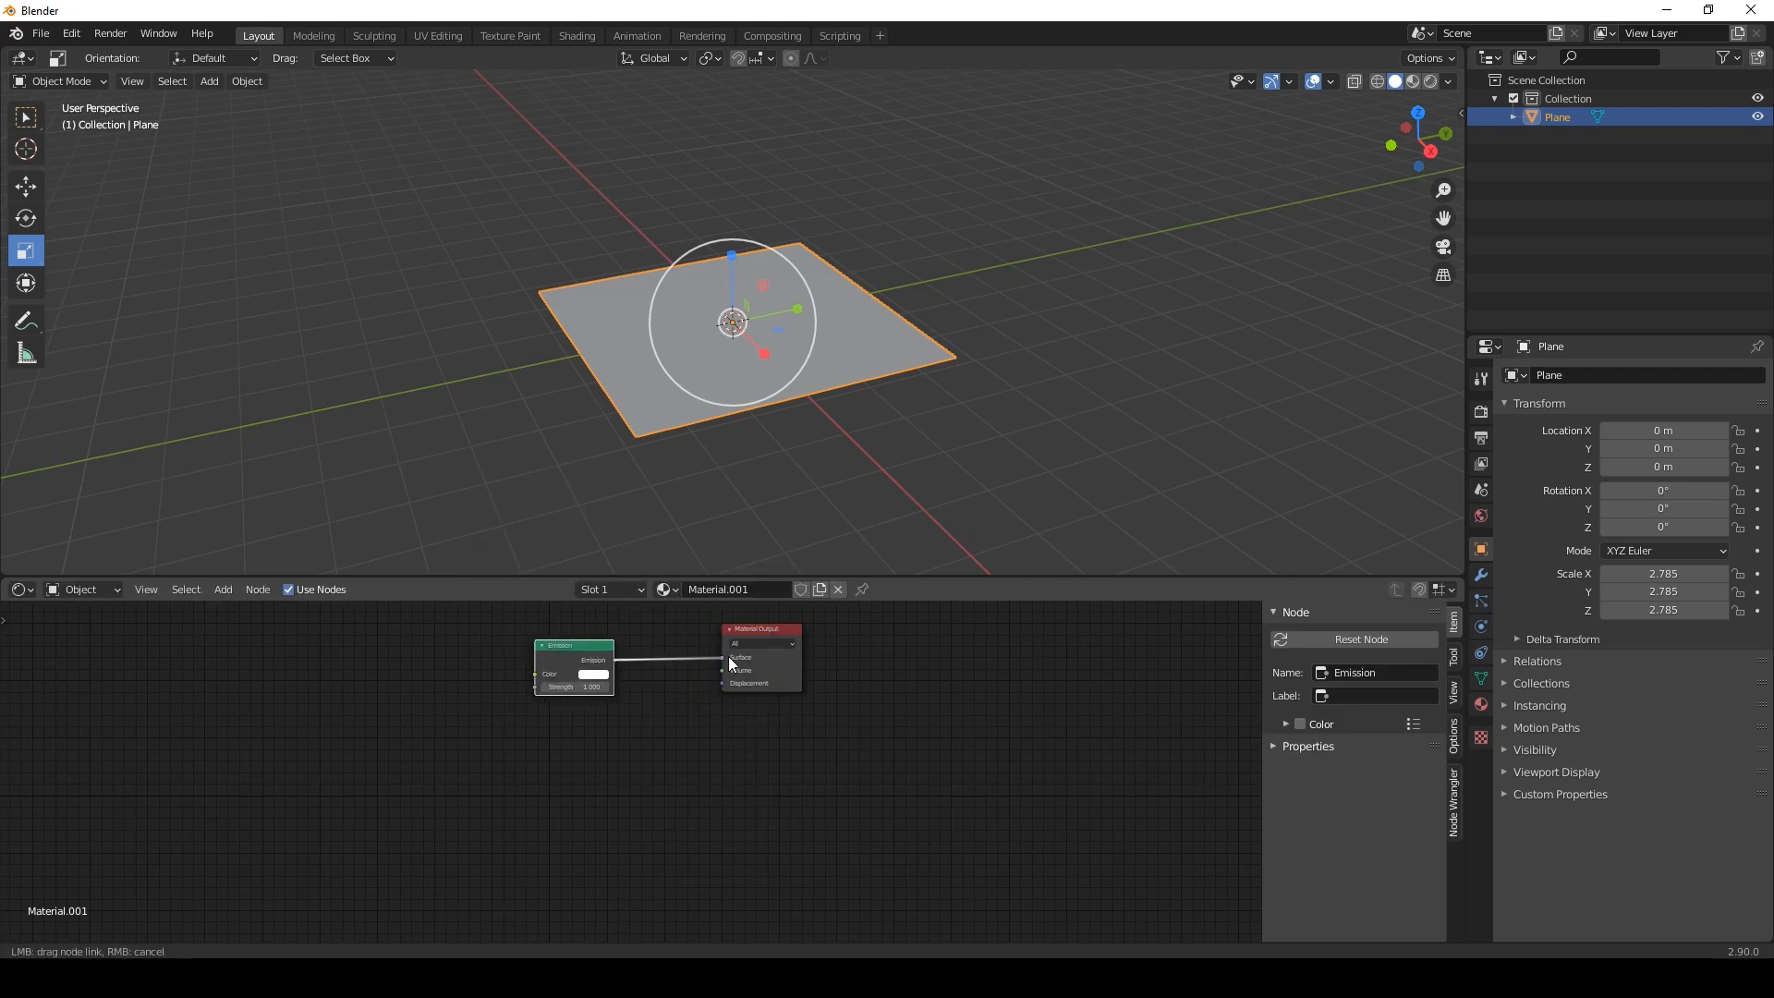
left_click(1430, 81)
Add a Voronoi Texture node, connect its Distance to the Emission Color, and place it well before the Emission node.
middle_click_drag(499, 719, 644, 776)
key("shift+a")
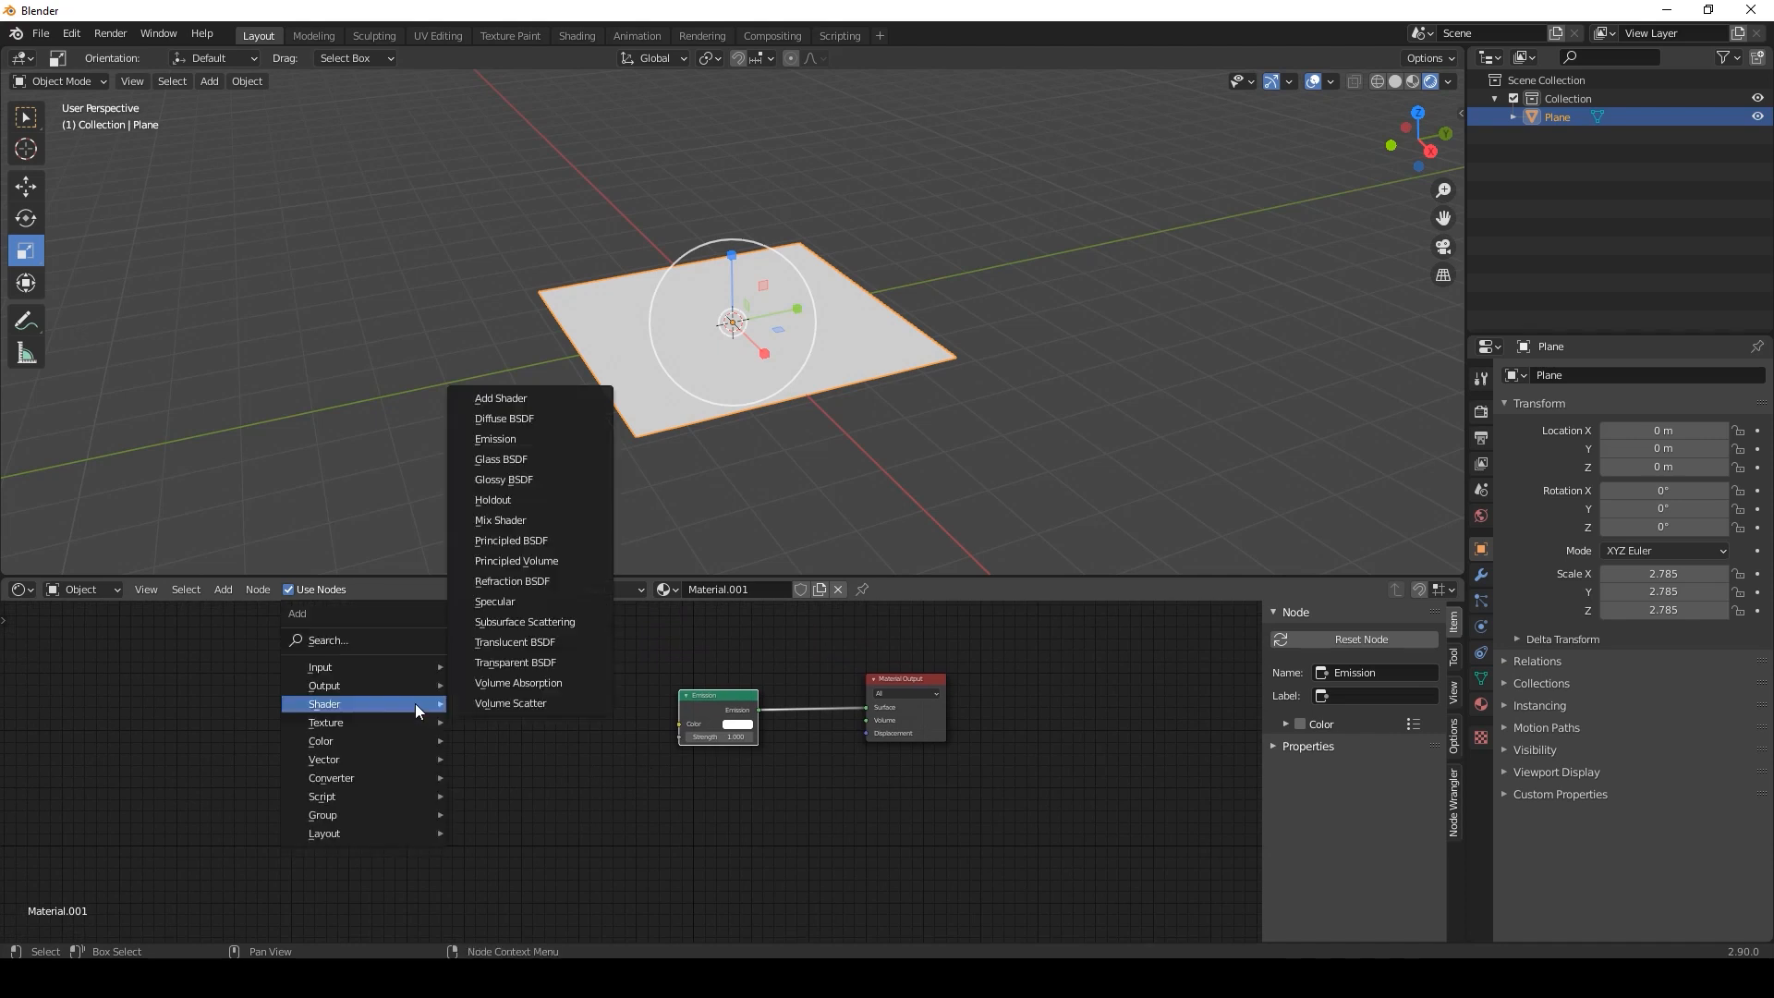
mouse_move(396, 724)
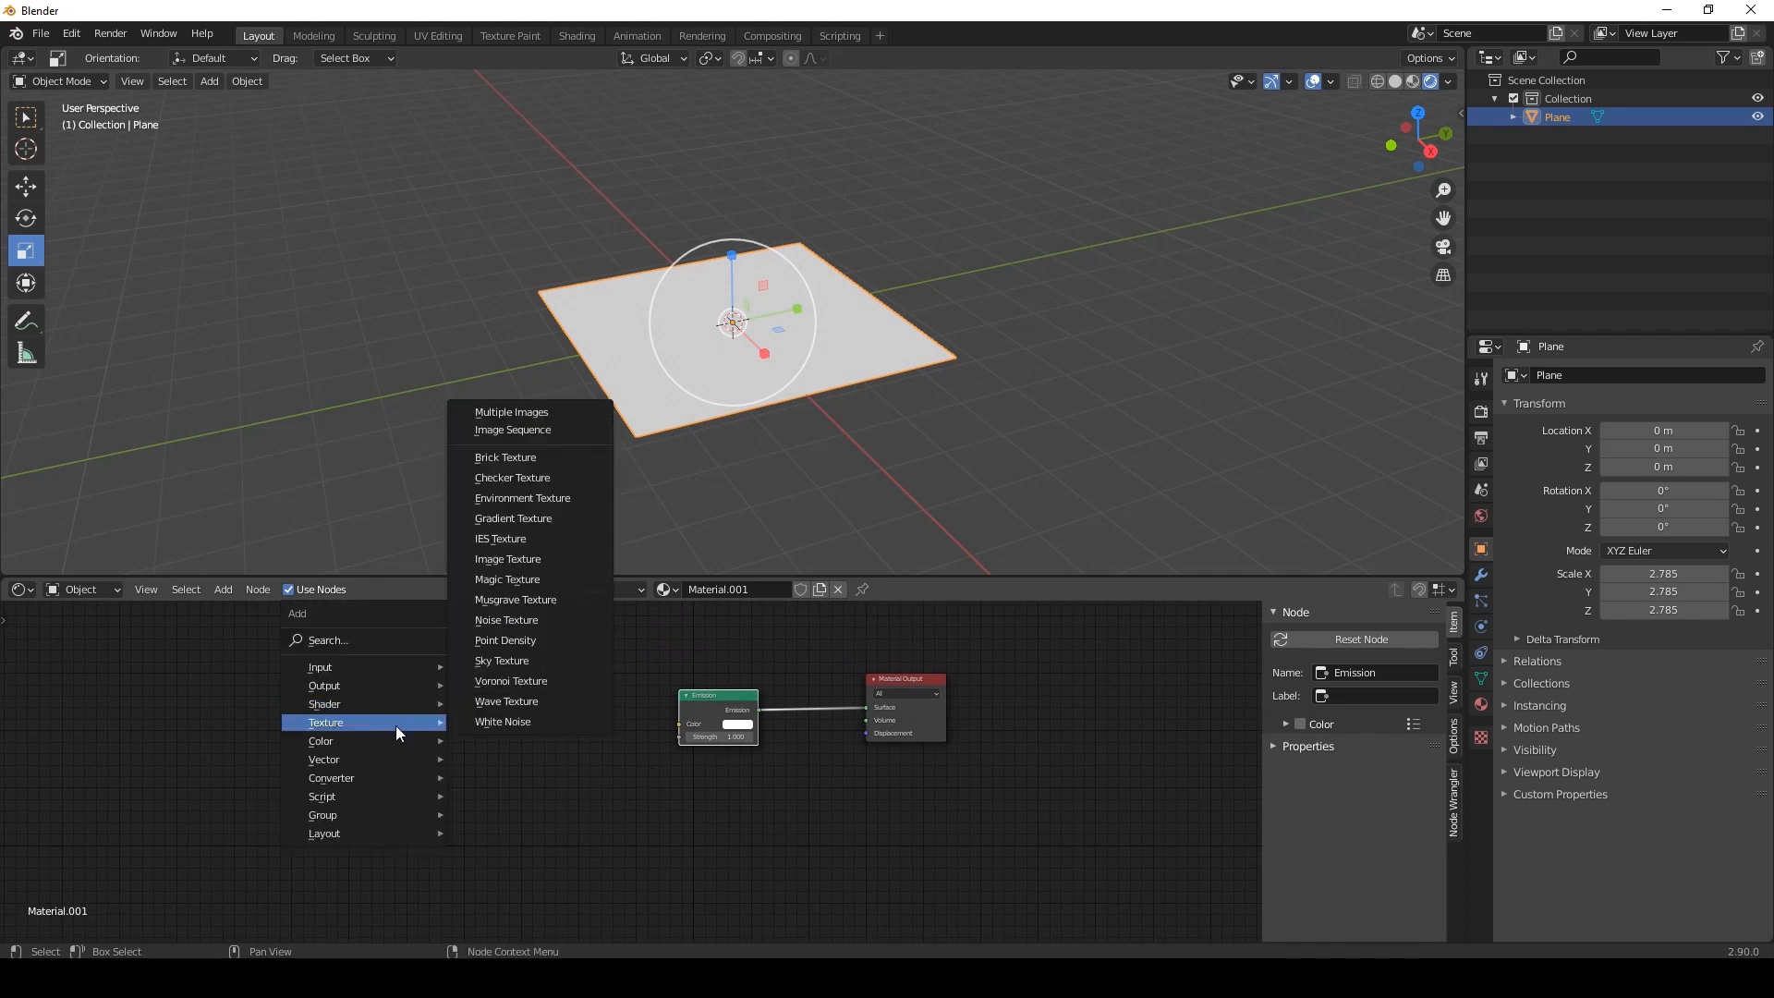
left_click(510, 681)
left_click(357, 673)
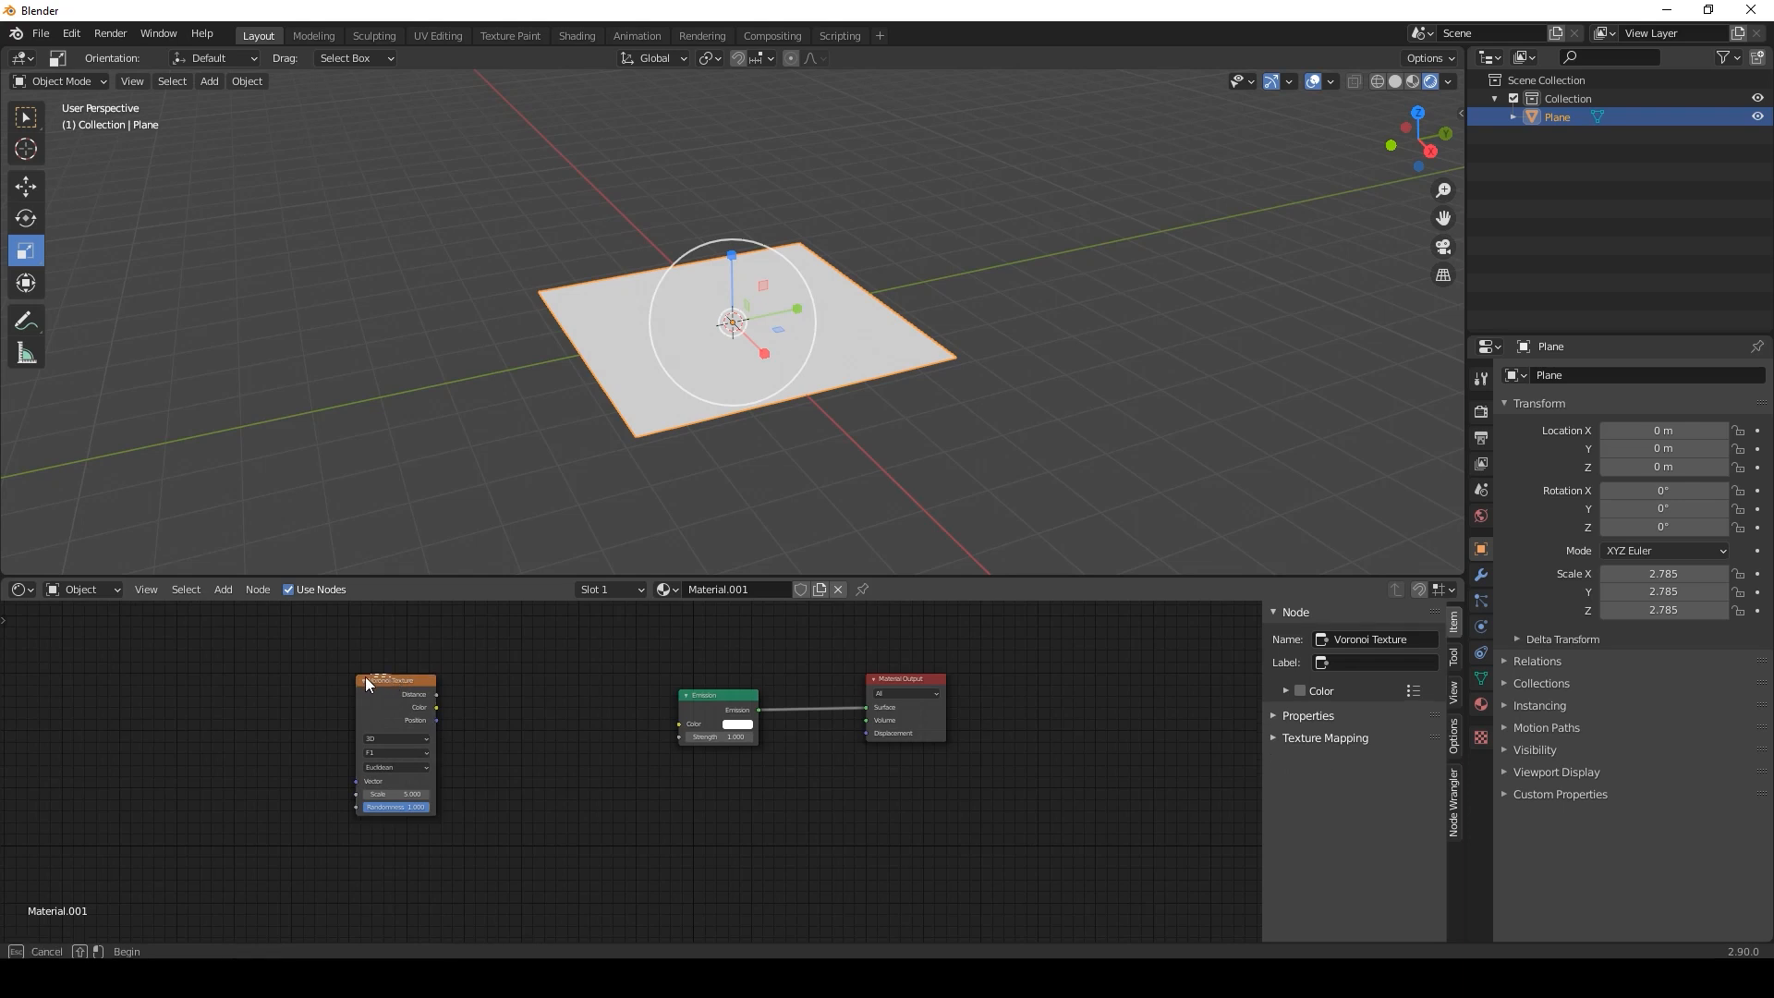
left_click_drag(381, 677, 680, 723)
left_click_drag(346, 686, 270, 697)
Insert a ColorRamp between the Voronoi Texture and Emission, and move Emission and Material Output farther along to make room.
key("shift+a")
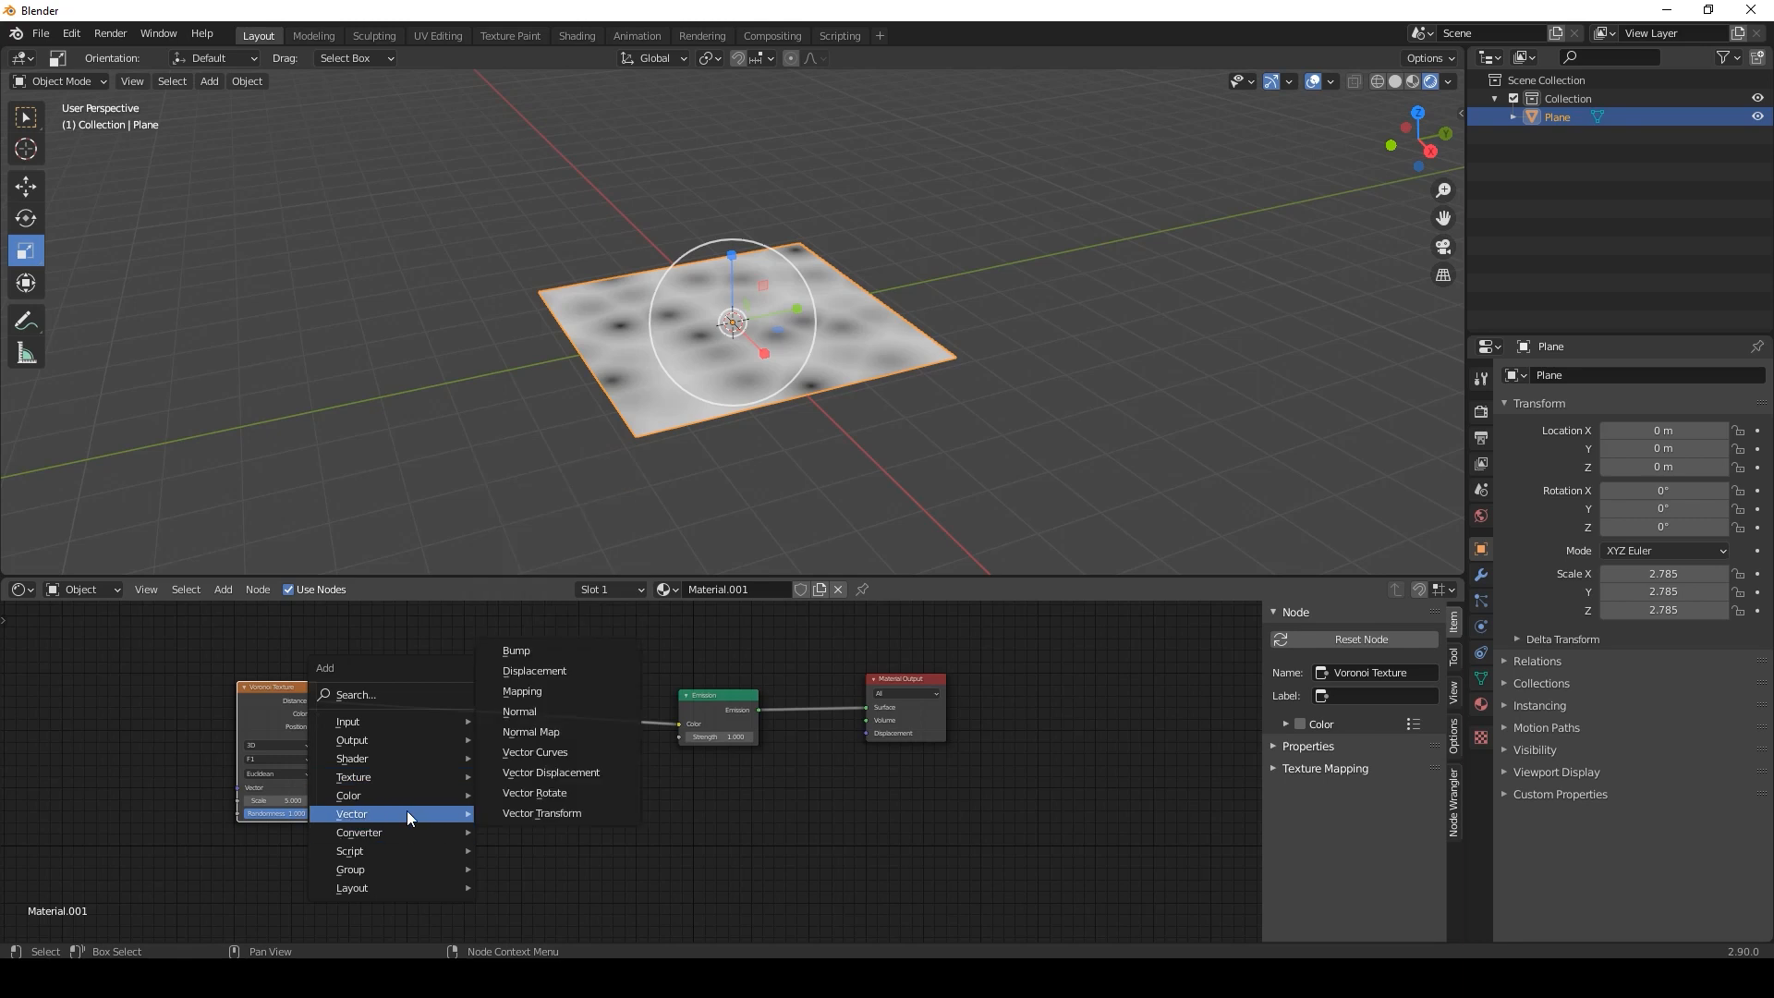
mouse_move(409, 834)
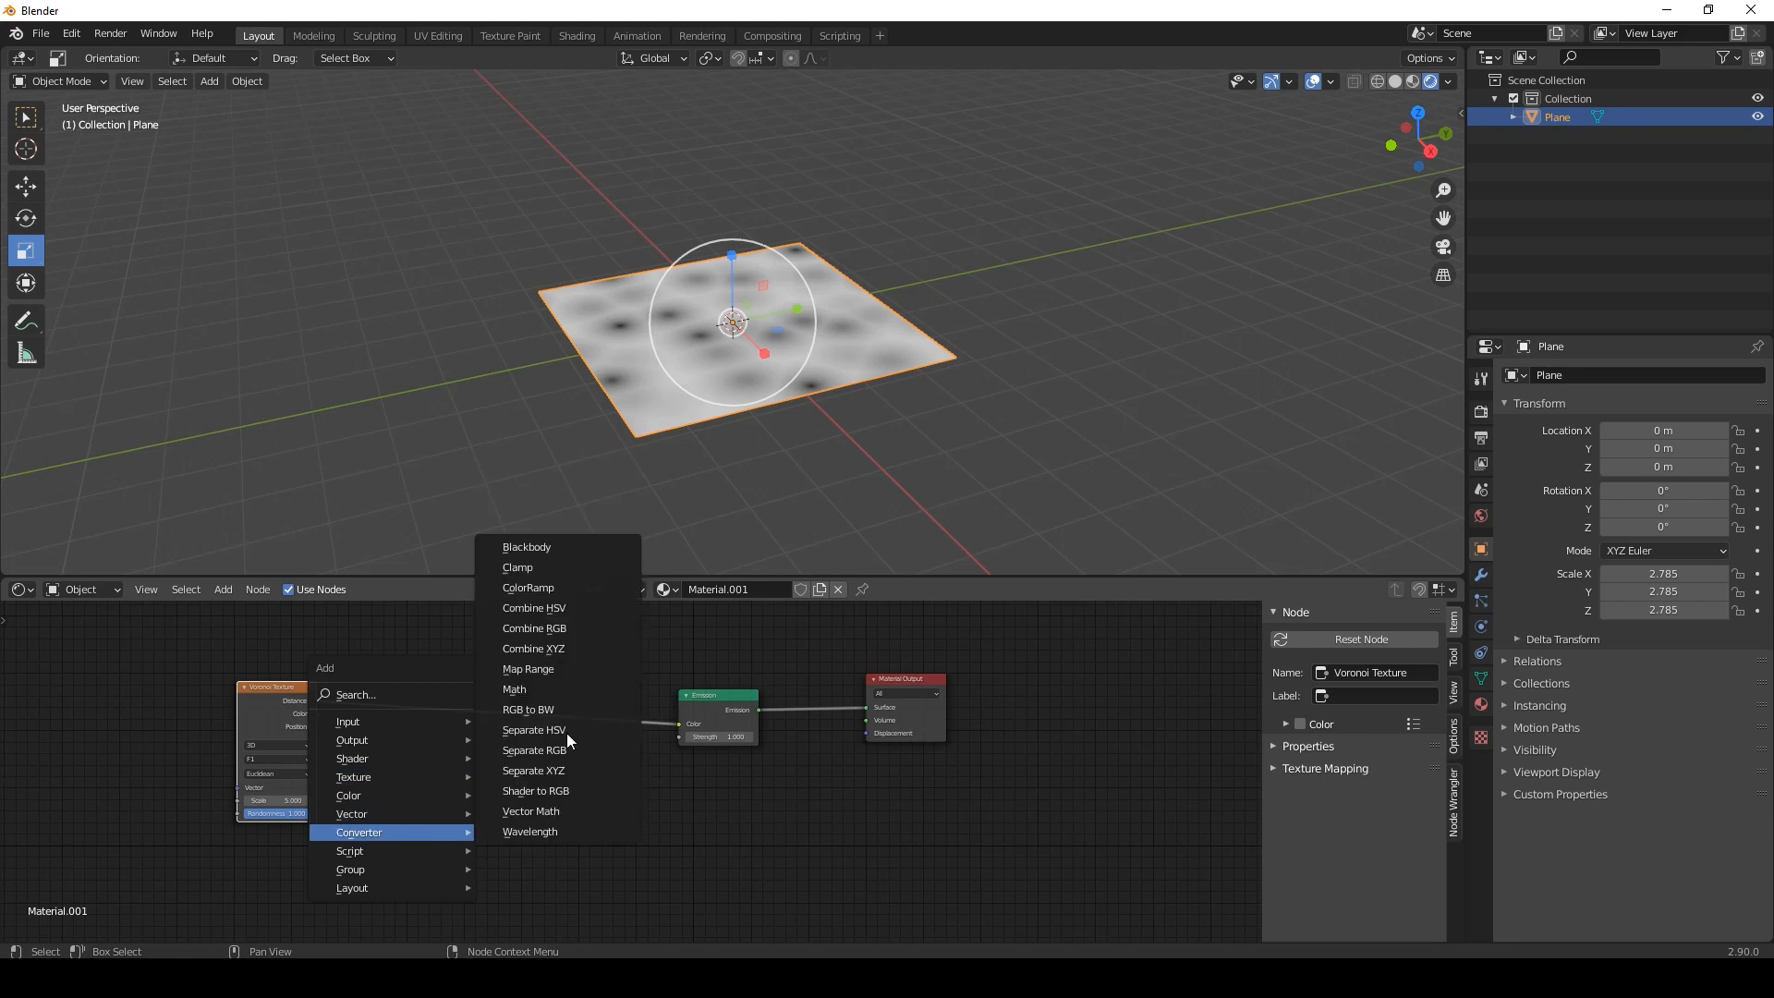
left_click(554, 587)
left_click(487, 700)
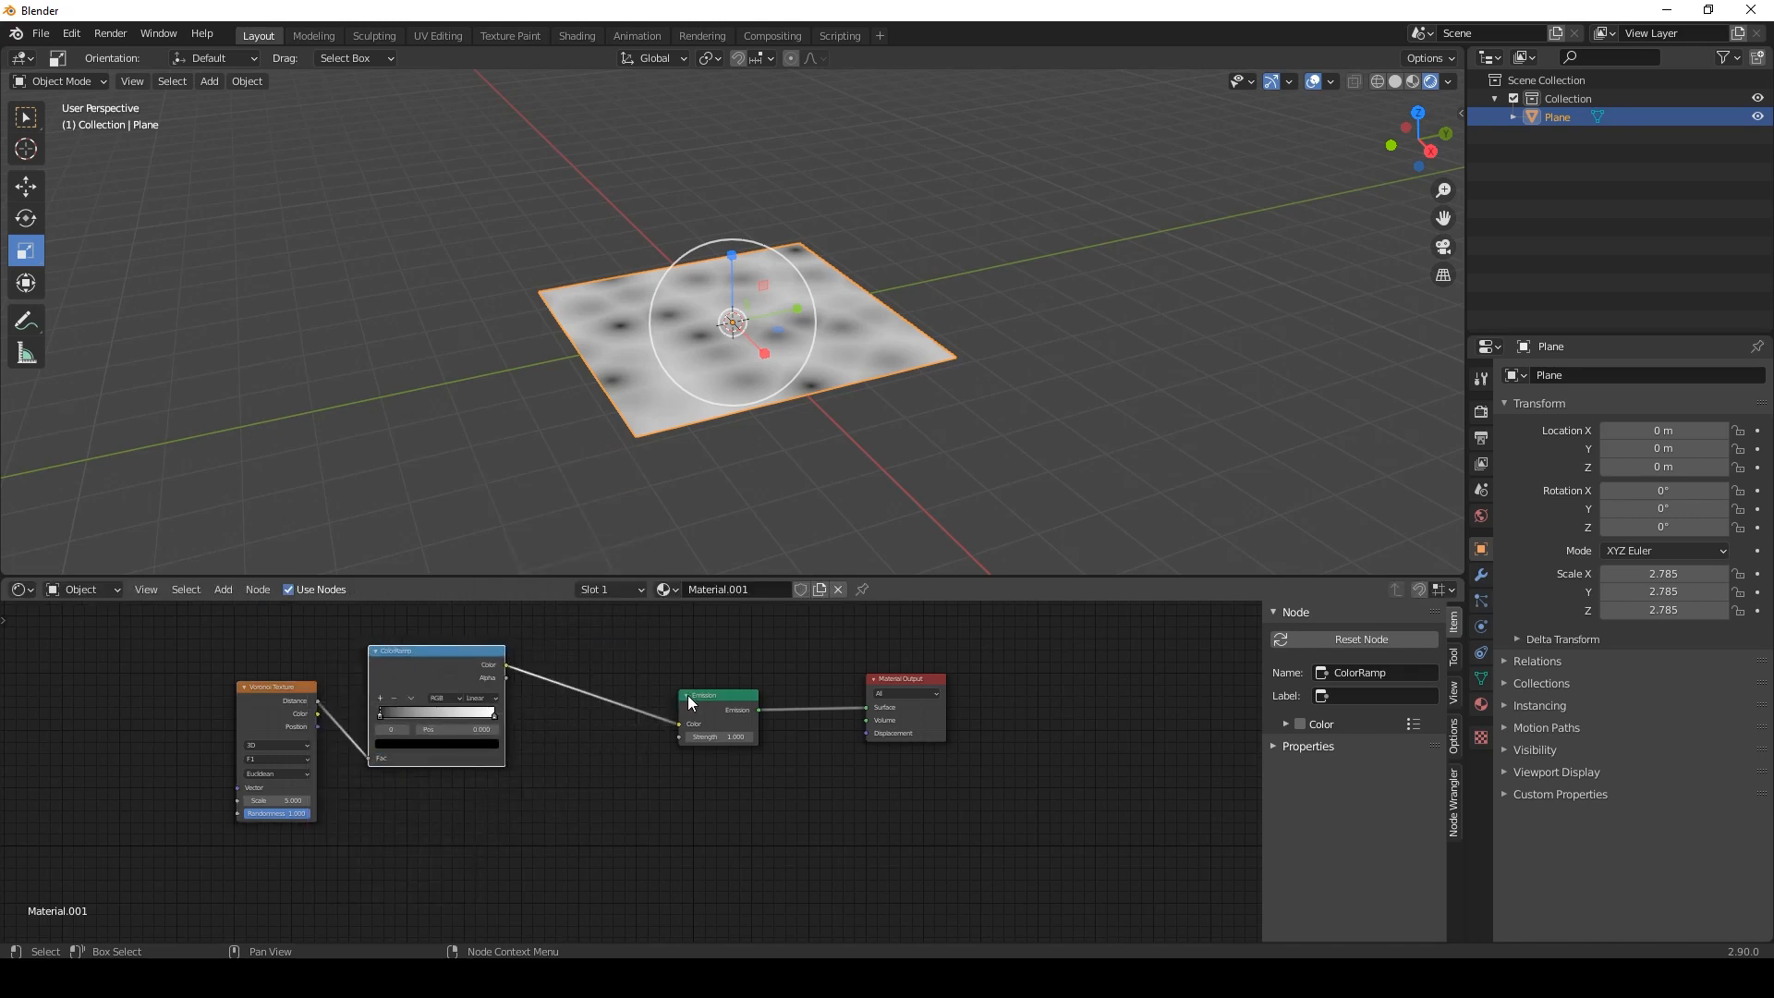
left_click_drag(726, 624, 1128, 814)
left_click_drag(728, 695, 802, 695)
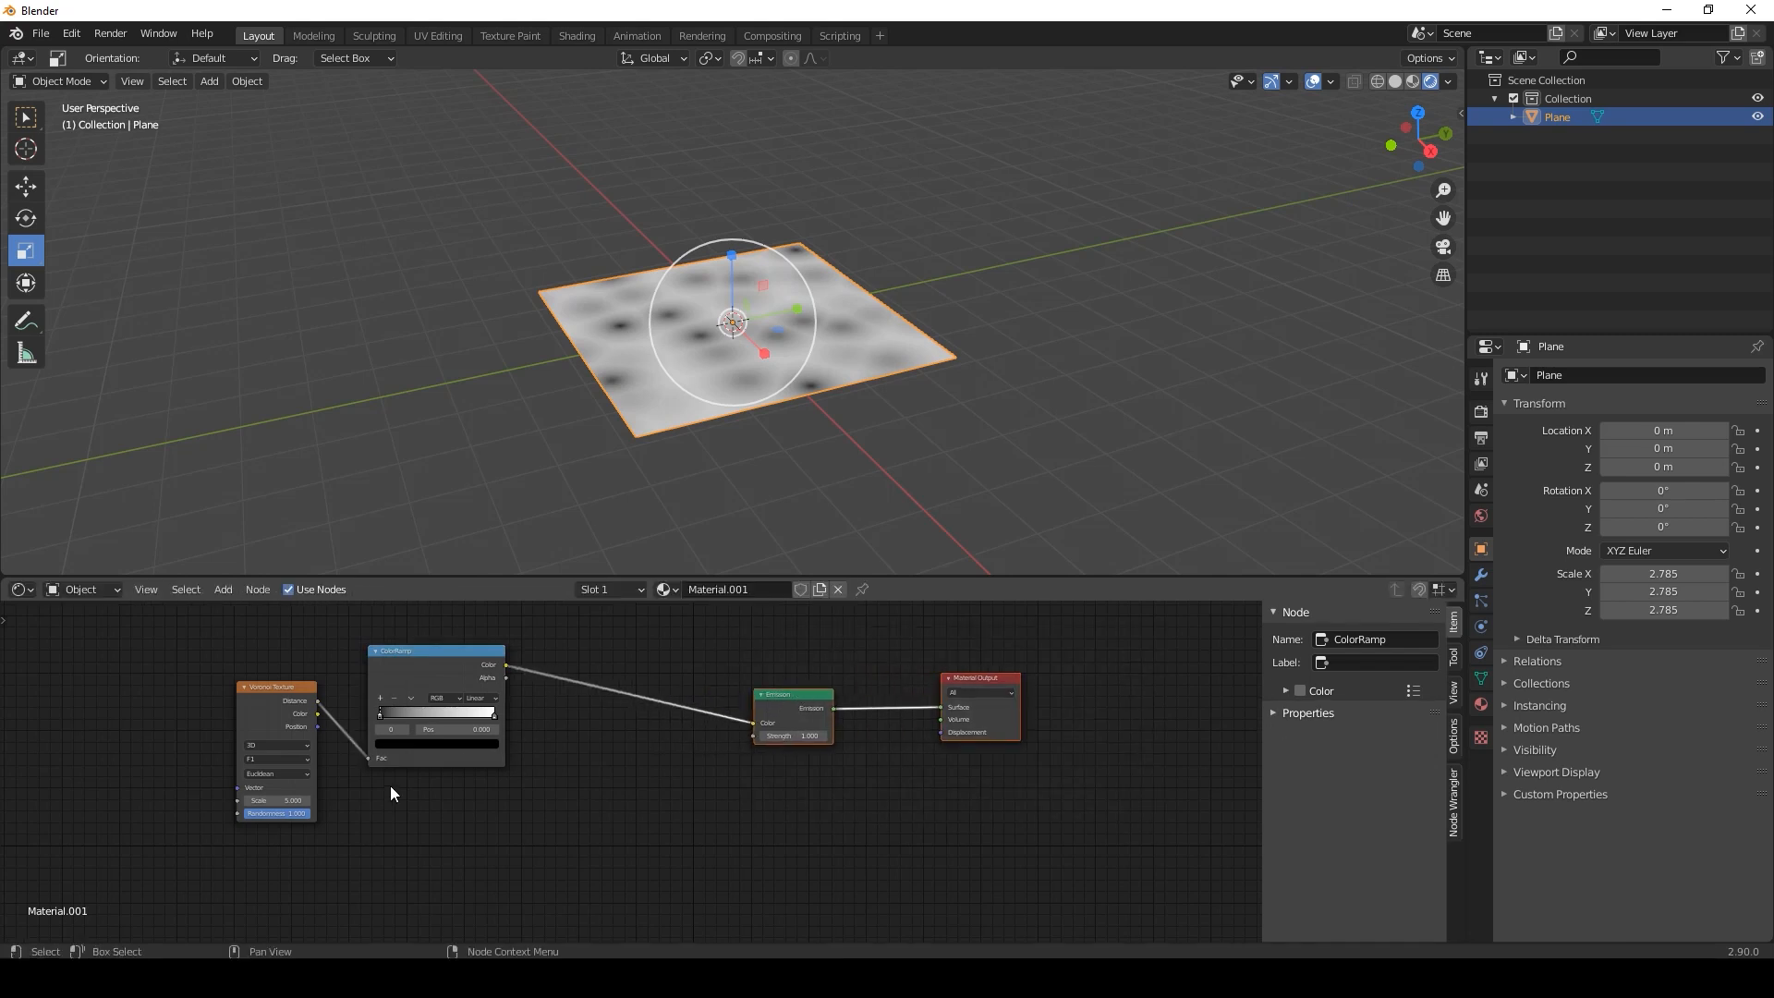
Add a Gradient Texture node below the ColorRamp.
key("shift+a")
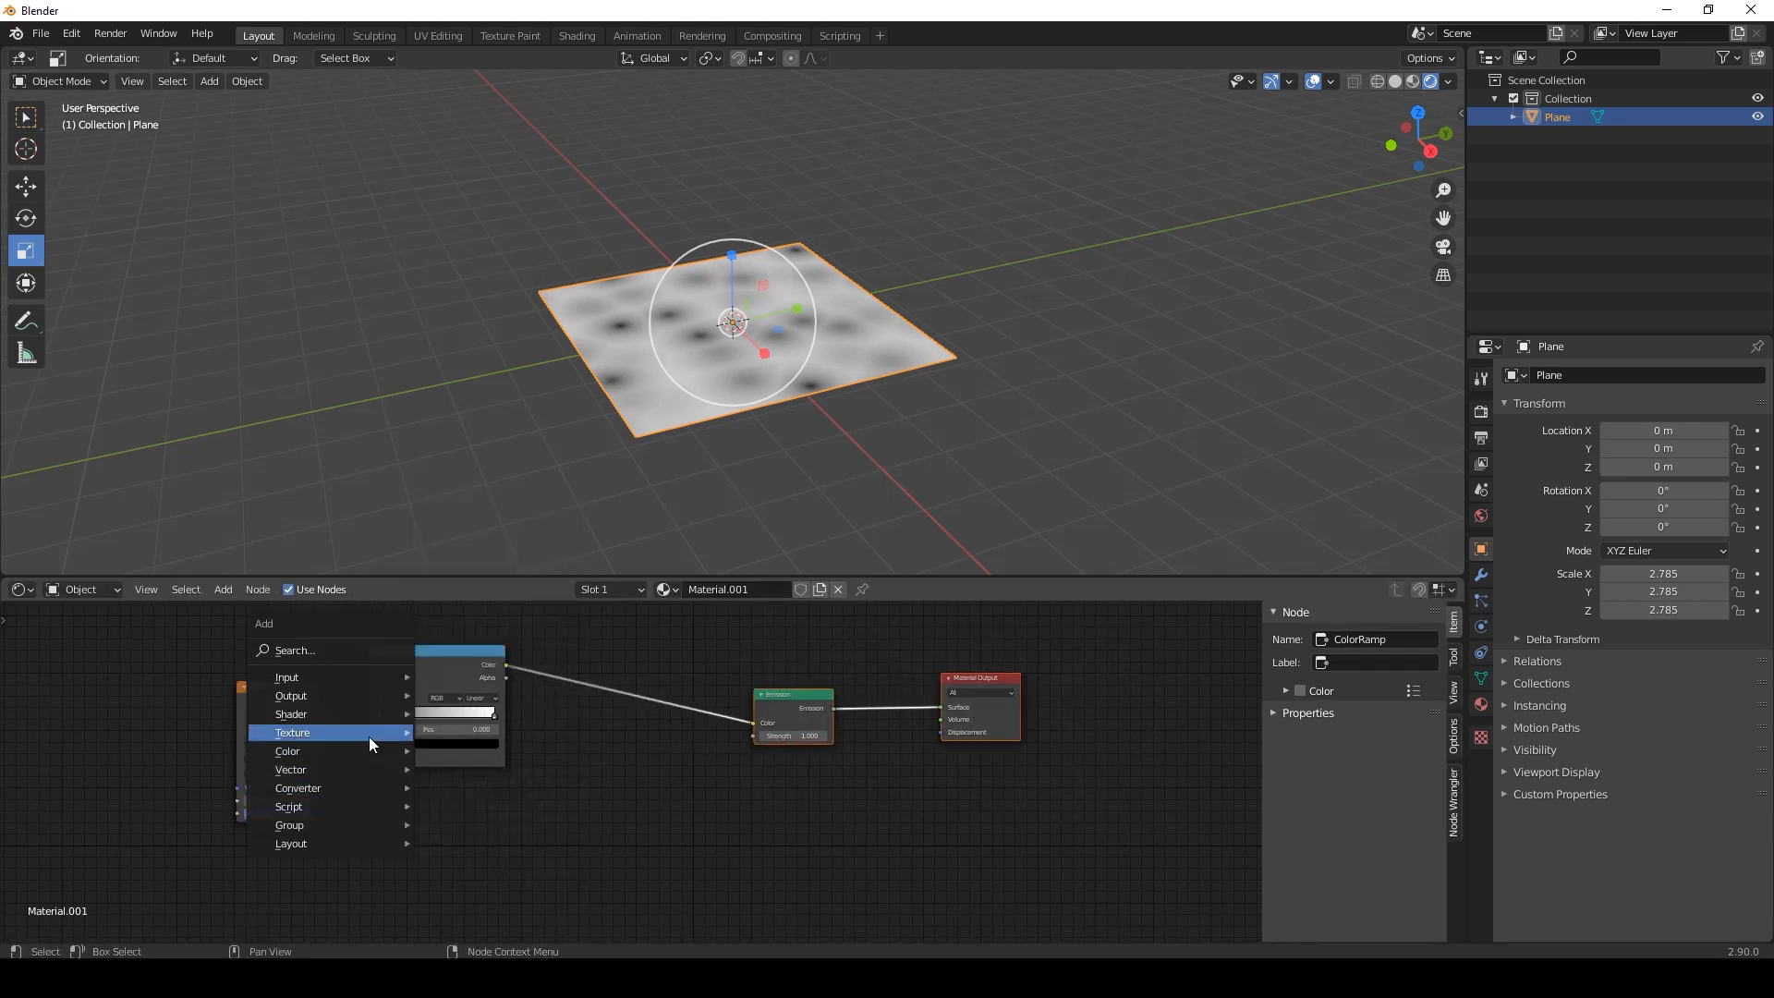
mouse_move(368, 735)
left_click(478, 528)
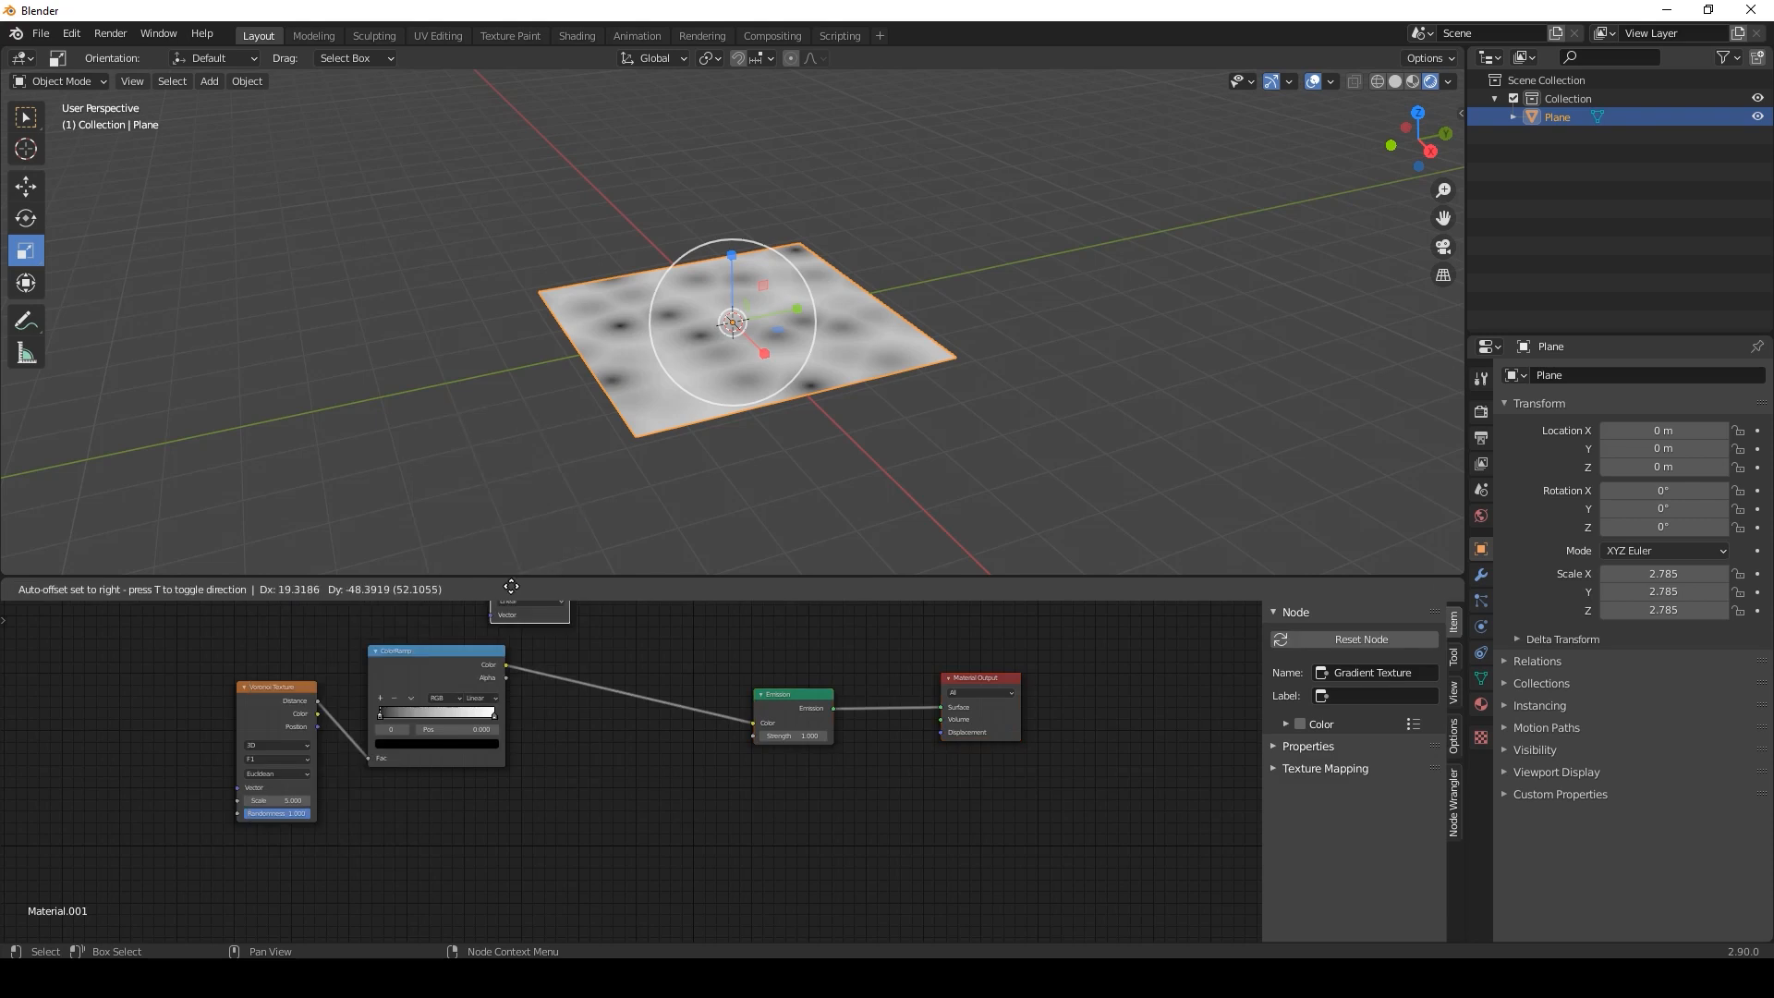
left_click(468, 818)
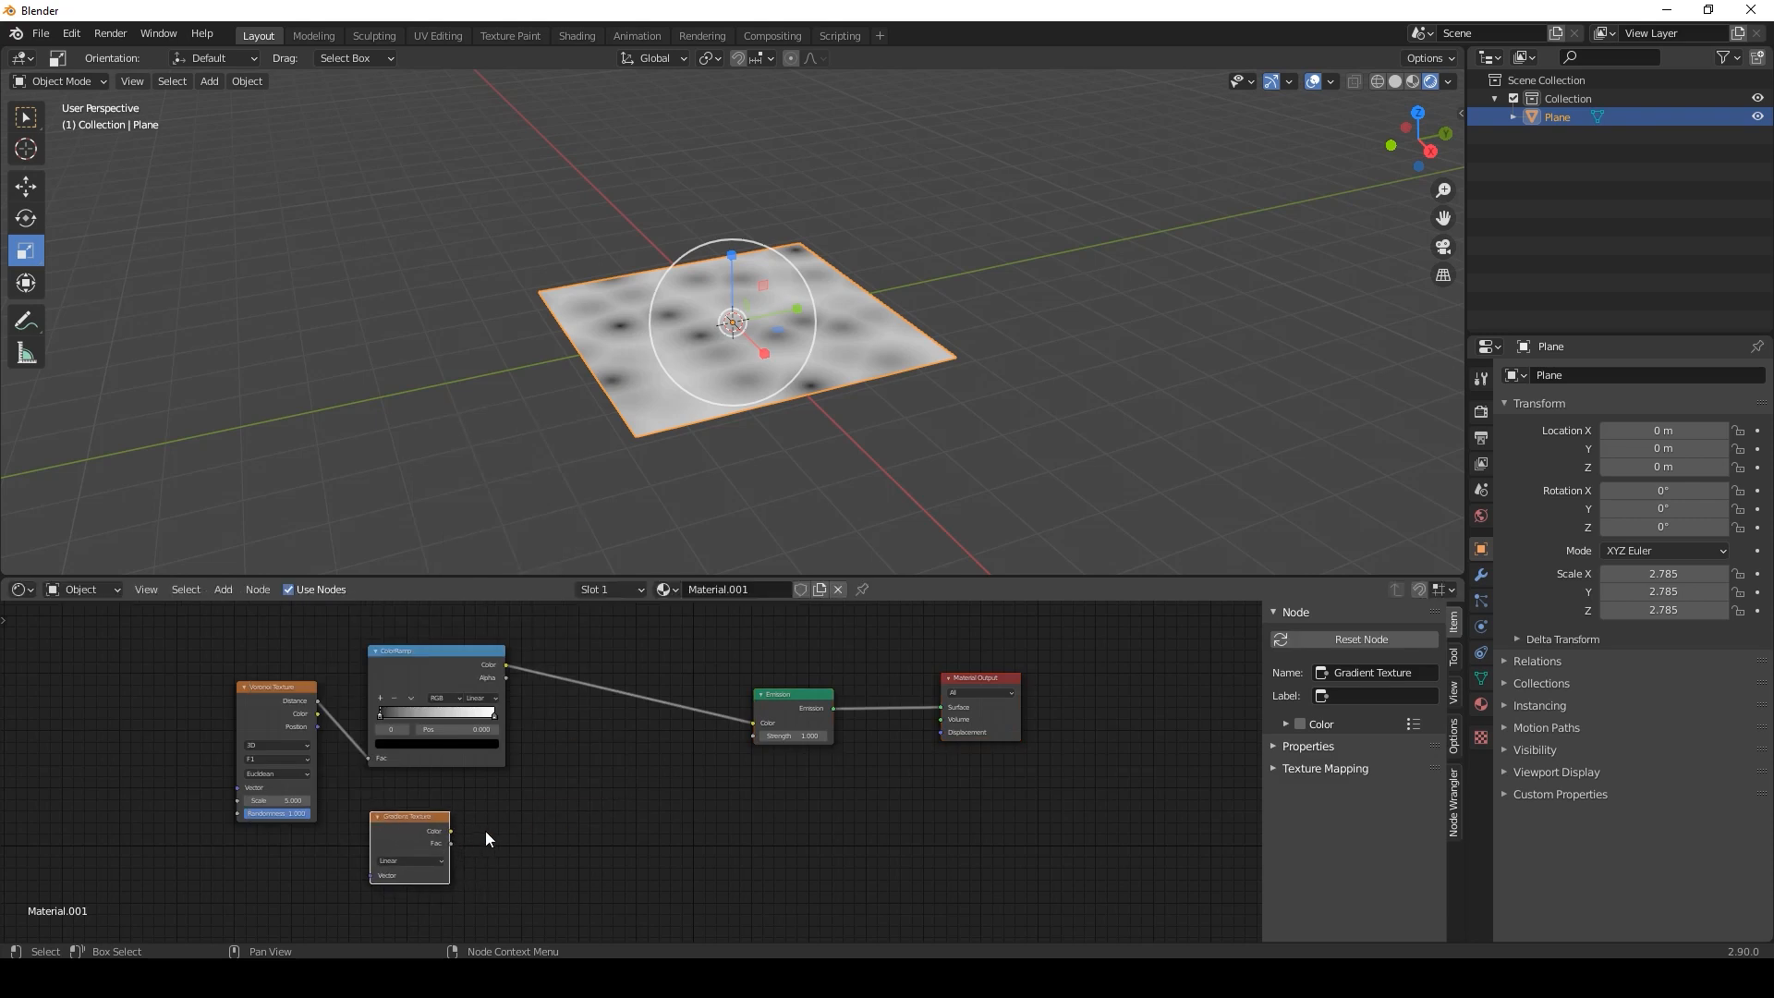
Insert a MixRGB node between the ColorRamp and Emission, and connect the Gradient Texture's Color to its Color2.
key("shift+a")
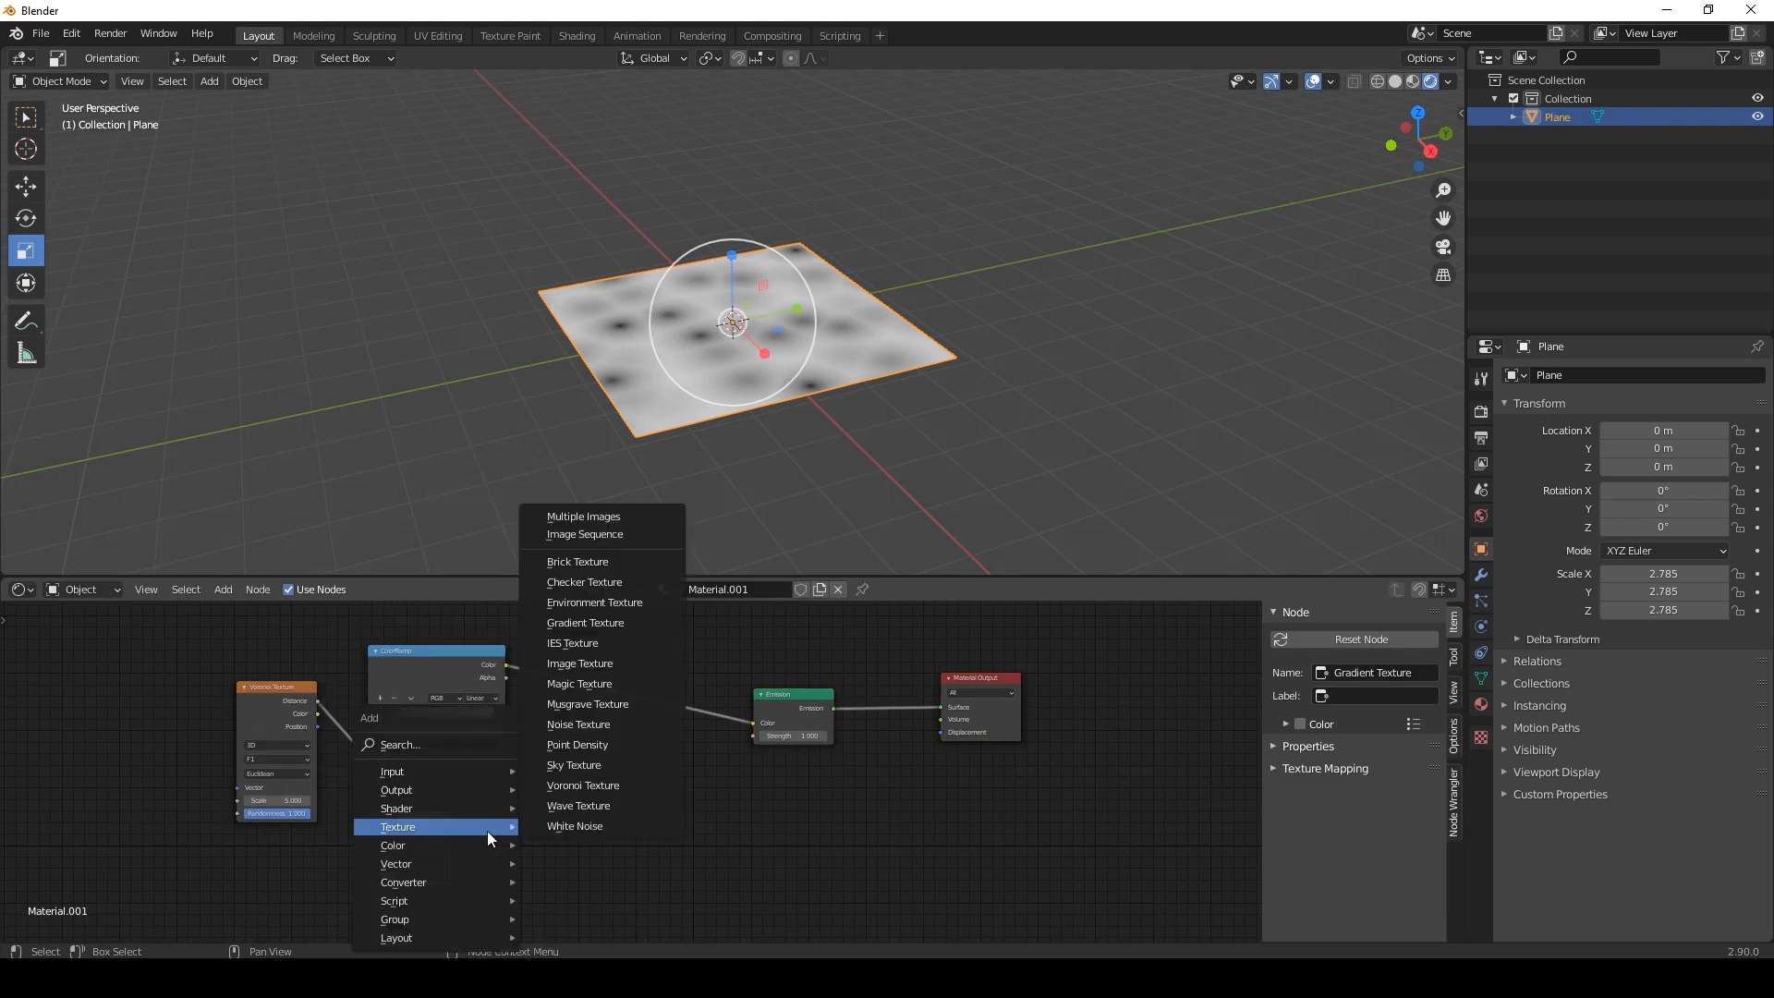
mouse_move(486, 844)
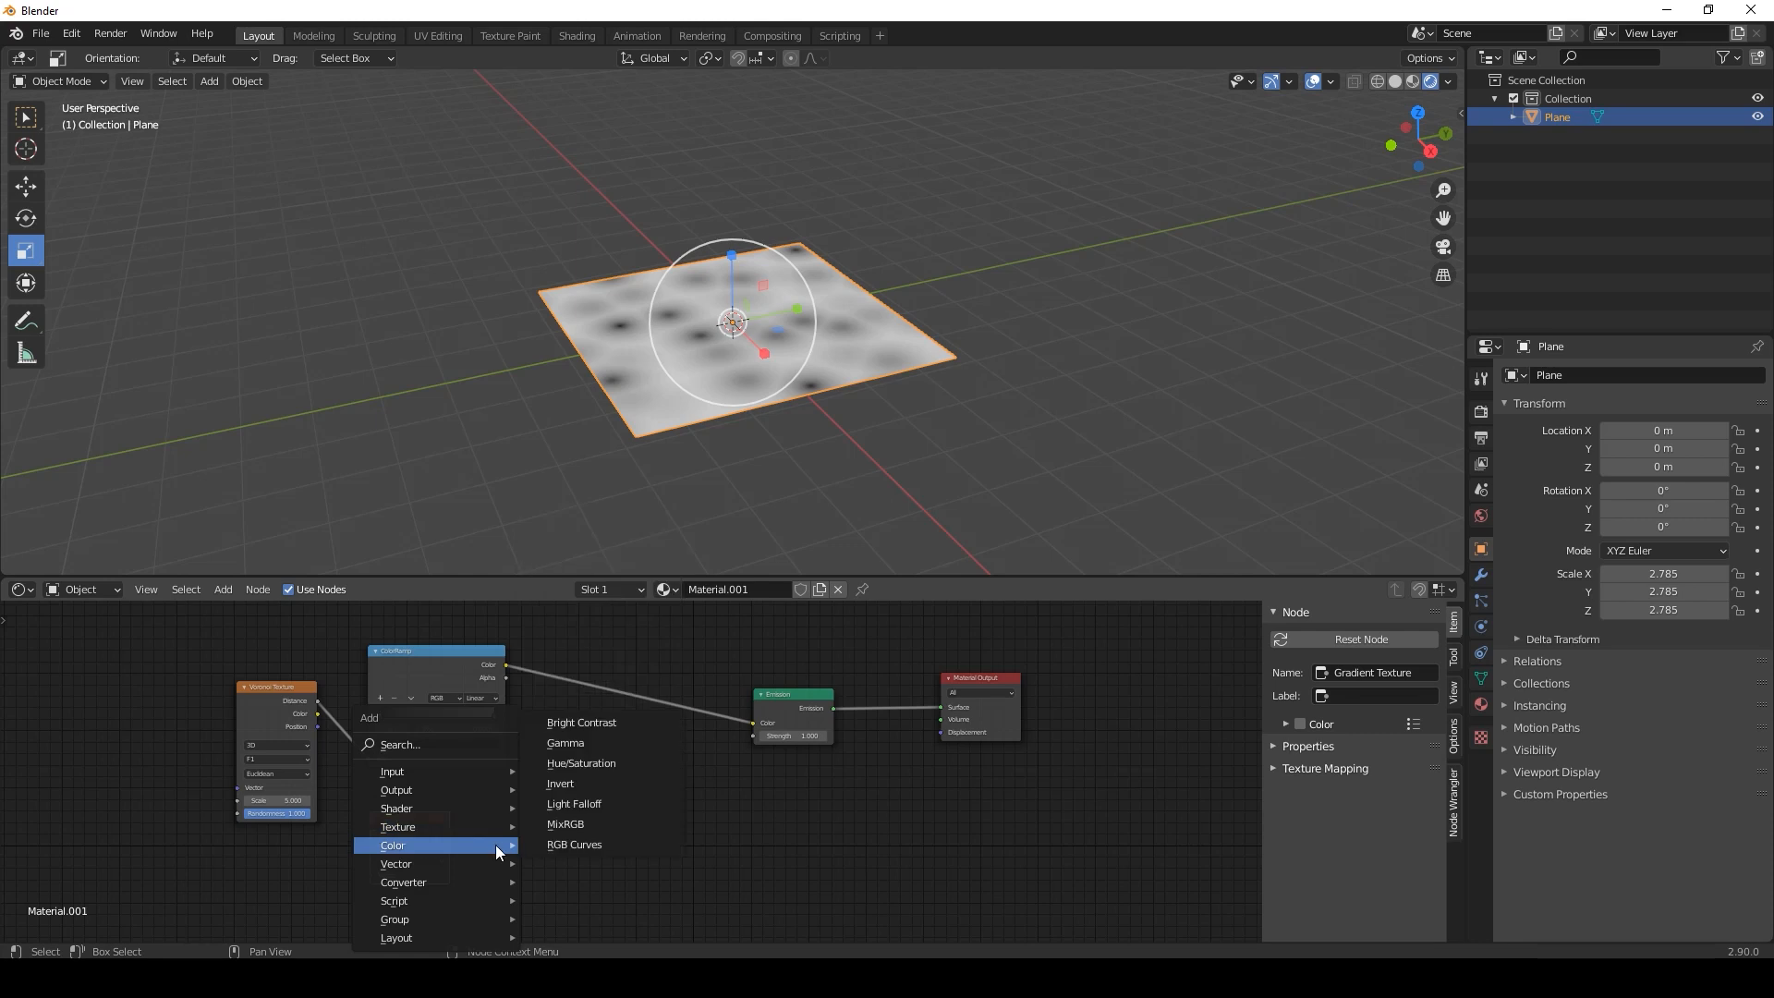
left_click(553, 822)
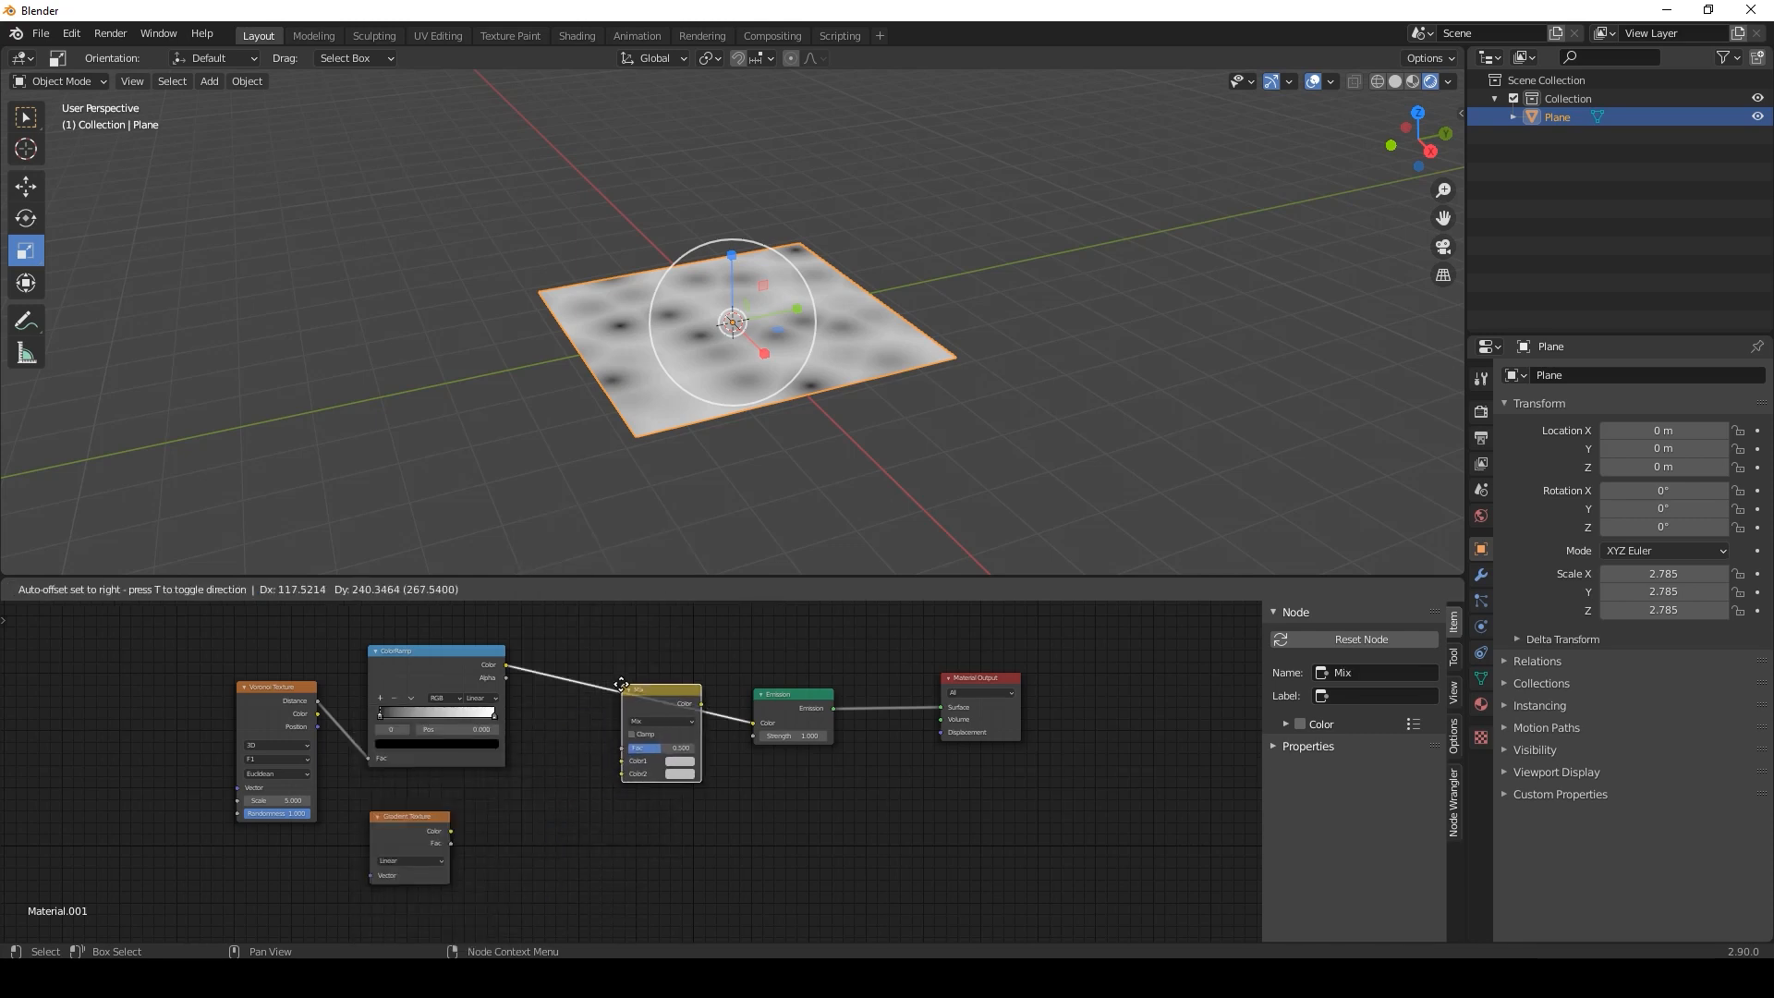
left_click(632, 681)
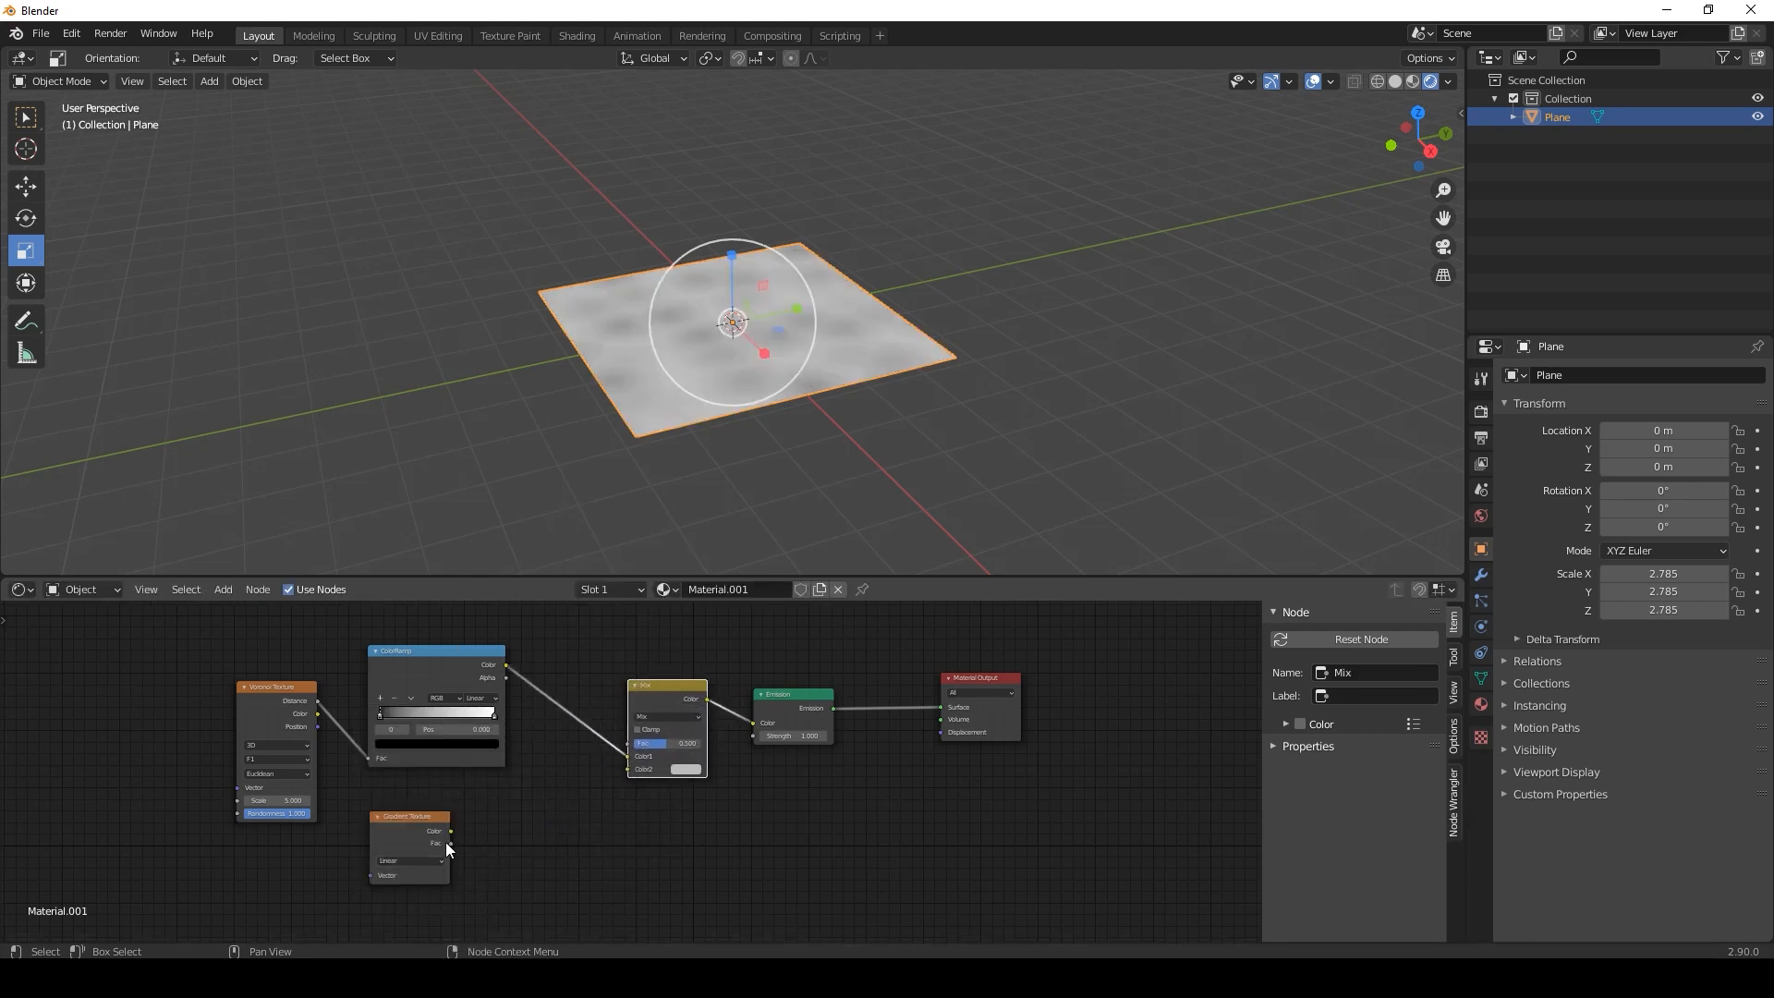
left_click_drag(451, 830, 634, 767)
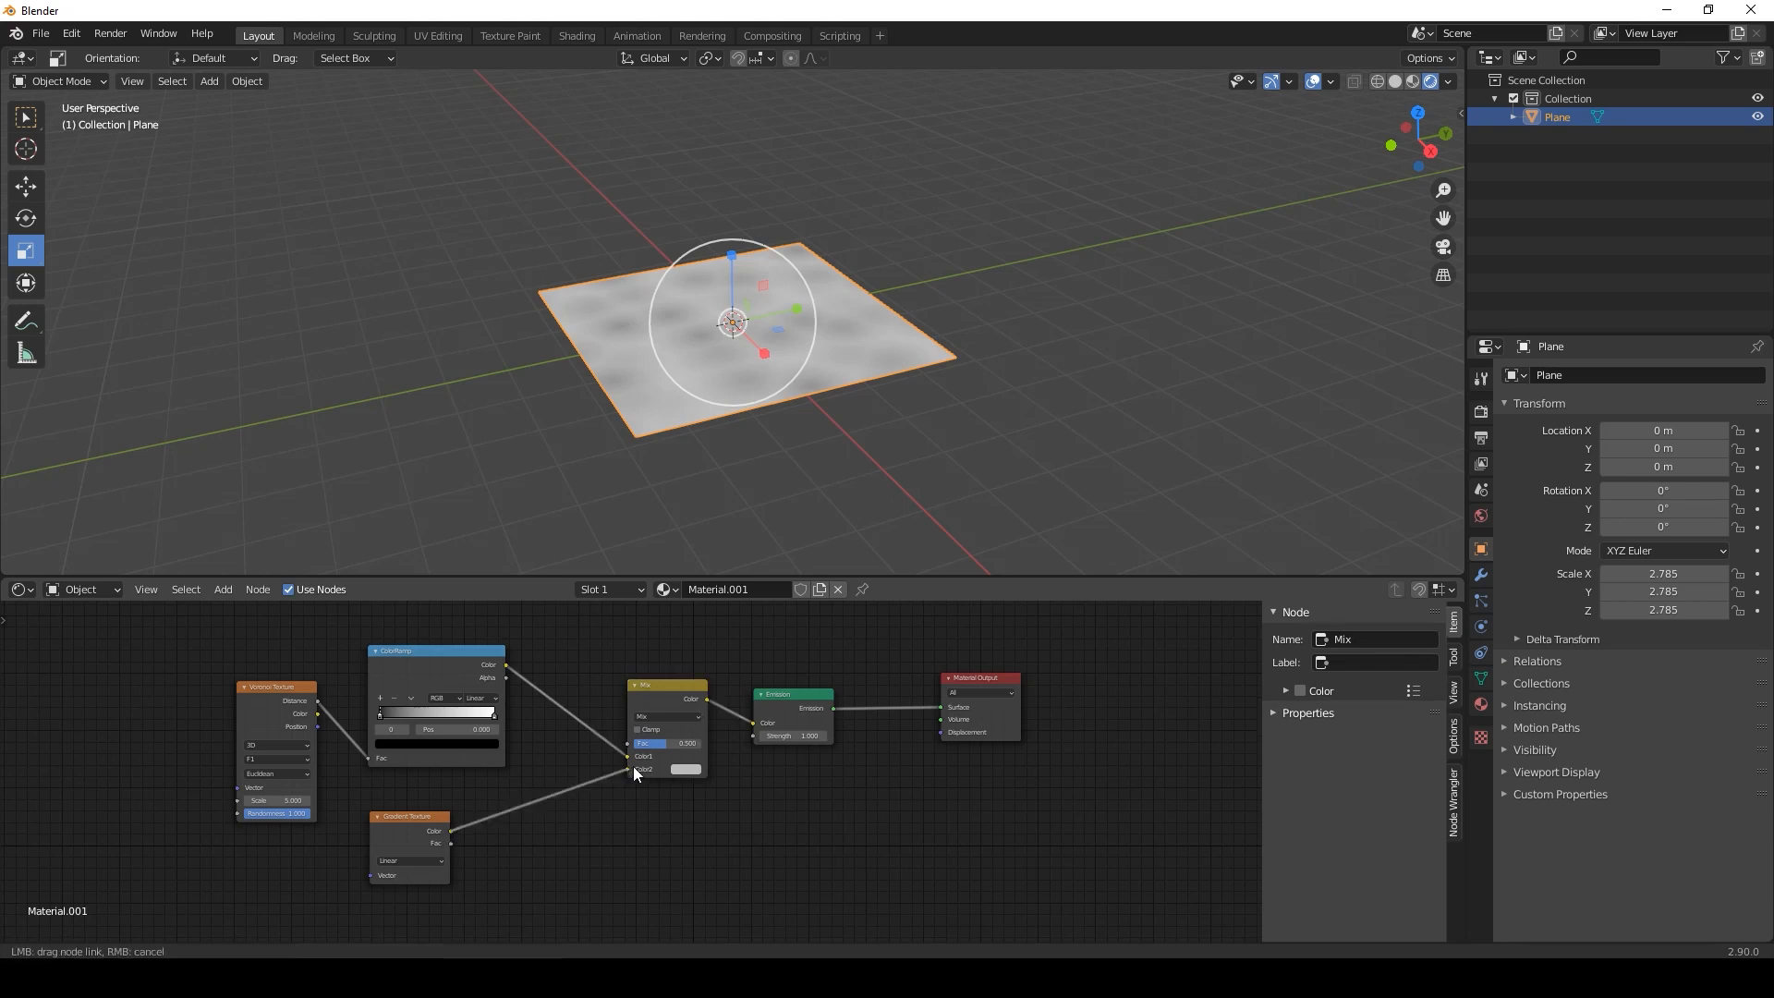
Set the mix node's blending mode to Soft Light and its Fac to 1.000.
left_click(673, 714)
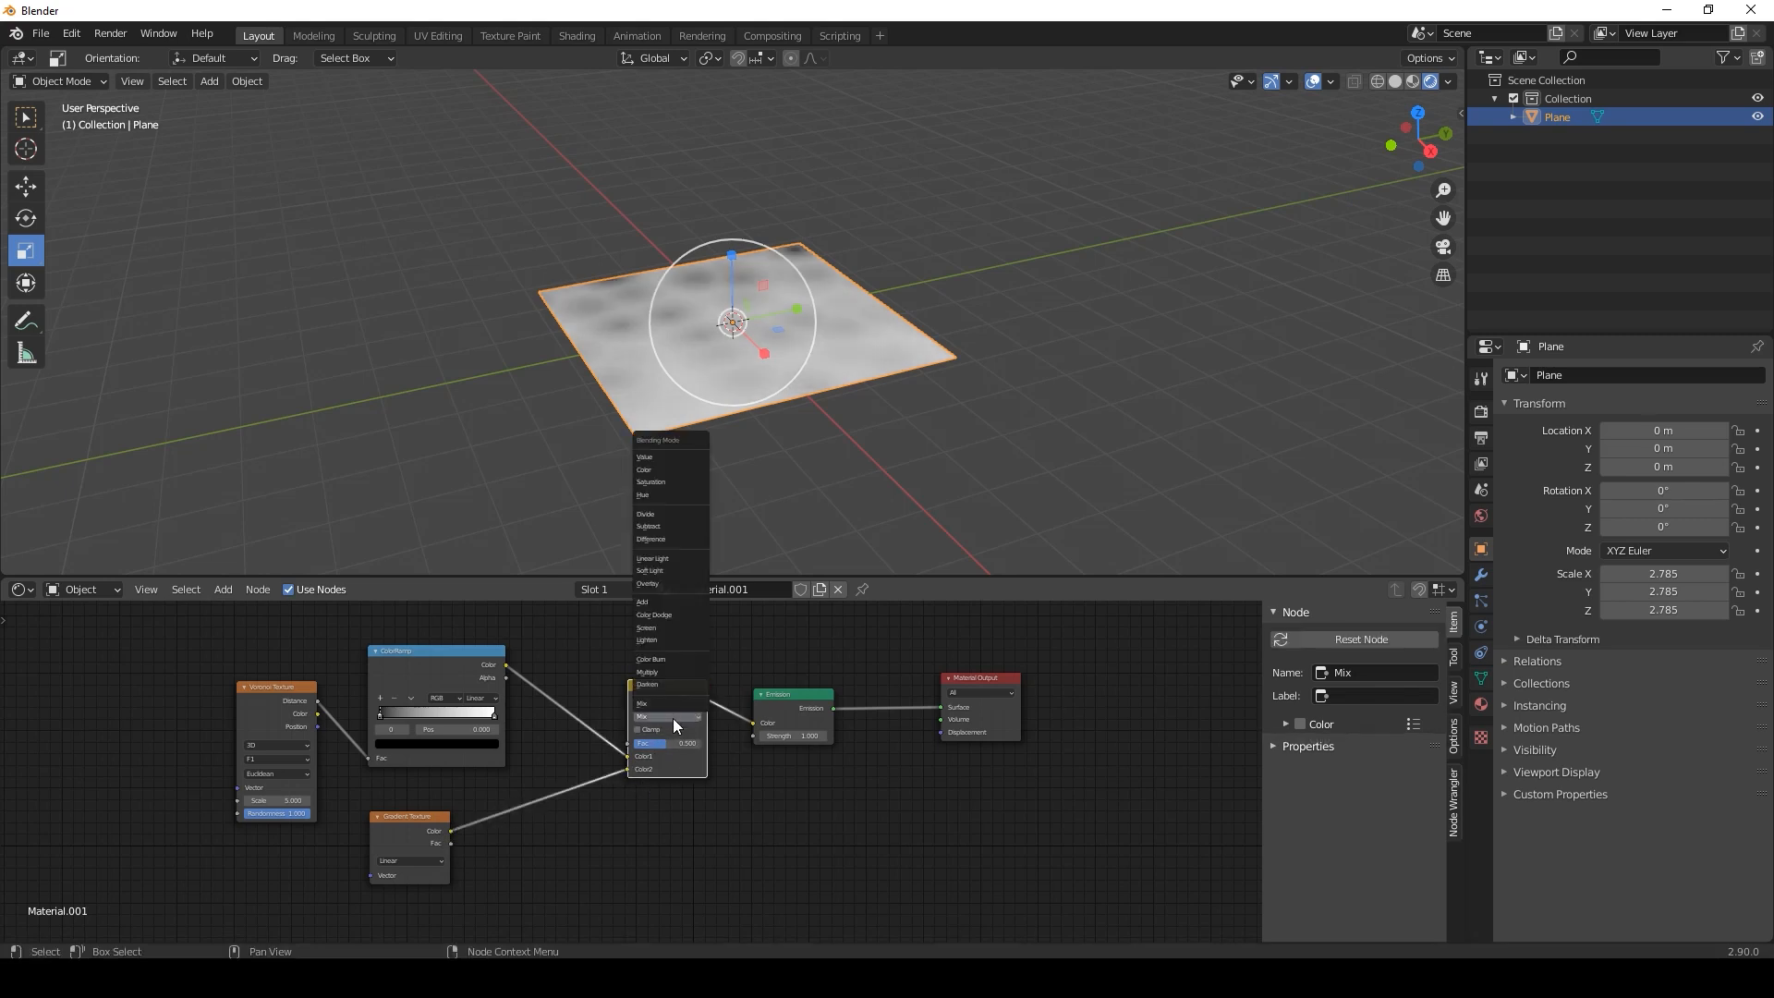
left_click(678, 567)
scroll(707, 817, "up", 5)
middle_click_drag(787, 818, 750, 897)
left_click_drag(653, 791, 739, 791)
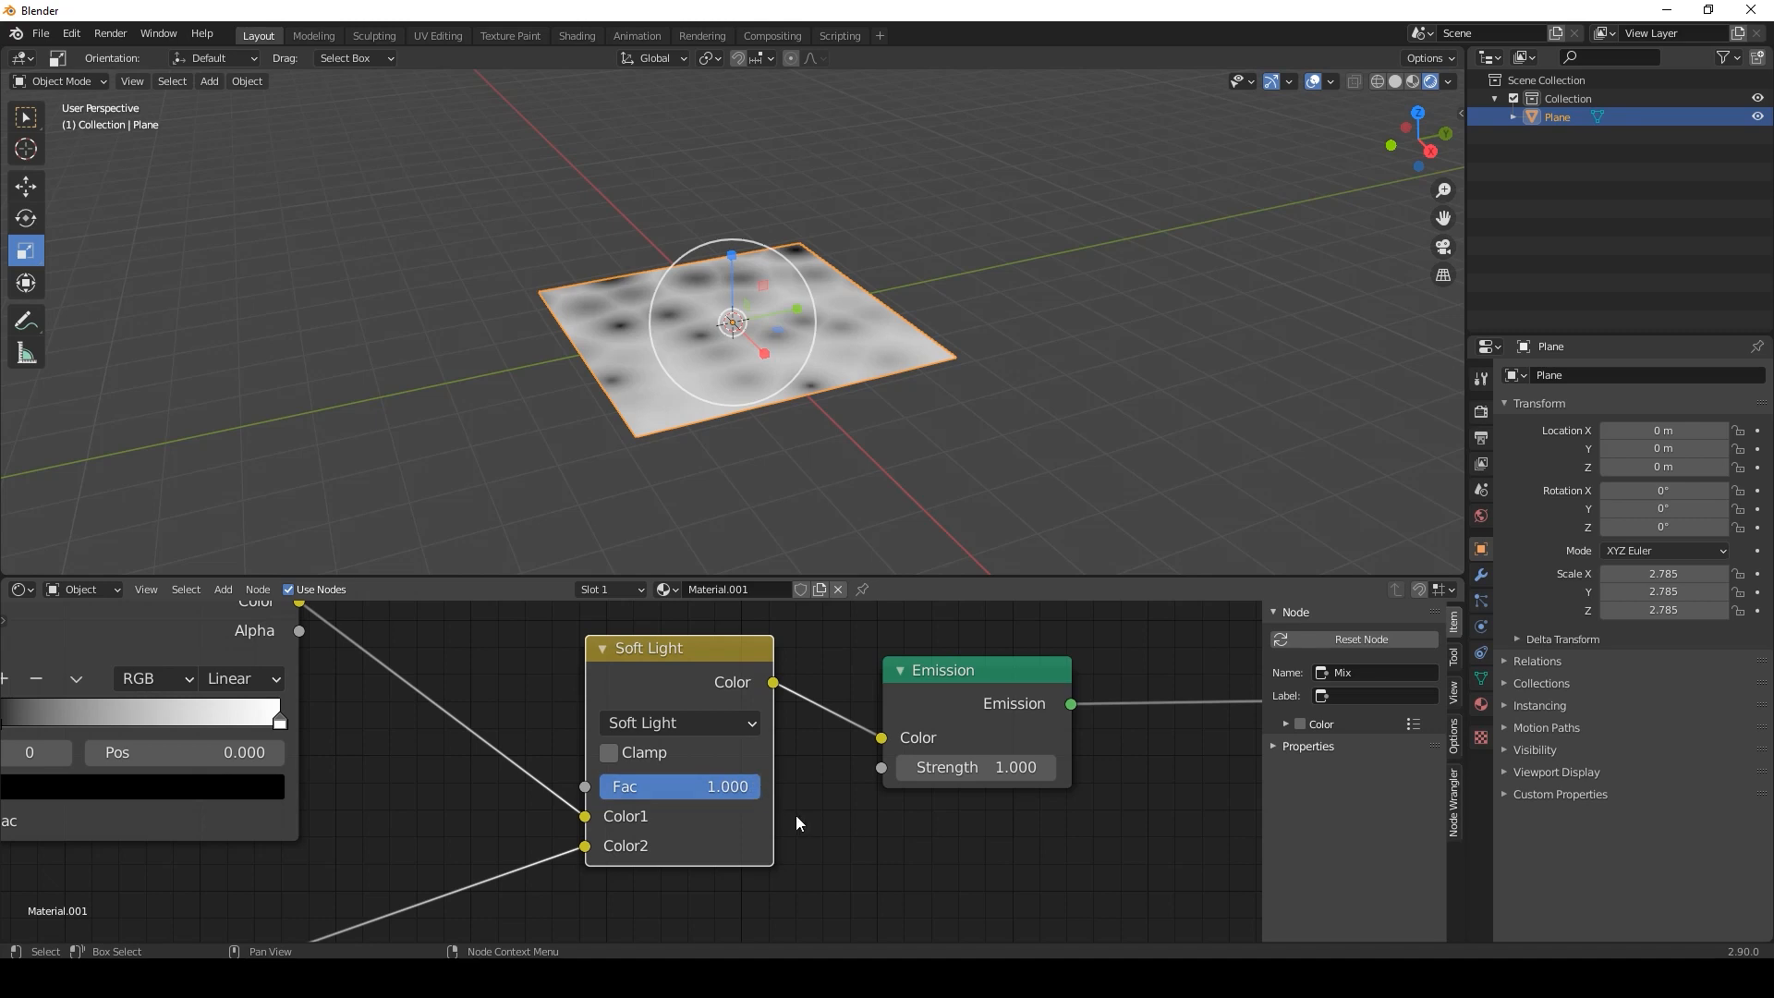
Move Emission and Material Output farther along, and insert a second ColorRamp between the Soft Light node and Emission.
scroll(796, 816, "down", 4)
middle_click_drag(829, 829, 592, 817)
left_click_drag(517, 663, 825, 795)
left_click_drag(528, 728, 754, 736)
key("shift+a")
mouse_move(503, 795)
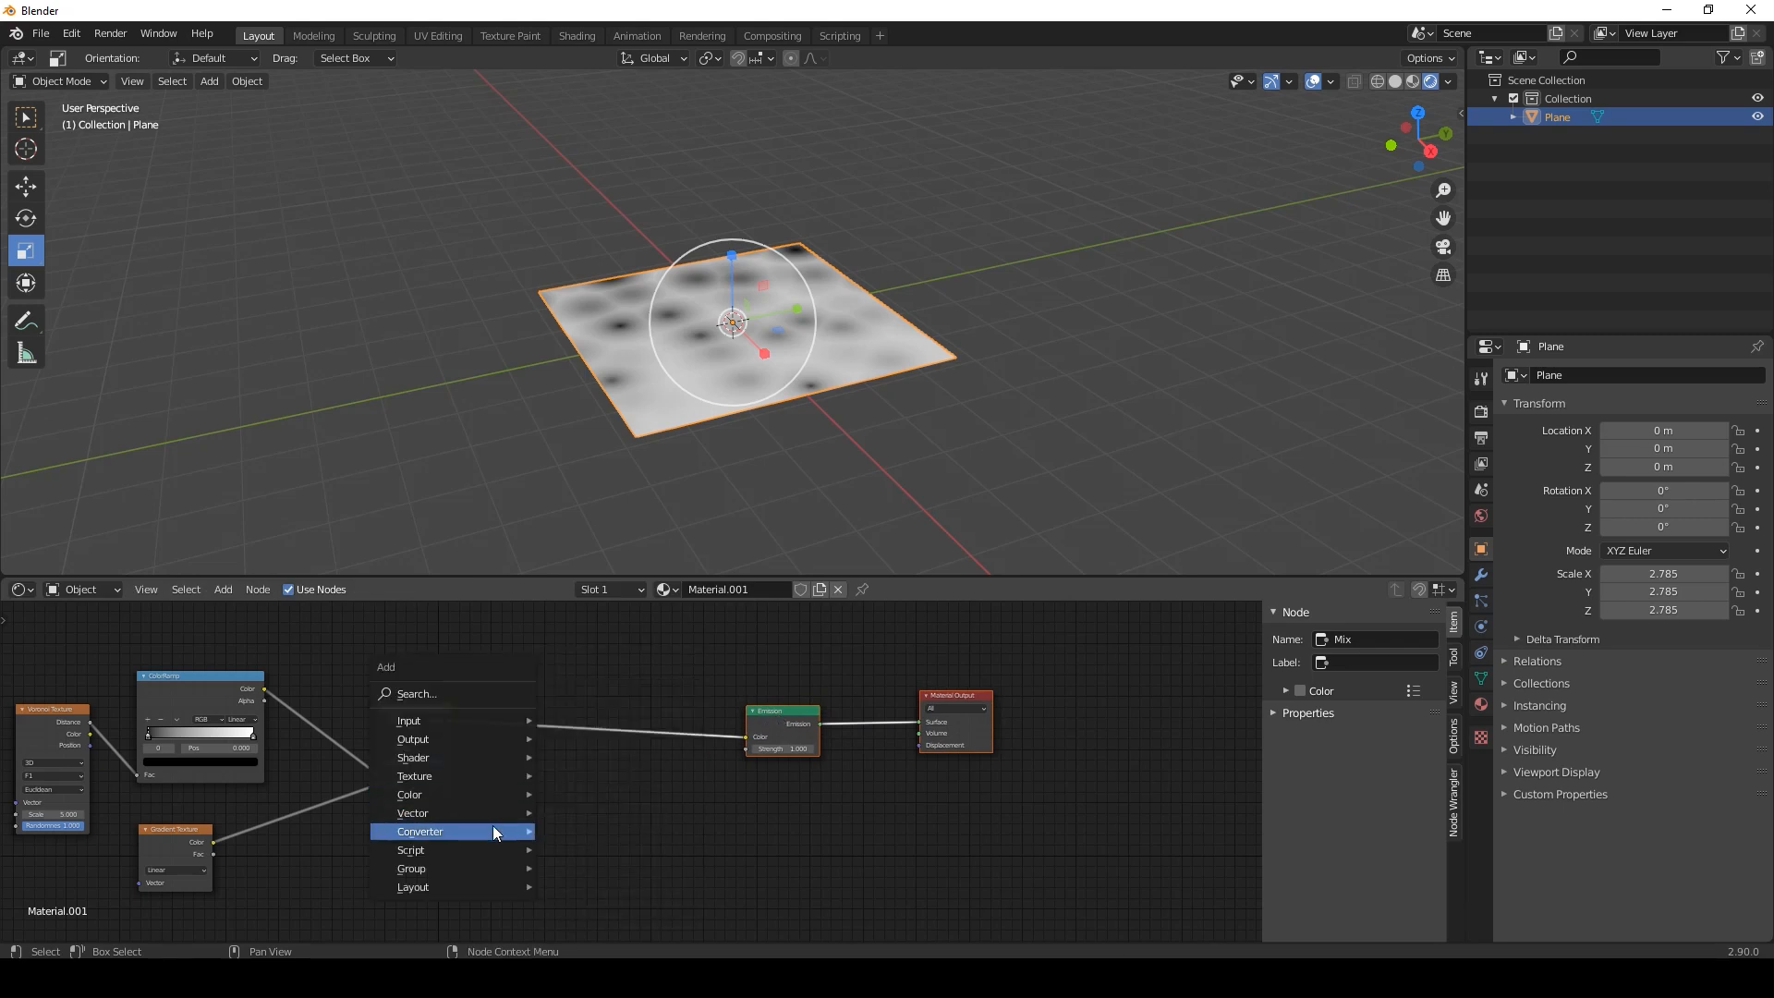
left_click(606, 604)
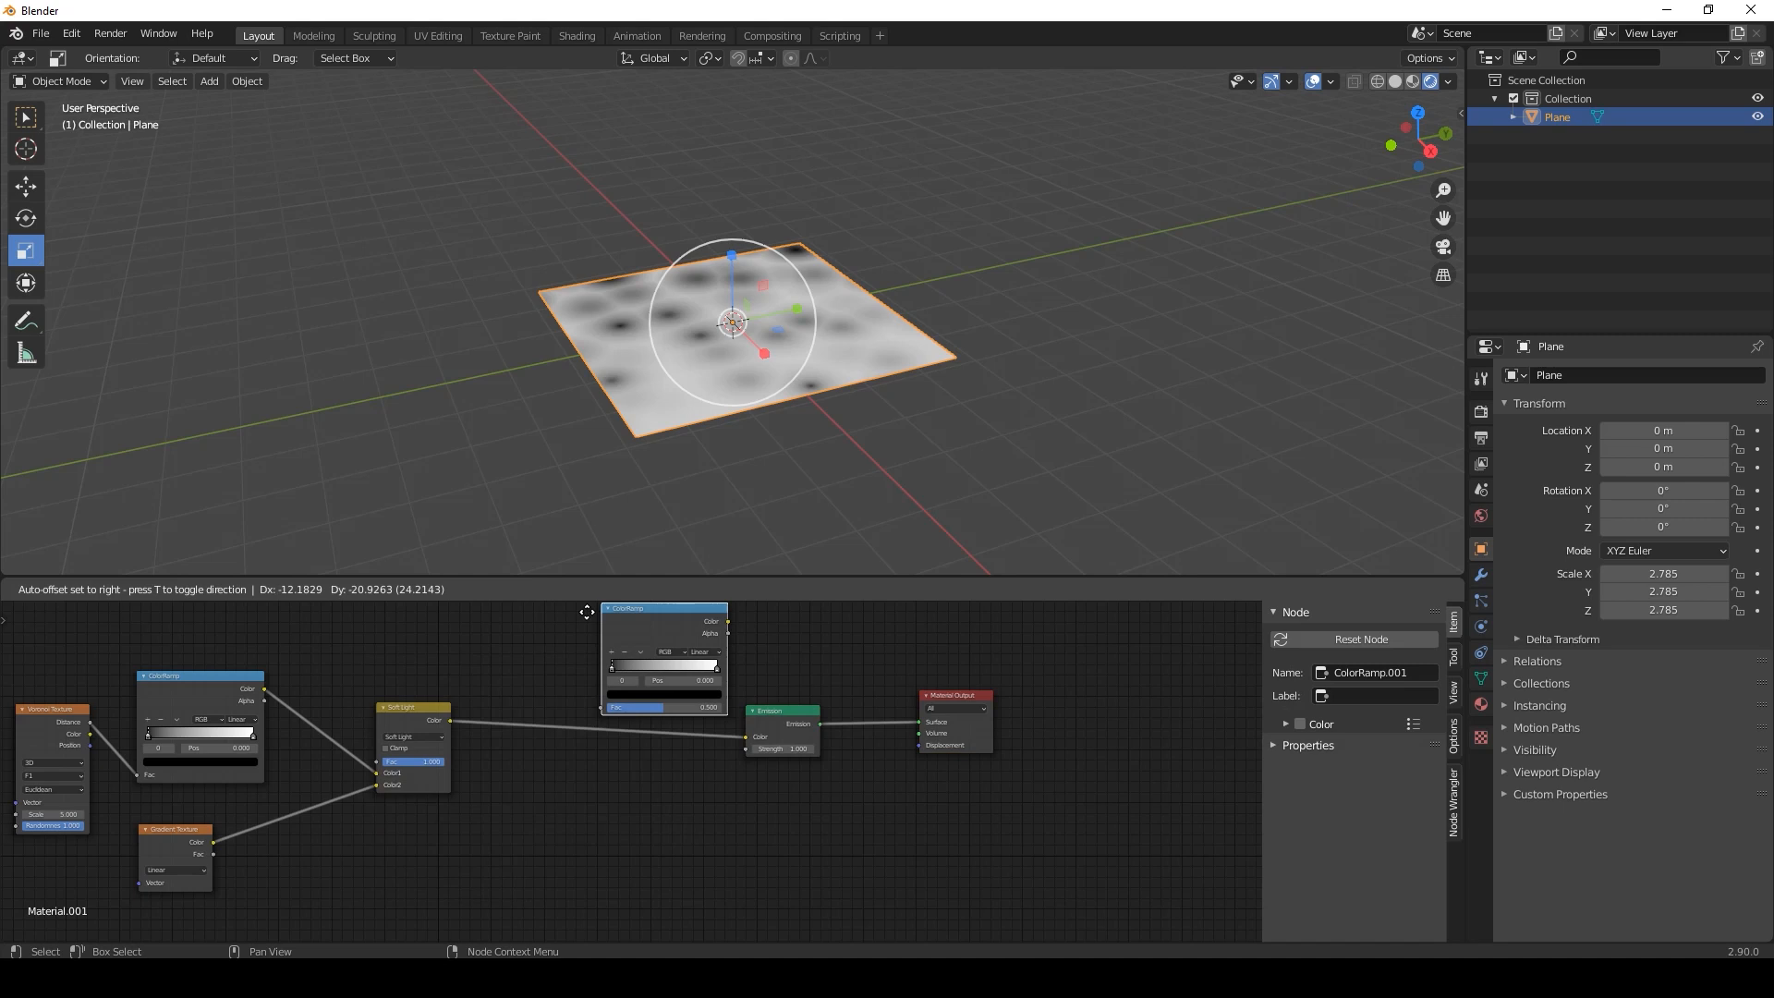
left_click(559, 691)
scroll(687, 794, "up", 2)
scroll(688, 795, "up", 1)
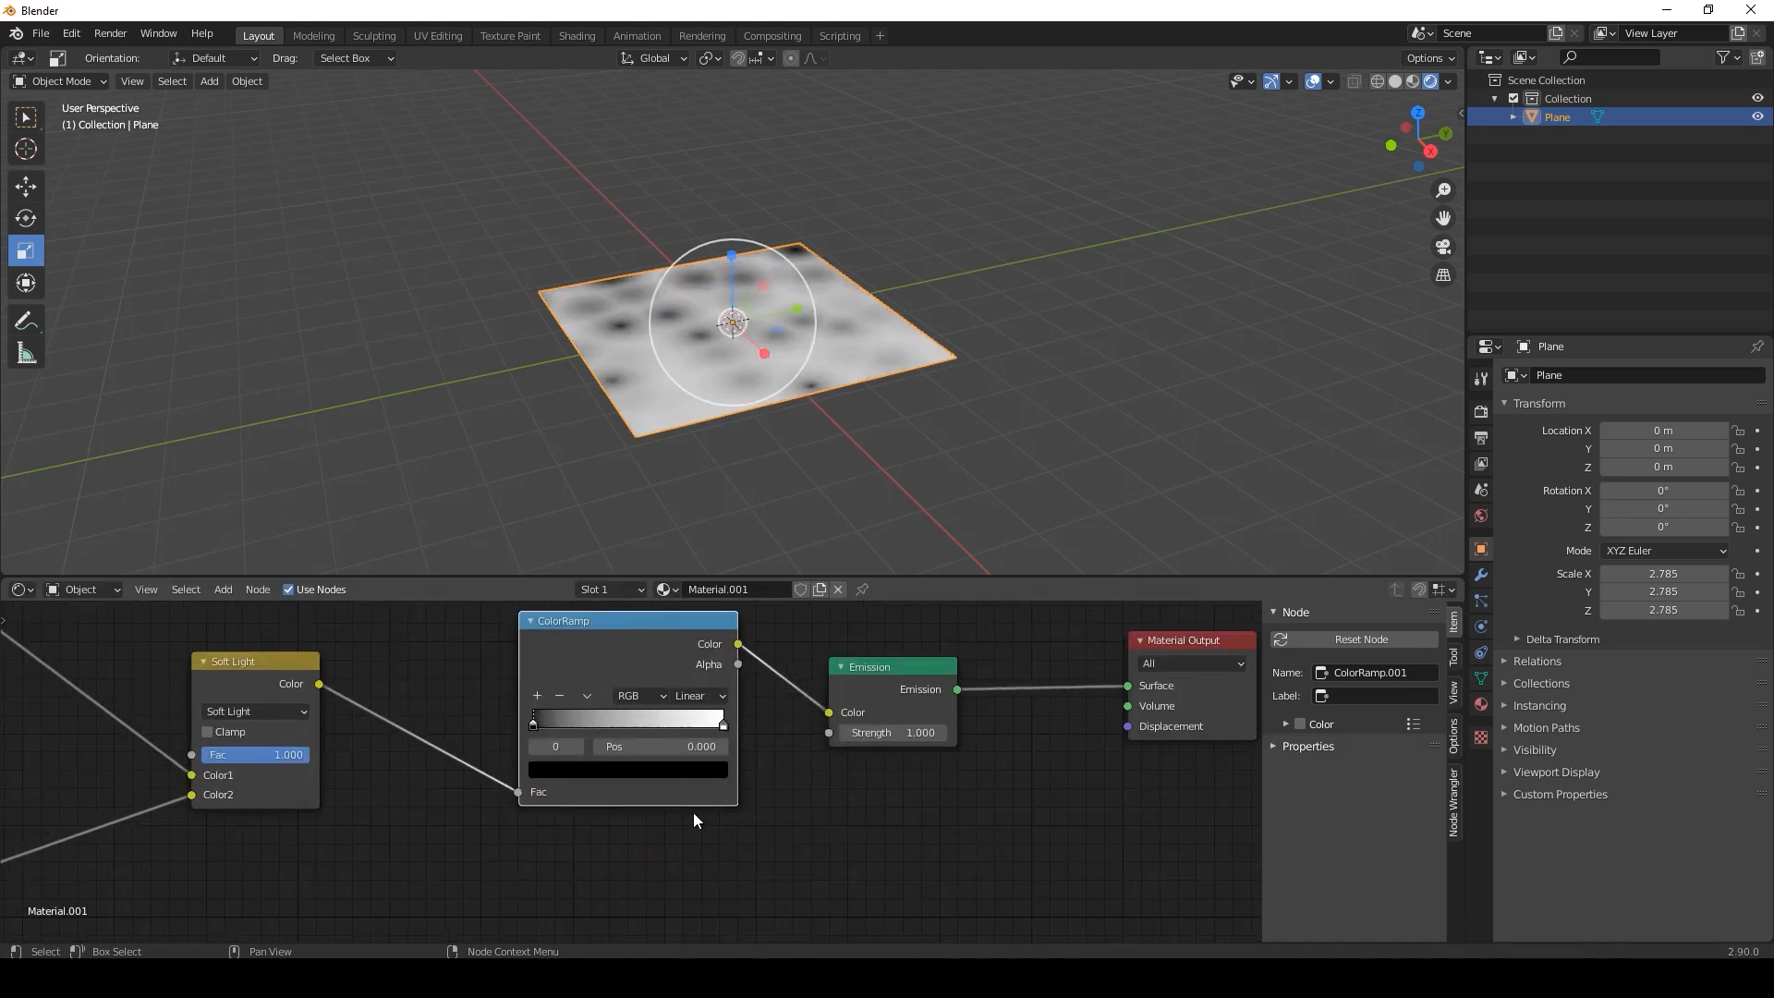
Set the second ColorRamp's interpolation to Constant and move its white stop to position 0.655.
left_click(696, 700)
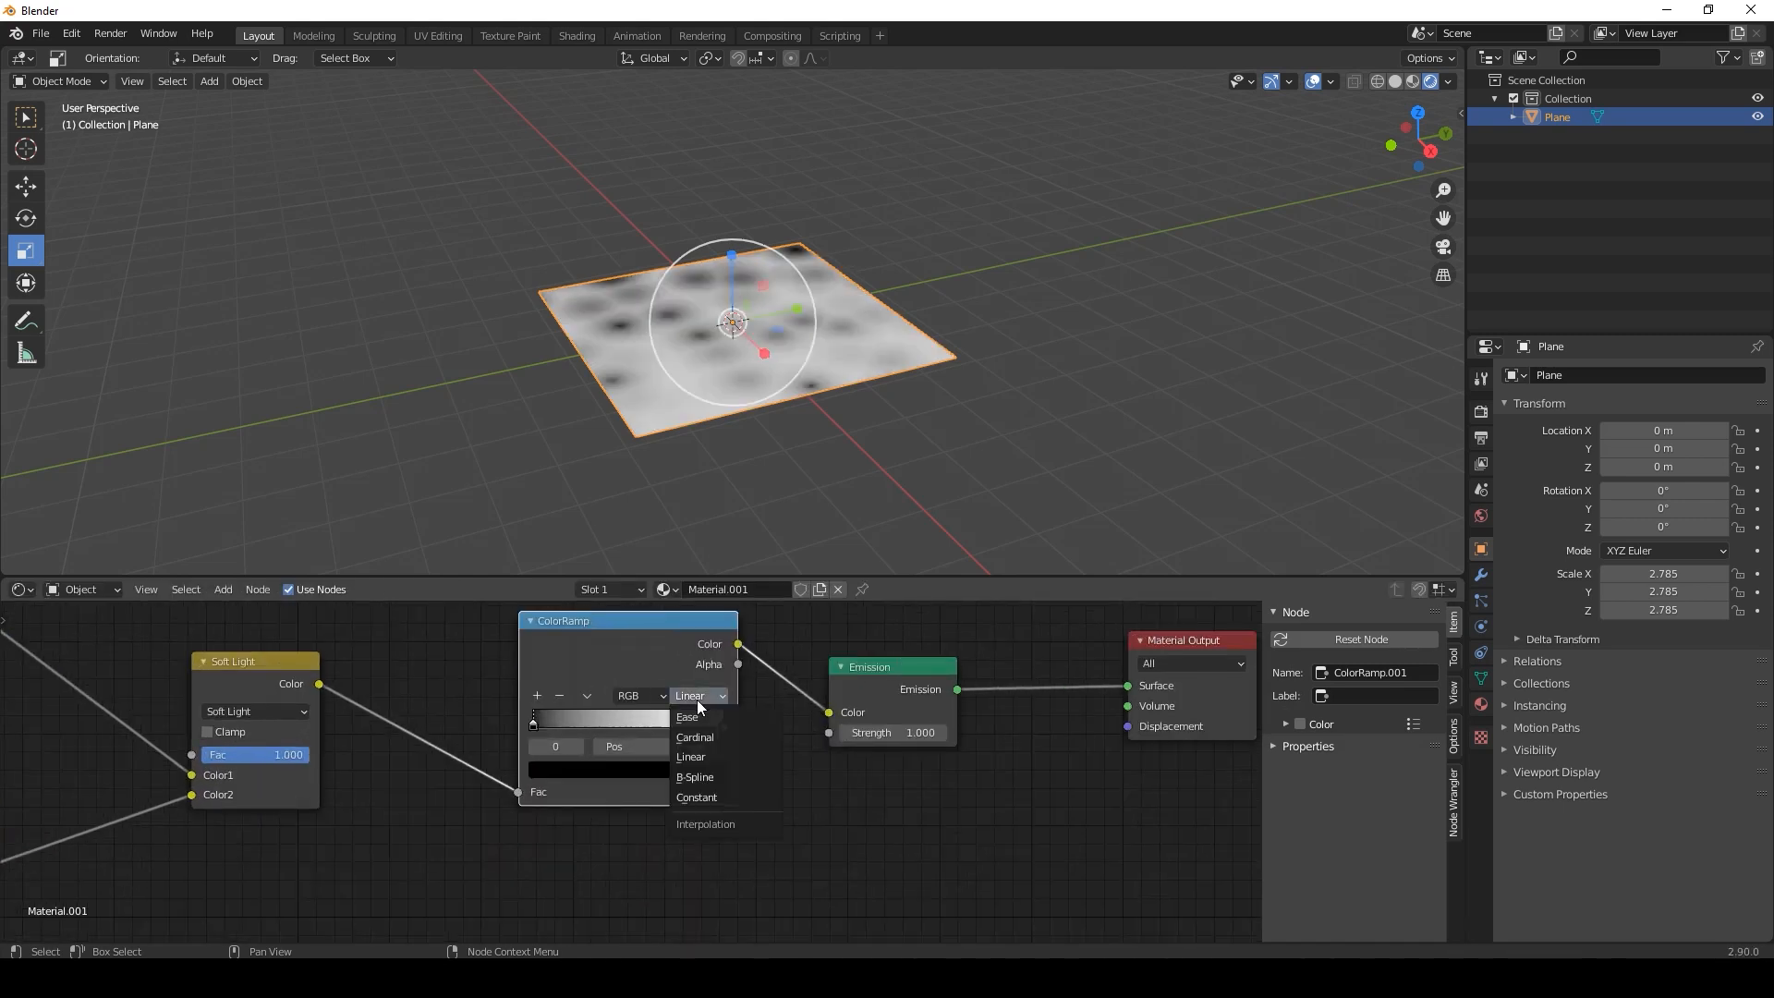
left_click(701, 798)
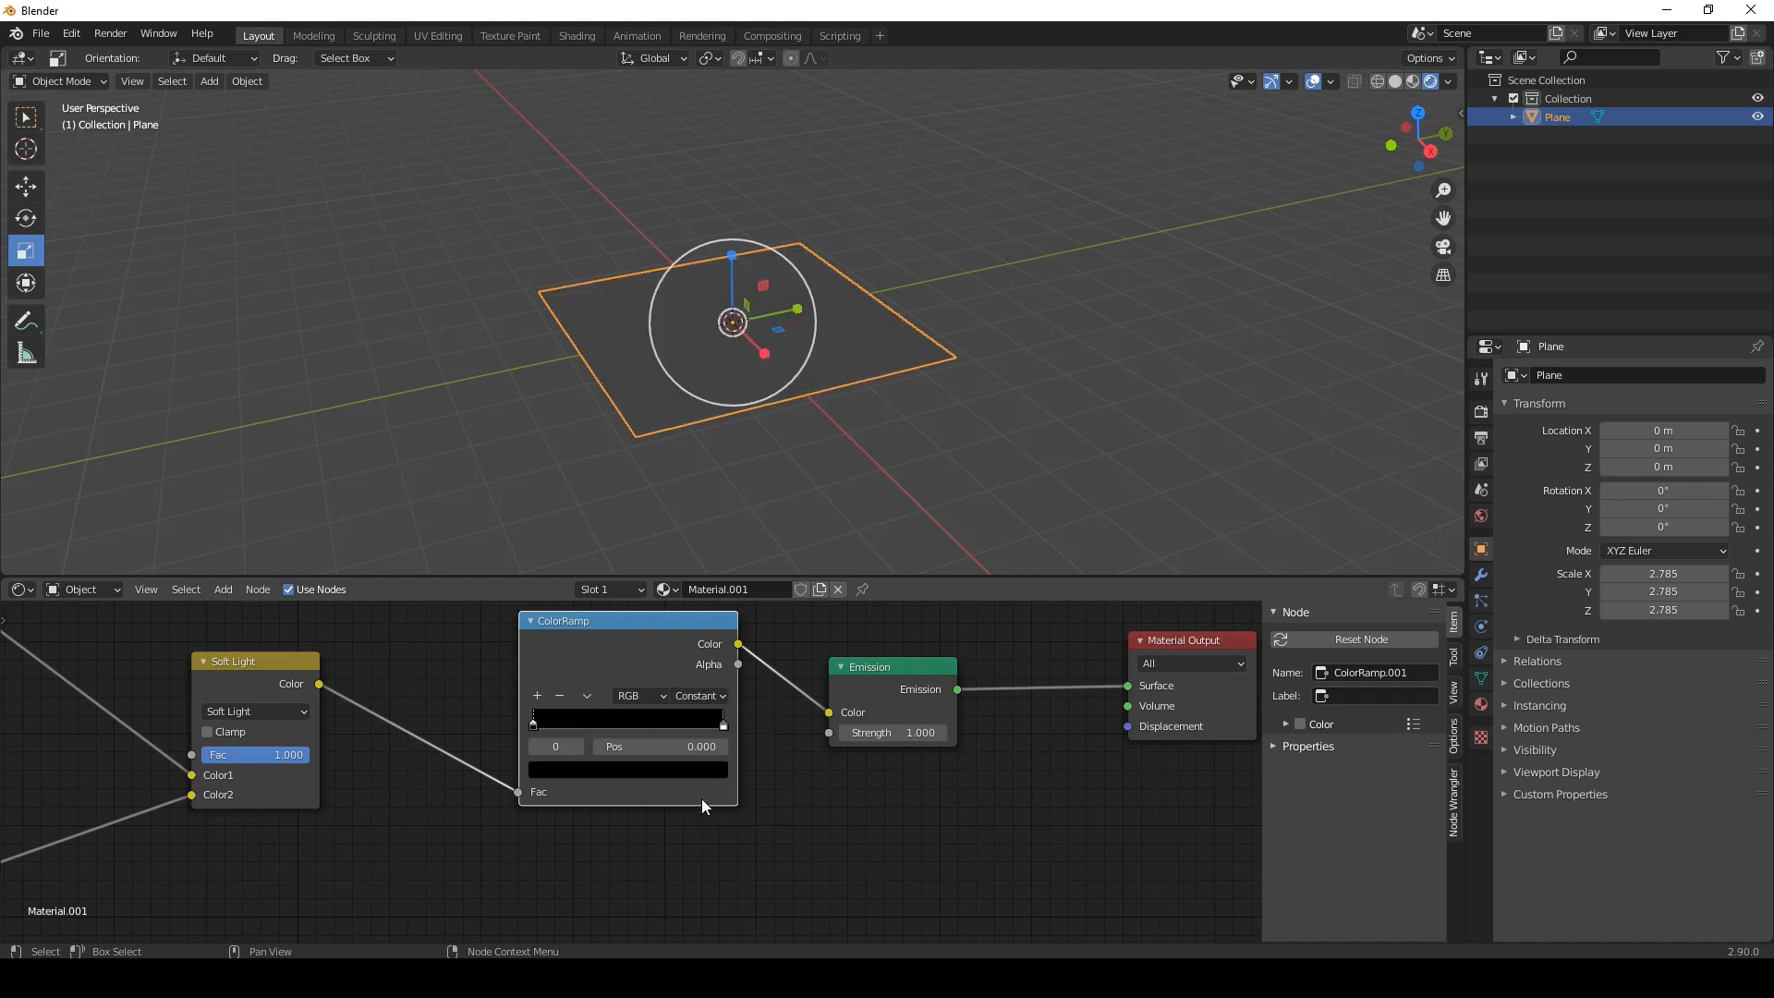
left_click_drag(724, 726, 651, 739)
Set the Voronoi Texture's Scale to 10.
scroll(351, 828, "down", 3)
middle_click_drag(351, 828, 578, 791)
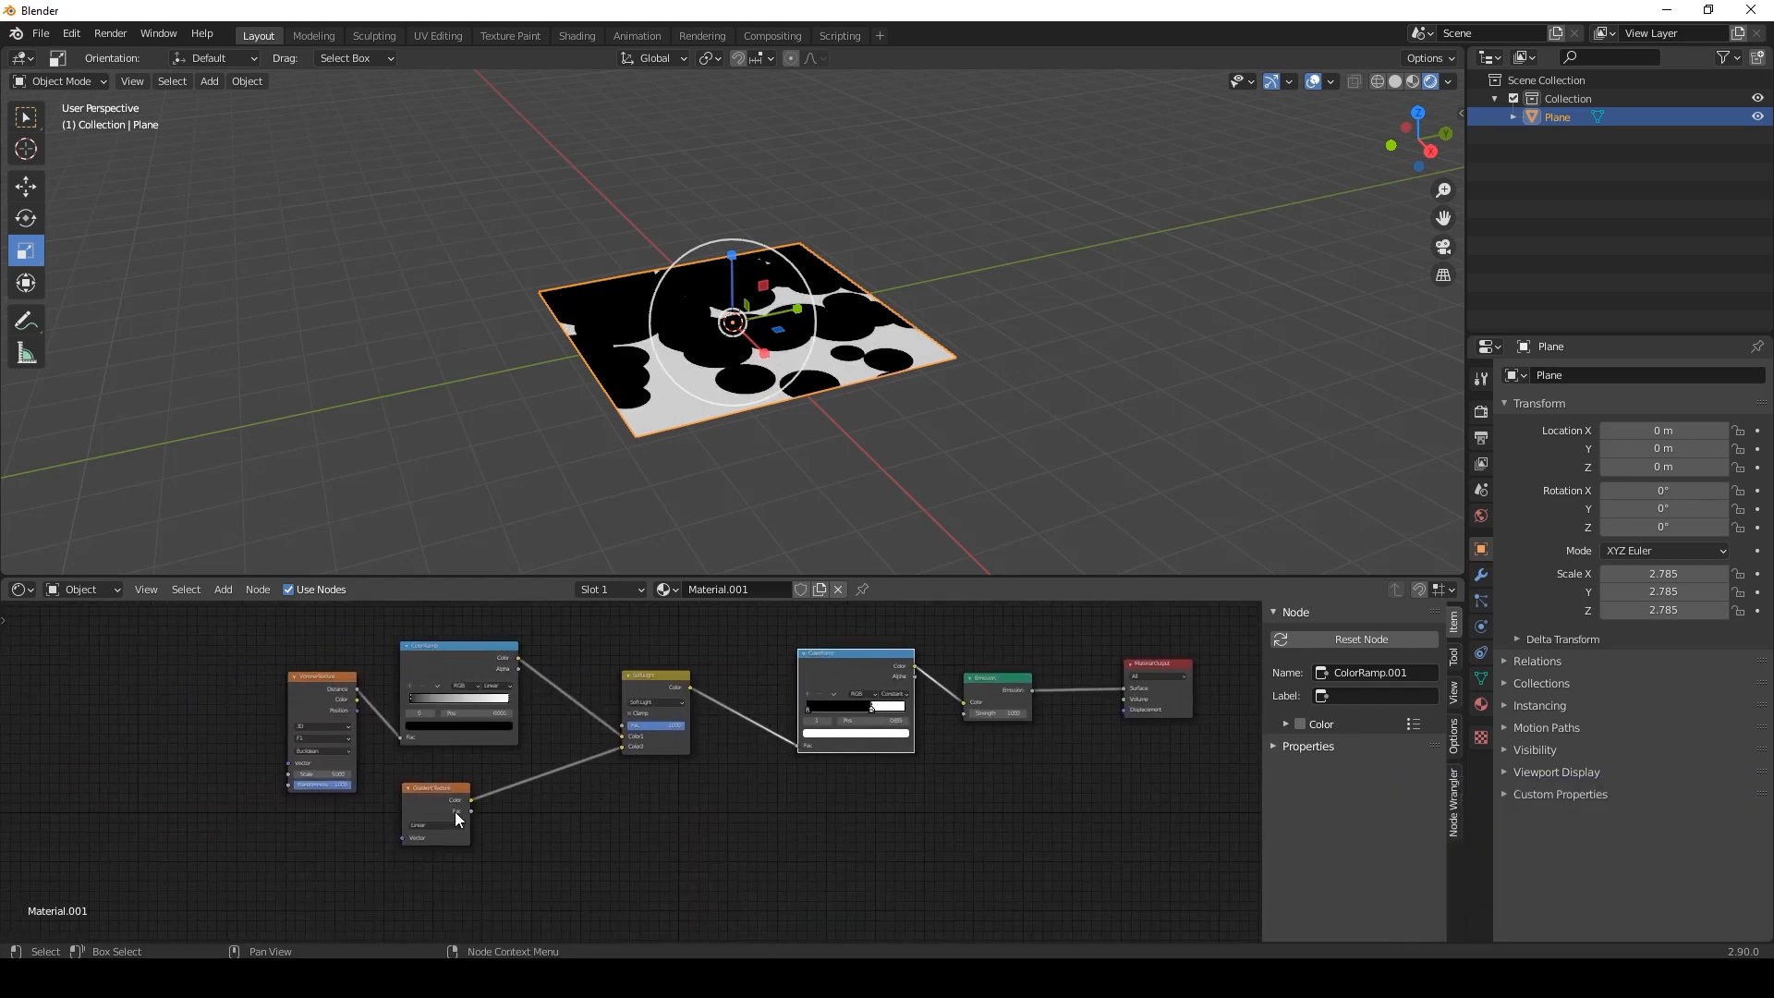
scroll(595, 804, "up", 3)
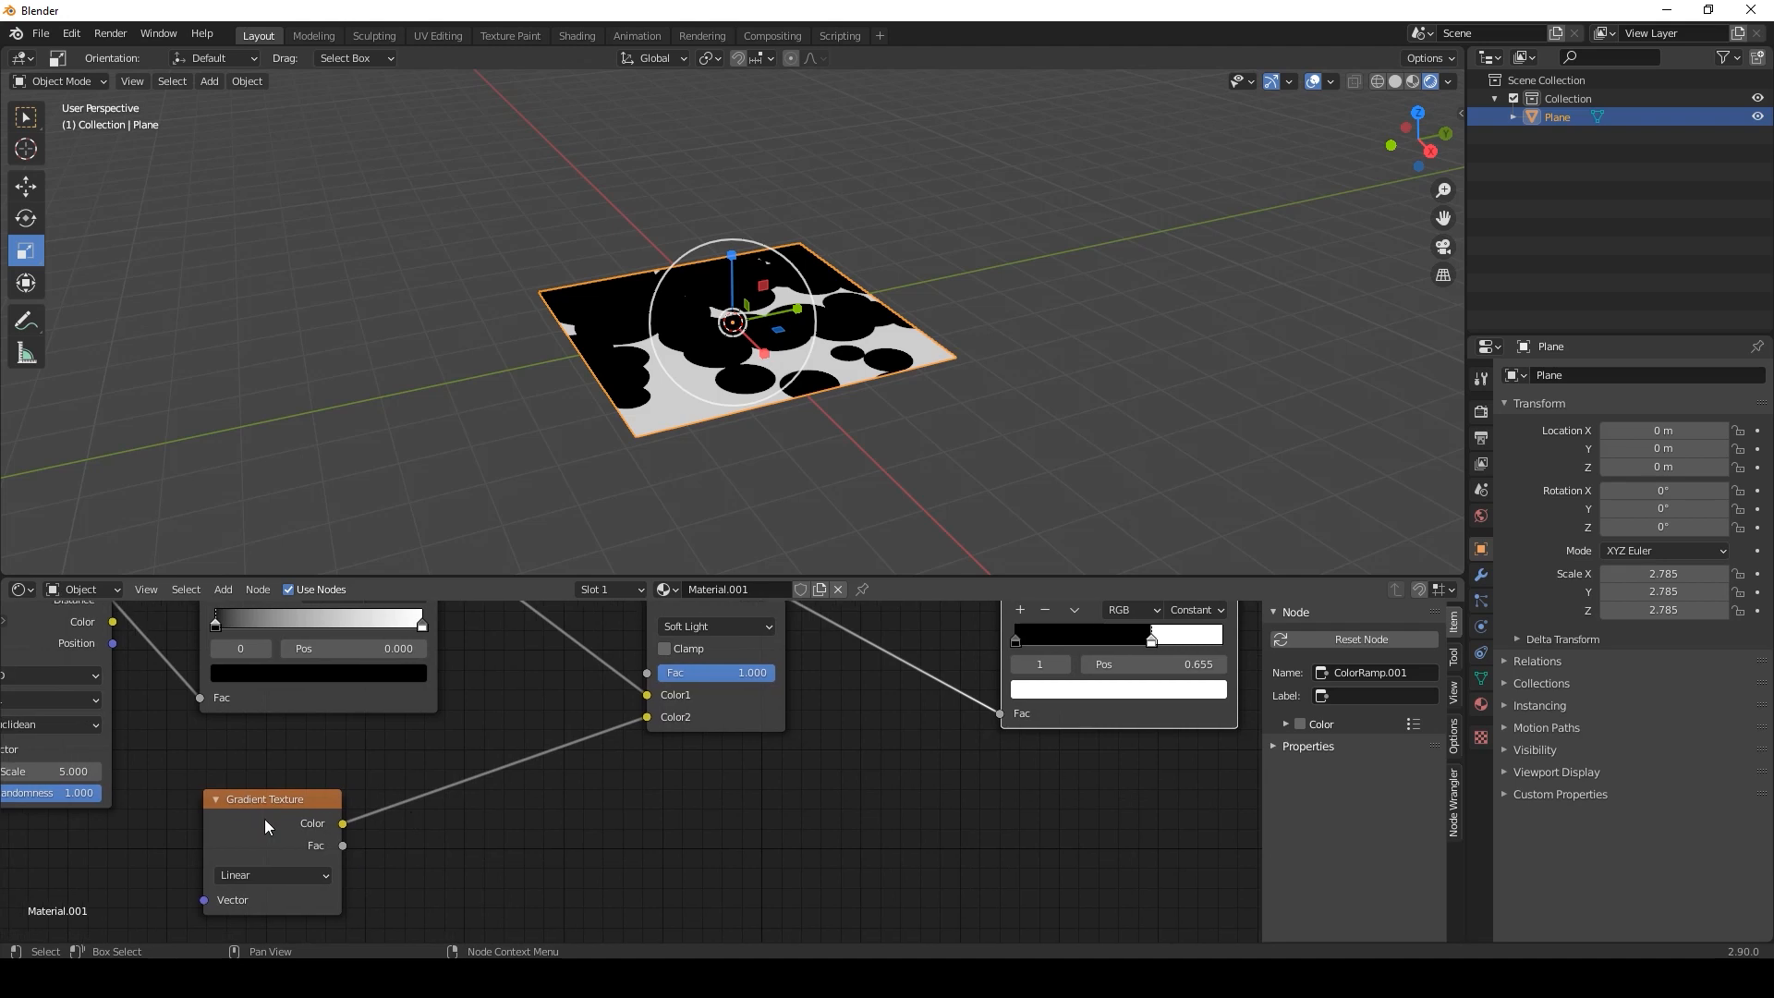
middle_click_drag(152, 869, 552, 846)
left_click(480, 749)
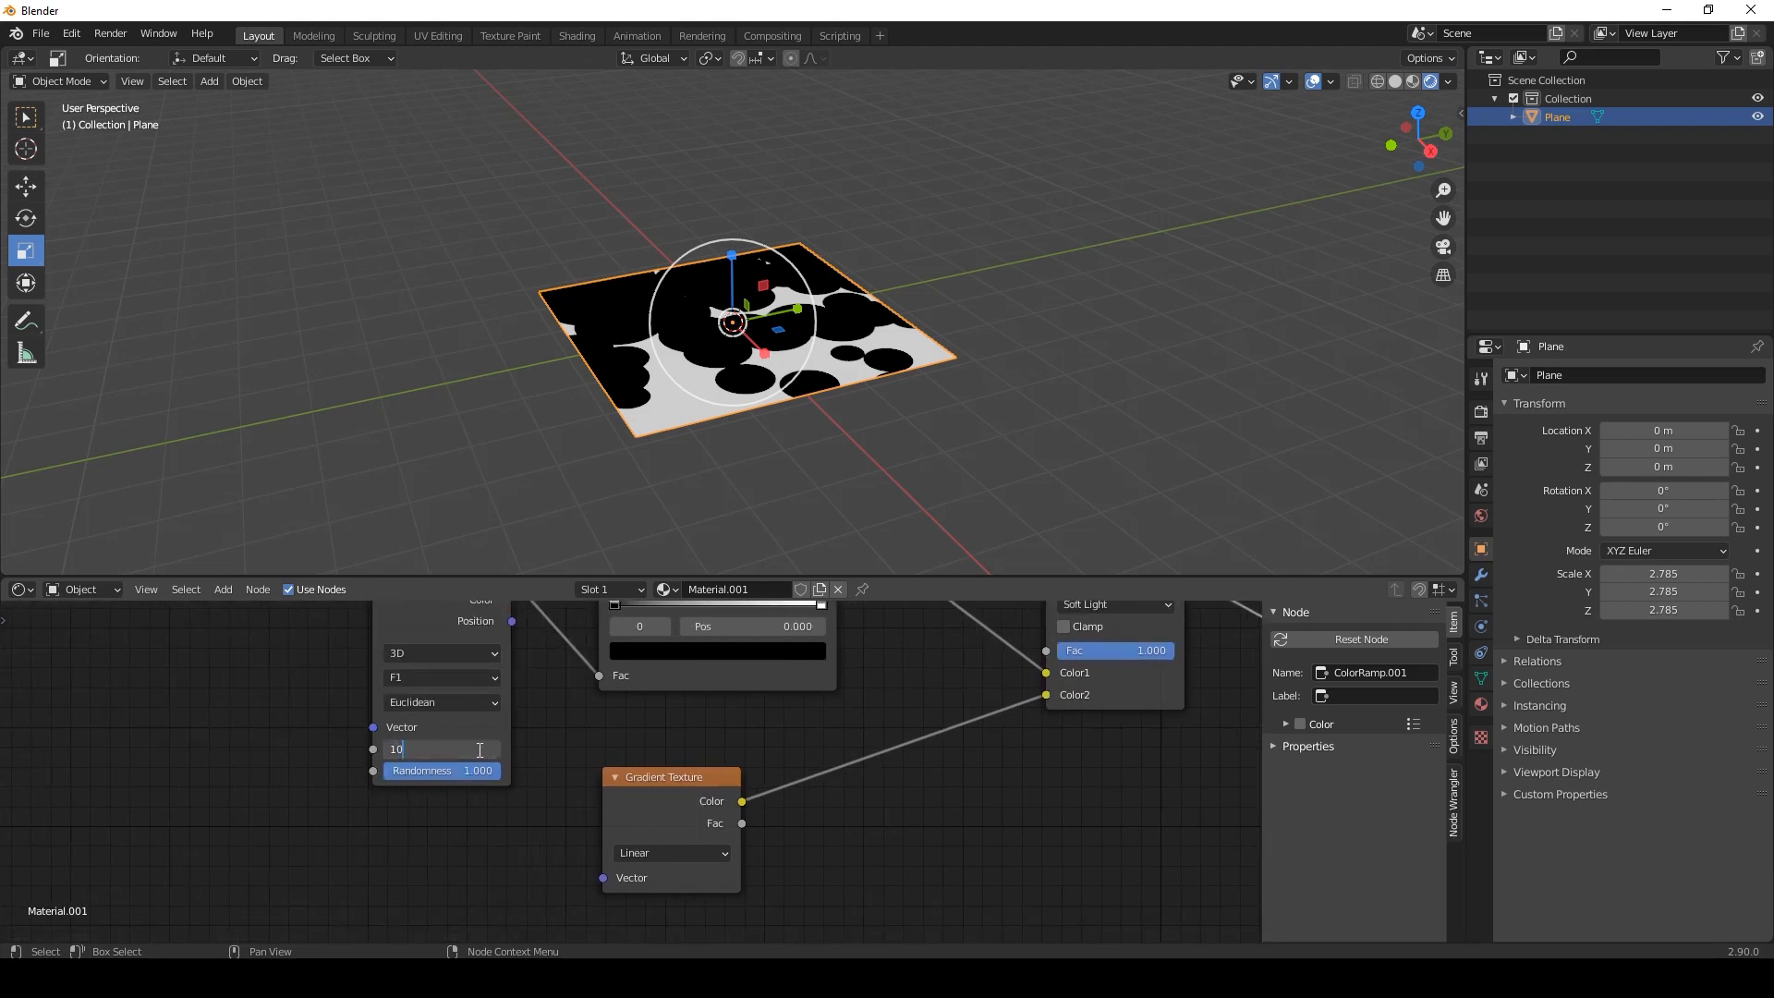
type("10")
key("Return")
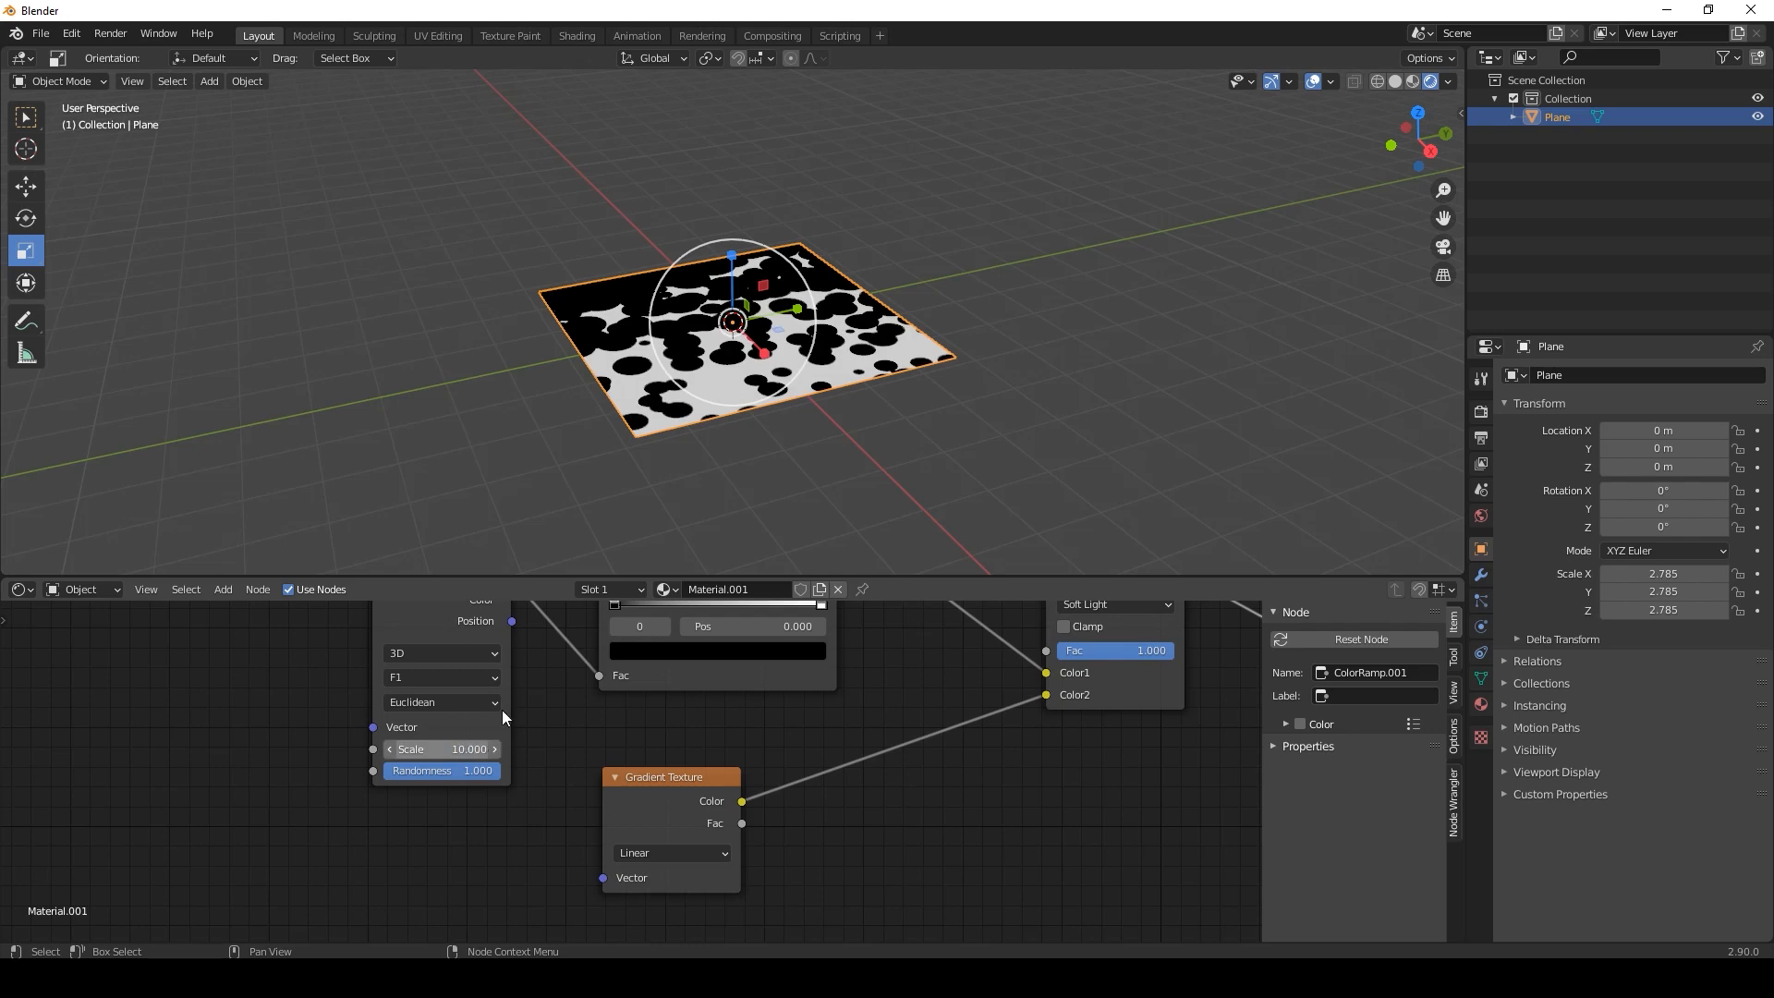
Add Texture Coordinate and Mapping nodes in front of the Voronoi Texture, driving its Vector input.
middle_click_drag(933, 396, 822, 503)
middle_click_drag(780, 356, 648, 357, "shift")
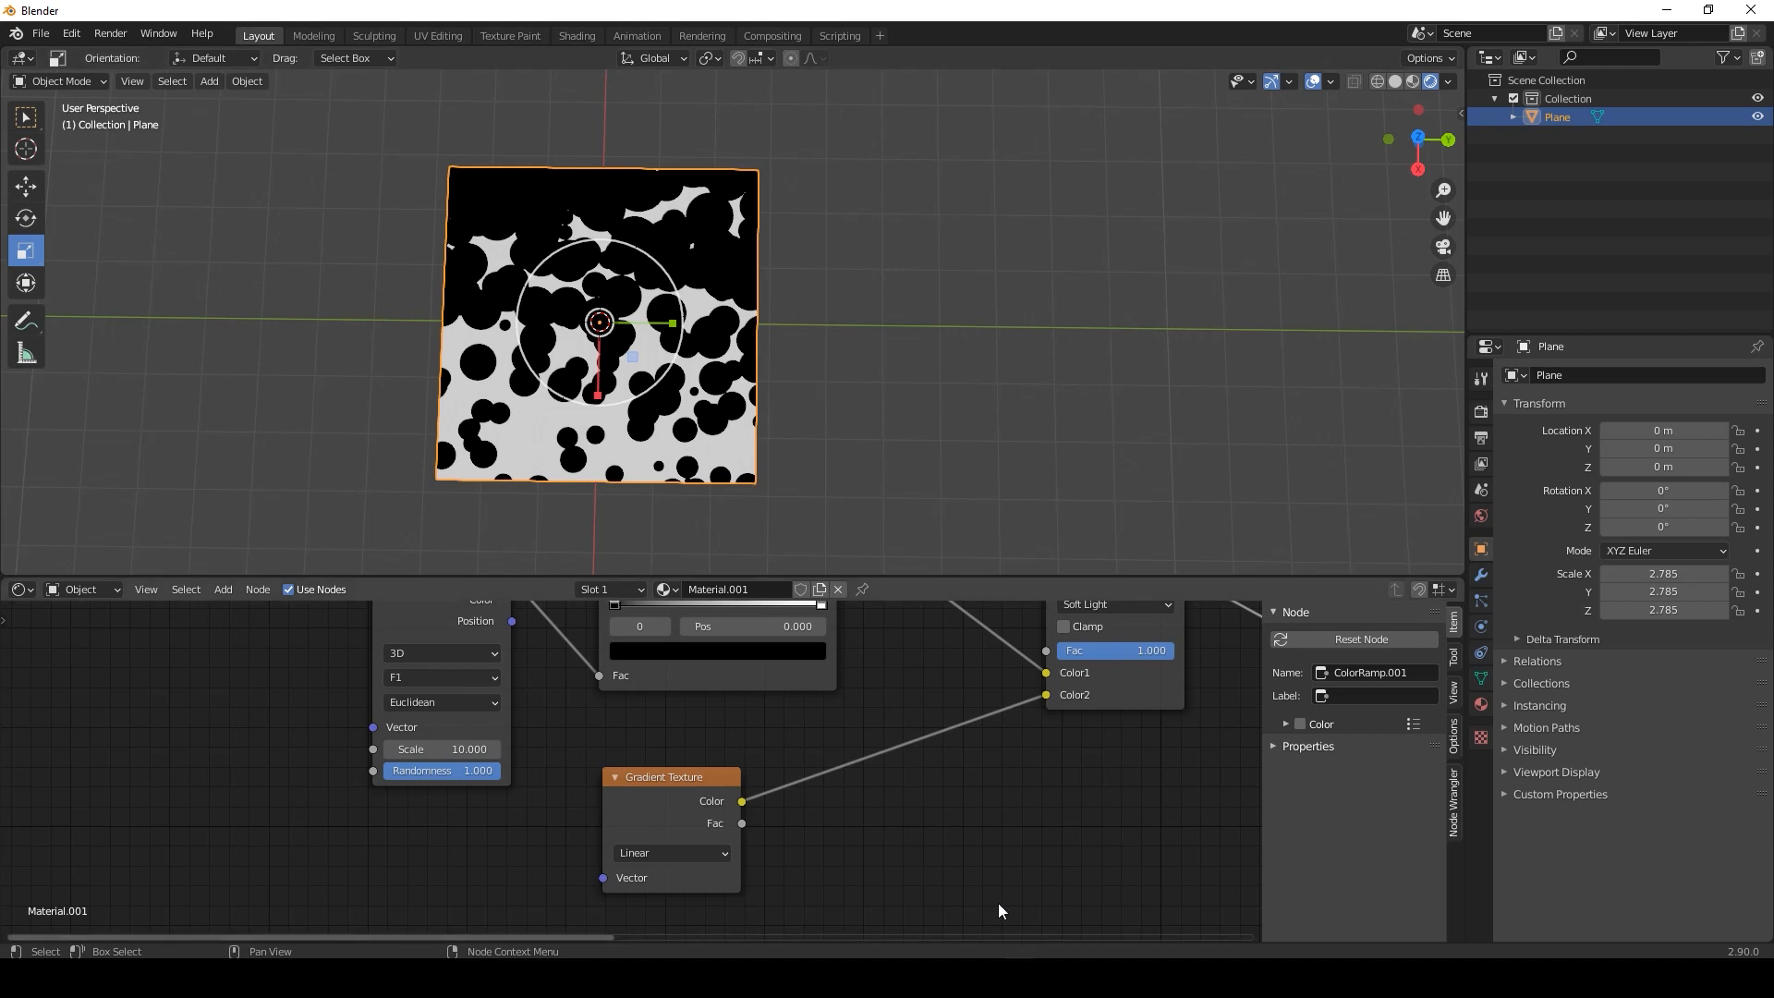
scroll(956, 828, "down", 2)
scroll(956, 828, "down", 2)
scroll(956, 828, "up", 1)
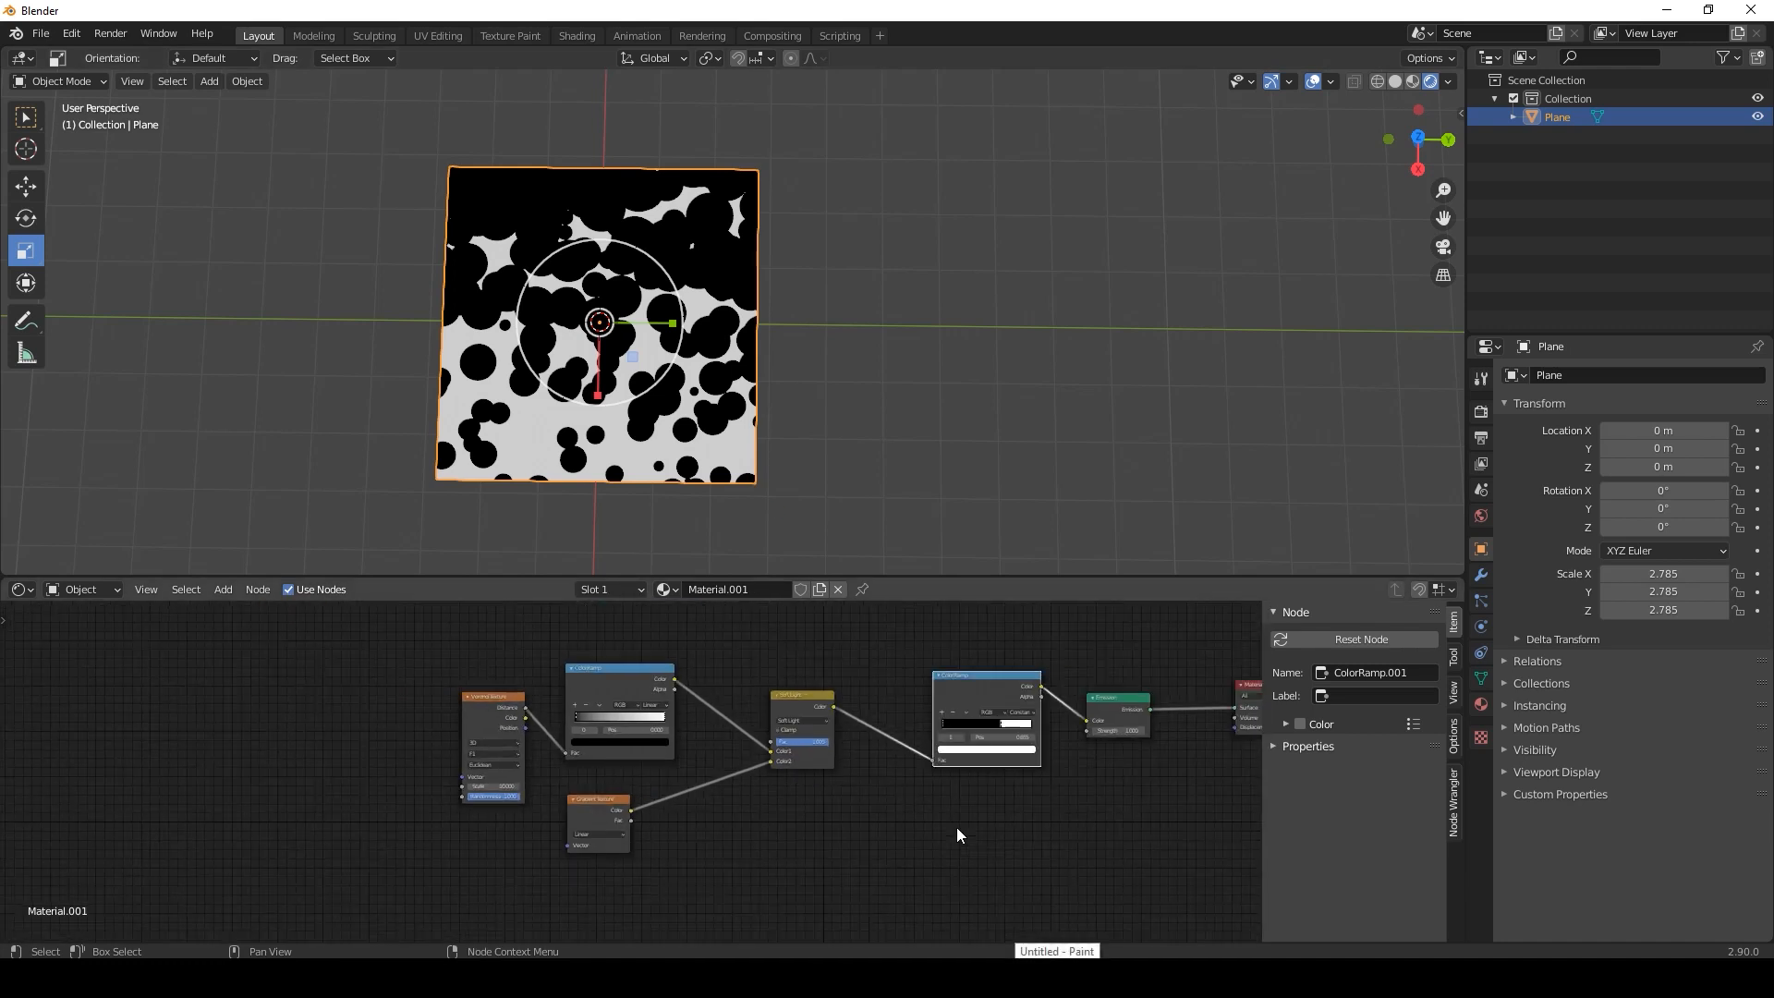
scroll(957, 828, "up", 1)
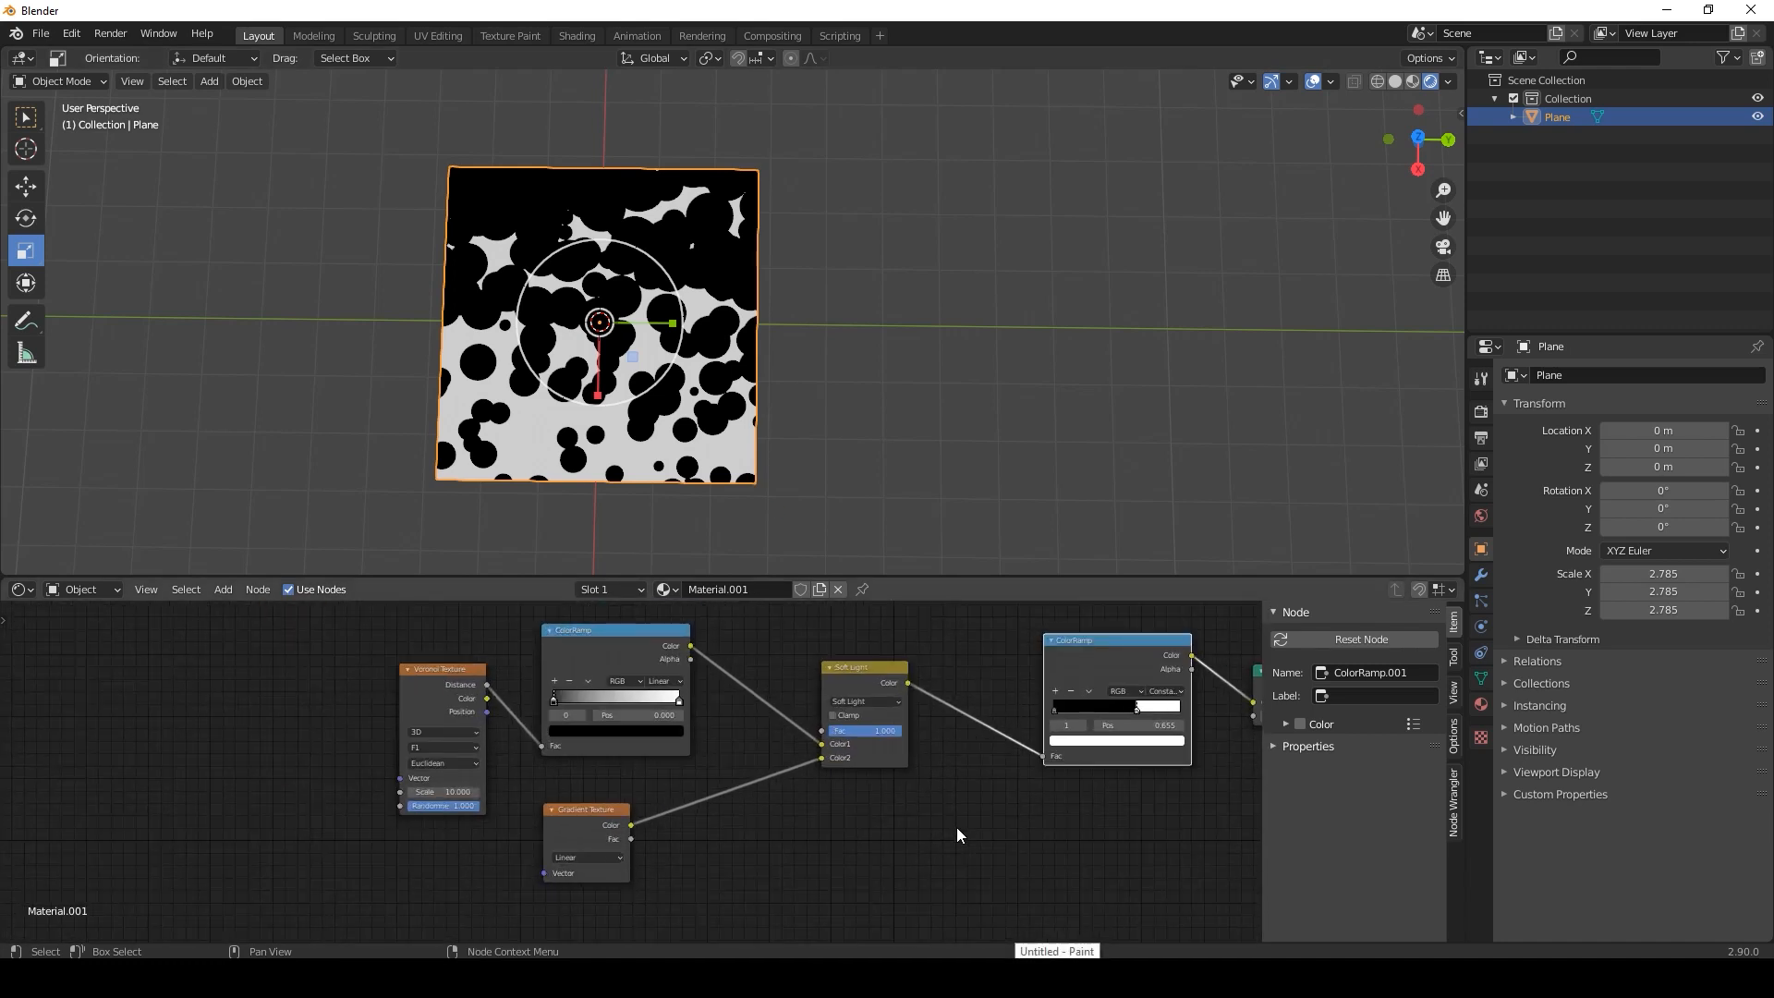
left_click(440, 712)
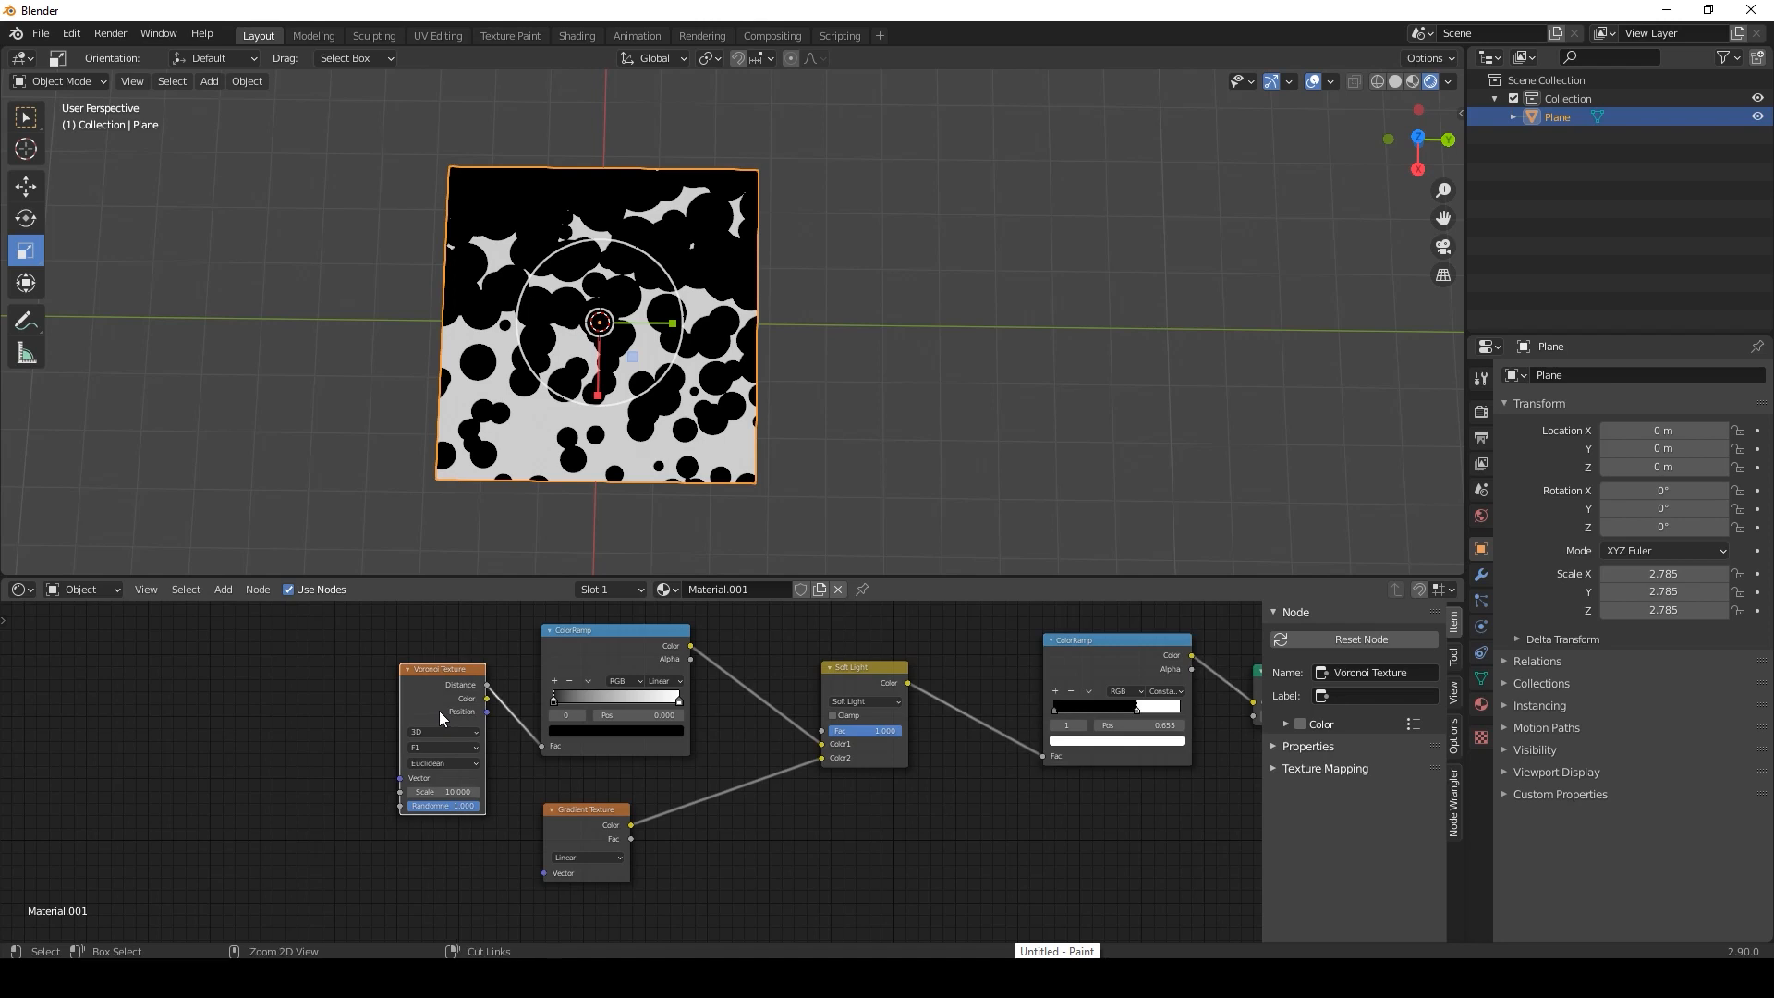
key("ctrl+t")
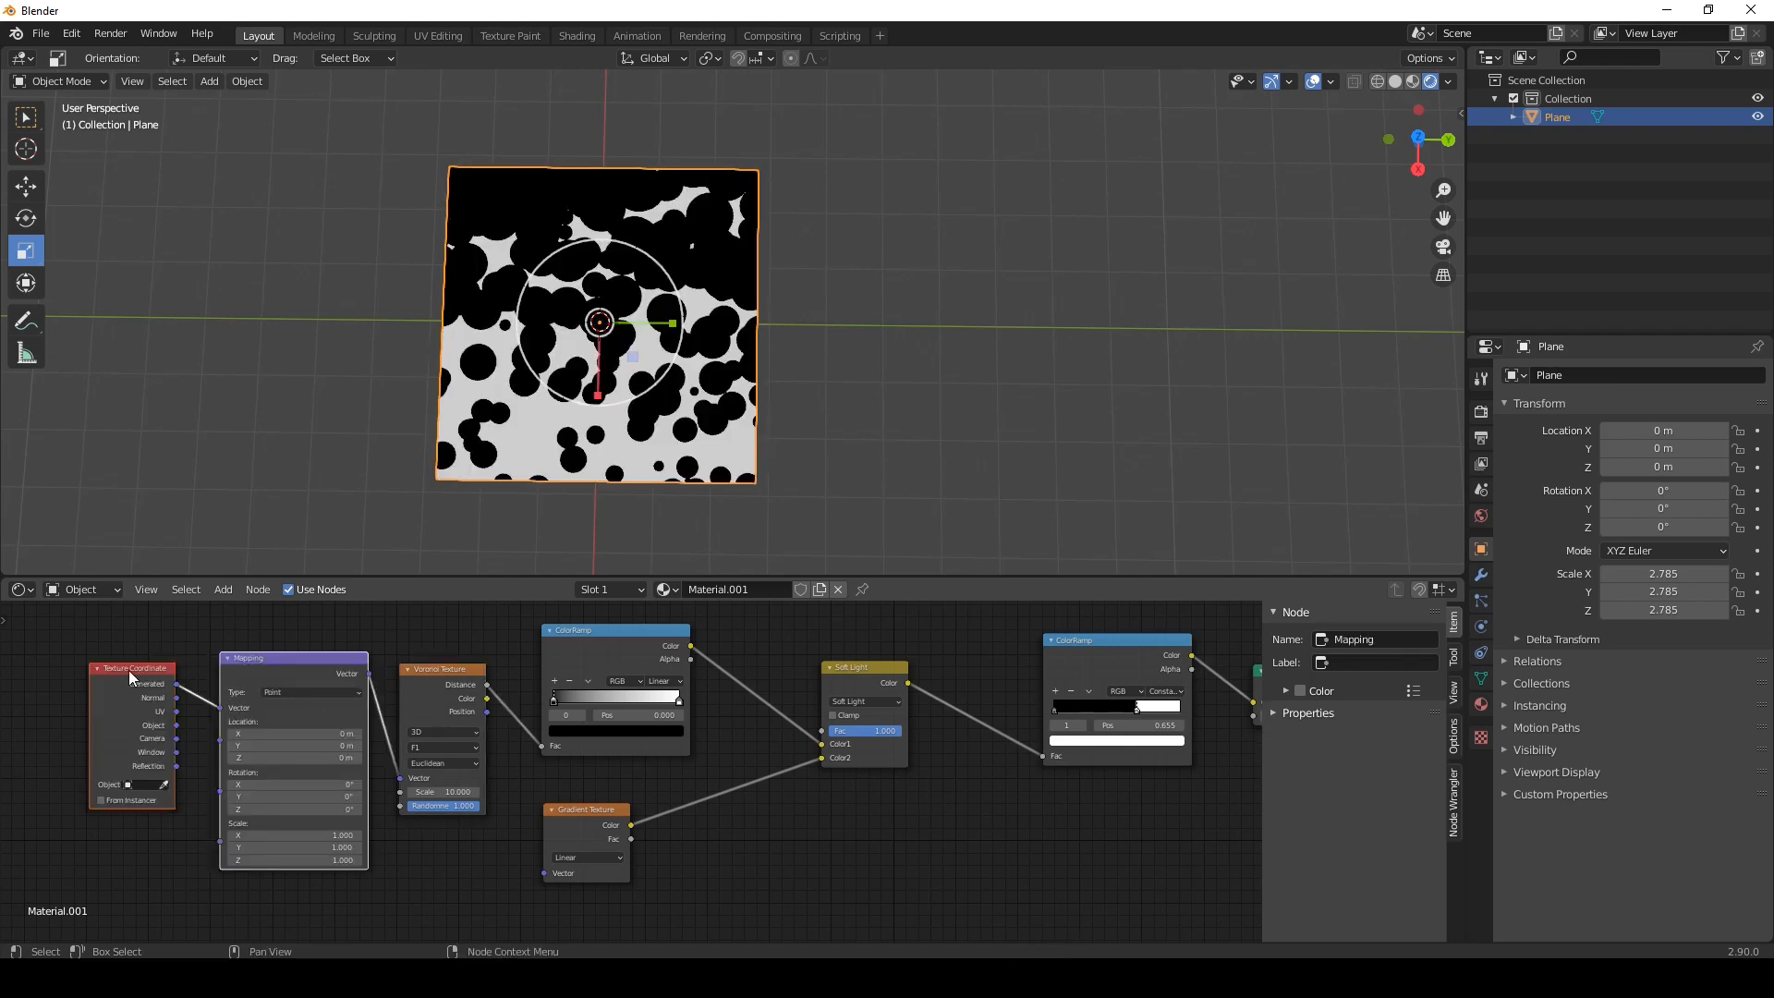
scroll(354, 688, "up", 5)
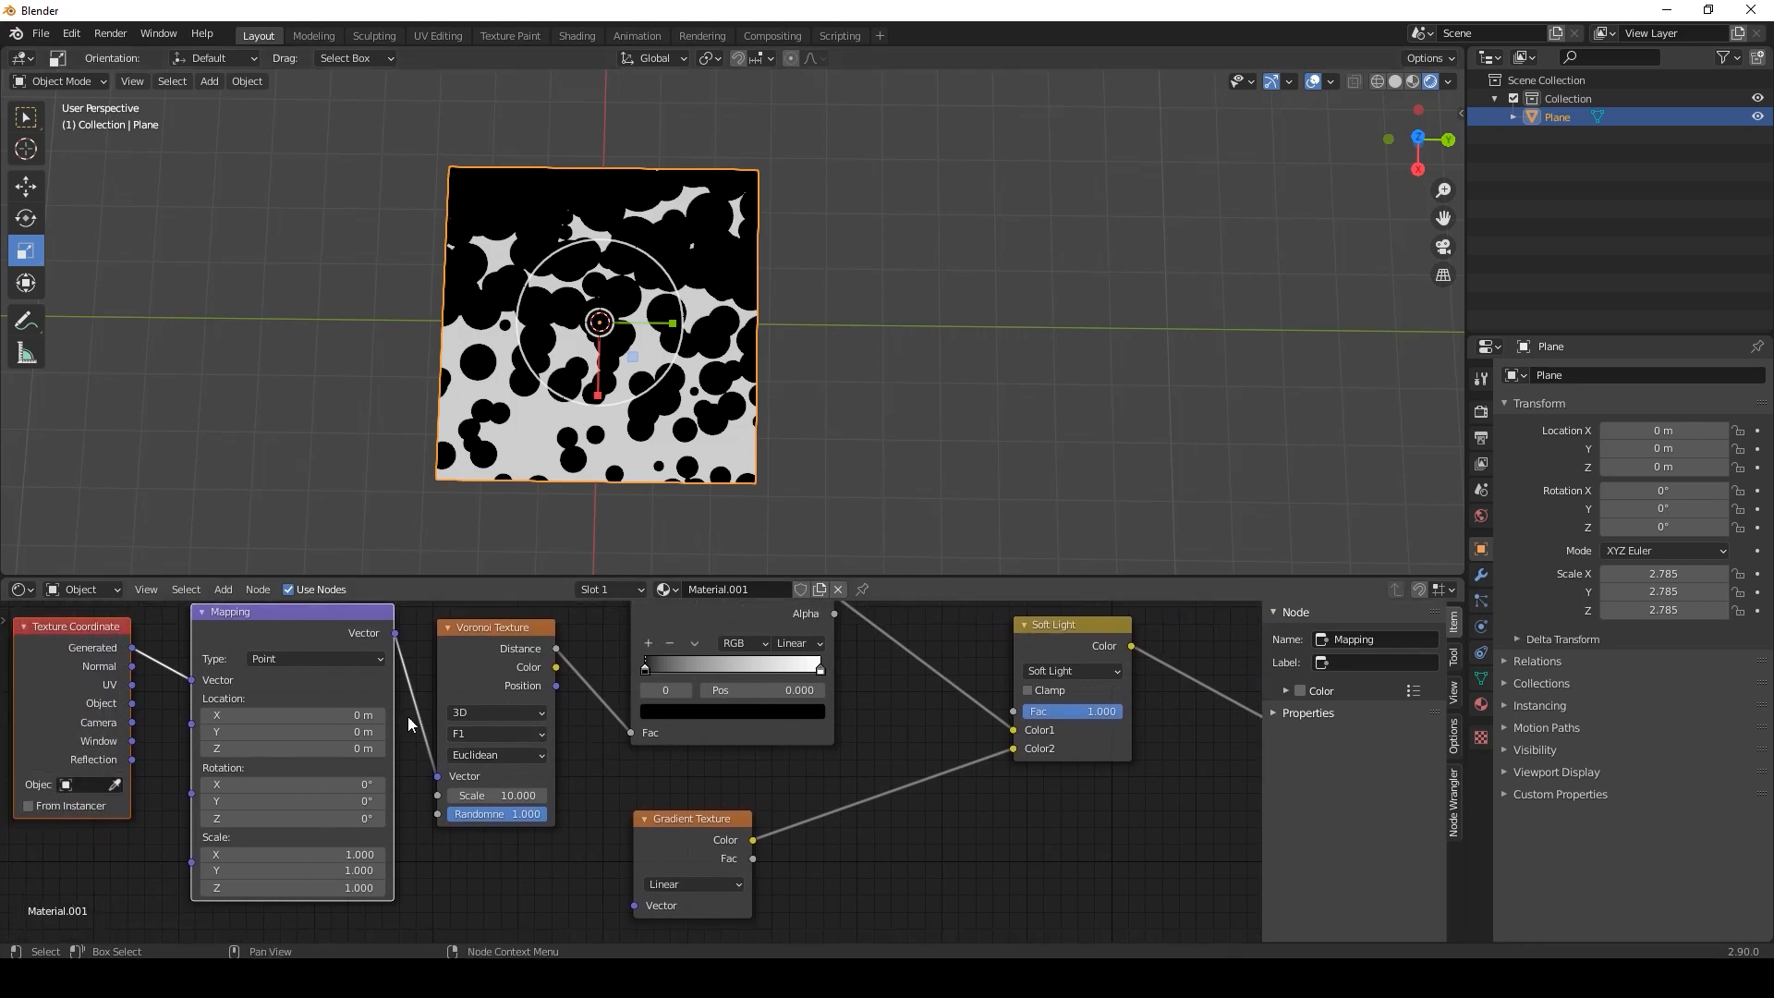
left_click_drag(345, 721, 380, 729)
scroll(838, 793, "down", 2)
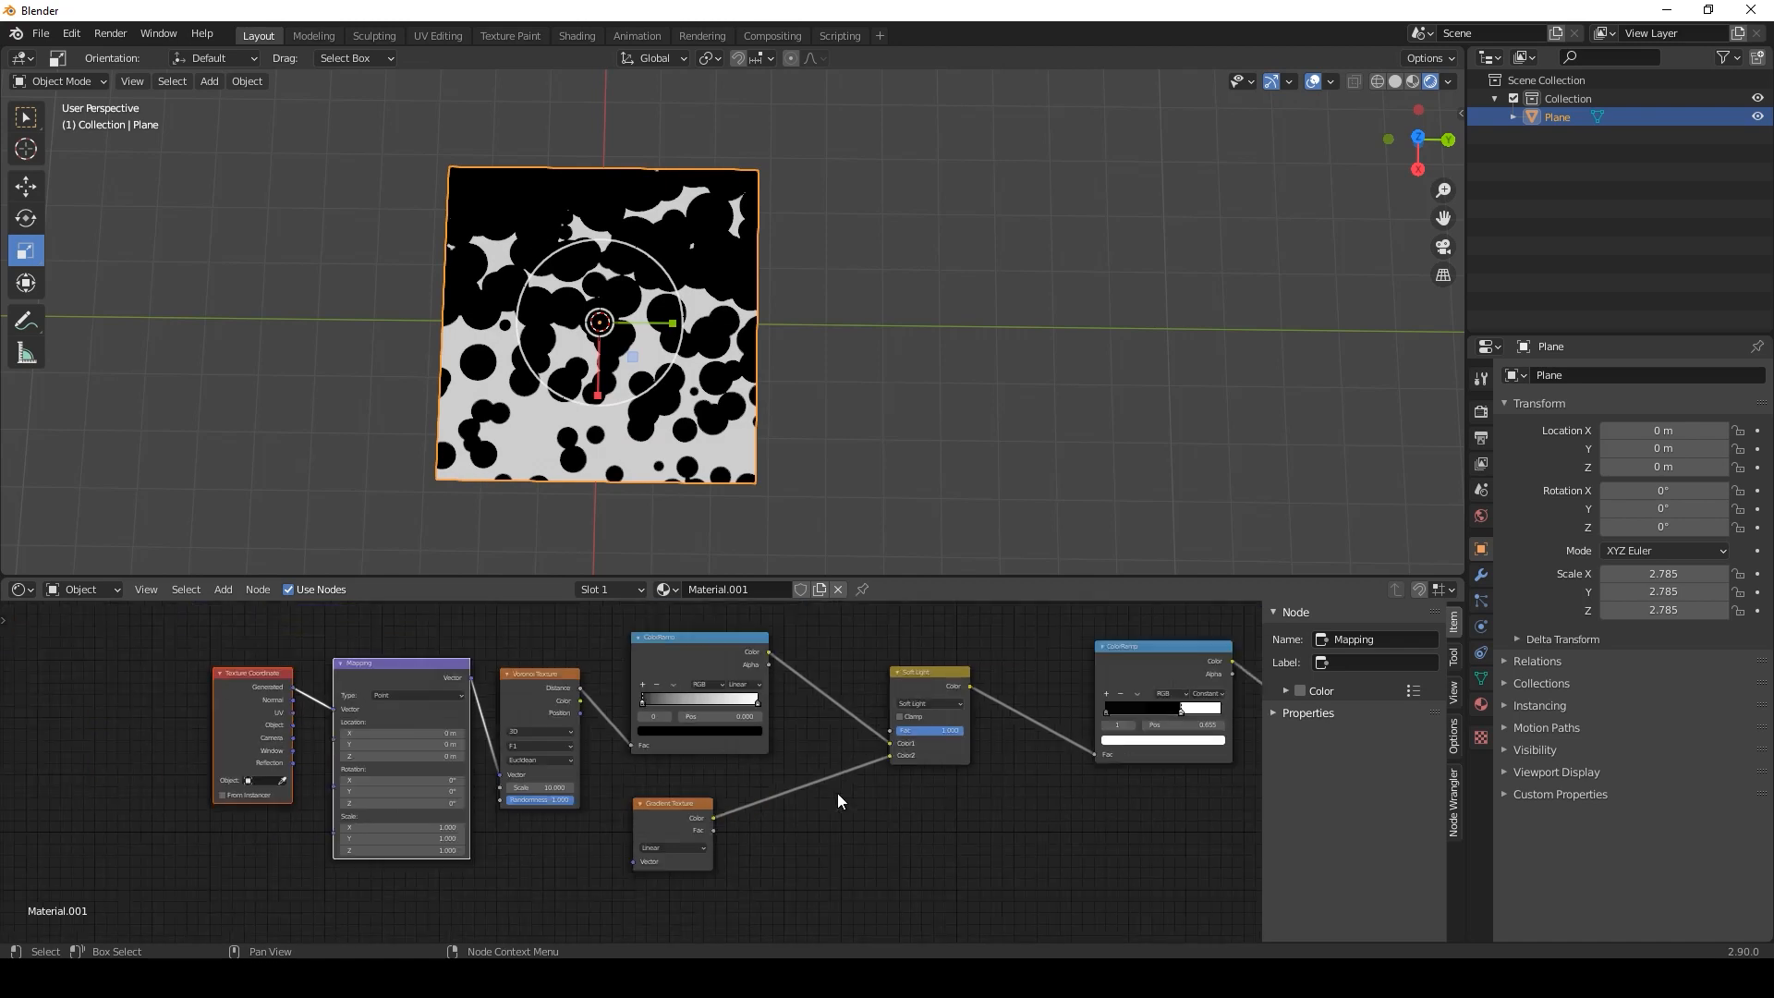
Move the second ColorRamp, Emission and Material Output farther from the Soft Light node, and enlarge the node editor area.
scroll(837, 792, "down", 2)
middle_click_drag(837, 793, 682, 819)
left_click_drag(859, 627, 1163, 784)
left_click_drag(861, 708, 1004, 708)
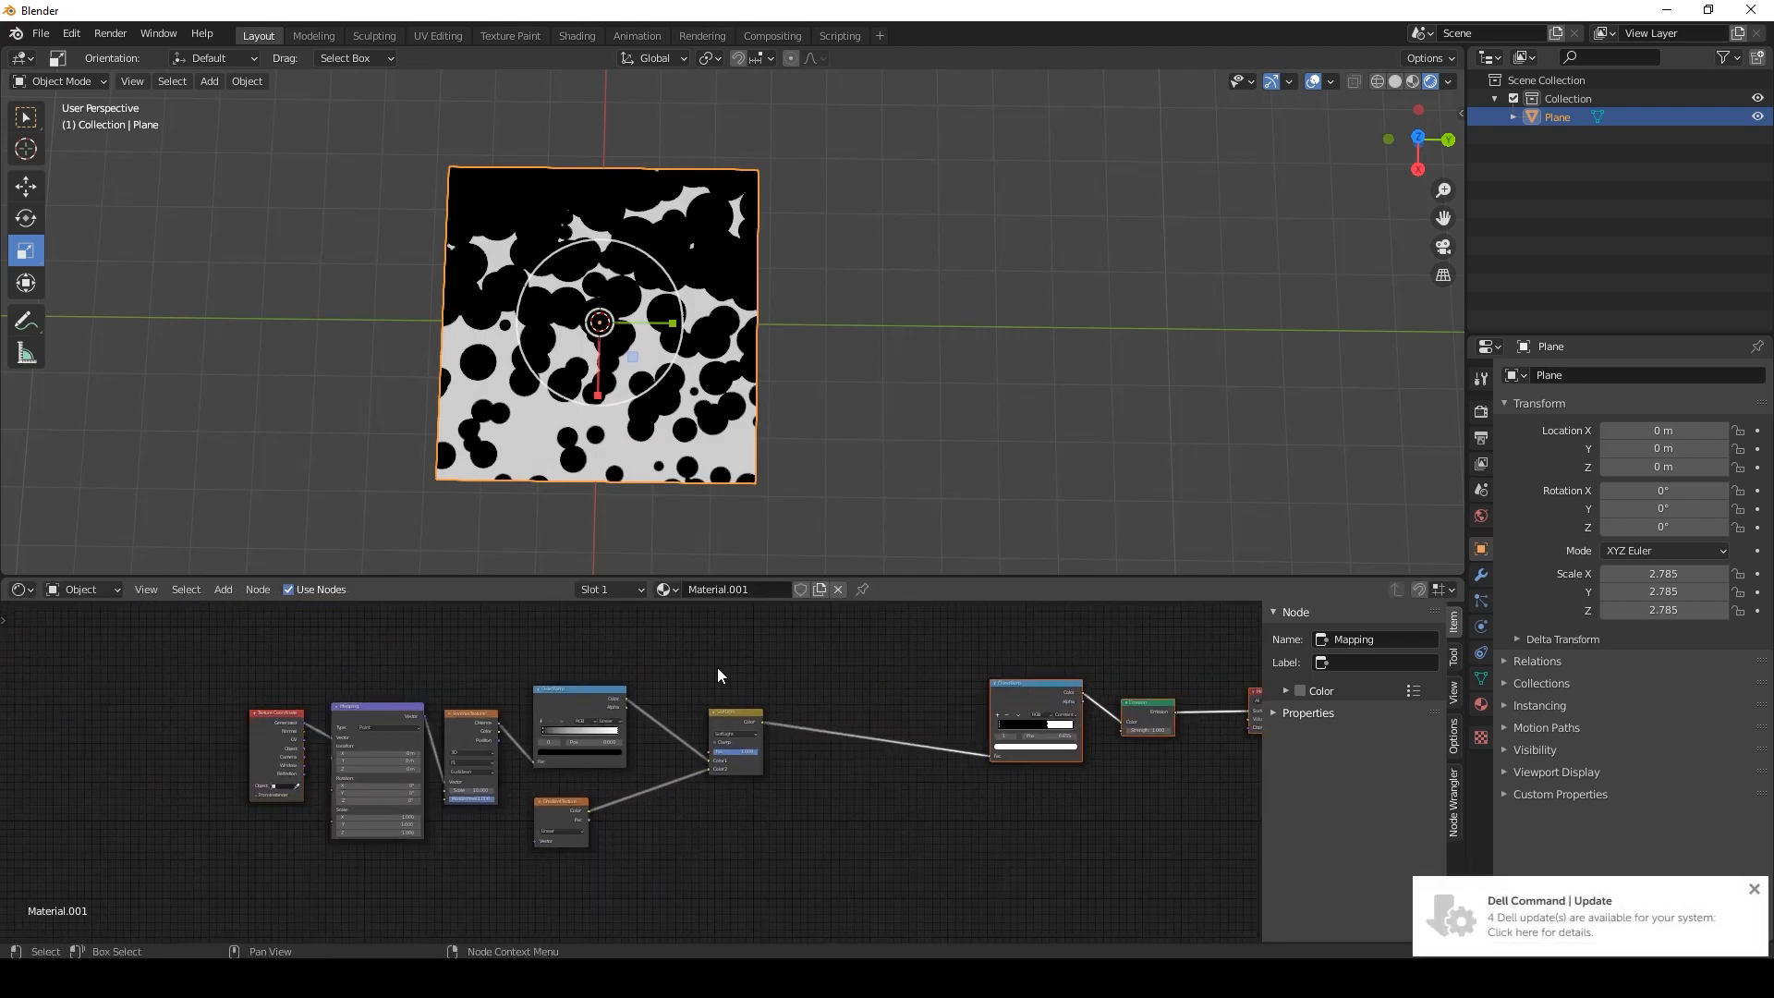
left_click_drag(667, 579, 665, 442)
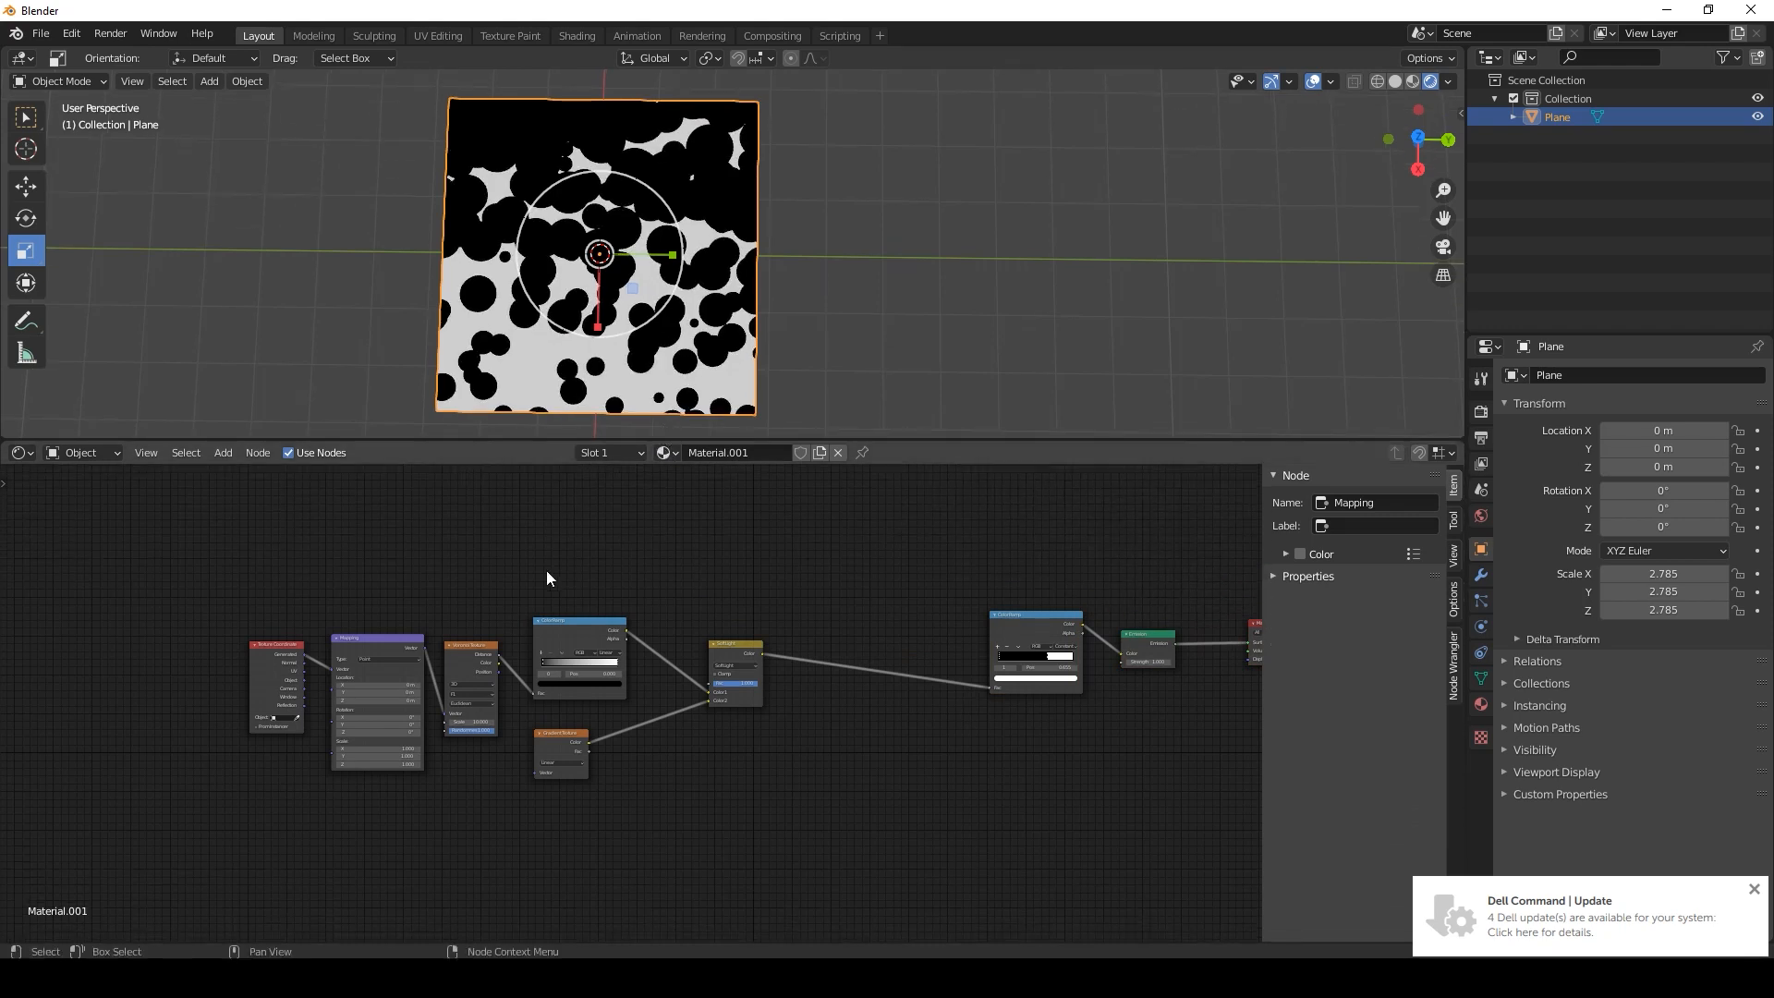
Duplicate the Texture Coordinate, Mapping, Voronoi Texture and first ColorRamp nodes, and place the copies above the originals.
scroll(530, 608, "up", 3)
scroll(530, 608, "up", 1)
middle_click_drag(370, 572, 466, 695)
scroll(459, 676, "down", 4)
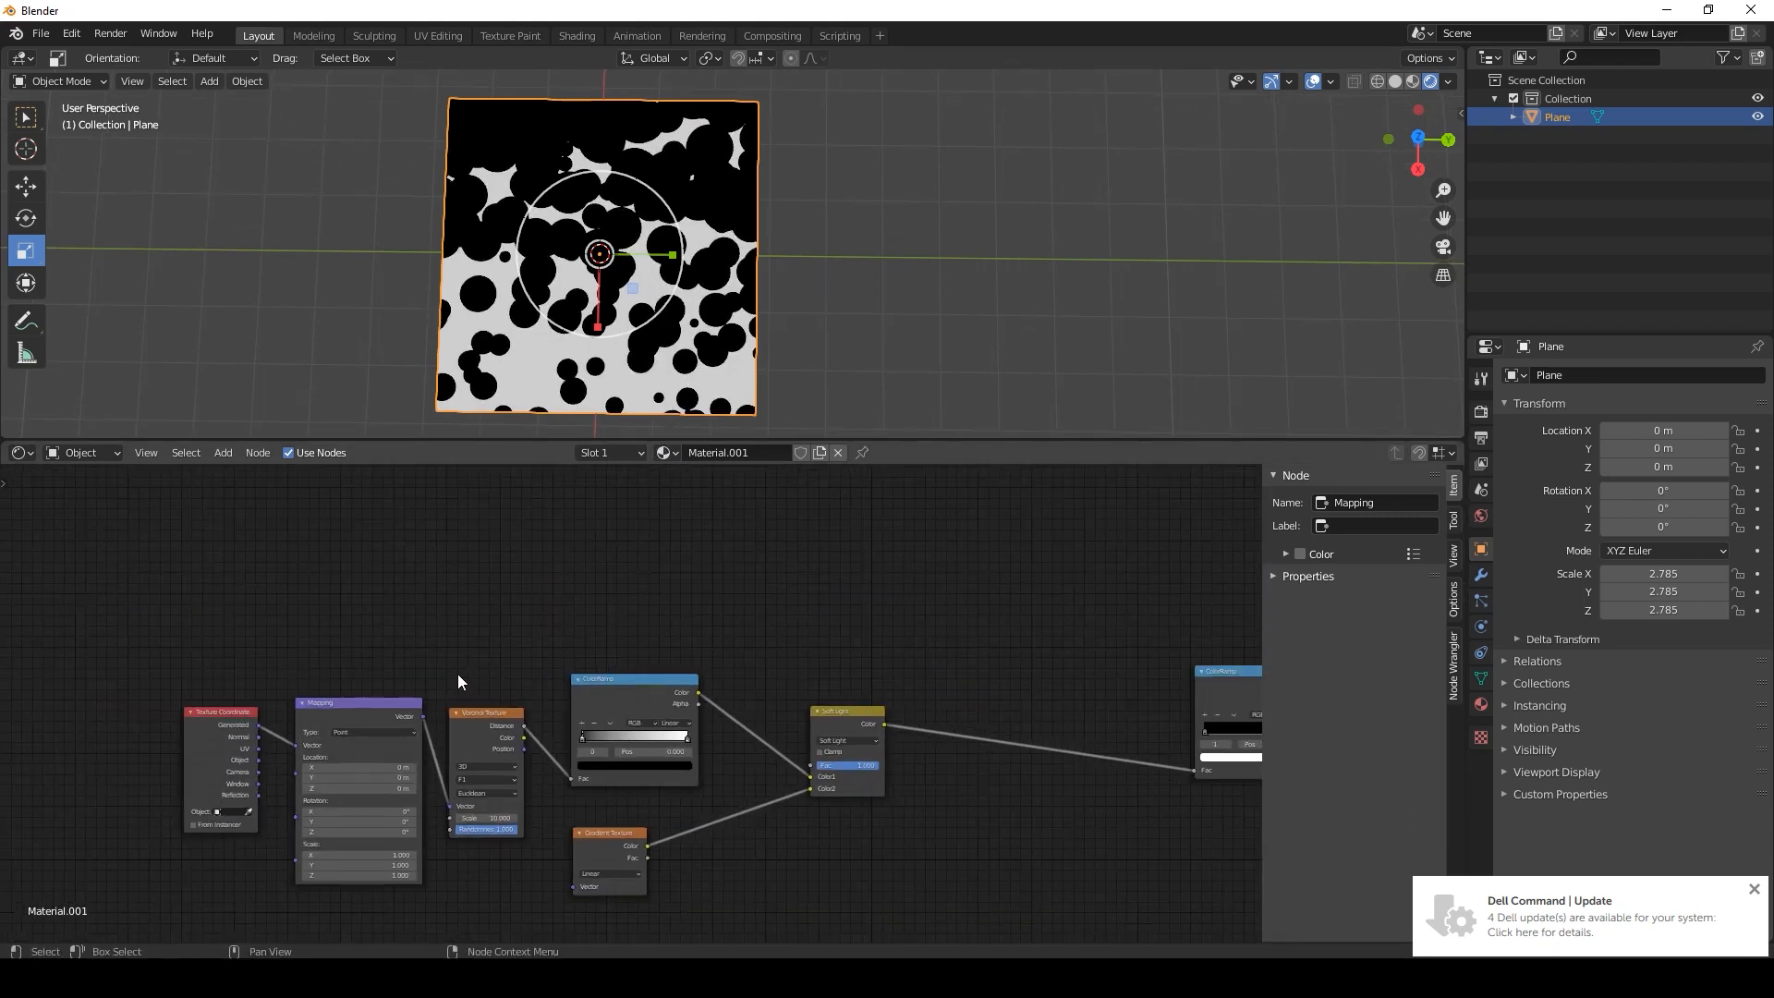
left_click_drag(158, 595, 717, 802)
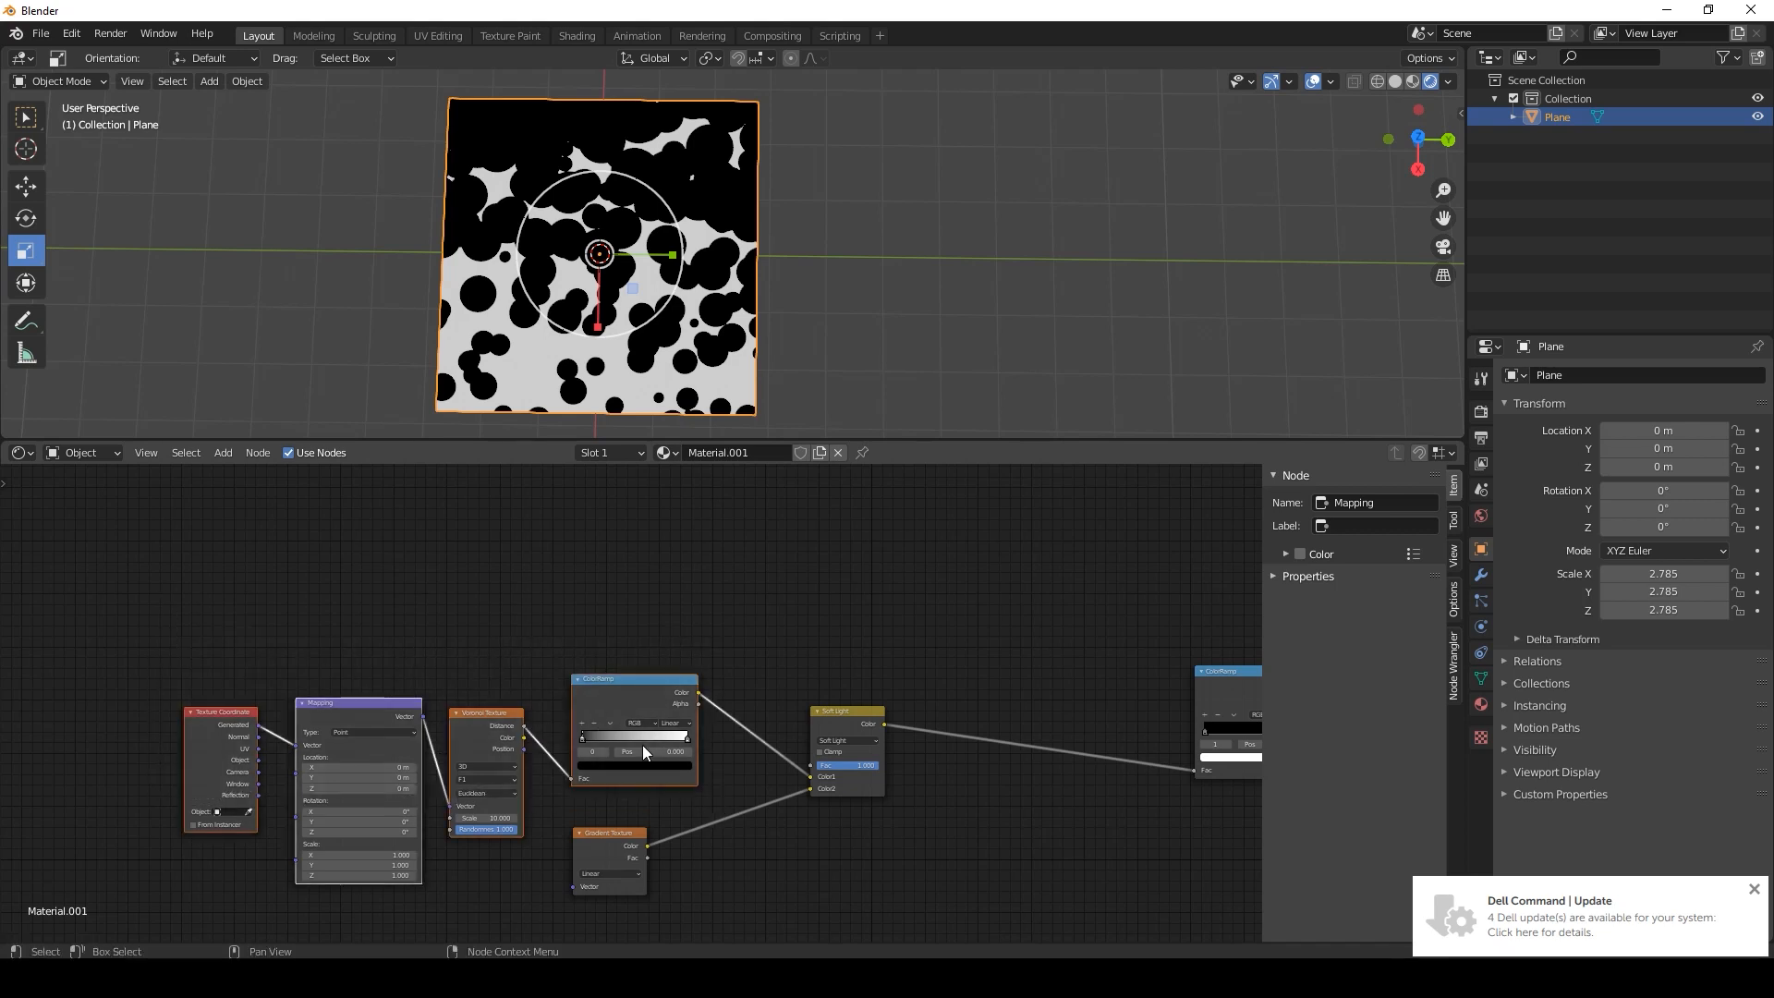
right_click(602, 704)
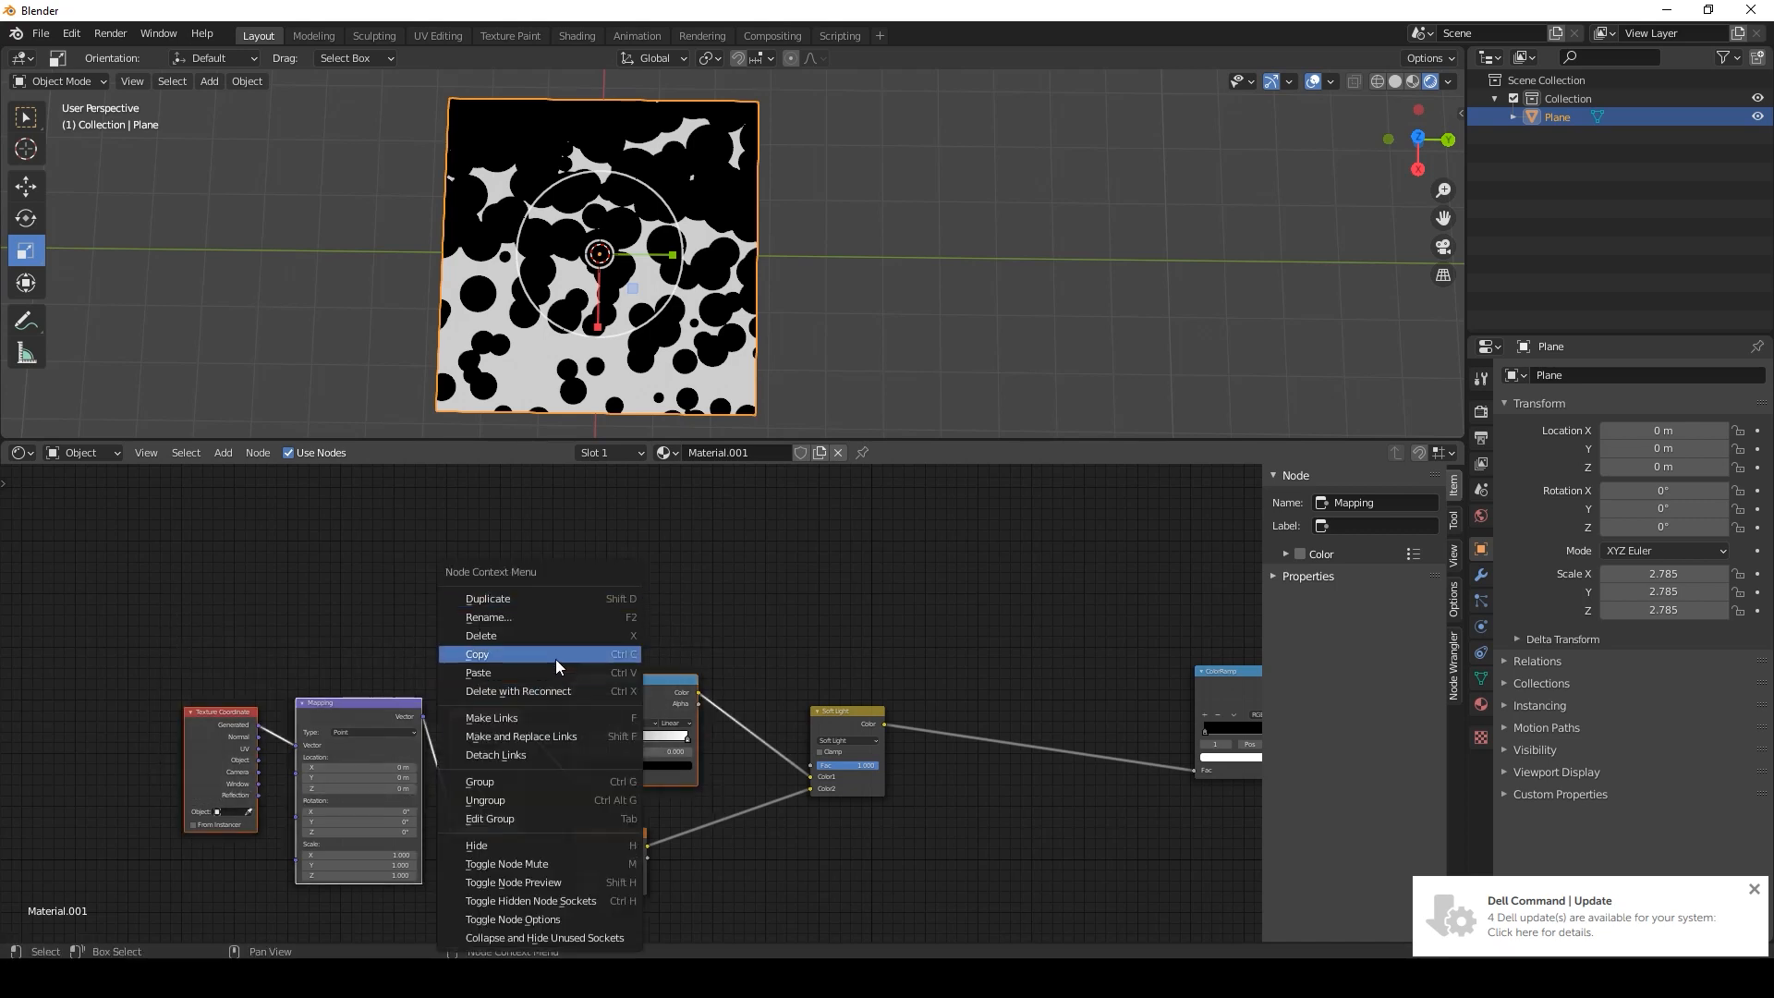
right_click(455, 564)
left_click(456, 578)
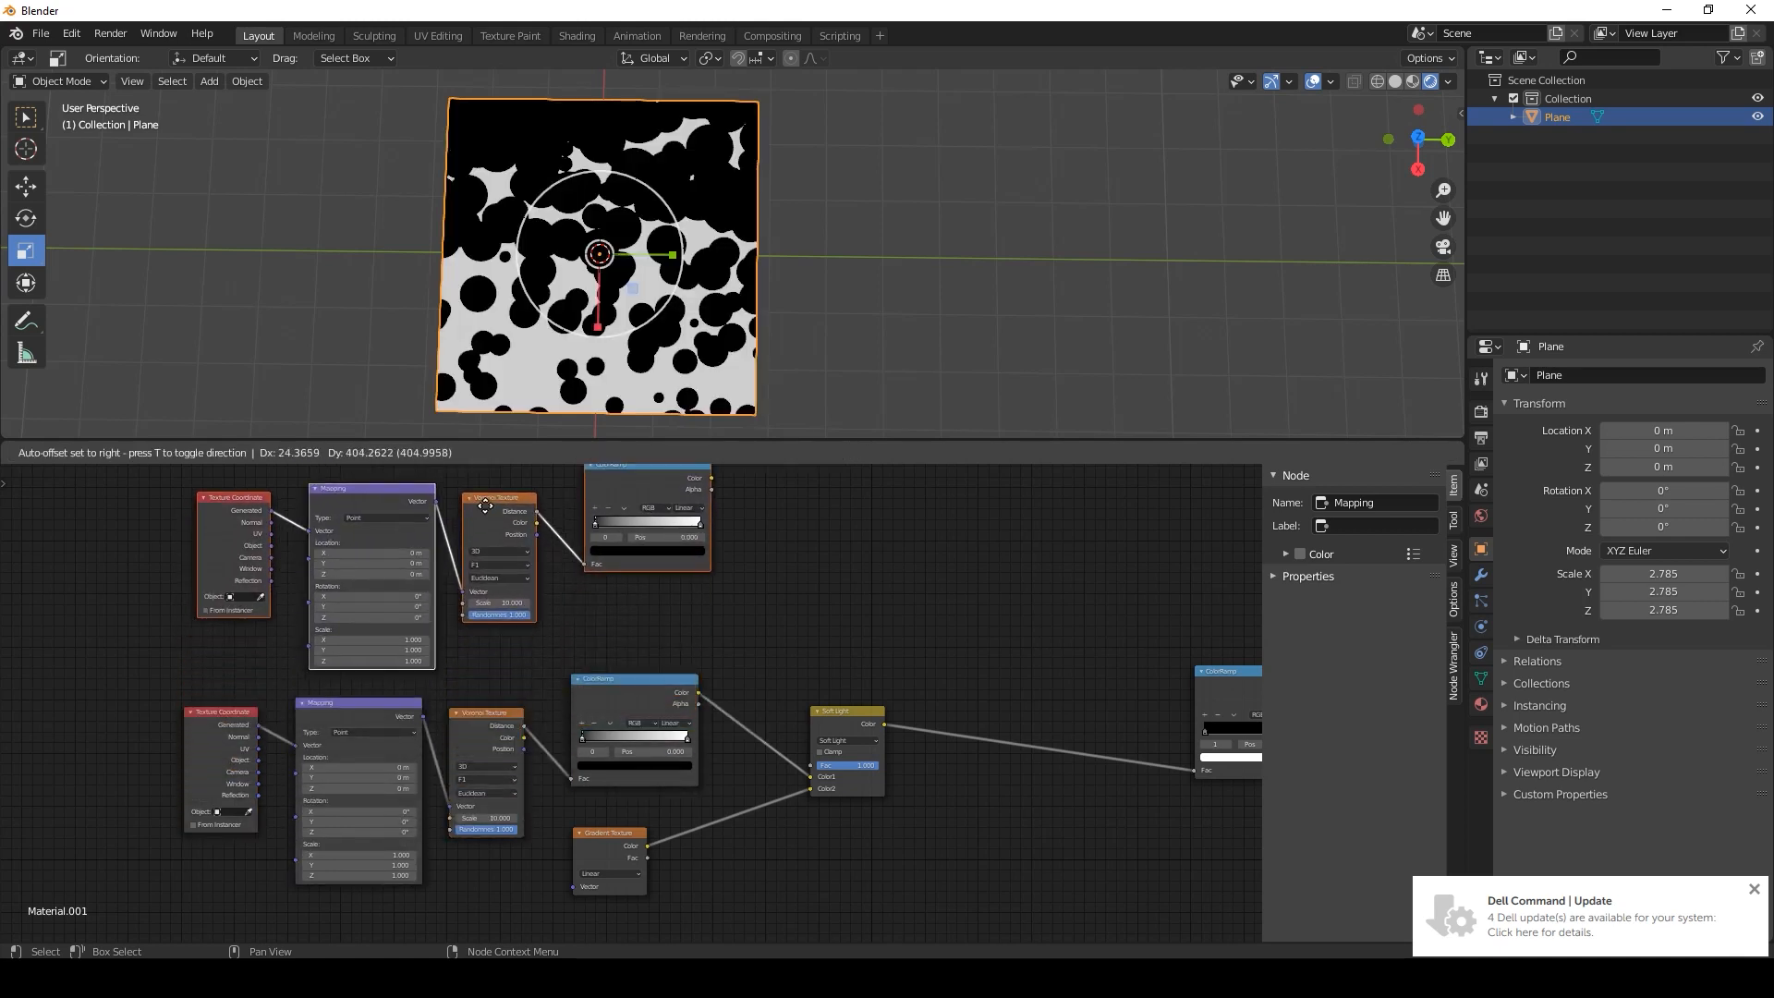
left_click(485, 505)
Insert a MixRGB node between the Soft Light node and the constant ColorRamp.
scroll(998, 577, "down", 1)
scroll(822, 635, "up", 1)
scroll(821, 636, "down", 1)
middle_click_drag(953, 648, 789, 683)
key("shift+a")
mouse_move(790, 651)
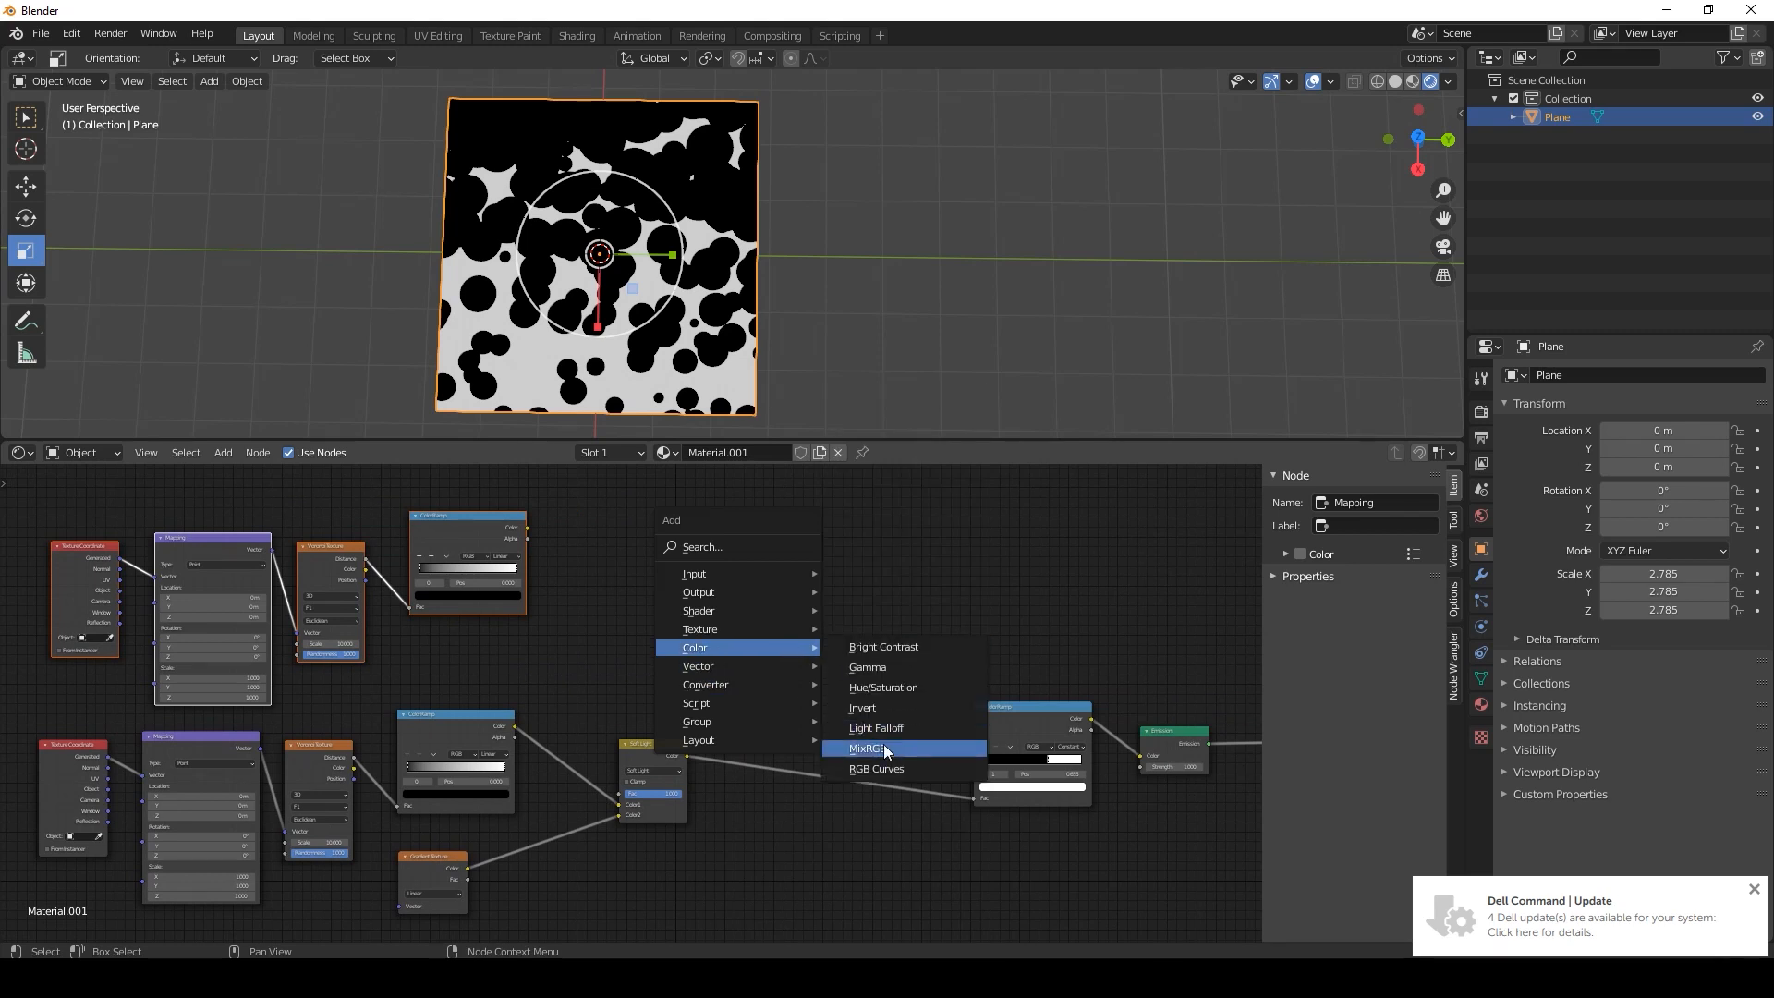
left_click(883, 746)
left_click(831, 706)
left_click_drag(831, 706, 822, 651)
Set the new mix node's blending mode to Soft Light and connect the duplicated ColorRamp's Color to its Color2.
left_click(822, 669)
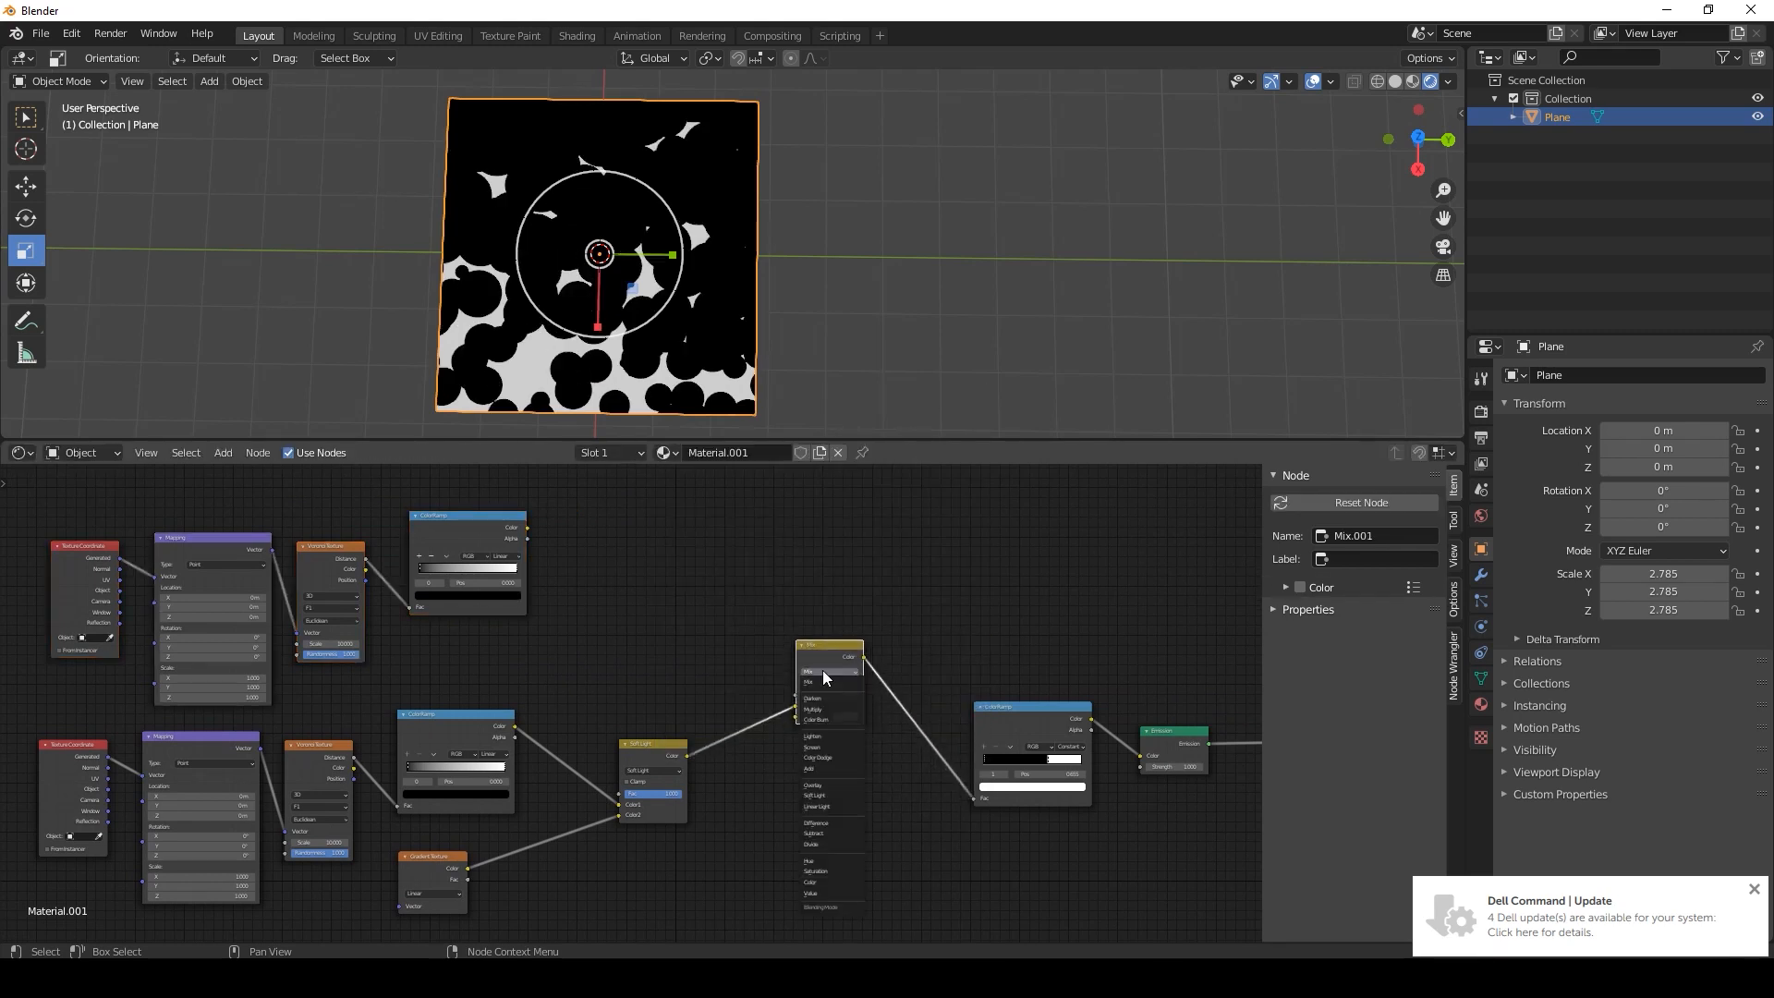
left_click(824, 793)
left_click_drag(528, 528, 791, 717)
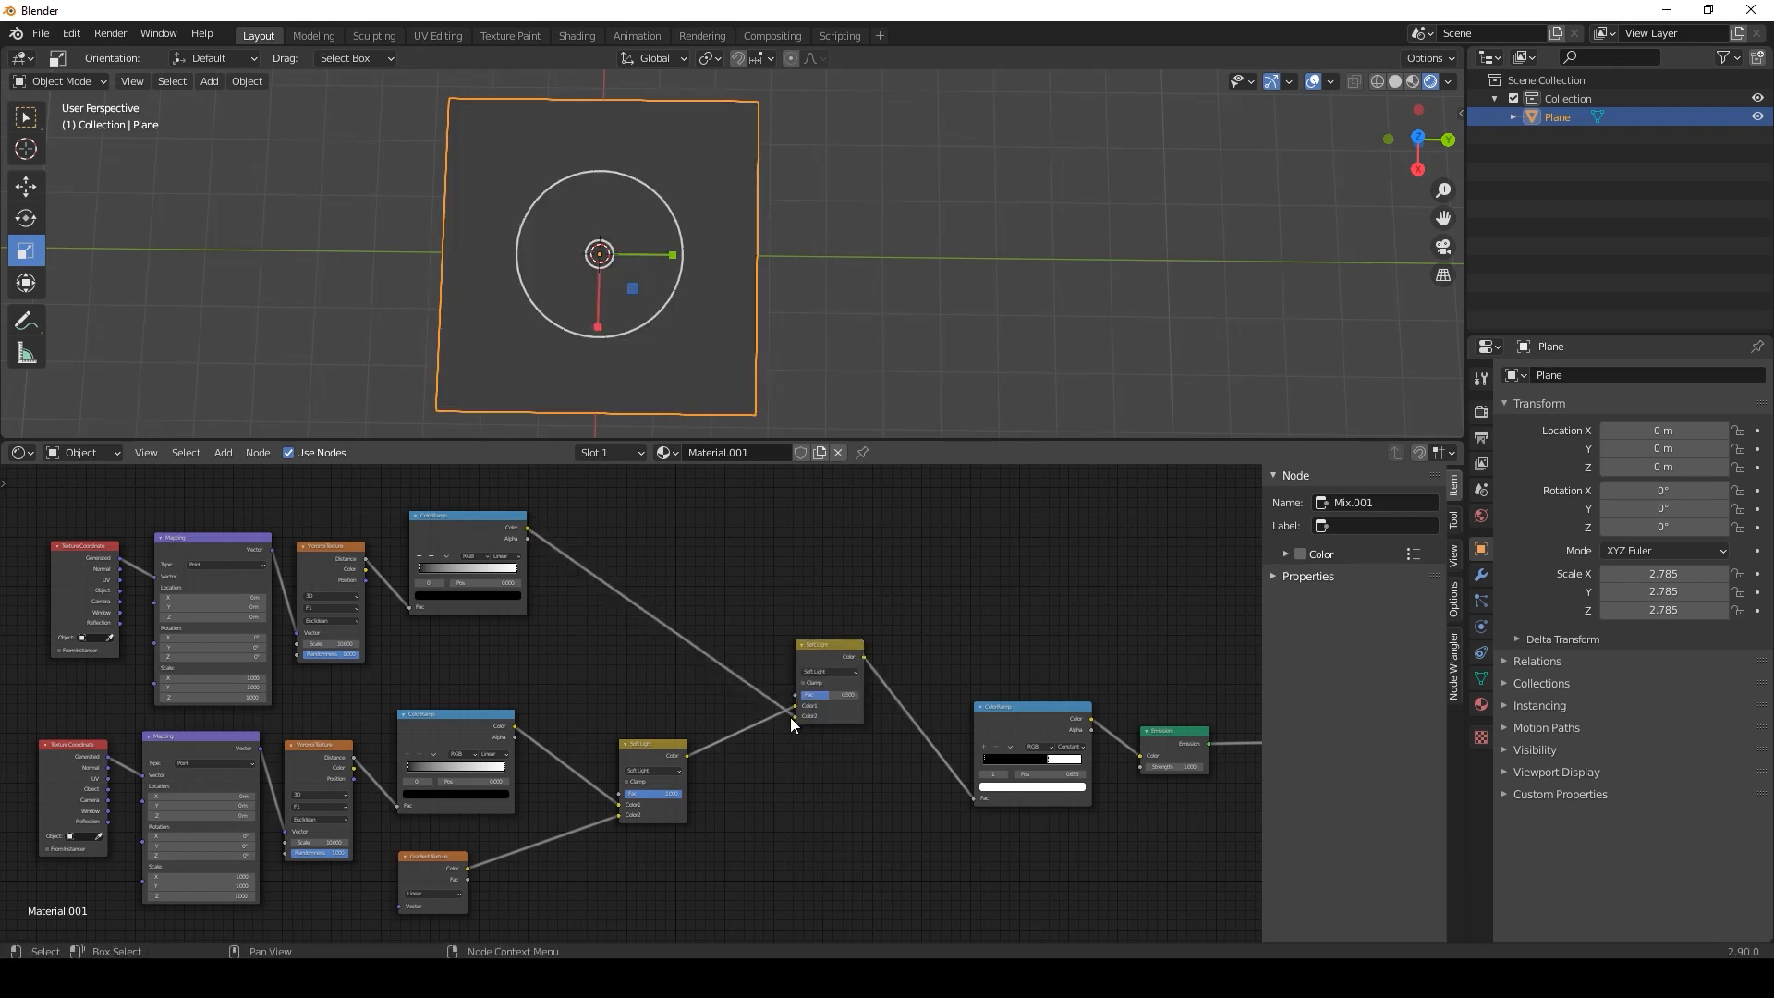
Set the duplicated Voronoi Texture's Scale to 16.
scroll(424, 684, "up", 3)
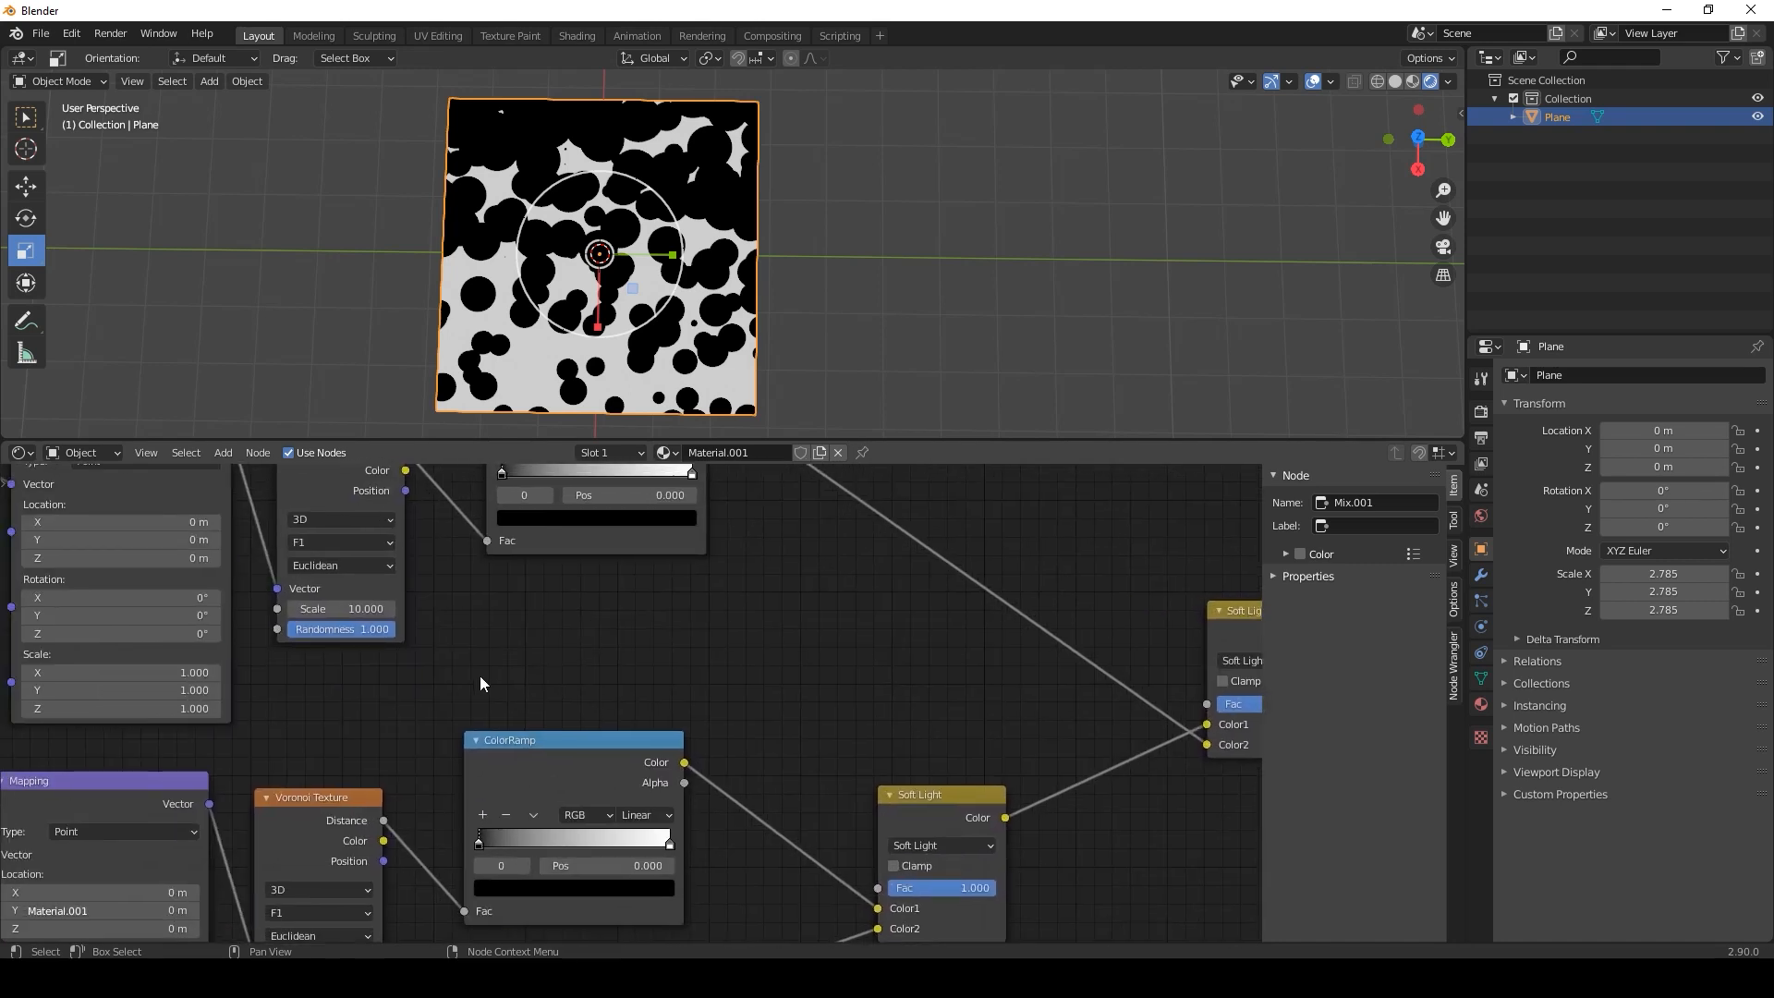
left_click(370, 609)
type("10.0")
type("16")
key("Return")
Set the second Soft Light node's Fac to 1.000.
middle_click_drag(957, 628, 512, 601)
left_click_drag(832, 692, 885, 692)
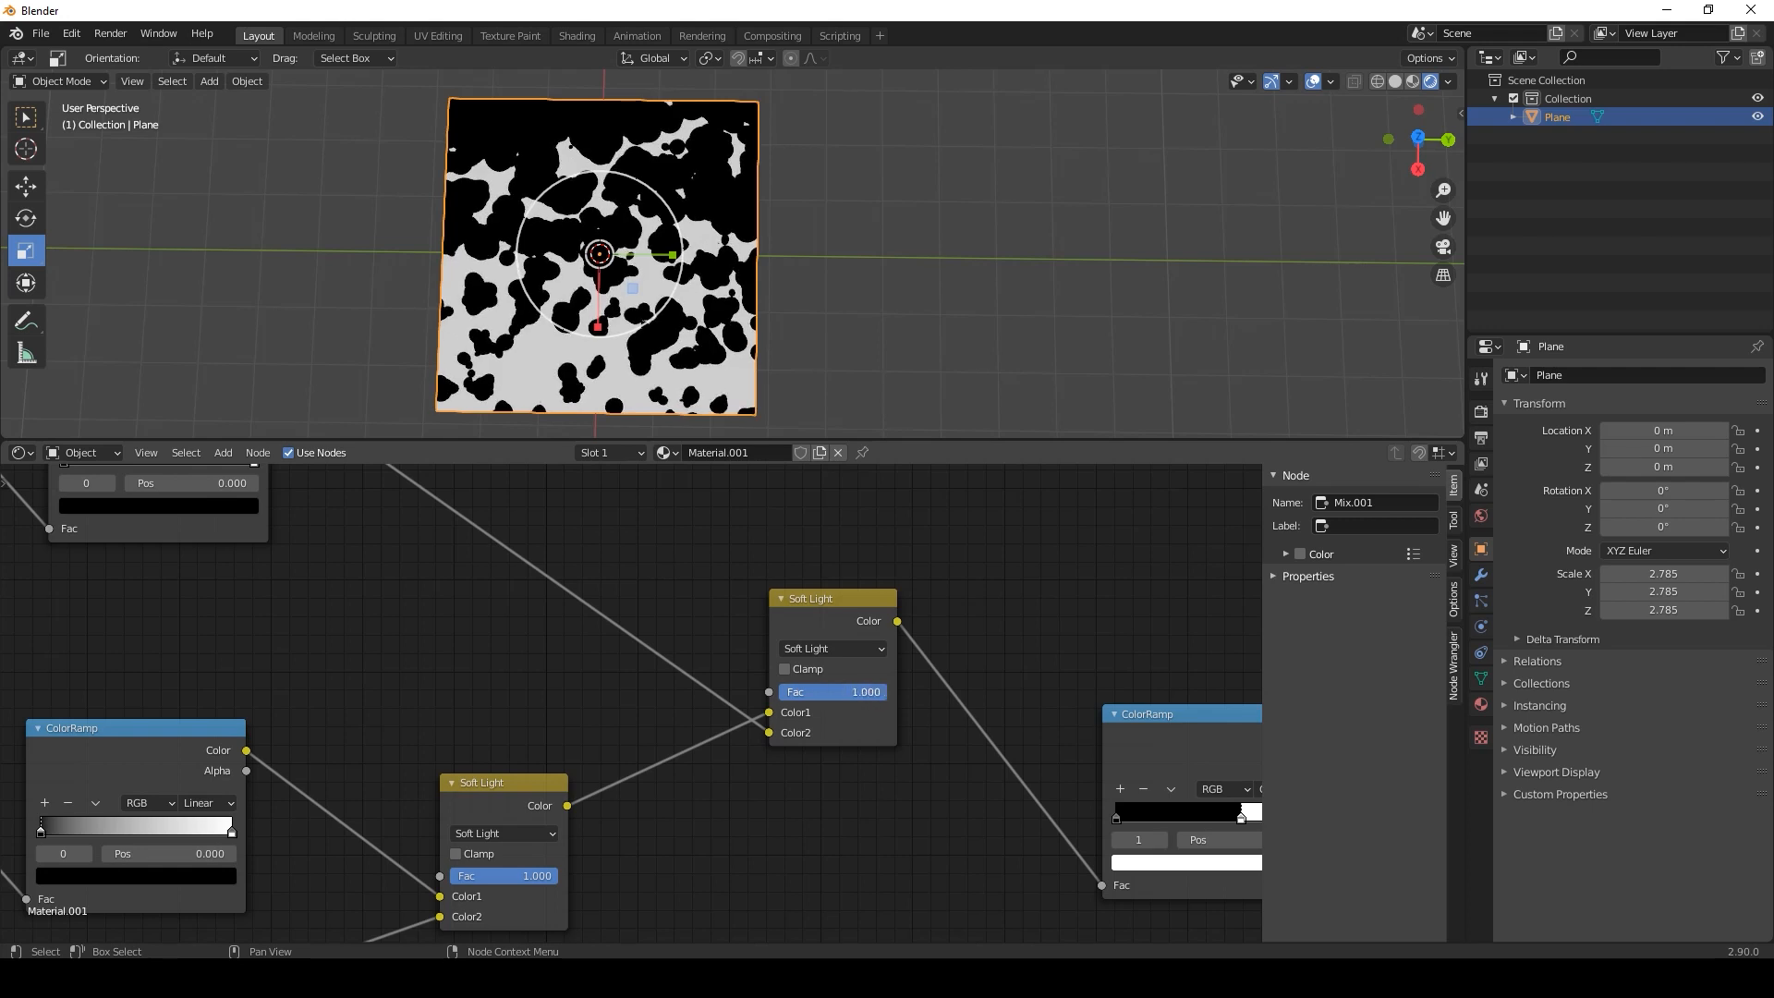
scroll(359, 630, "down", 5)
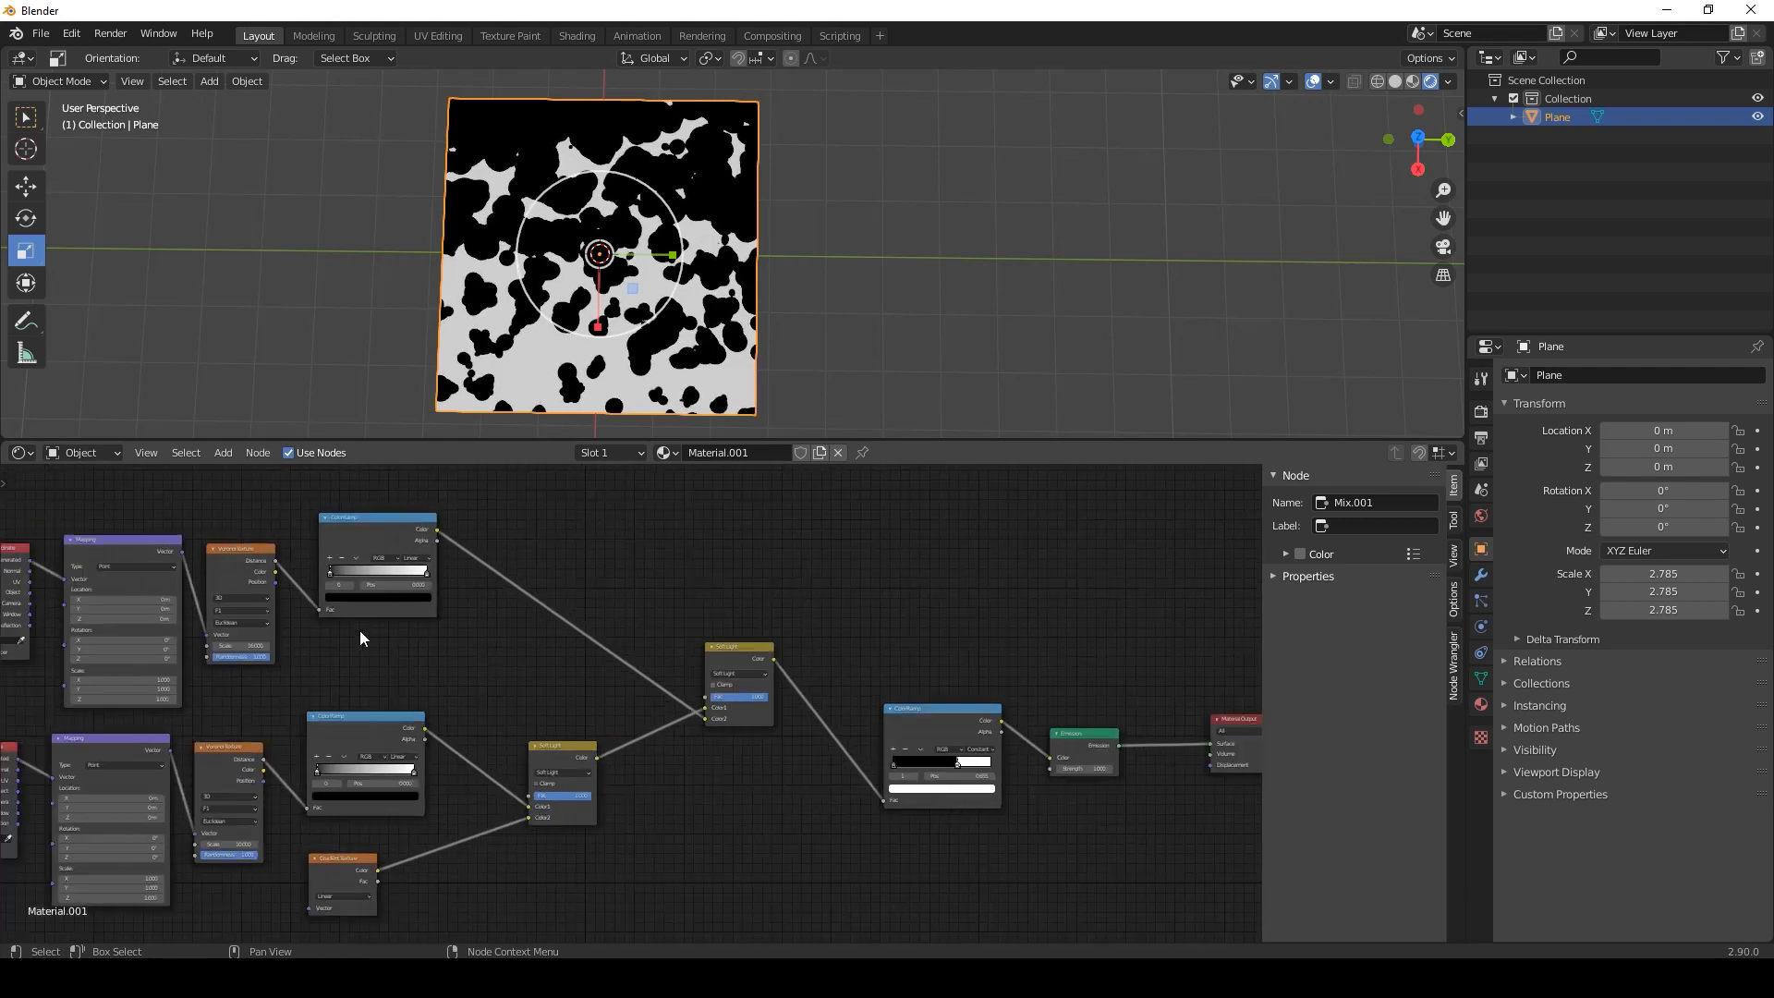
Delete the duplicated Texture Coordinate node and connect the remaining one's Generated output to the upper Mapping node's Vector.
middle_click_drag(471, 657, 790, 648)
scroll(553, 721, "up", 4)
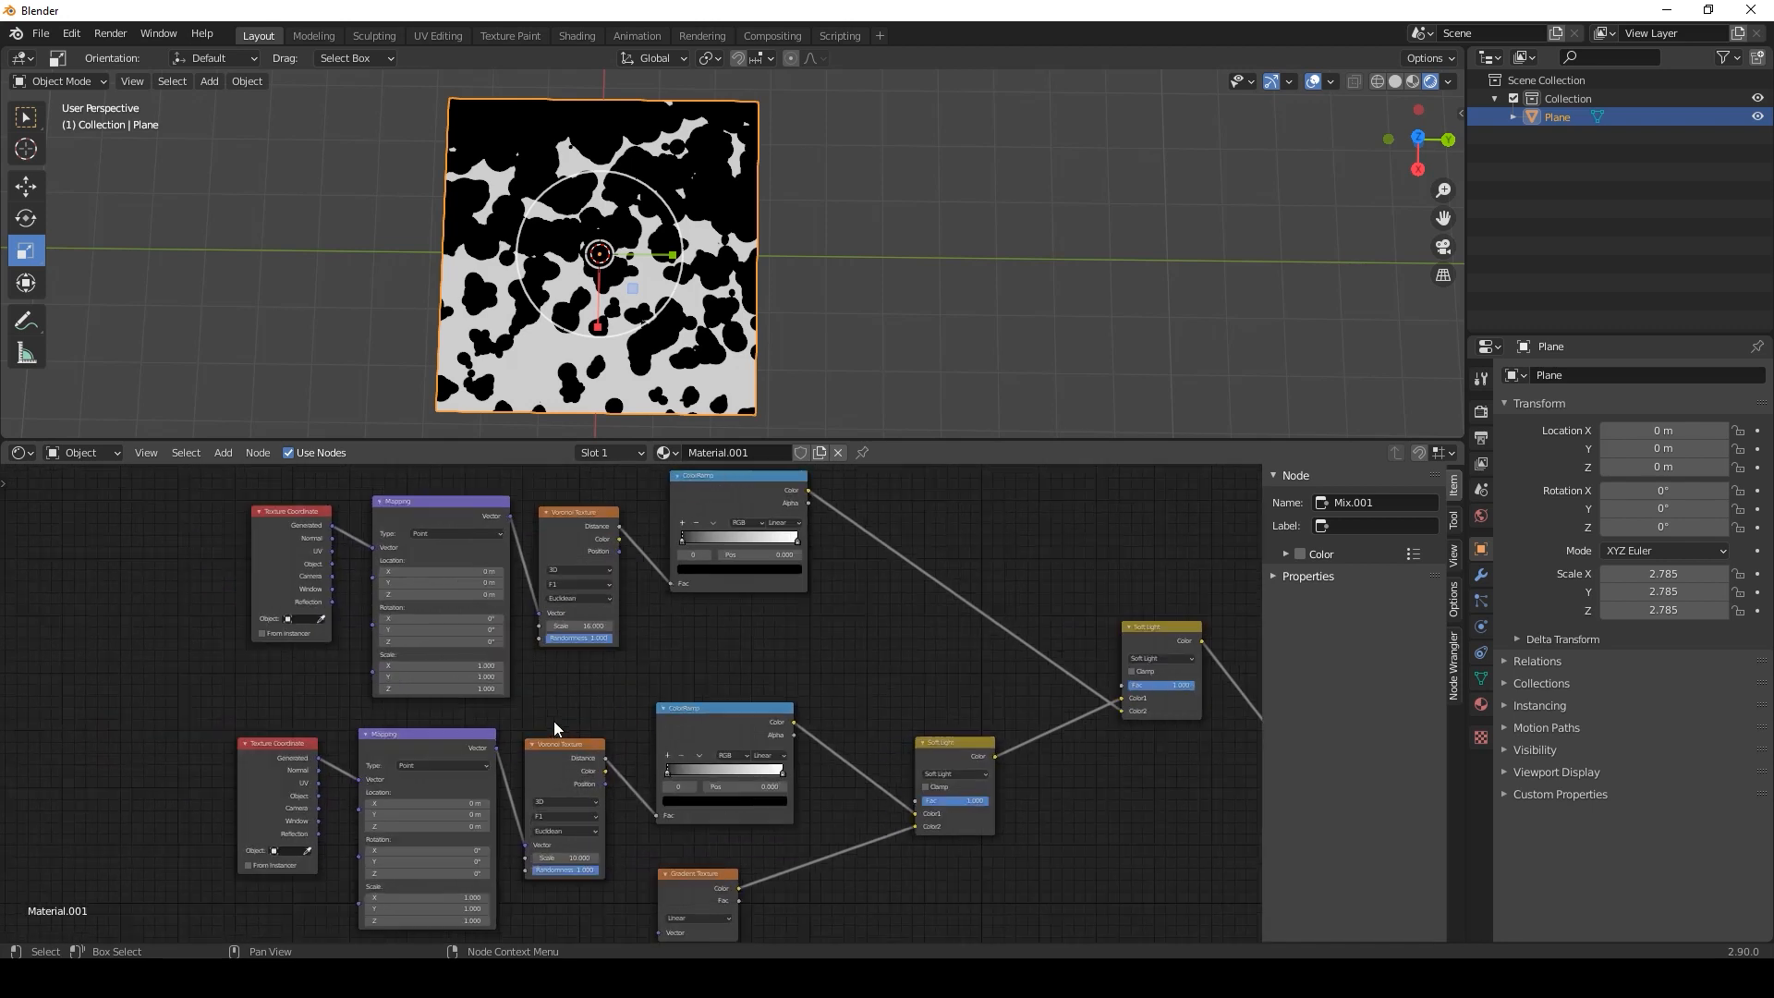
middle_click_drag(476, 709, 739, 713)
left_click_drag(519, 580, 292, 627)
key("x")
left_click_drag(514, 760, 596, 574)
scroll(430, 771, "up", 2)
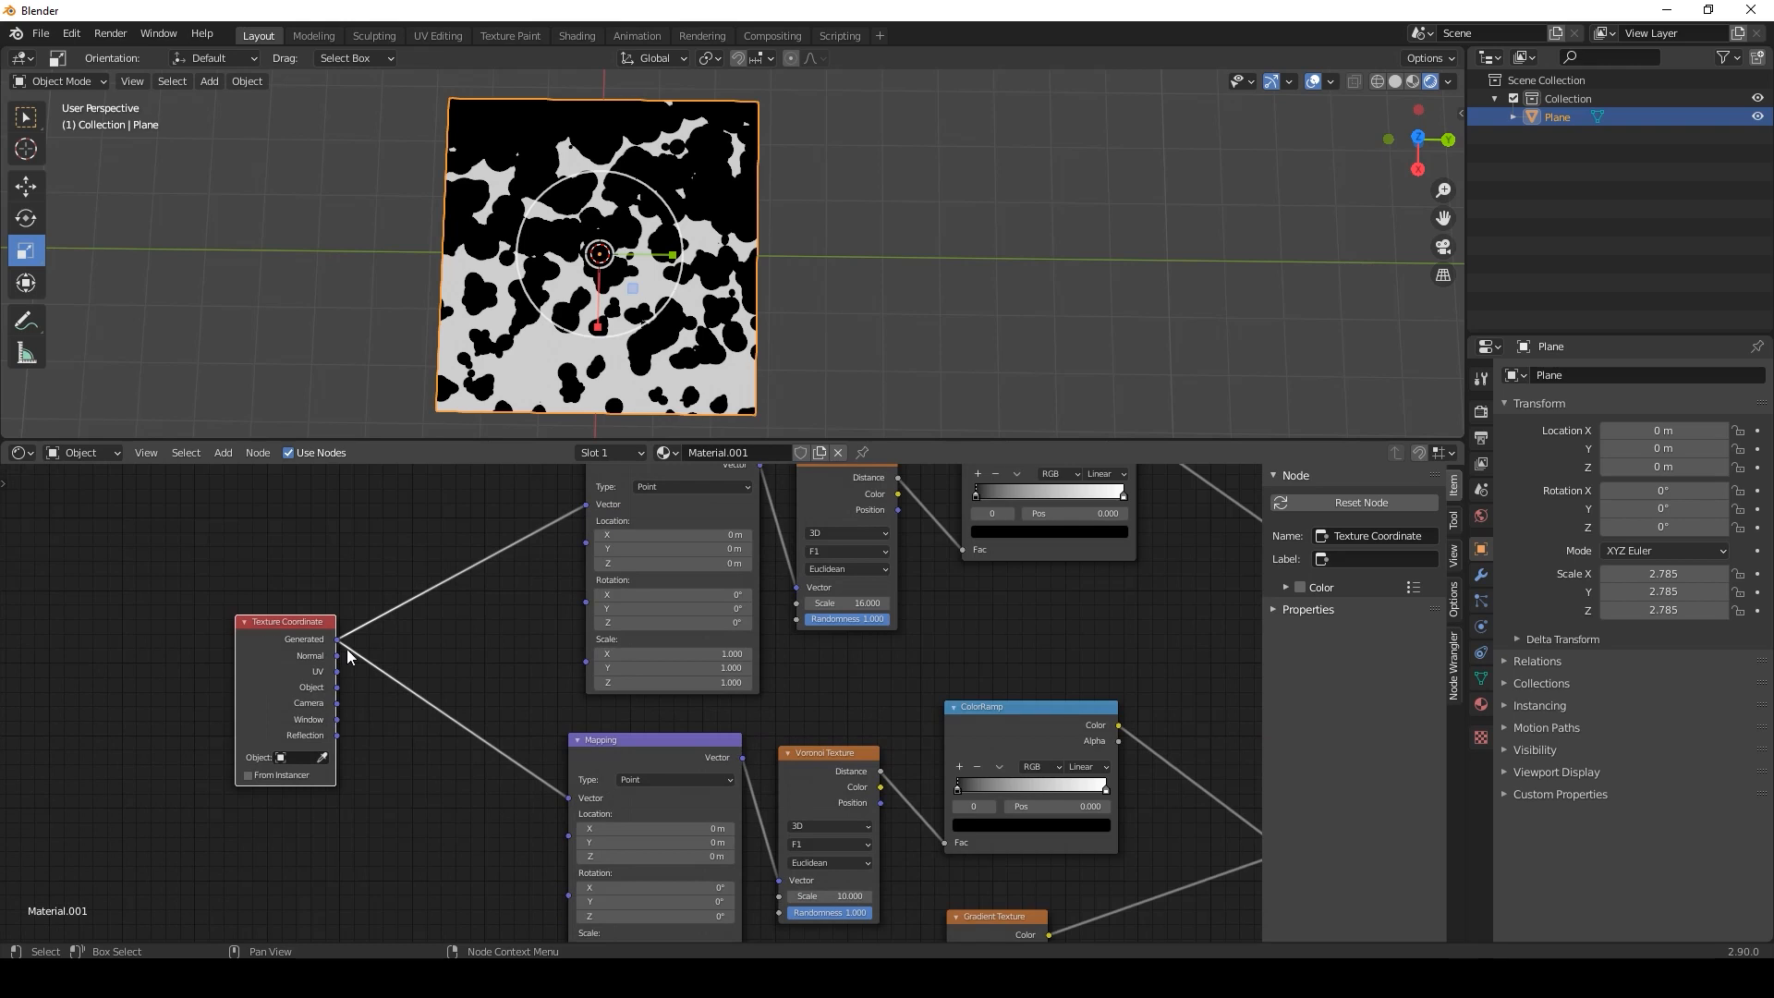
scroll(512, 713, "down", 2)
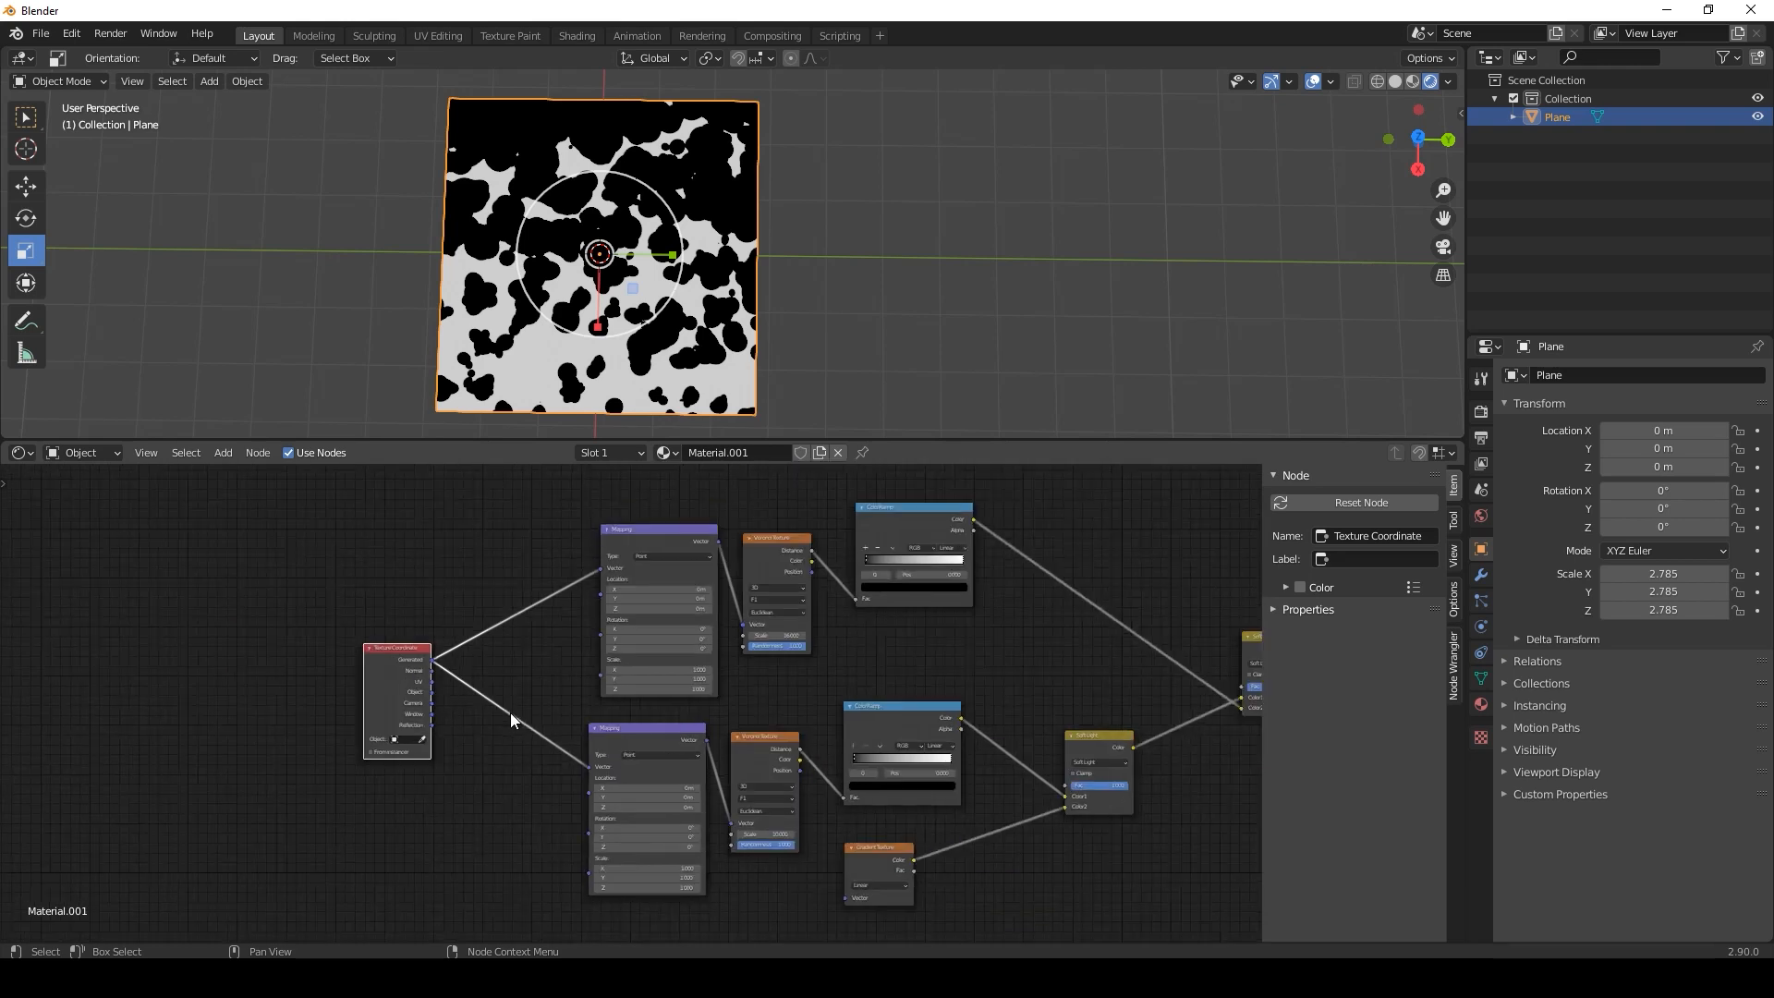
Move the constant ColorRamp, Emission and Material Output nodes higher in the node layout.
scroll(1017, 706, "down", 2)
middle_click_drag(819, 576, 587, 599)
left_click_drag(903, 618, 1216, 850)
left_click_drag(974, 734, 1028, 587)
Duplicate the upper Mapping, Voronoi Texture and ColorRamp nodes, and place the copies above them as a third chain.
scroll(638, 581, "up", 6)
left_click_drag(316, 478, 726, 678)
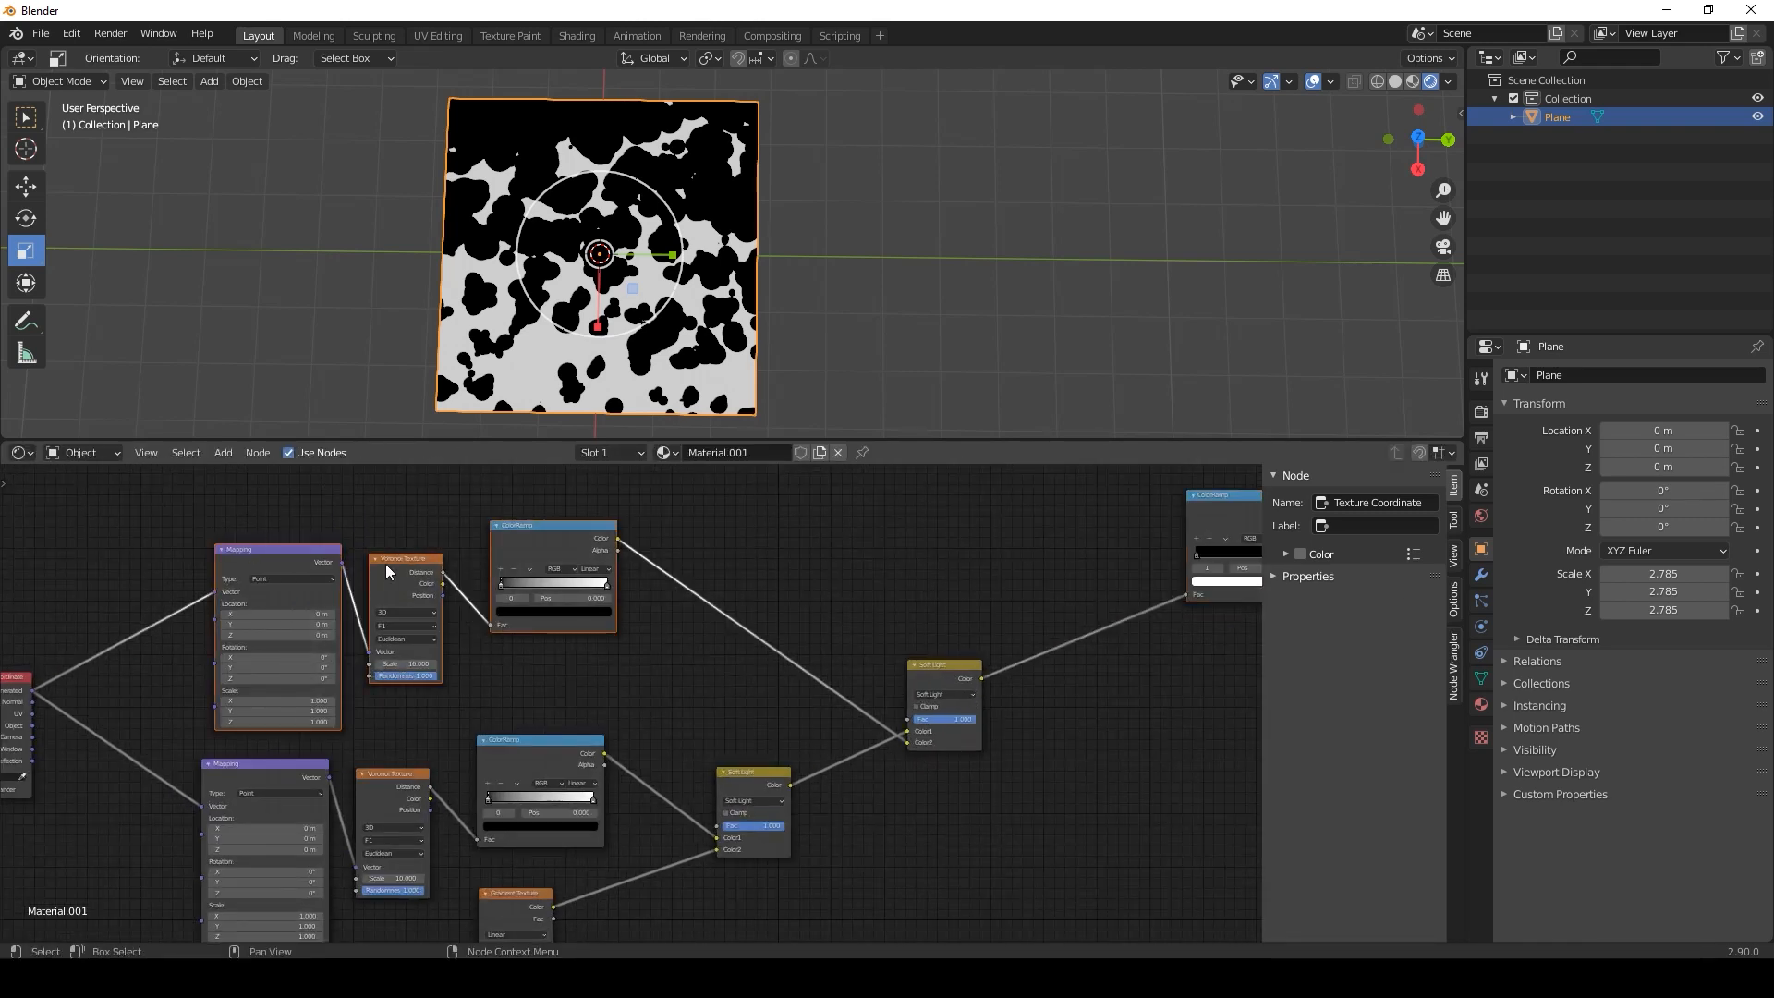
scroll(902, 606, "down", 2)
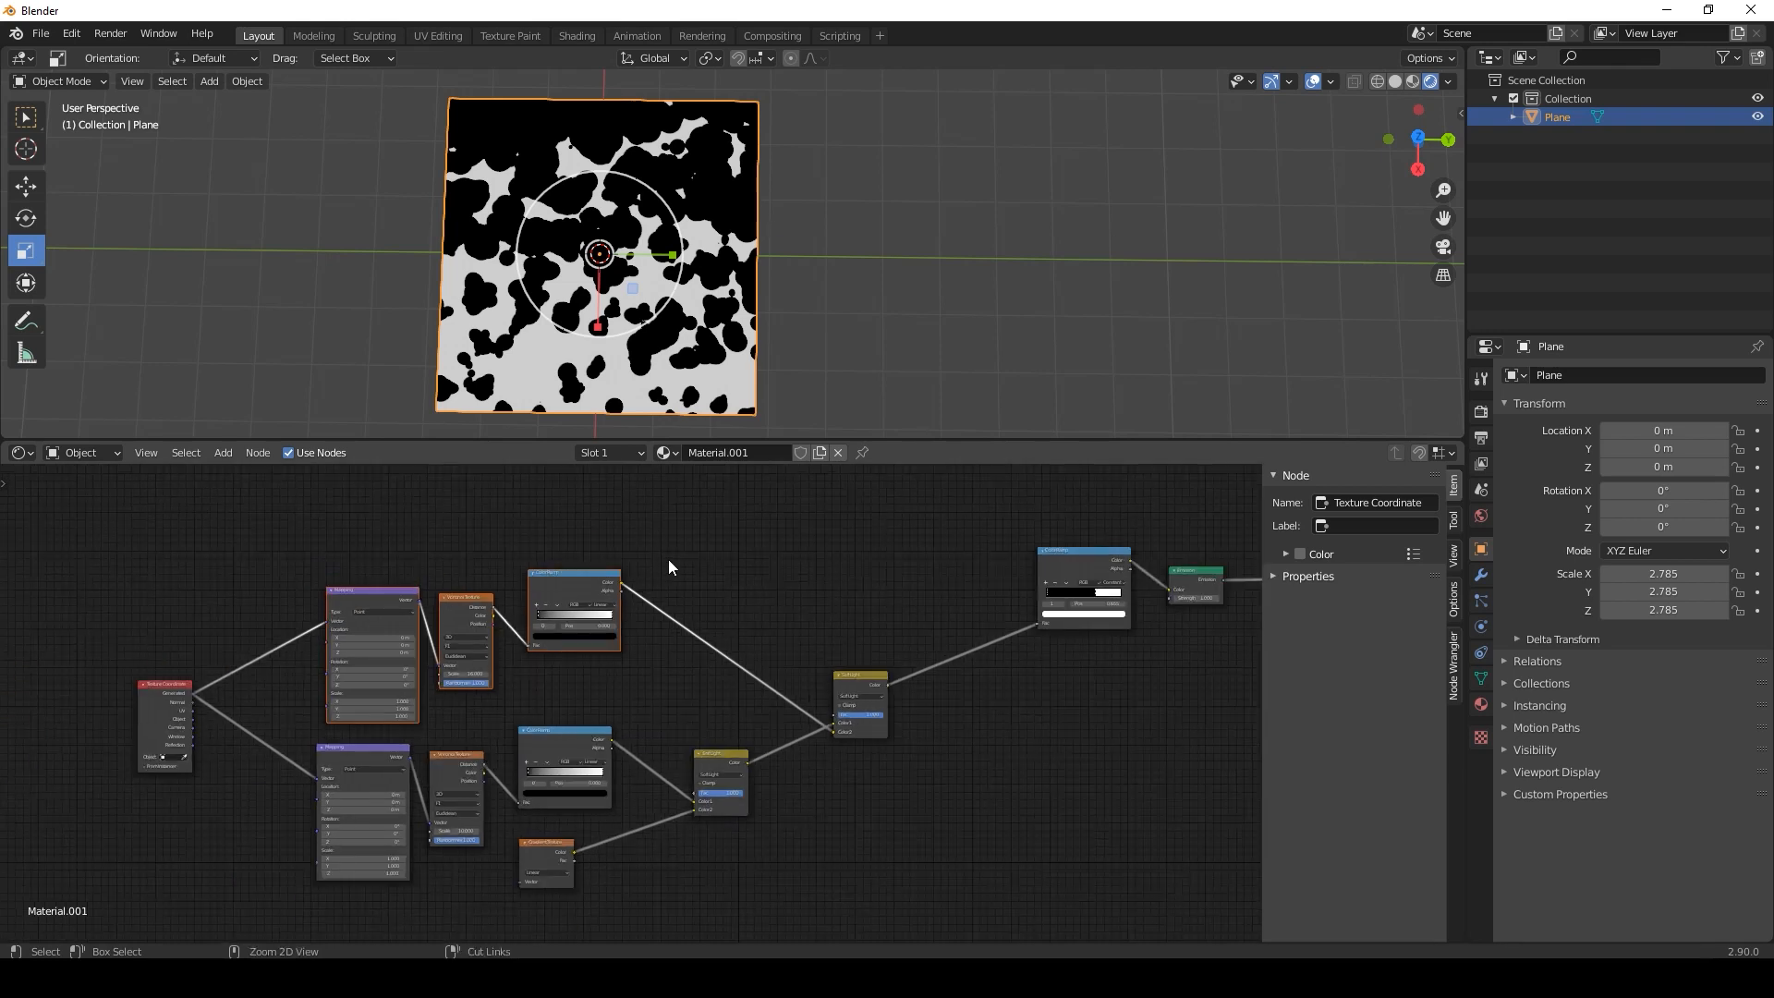
key("shift+d")
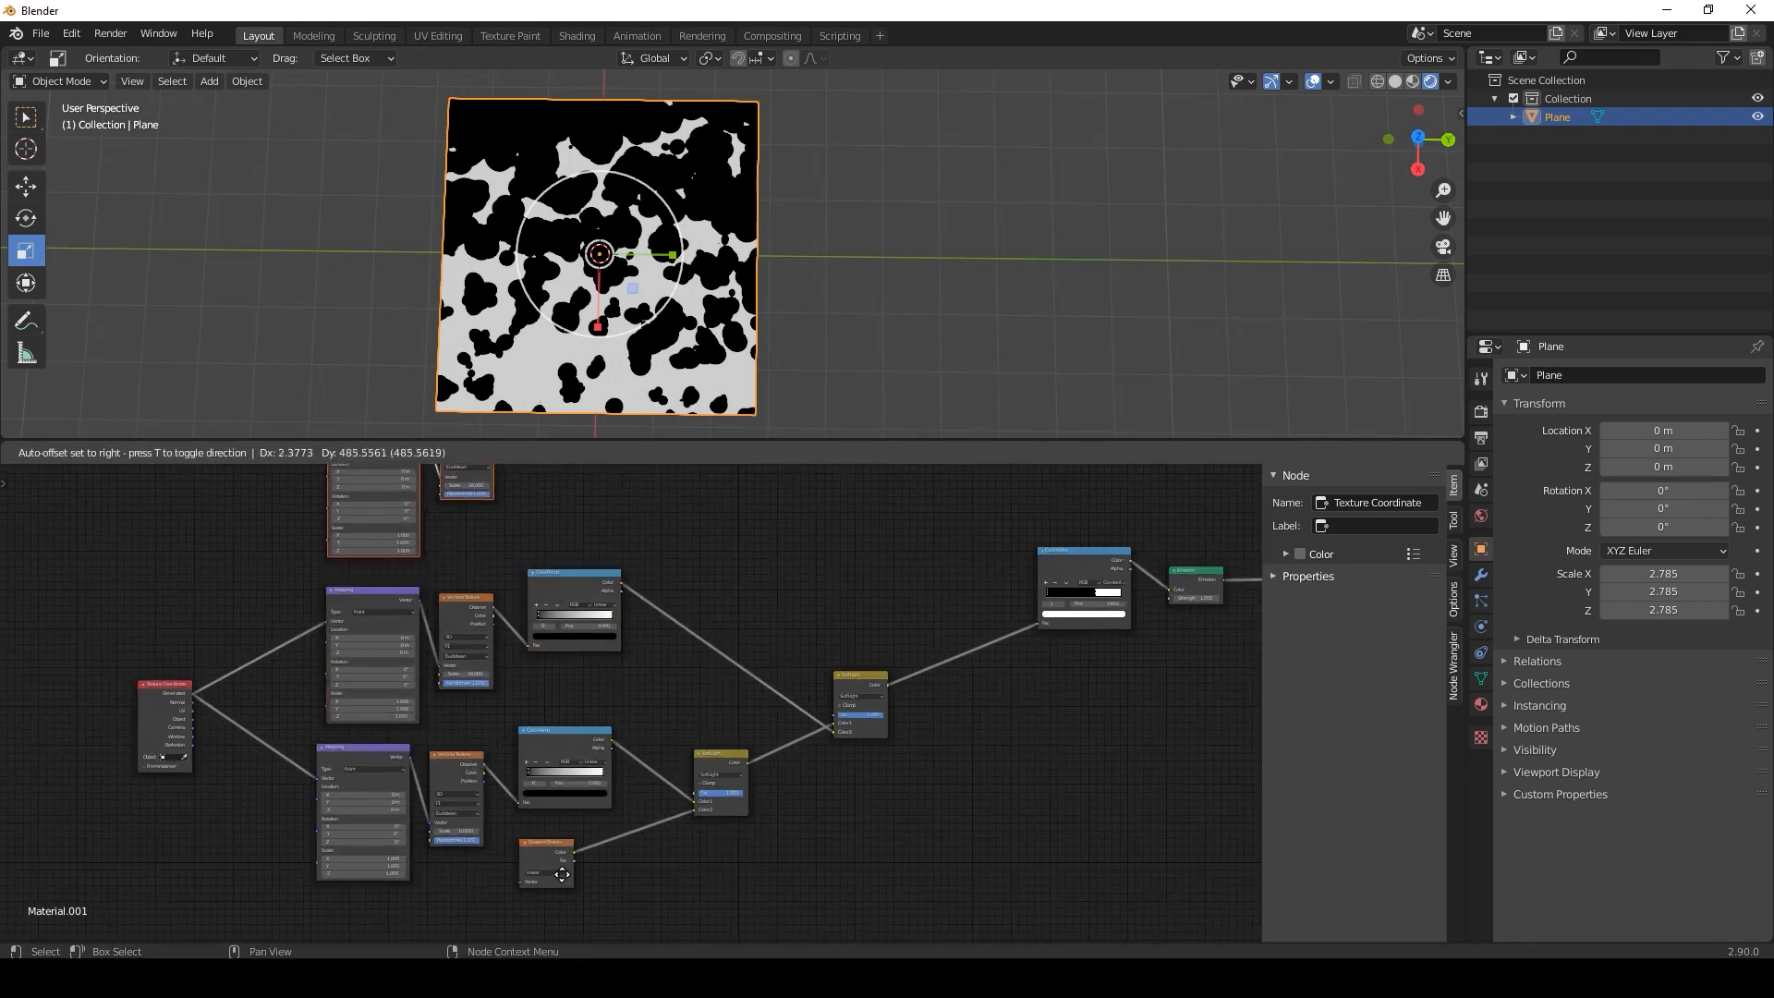
left_click(558, 404)
Add a MixRGB node between the second Soft Light and the constant ColorRamp, and feed the third chain's ColorRamp Color into its Color2.
middle_click_drag(802, 524, 834, 712)
key("shift+a")
mouse_move(956, 715)
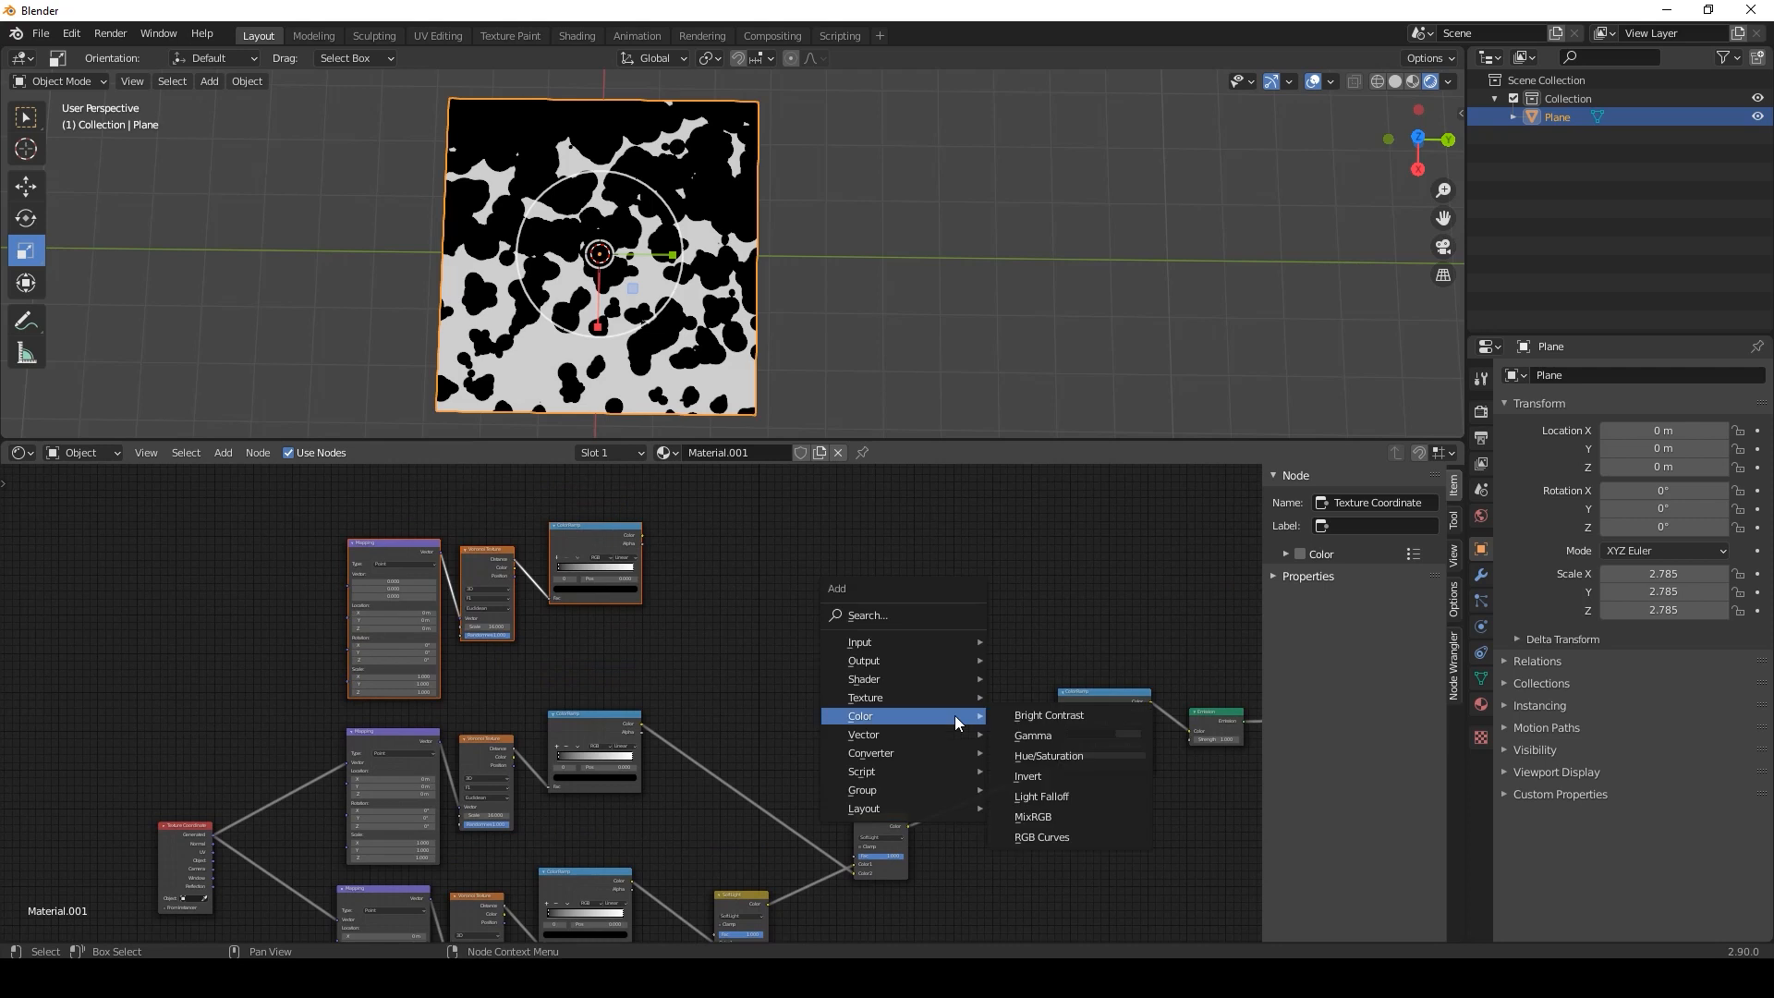
left_click(1035, 817)
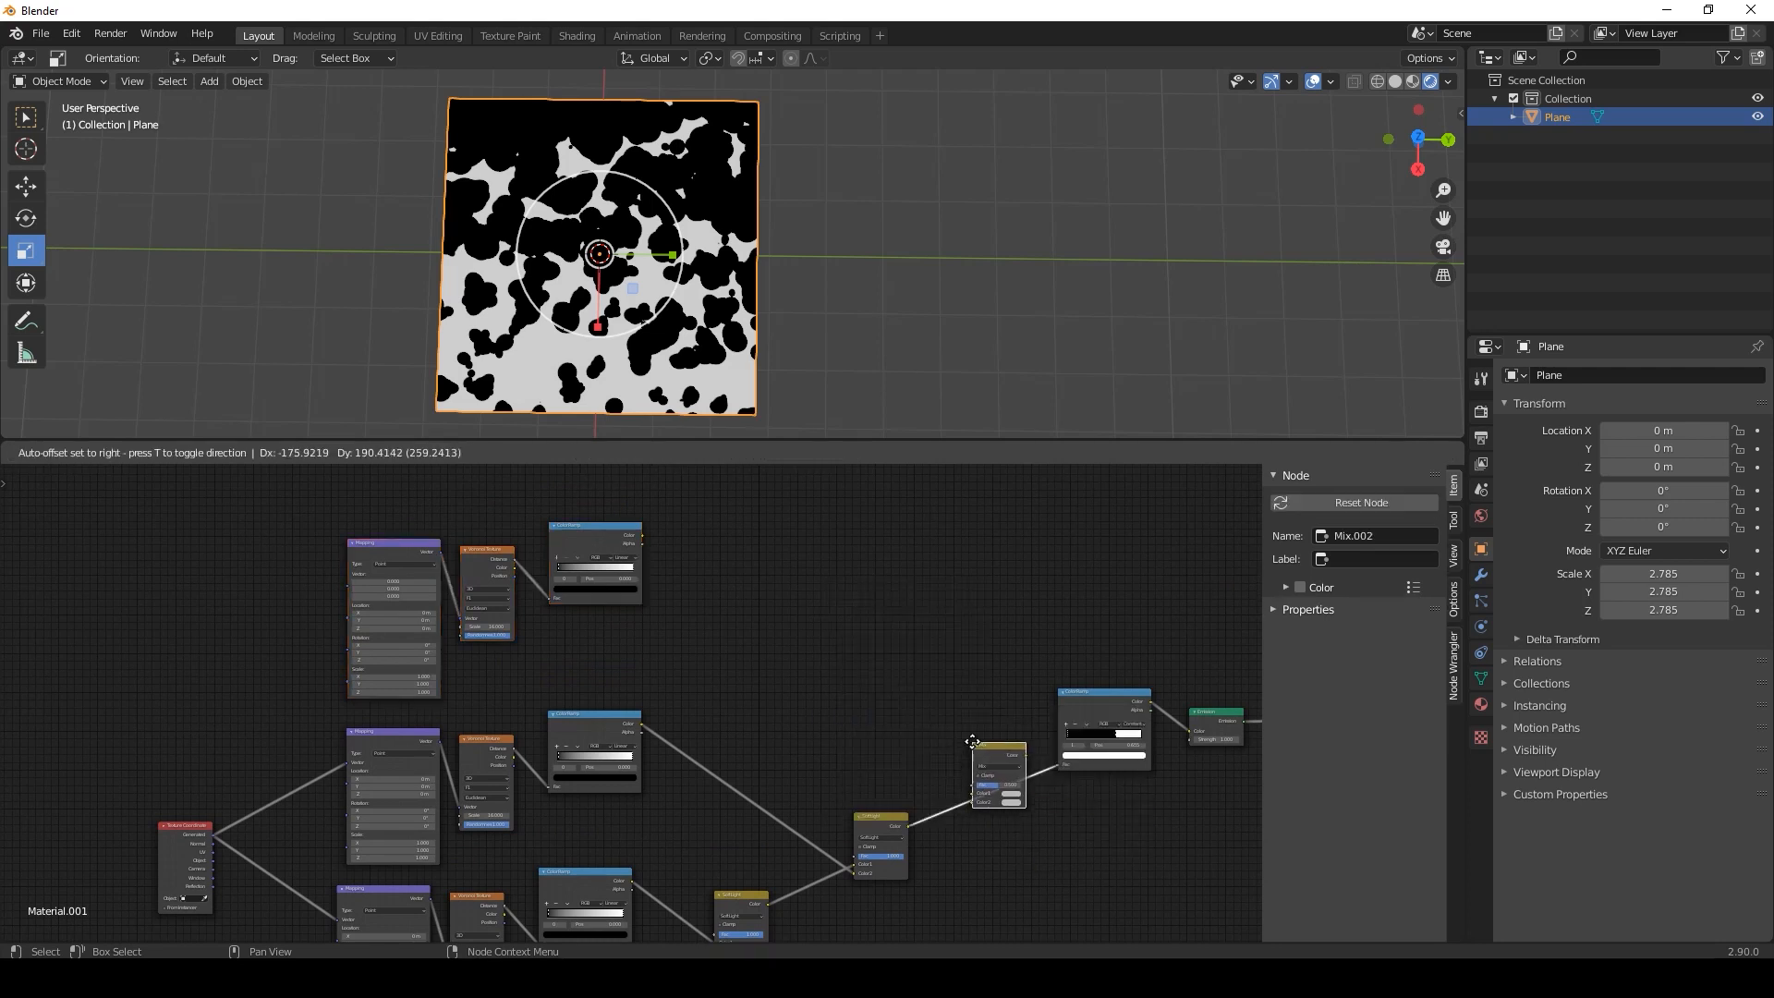
left_click(973, 803)
left_click_drag(972, 802, 643, 540)
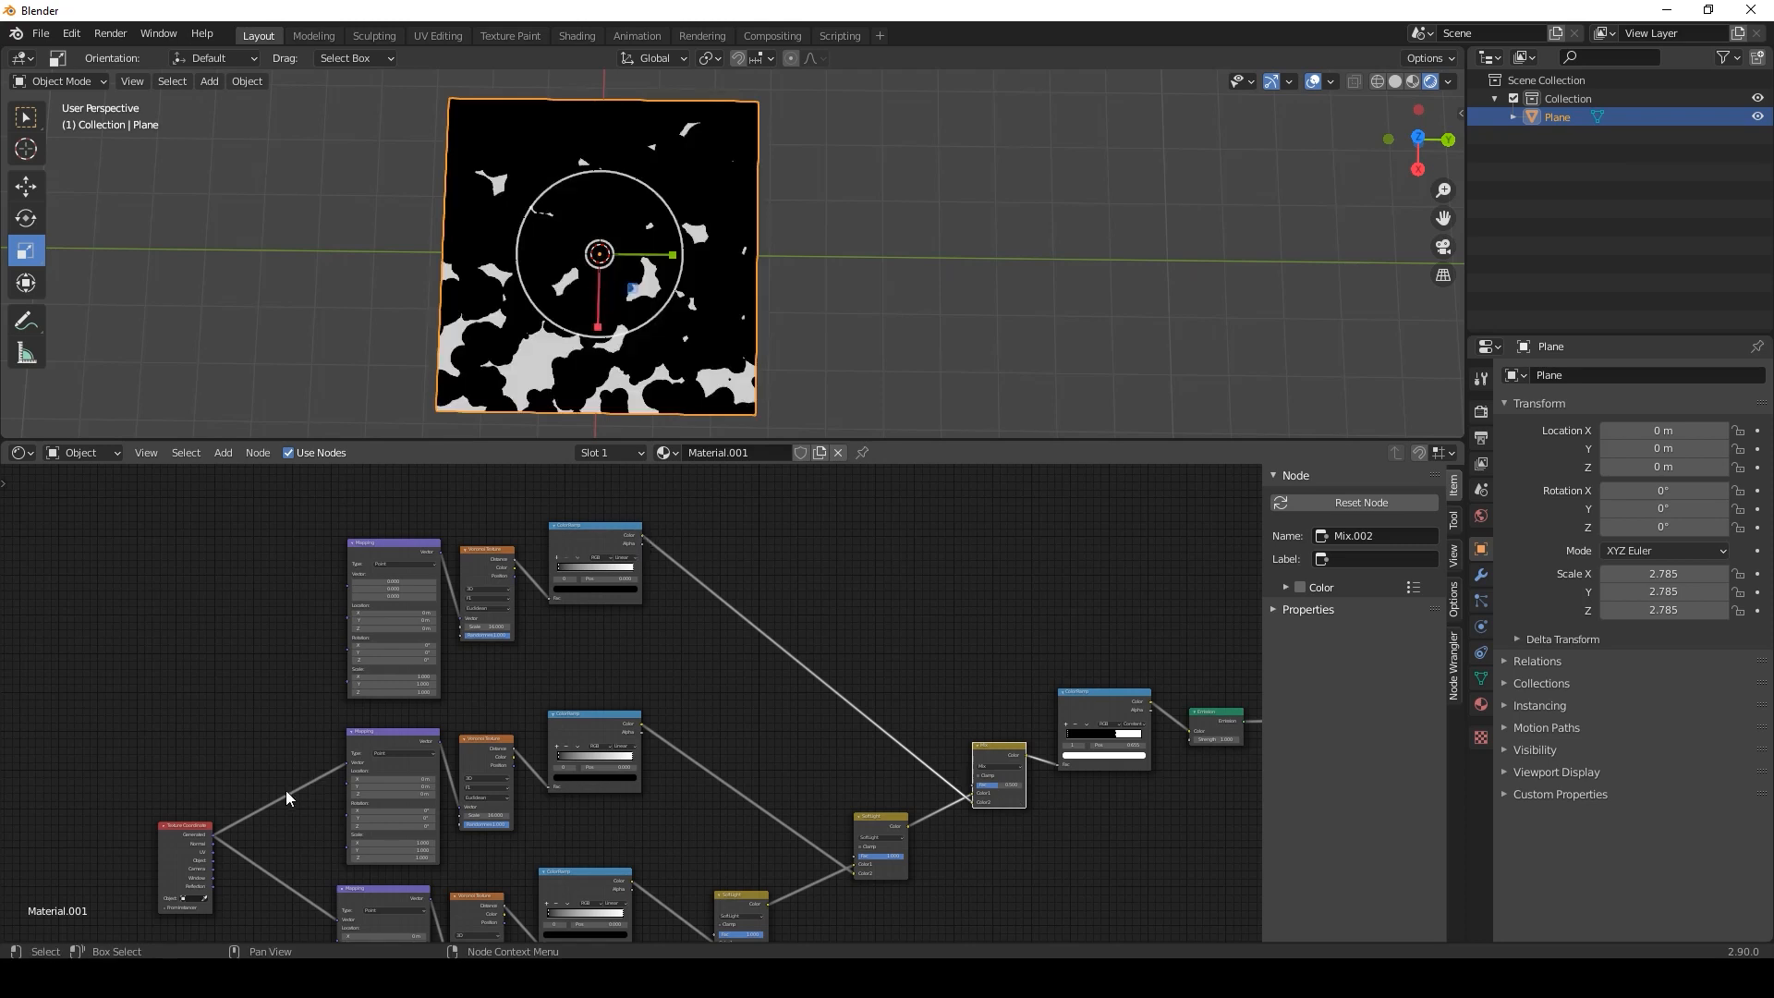
Connect the Texture Coordinate's Generated output to the third chain's Mapping Vector and set that chain's Voronoi Scale to 8.
left_click_drag(346, 581, 255, 756)
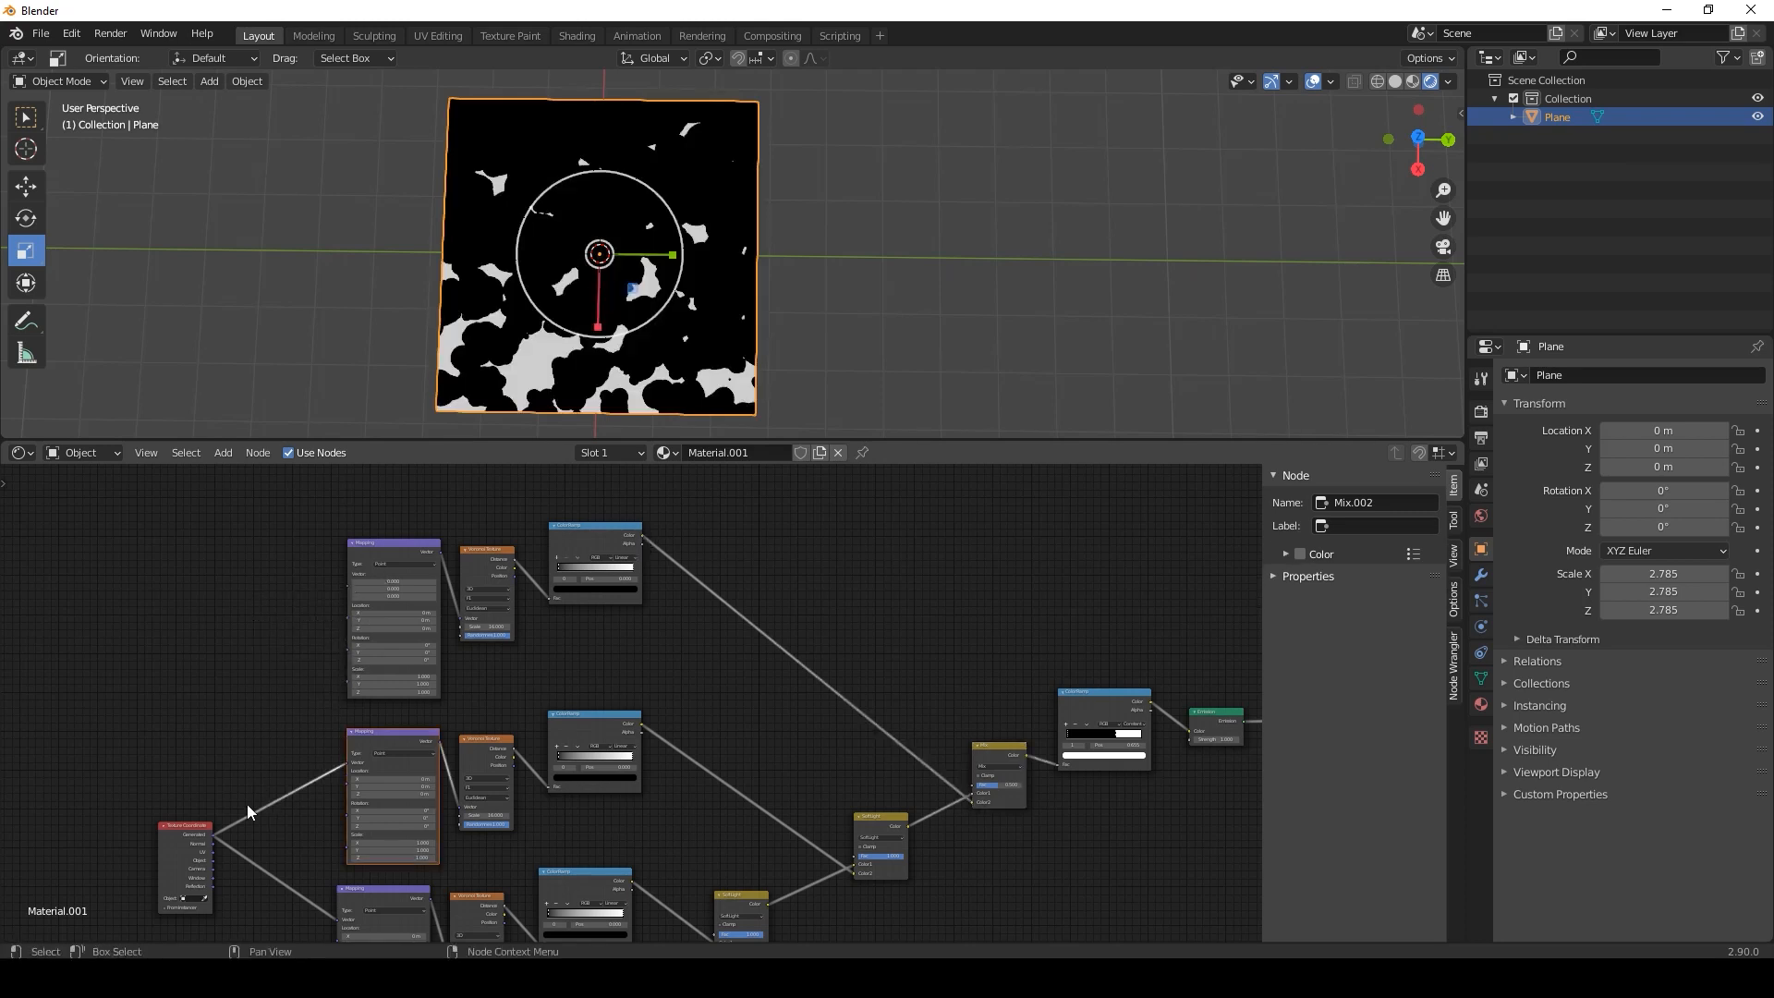
left_click_drag(211, 834, 346, 588)
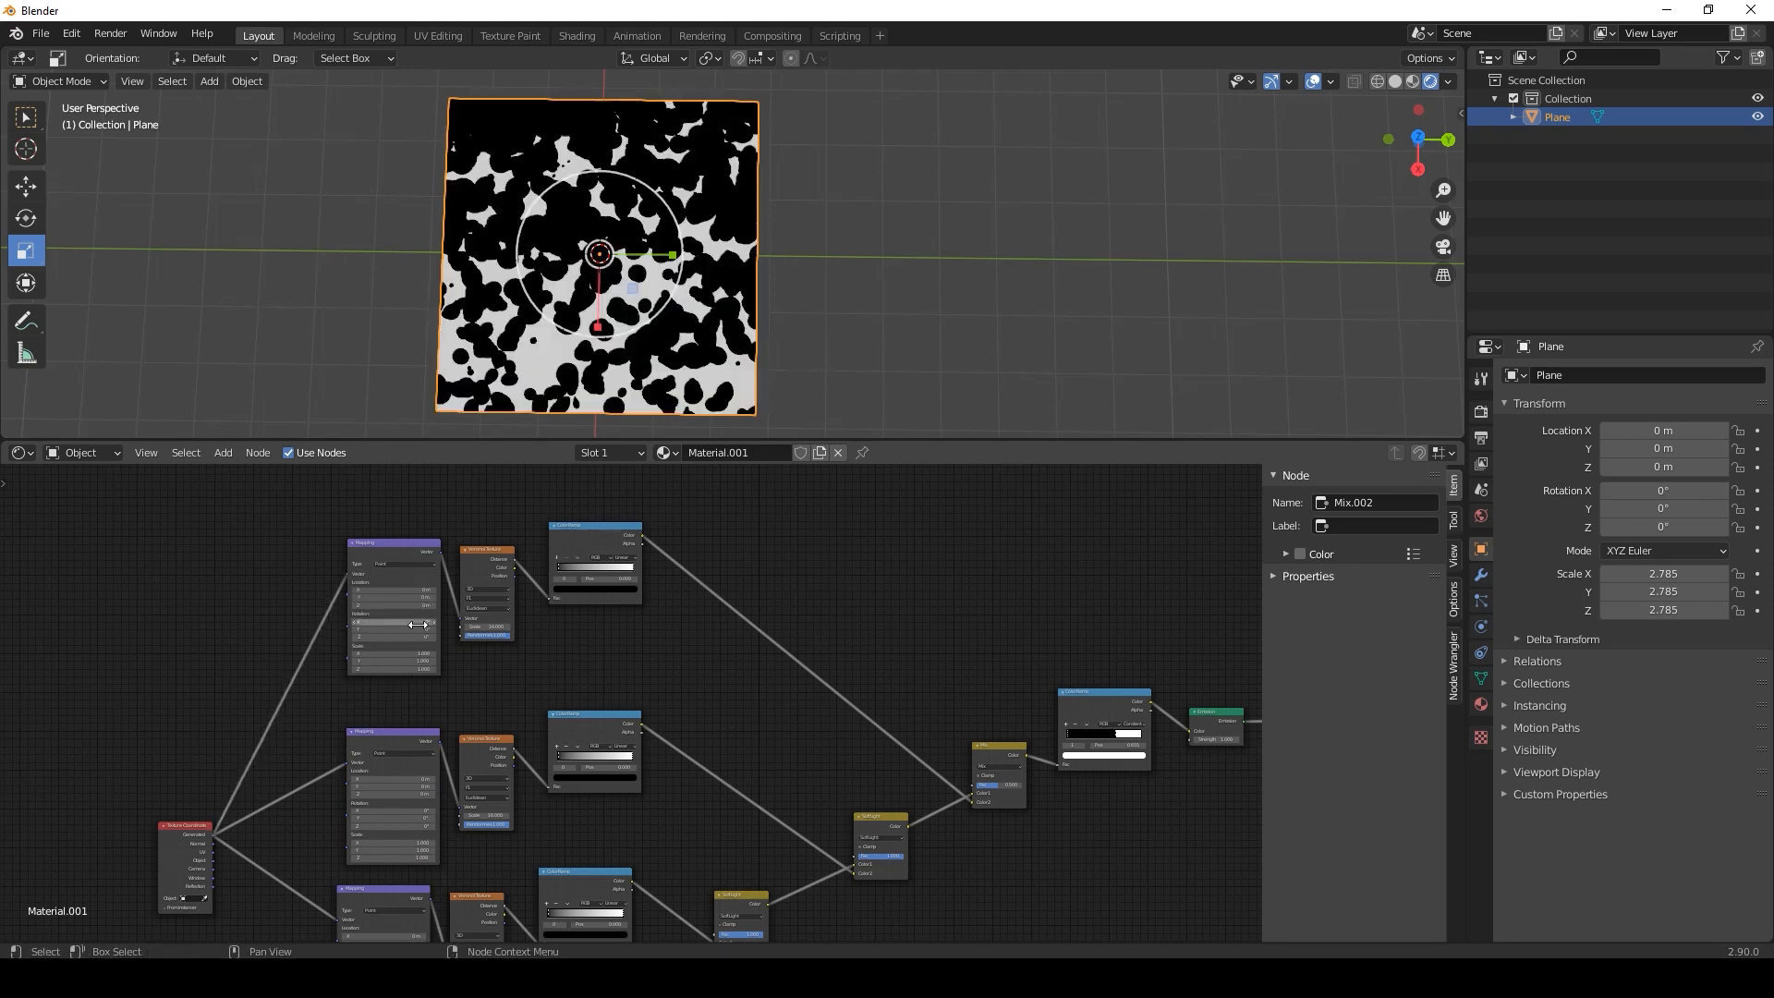
scroll(586, 647, "up", 4)
middle_click_drag(433, 589, 655, 727)
left_click(562, 674)
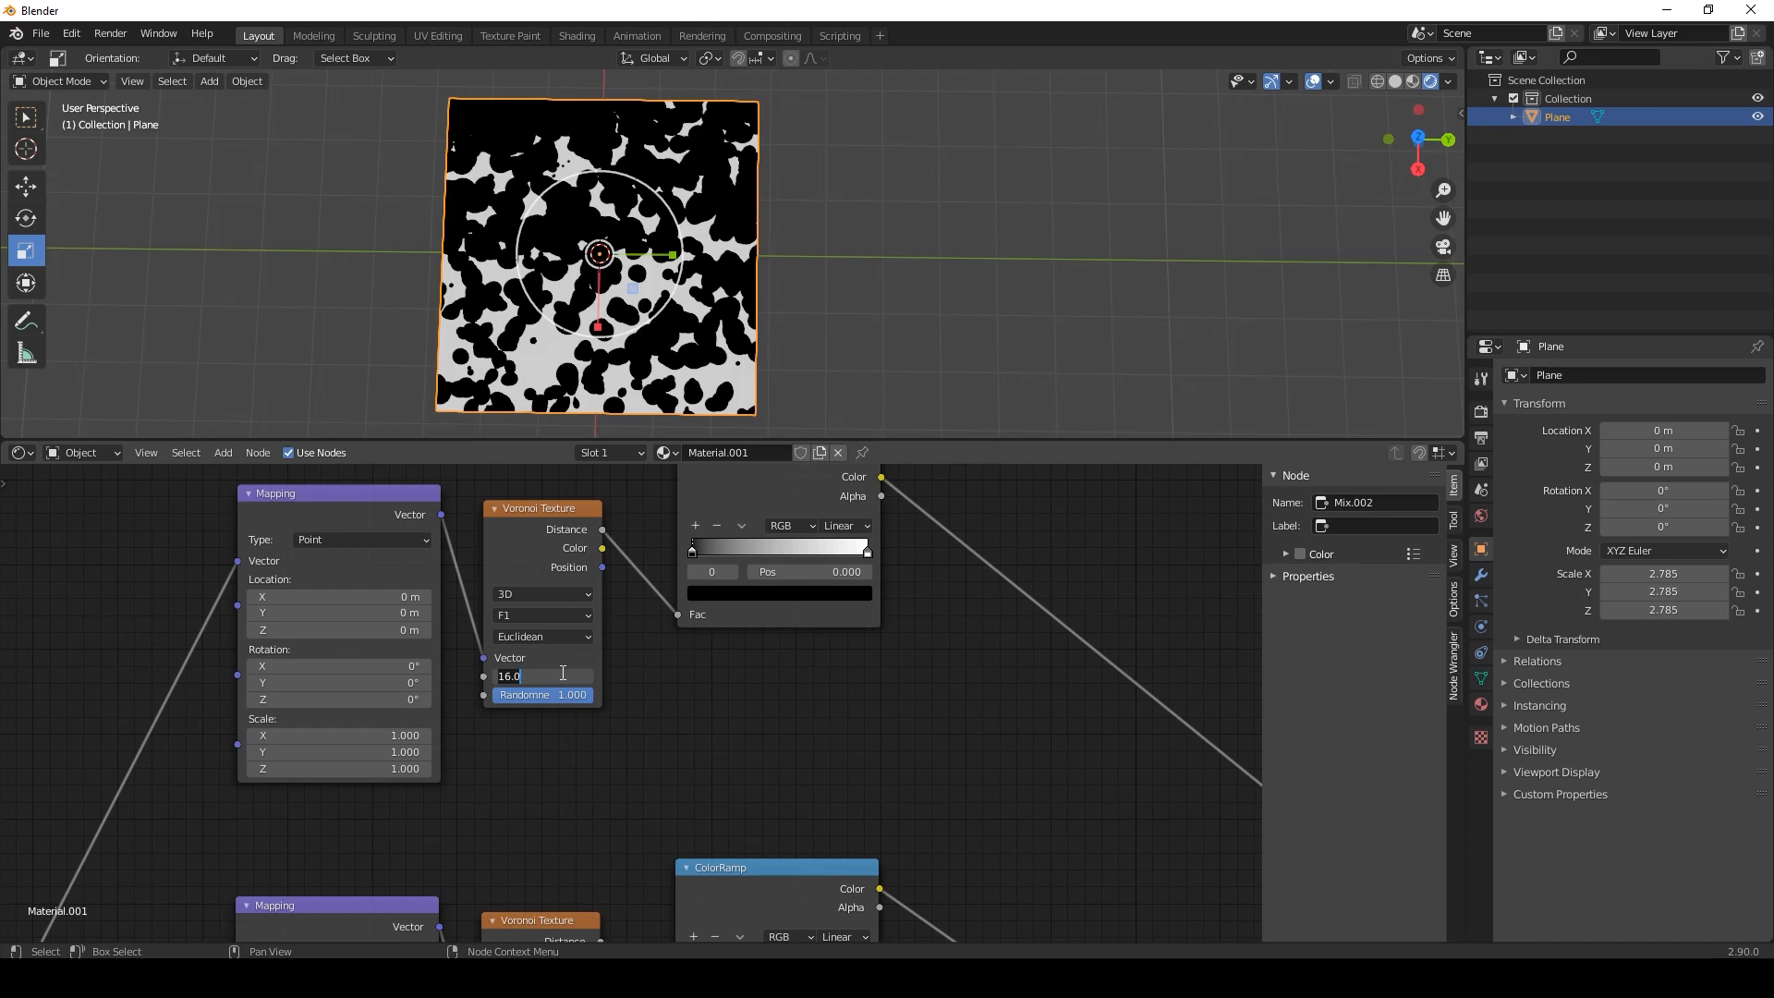
type("8")
key("Return")
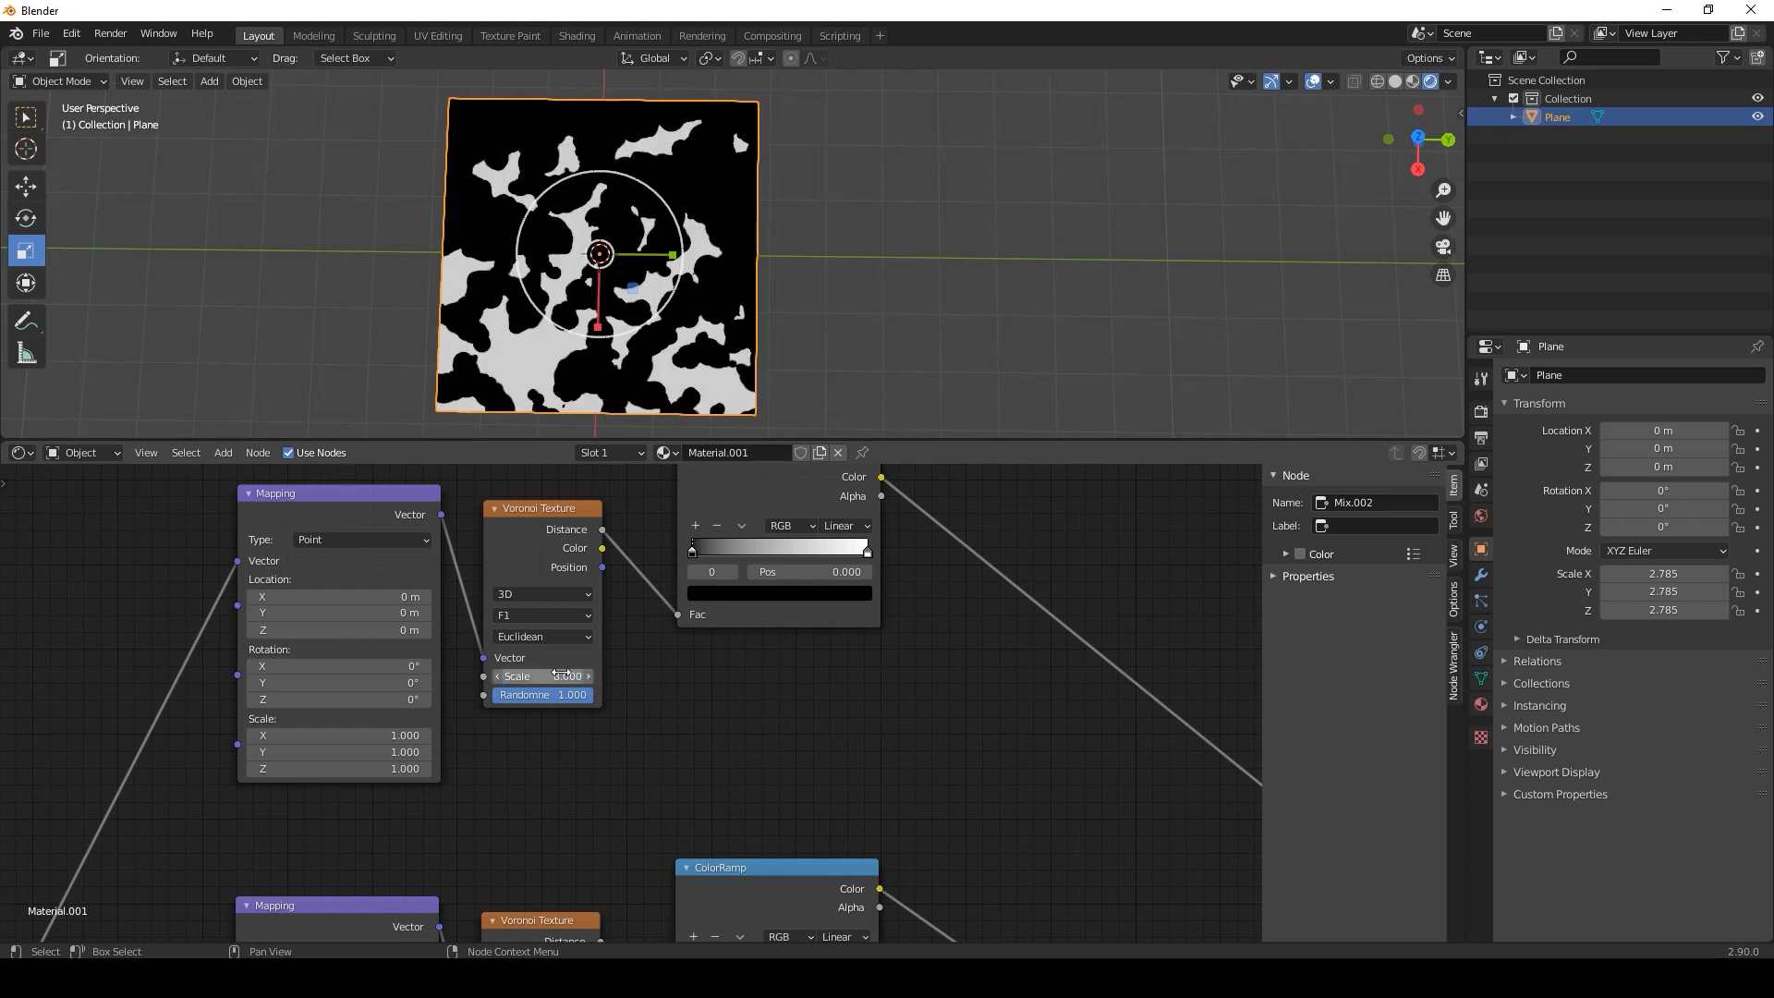
Set the new Mix node's Fac to 0.417 and its blending mode to Soft Light.
scroll(783, 784, "down", 4)
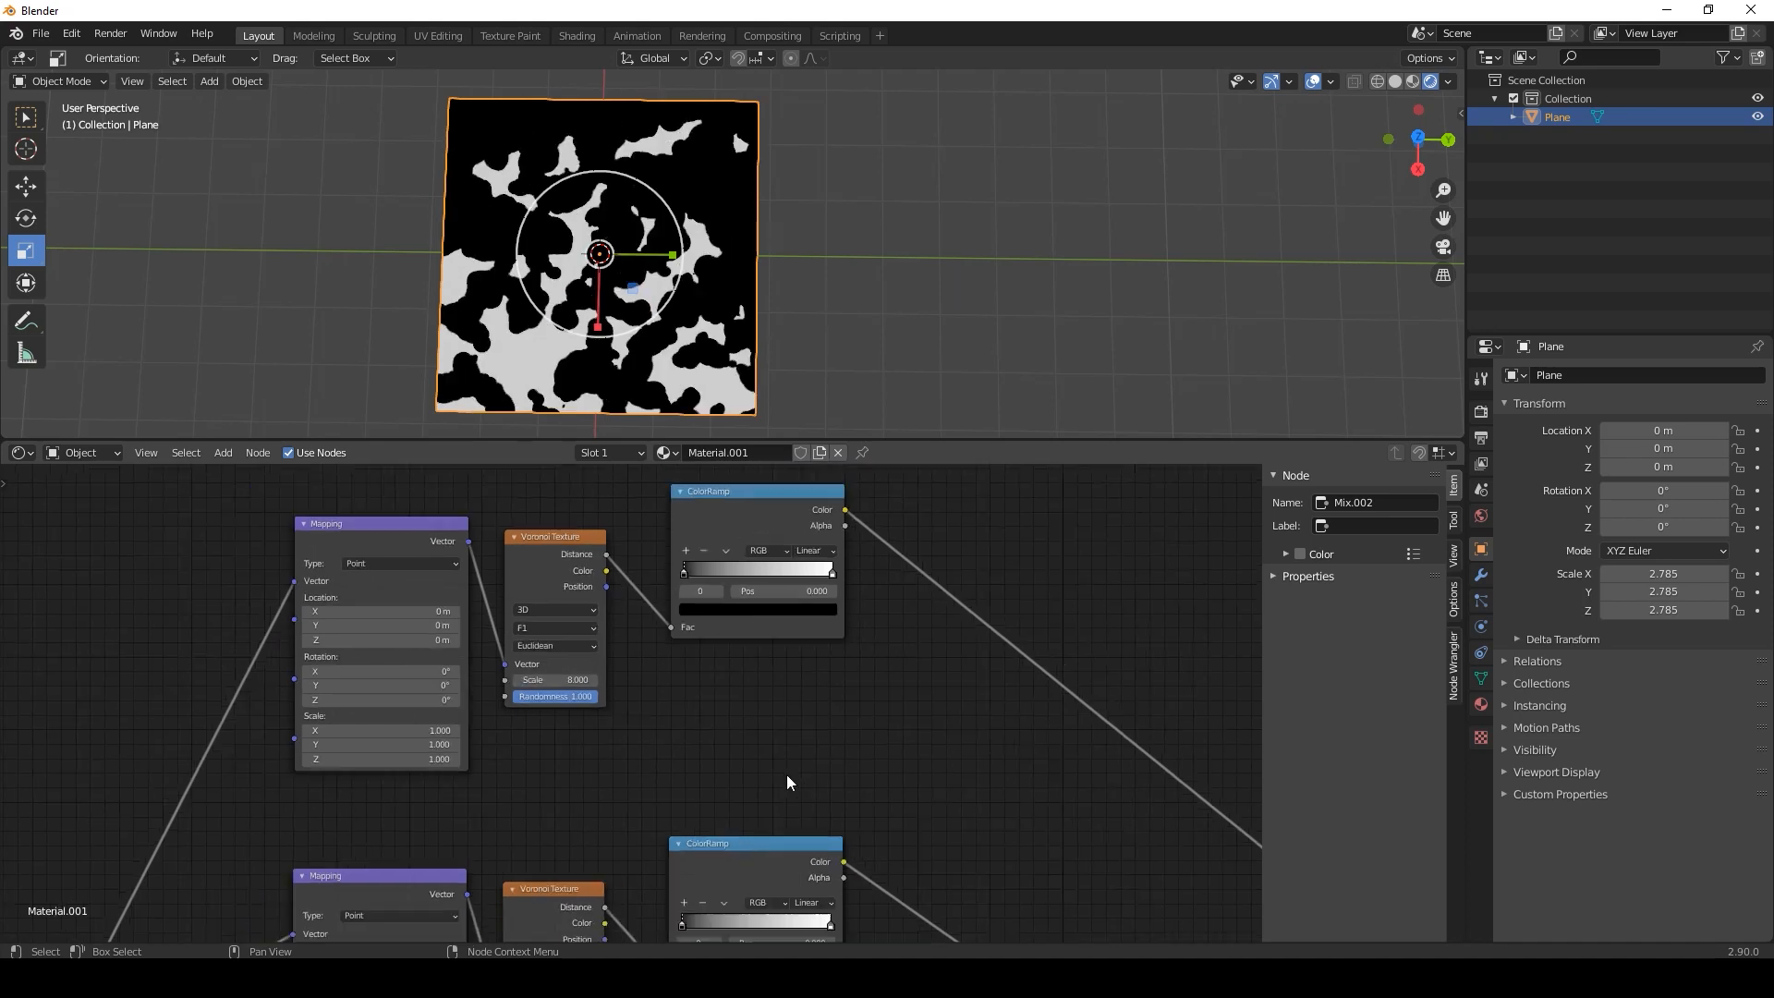
middle_click_drag(854, 808, 599, 726)
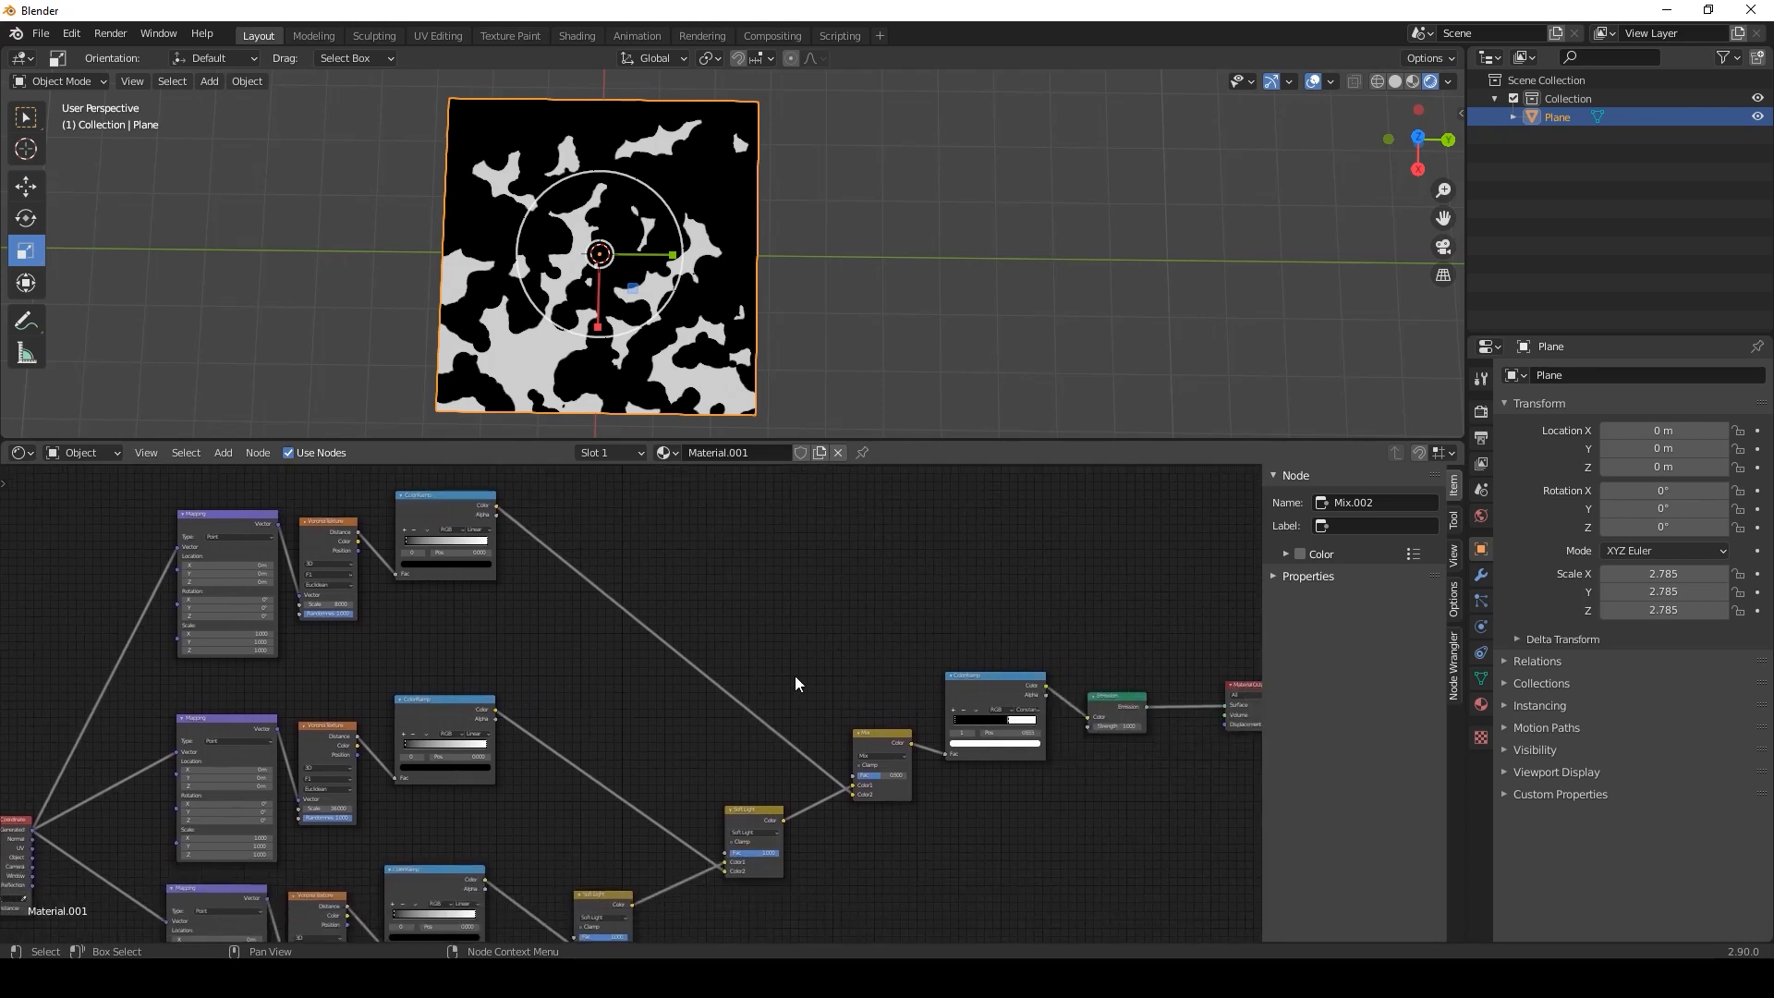
scroll(767, 675, "up", 3)
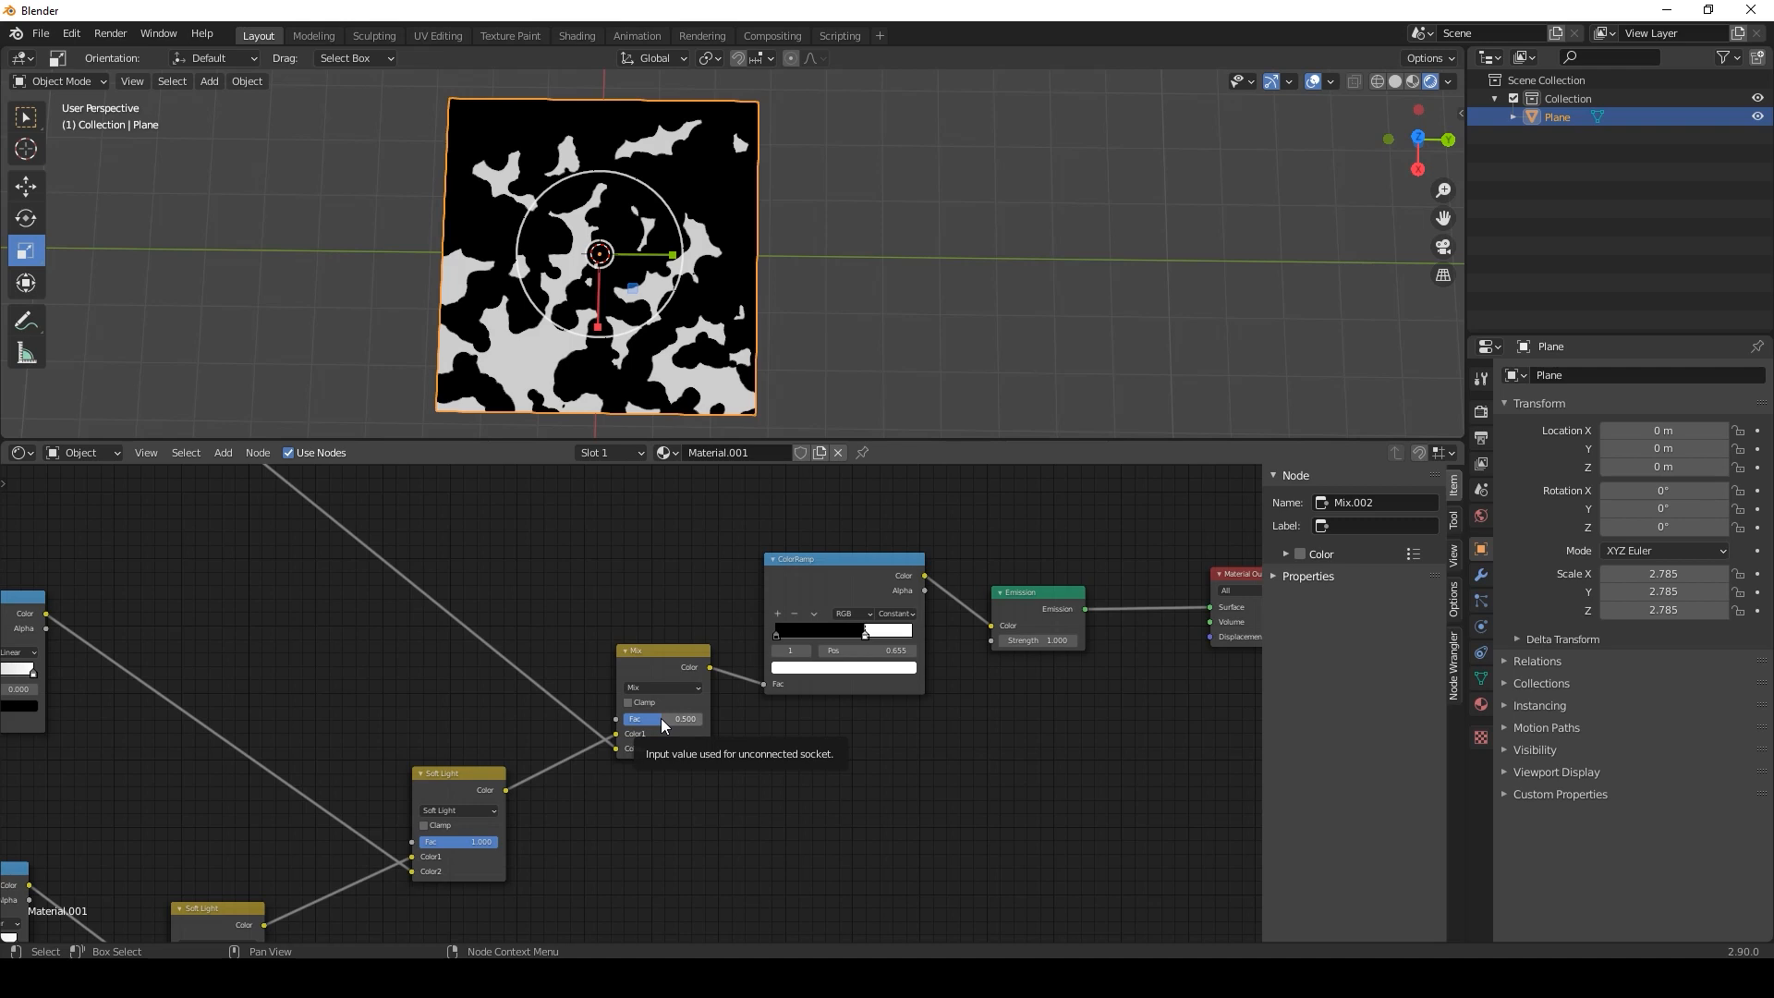
left_click_drag(665, 725, 659, 726)
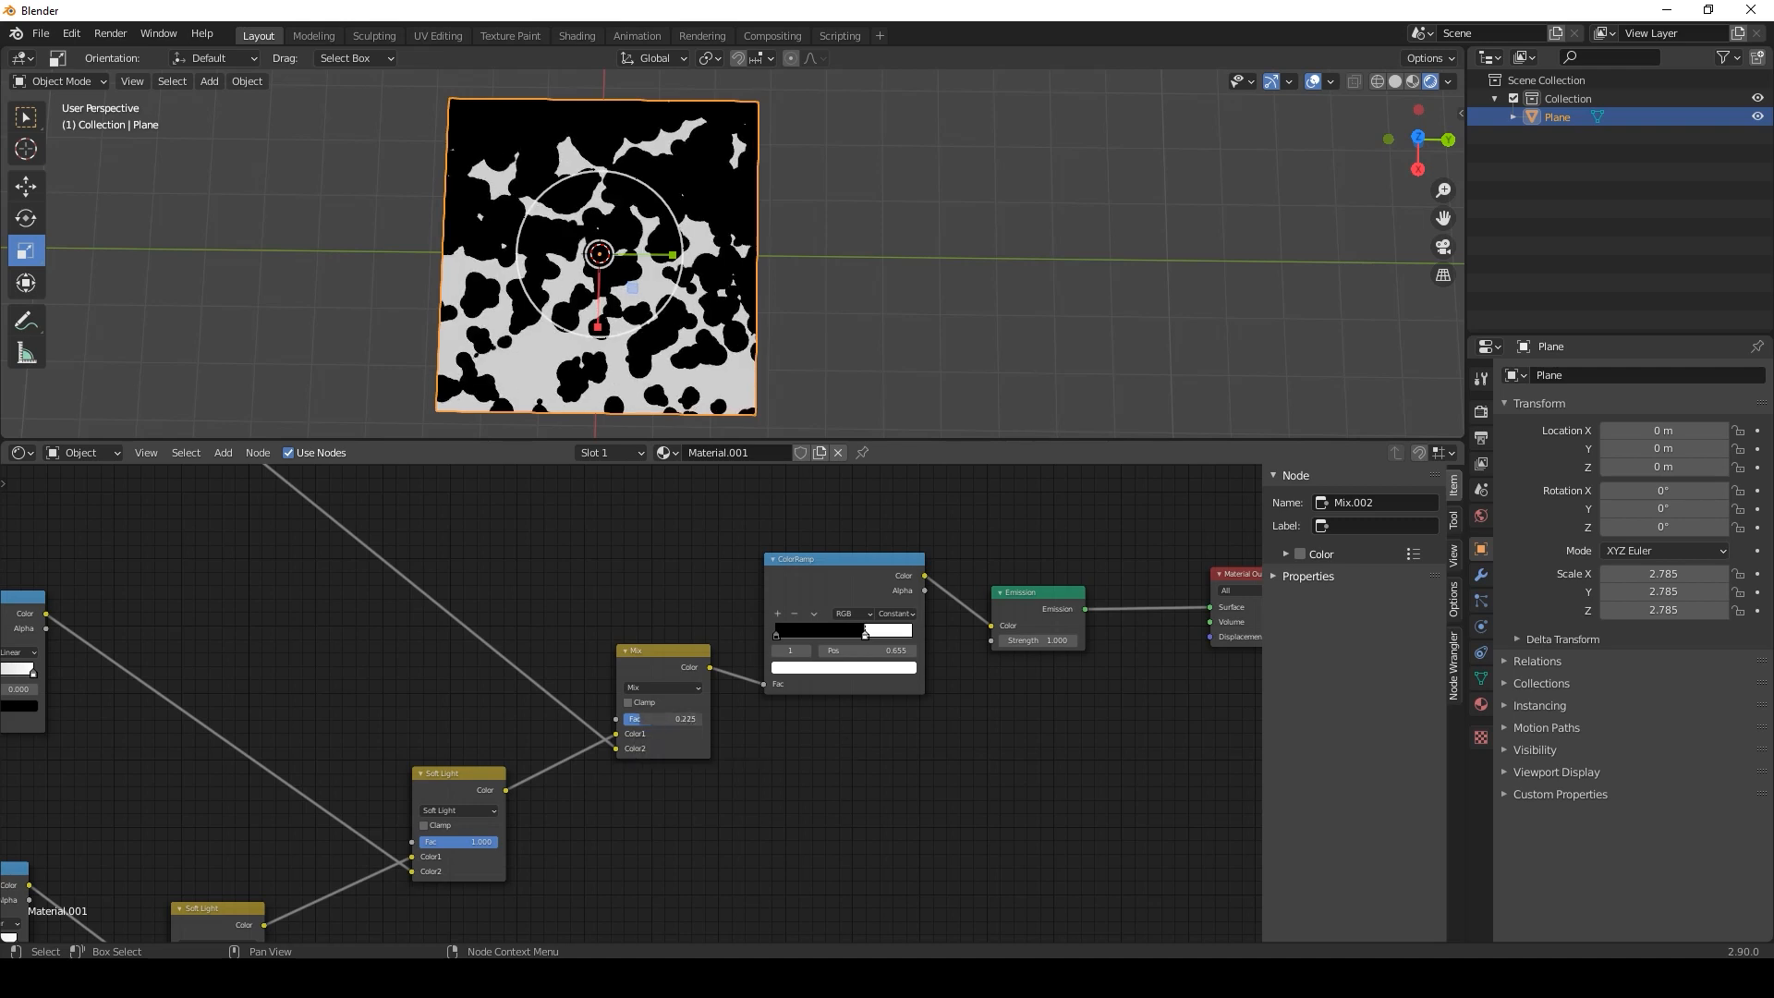
left_click(662, 689)
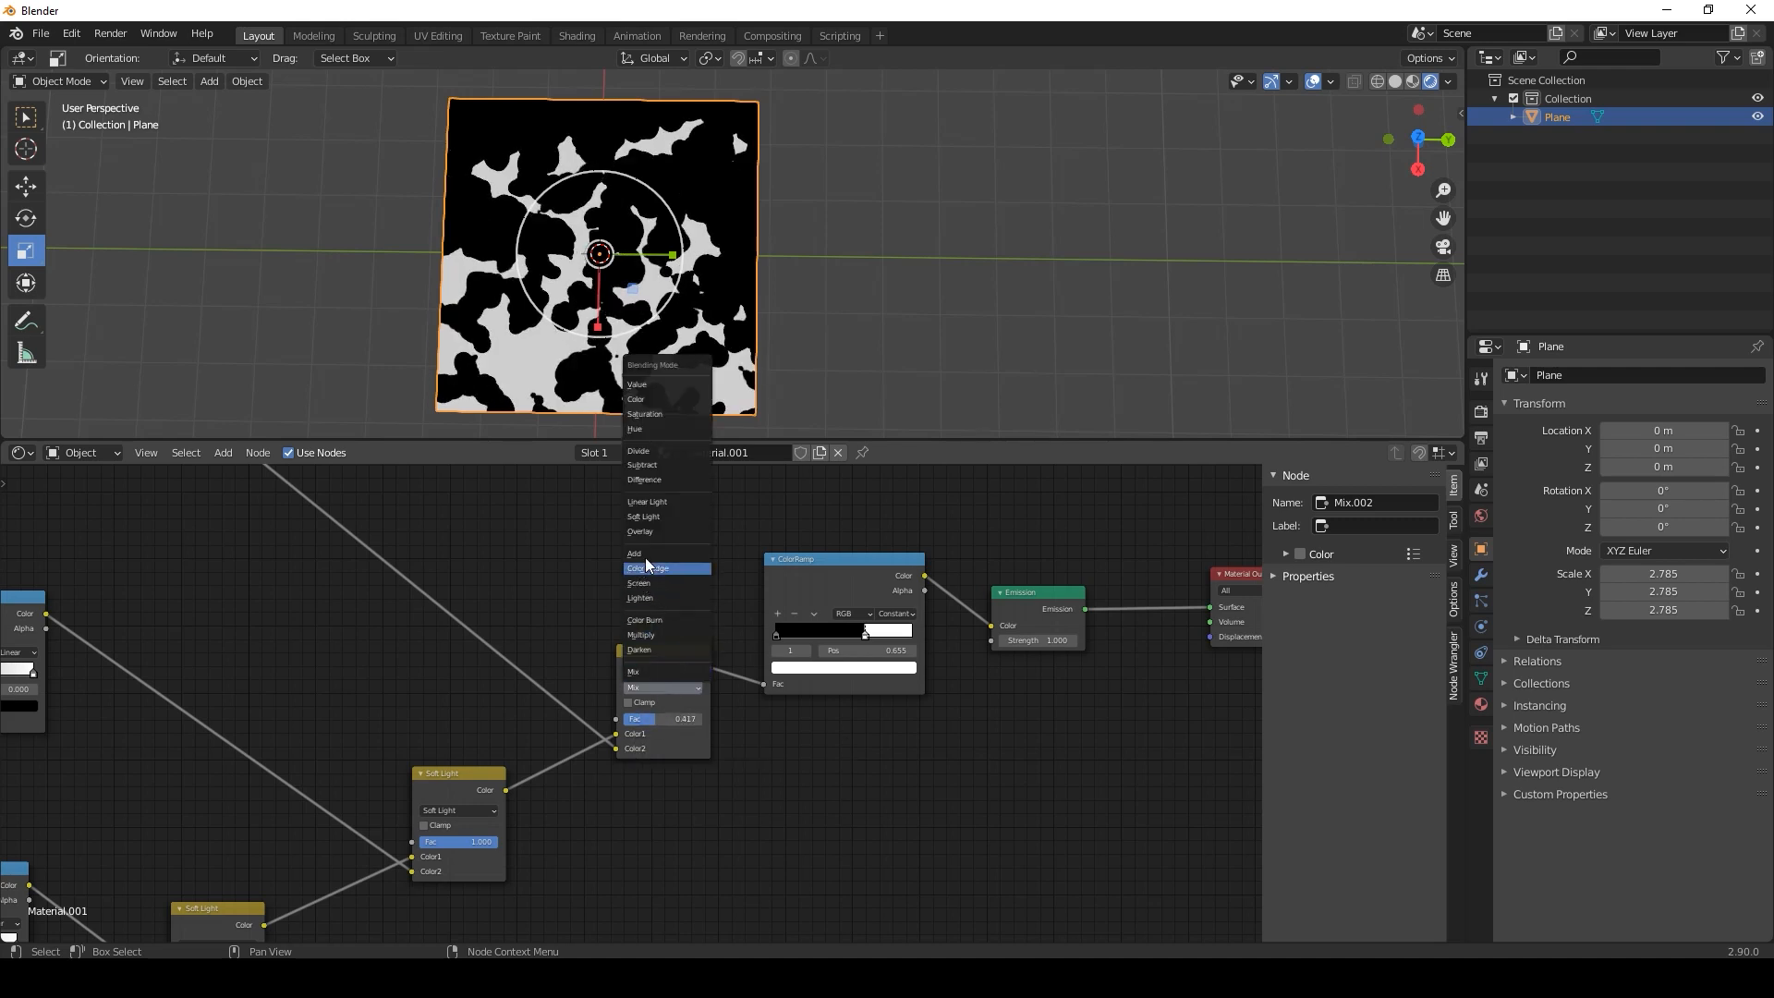
left_click(645, 517)
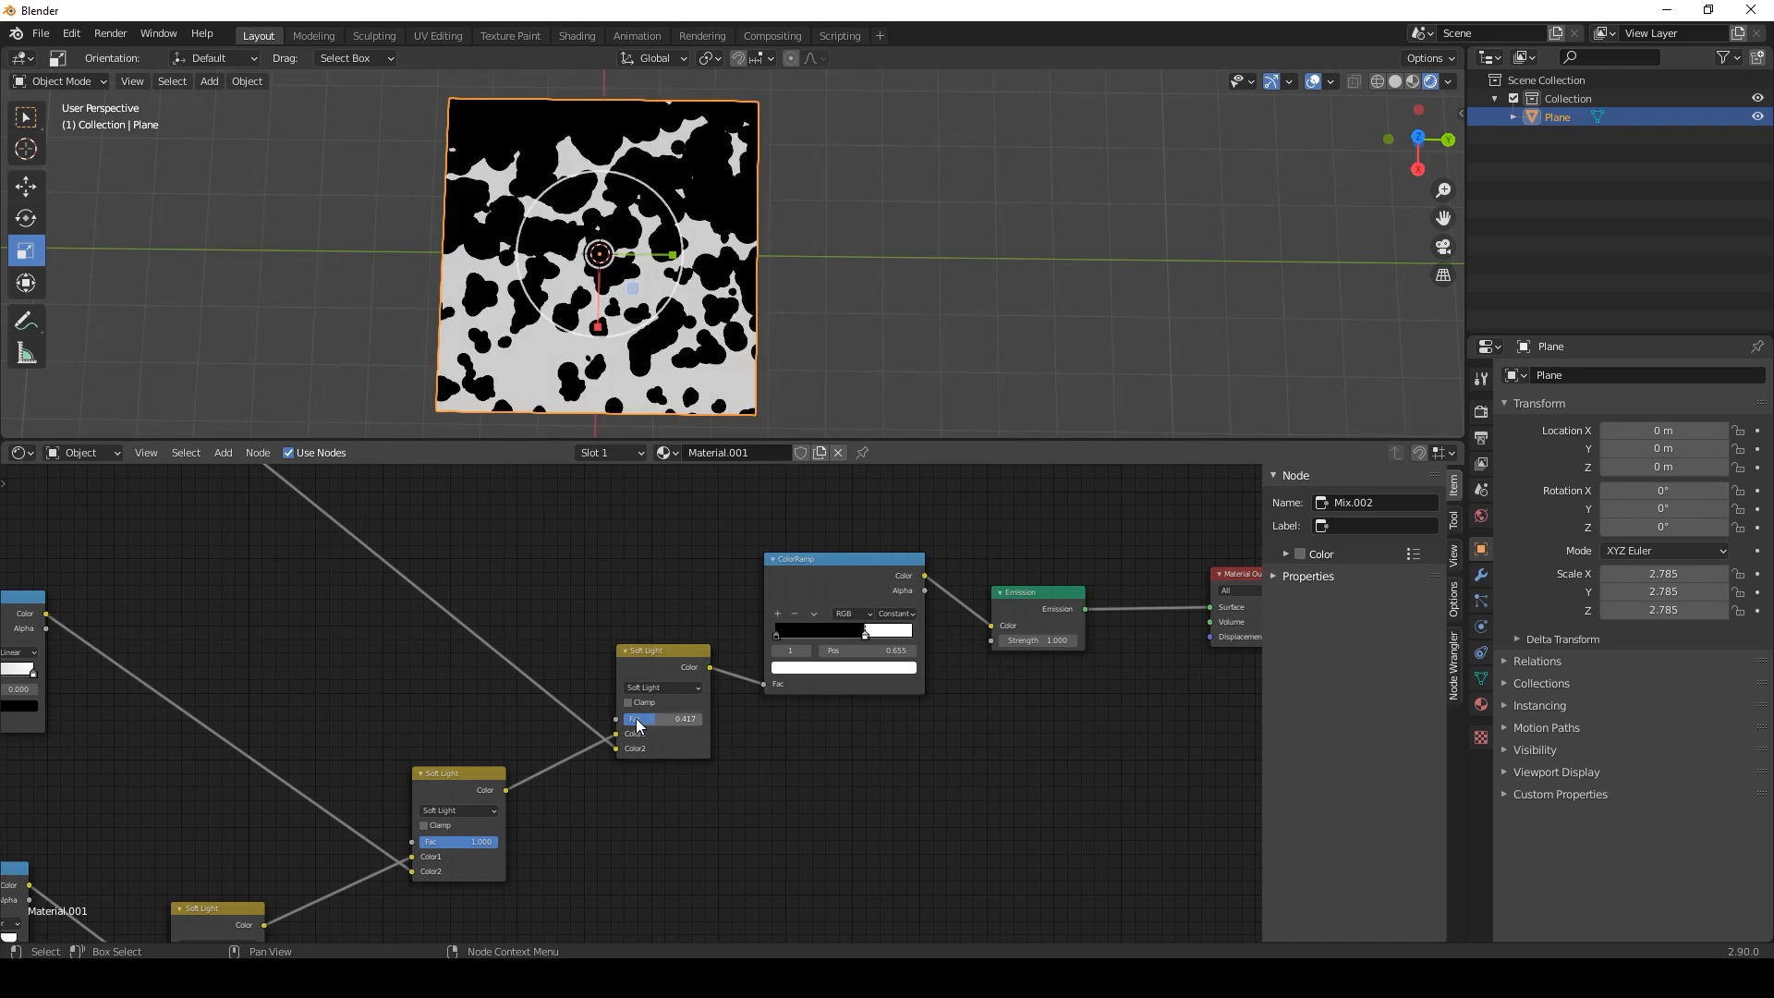
Test the third and second Soft Light nodes at Fac 0, restore the second to 1.000 and set the third to 0.825.
middle_click_drag(656, 799, 747, 670)
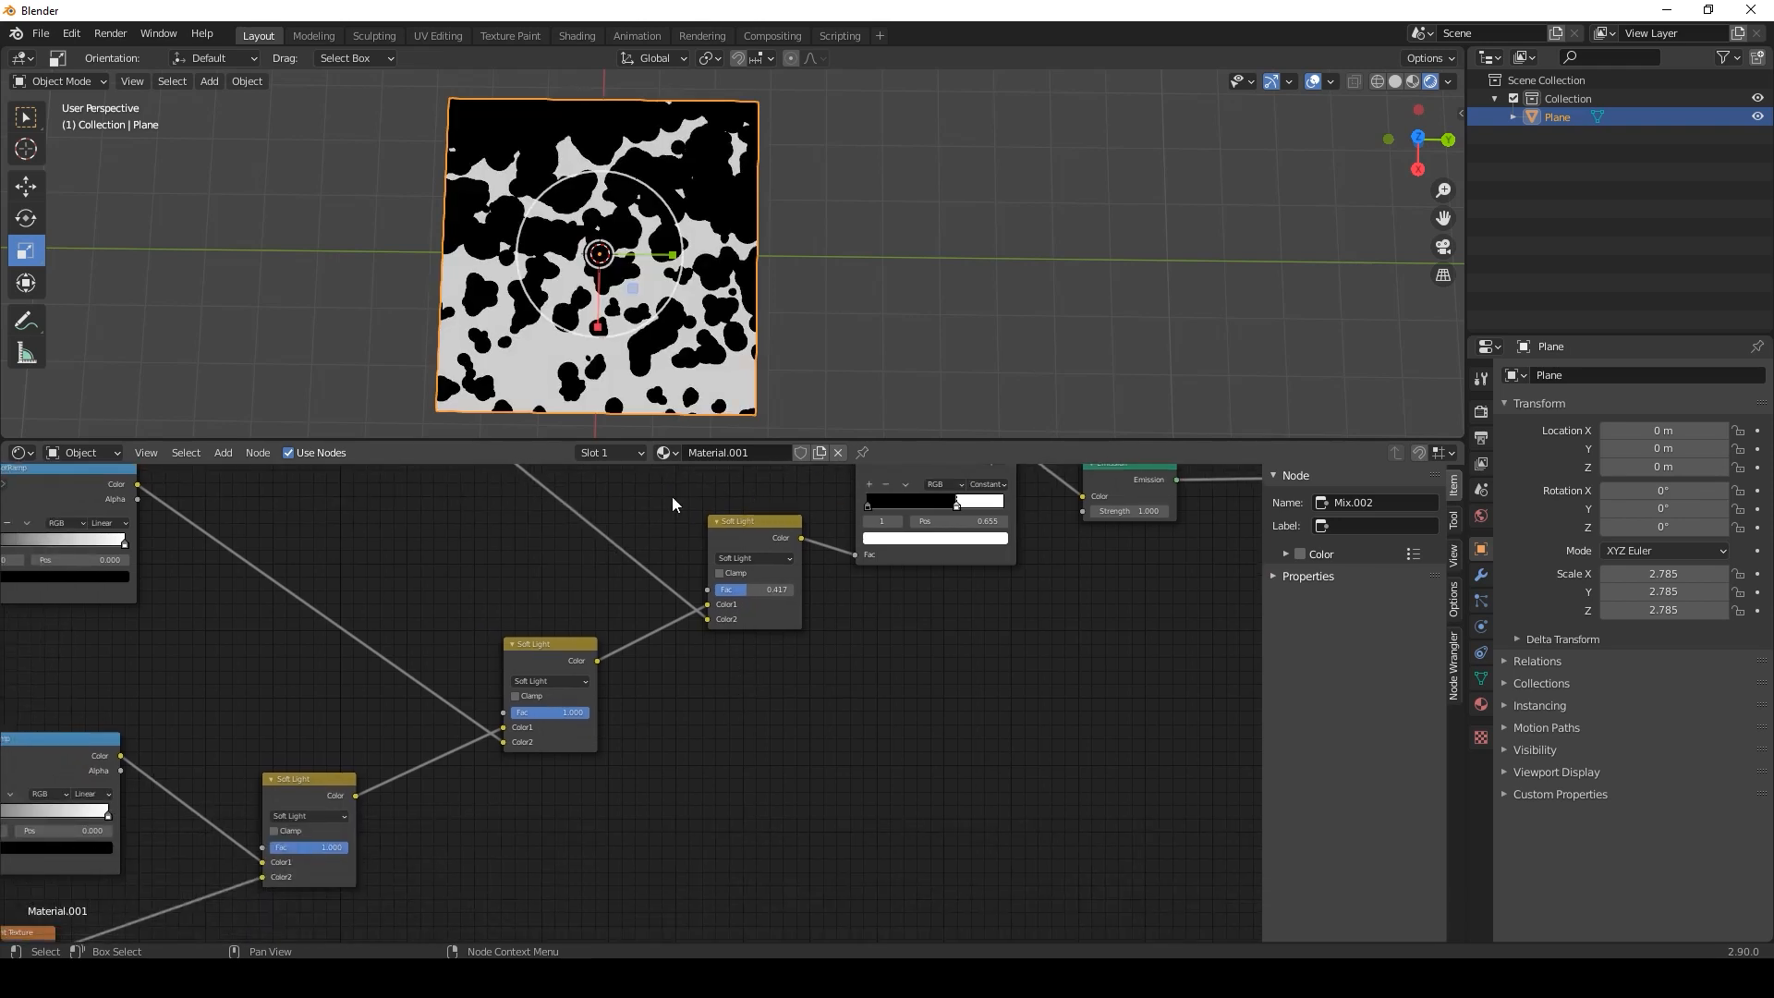
middle_click_drag(690, 619, 826, 708)
left_click_drag(763, 635, 725, 635)
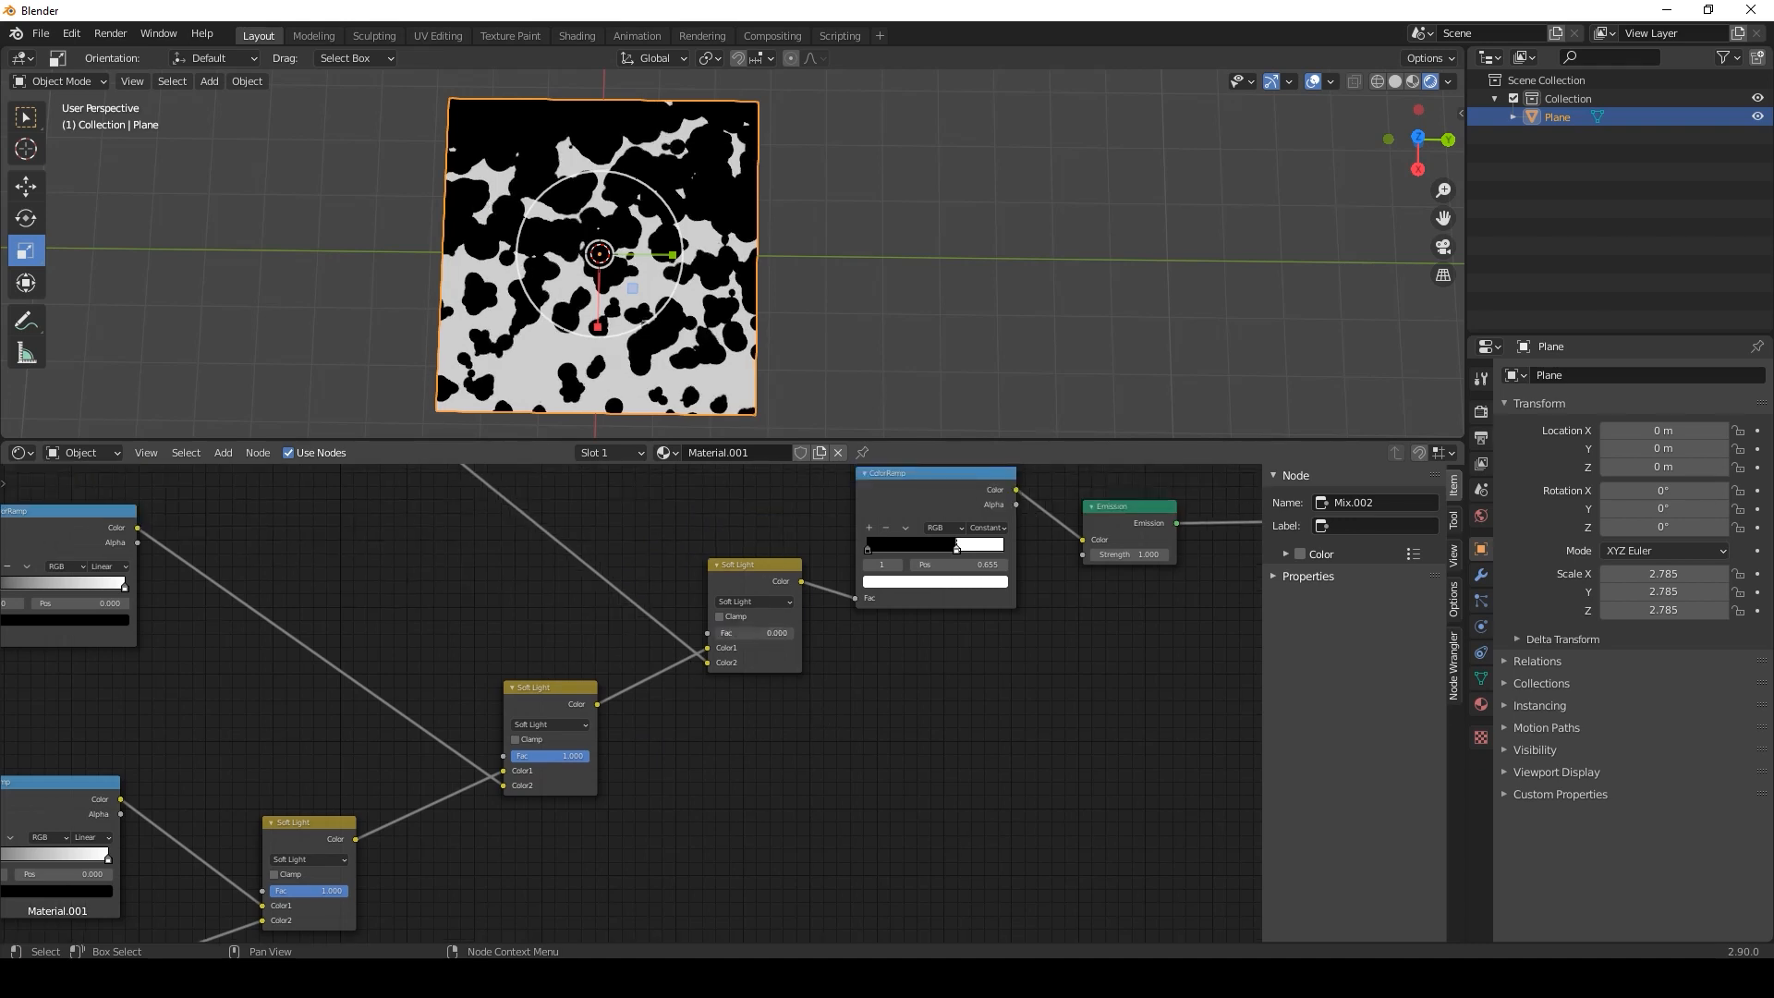
left_click_drag(575, 756, 508, 756)
mouse_move(337, 893)
left_mouse_down()
mouse_move(266, 893)
mouse_move(351, 893)
left_mouse_up()
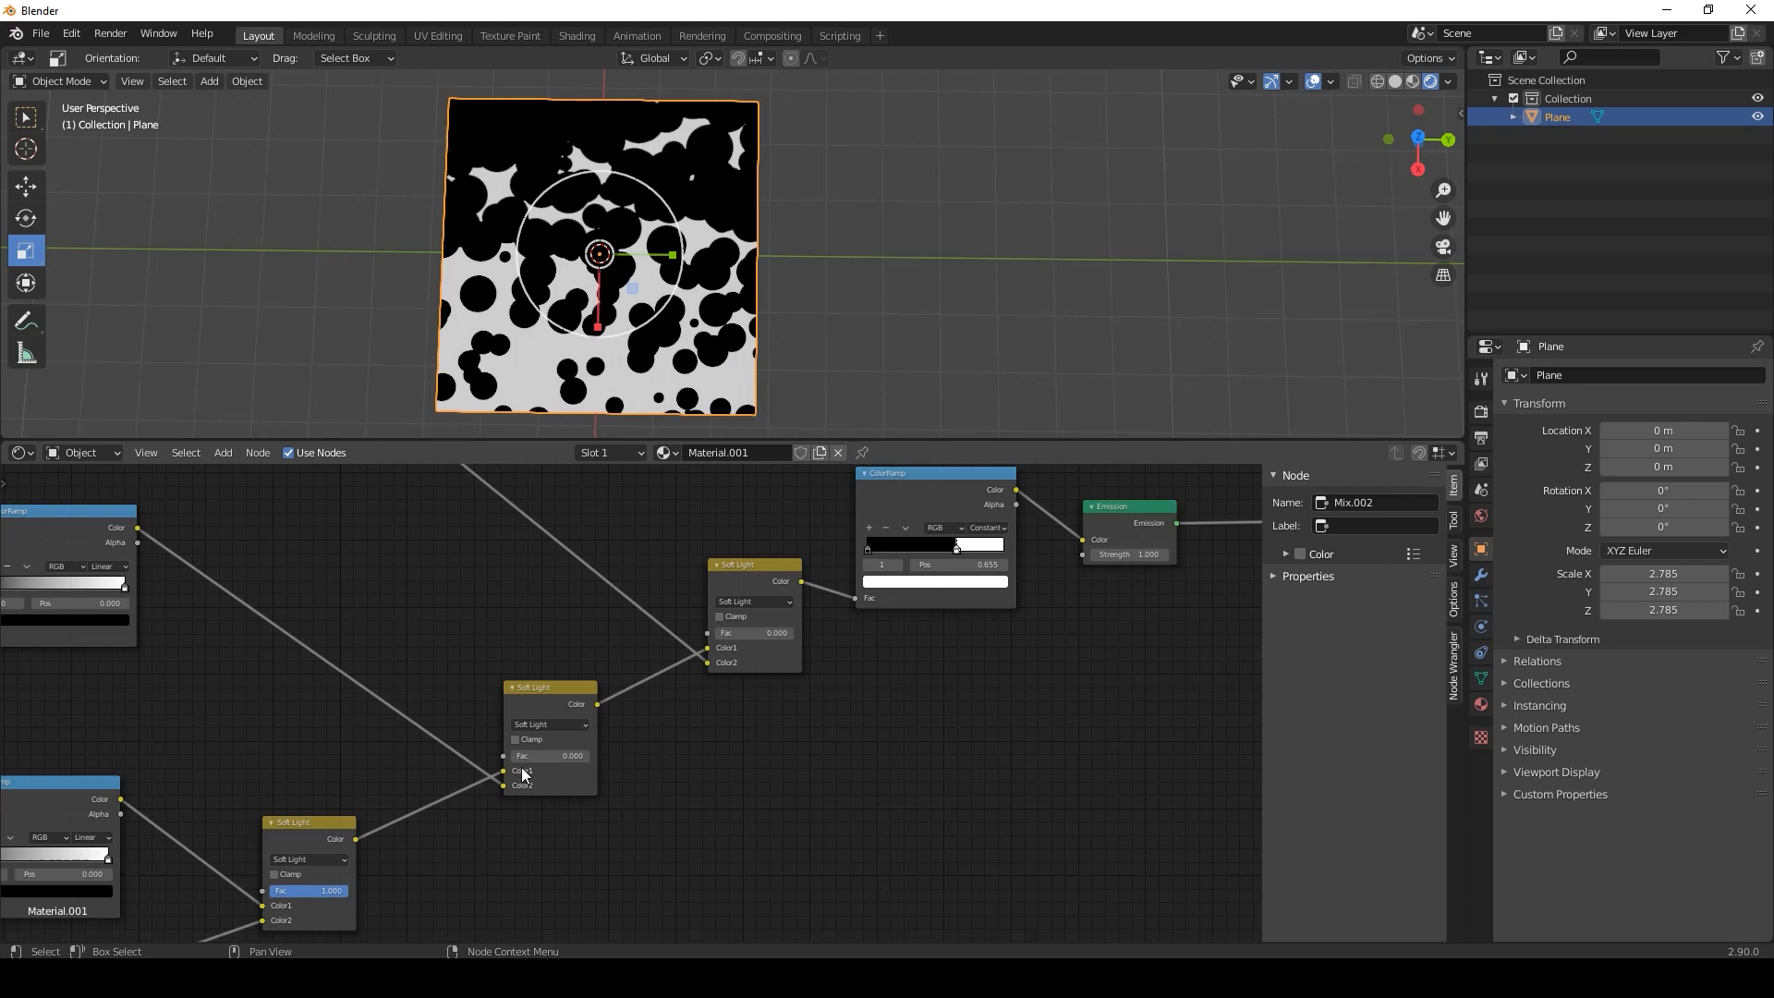
left_click_drag(523, 757, 591, 757)
left_click_drag(730, 633, 780, 633)
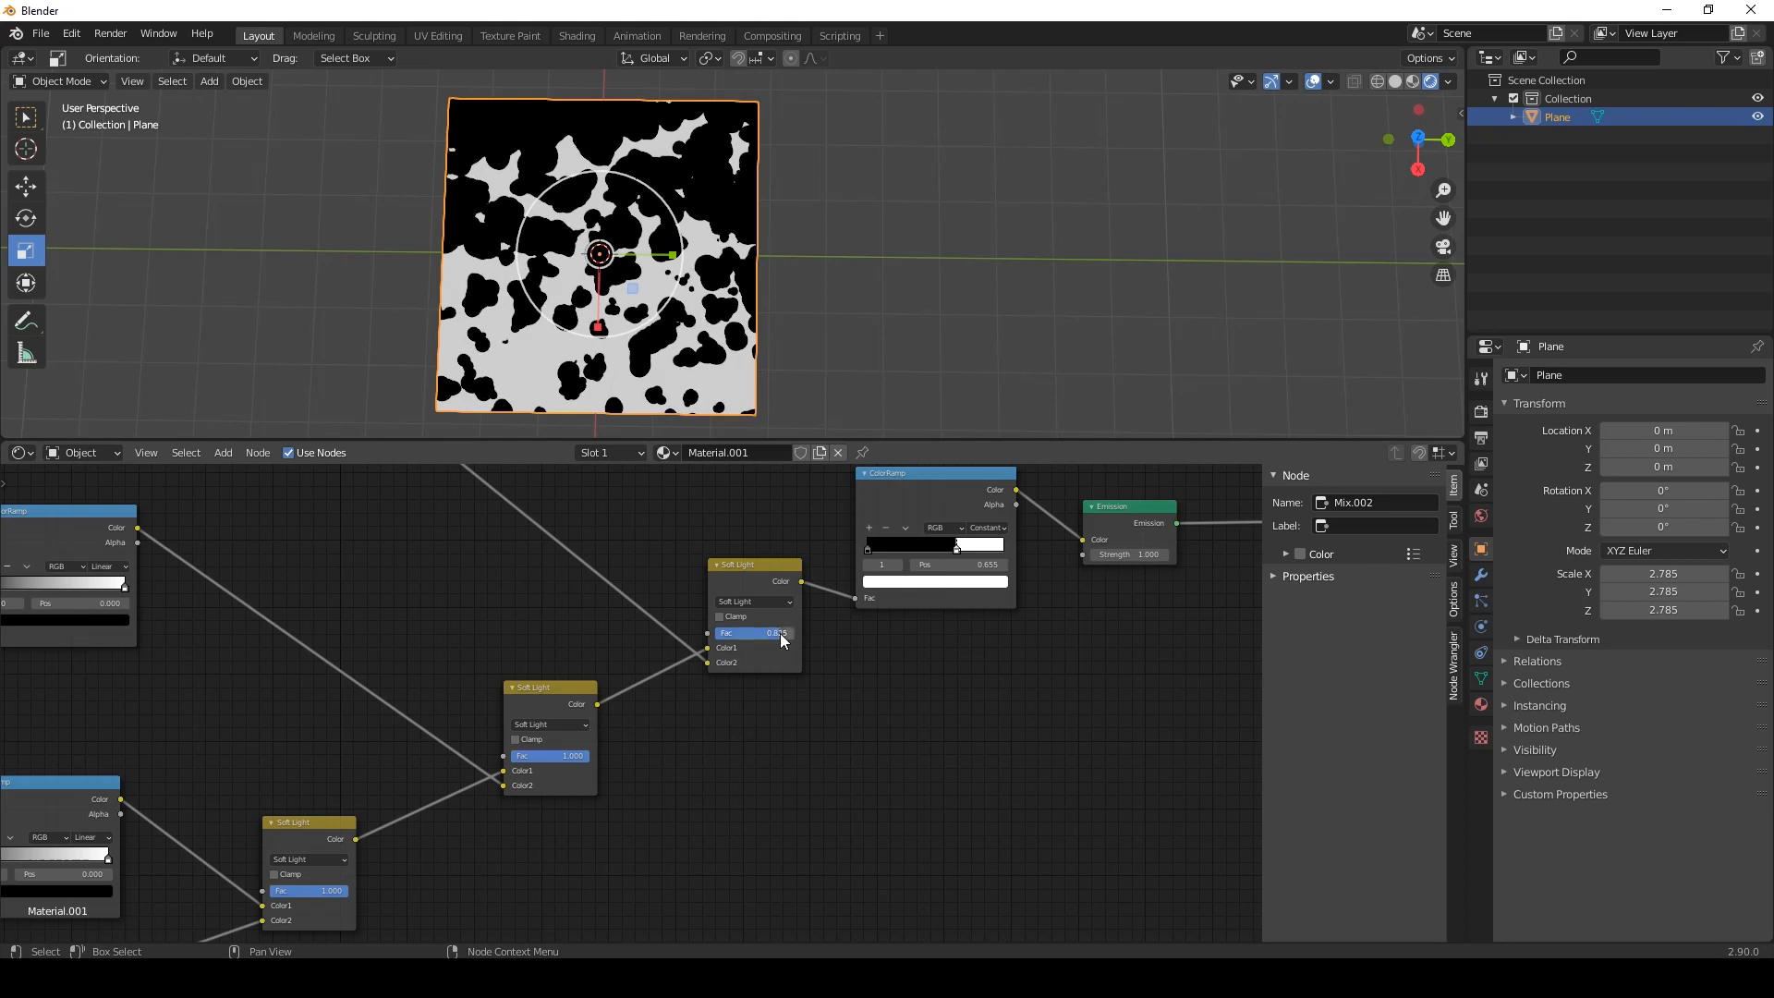
Change the first Soft Light node, which blends in the Gradient Texture, to Mix mode and lower its Fac.
middle_click_drag(629, 828, 855, 627)
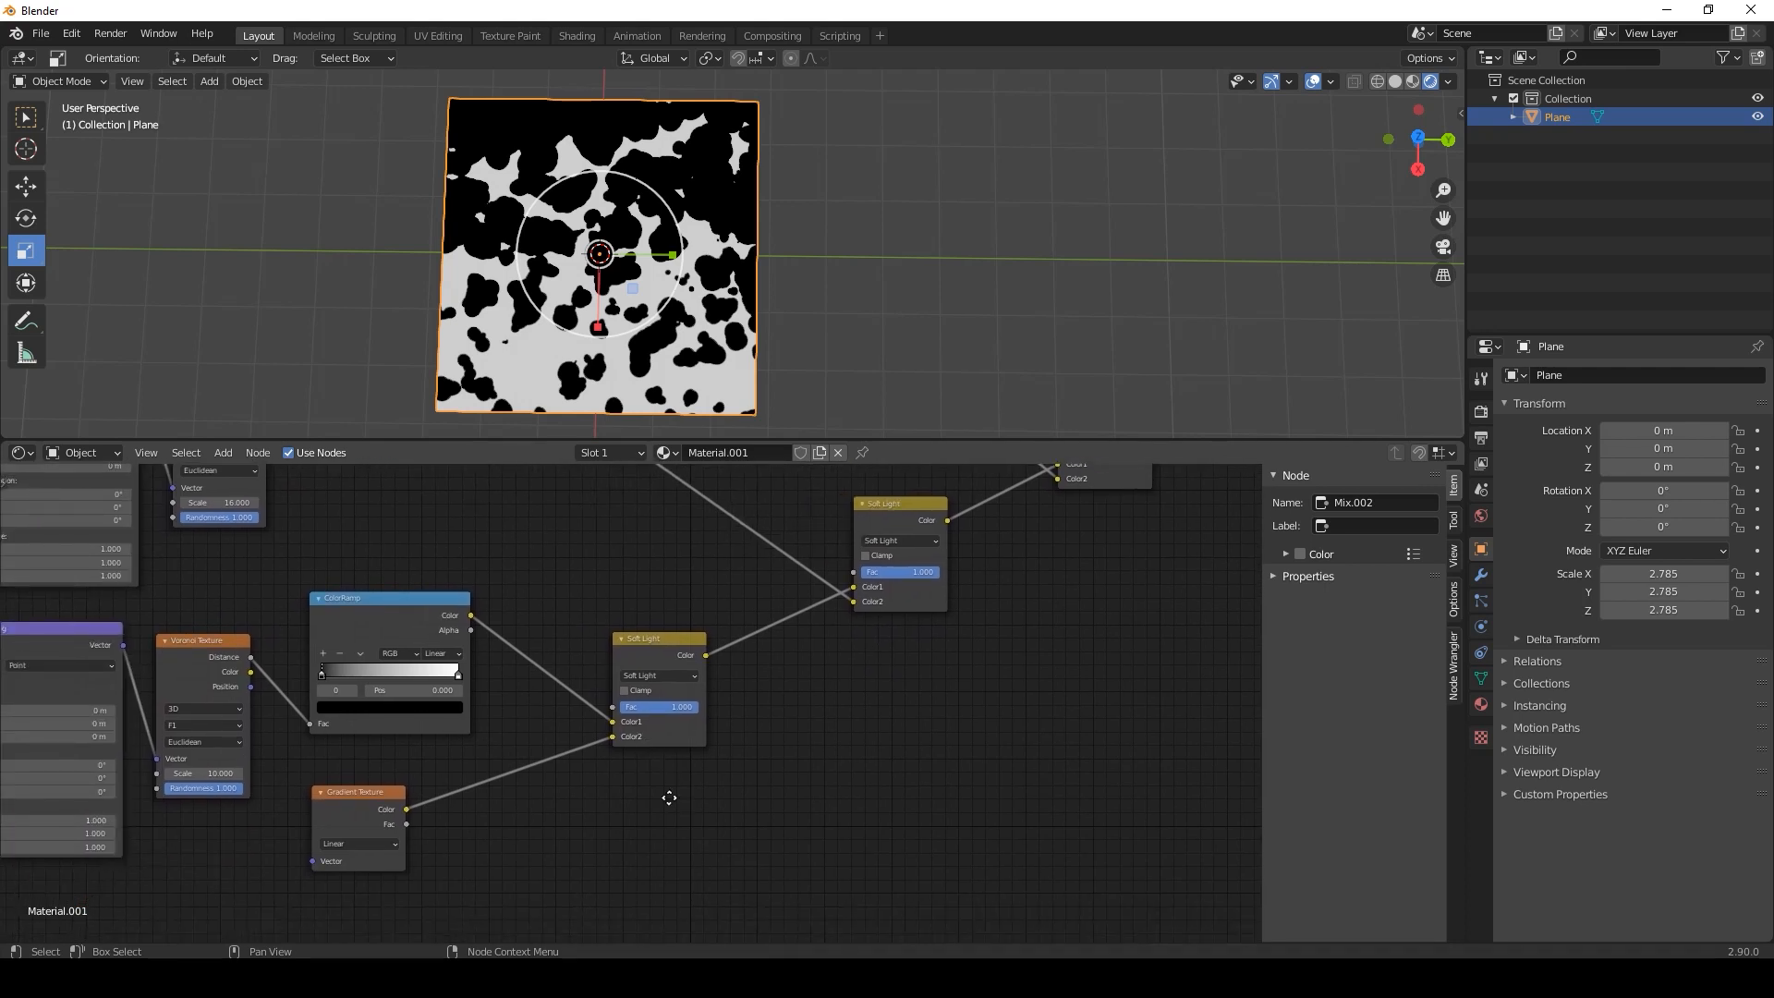
left_click(630, 664)
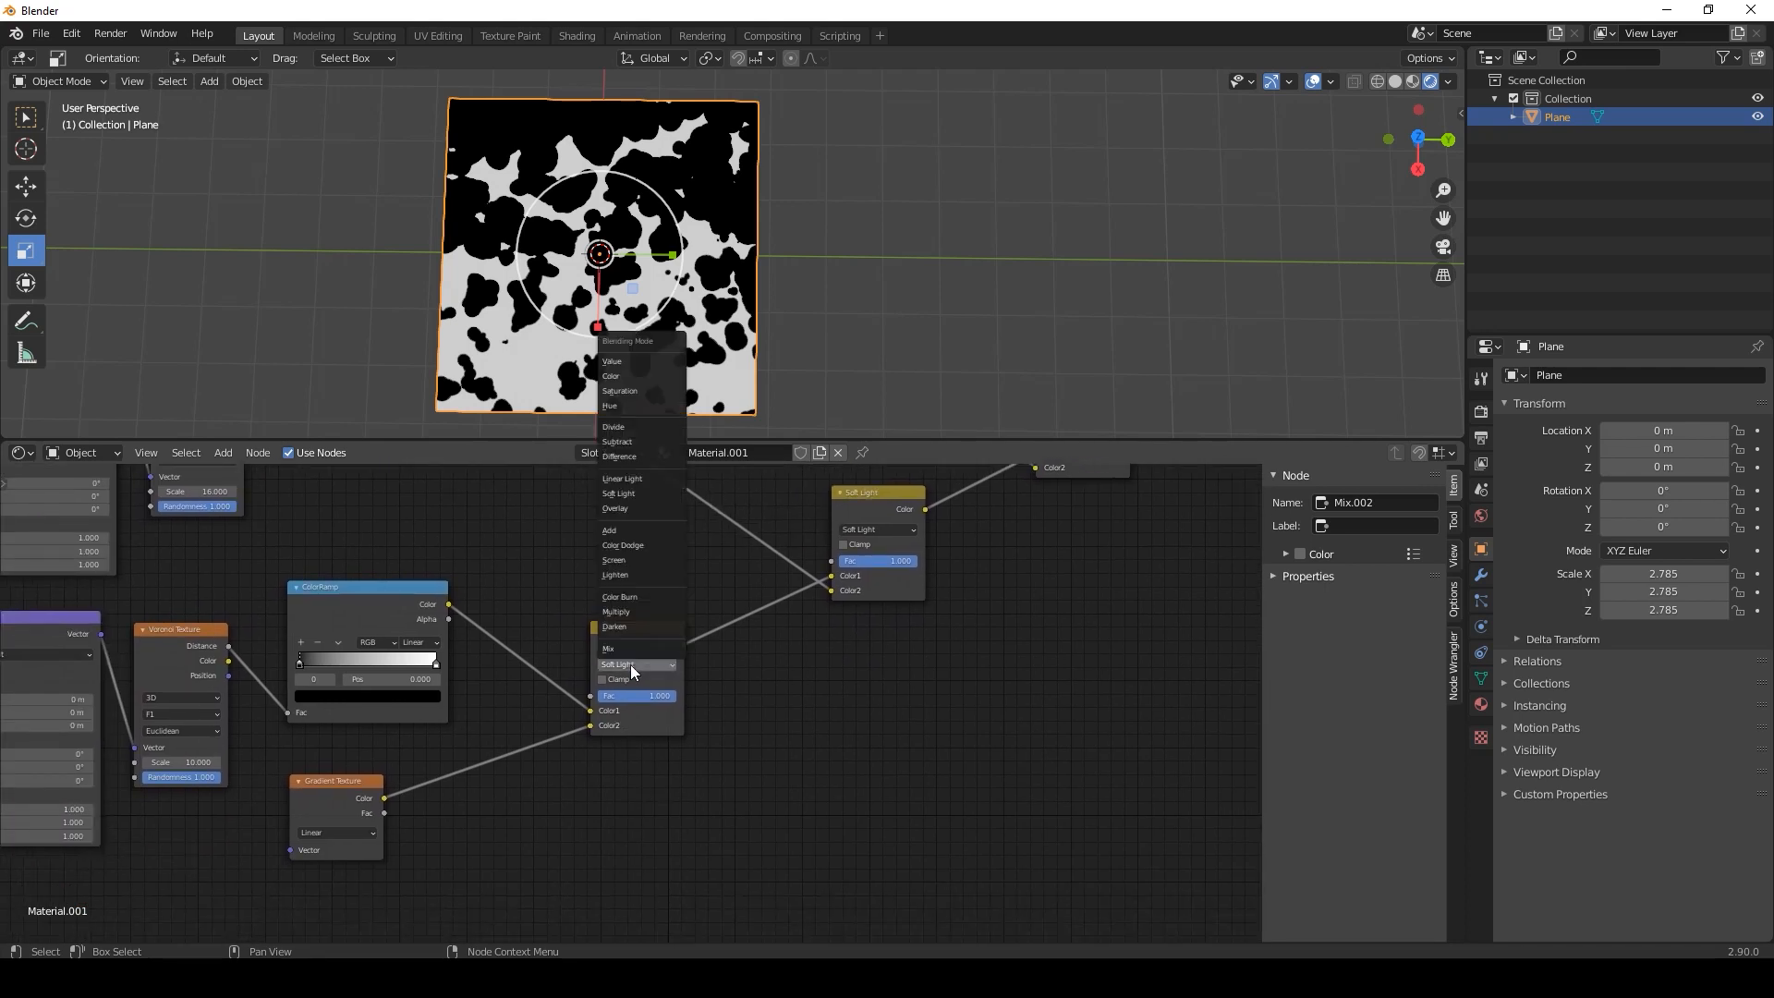
left_click(632, 649)
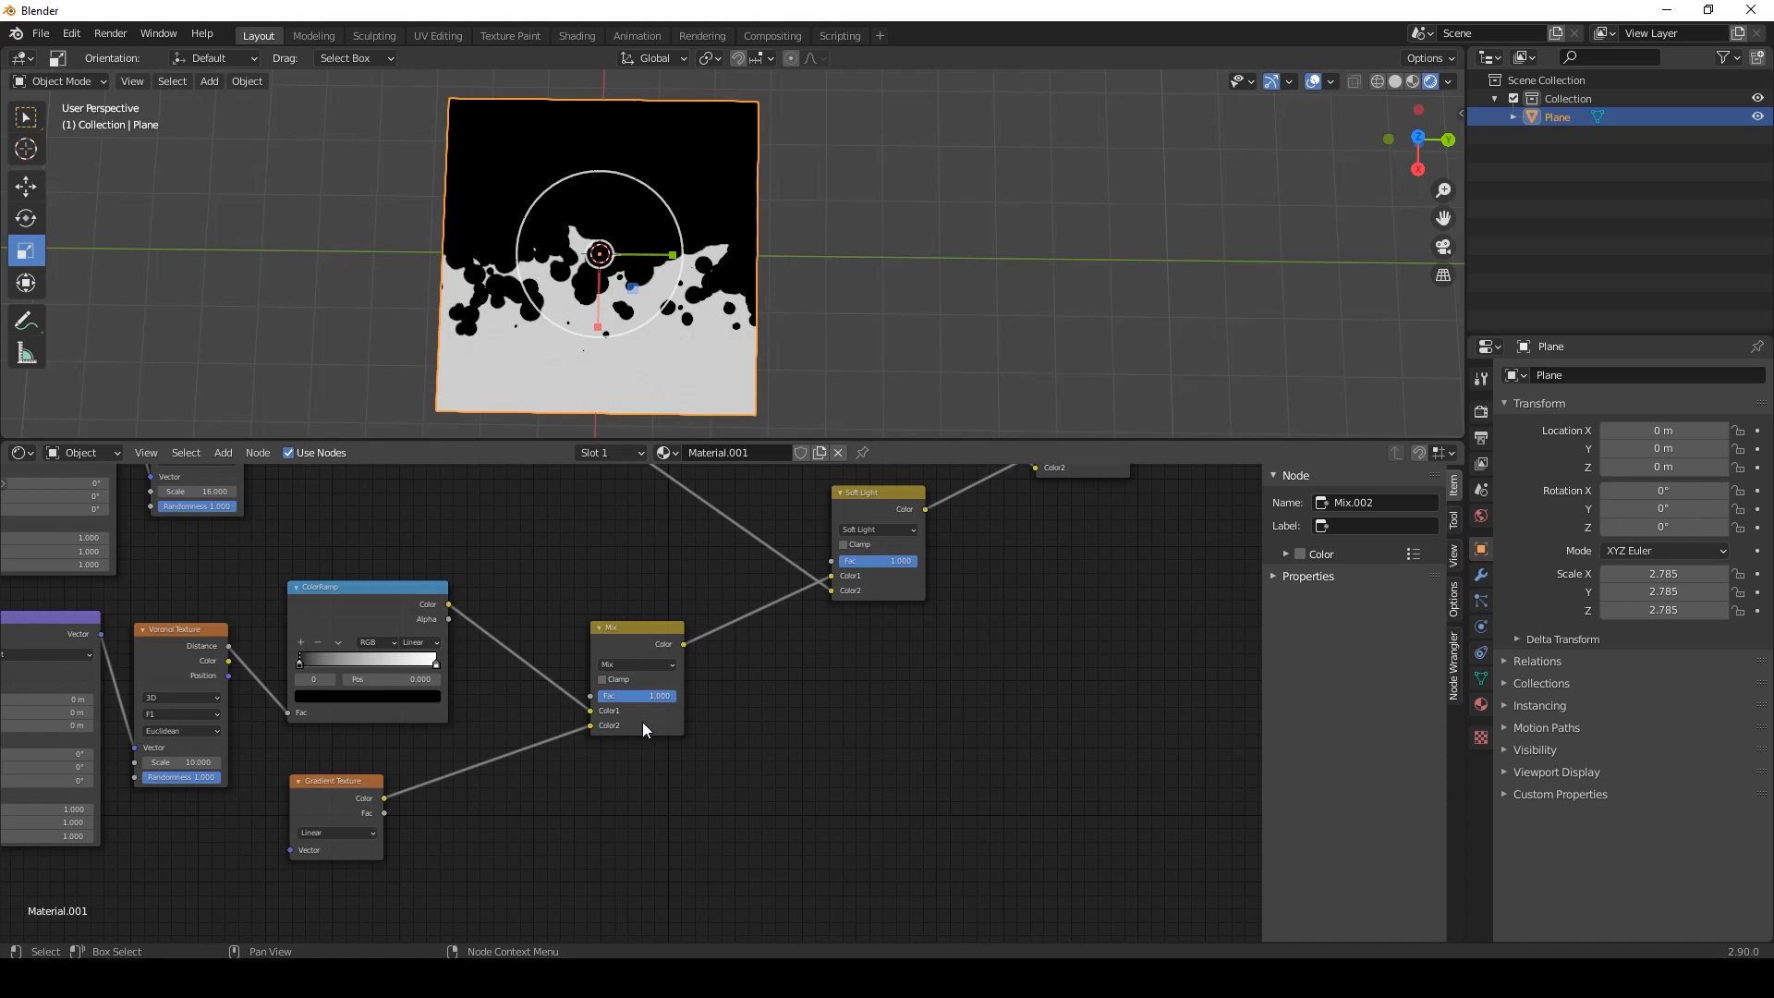
mouse_move(662, 698)
left_mouse_down()
mouse_move(608, 698)
mouse_move(643, 699)
left_mouse_up()
Move the Material Output node farther from Emission and add a Transparent BSDF node below Emission.
middle_click_drag(1072, 674, 843, 795)
scroll(884, 771, "down", 4)
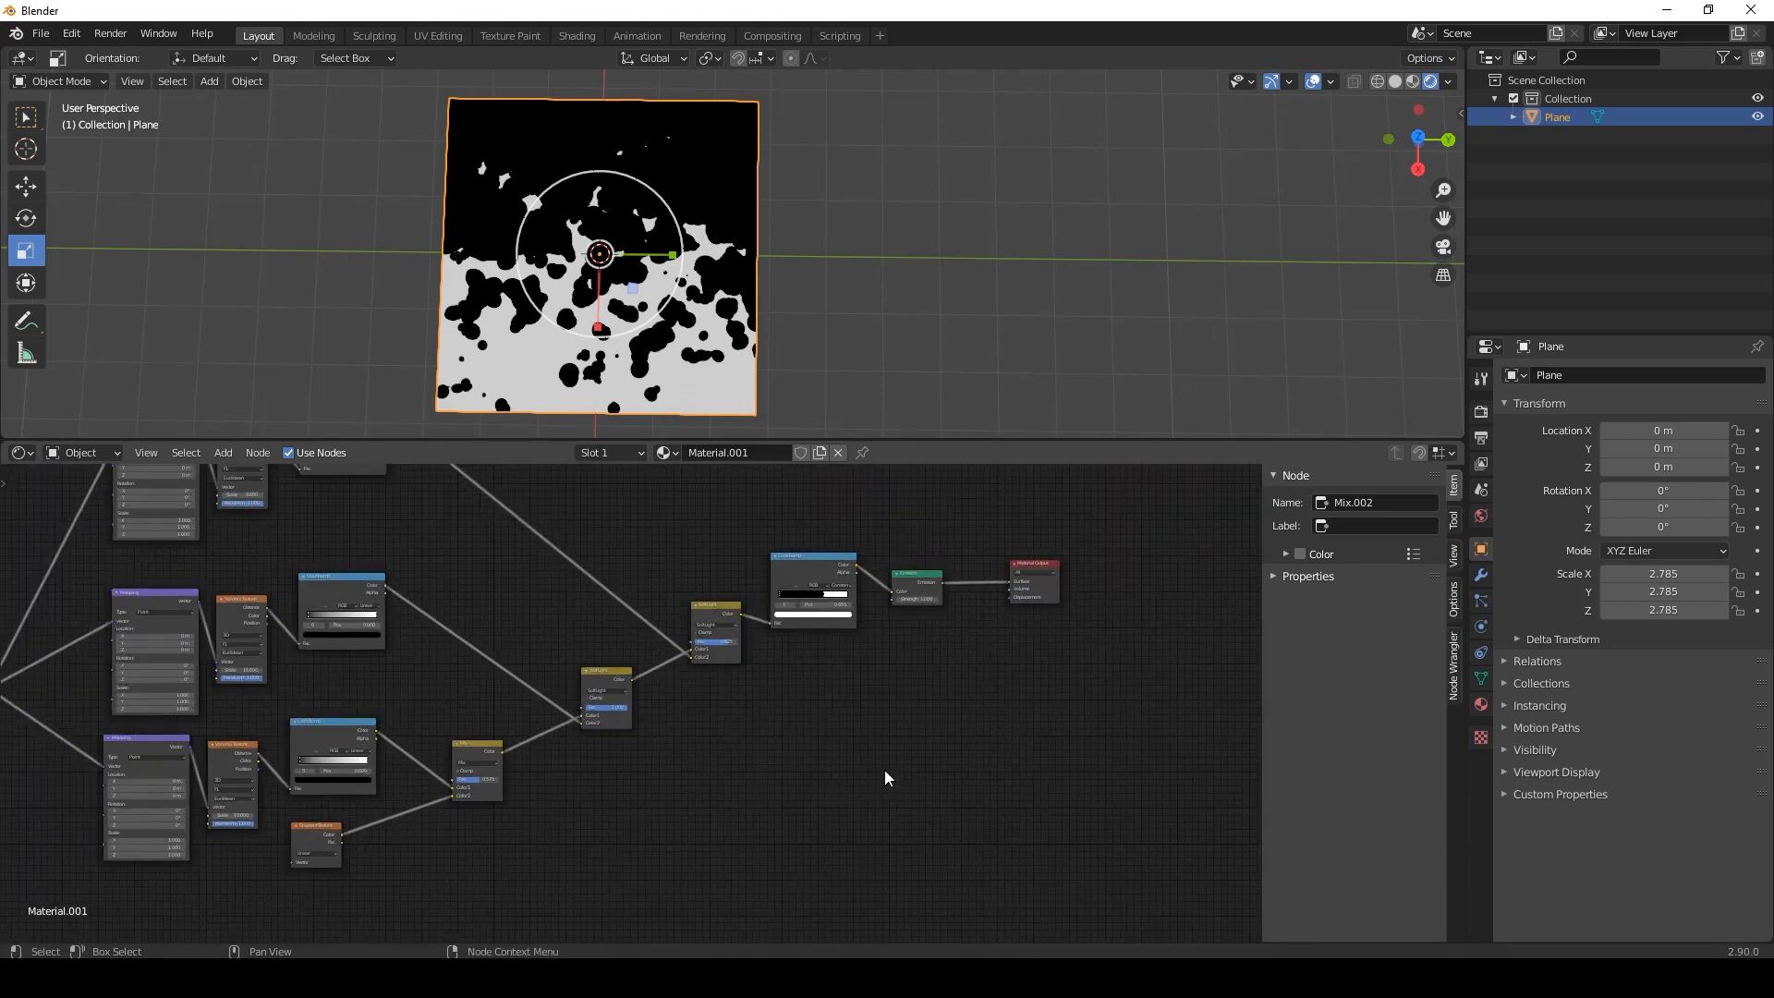
middle_click_drag(410, 675, 560, 719)
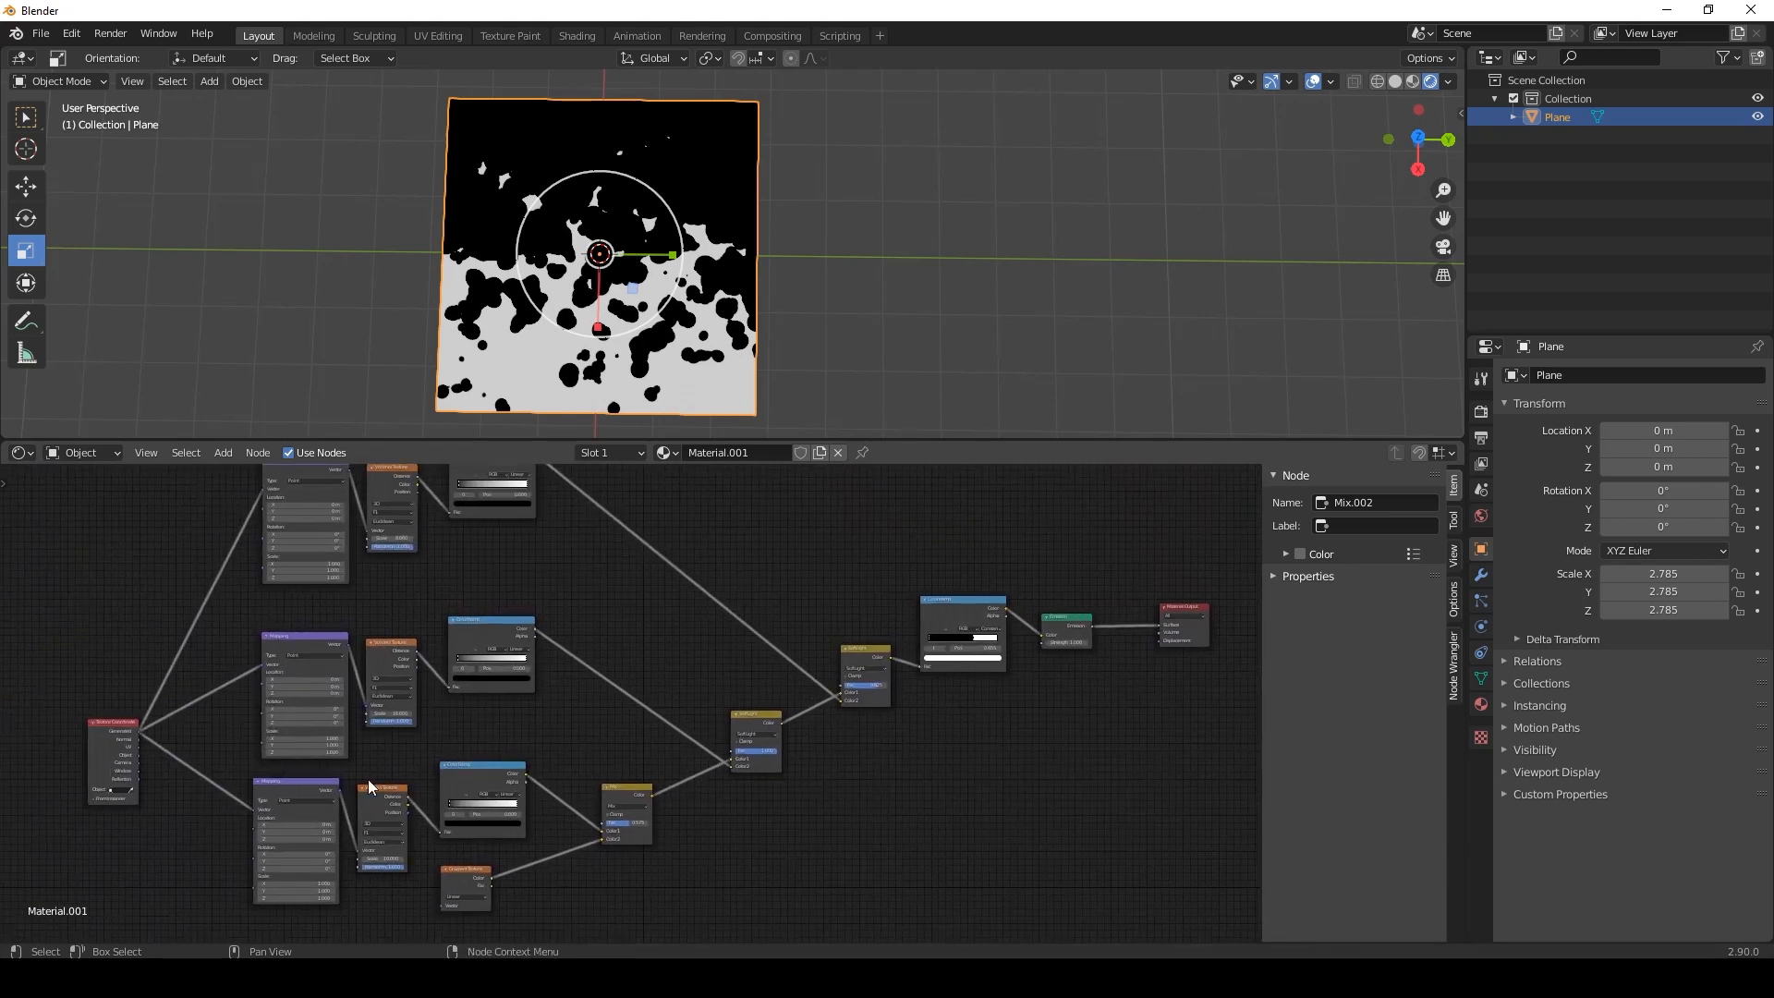
middle_click_drag(894, 697, 493, 757)
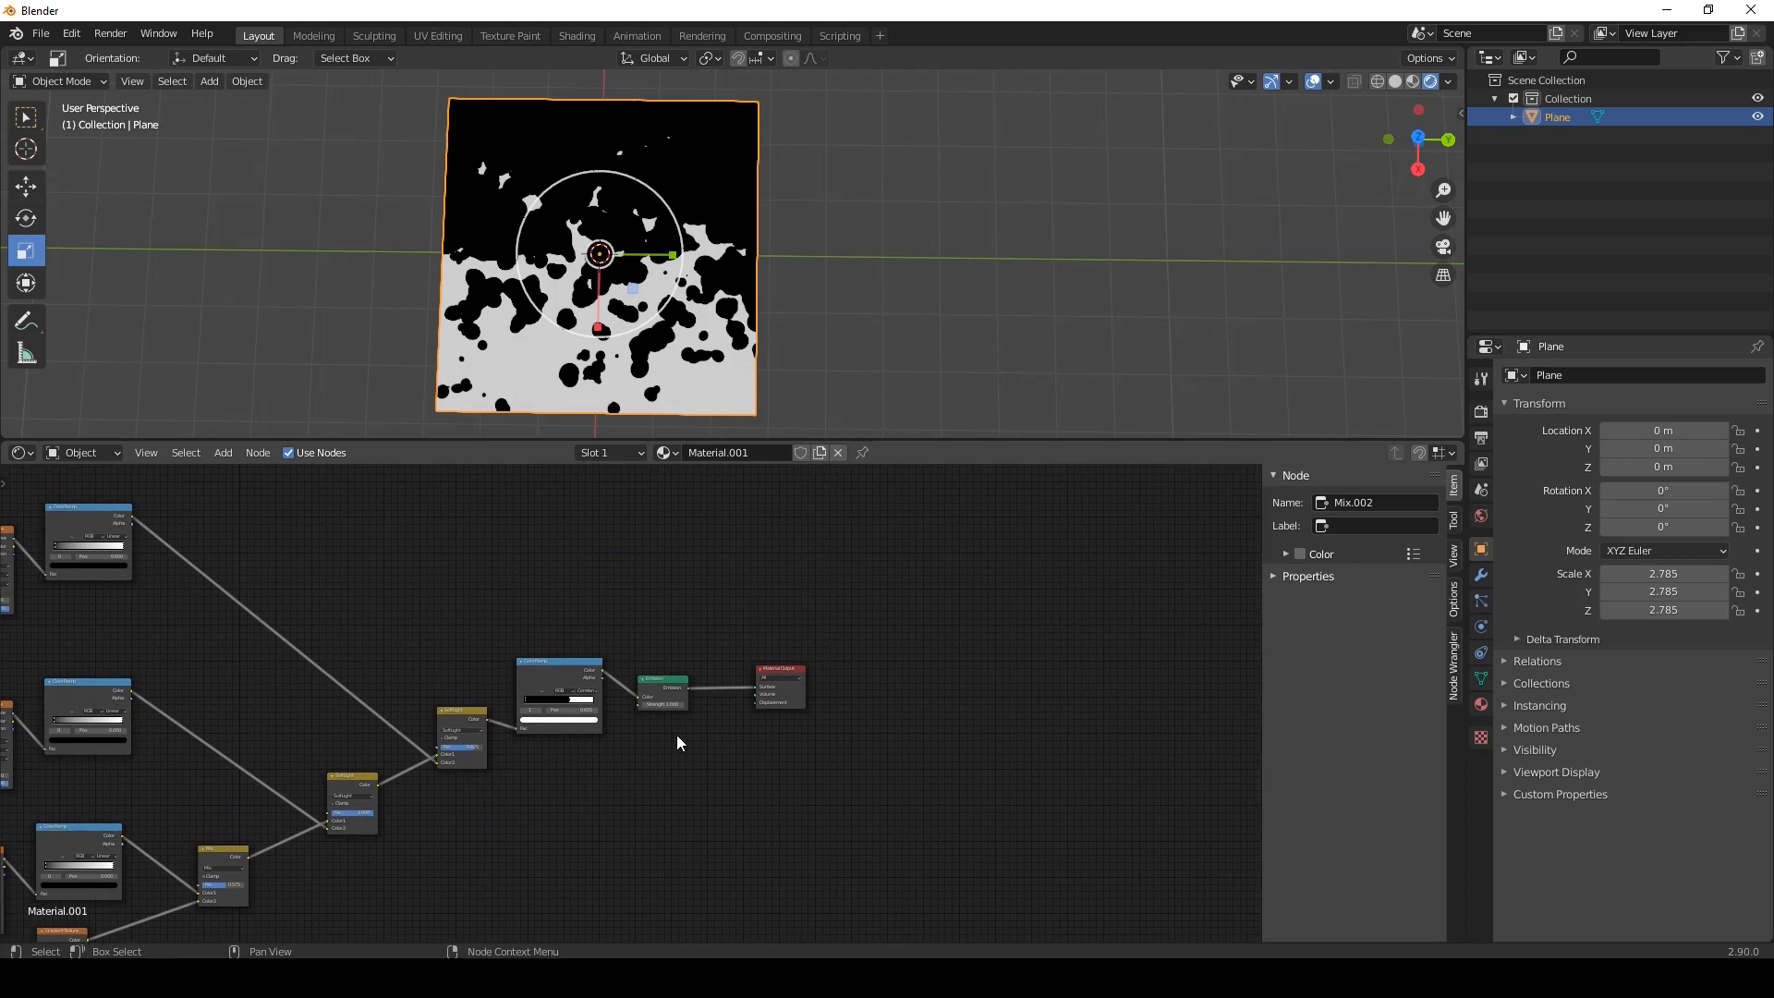
scroll(676, 735, "up", 6)
scroll(676, 734, "up", 2)
left_click_drag(939, 628, 1165, 616)
key("shift+a")
mouse_move(635, 755)
mouse_move(619, 723)
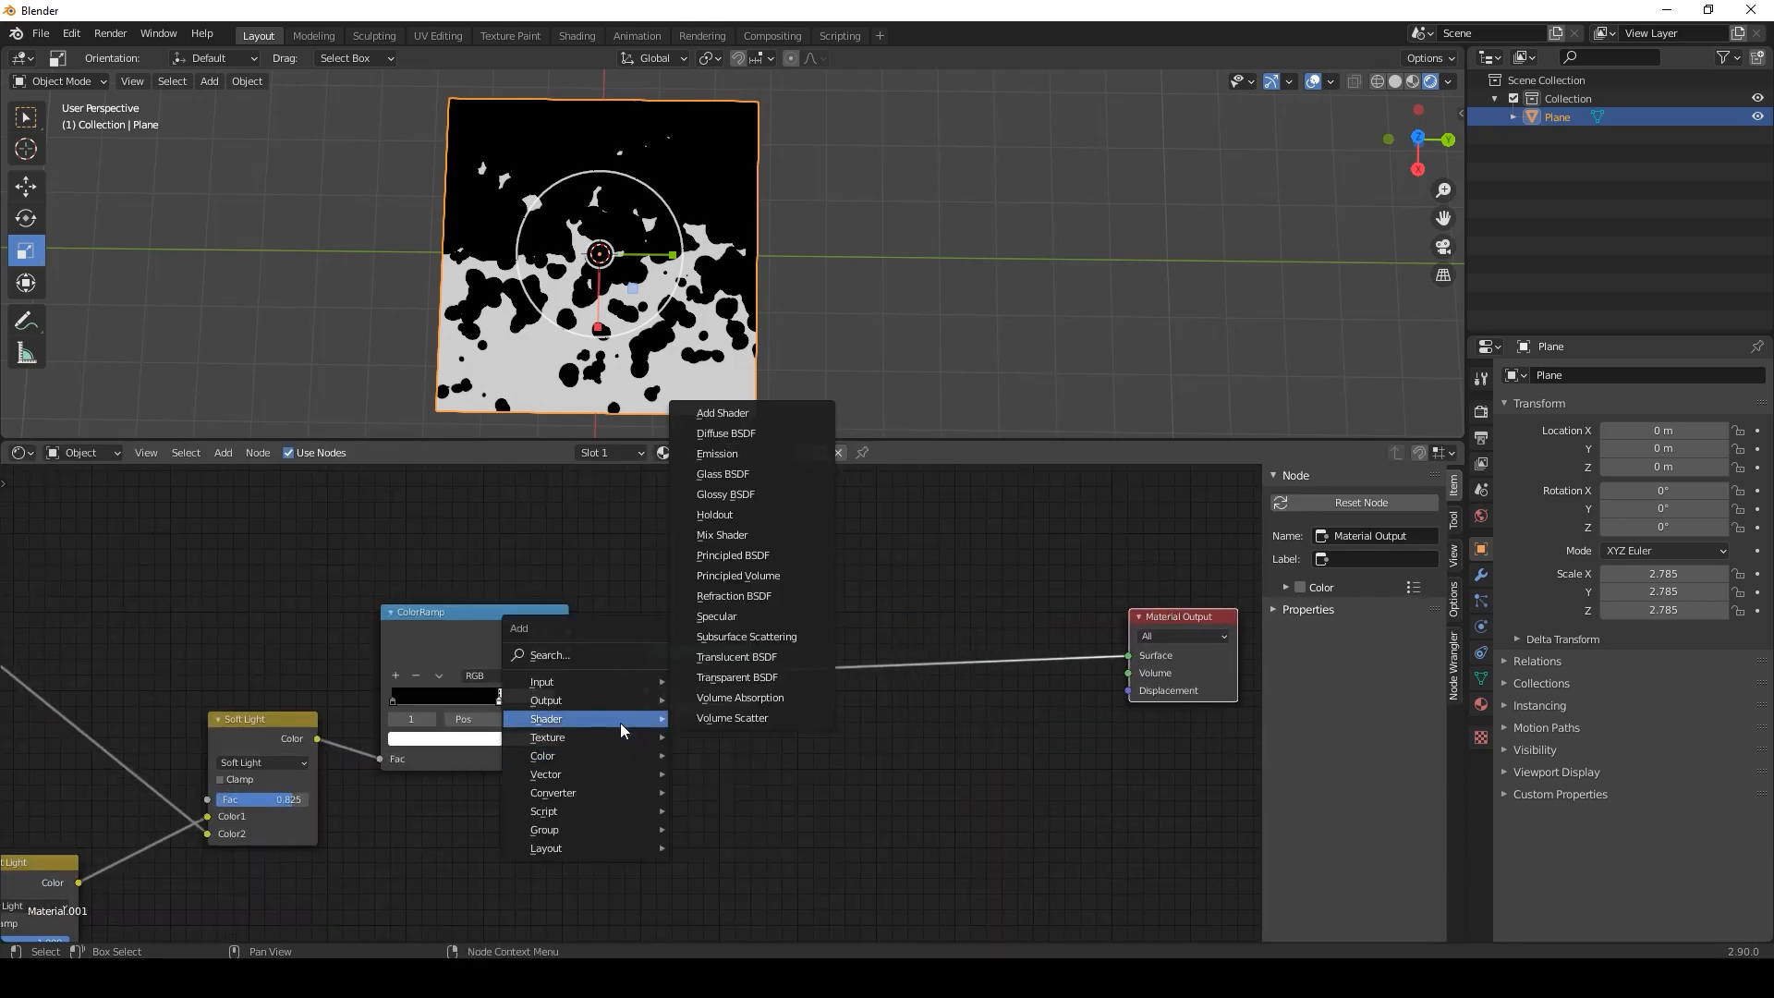
left_click(736, 678)
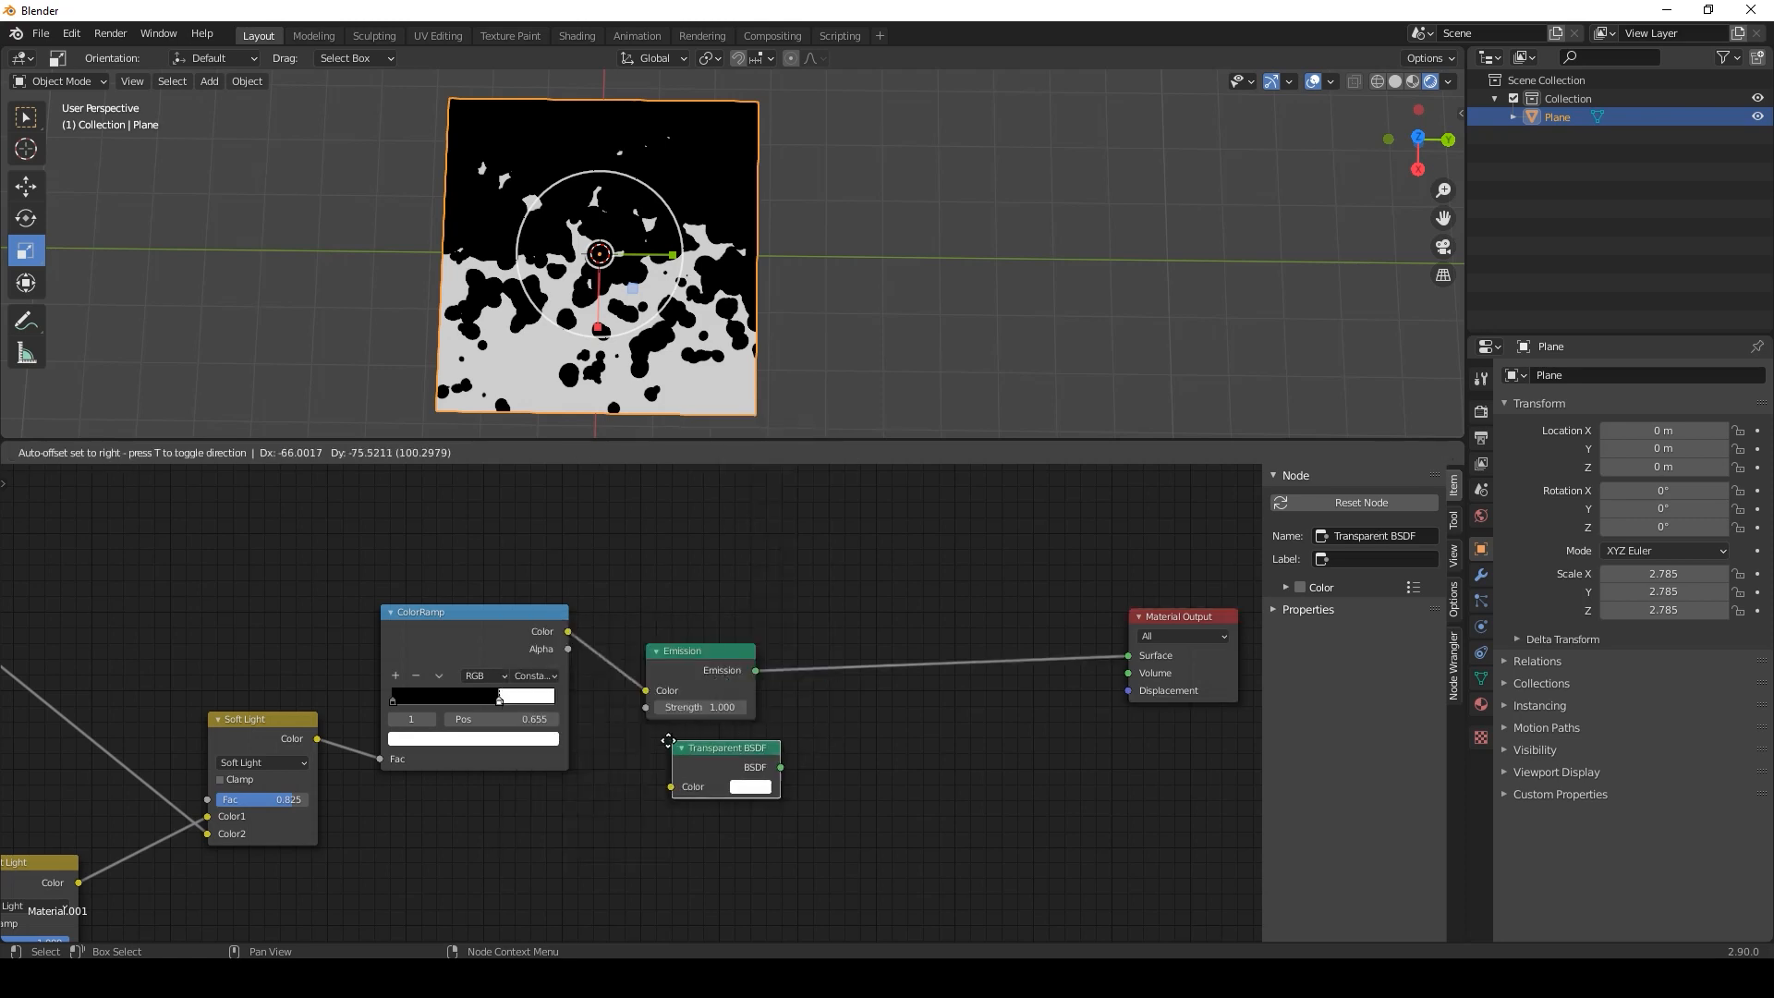
left_click(716, 712)
Insert a Mix Shader between Emission and Material Output, and connect the Transparent BSDF to its second Shader input.
key("shift+a")
mouse_move(797, 726)
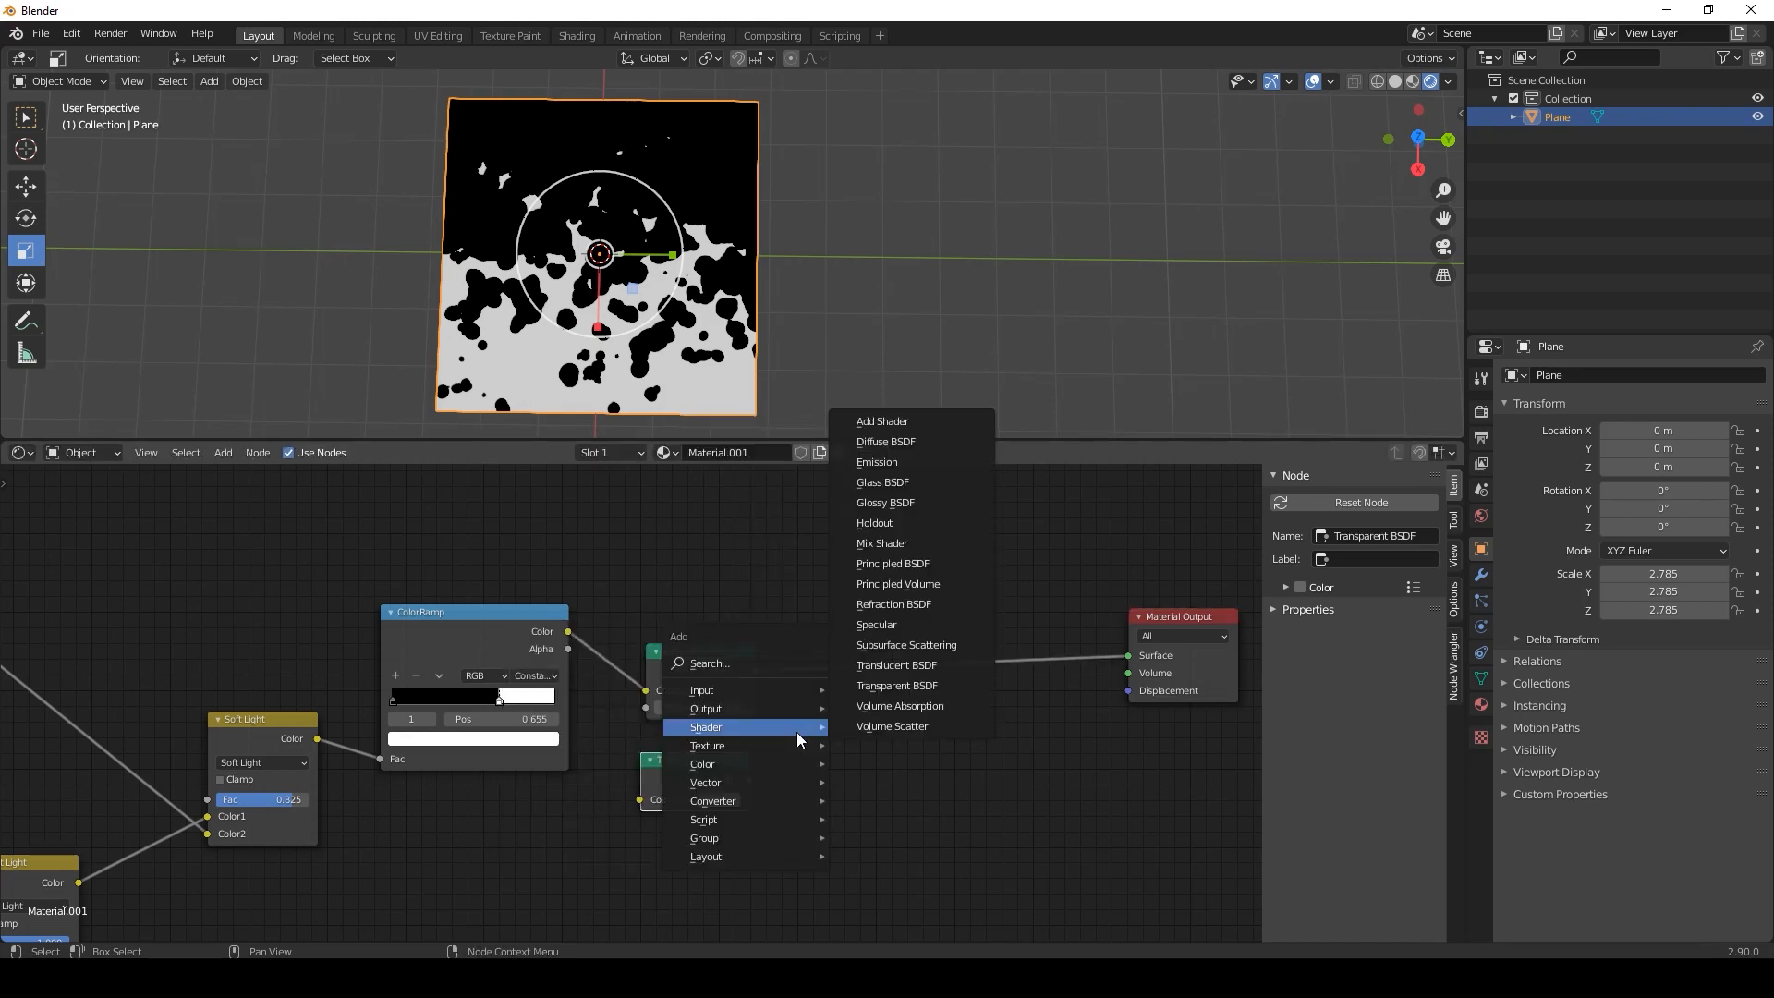
left_click(892, 543)
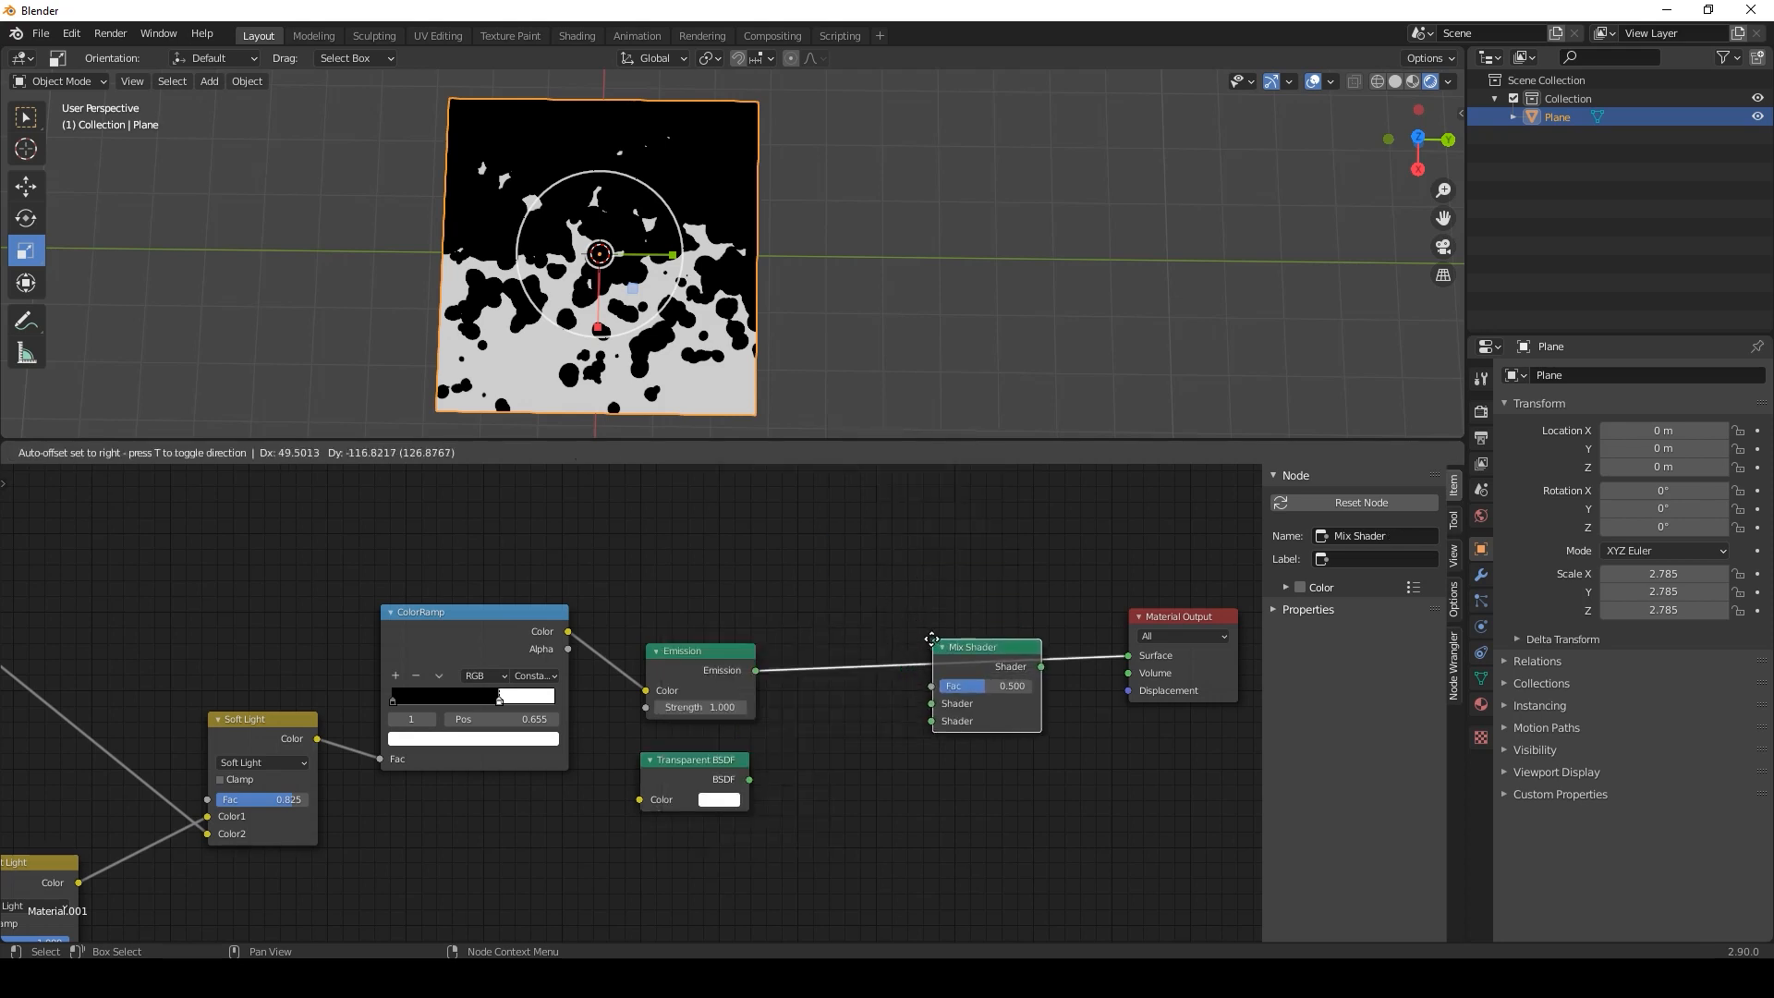
left_click(932, 638)
left_click_drag(749, 781, 930, 720)
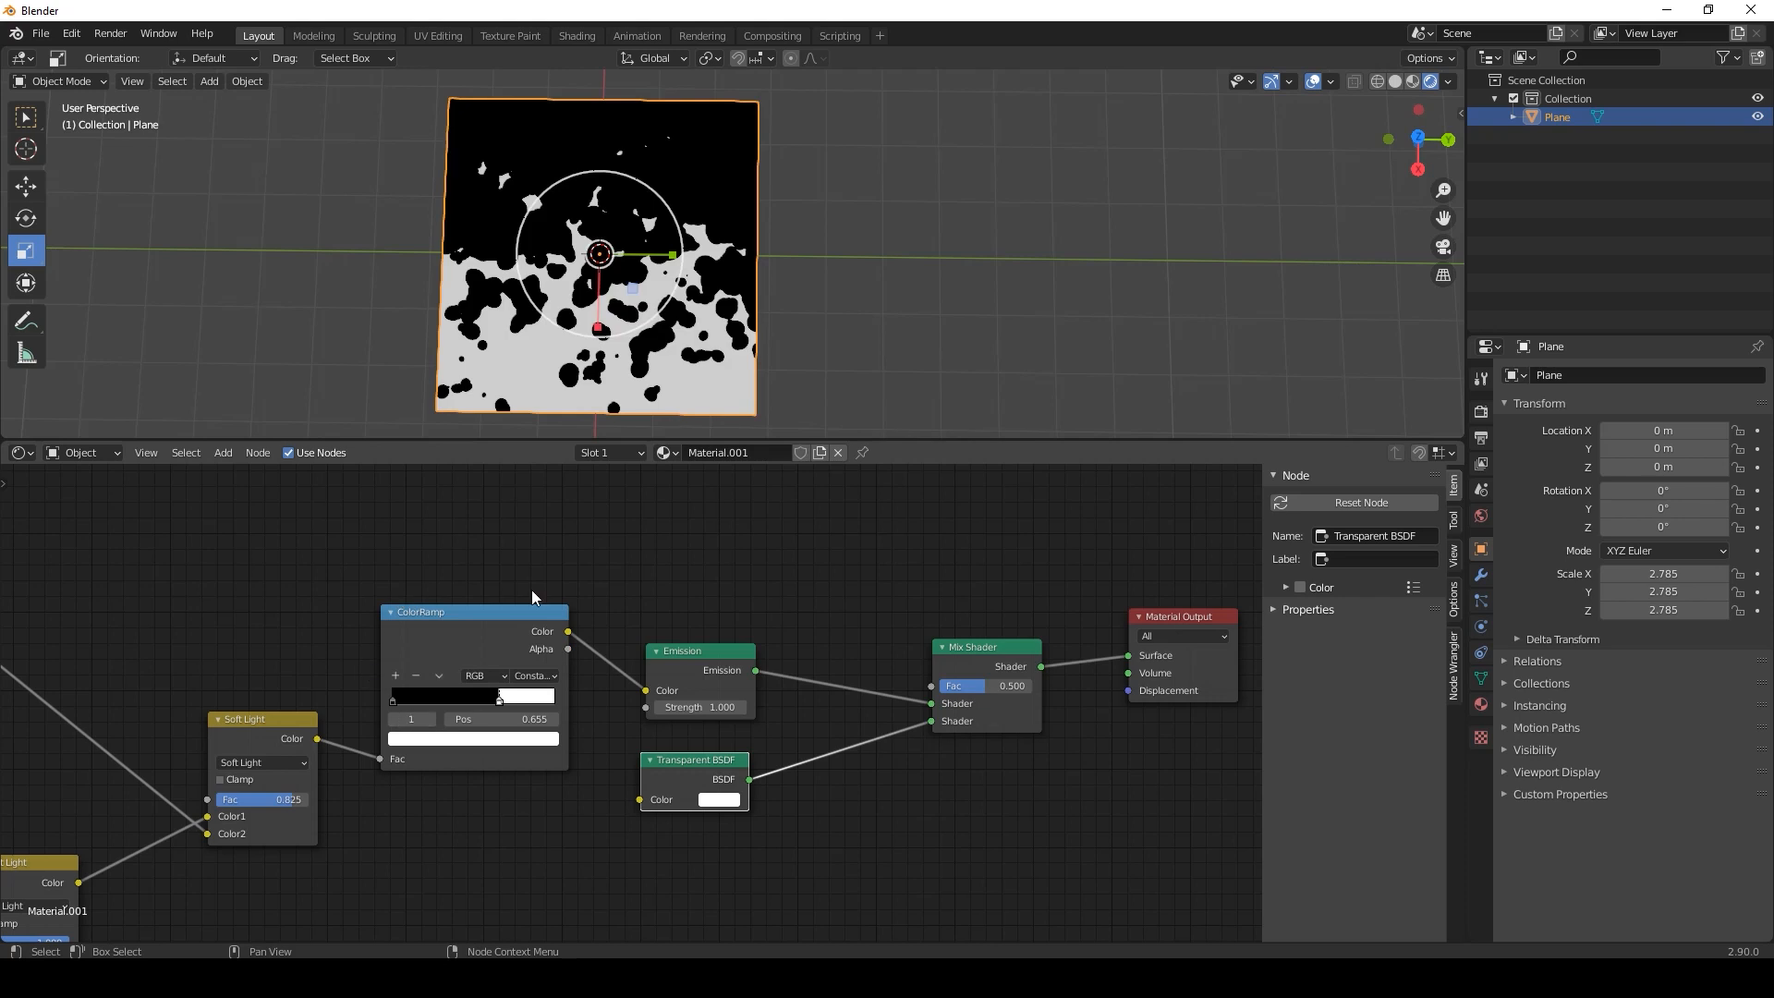
Reroute the constant ColorRamp's Color output from the Emission Color to the Mix Shader's Fac, and raise the ColorRamp node in the layout.
left_click_drag(566, 632, 973, 578)
left_click_drag(647, 689, 535, 831)
left_click_drag(451, 630, 447, 583)
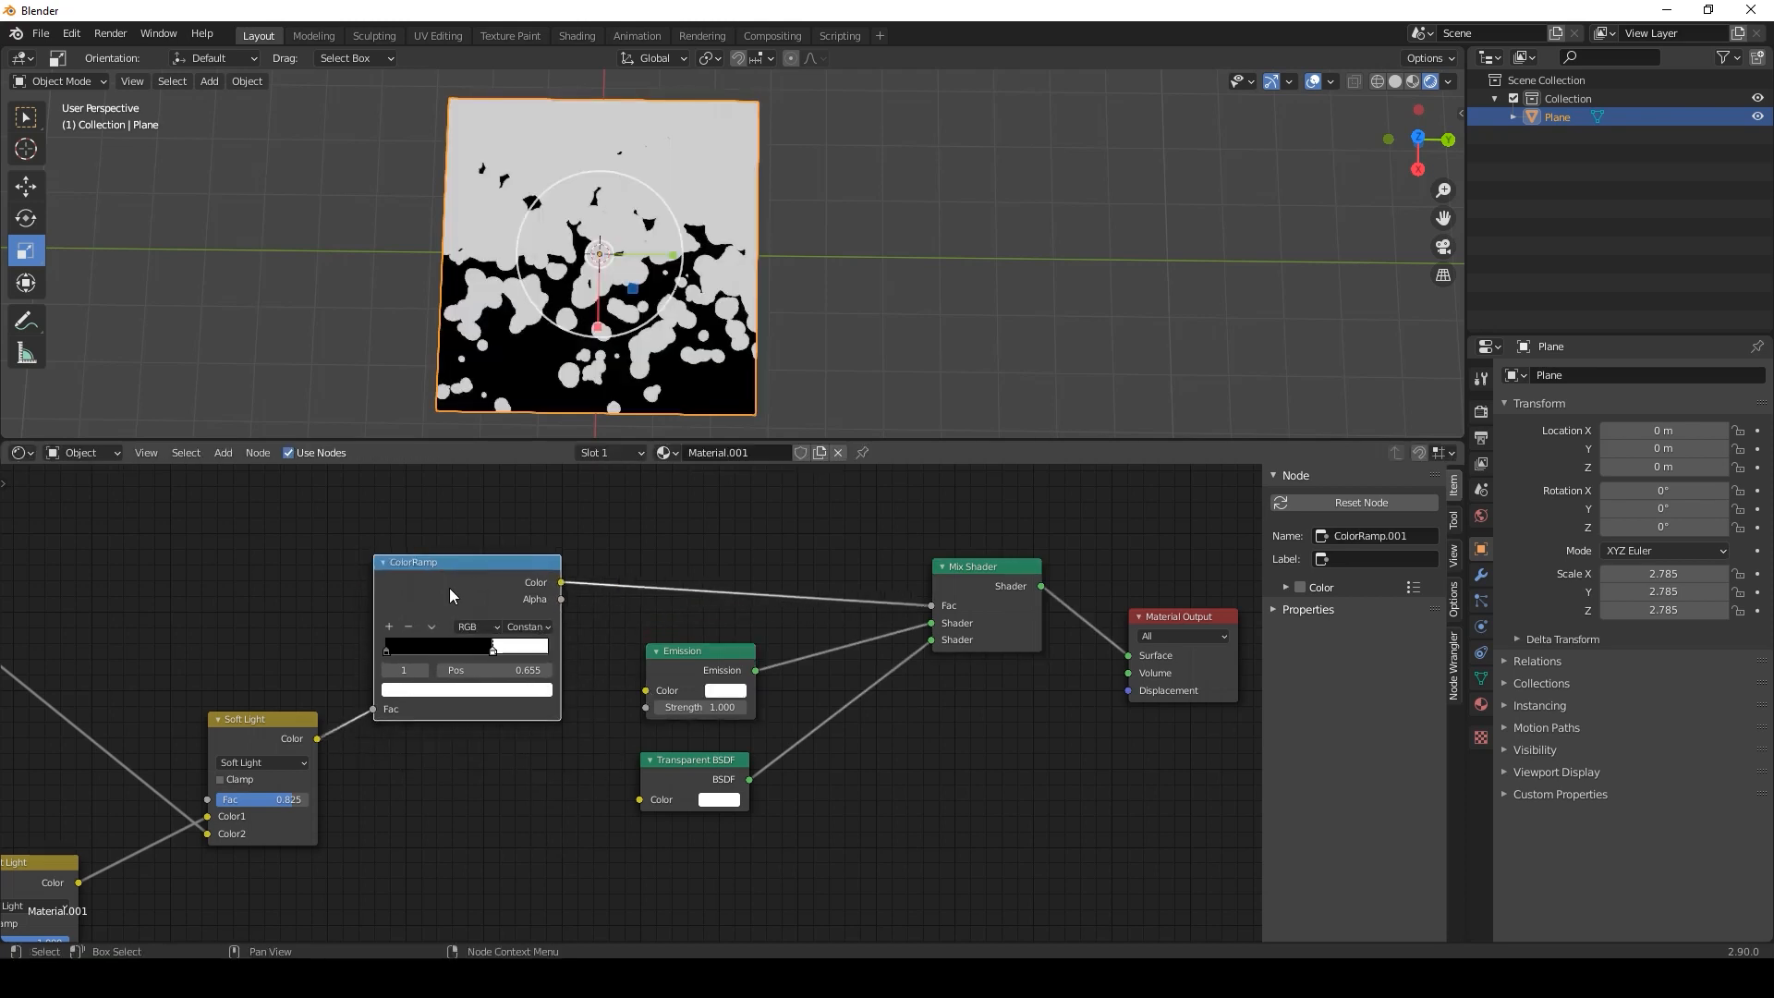
Insert an Invert node between the constant ColorRamp and the Mix Shader's Fac.
key("shift+a")
mouse_move(637, 640)
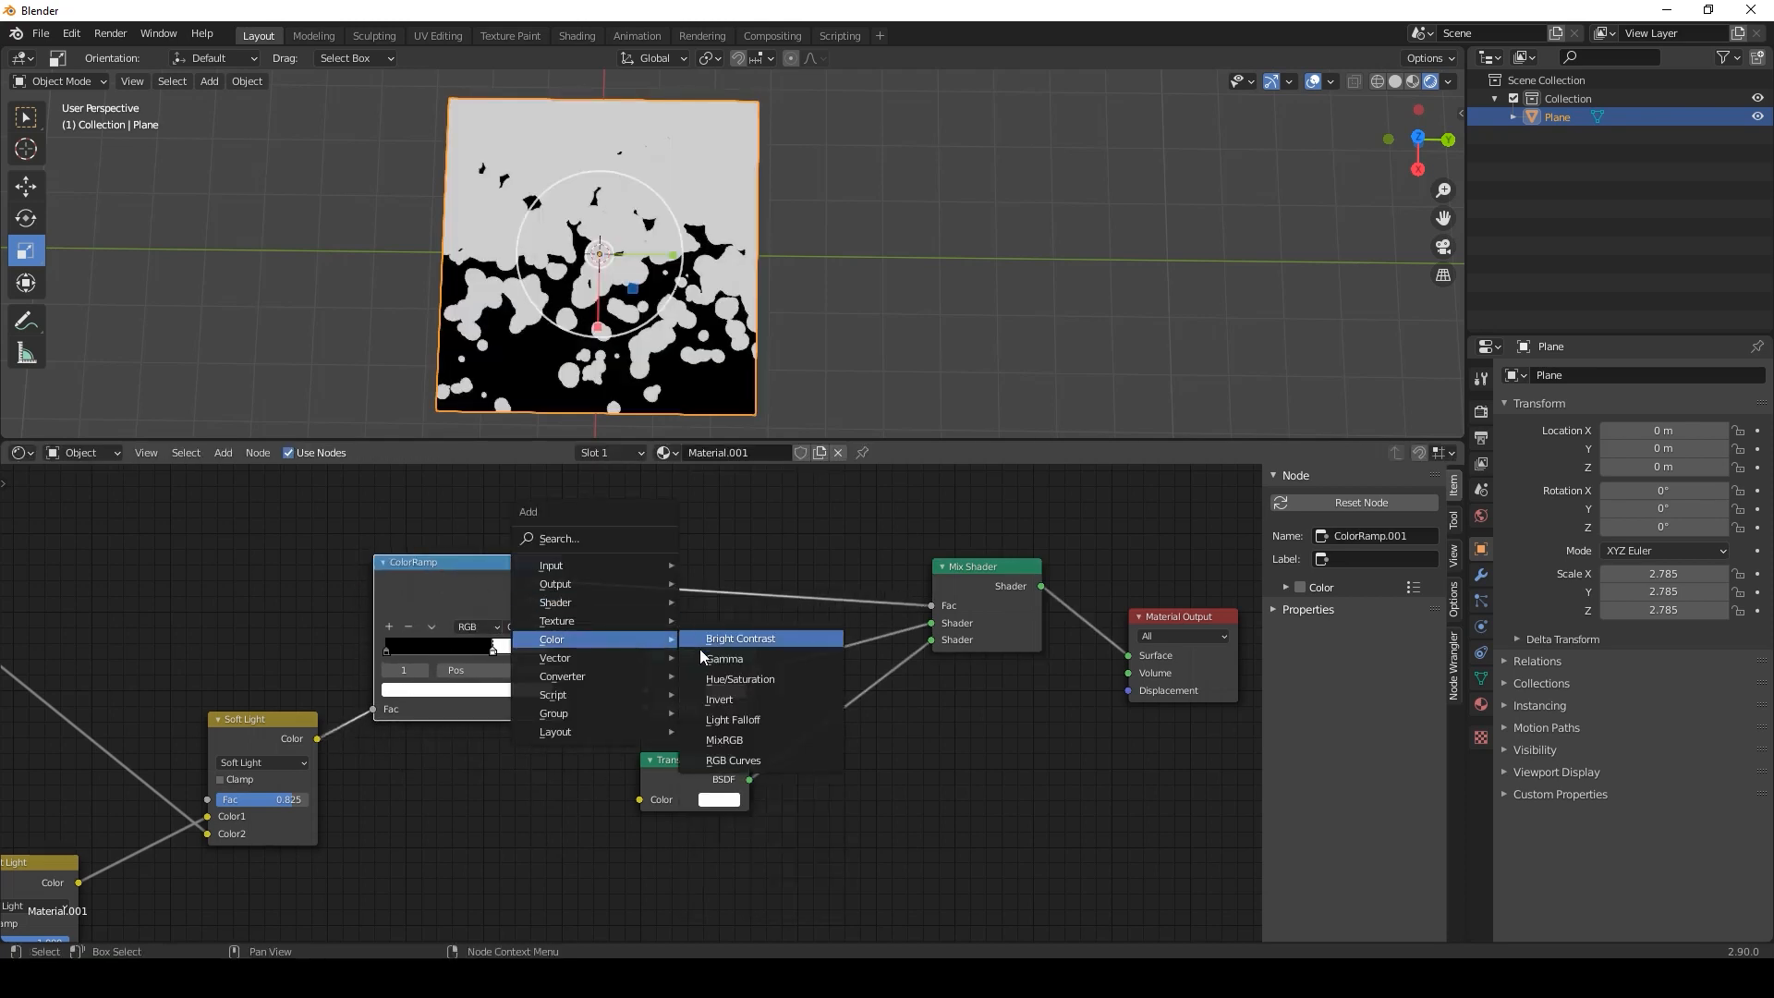
left_click(729, 703)
left_click(619, 527)
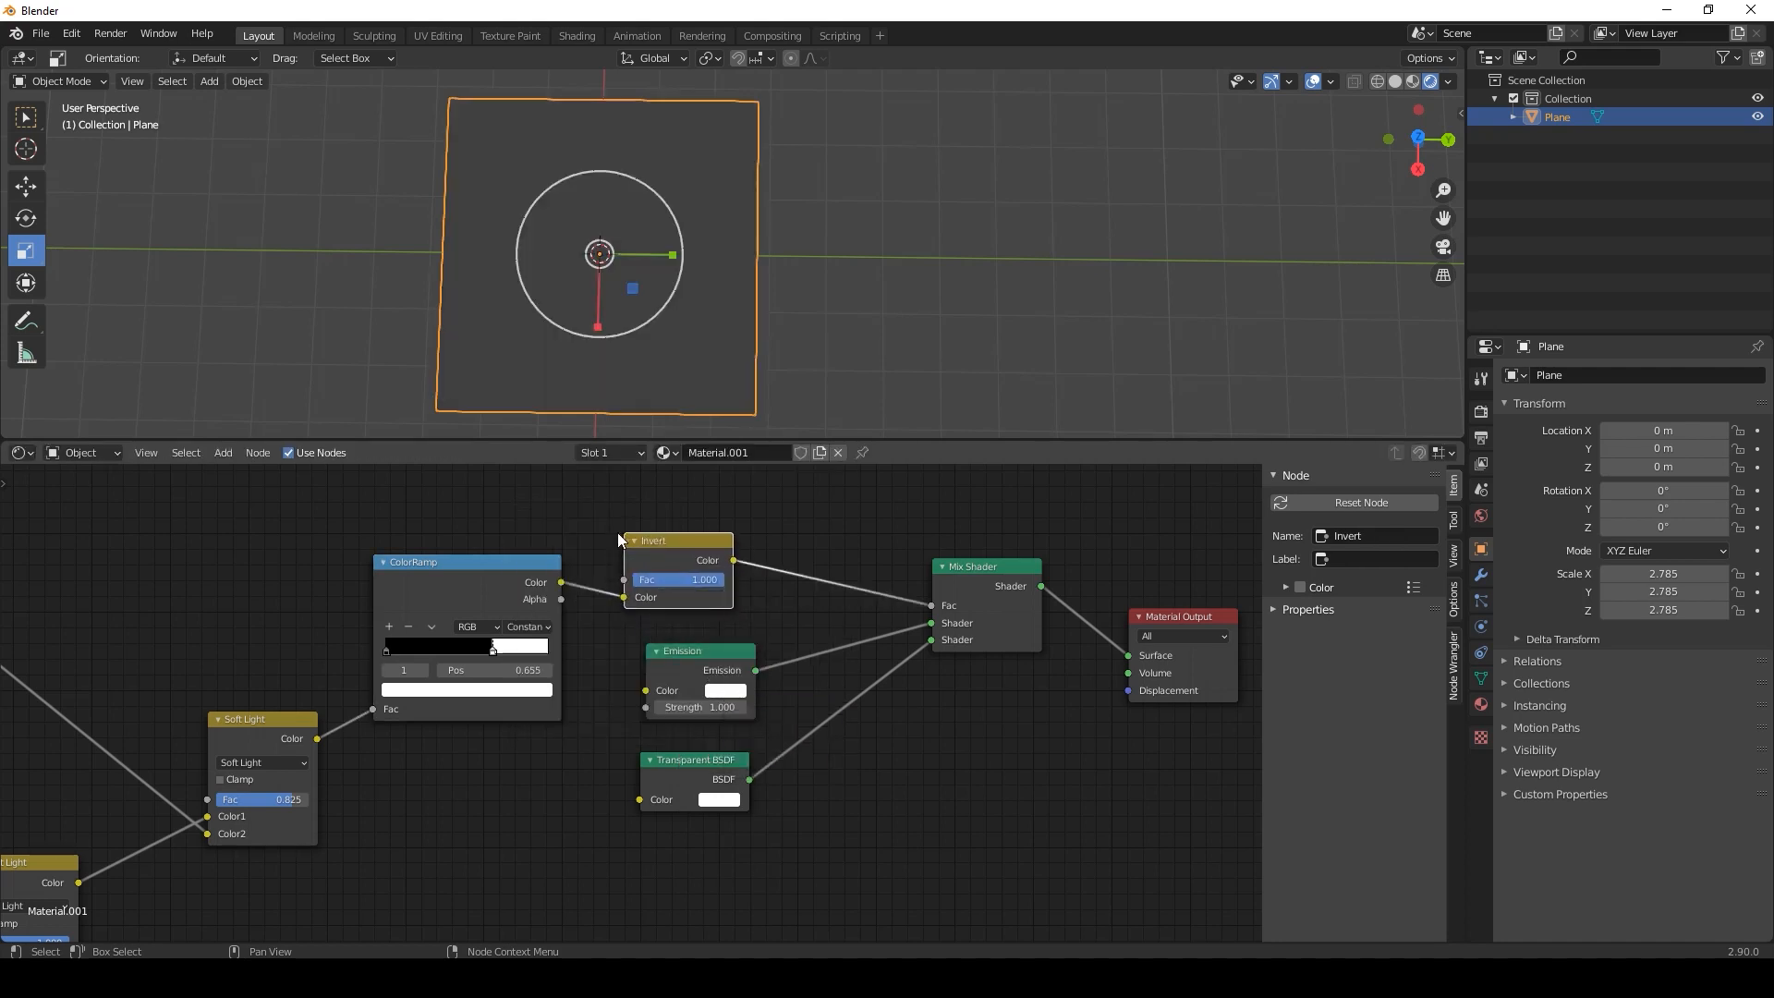
Set the material's Blend Mode to Alpha Clip and its Shadow Mode to None.
left_click(1480, 705)
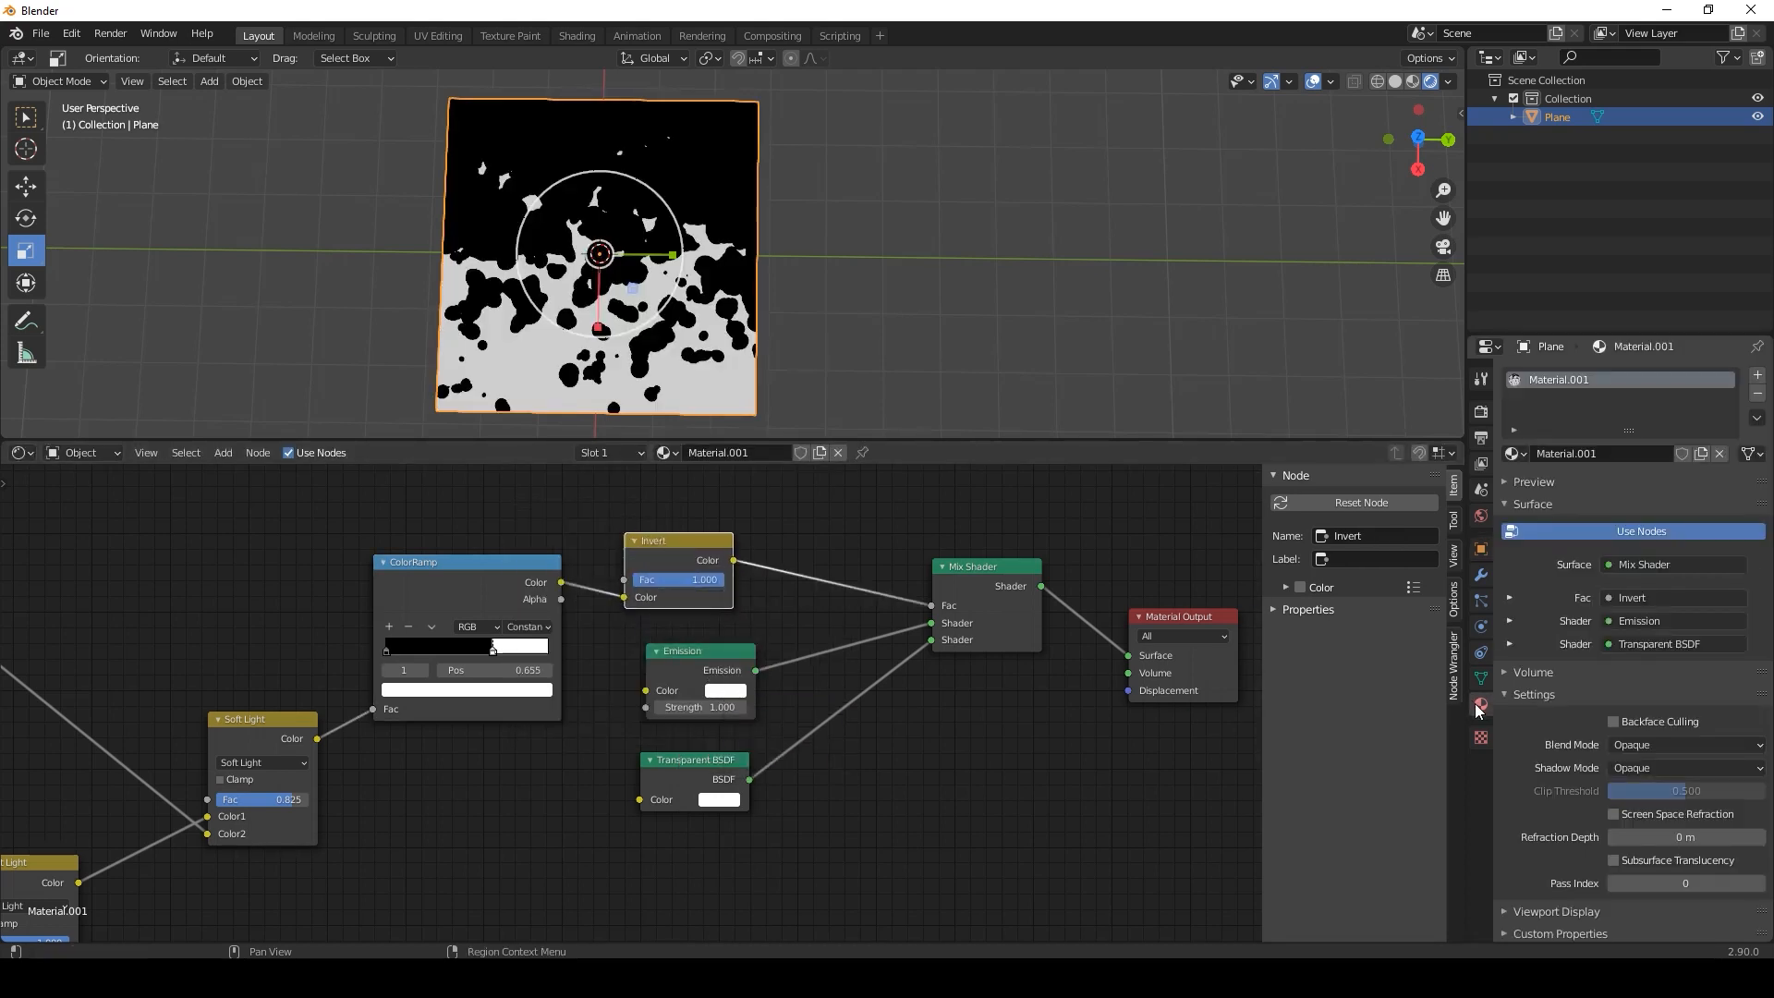
left_click(1654, 745)
left_click(1662, 787)
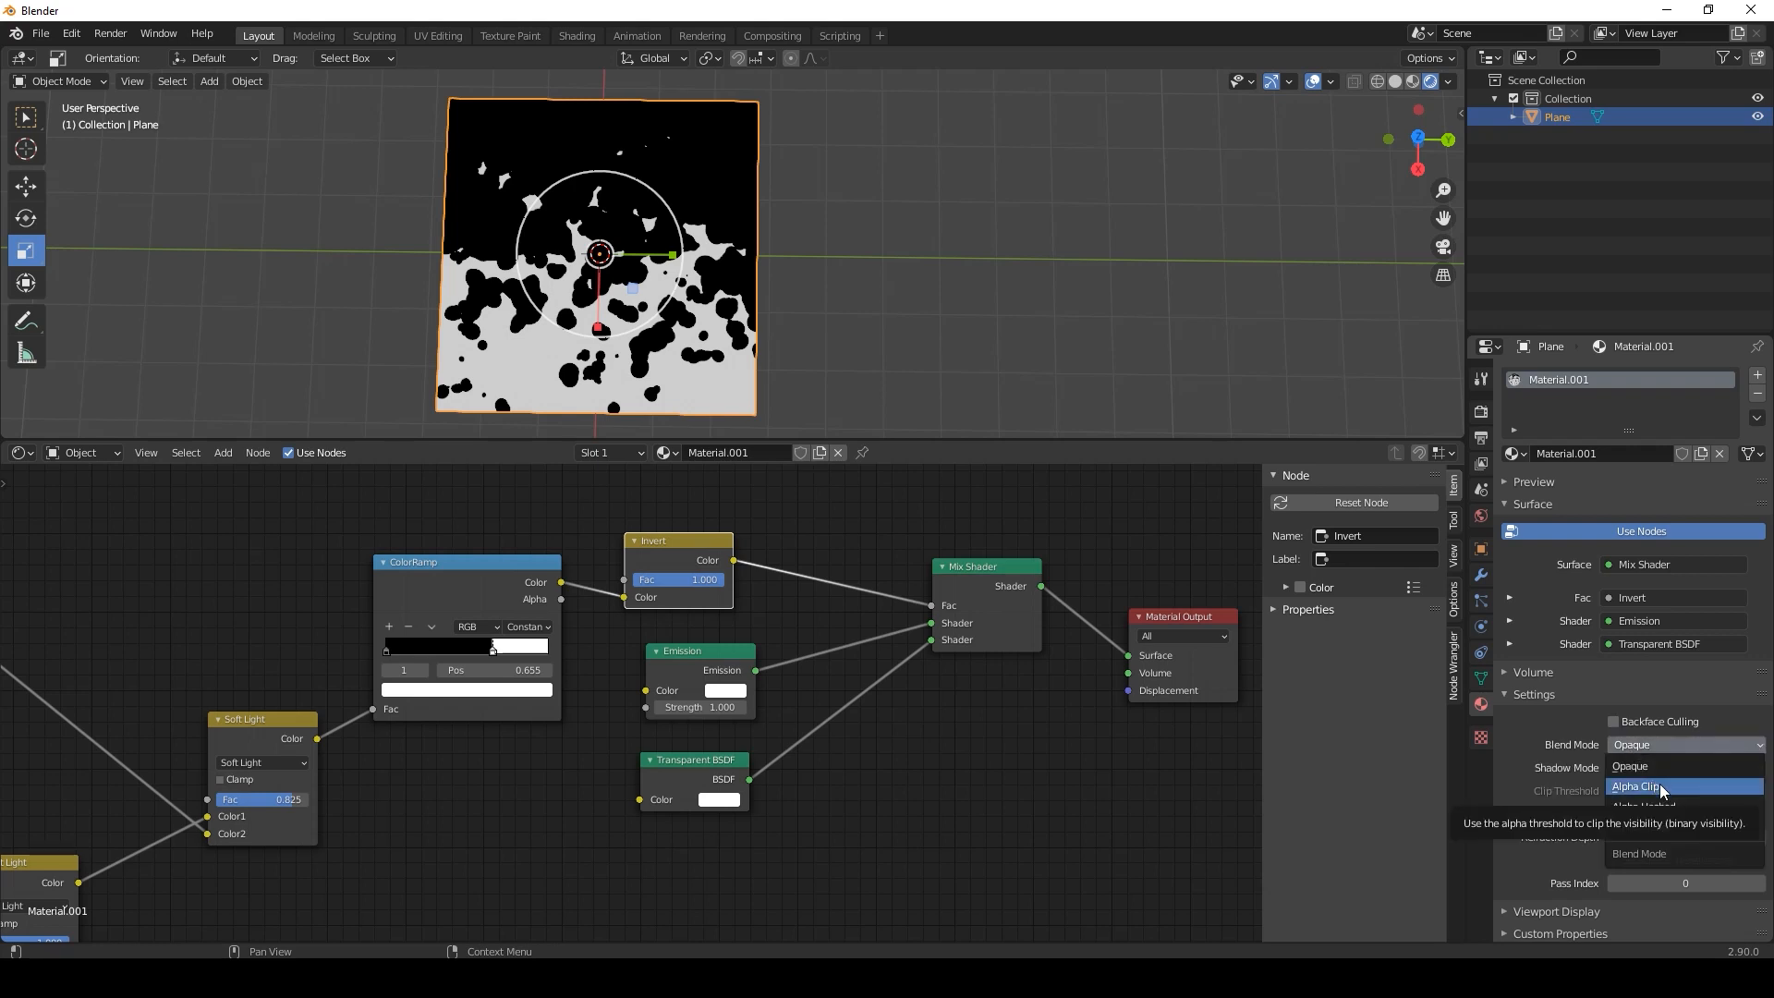
left_click(1644, 770)
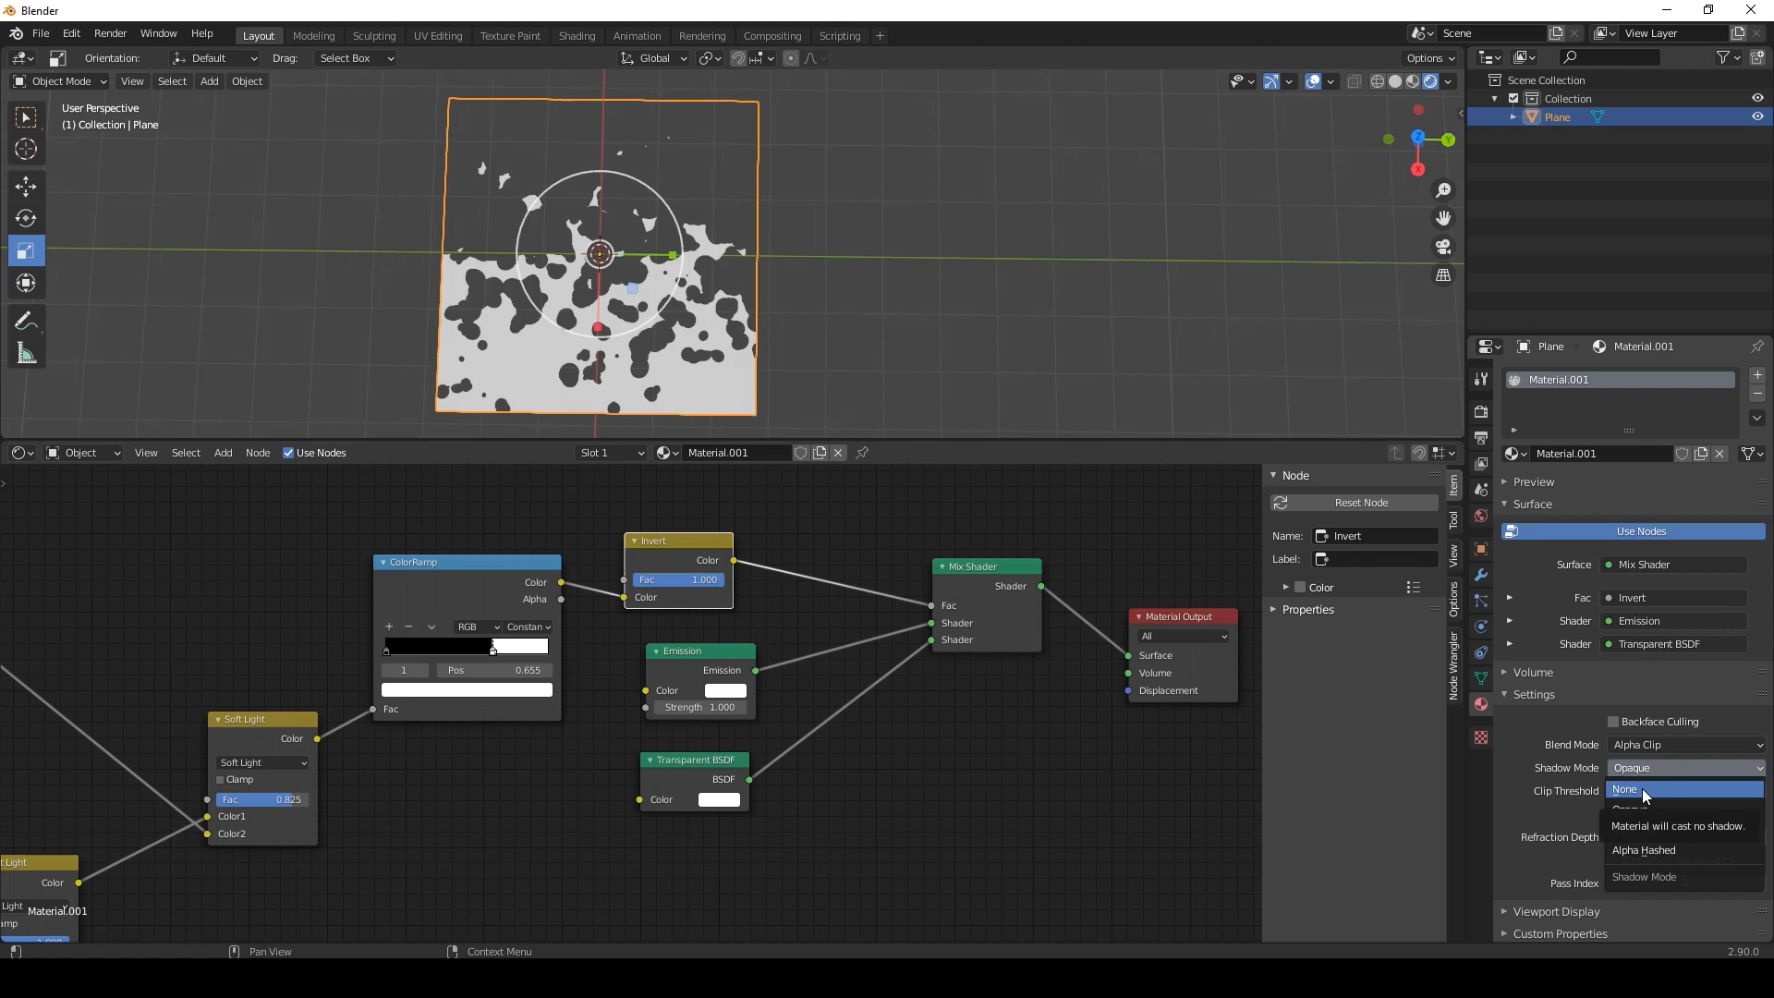
left_click(1642, 789)
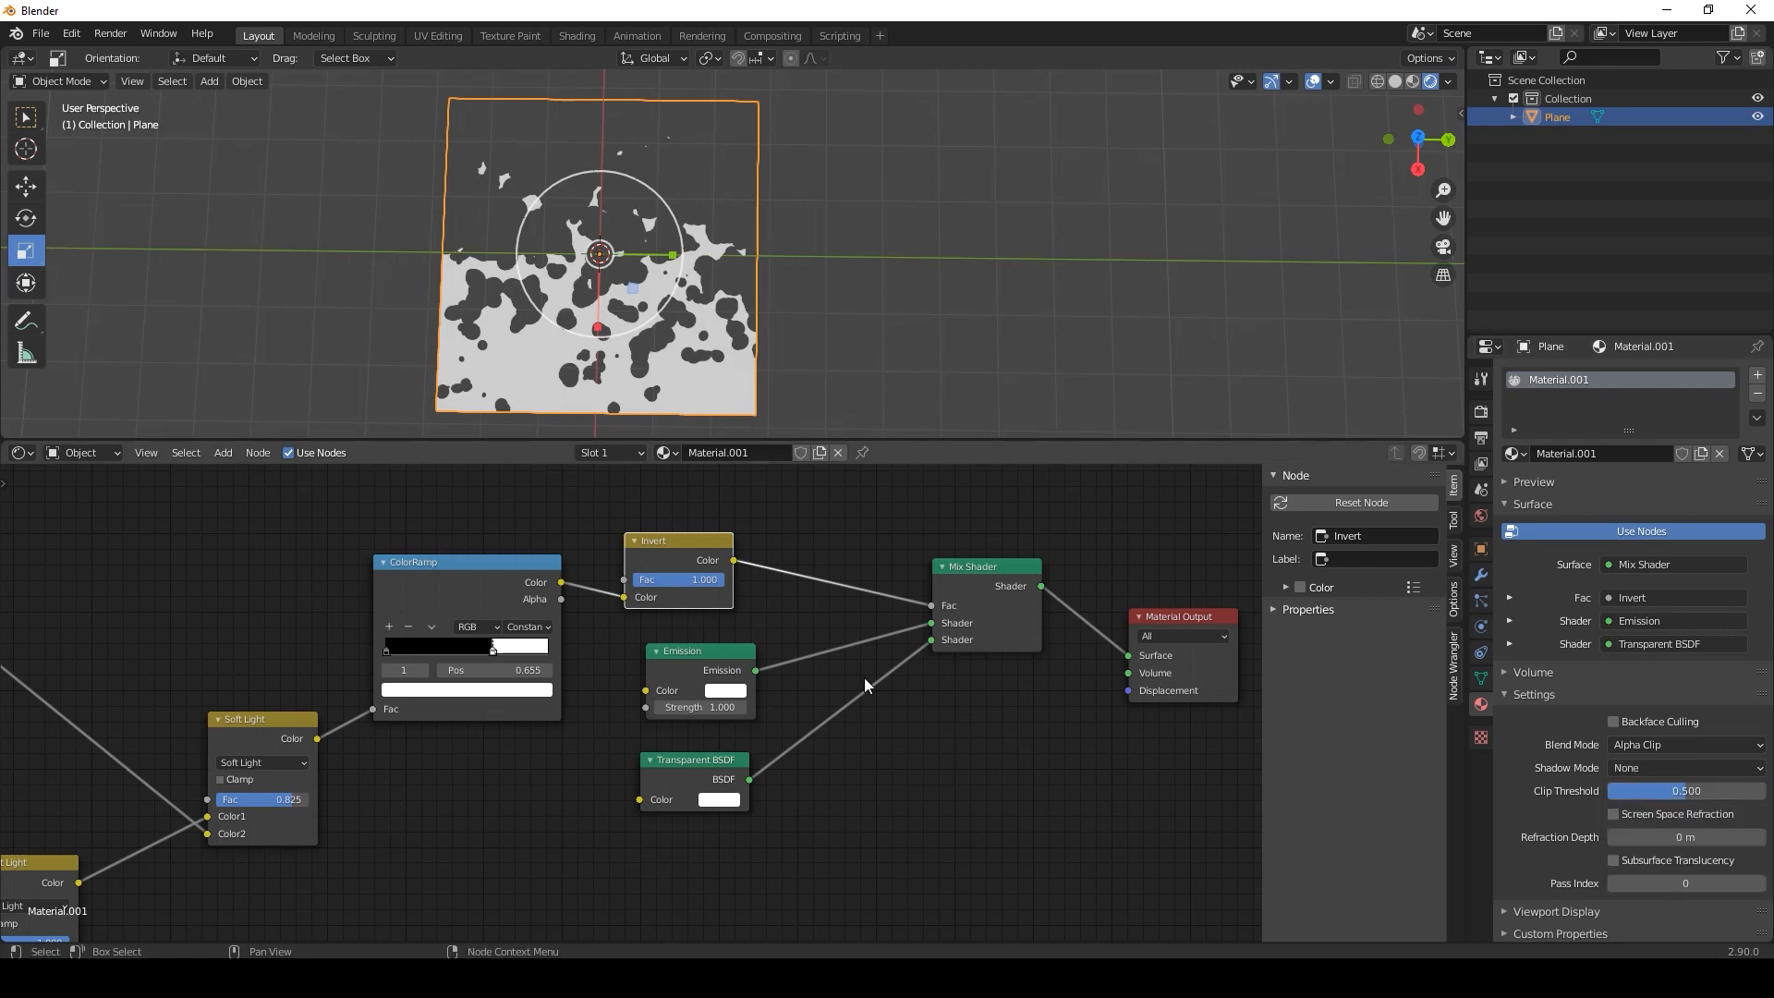
Set the Emission node's Color to a fully saturated orange with hue 0.108.
scroll(491, 734, "down", 2)
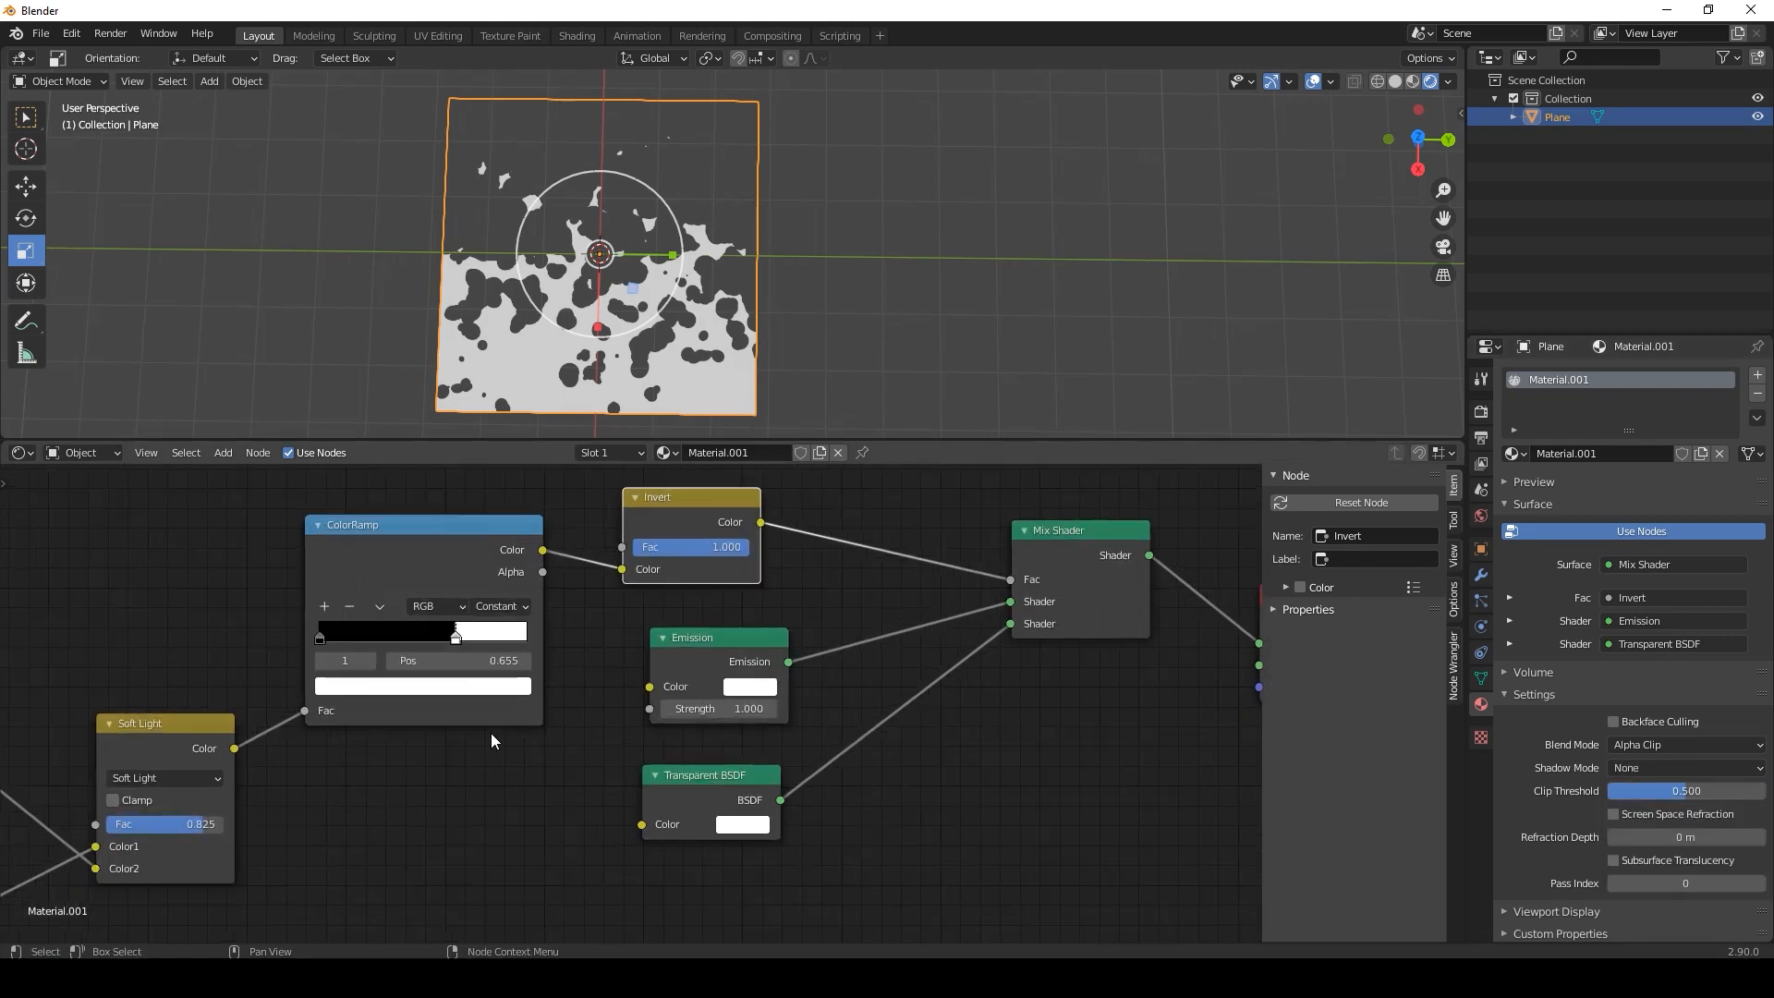
scroll(679, 725, "up", 3)
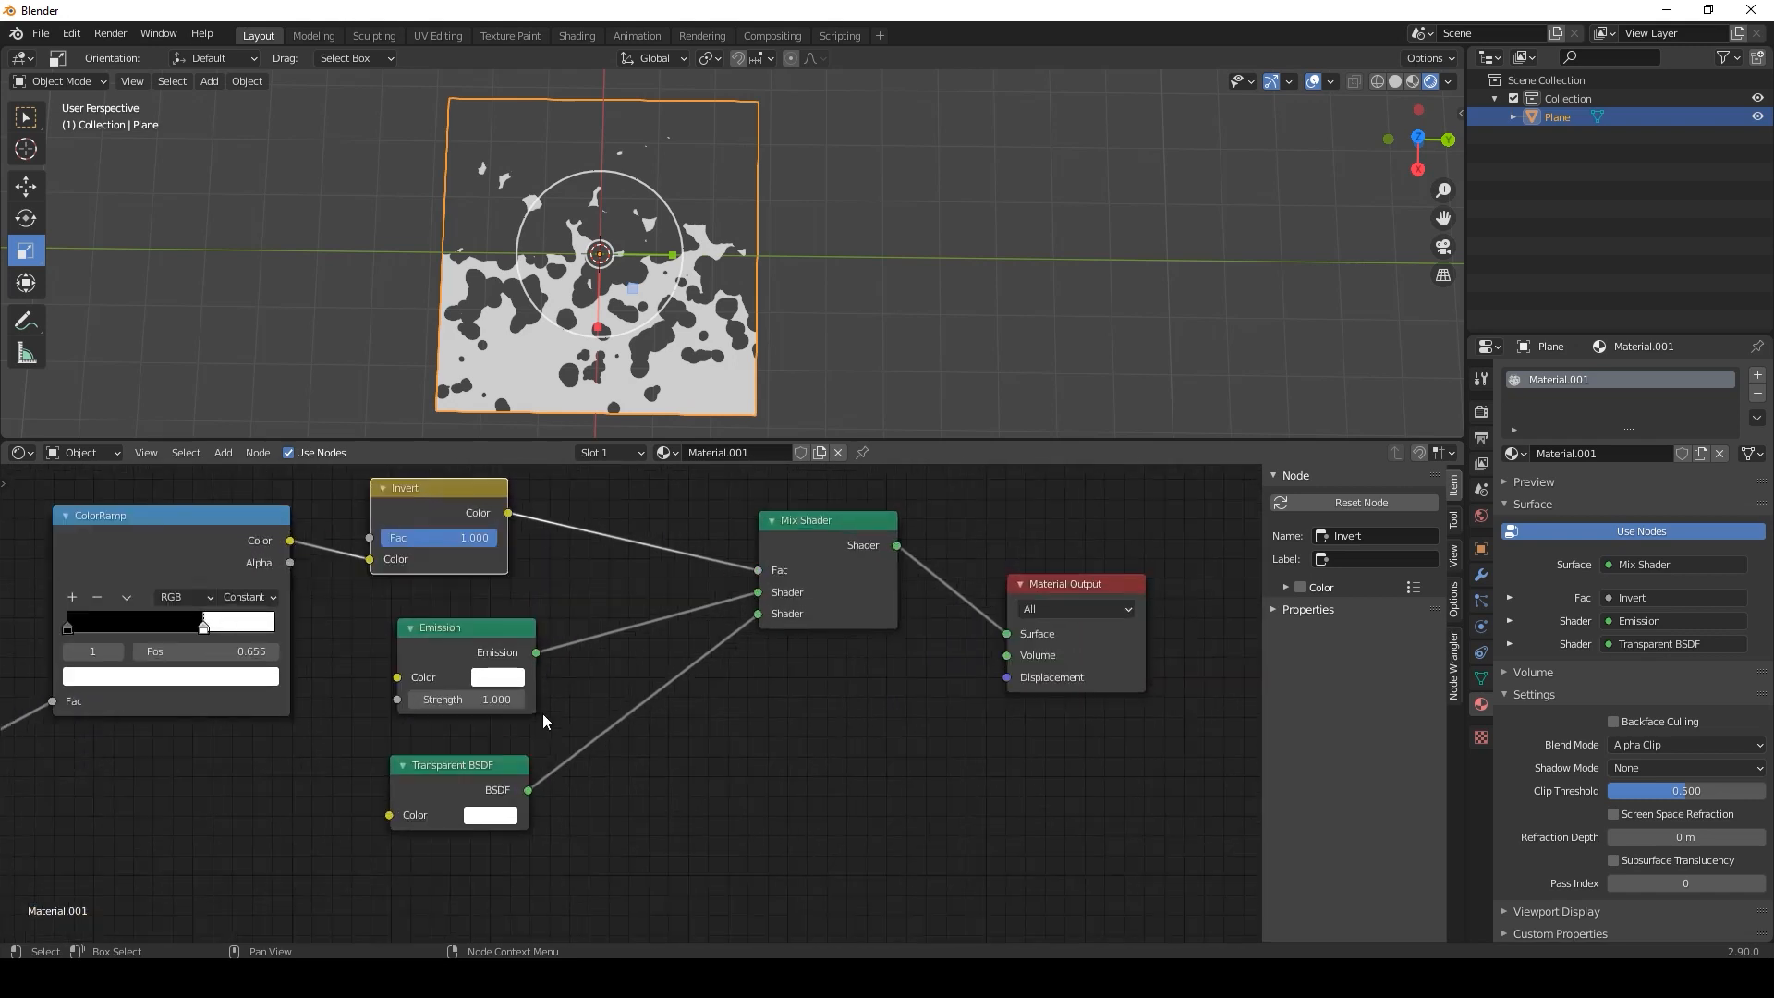
left_click(500, 680)
left_click_drag(553, 470, 513, 527)
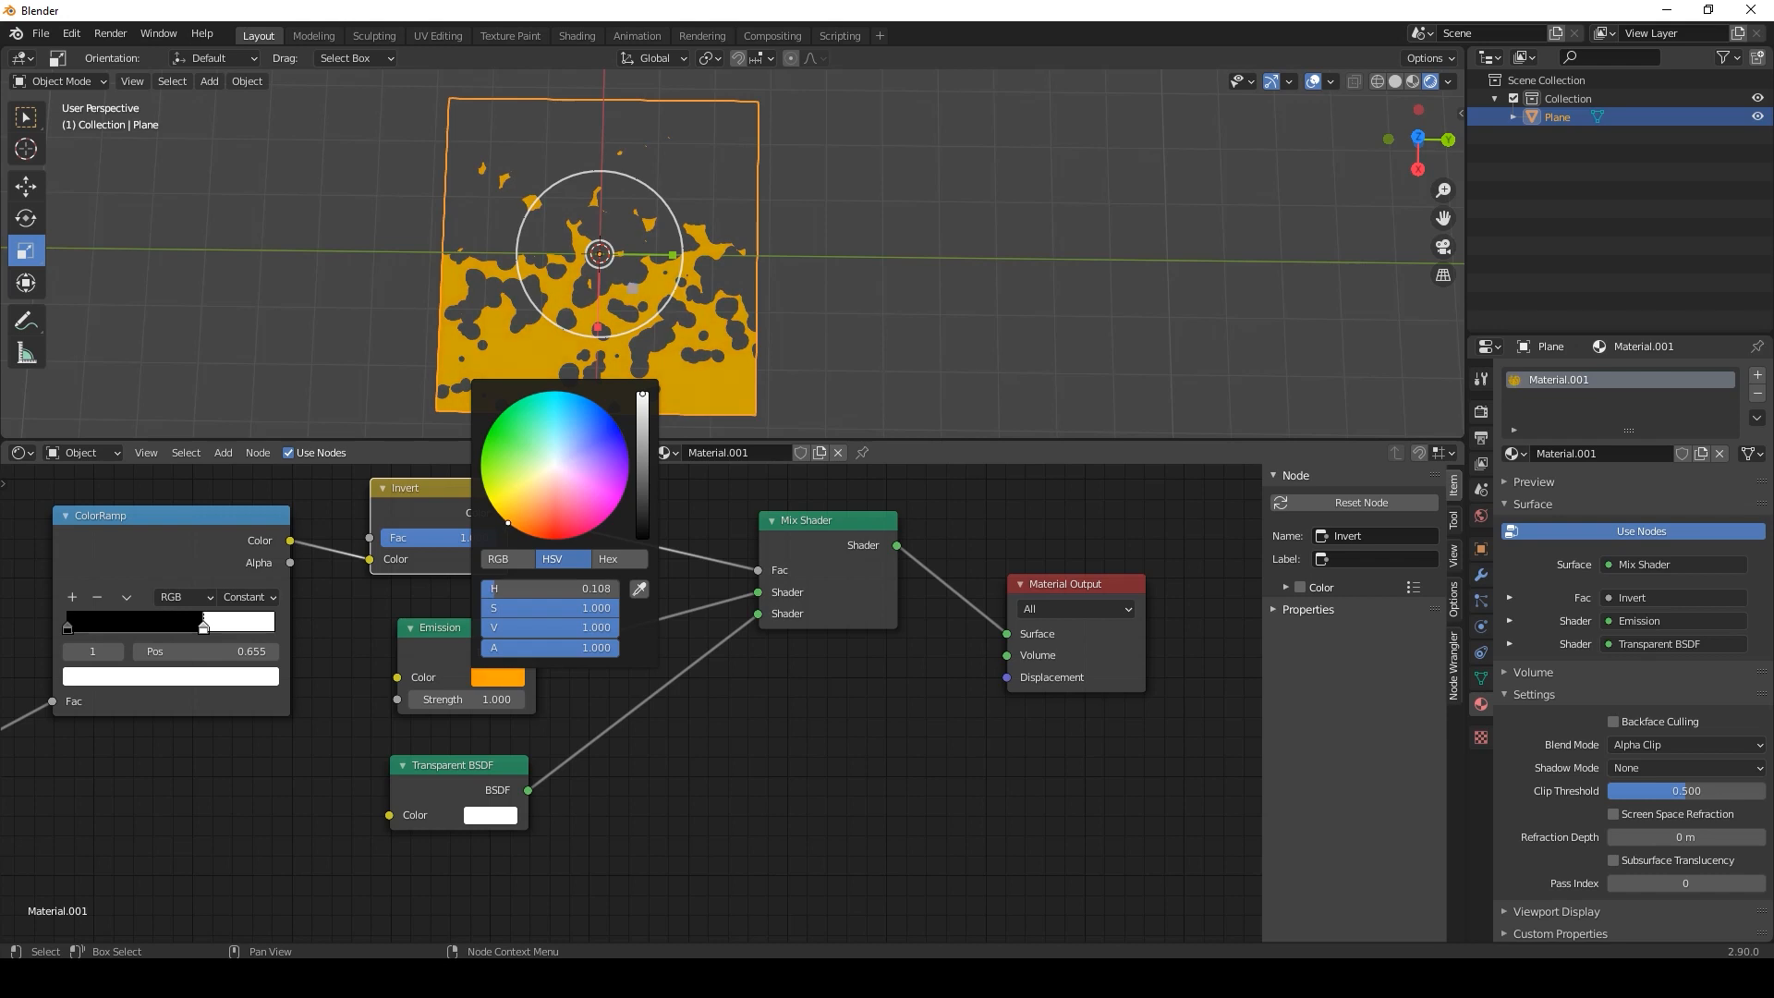
Enlarge the 3D viewport by shrinking the node editor's height, and inspect the flame edges on the plane up close.
scroll(370, 708, "down", 4)
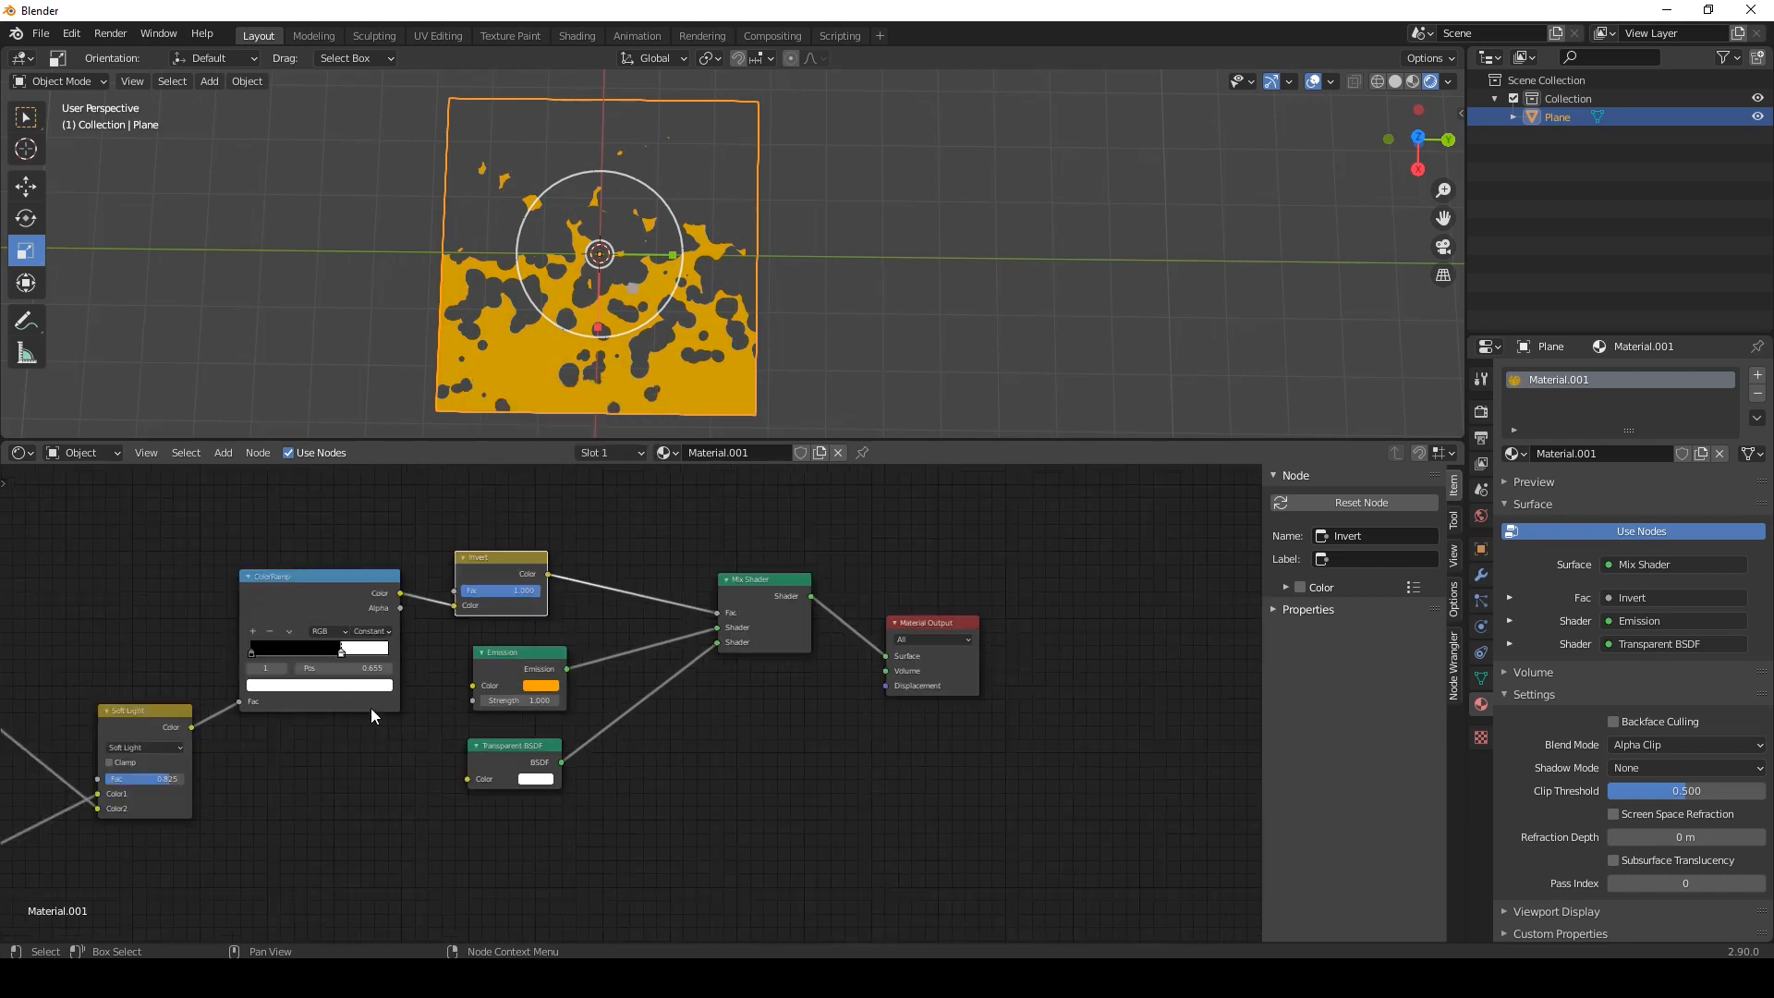
middle_click_drag(430, 732, 571, 747)
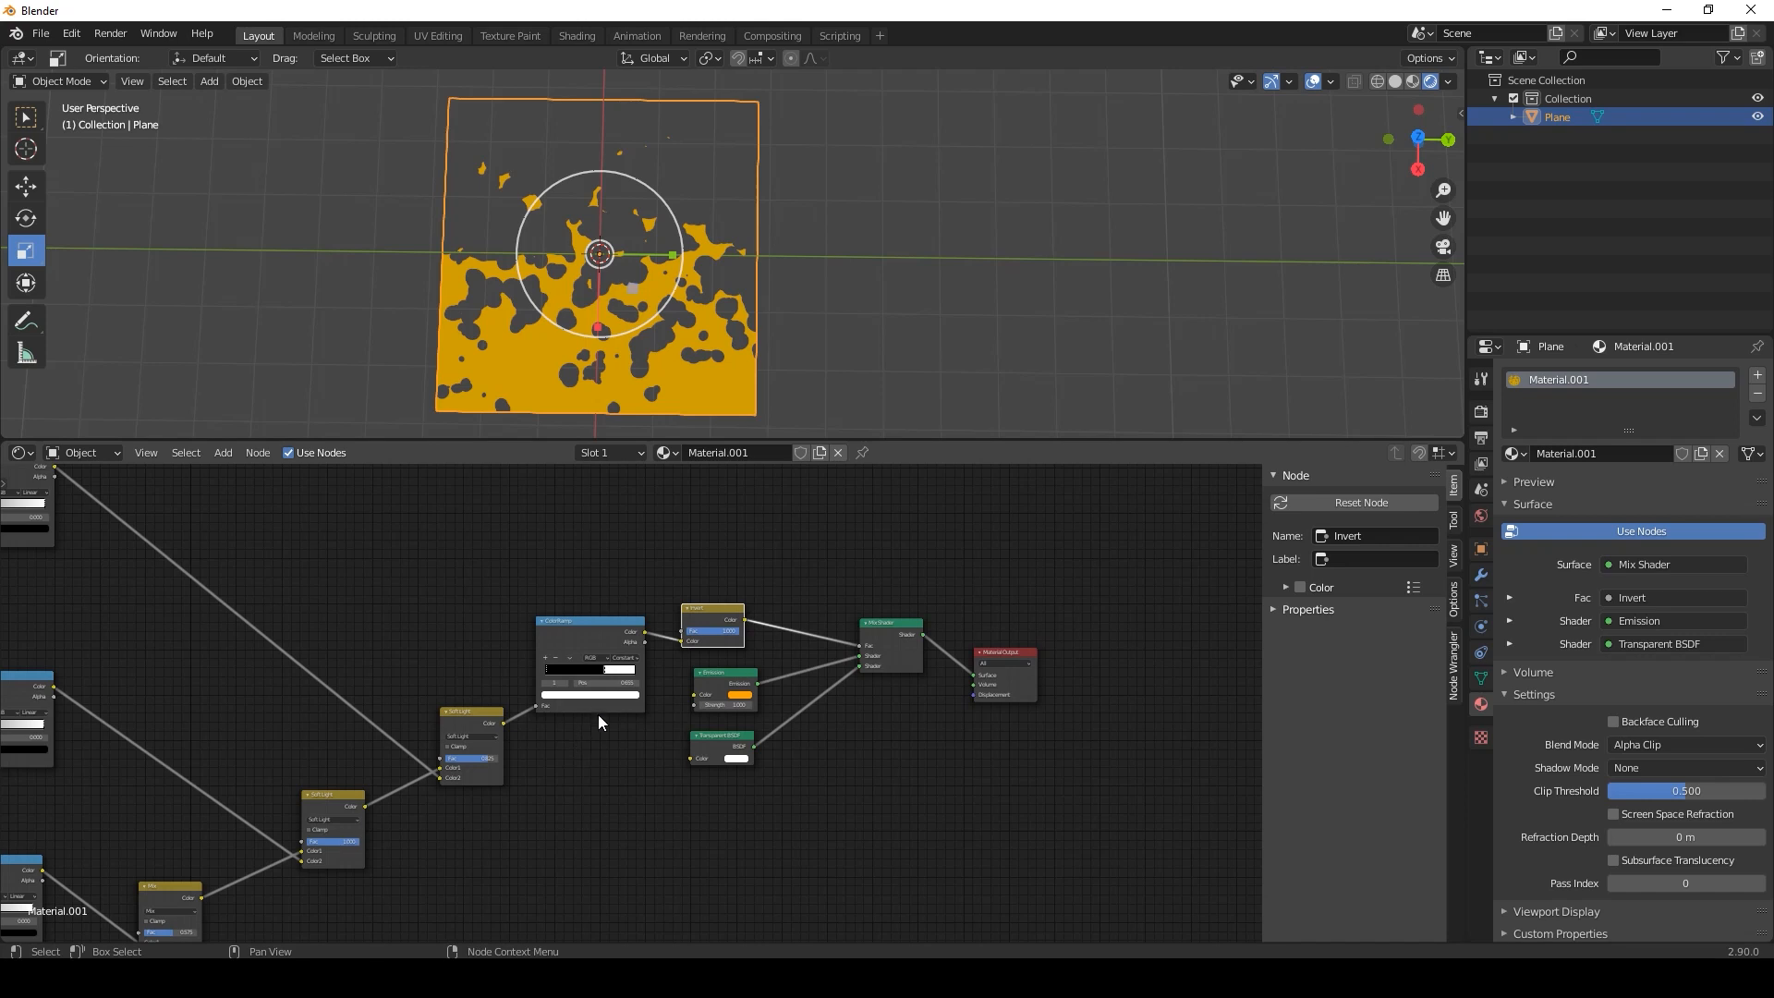
scroll(612, 369, "up", 4)
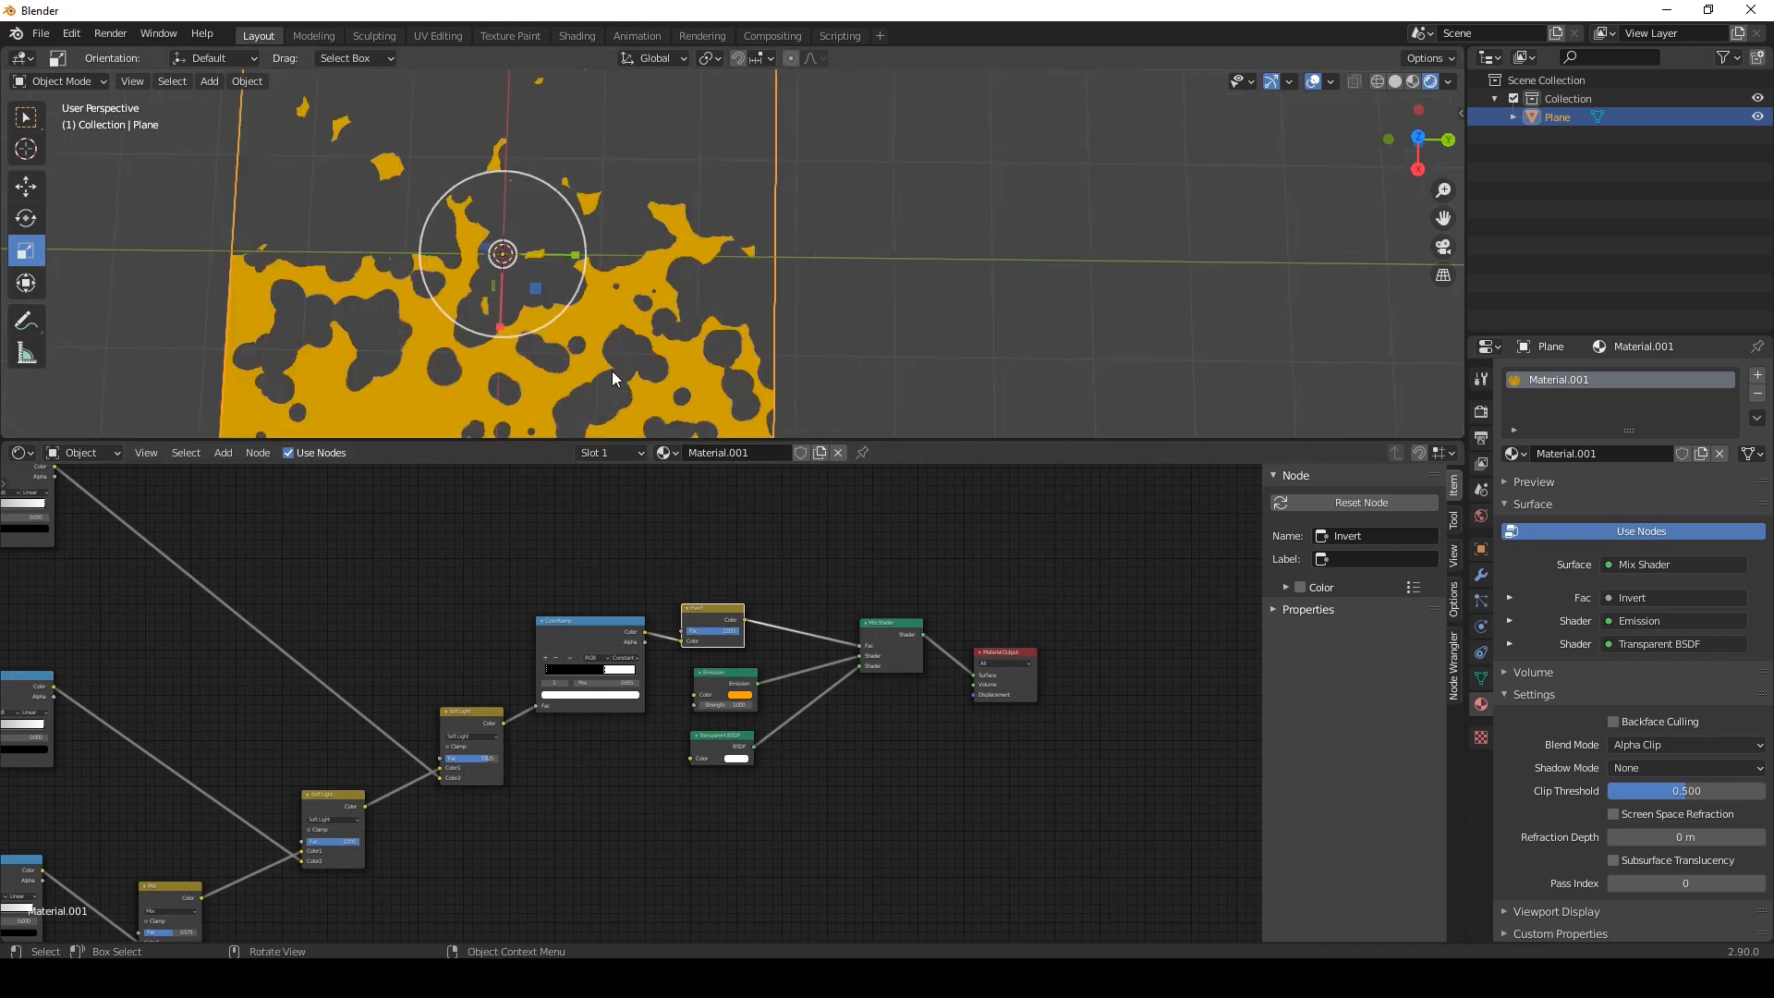
left_click_drag(619, 442, 617, 584)
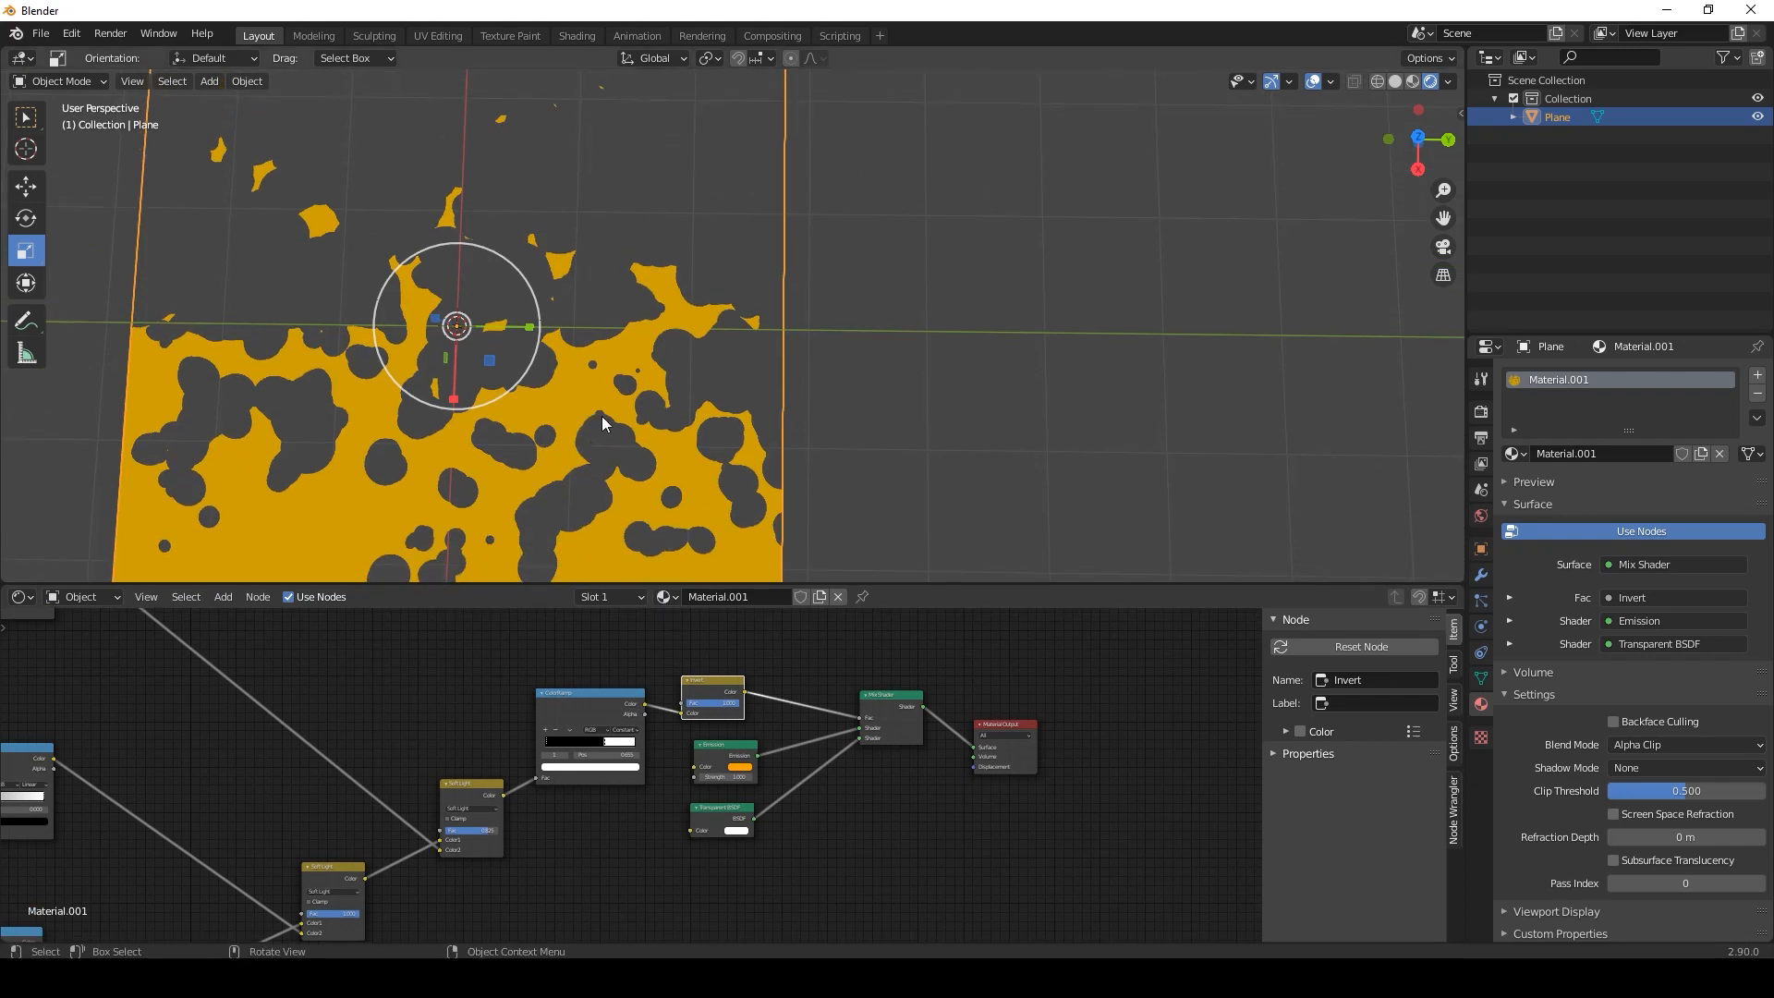
scroll(628, 857, "up", 5)
scroll(628, 858, "down", 5)
Move the Invert, Emission, Transparent BSDF, Mix Shader and Material Output nodes away from the constant ColorRamp, and raise the ColorRamp slightly.
left_click_drag(682, 634, 1101, 887)
left_click_drag(892, 718, 1006, 756)
left_click_drag(586, 733, 606, 712)
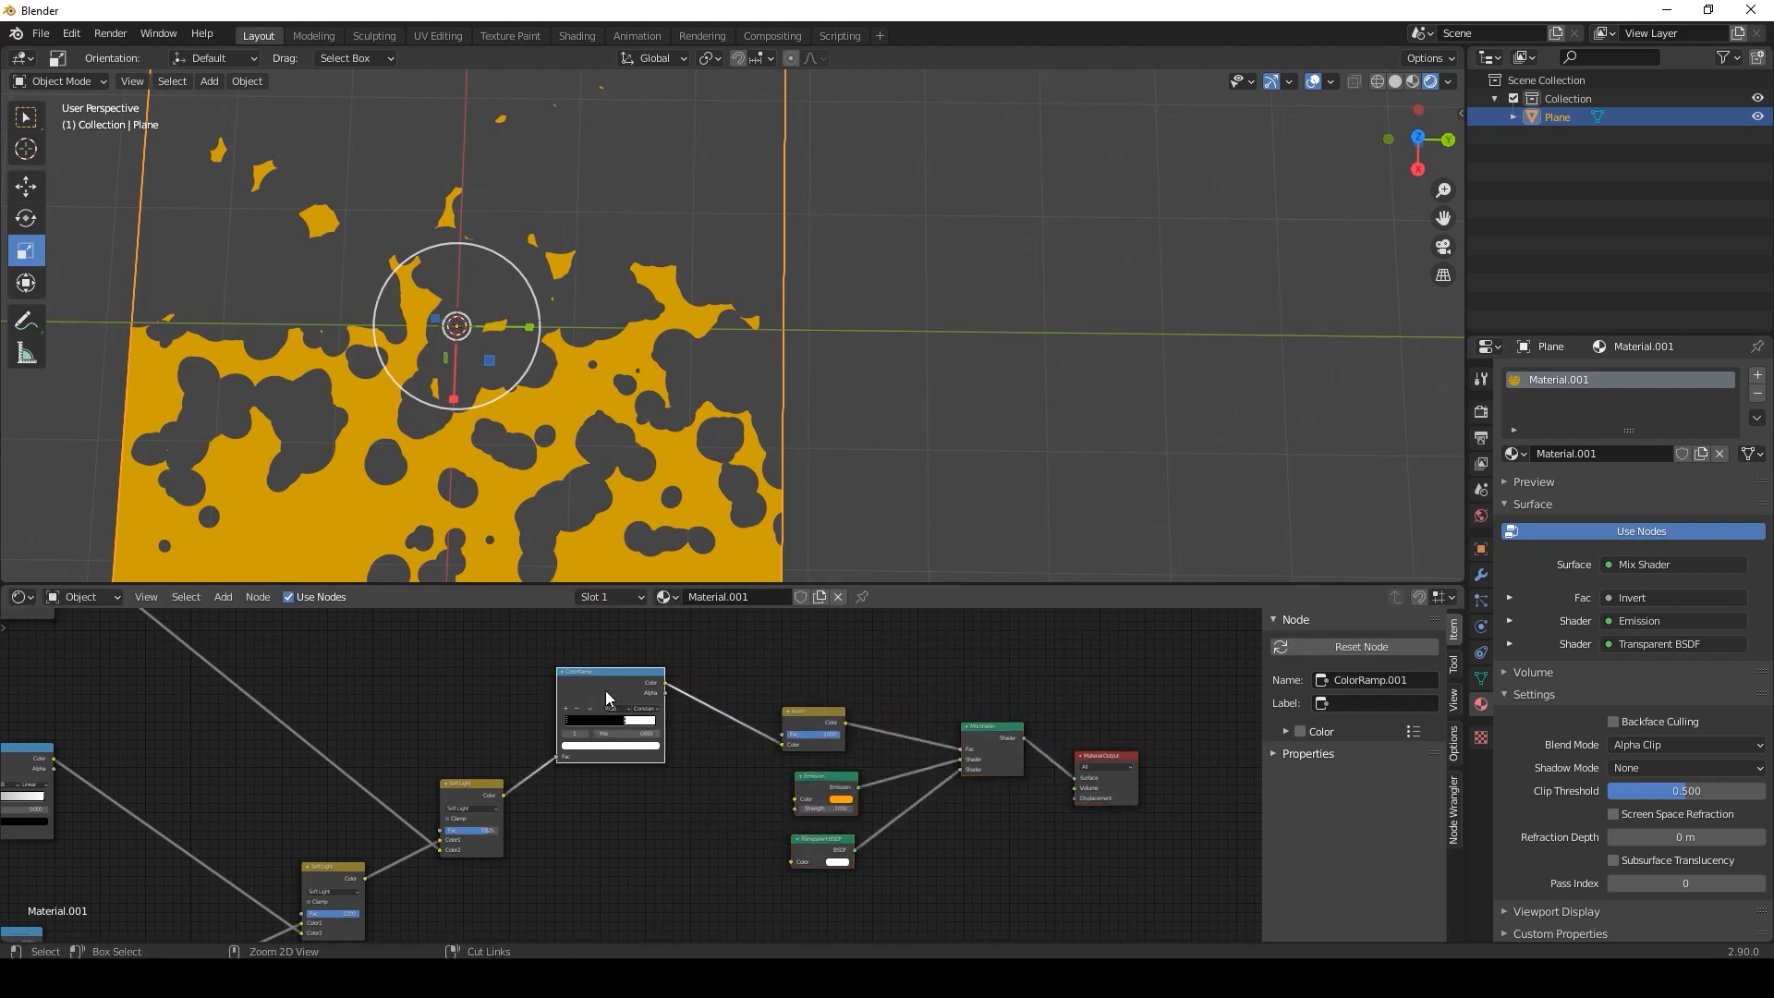
Duplicate the constant ColorRamp below the original, feed its Fac from the last Soft Light node, and connect its Color to the Emission Color.
key("shift+d")
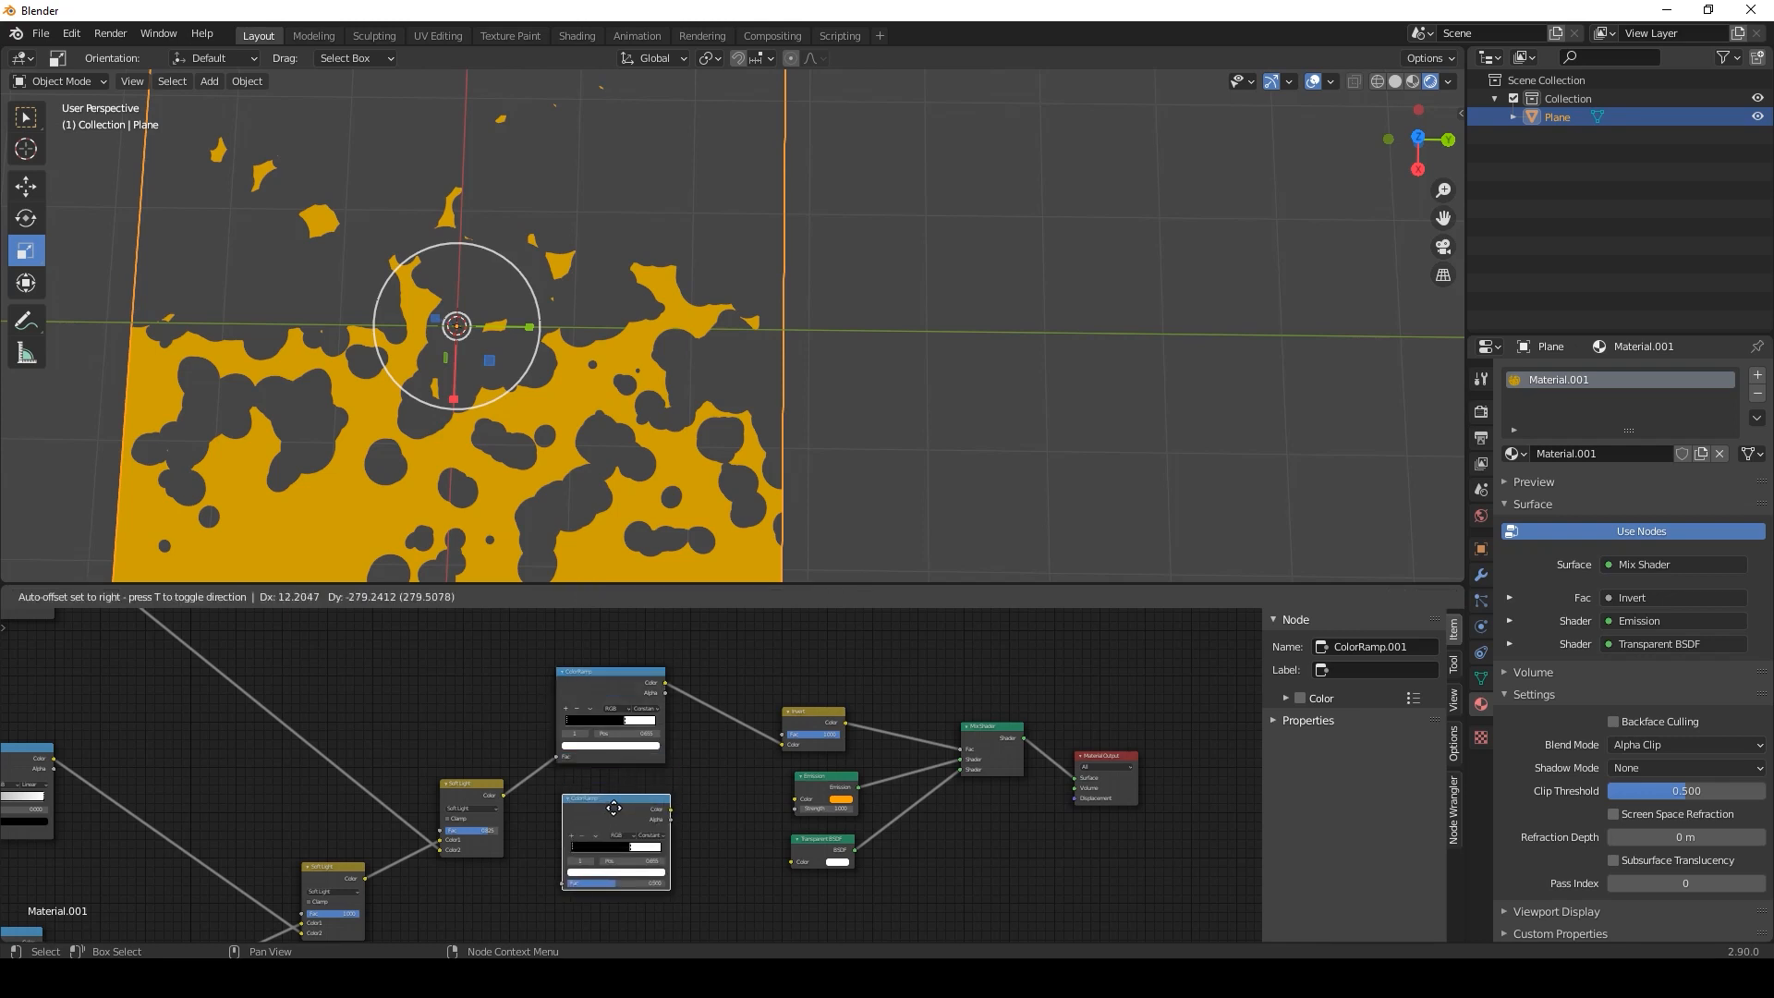
left_click(614, 811)
scroll(712, 865, "up", 2)
middle_click_drag(762, 882, 718, 731)
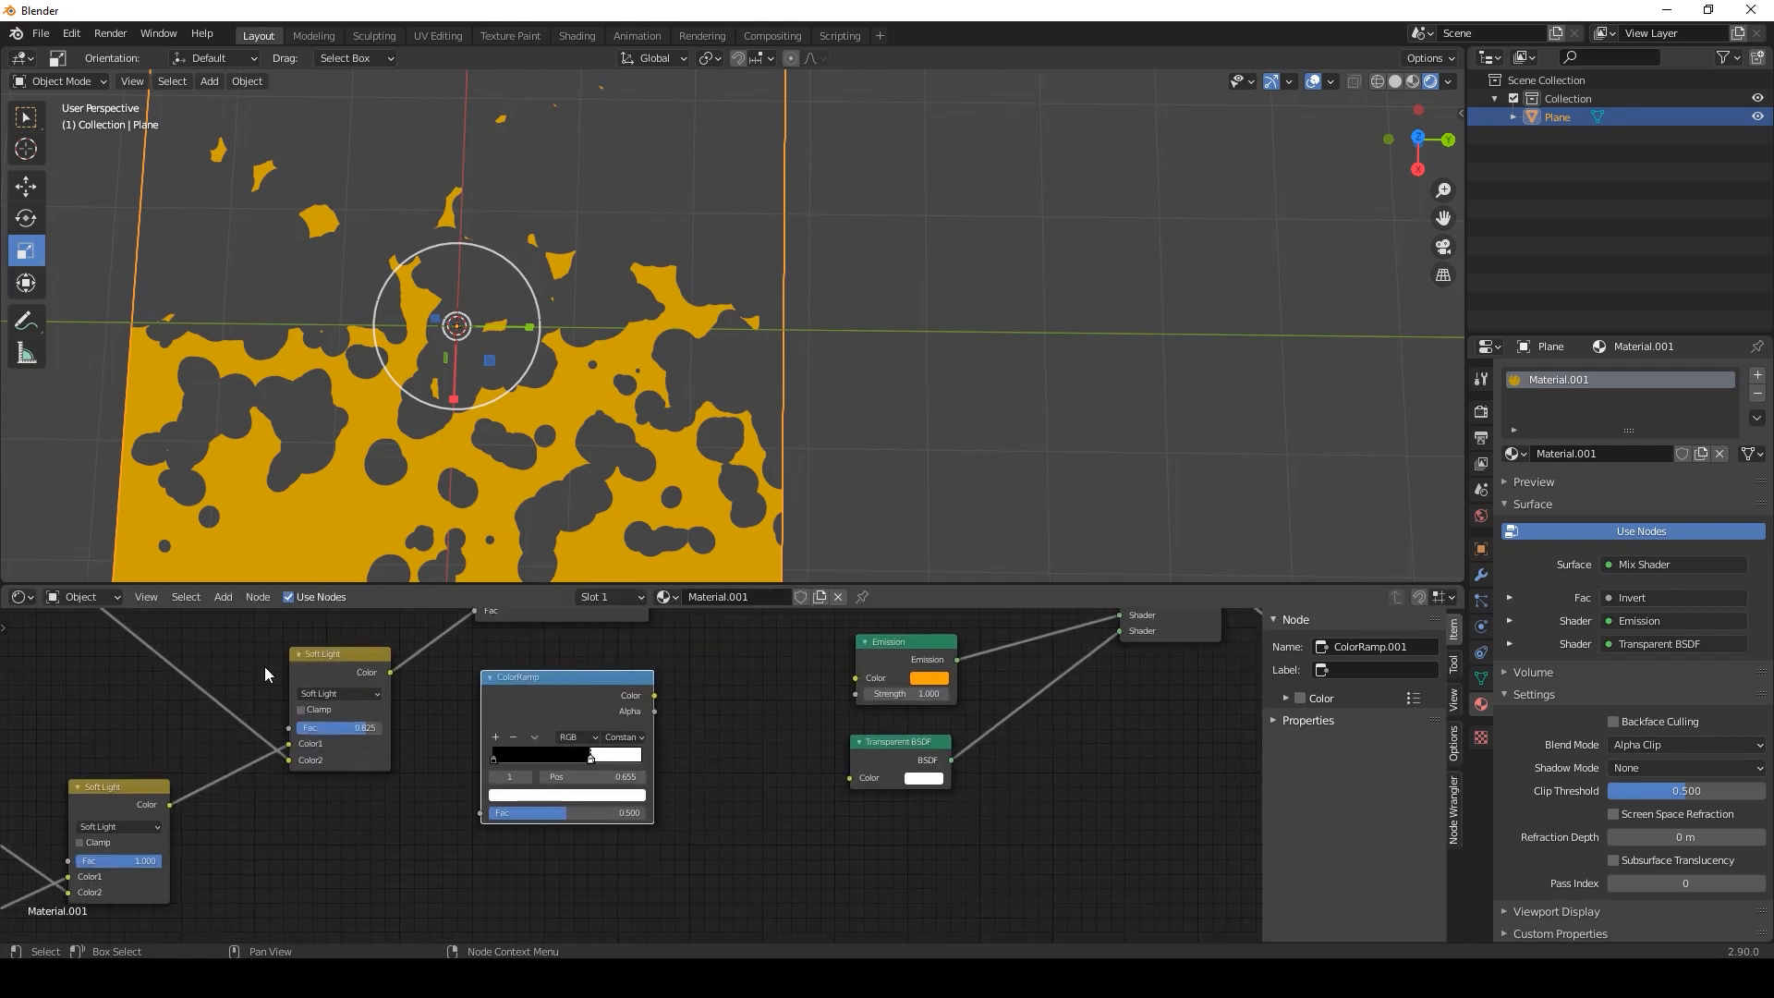
left_click_drag(389, 672, 479, 812)
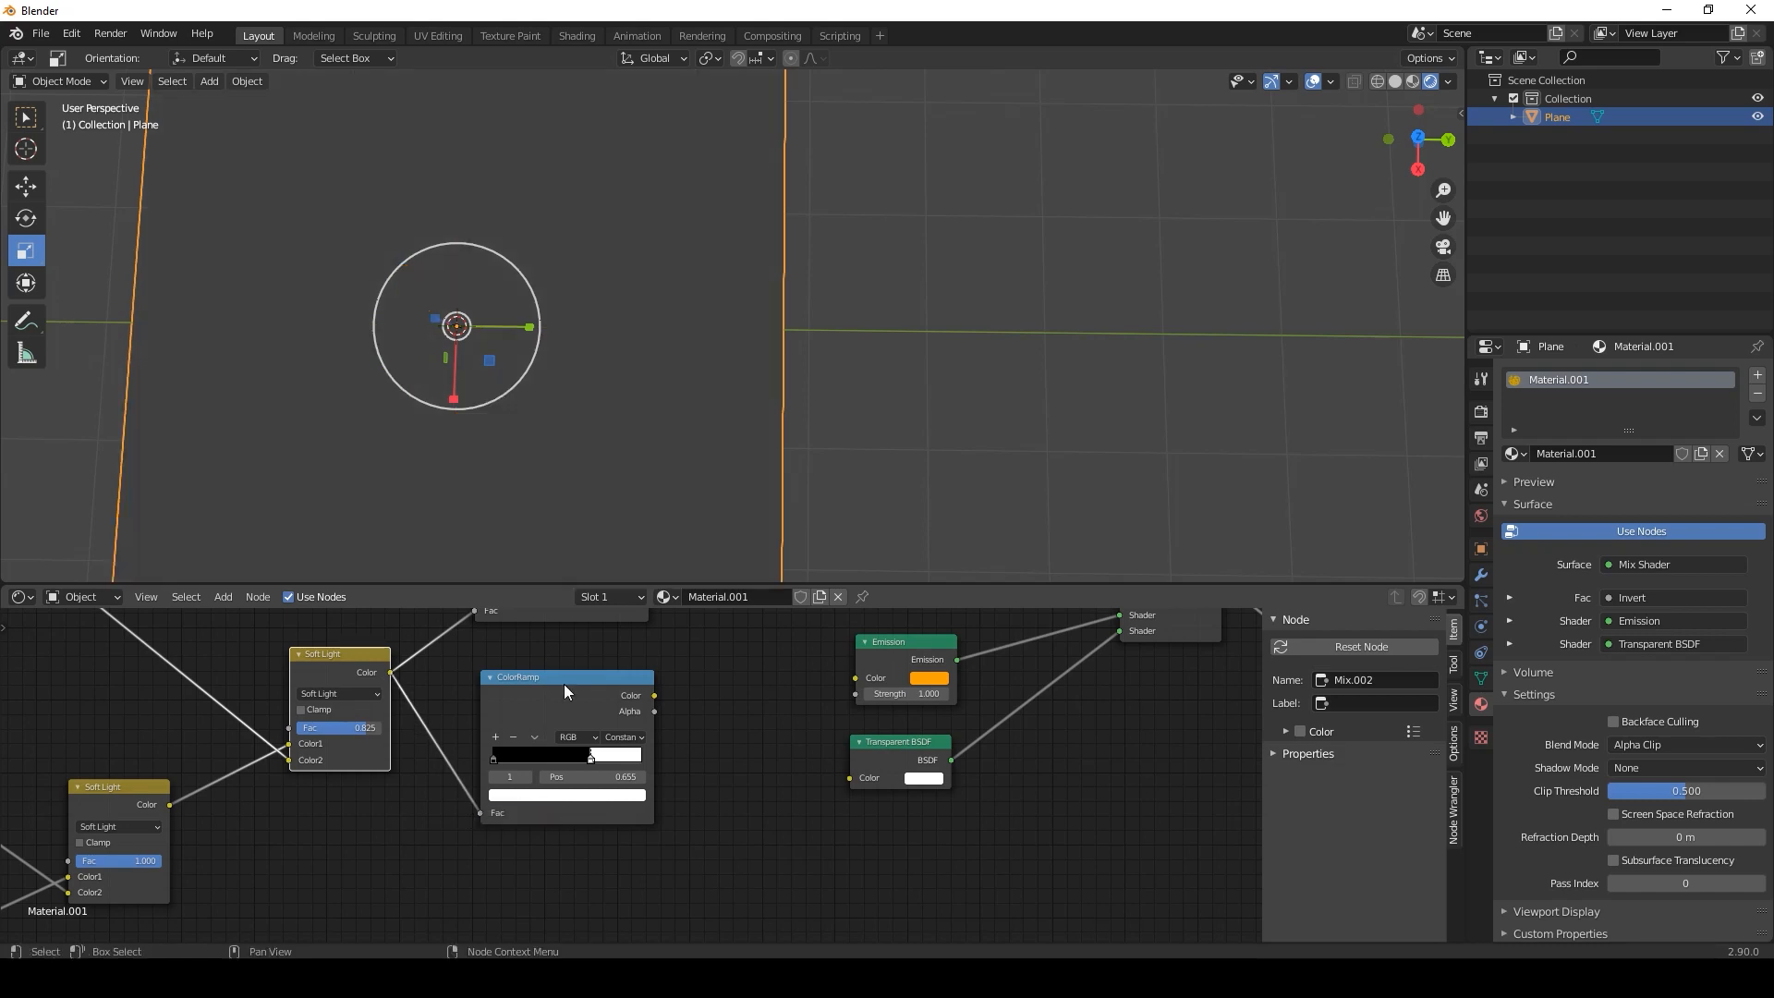
left_click_drag(655, 695, 856, 680)
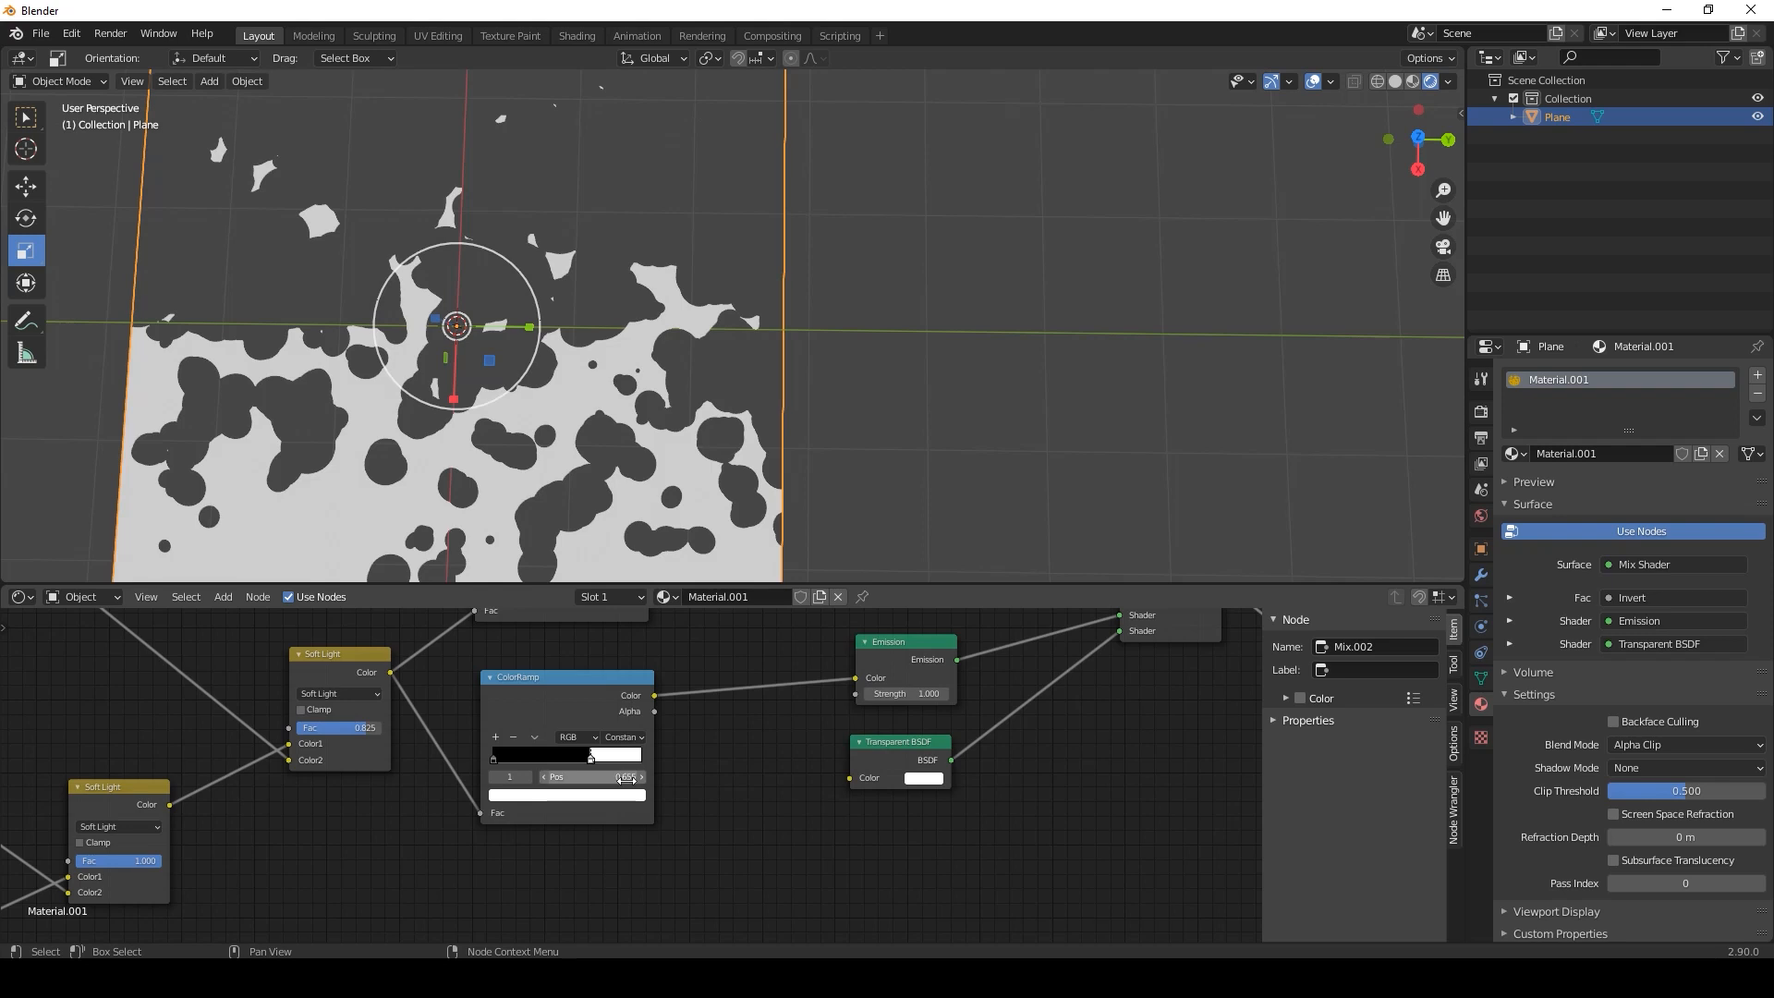
Change the white stop of the duplicated ColorRamp to a saturated orange.
scroll(608, 771, "up", 5)
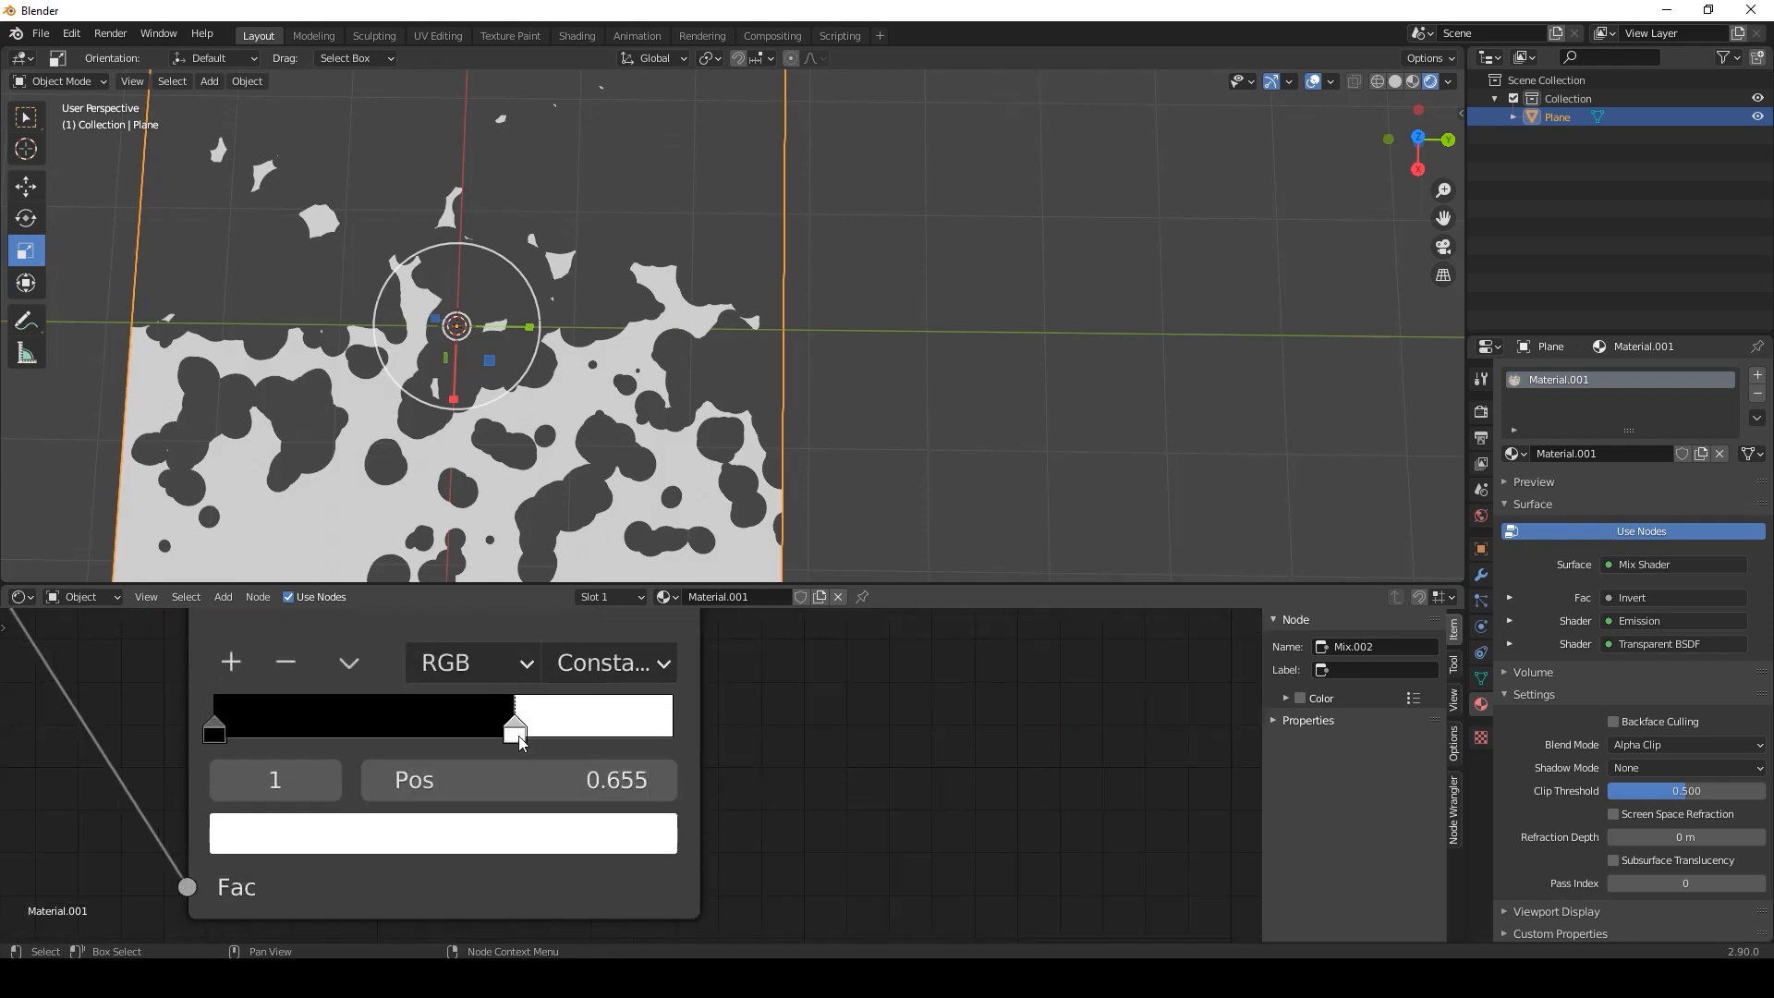
left_click(541, 843)
left_click_drag(399, 383, 305, 510)
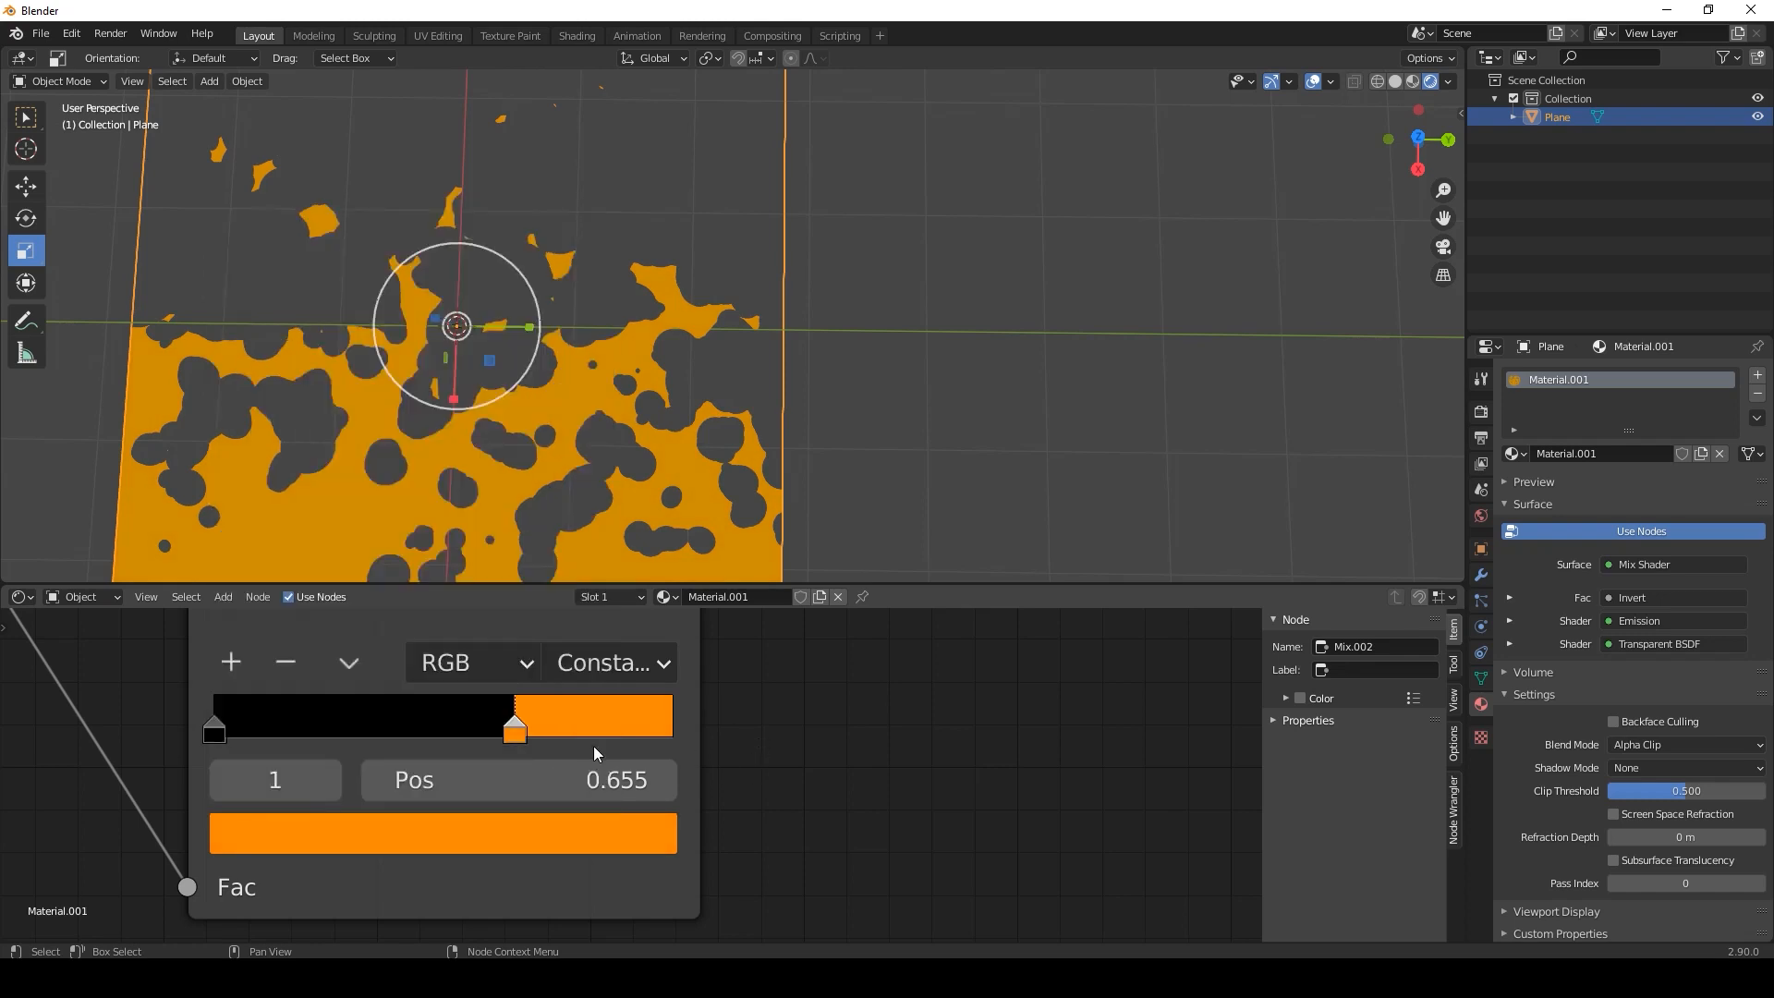
Move the duplicated ColorRamp's orange stop to position 0.664, and deselect the plane.
left_click_drag(514, 732, 547, 752)
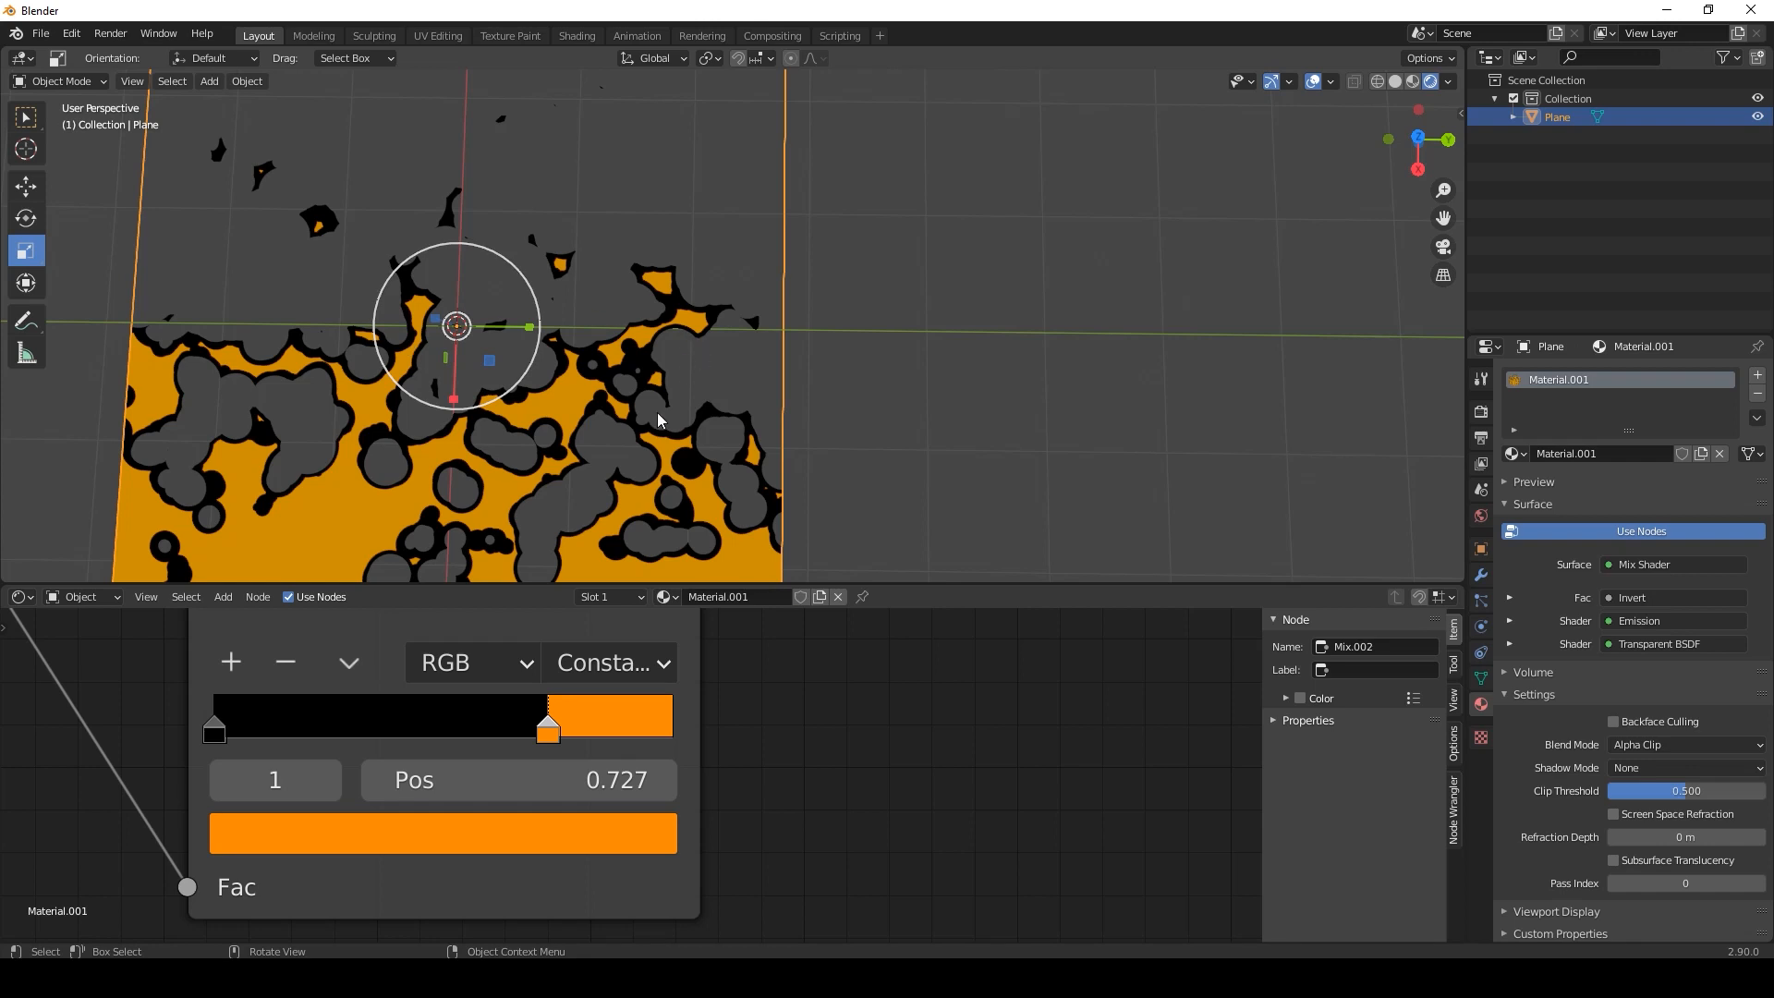
left_click_drag(545, 717, 514, 736)
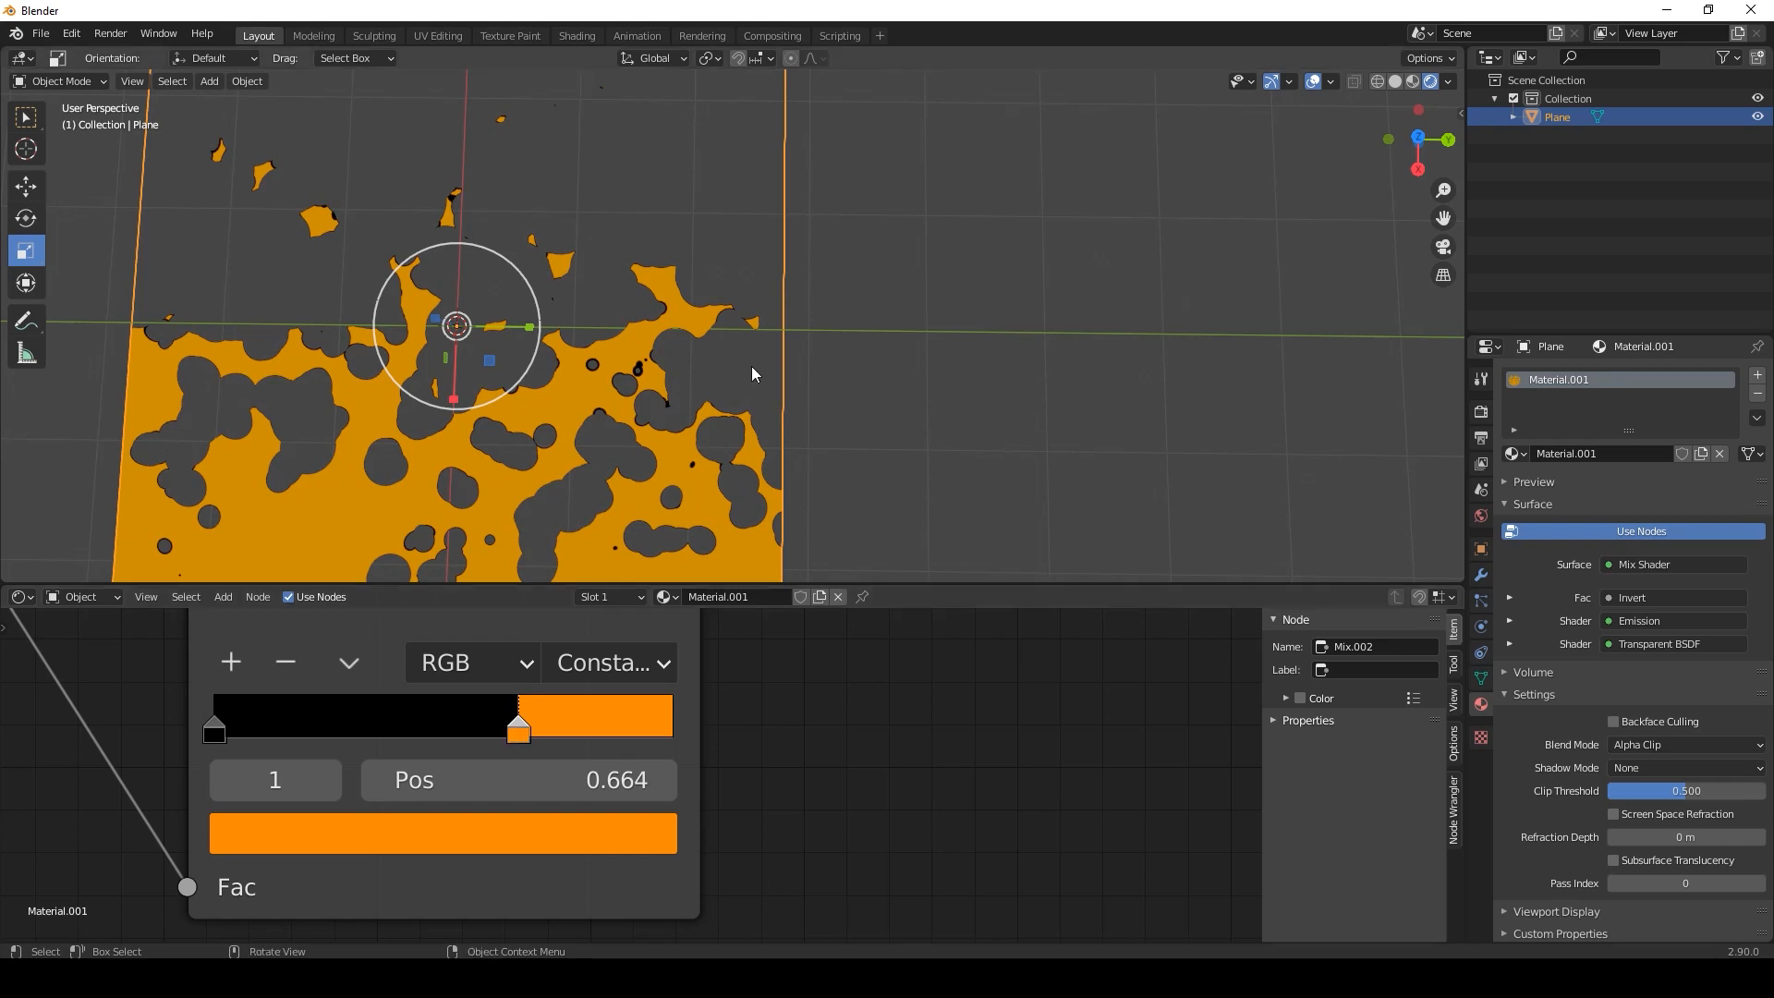
scroll(804, 369, "down", 4)
left_click(915, 373)
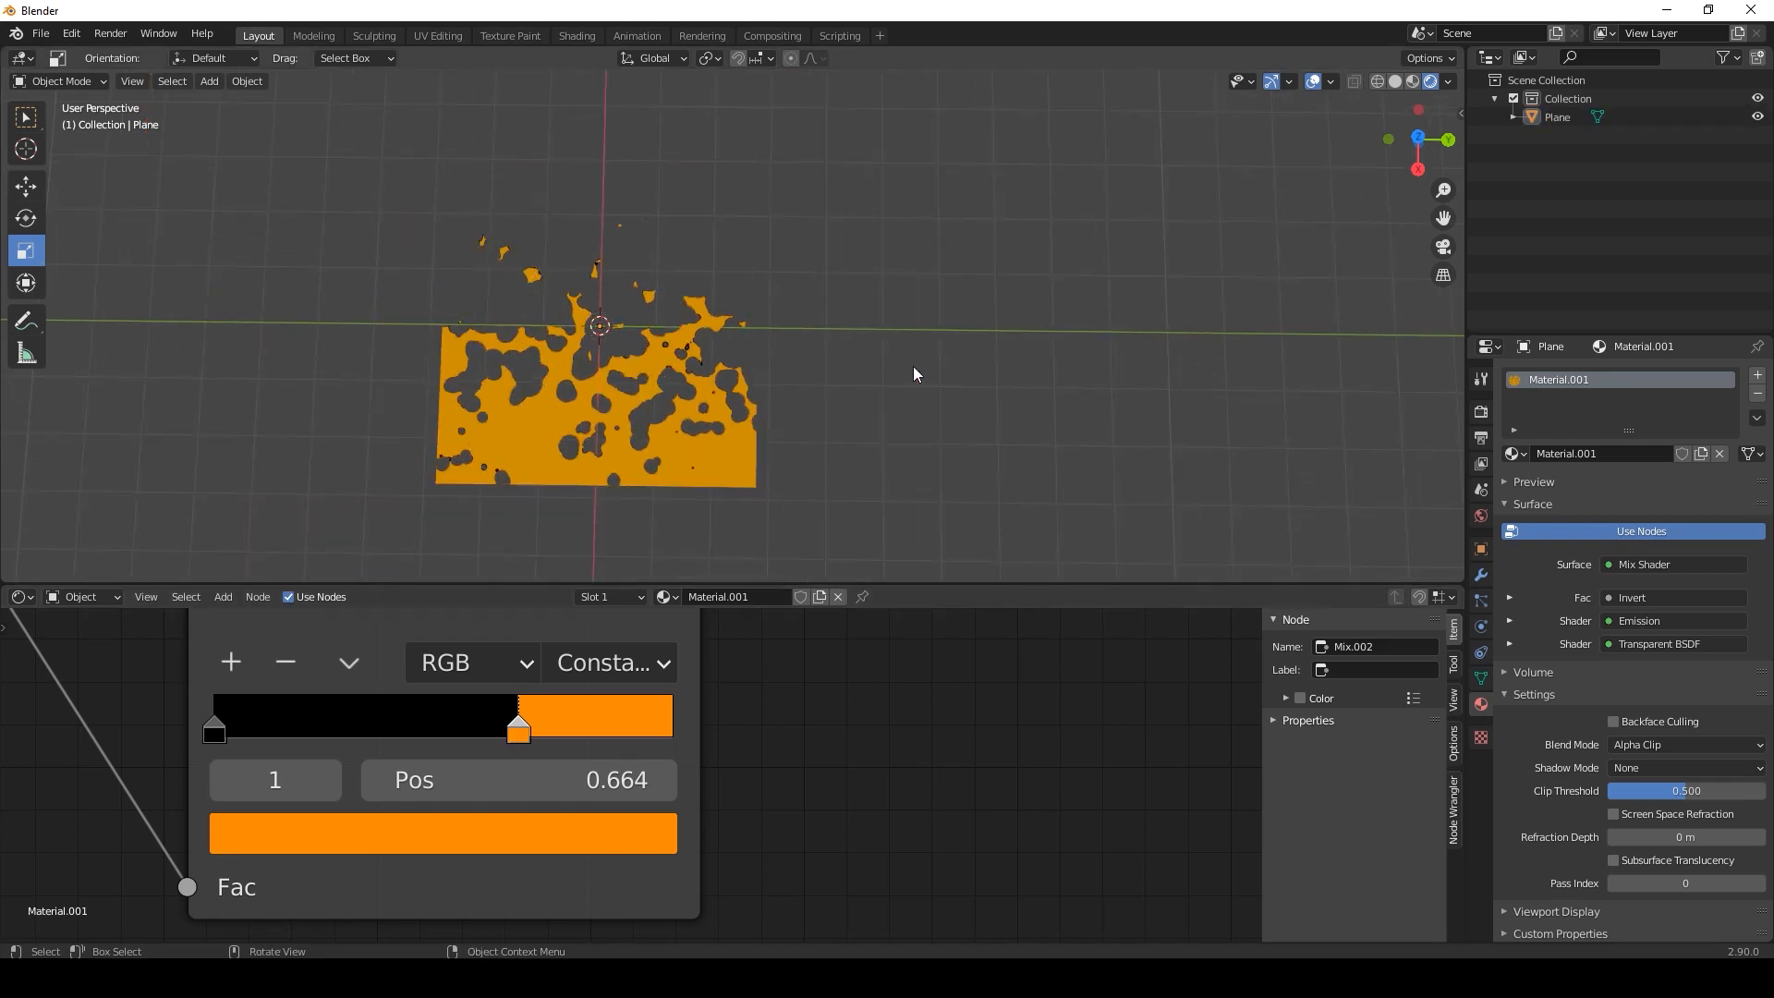
Enlarge the node editor by reducing the 3D viewport's height, with the whole node tree in view.
scroll(885, 714, "down", 7)
scroll(885, 713, "down", 2)
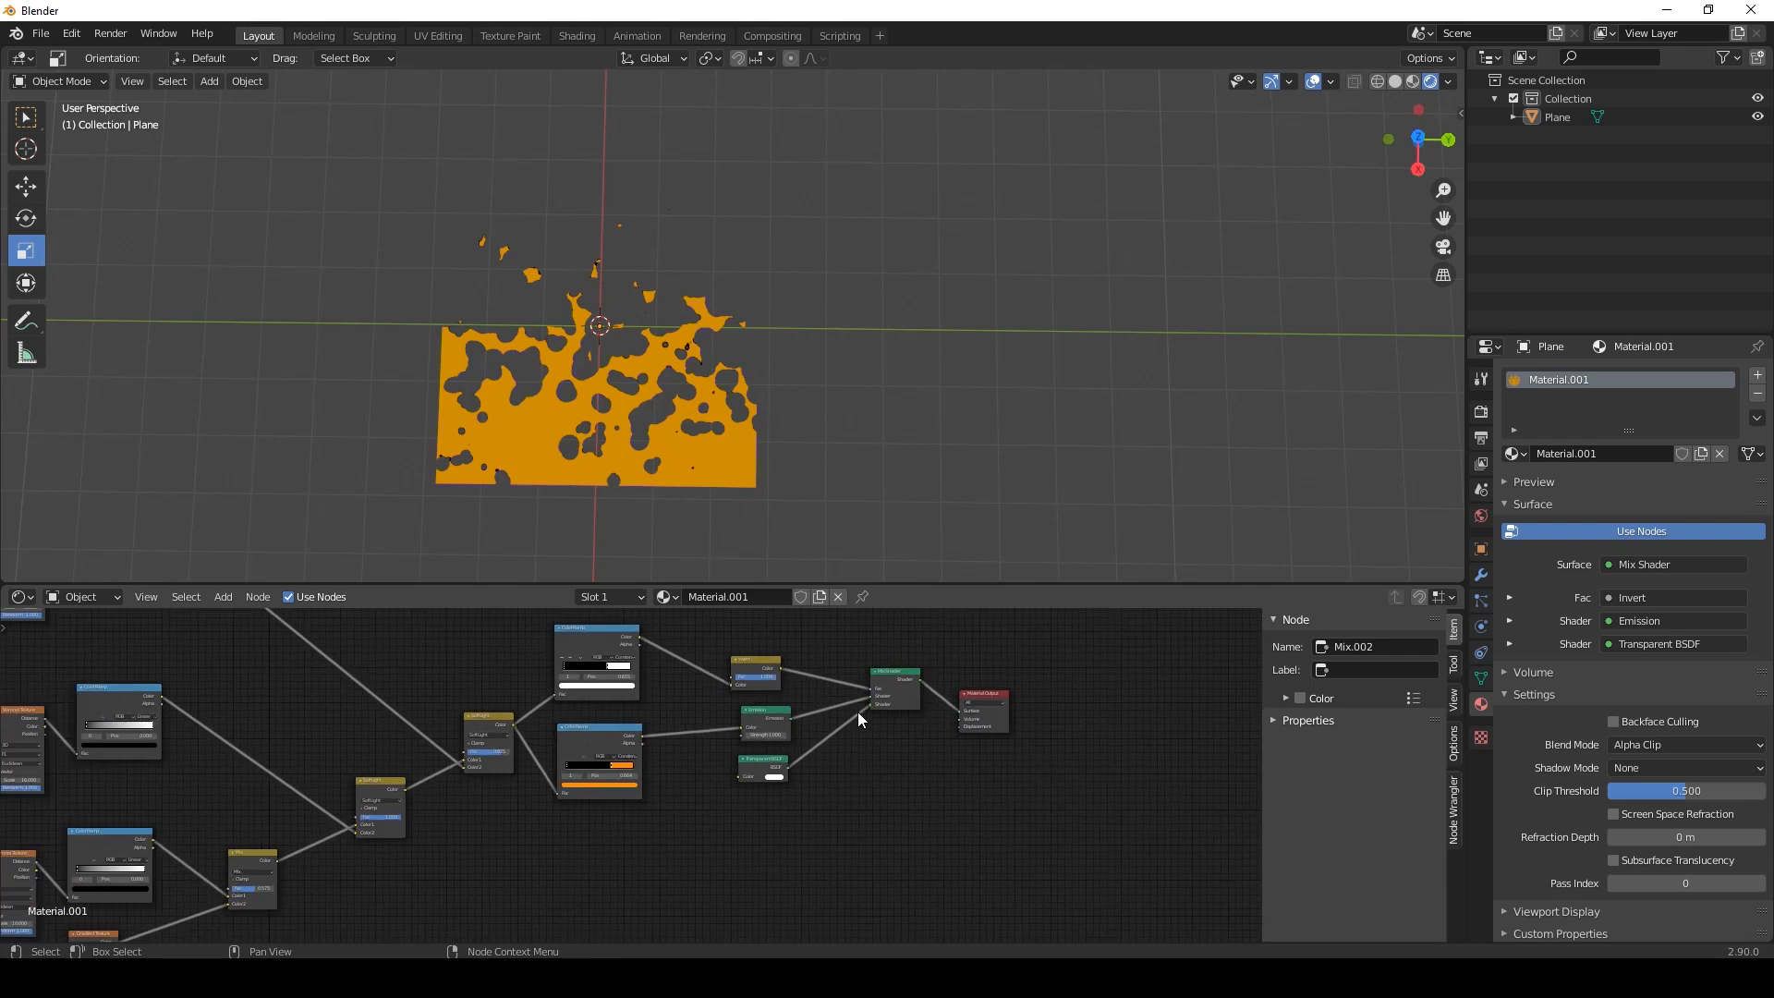
middle_click_drag(522, 750, 787, 756)
scroll(787, 756, "down", 4)
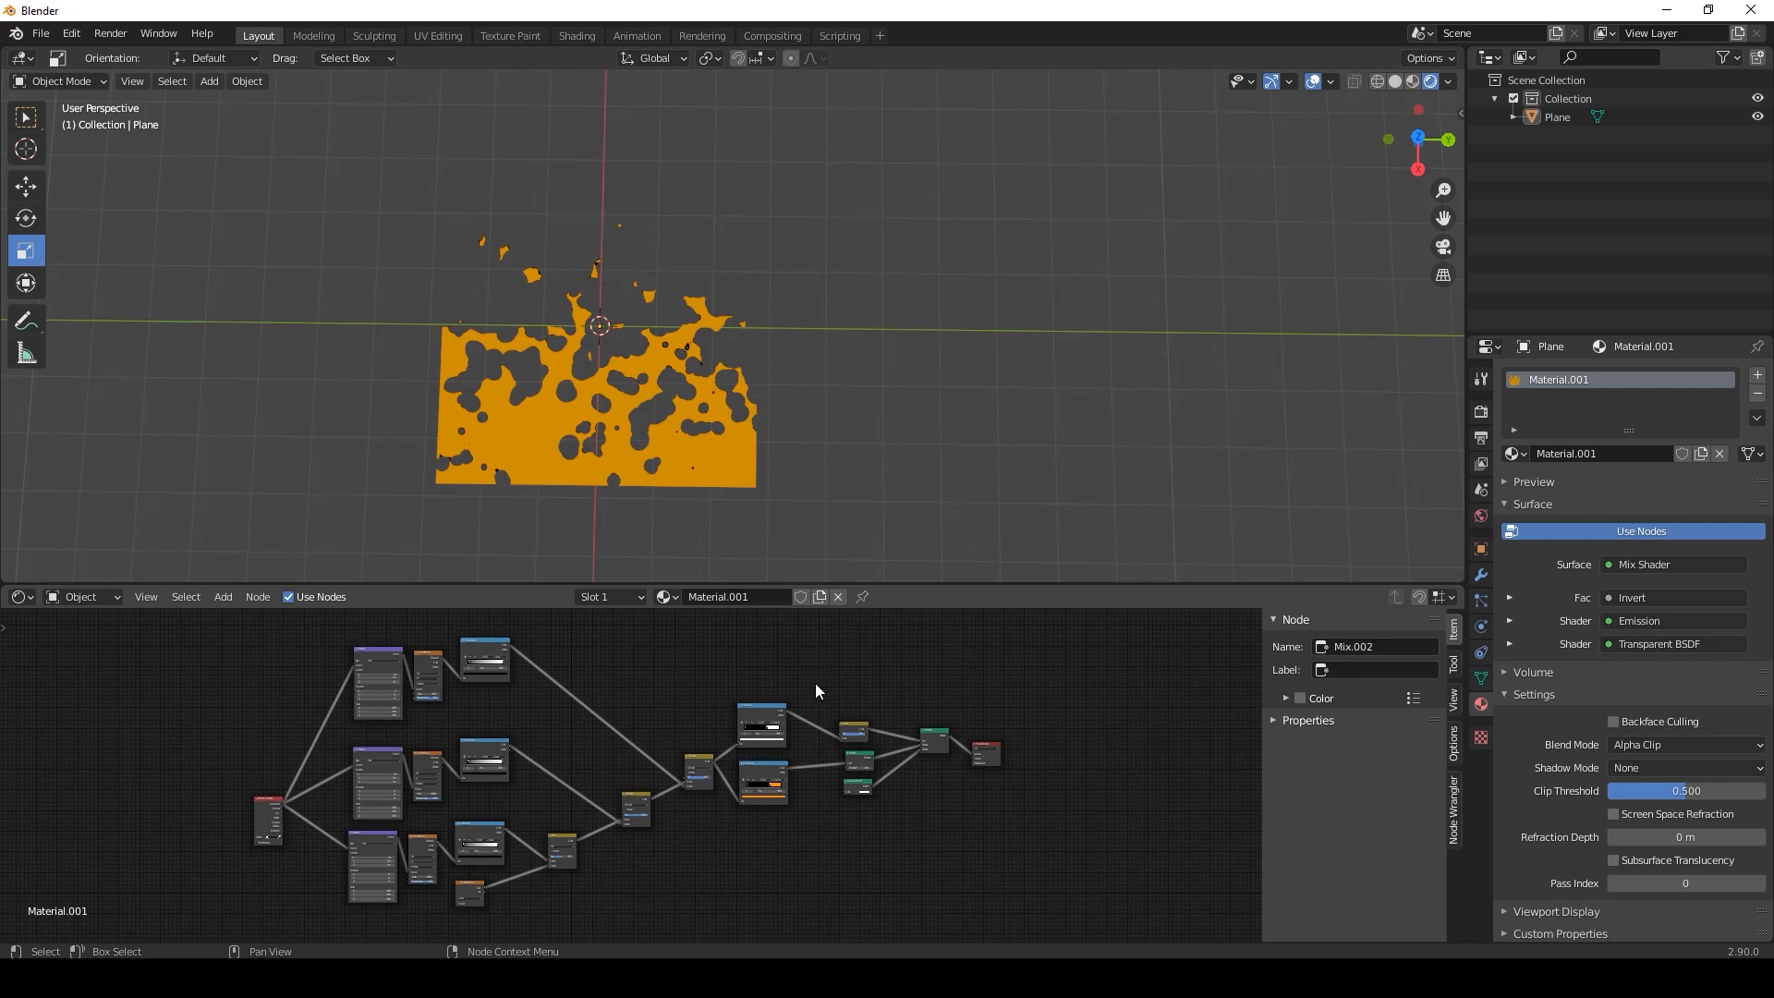
left_click_drag(757, 586, 758, 490)
Drive the X location of the lowest Mapping node with #frame/25, and preview the animation.
scroll(414, 840, "up", 4)
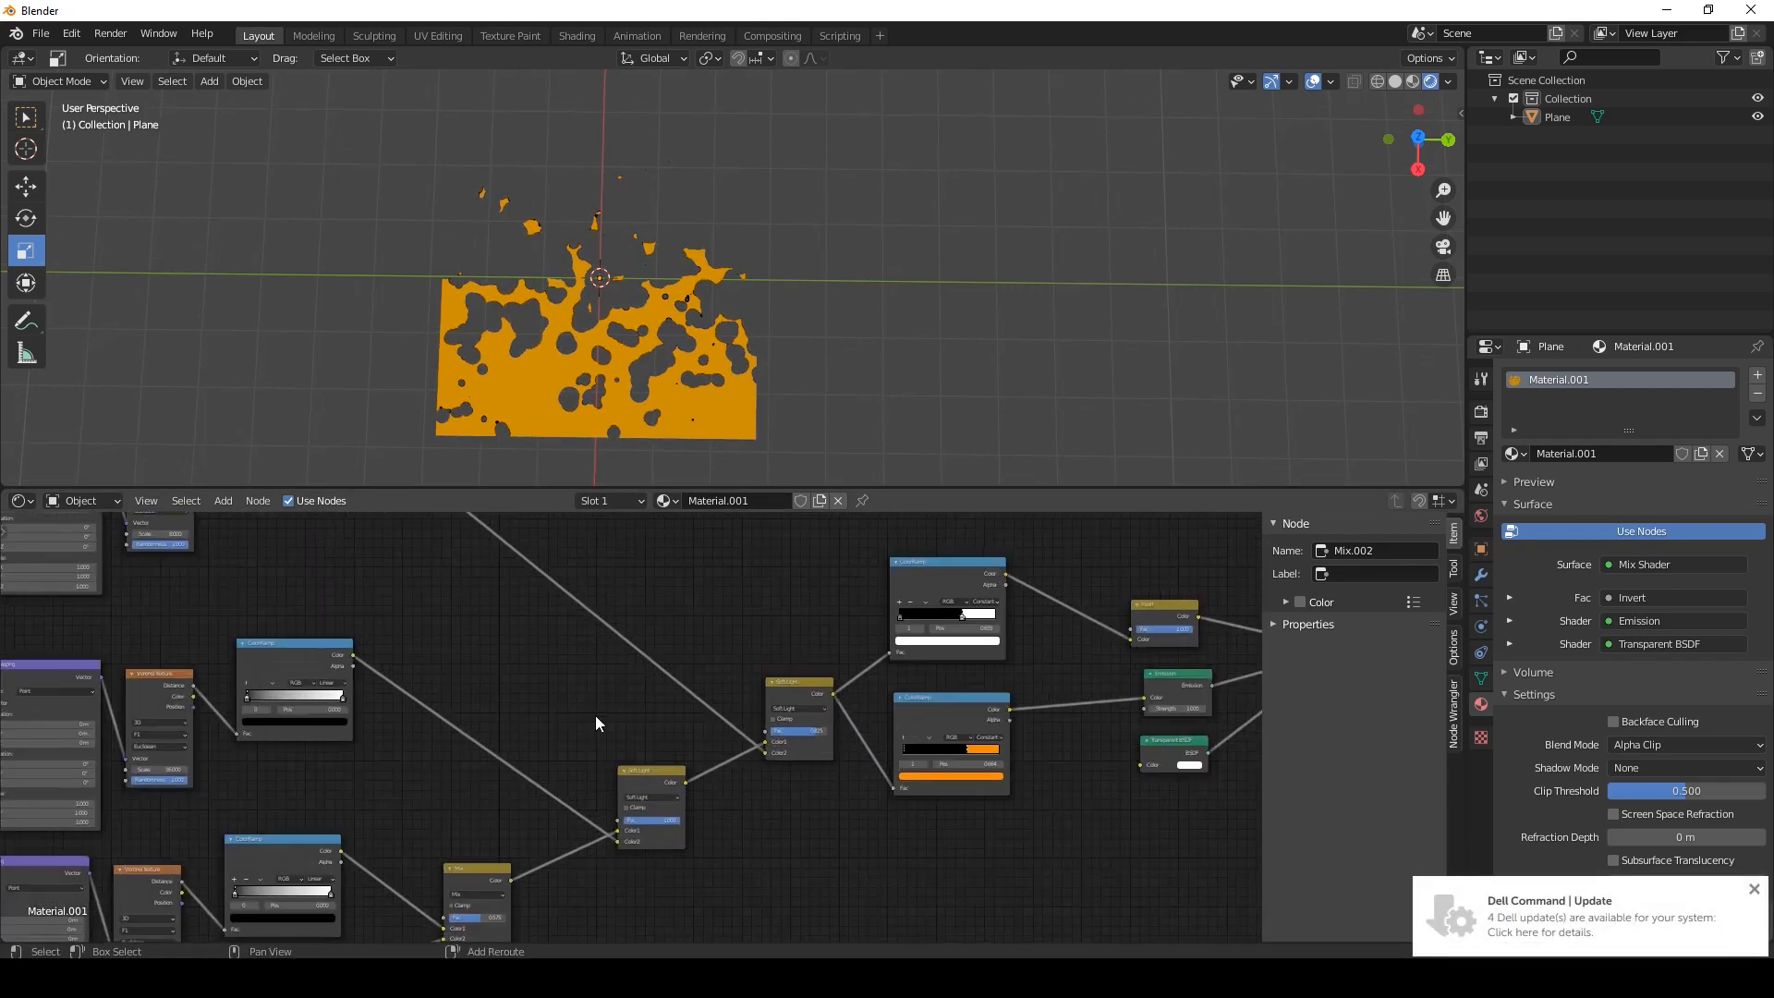
middle_click_drag(340, 751, 701, 563)
scroll(560, 641, "up", 5)
middle_click_drag(511, 653, 593, 687)
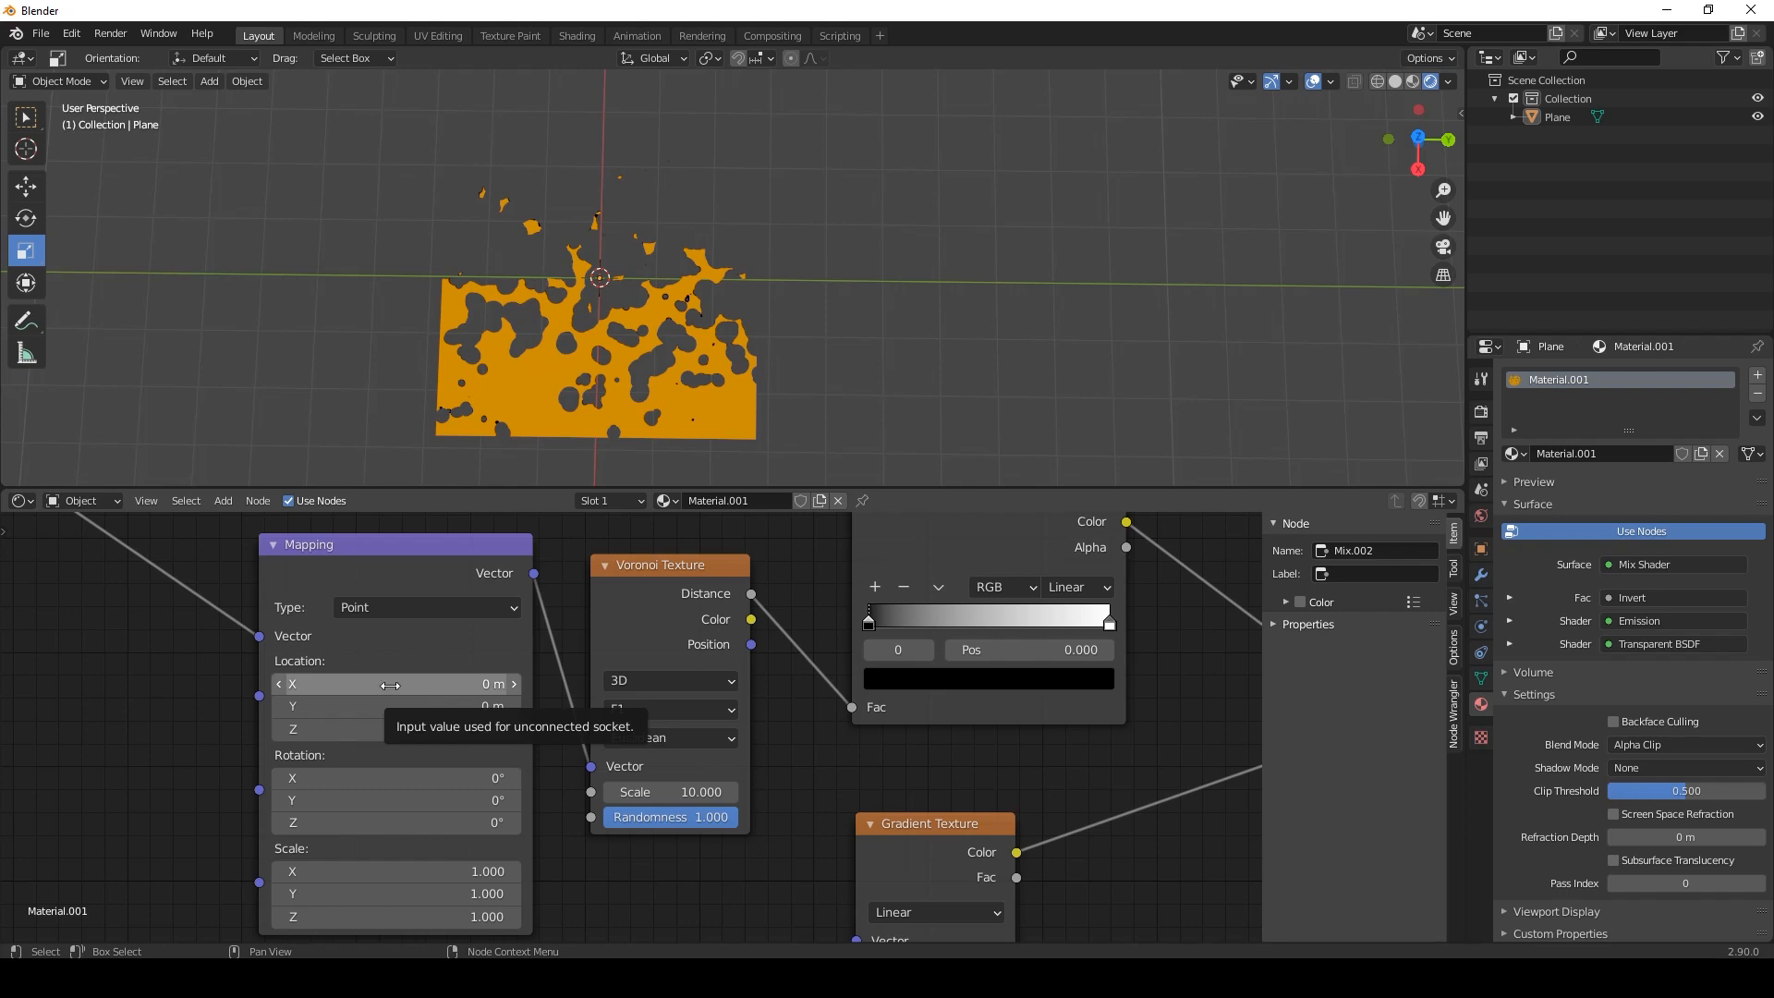
left_click(340, 686)
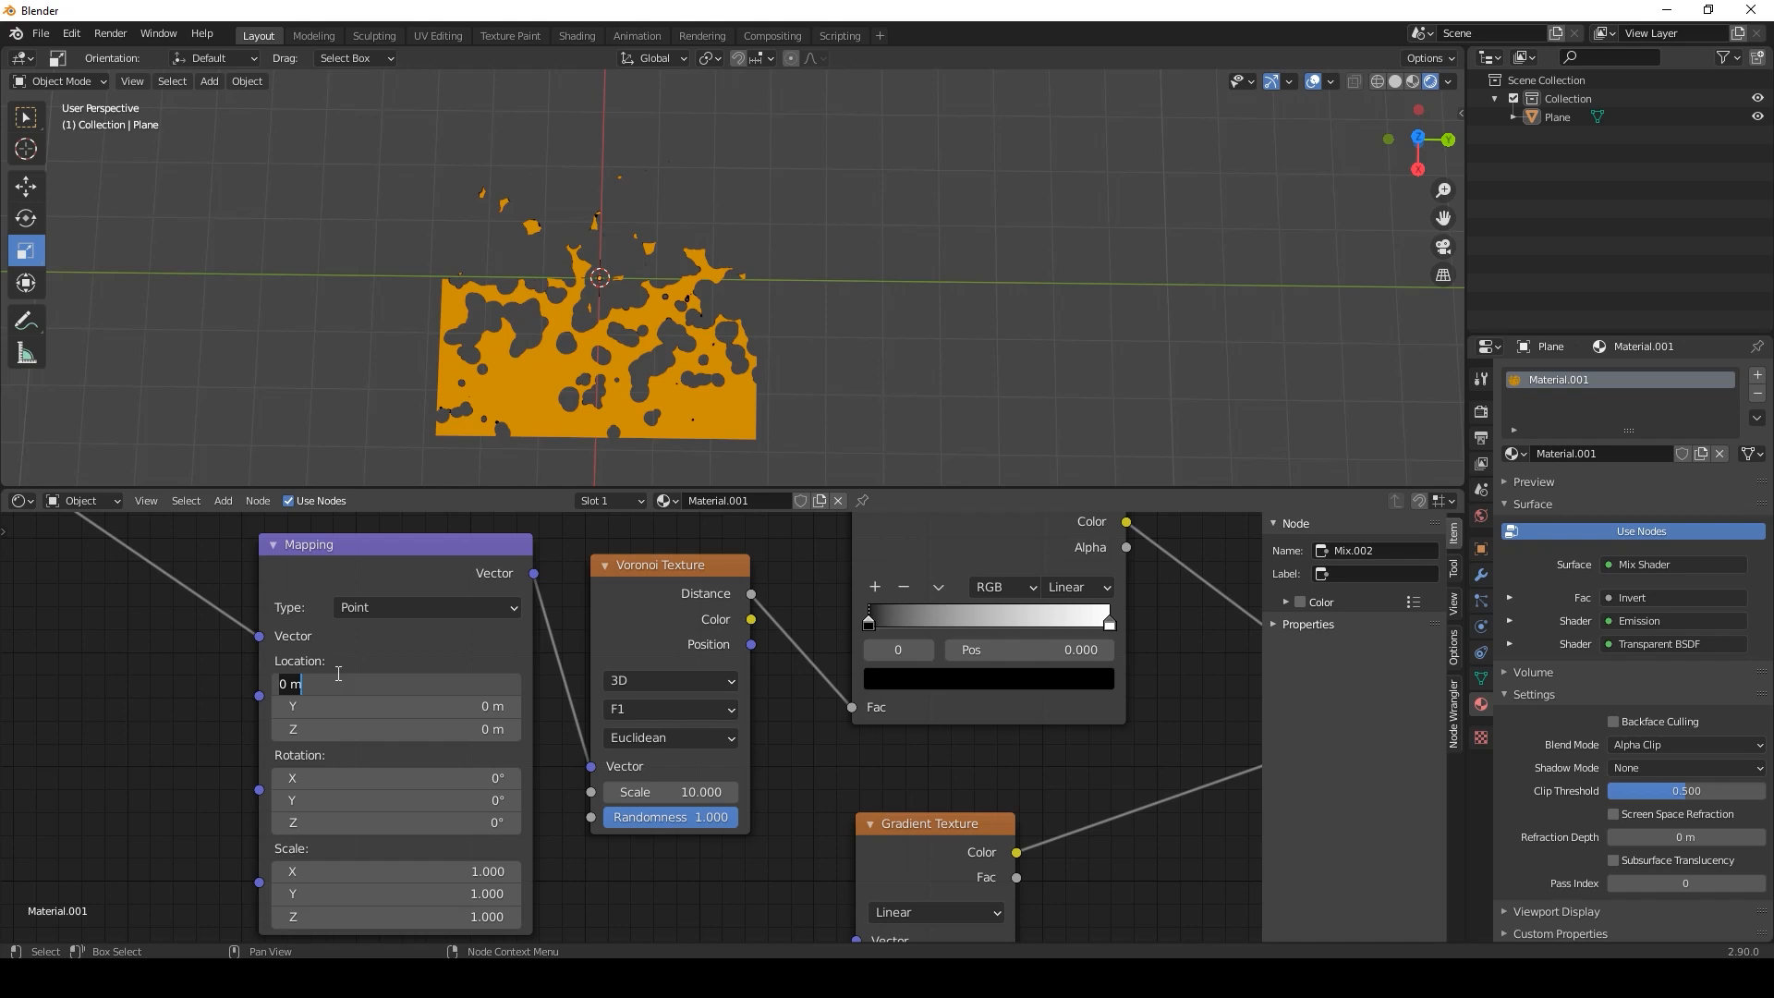
type("#frame/25")
key("Return")
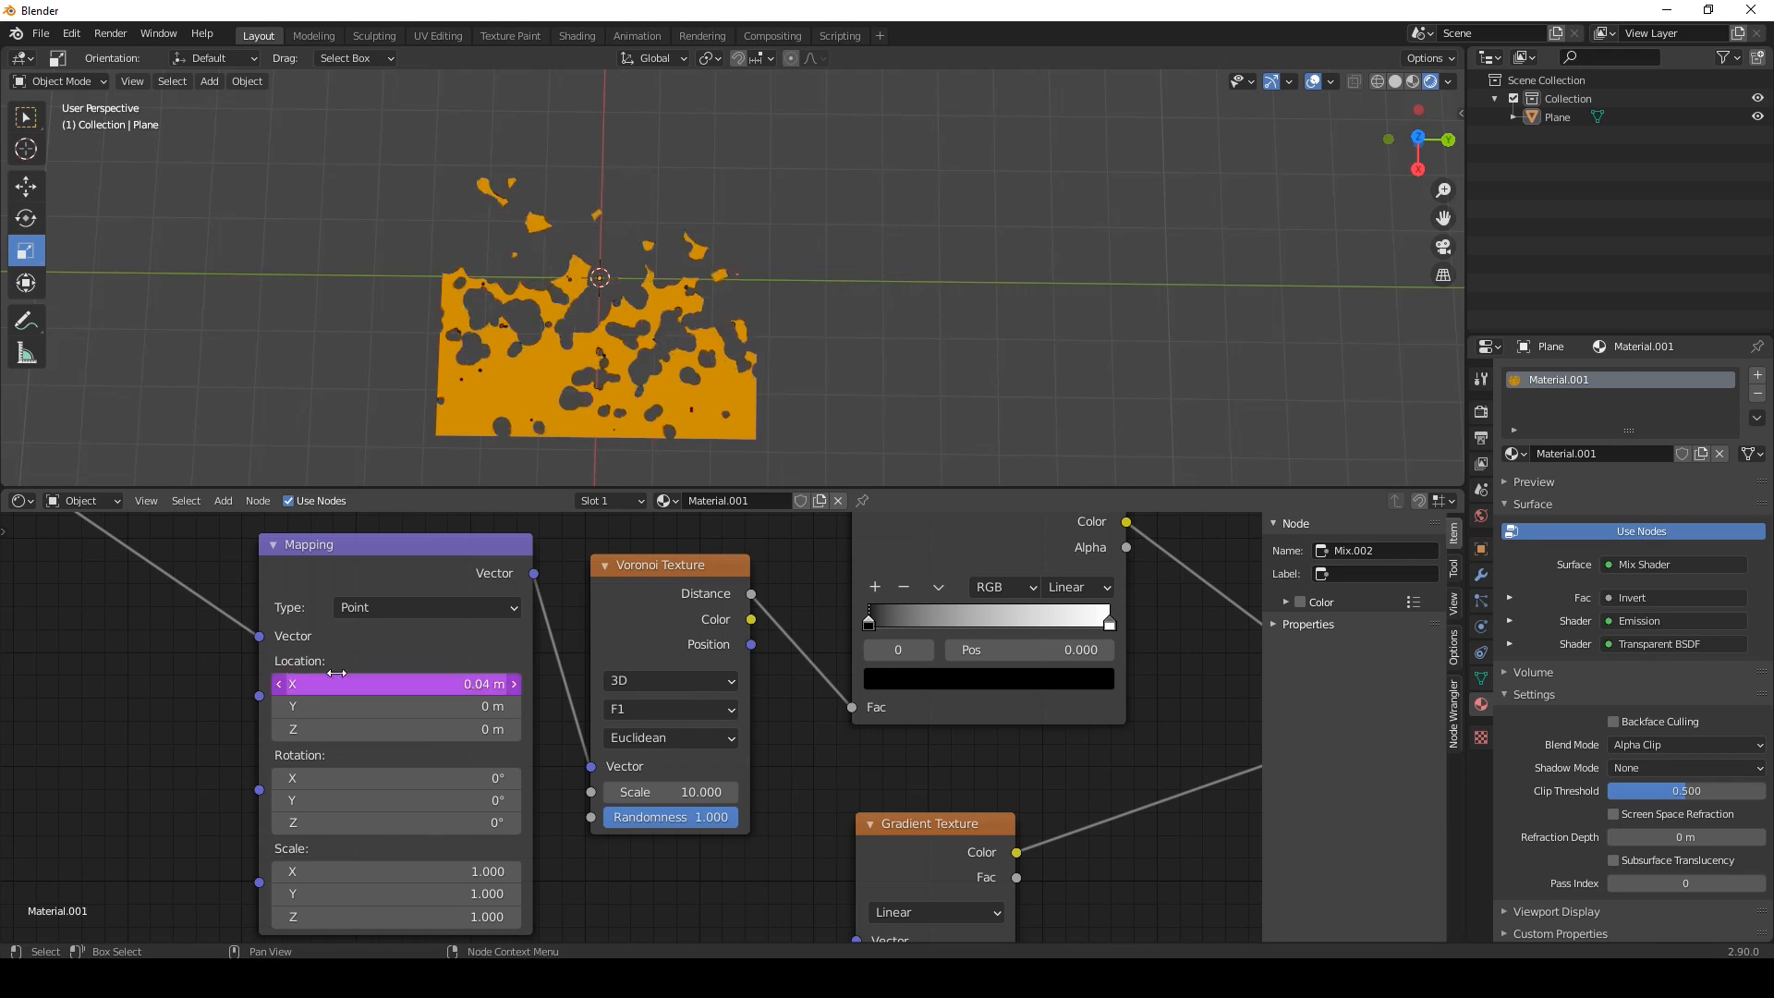
key("space")
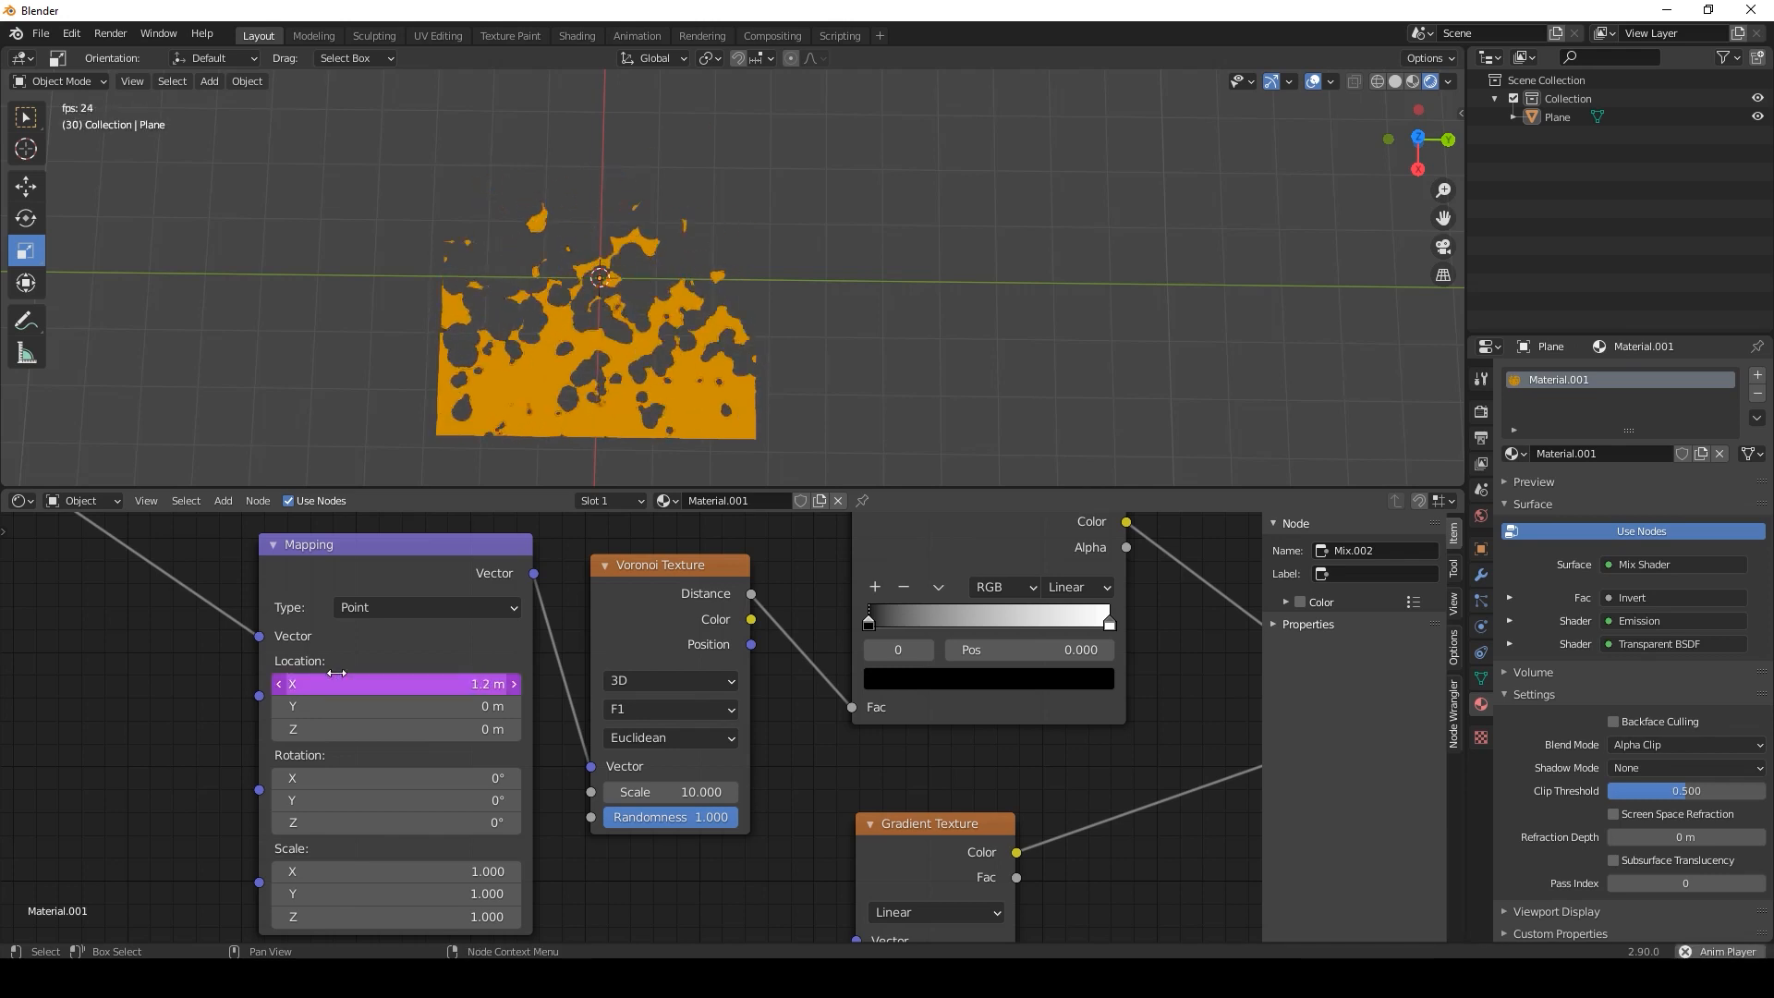
key("space")
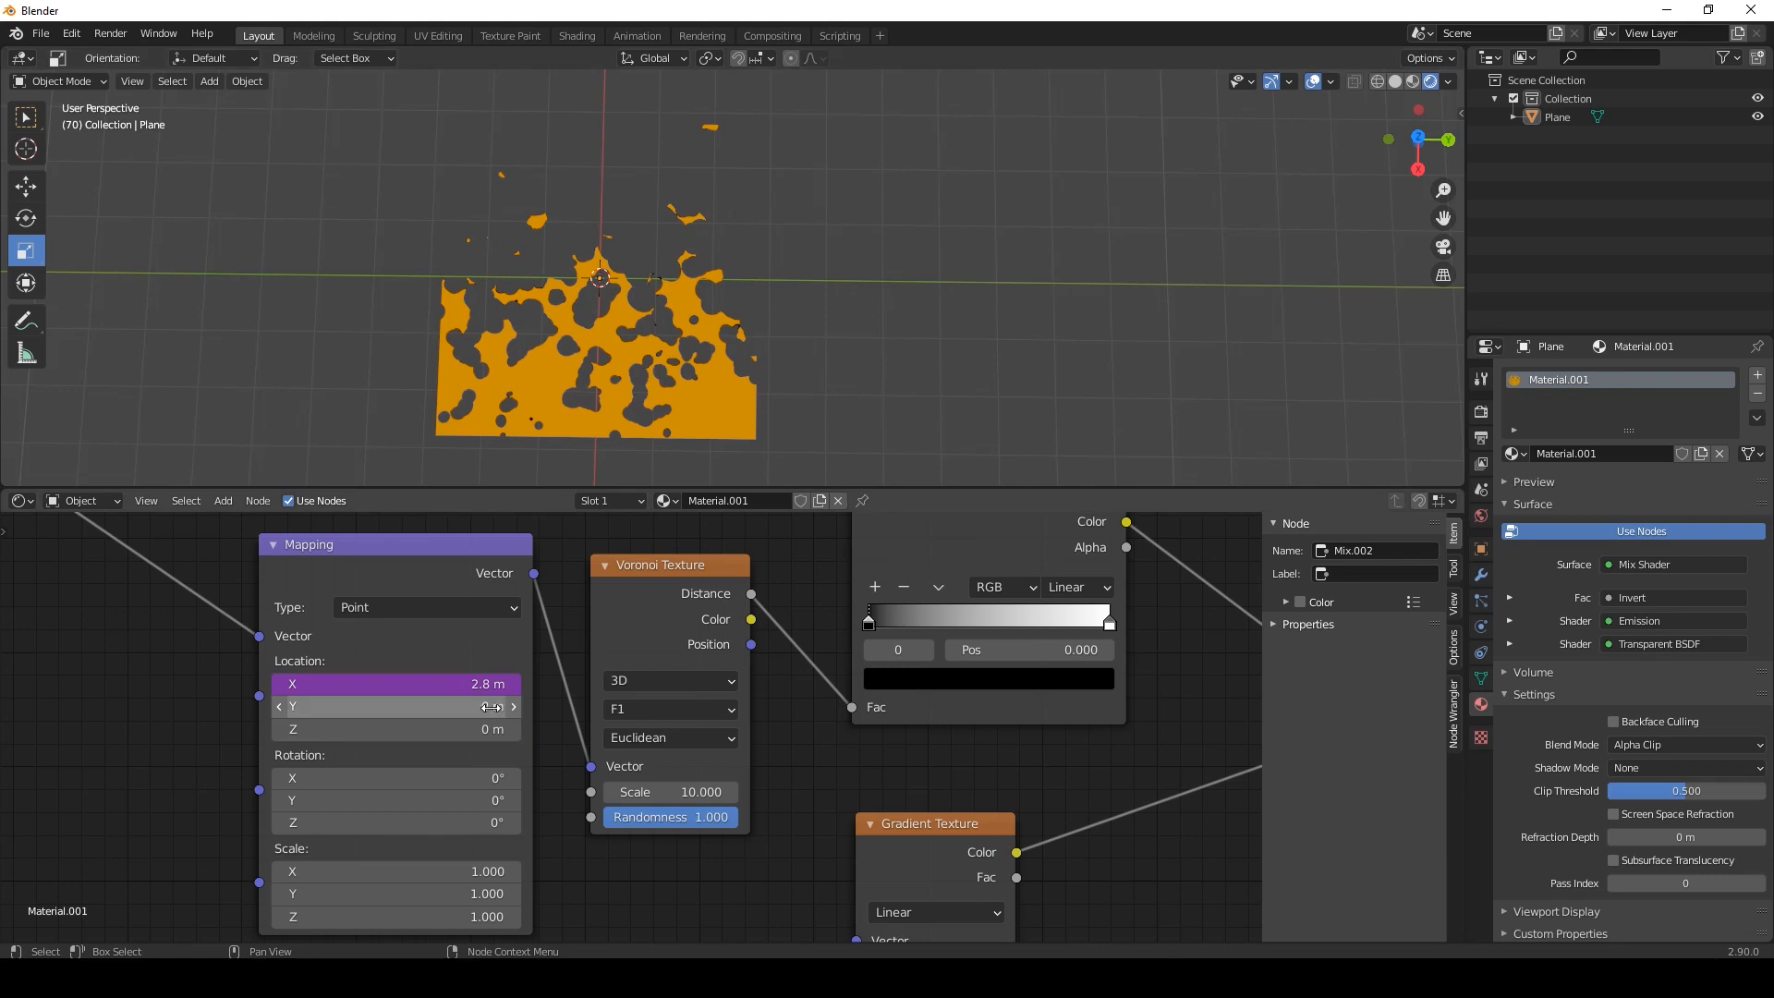
Drive the Y location of the lowest Mapping node with #frame/50, and preview the animation.
left_click(469, 712)
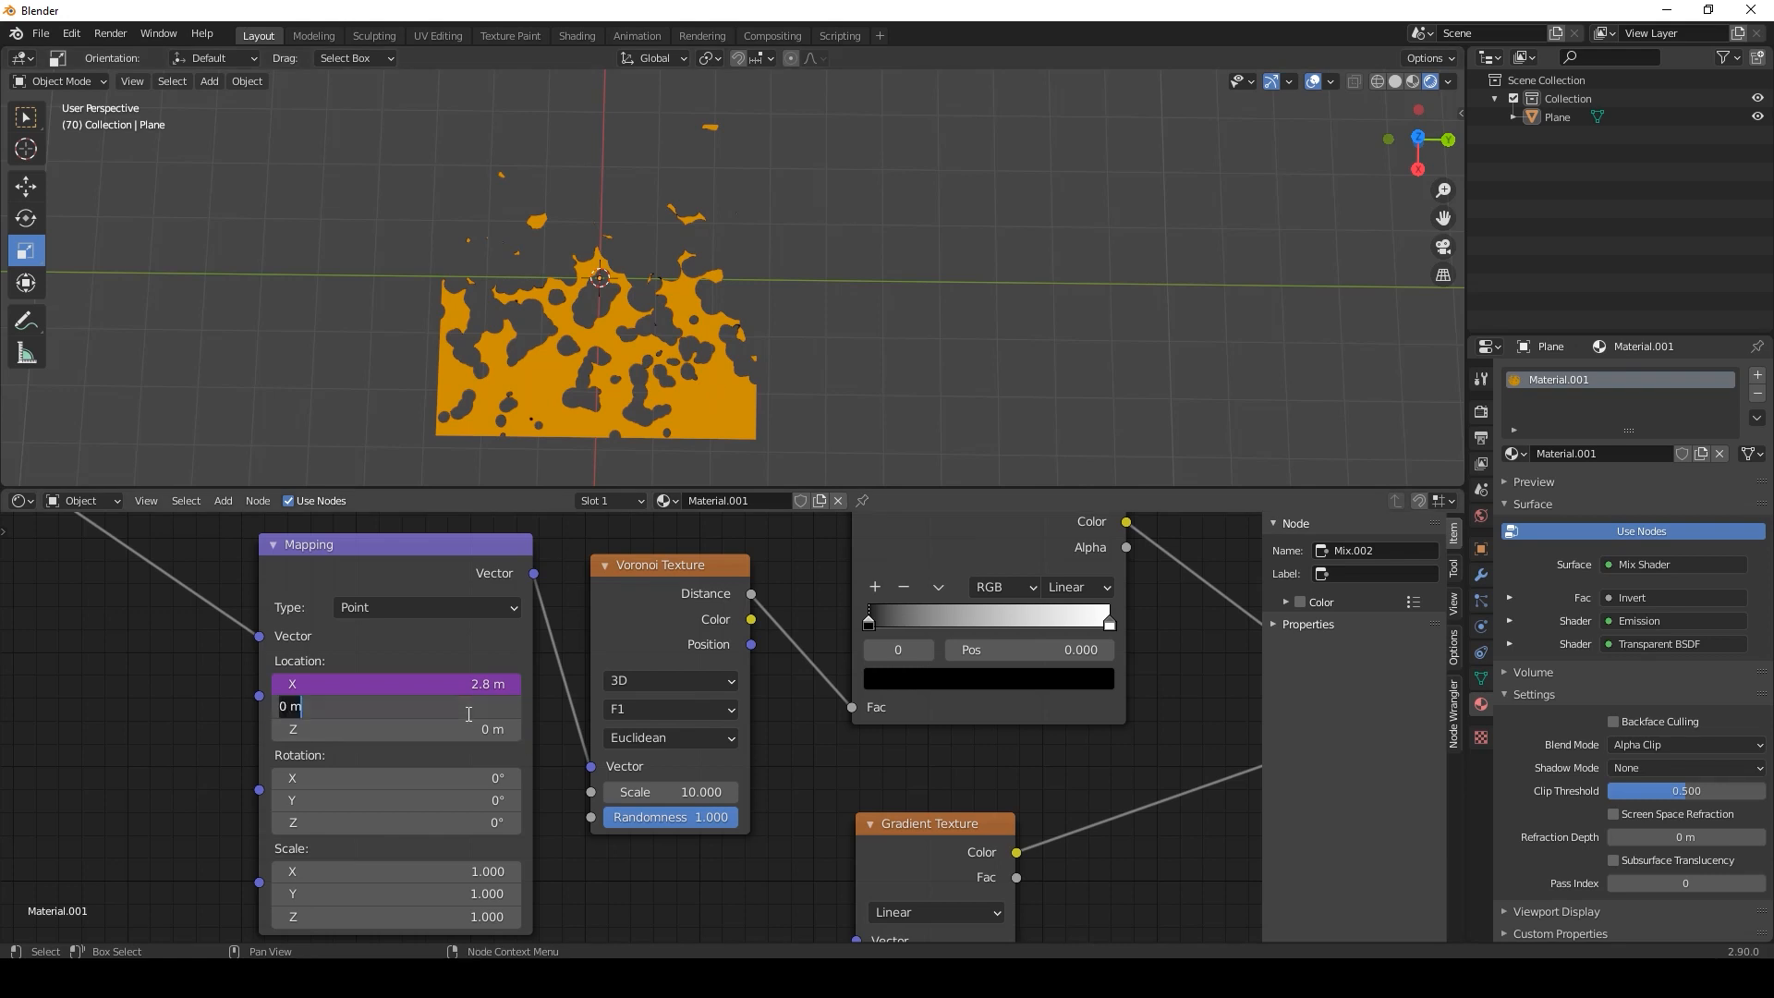
type("#frame/50")
key("Return")
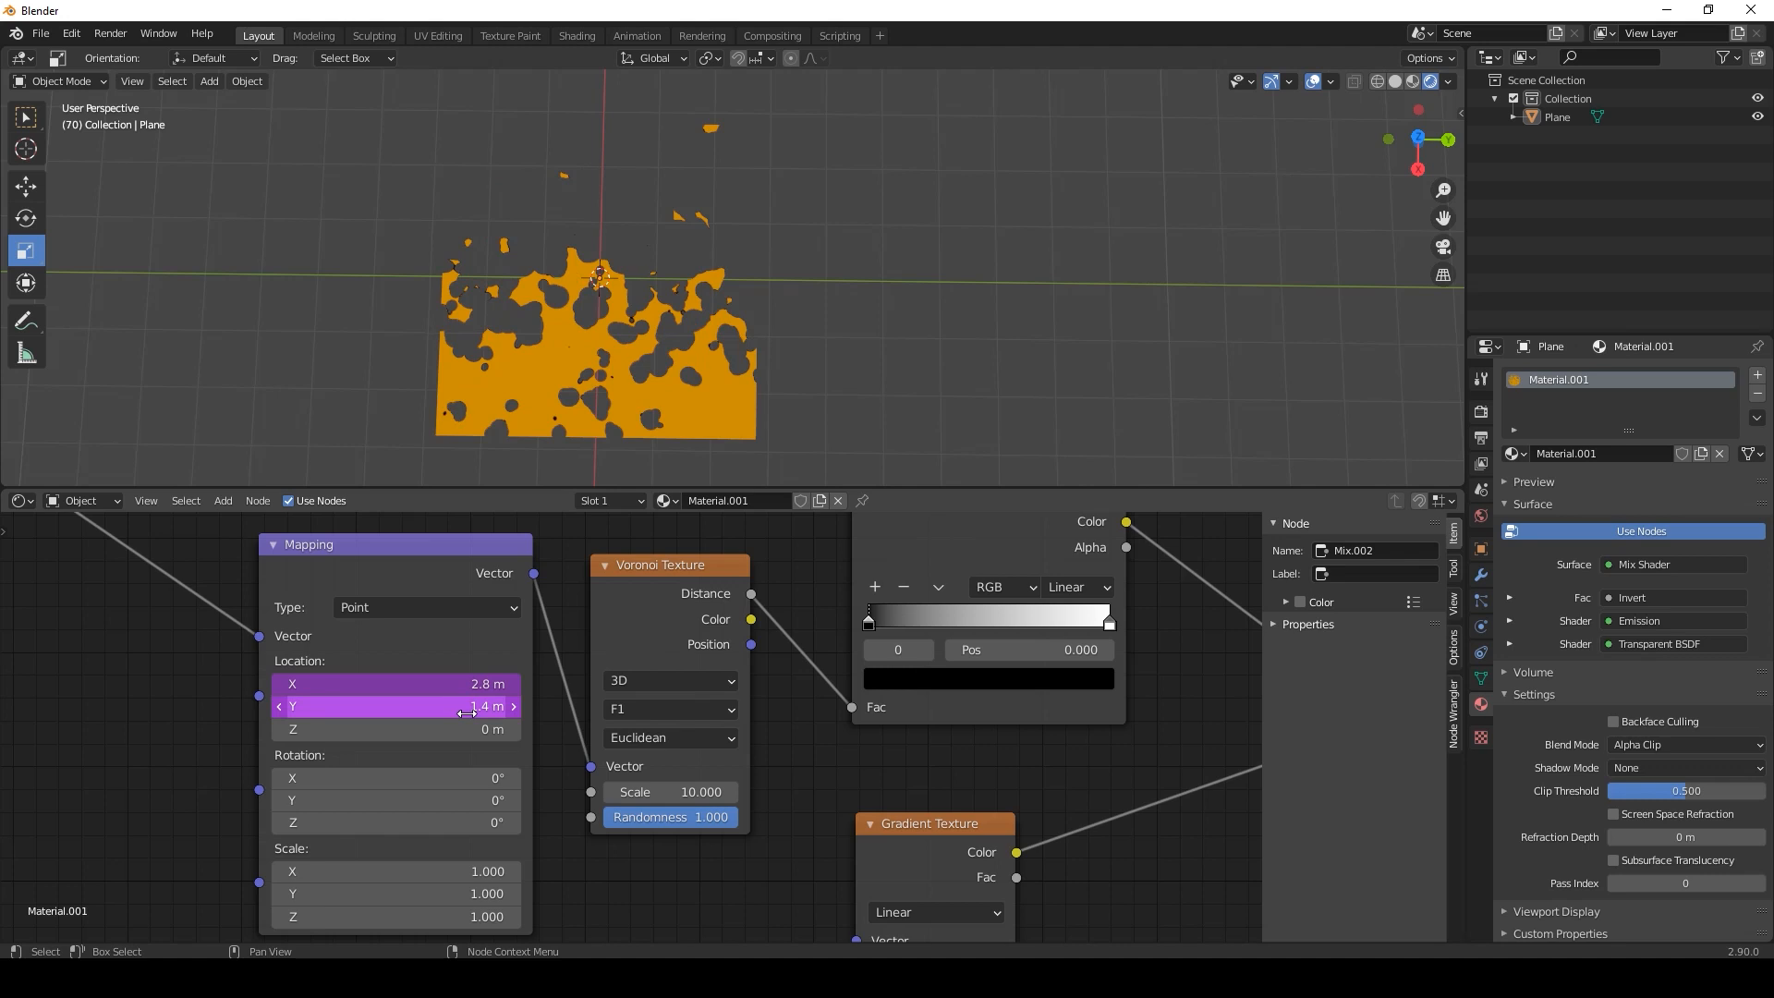
key("space")
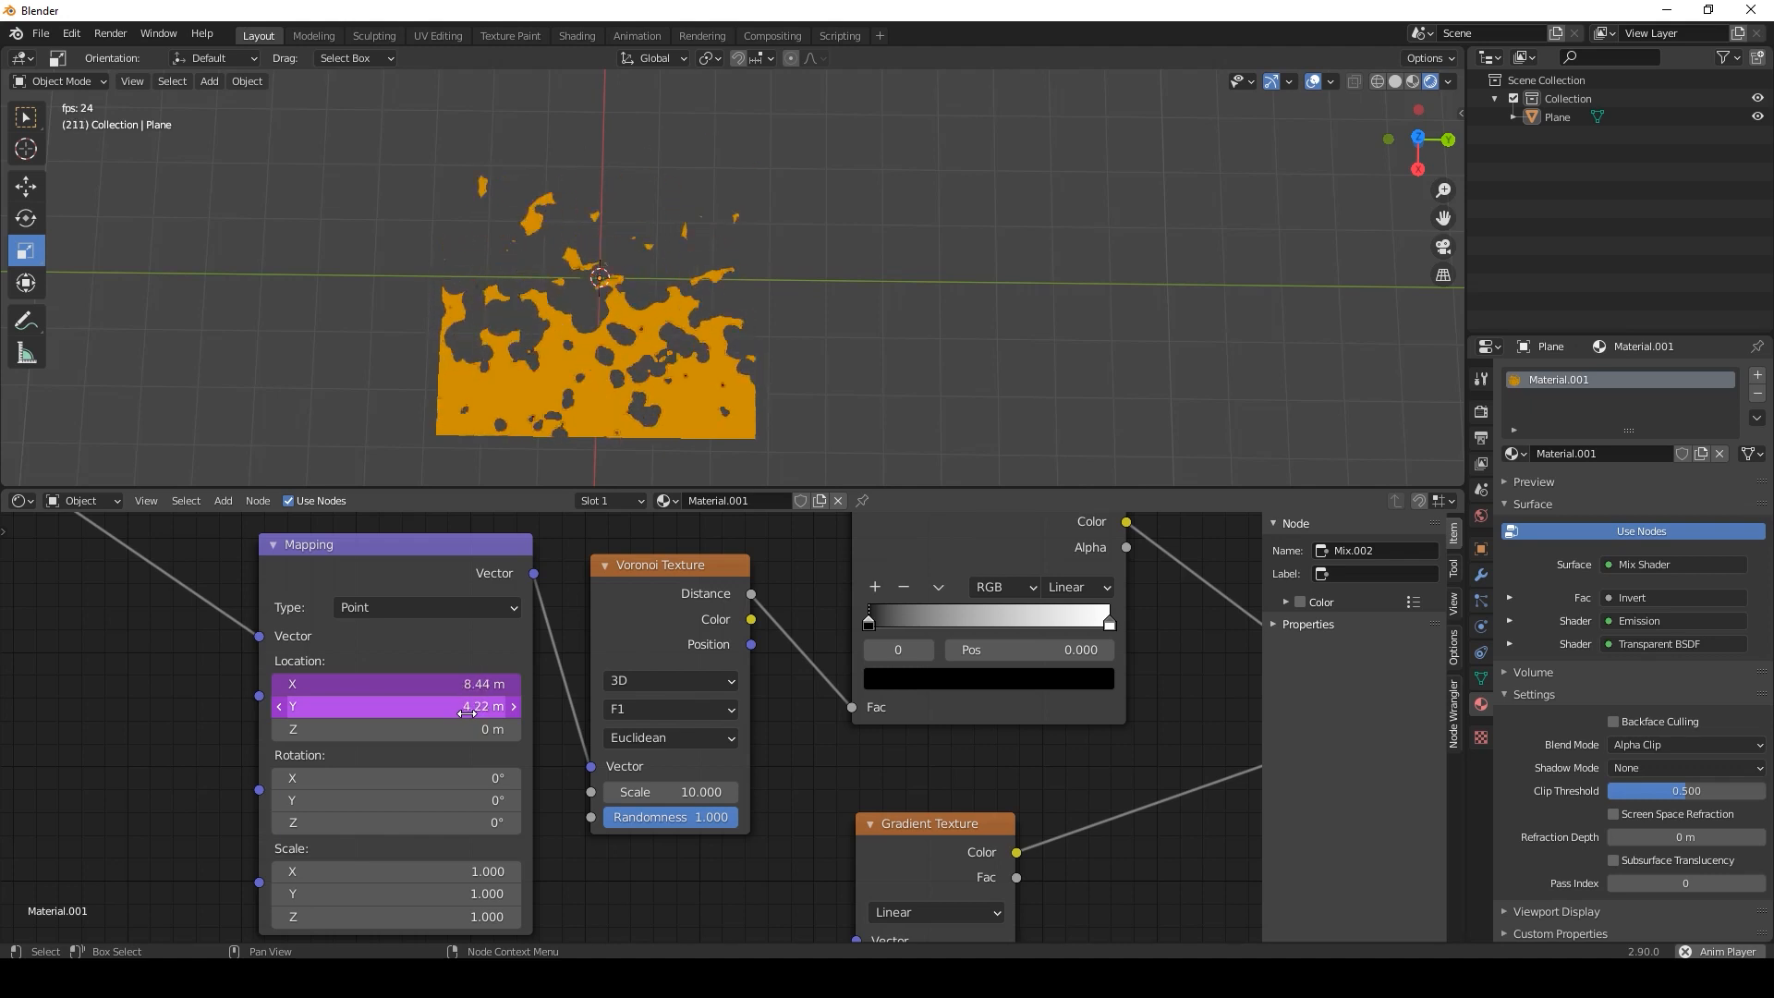
key("space")
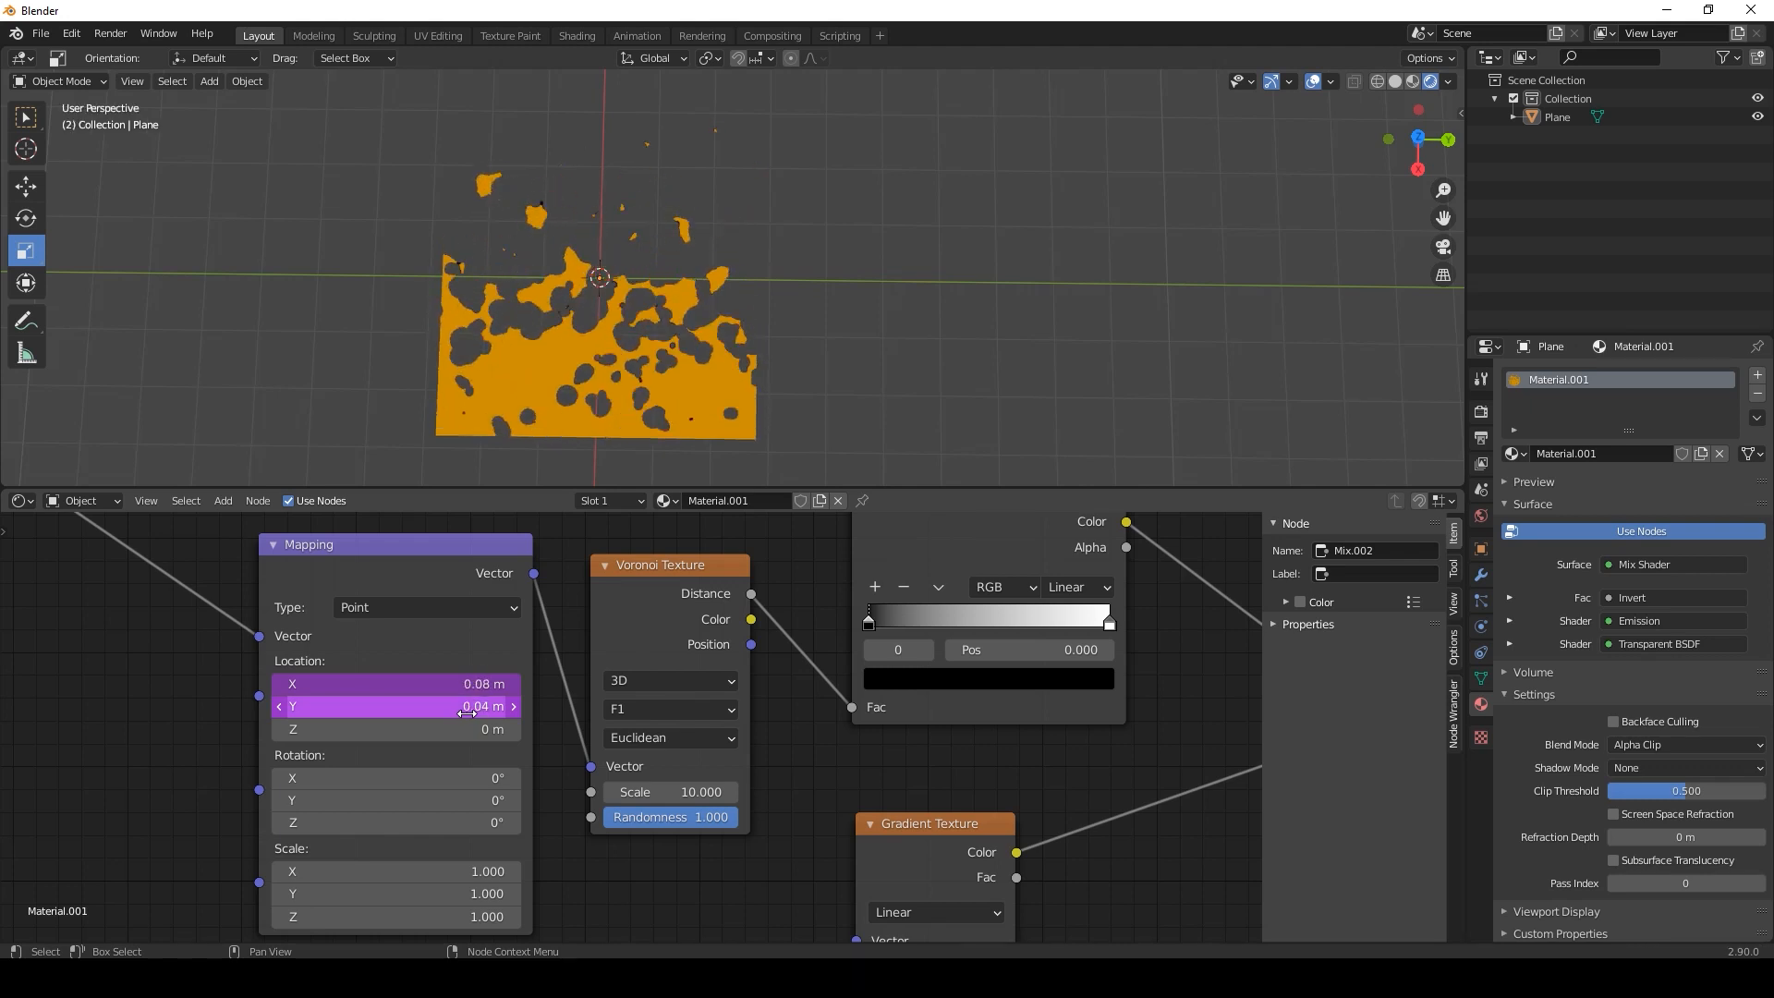
Drive the X location of the middle Mapping node, which feeds the scale 16 Voronoi Texture, with #frame/40.
scroll(525, 684, "down", 5)
middle_click_drag(566, 617, 597, 783)
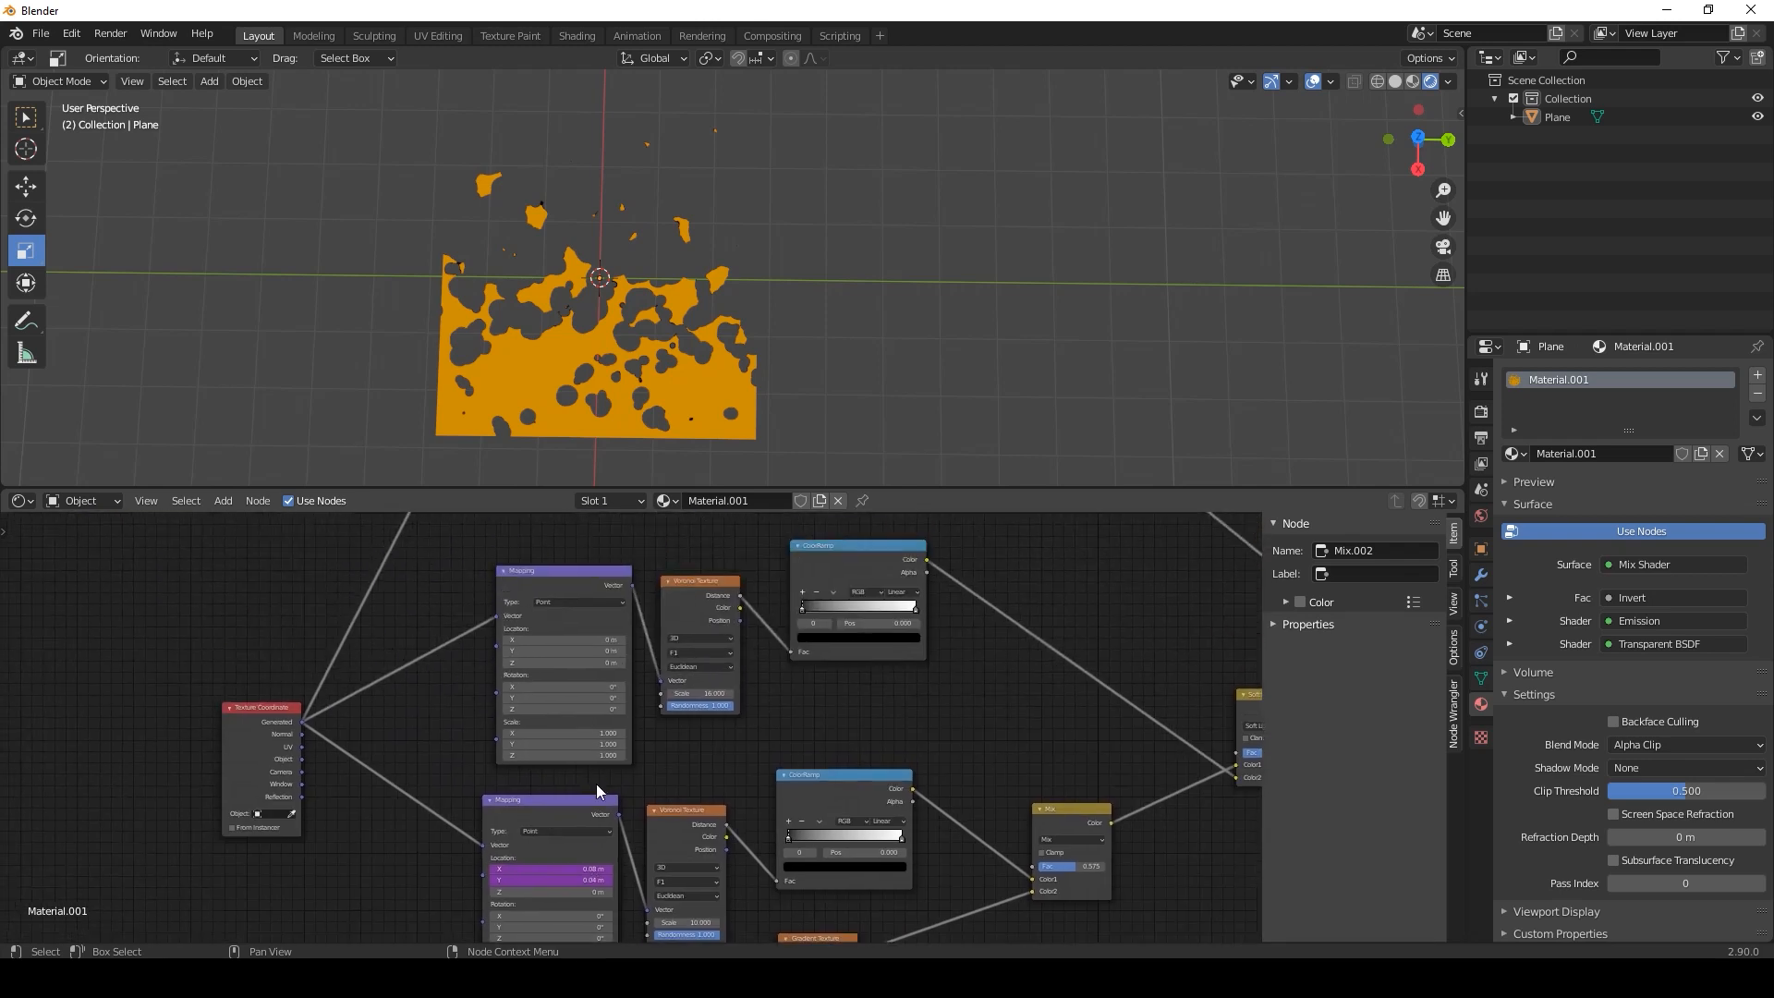
scroll(566, 665, "up", 7)
middle_click_drag(508, 627, 492, 701)
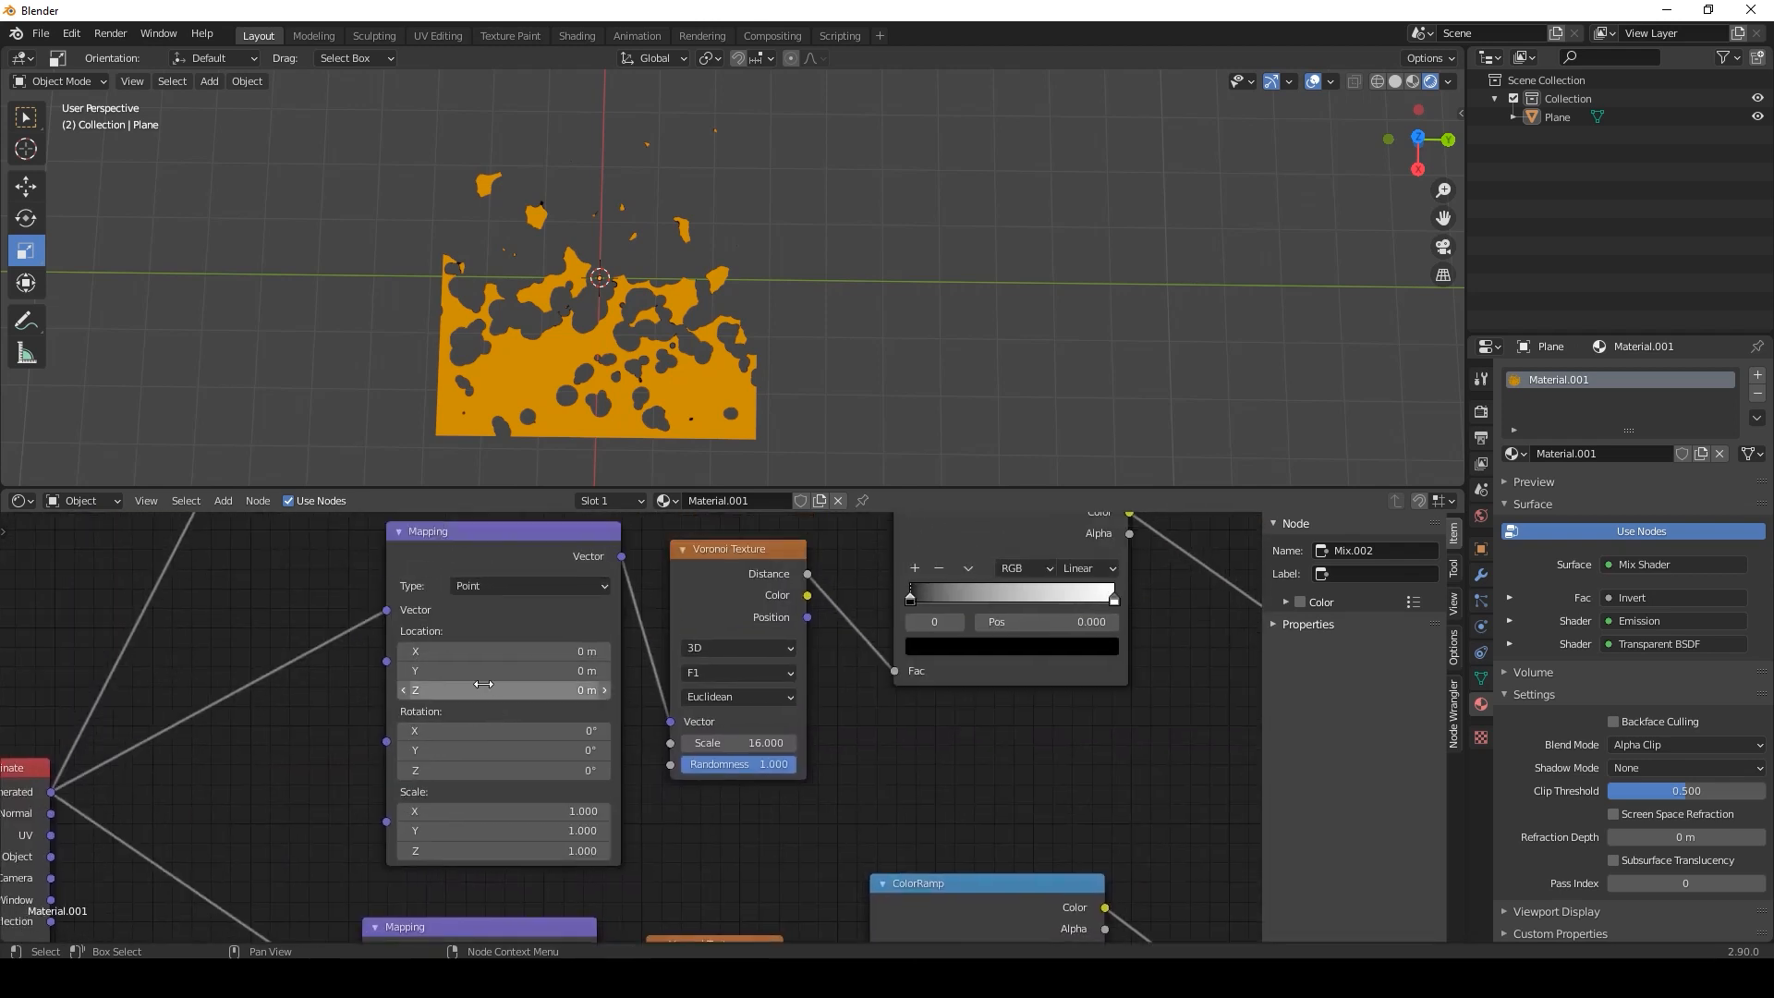
scroll(487, 690, "up", 4)
middle_click_drag(414, 620, 447, 728)
scroll(447, 725, "down", 4)
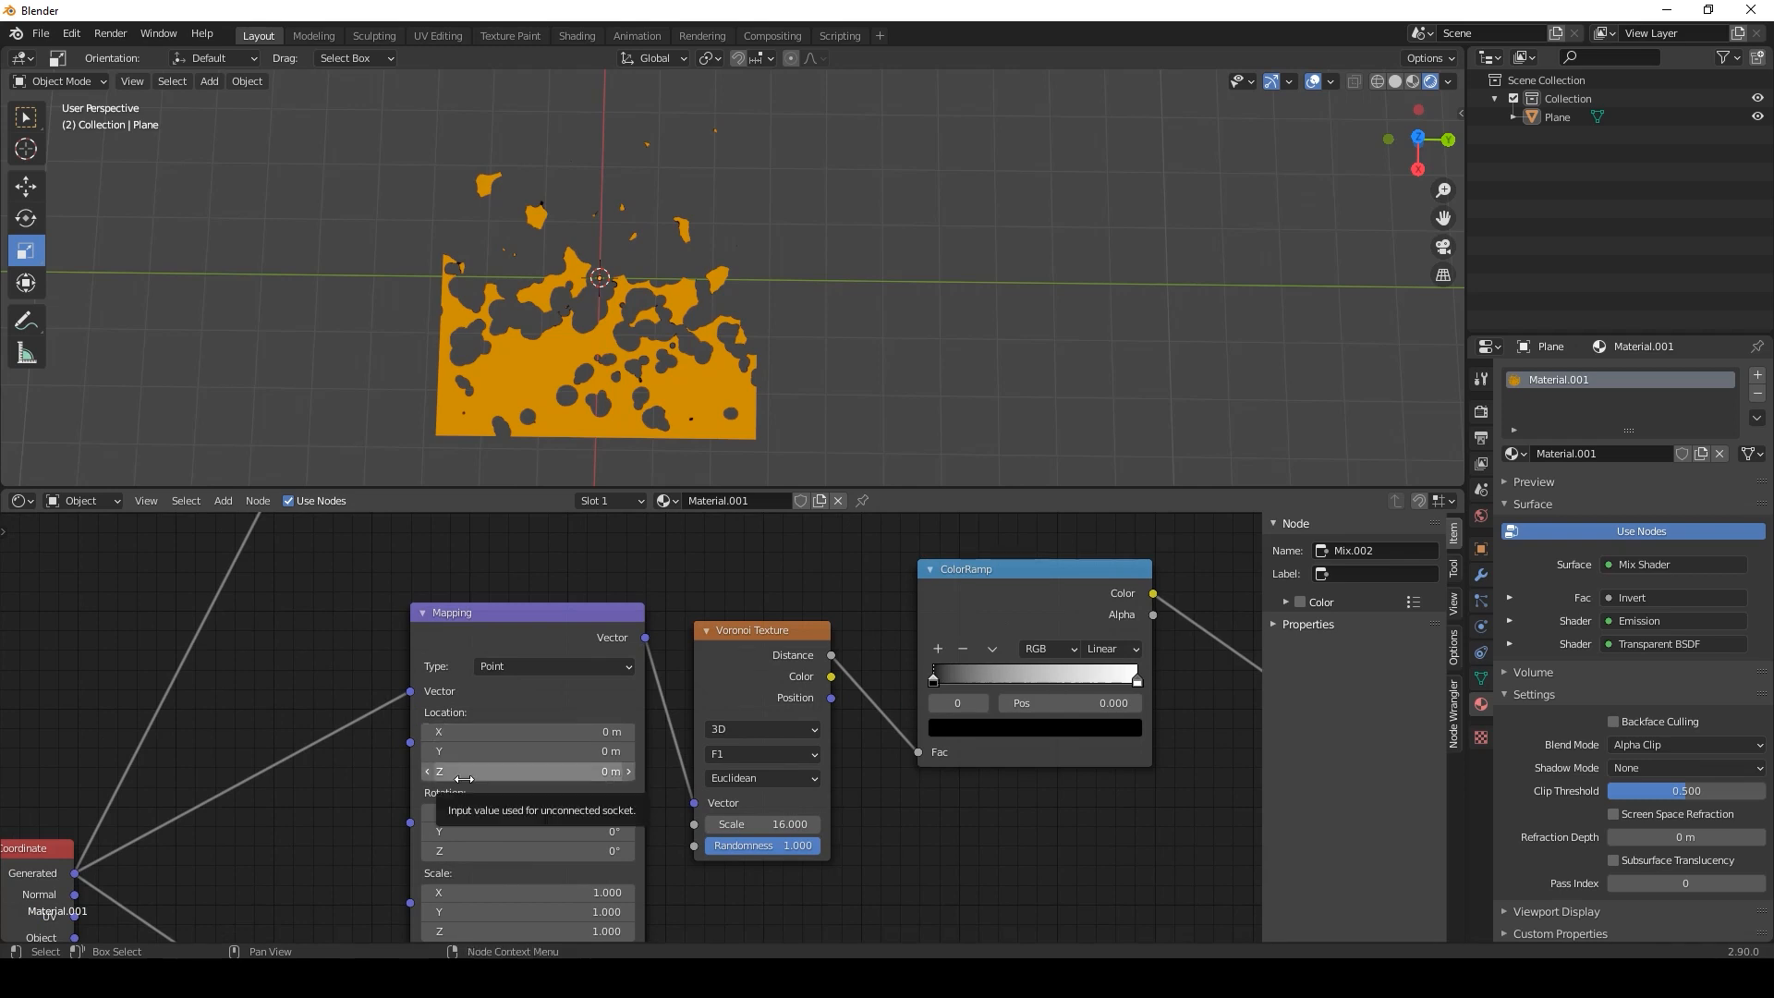
left_click(504, 731)
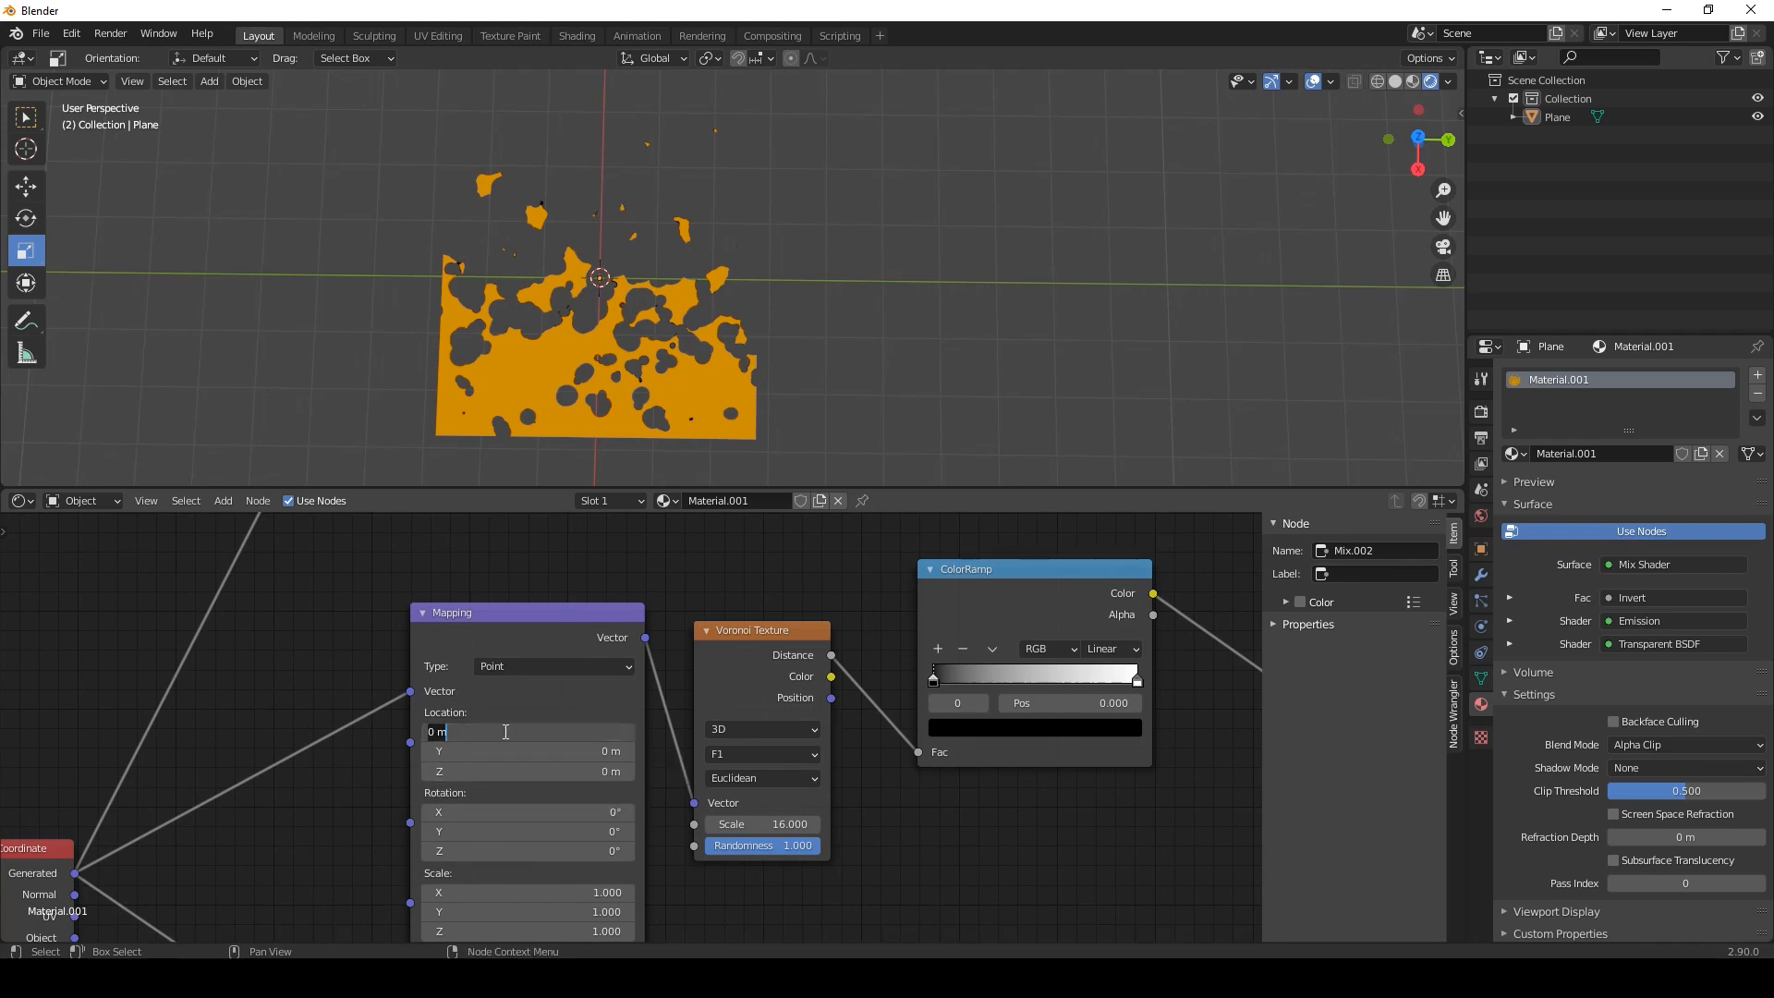
type("#frame/40")
key("Return")
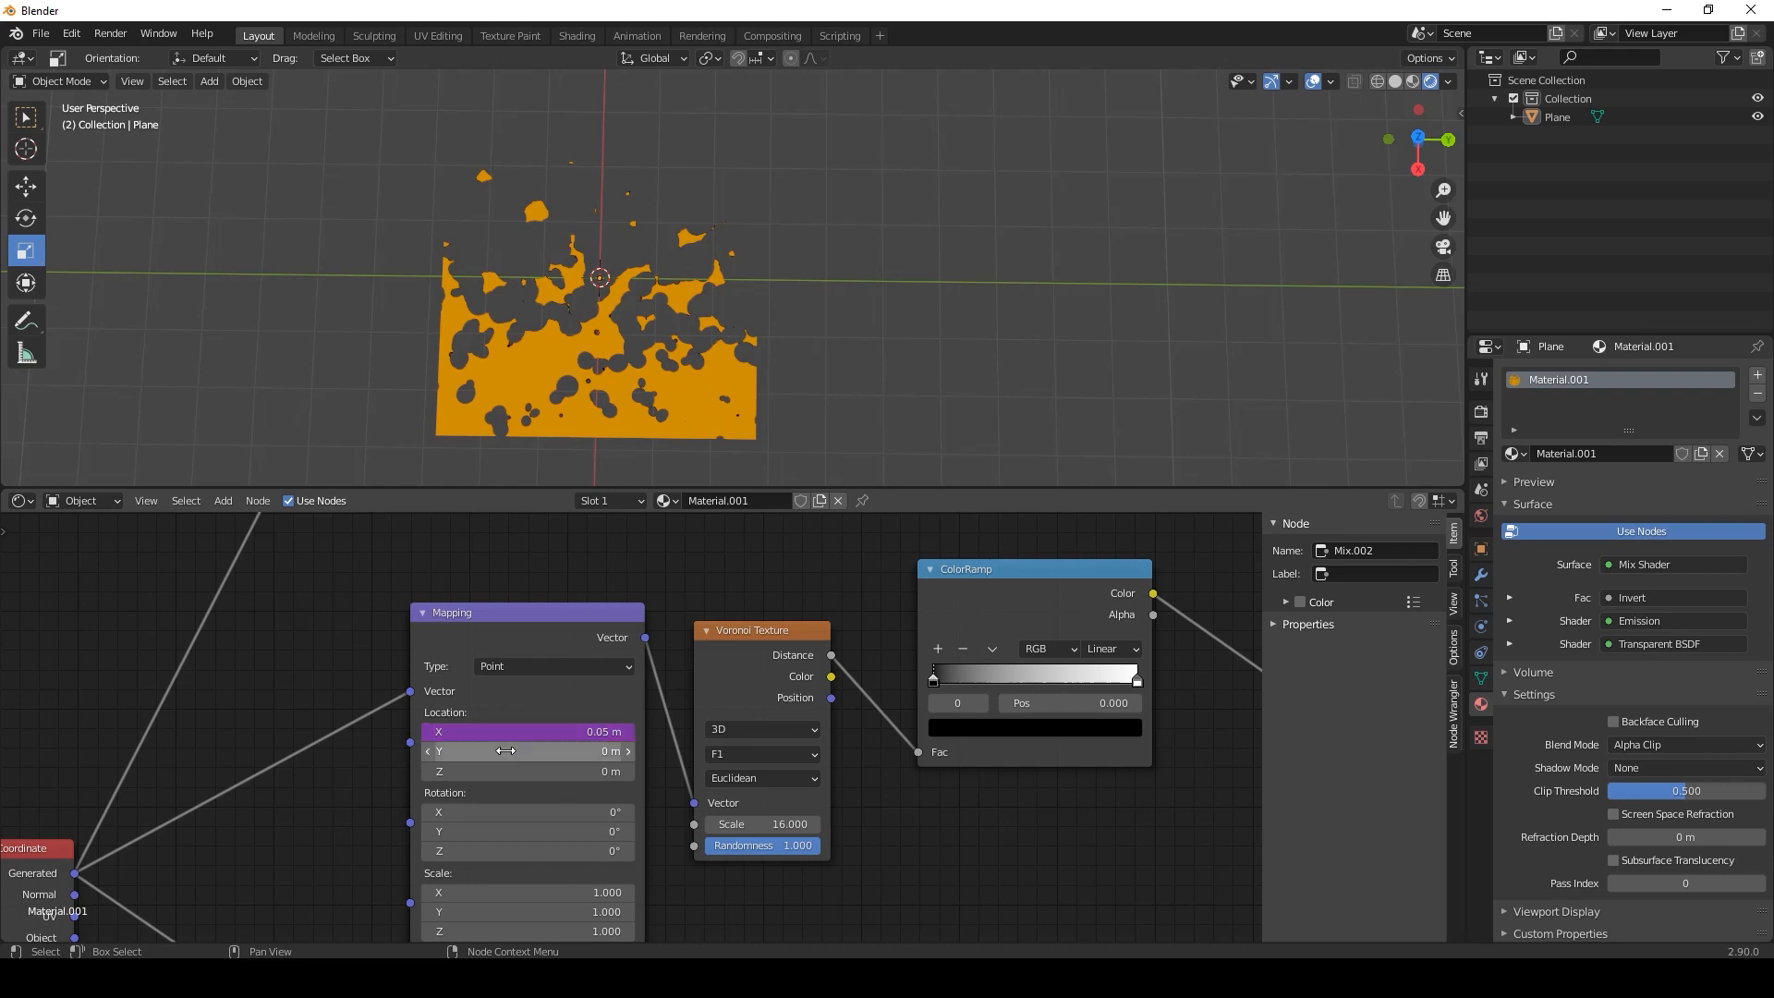
Drive the Y location of the middle Mapping node with #frame/50, and preview the animation.
left_click(507, 752)
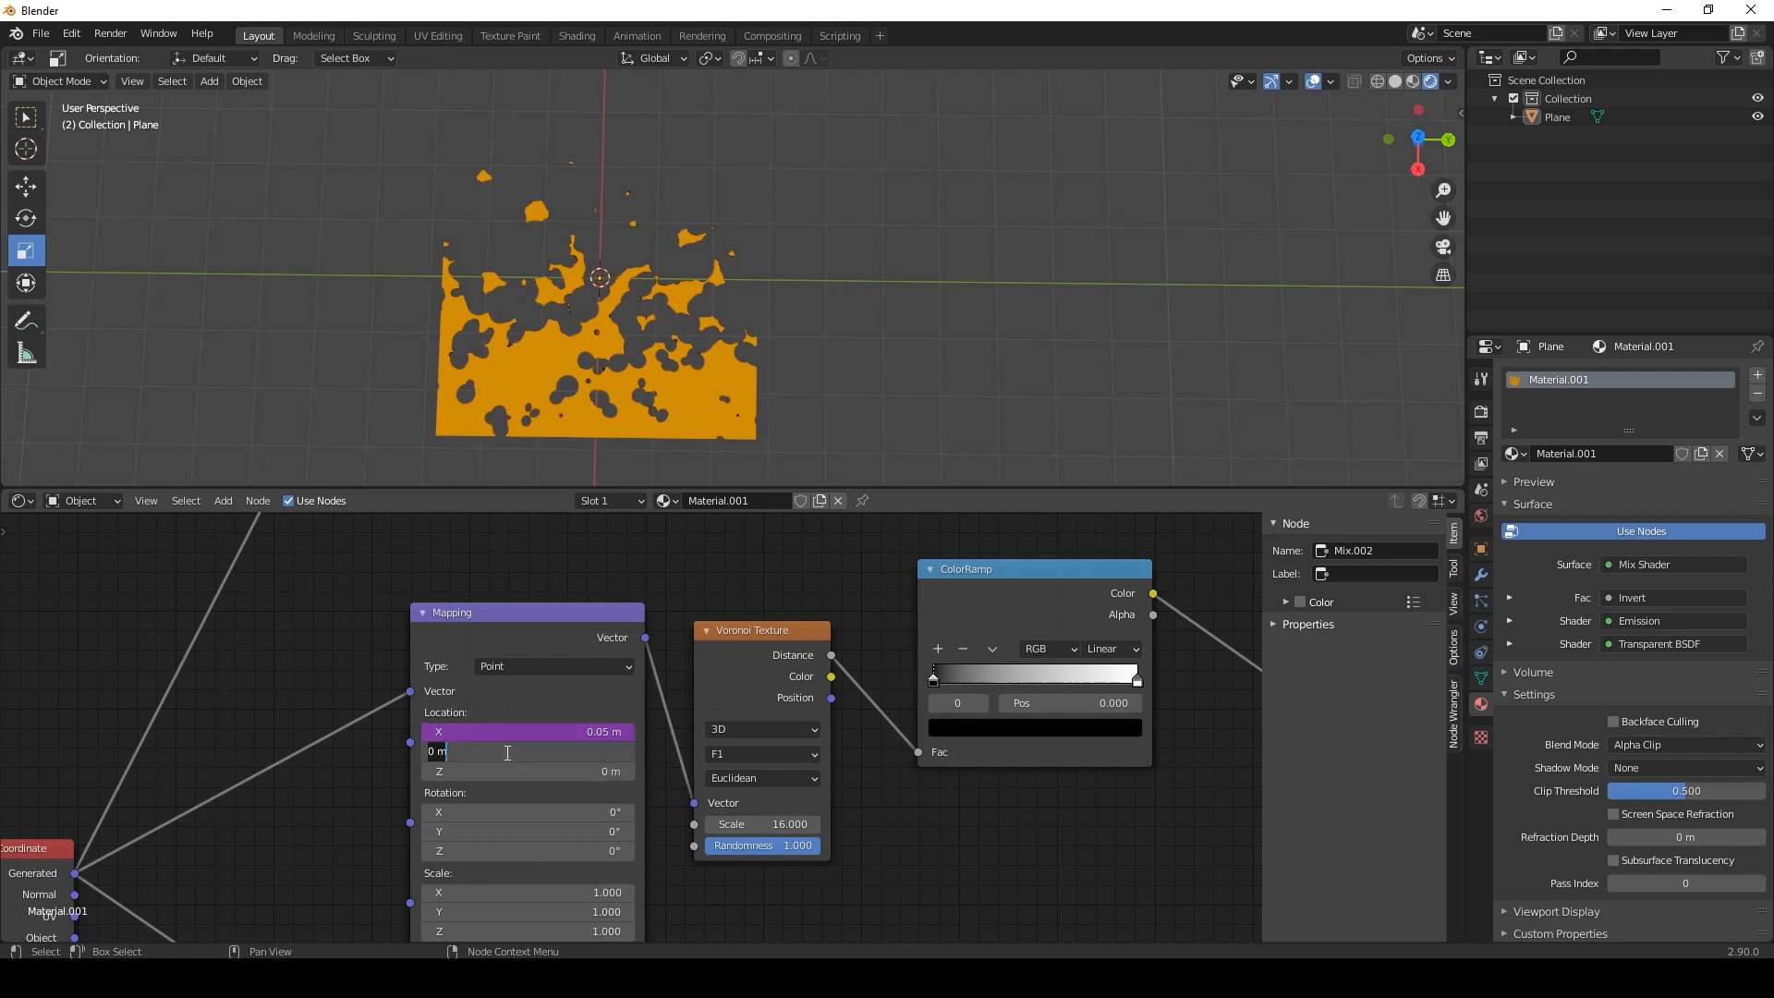
type("#frame/50")
key("Return")
scroll(646, 612, "down", 3)
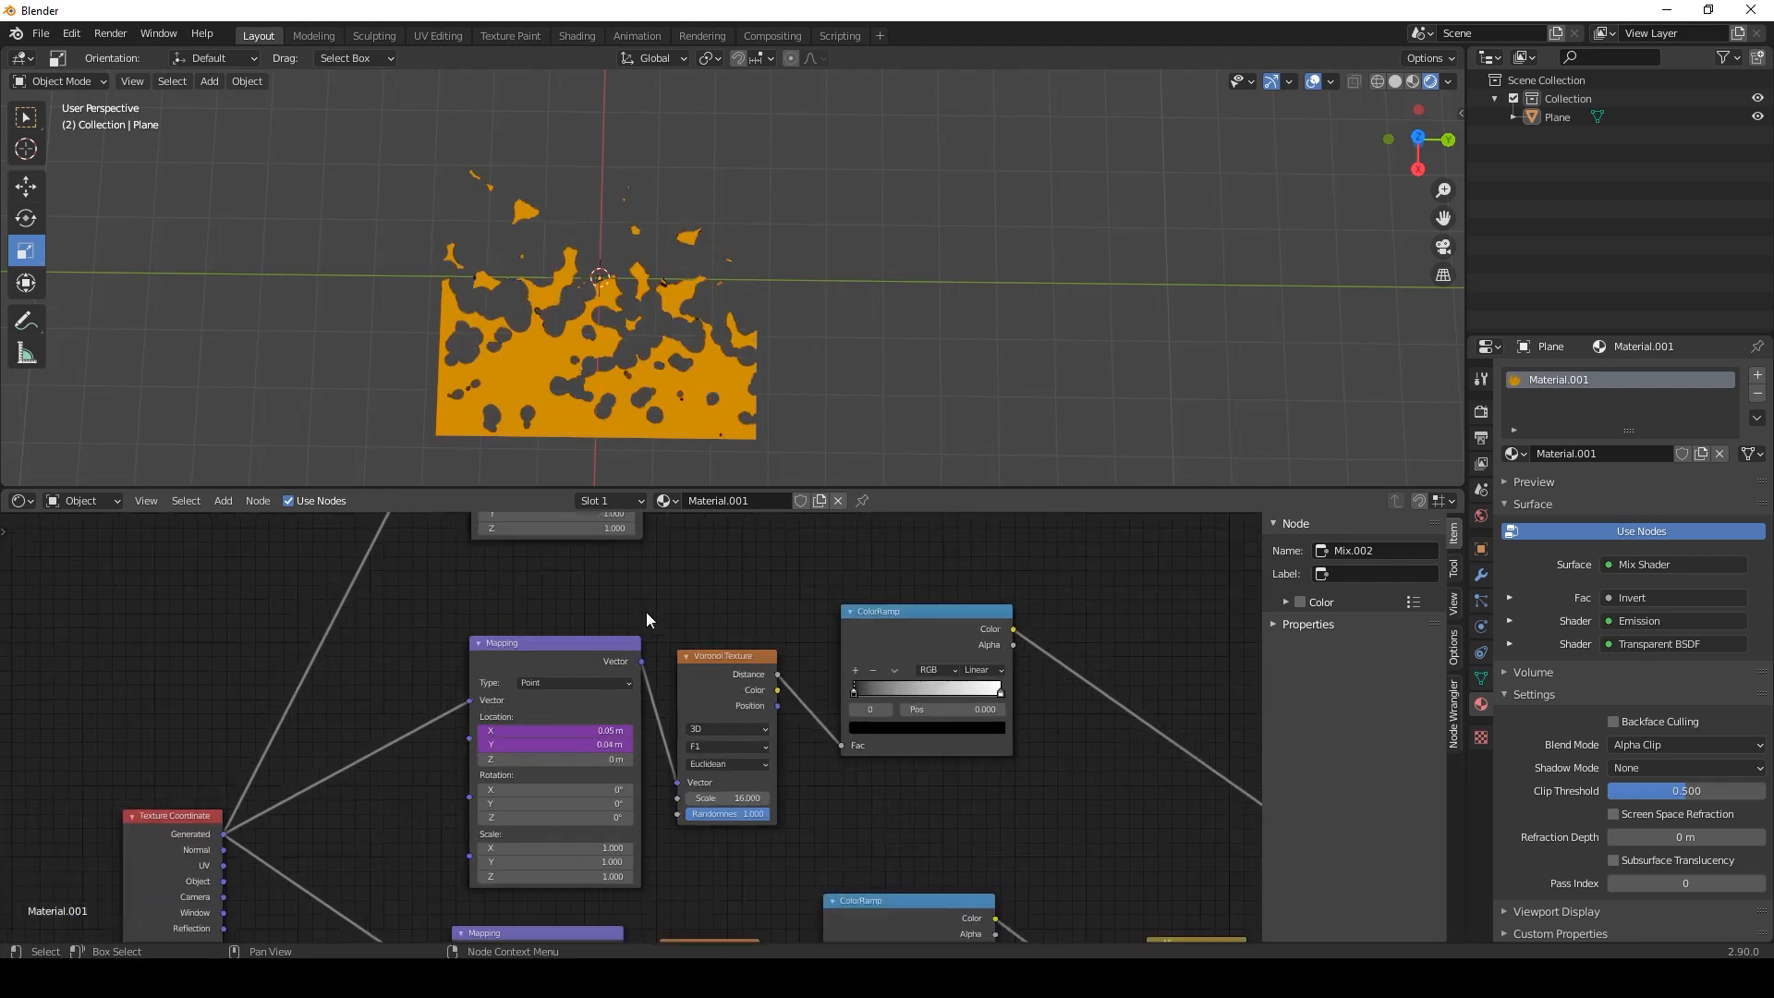
key("space")
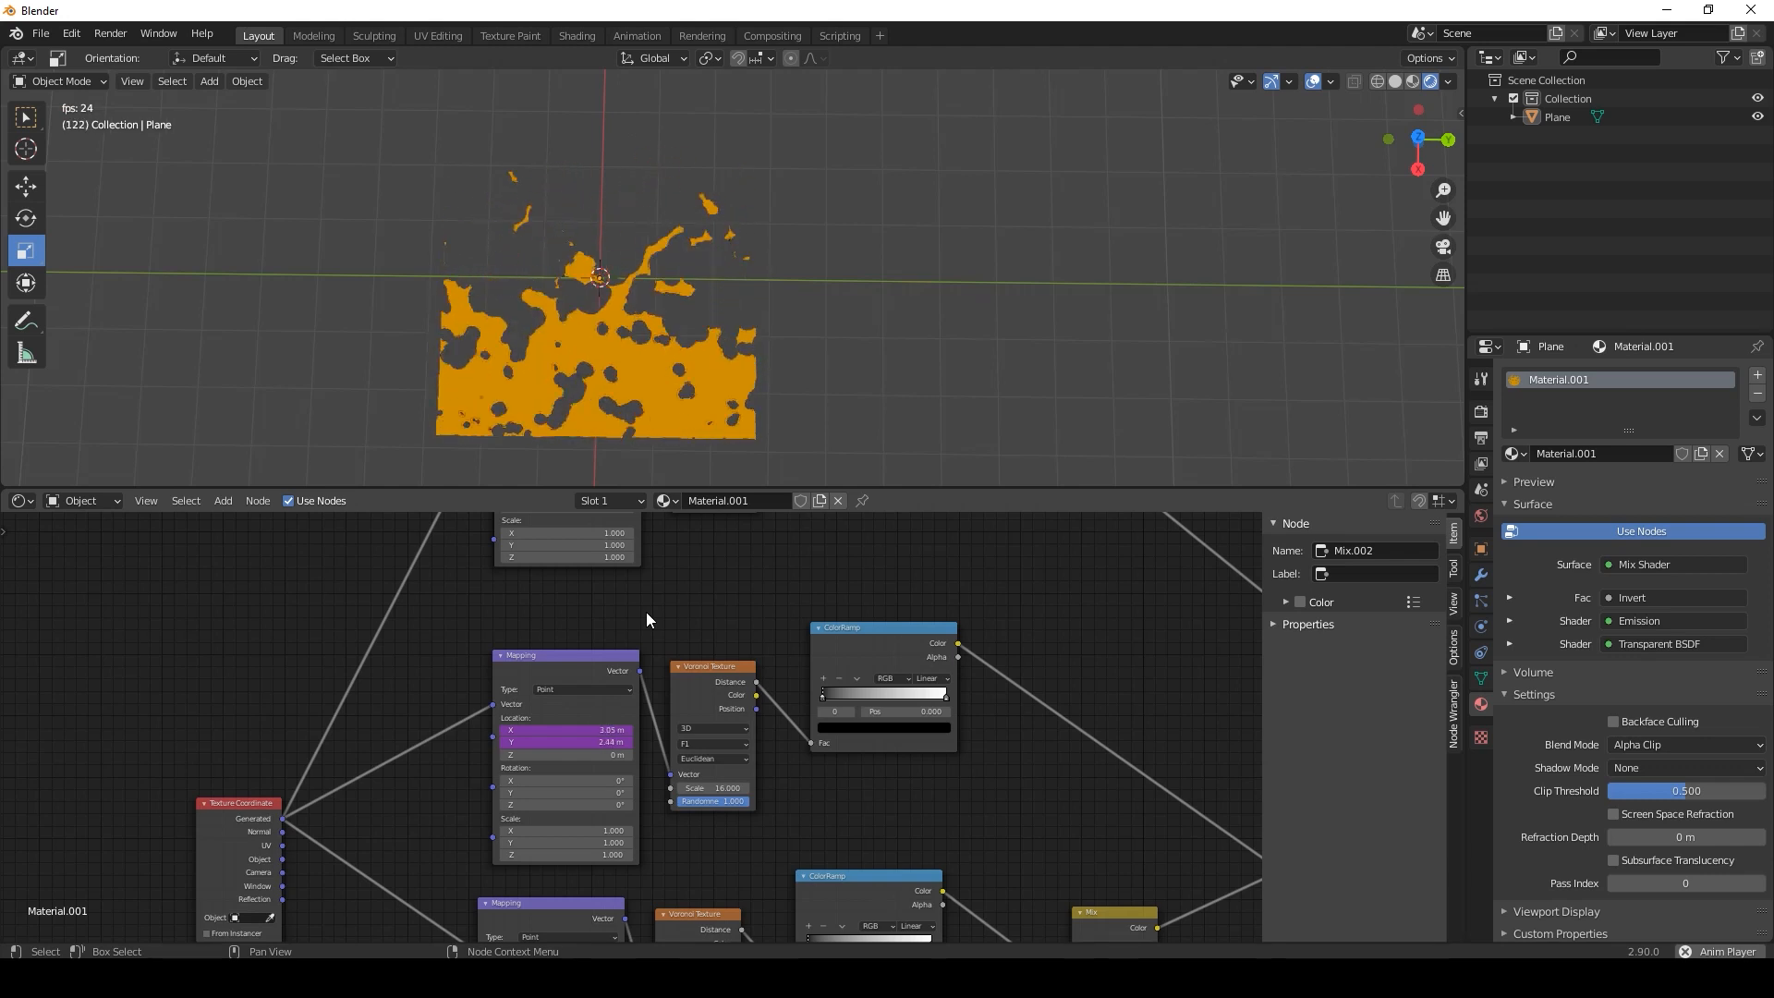
key("space")
Drive the X location of the topmost Mapping node, which feeds the scale 8 Voronoi Texture, with #frame/40.
middle_click_drag(762, 588, 629, 821)
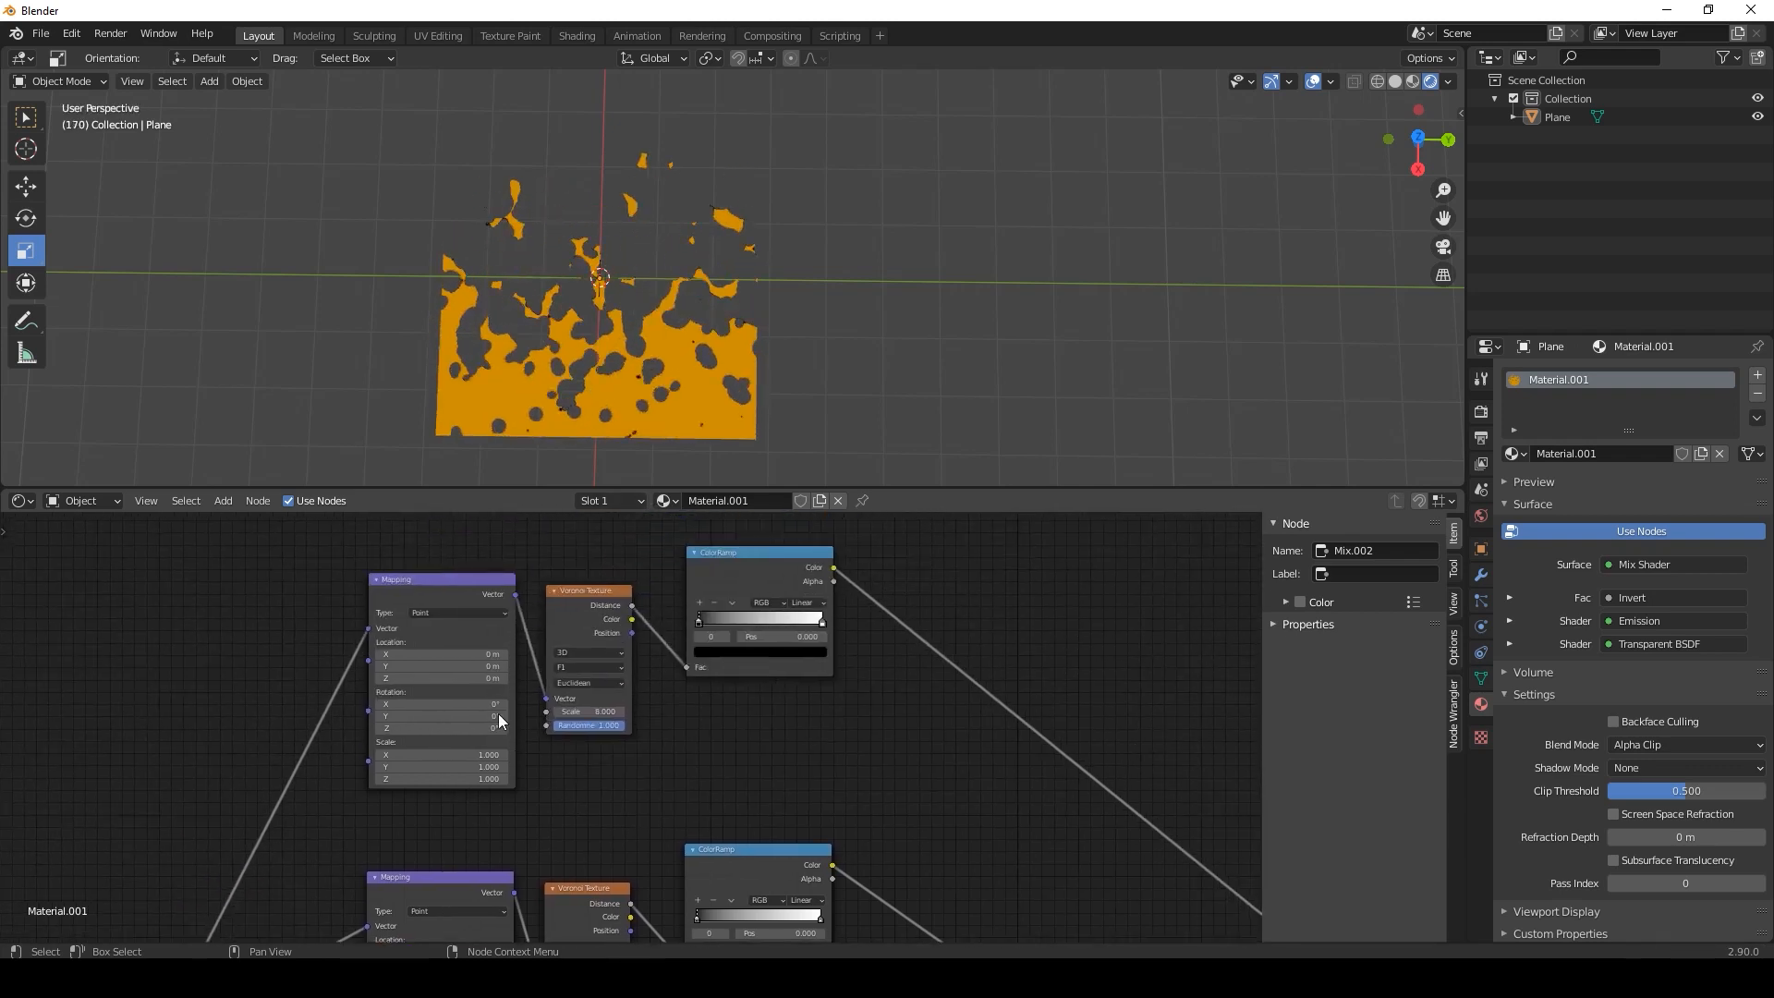
scroll(481, 666, "up", 2)
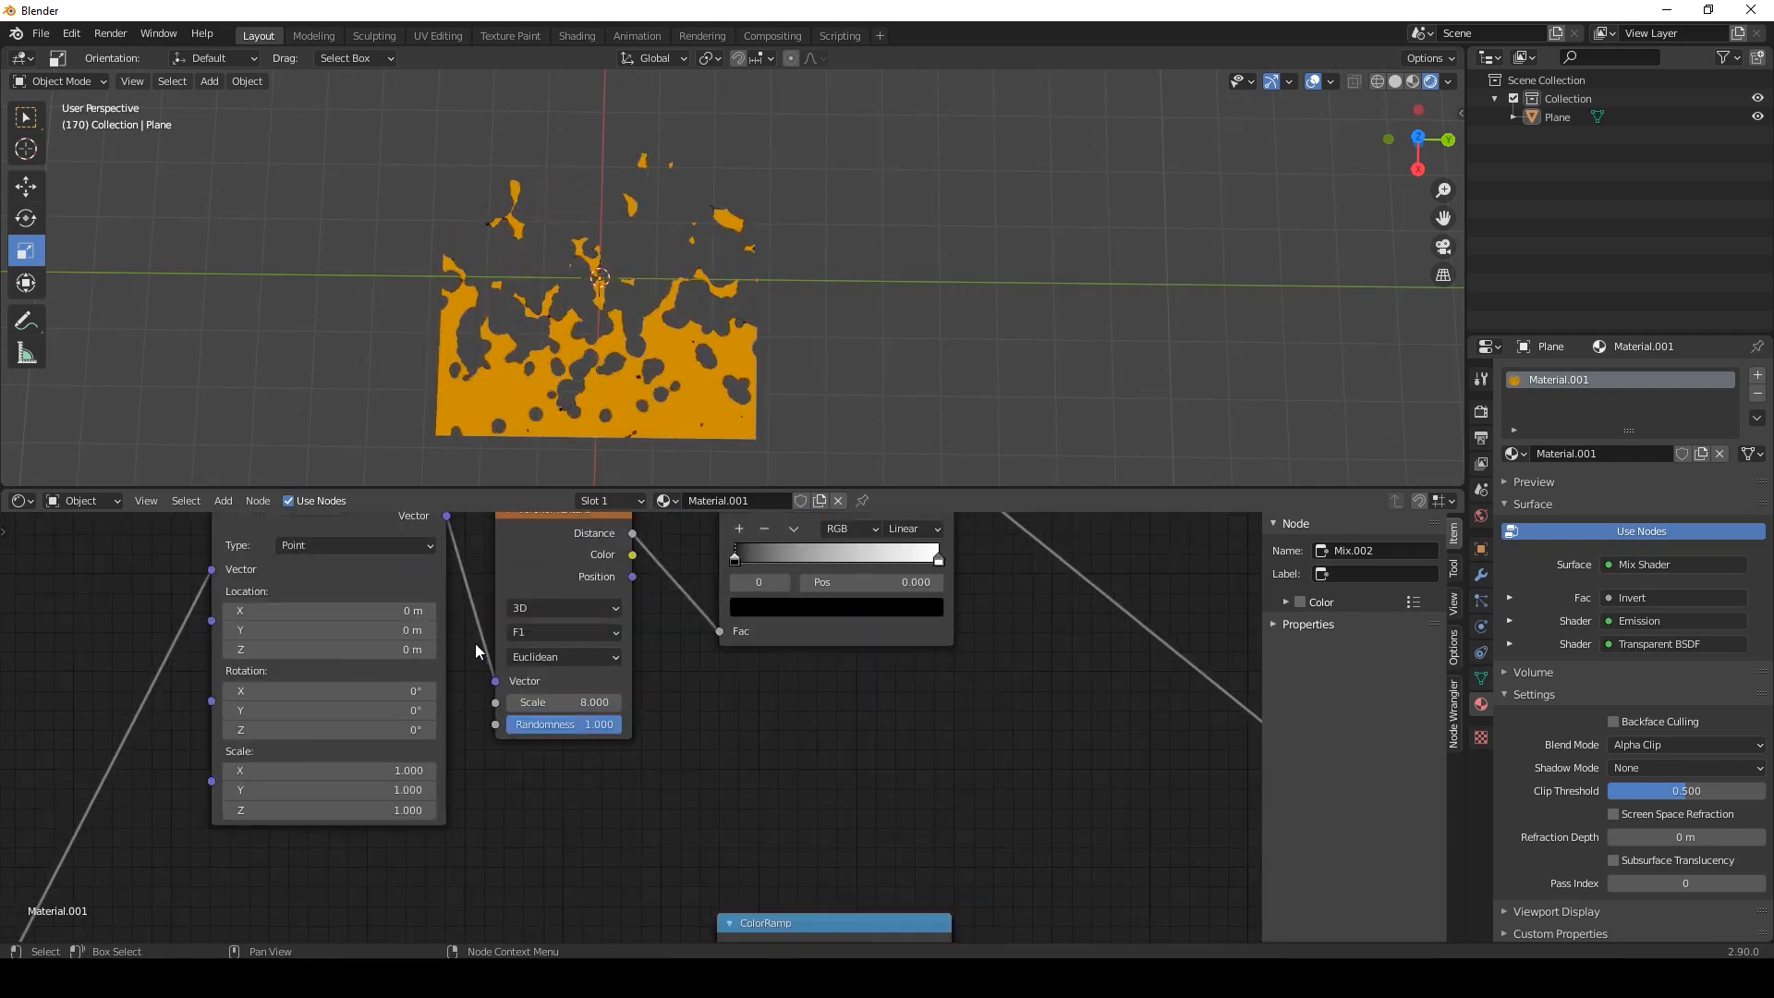
middle_click_drag(475, 643, 547, 734)
scroll(401, 652, "down", 1)
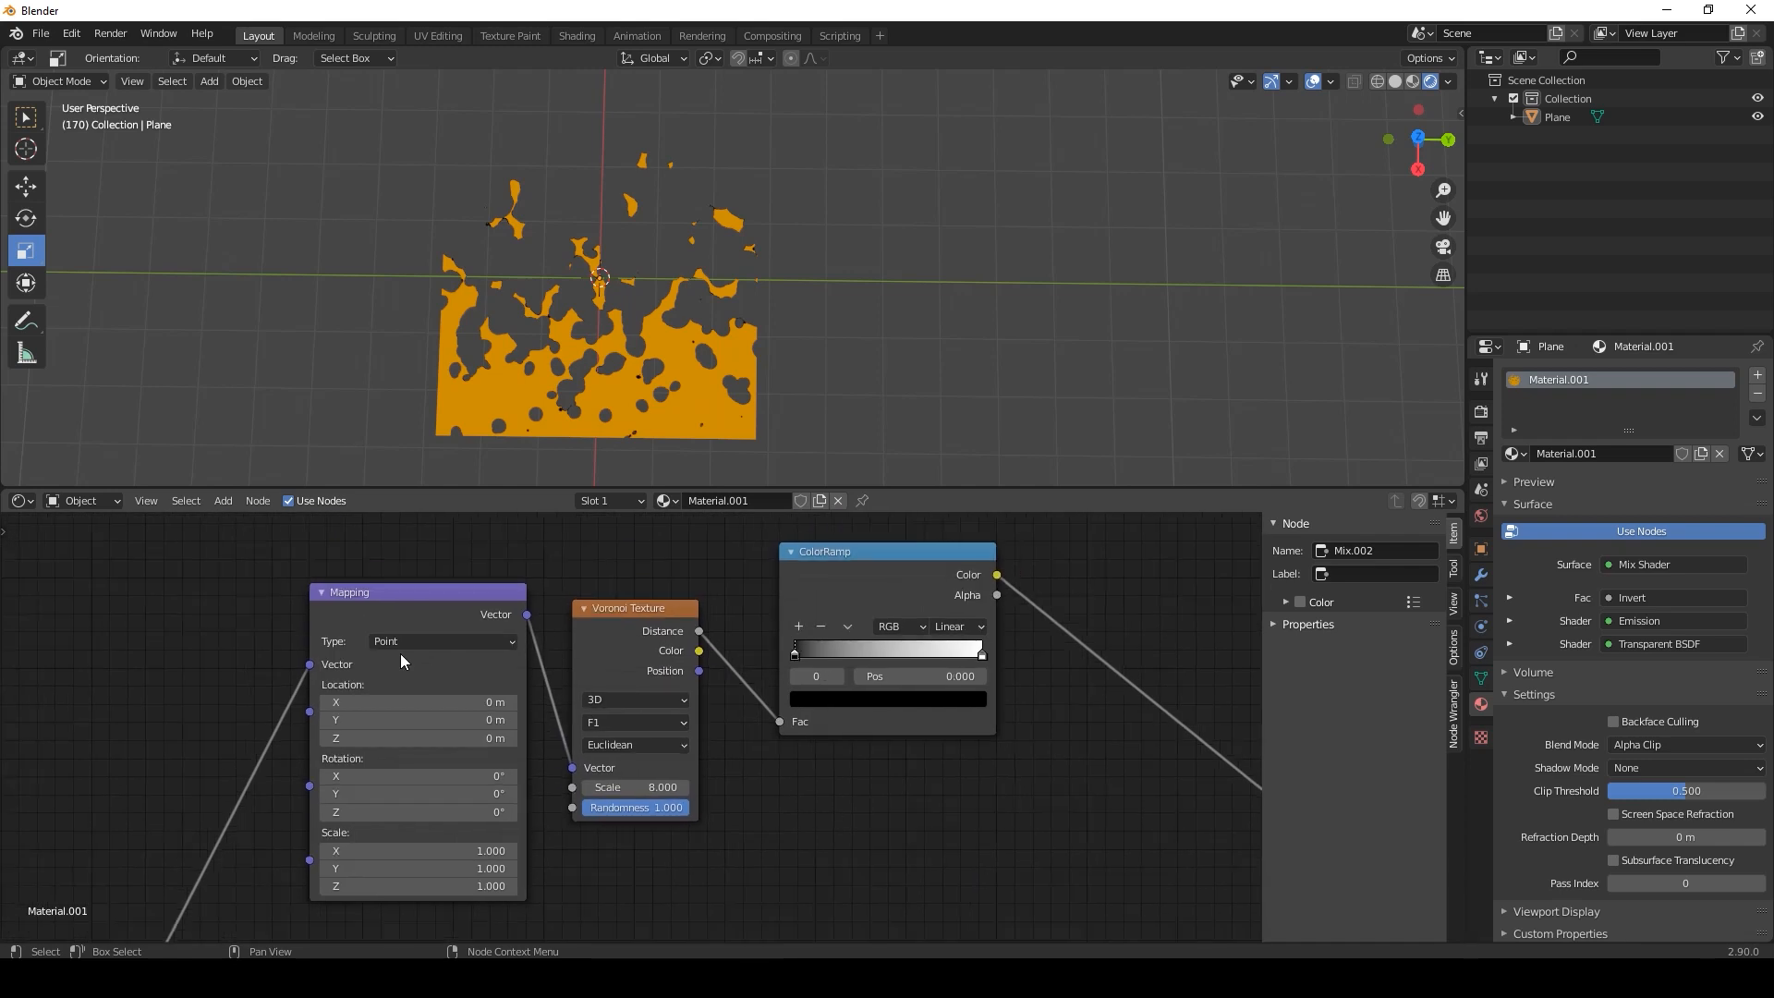
left_click(453, 704)
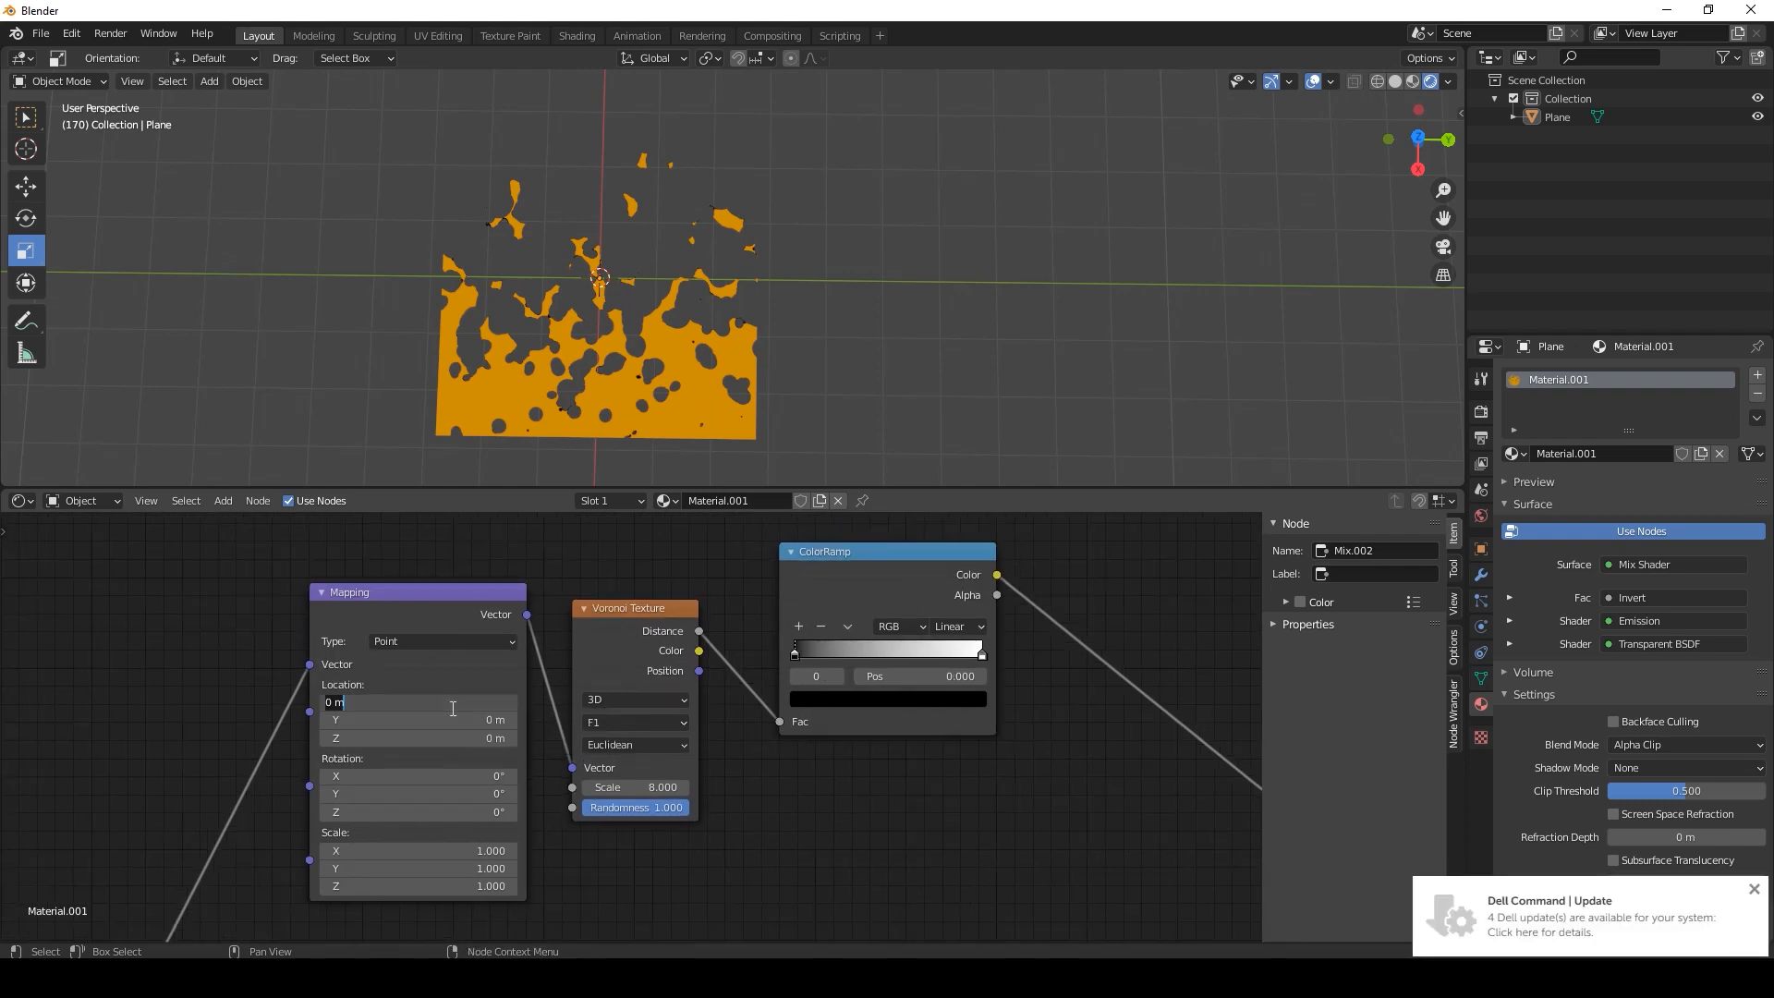
type("#frame")
key("Return")
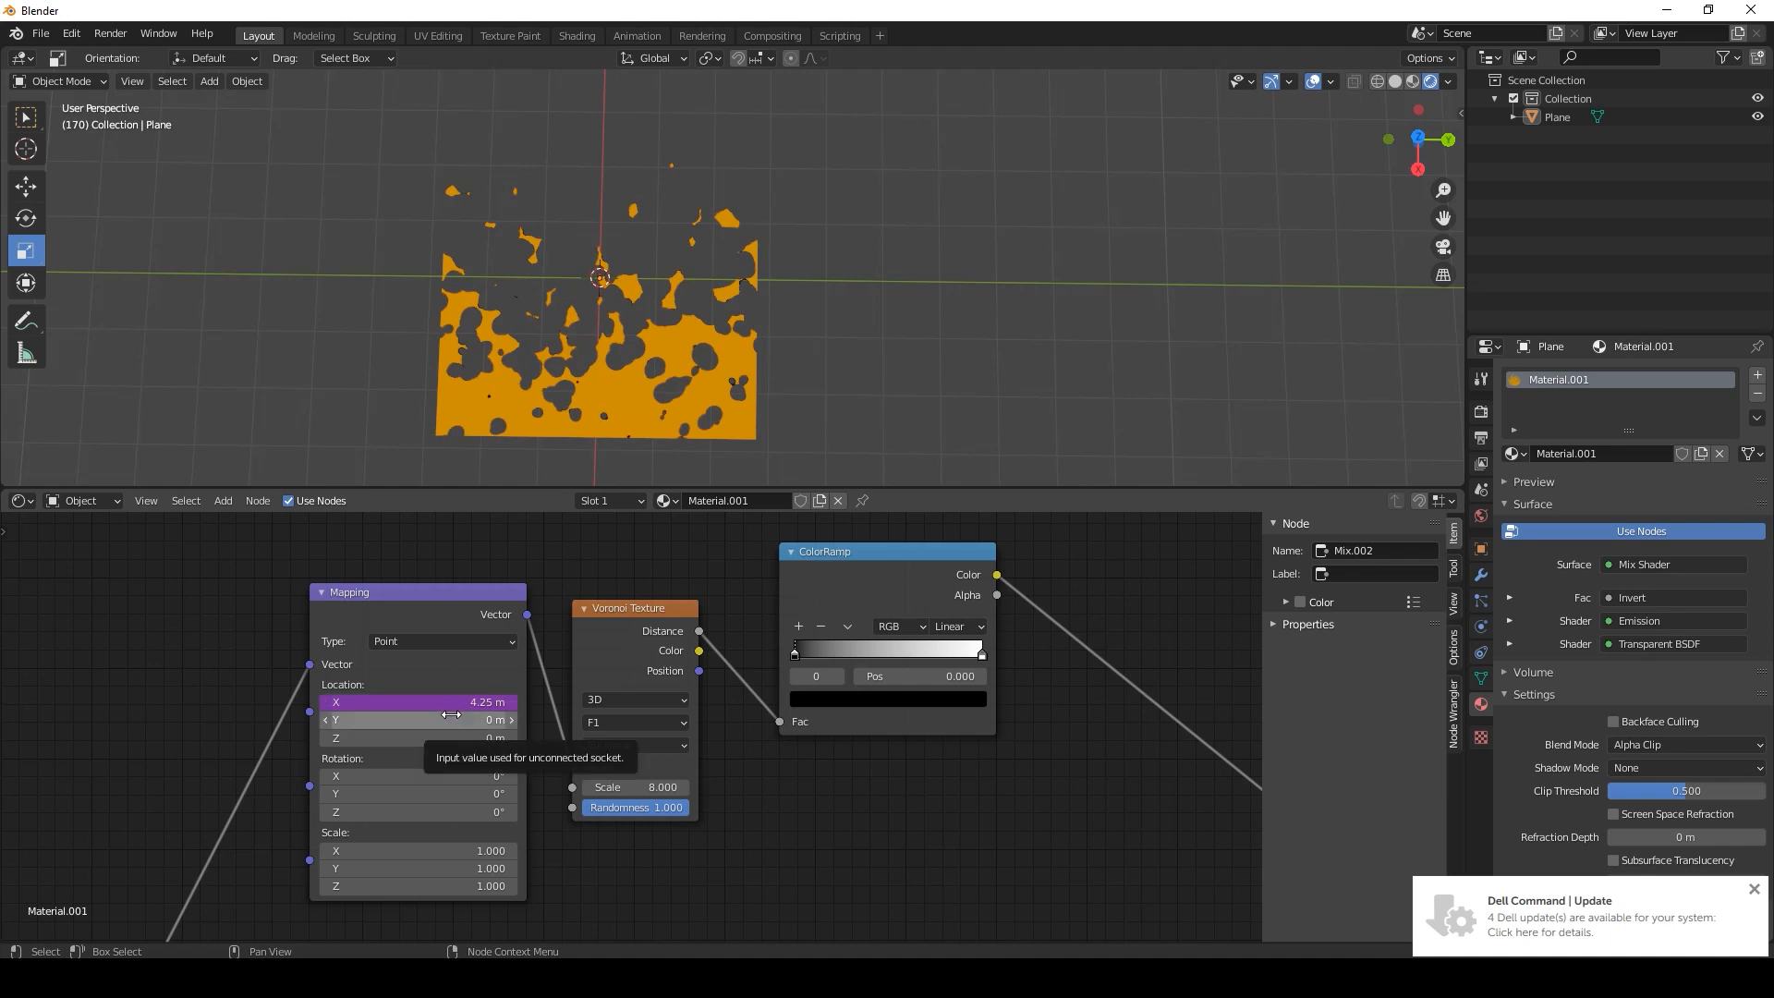
Drive the Y location of the topmost Mapping node with #frame/30.
left_click(451, 718)
type("#frame/30")
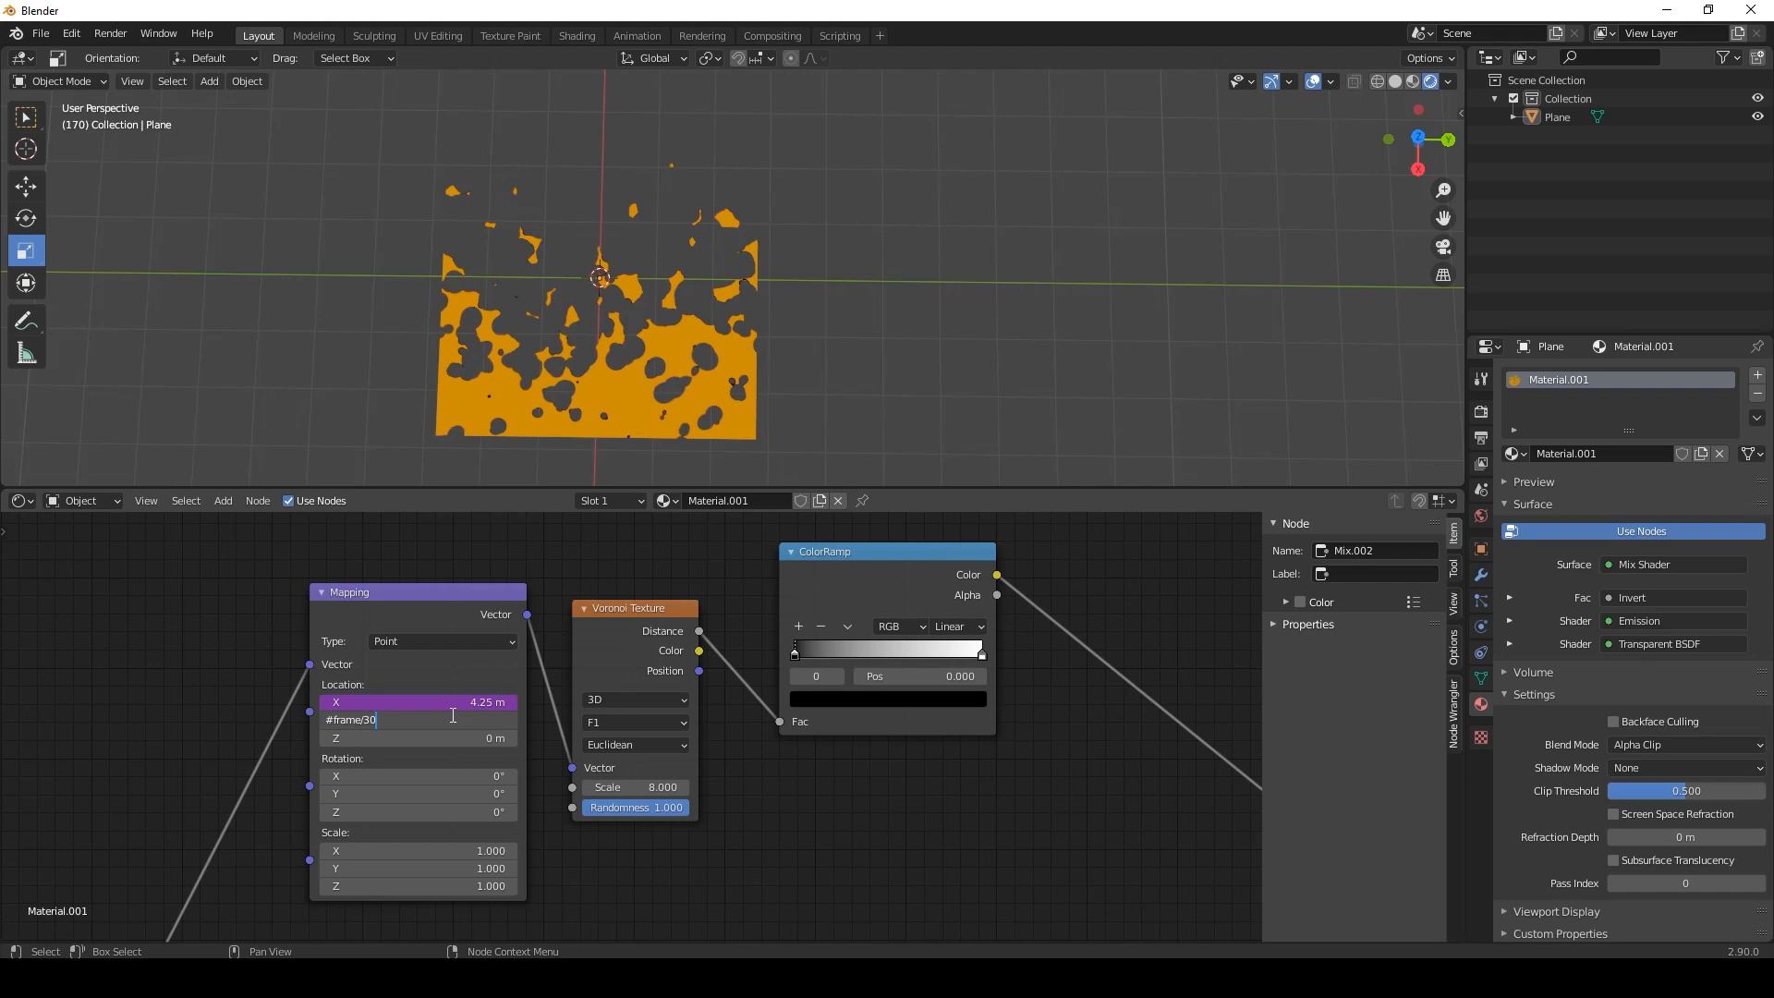
key("Return")
scroll(733, 680, "down", 2)
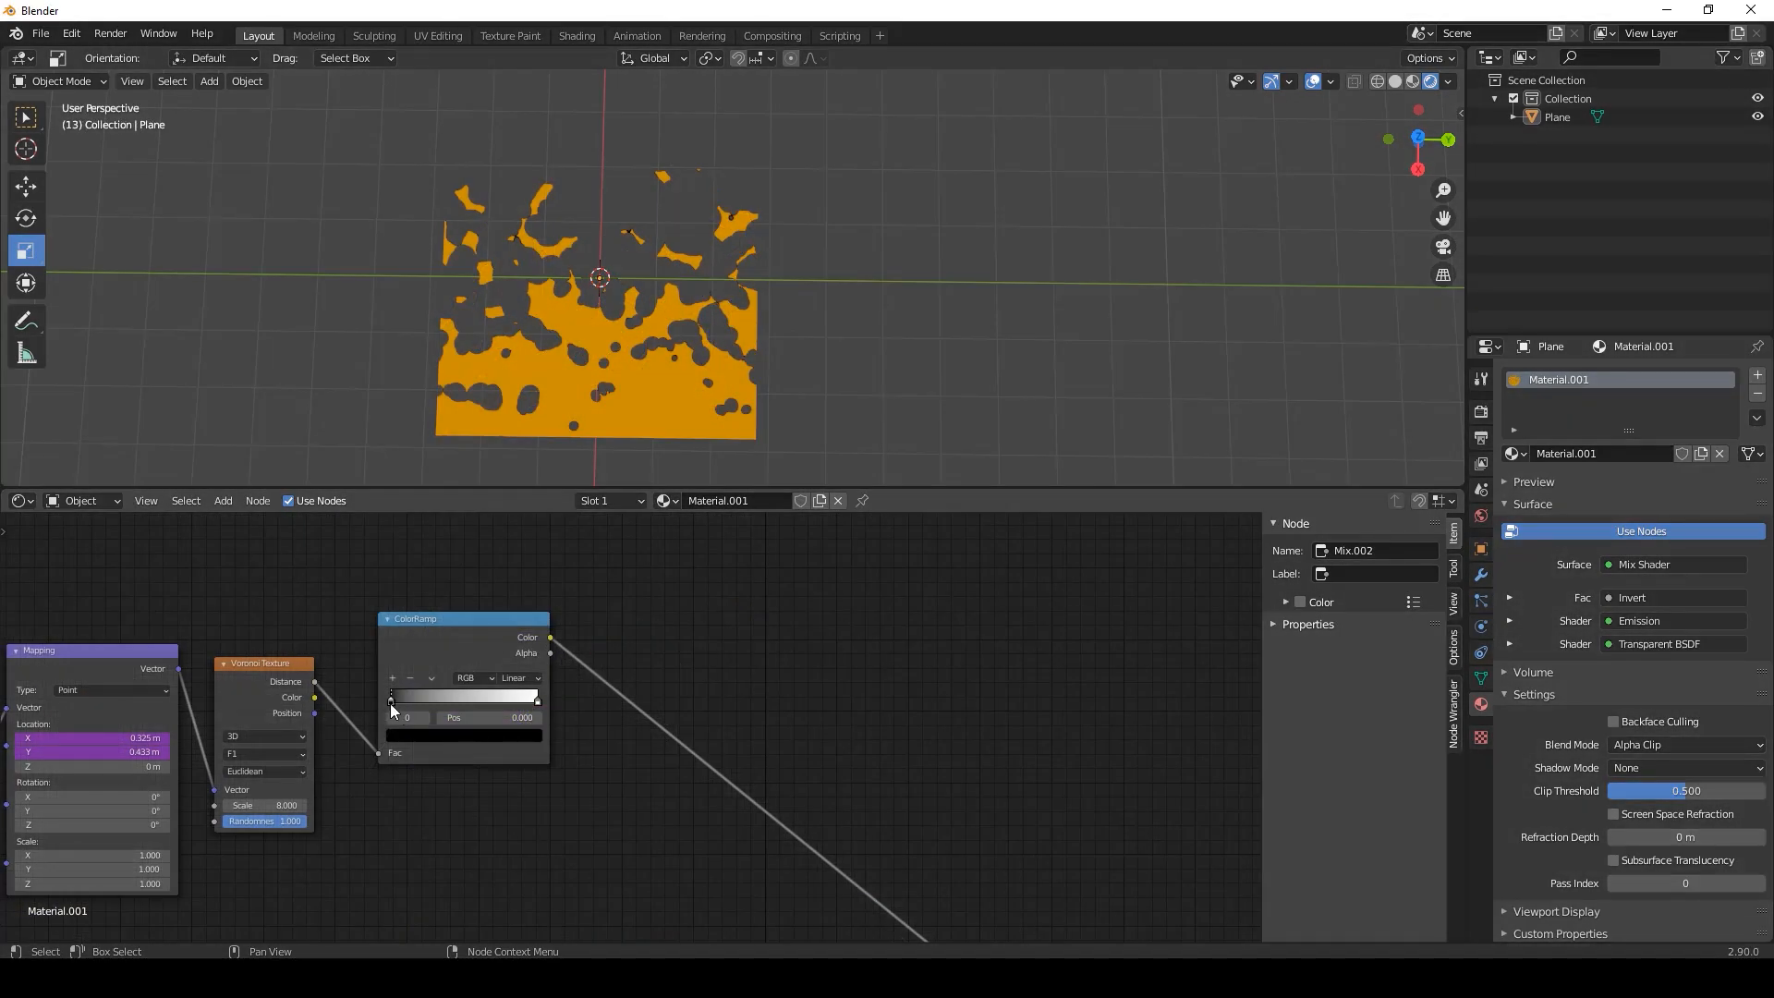
Try a harder contrast on the topmost chain's ColorRamp with its black stop at 0.395, and preview the animation.
left_click_drag(389, 703, 451, 696)
scroll(515, 804, "down", 2)
scroll(516, 804, "down", 1)
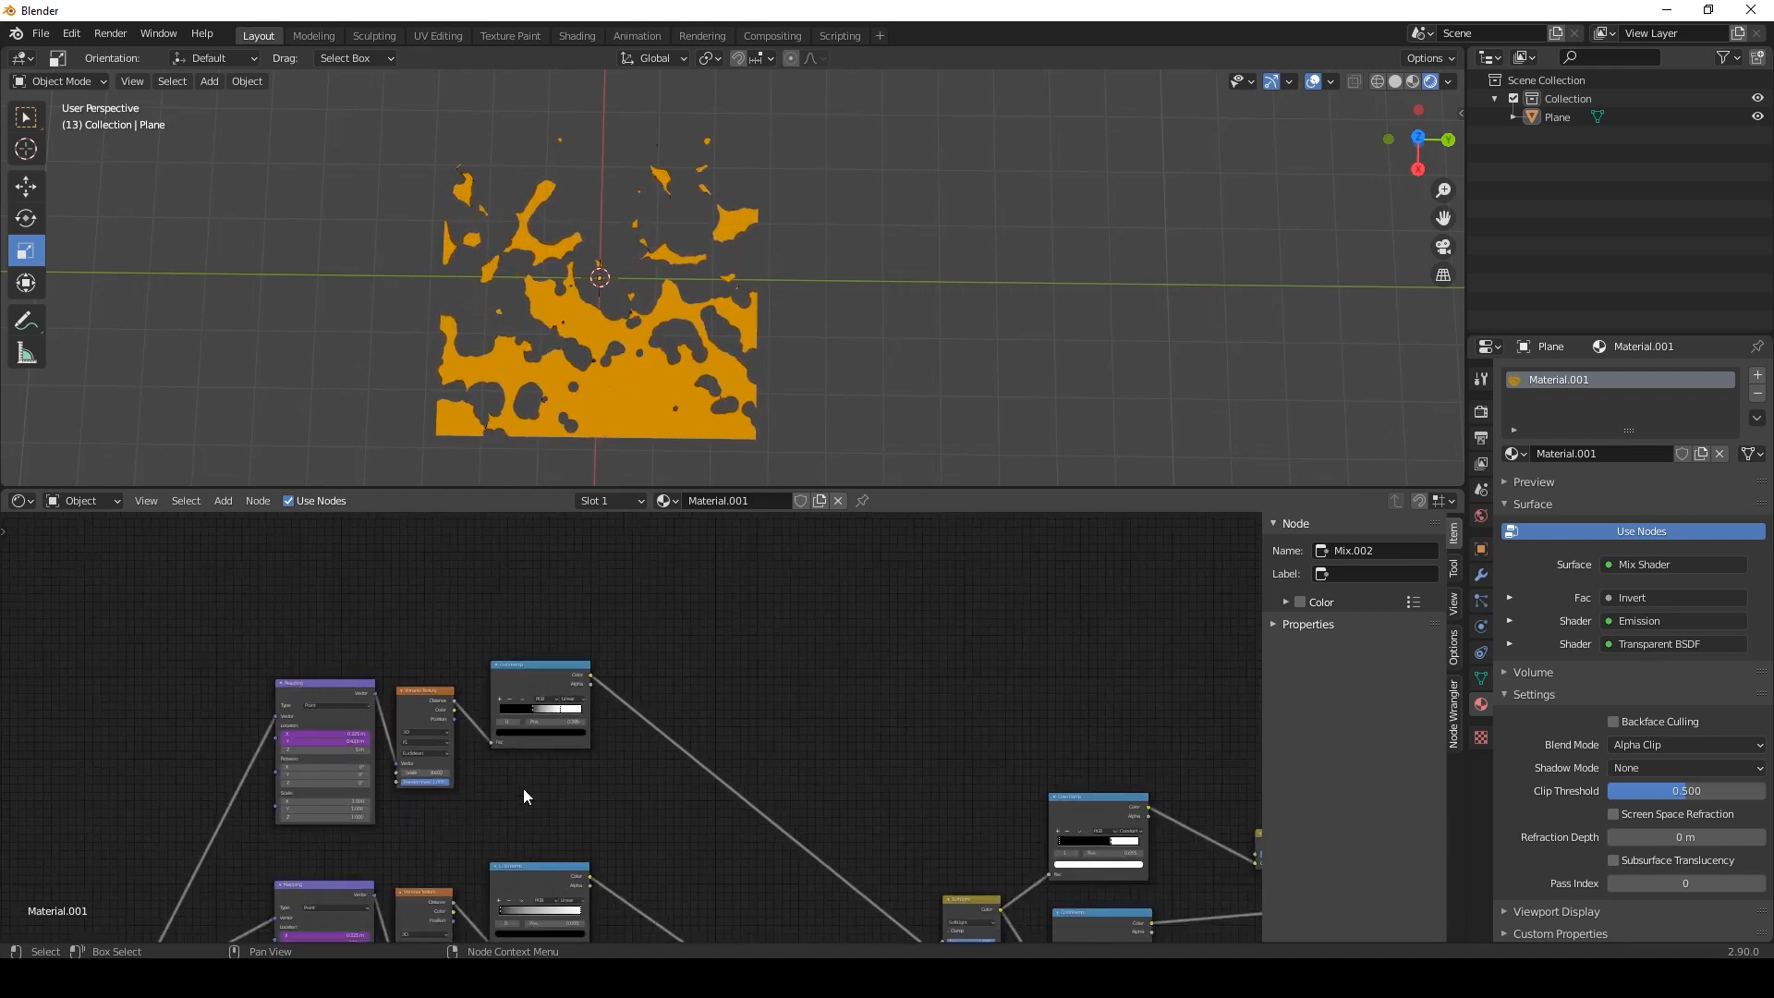
middle_click_drag(491, 792, 588, 761)
key("space")
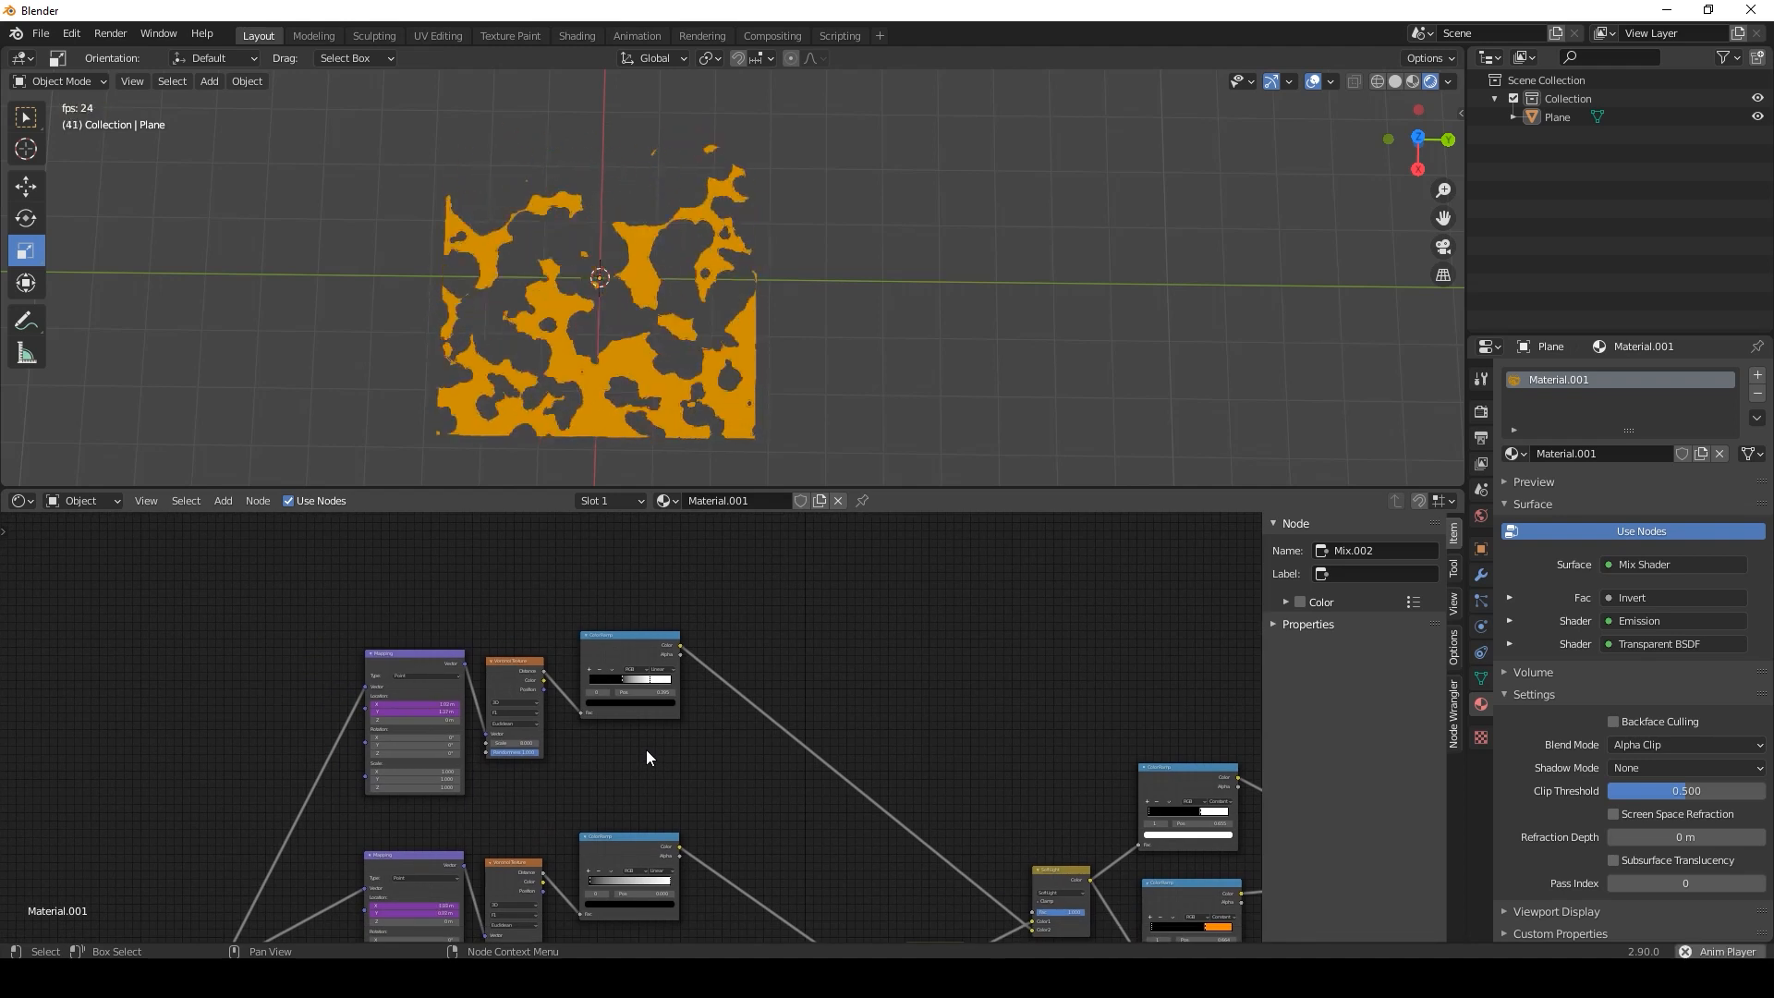
key("space")
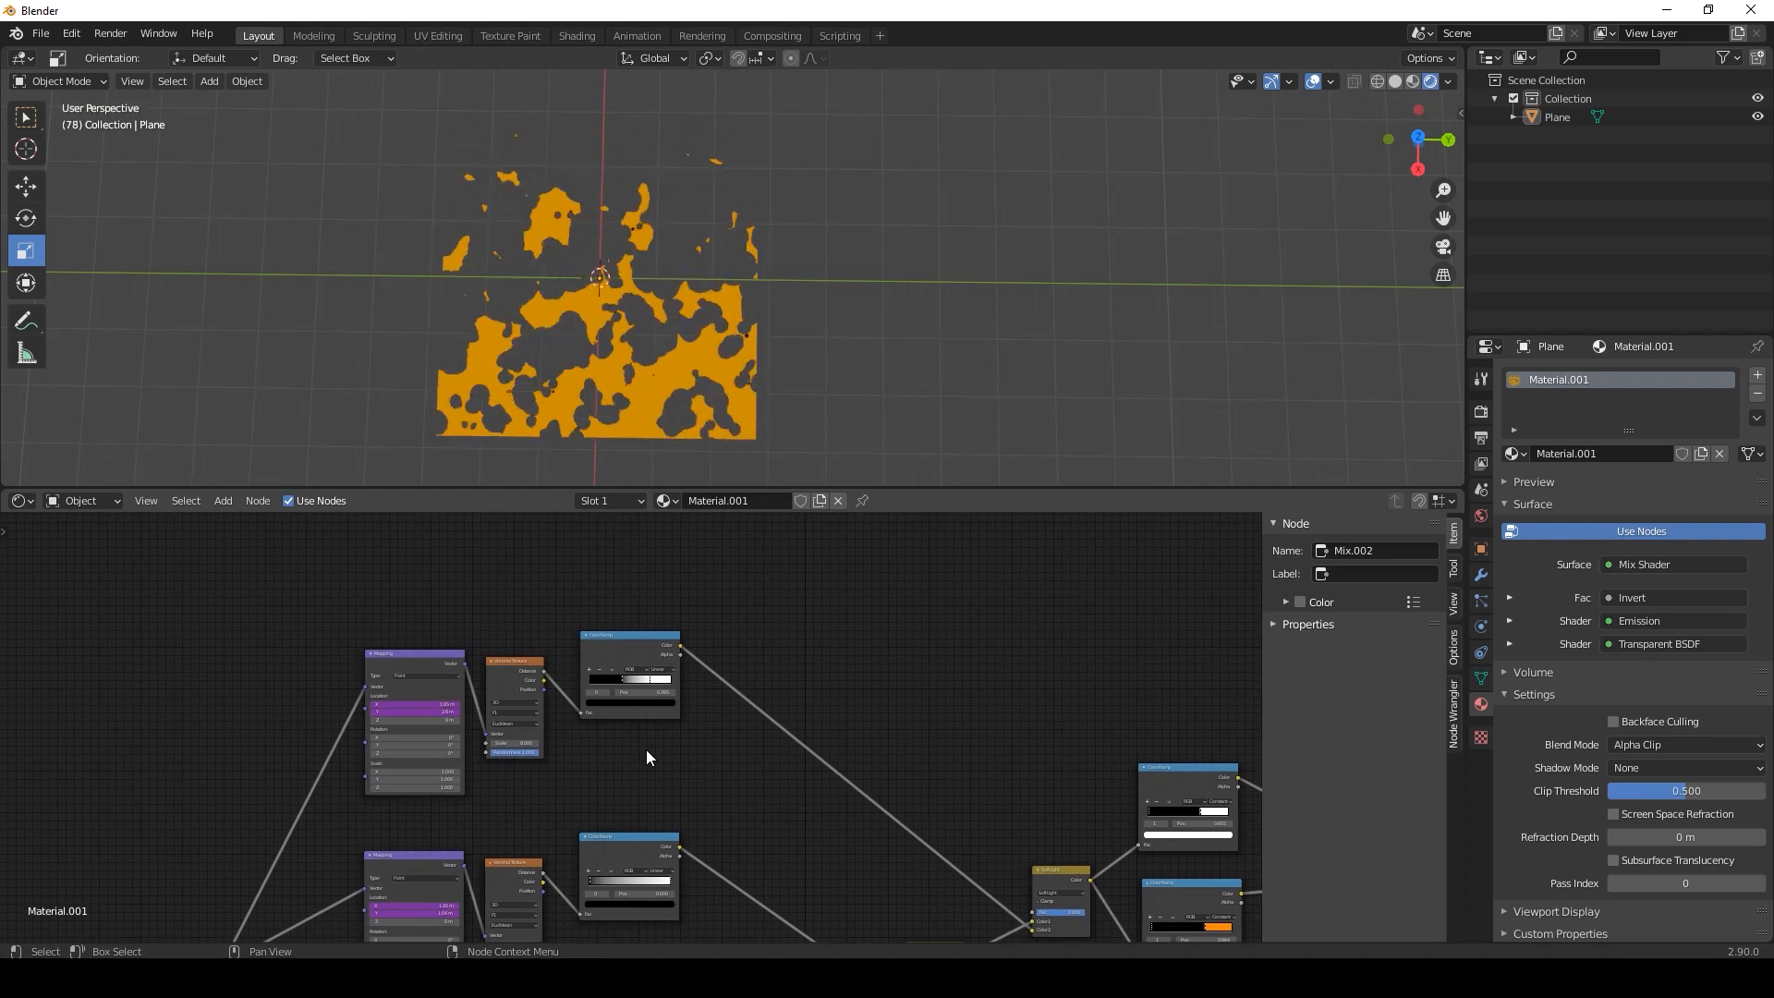
Return the black and white stops of the topmost chain's ColorRamp to the two ends of the gradient.
scroll(660, 729, "up", 3)
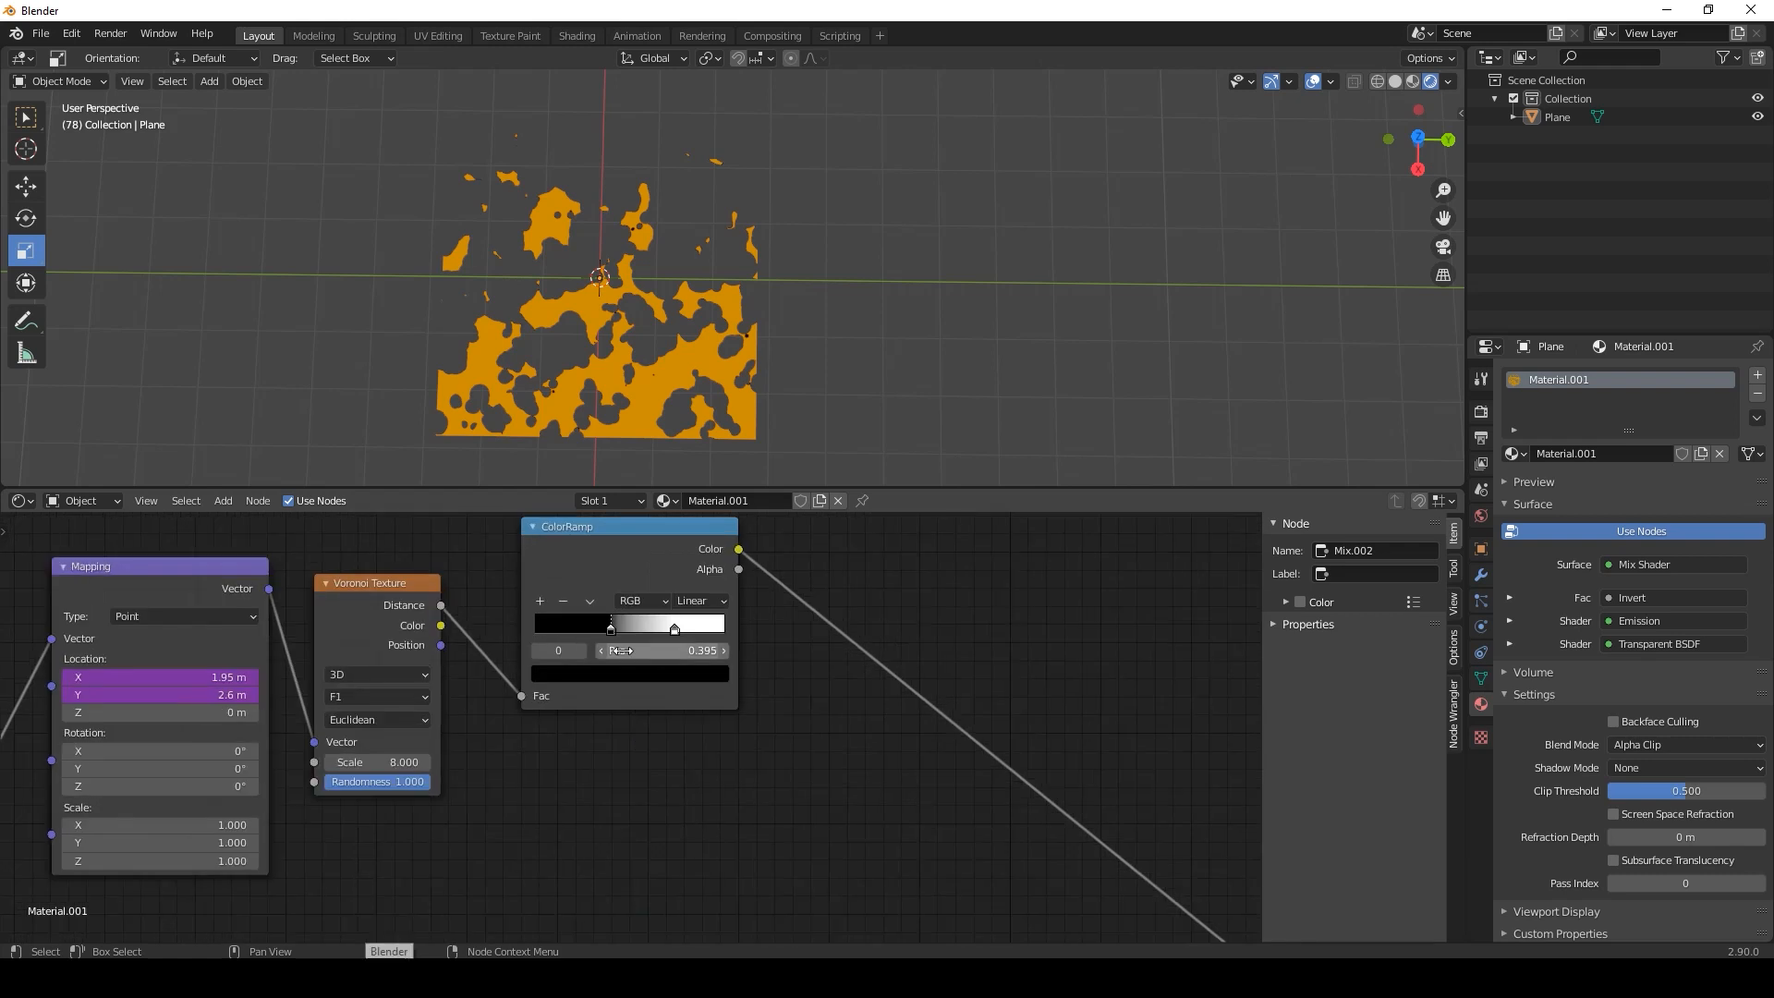
left_click_drag(609, 631, 517, 635)
left_click_drag(679, 630, 727, 624)
Set the mix node feeding the two final ColorRamps to Multiply, lower its Fac, and preview the animation.
middle_click_drag(956, 809, 347, 566)
scroll(932, 744, "down", 5)
middle_click_drag(934, 745, 738, 656)
scroll(767, 730, "up", 5)
left_click(750, 739)
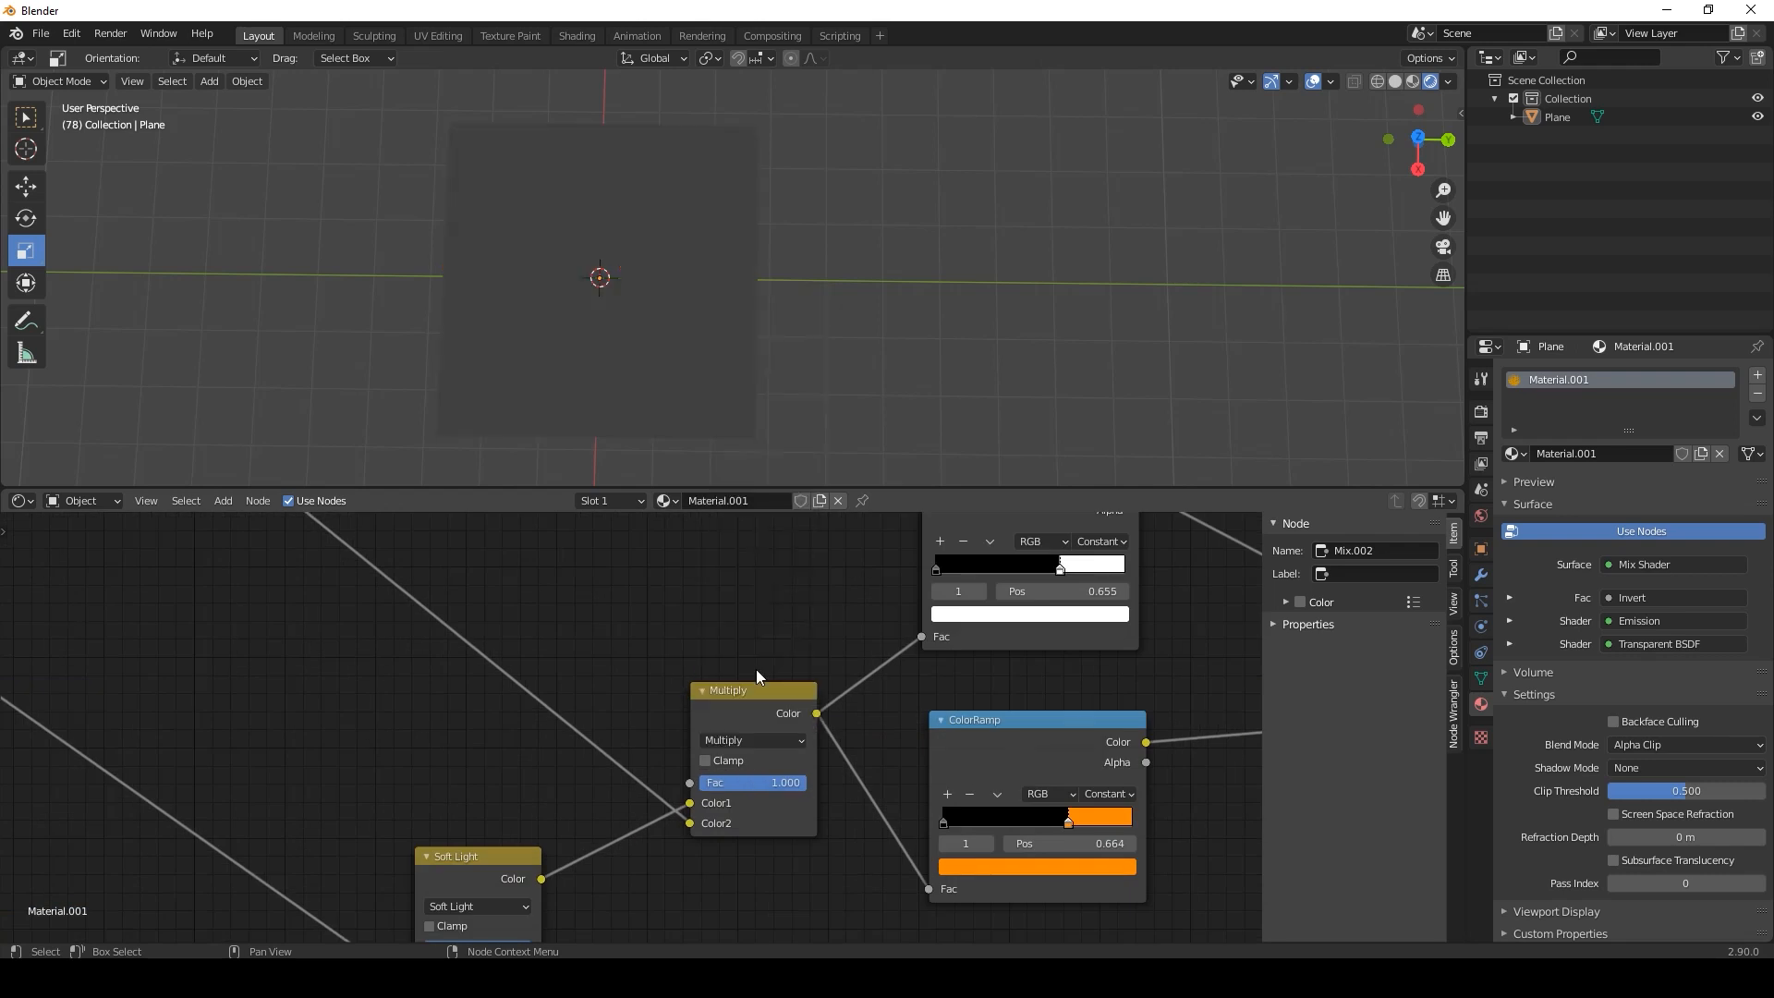
left_click_drag(801, 784, 677, 763)
scroll(435, 672, "down", 2)
key("space")
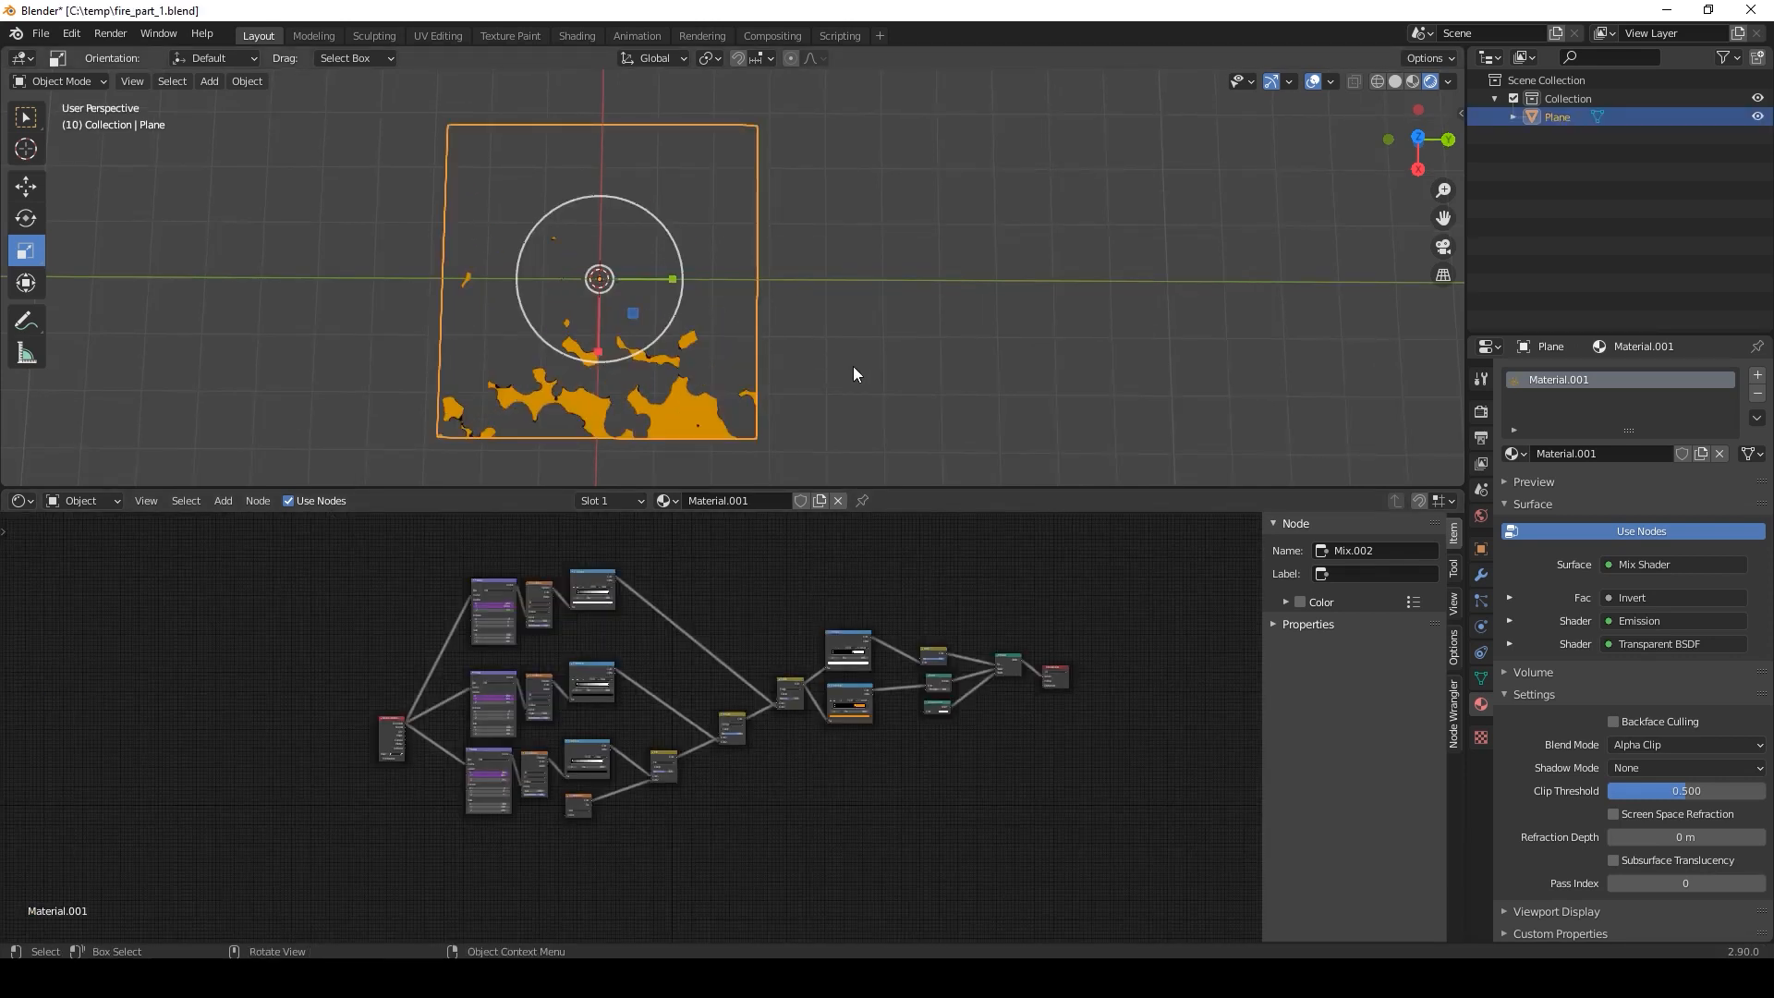
Add a second plane to the scene and scale it up to about the size of the fire plane.
scroll(852, 366, "down", 1)
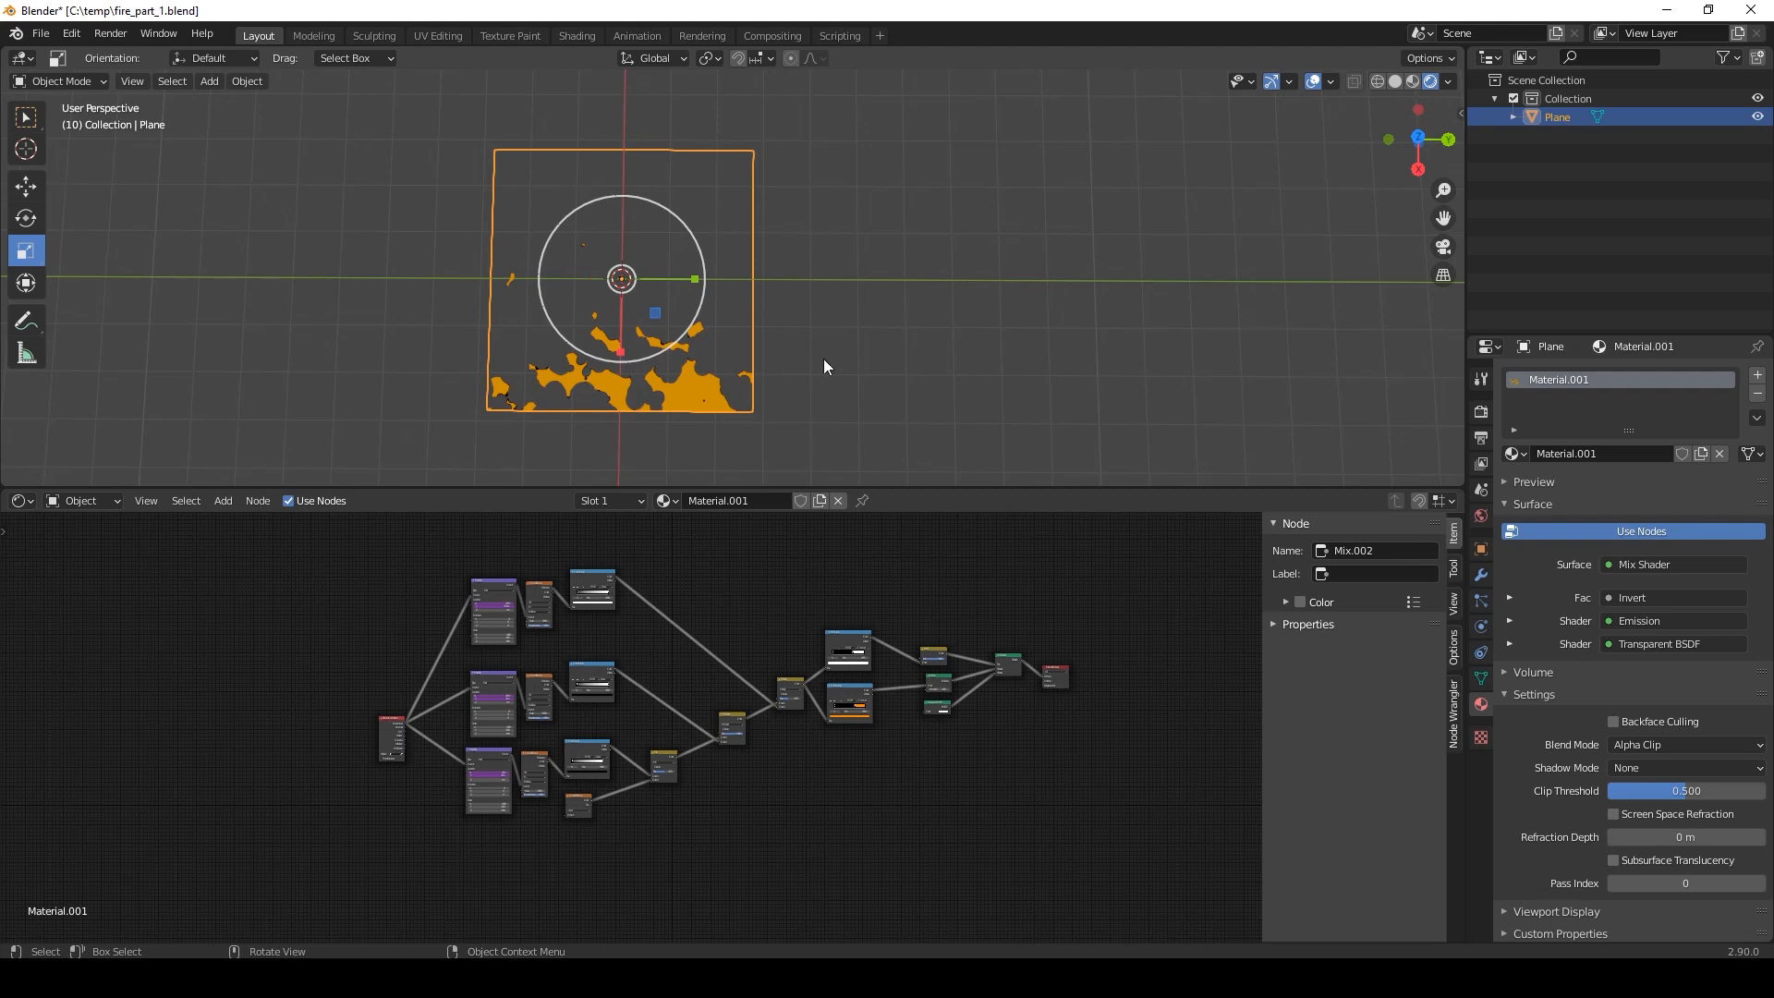
middle_click_drag(841, 336, 718, 370, "shift")
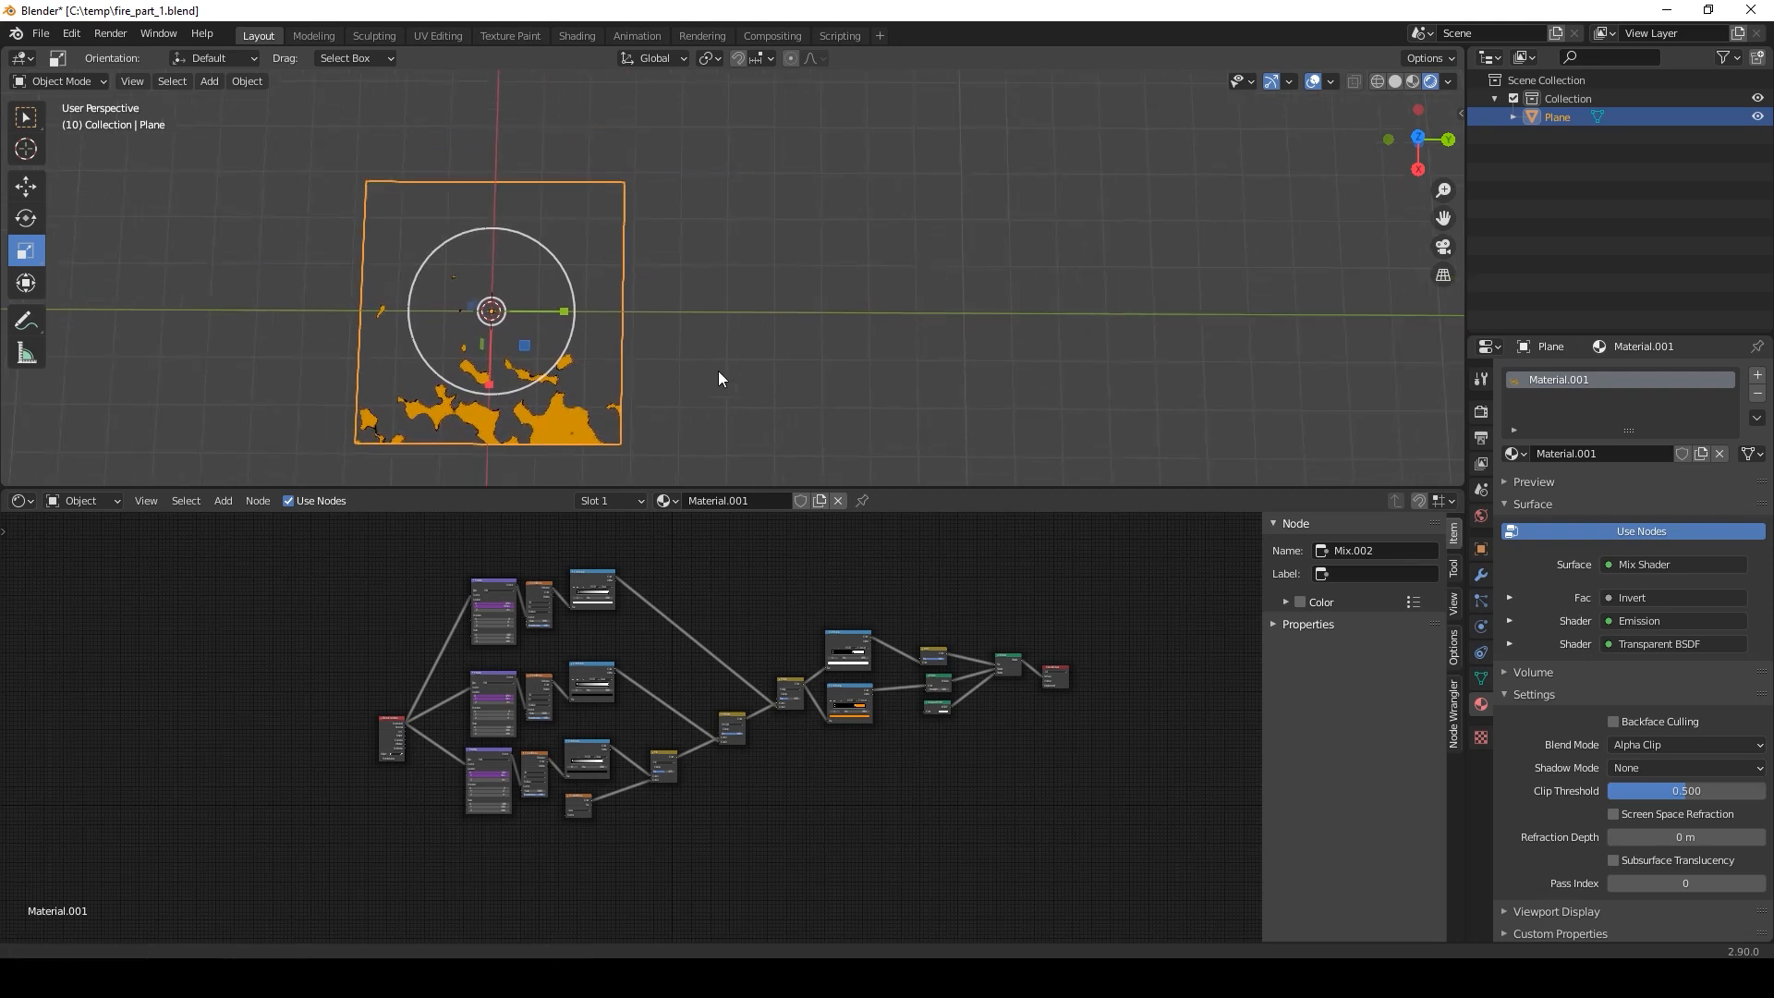
scroll(671, 409, "up", 3)
scroll(672, 409, "down", 3)
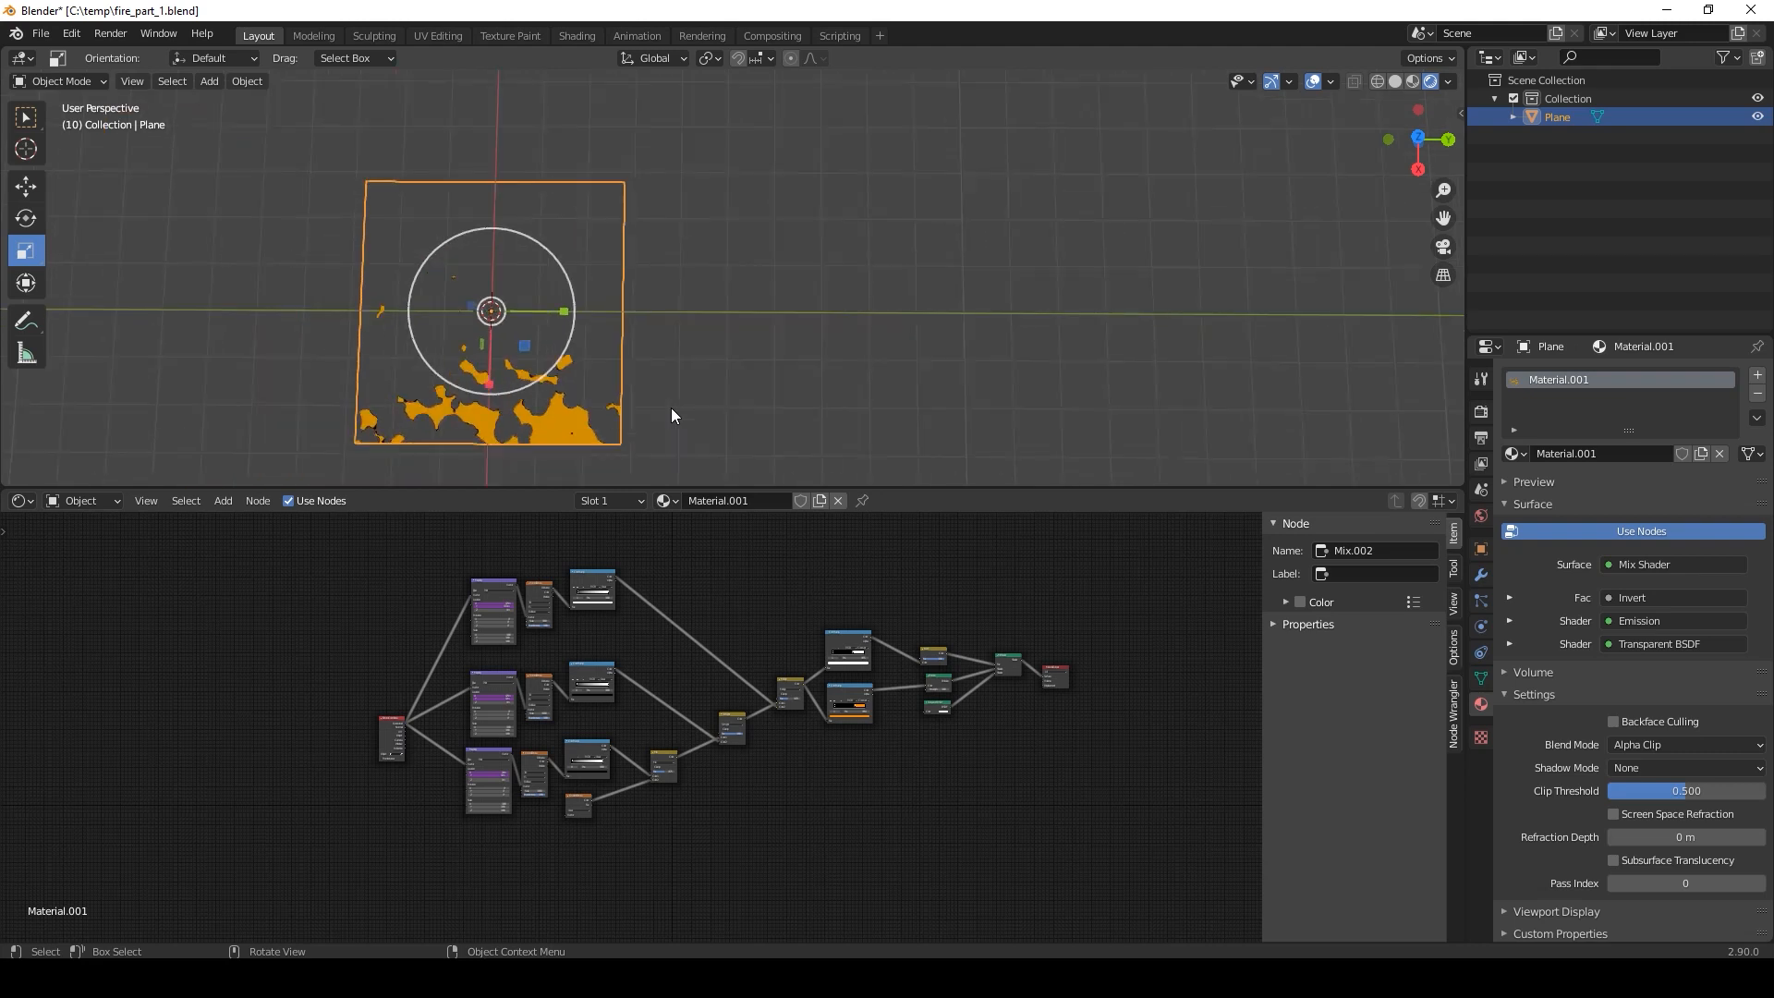
left_click(212, 81)
mouse_move(249, 105)
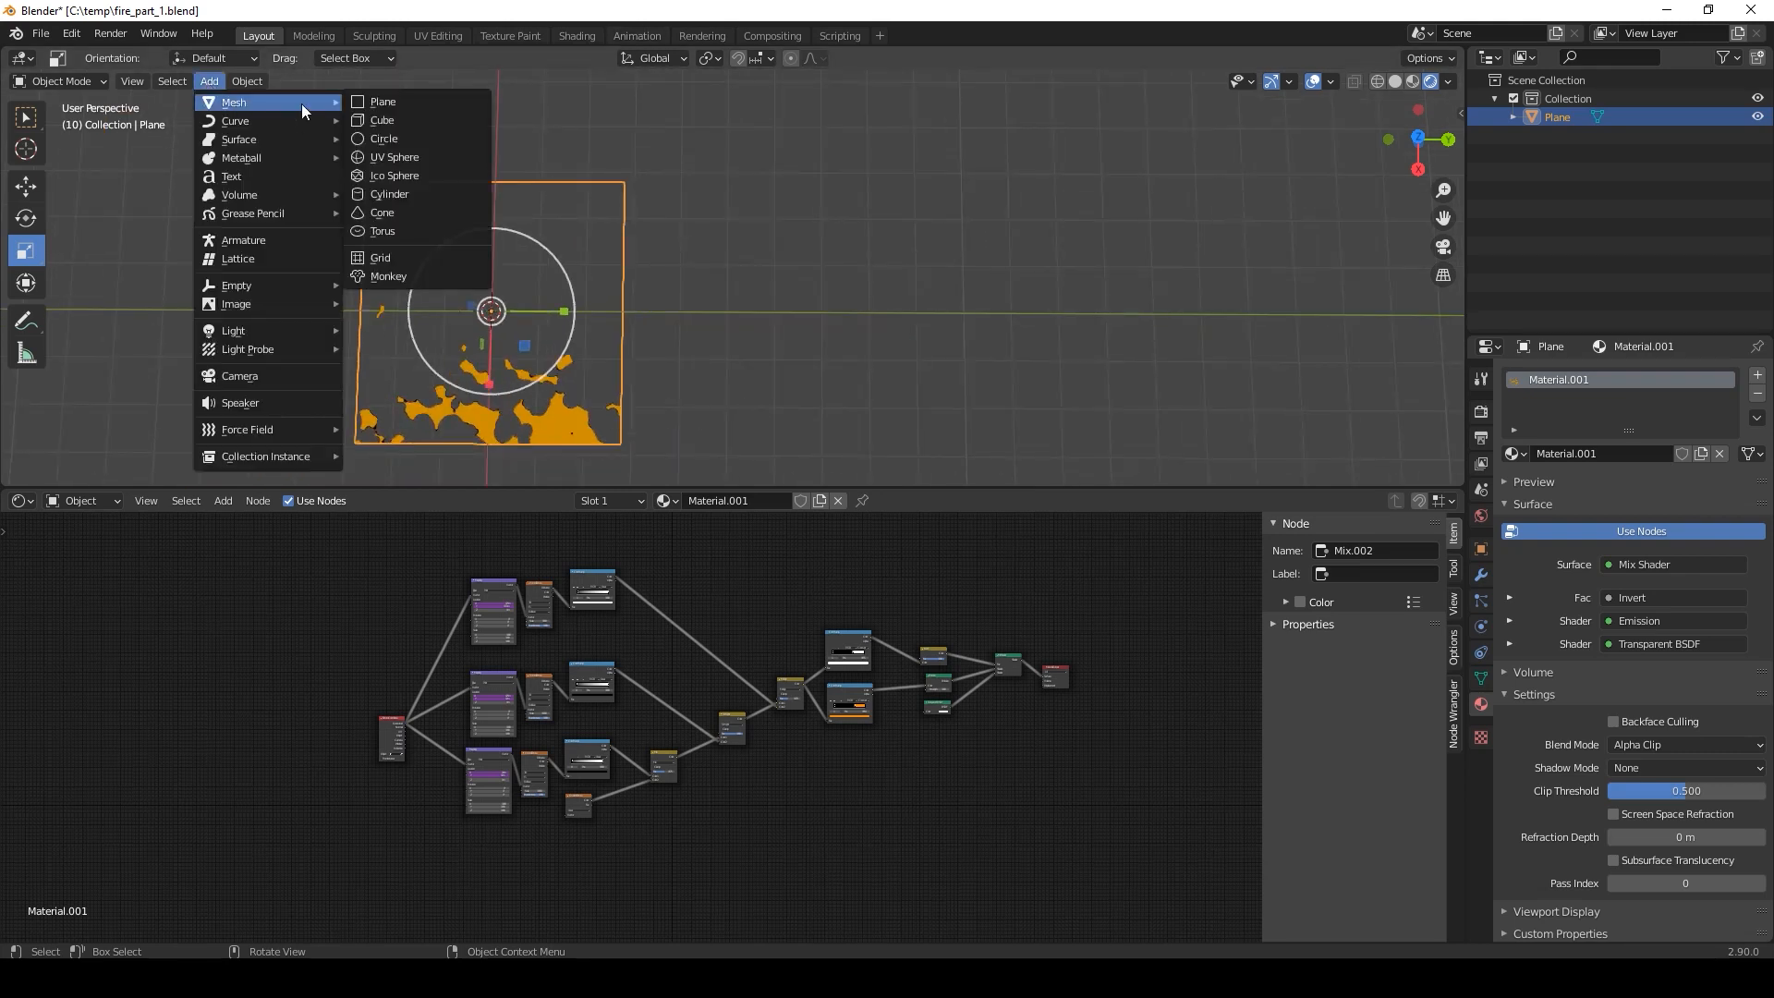
left_click(453, 101)
left_click_drag(515, 235, 615, 150)
Move the new plane along Y until it sits beside the fire plane, and give it a new material.
left_click(25, 188)
left_click_drag(554, 312, 856, 312)
left_click(752, 506)
Replace the new material's Principled BSDF with an Emission shader linked to the Material Output's Surface.
scroll(635, 852, "up", 6)
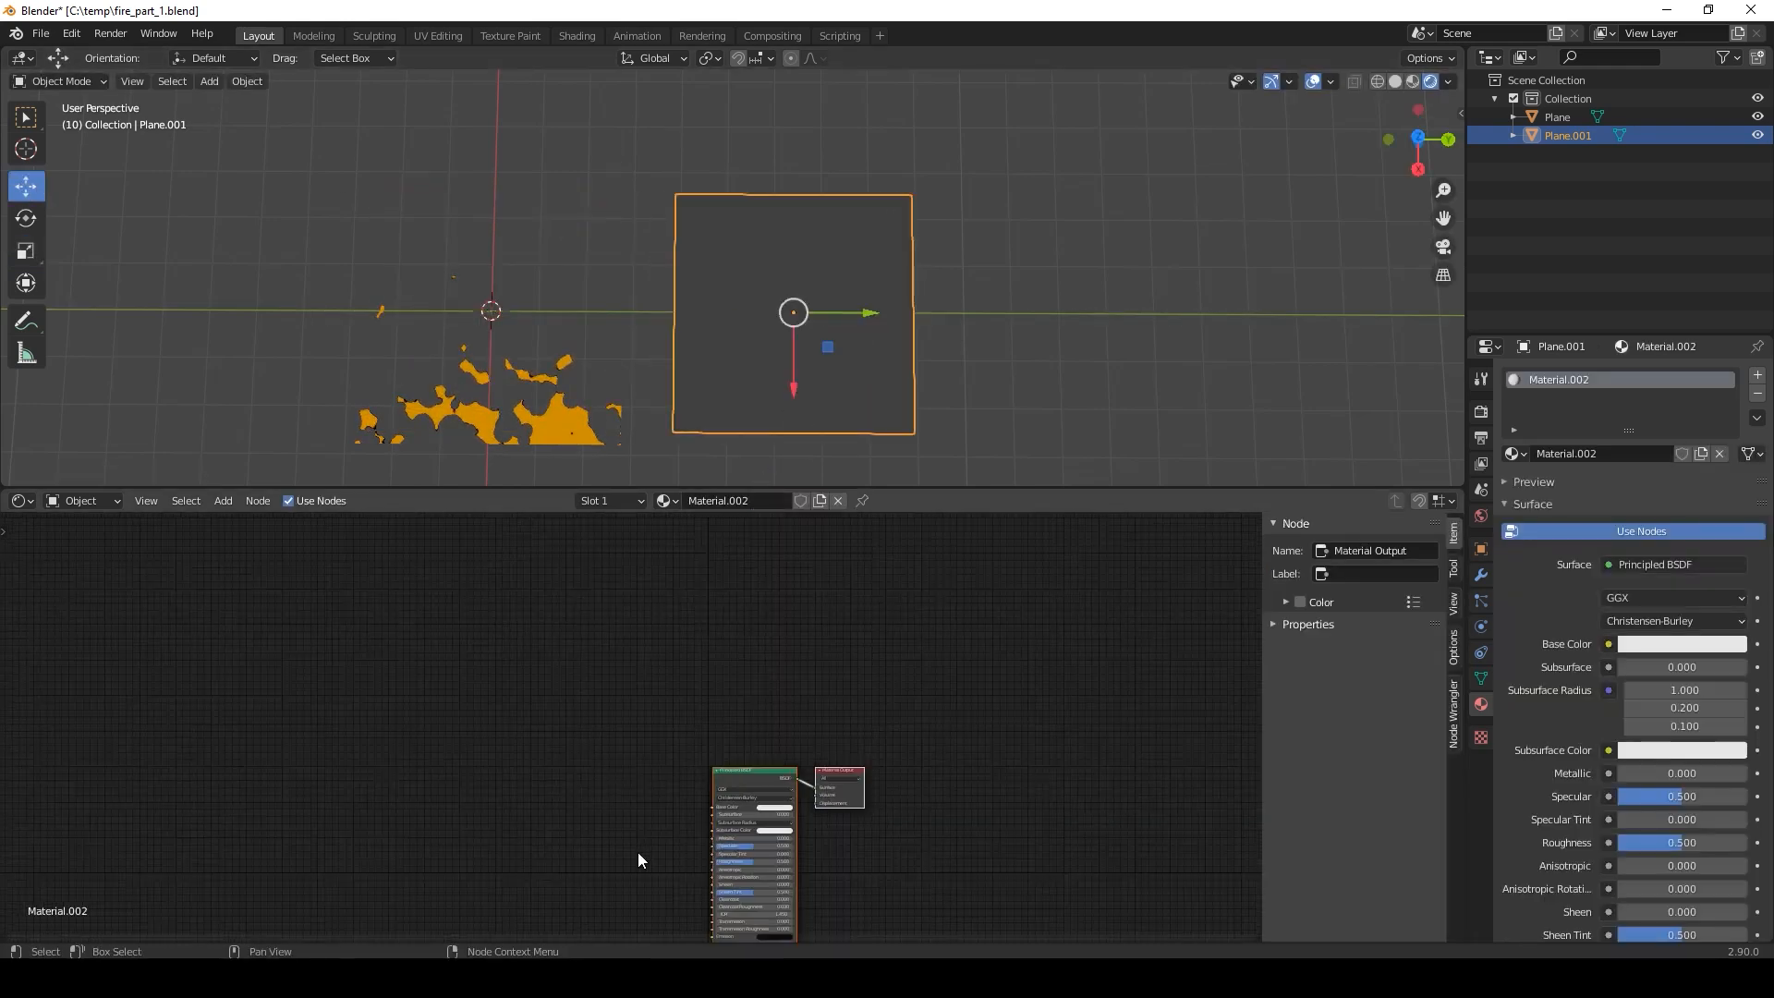
middle_click_drag(918, 757, 717, 568)
left_click(741, 651)
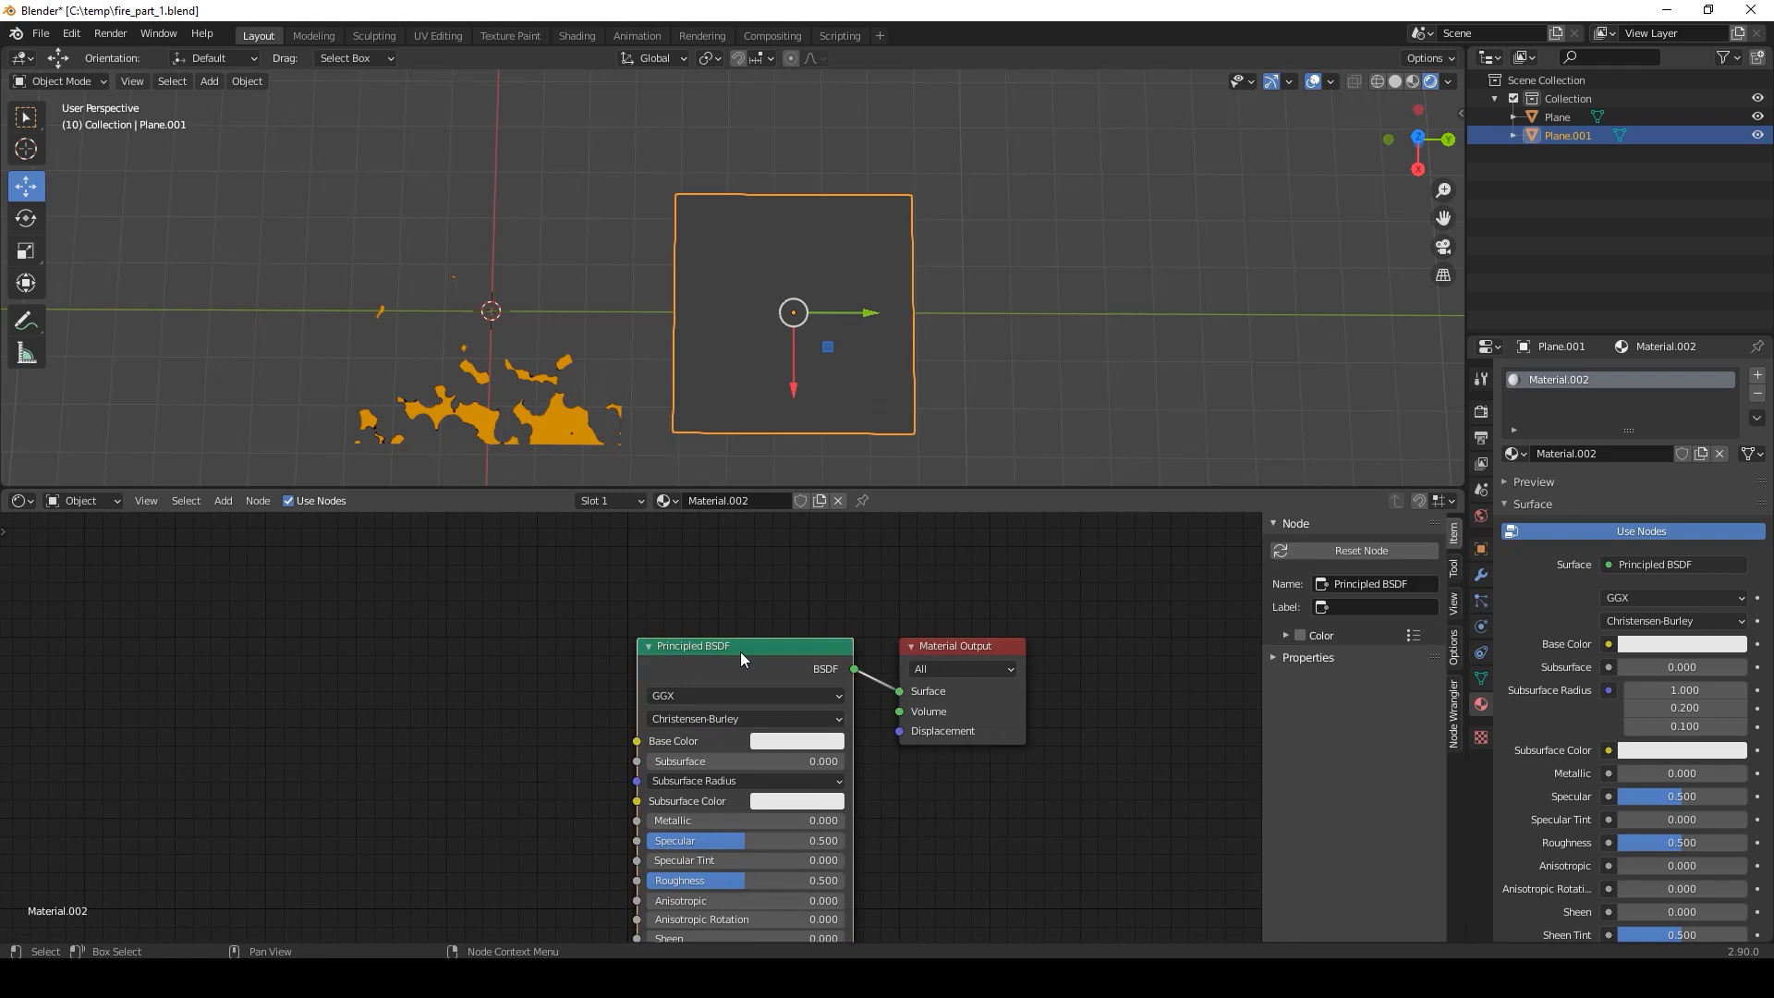
key("x")
key("shift+a")
mouse_move(740, 651)
mouse_move(707, 611)
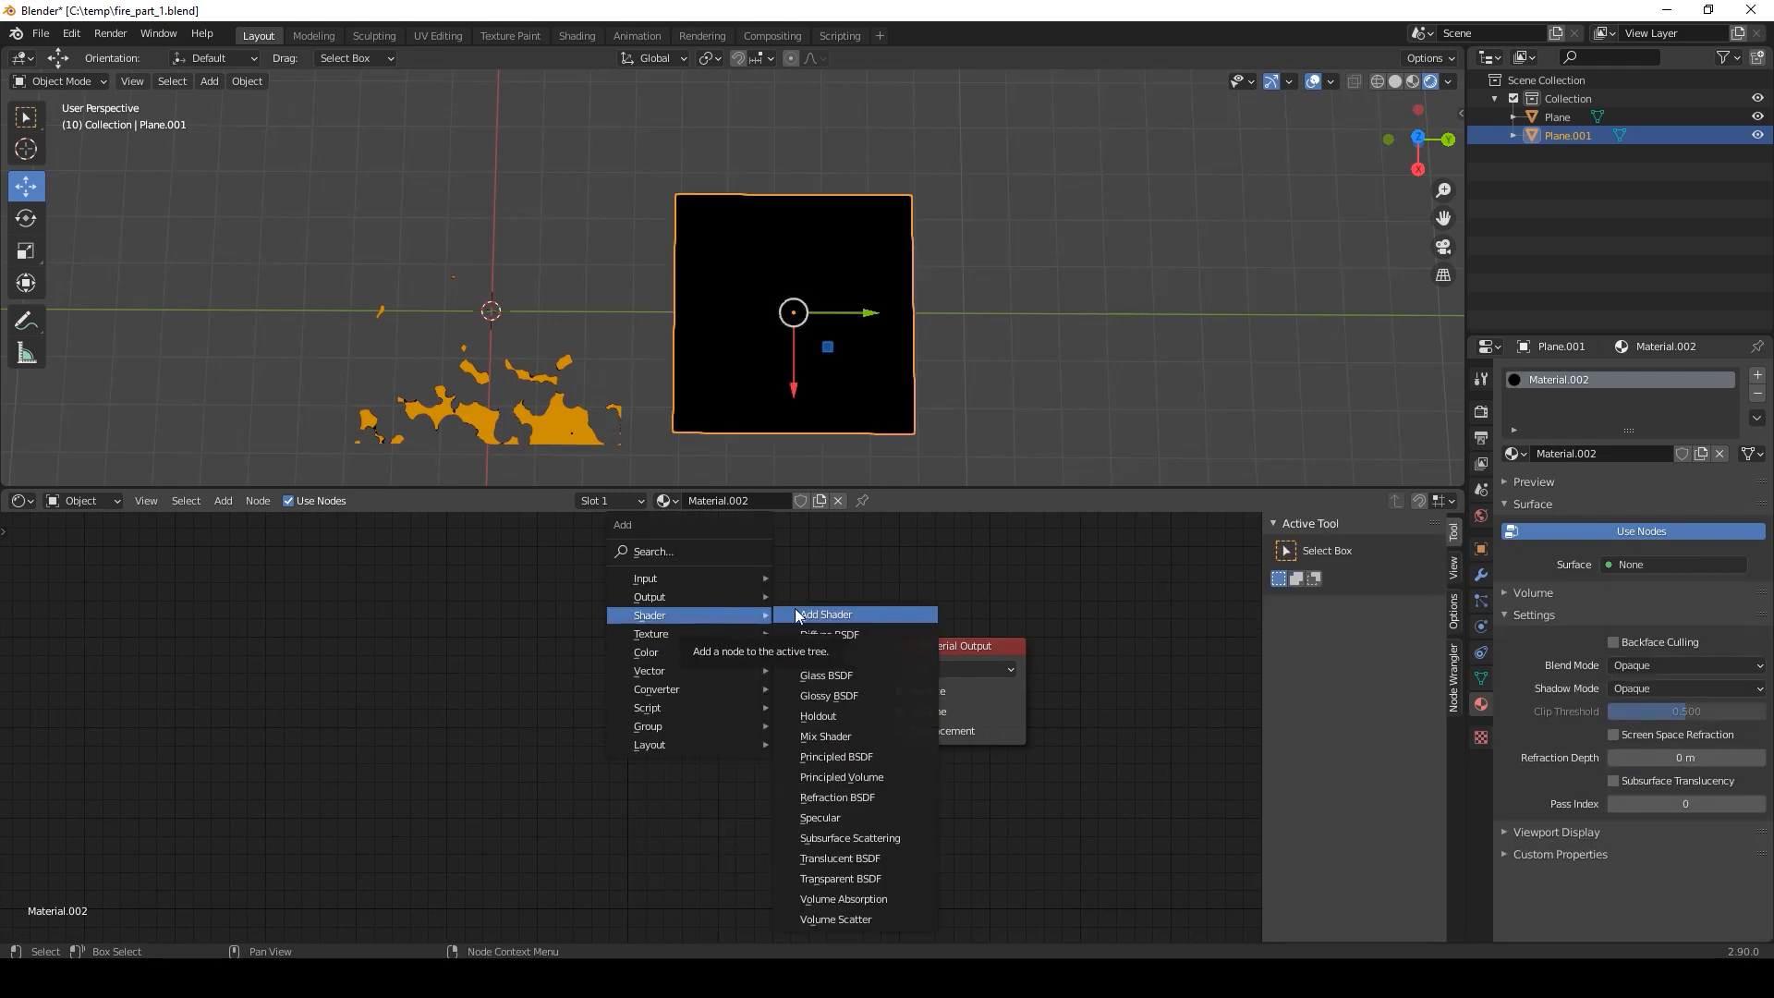
left_click(850, 655)
left_click(677, 653)
left_click_drag(803, 680, 900, 692)
Add a Checker Texture and link its Color to the Emission's Color.
key("shift+a")
mouse_move(419, 640)
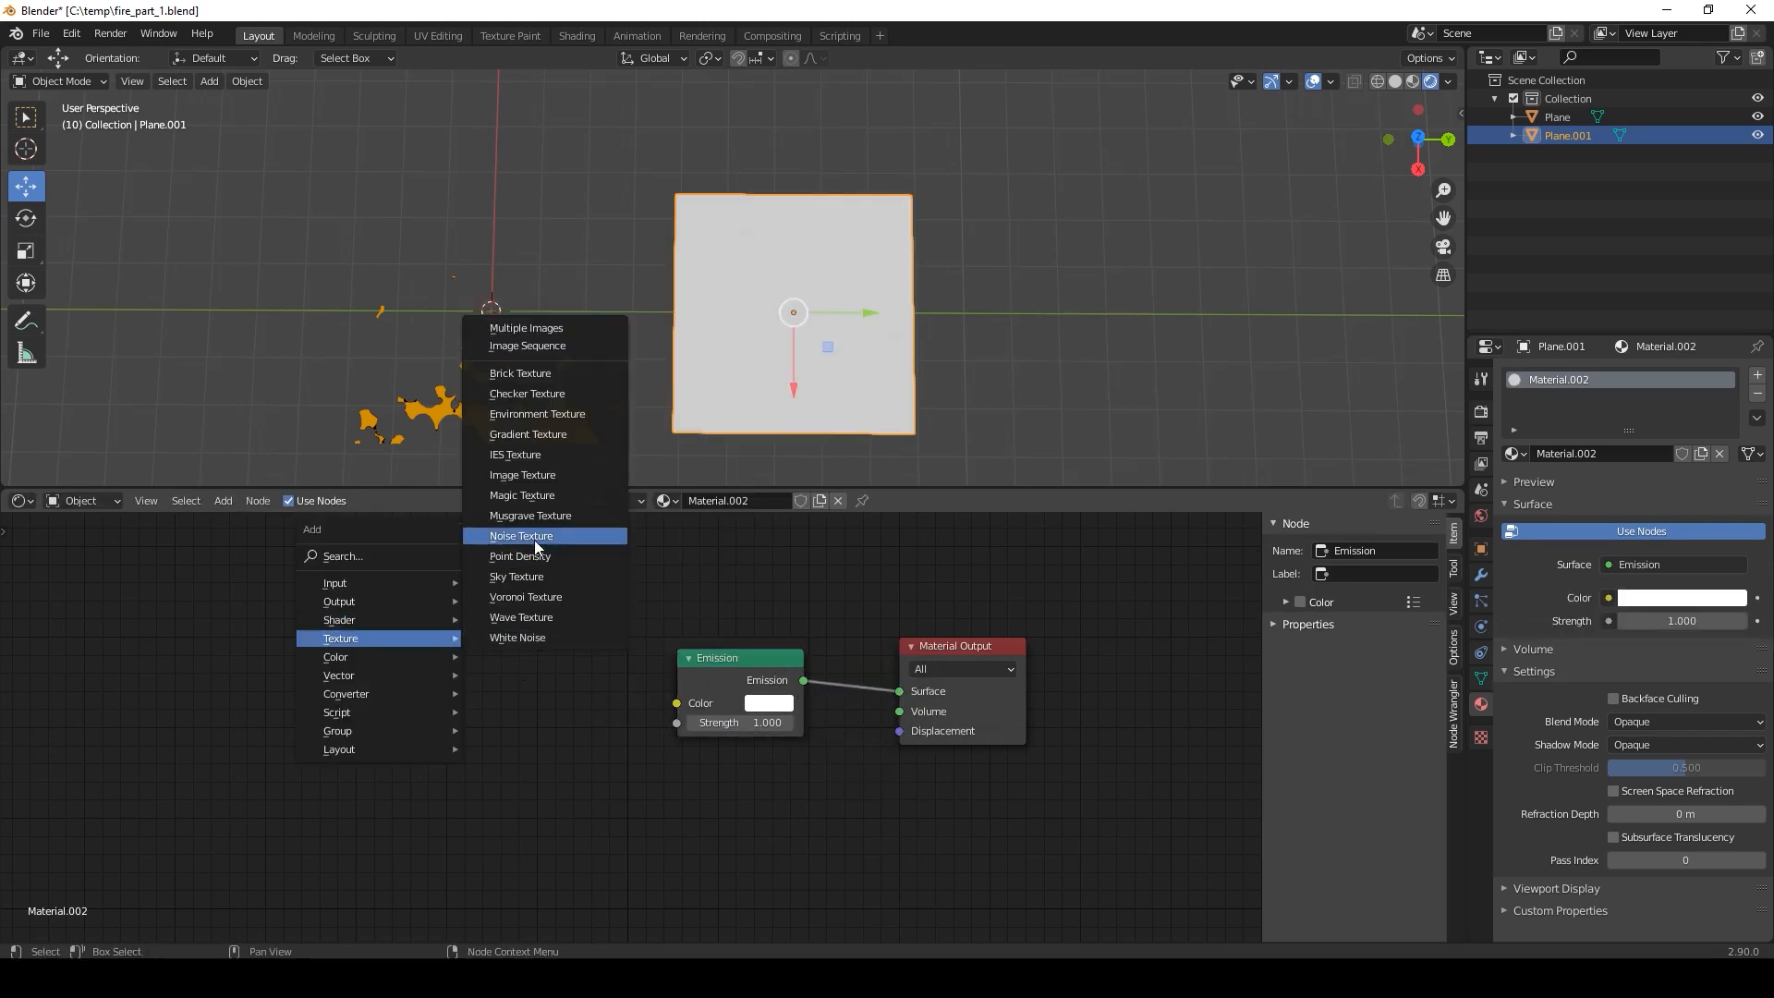
left_click(536, 393)
left_click(387, 649)
left_click_drag(514, 680, 680, 703)
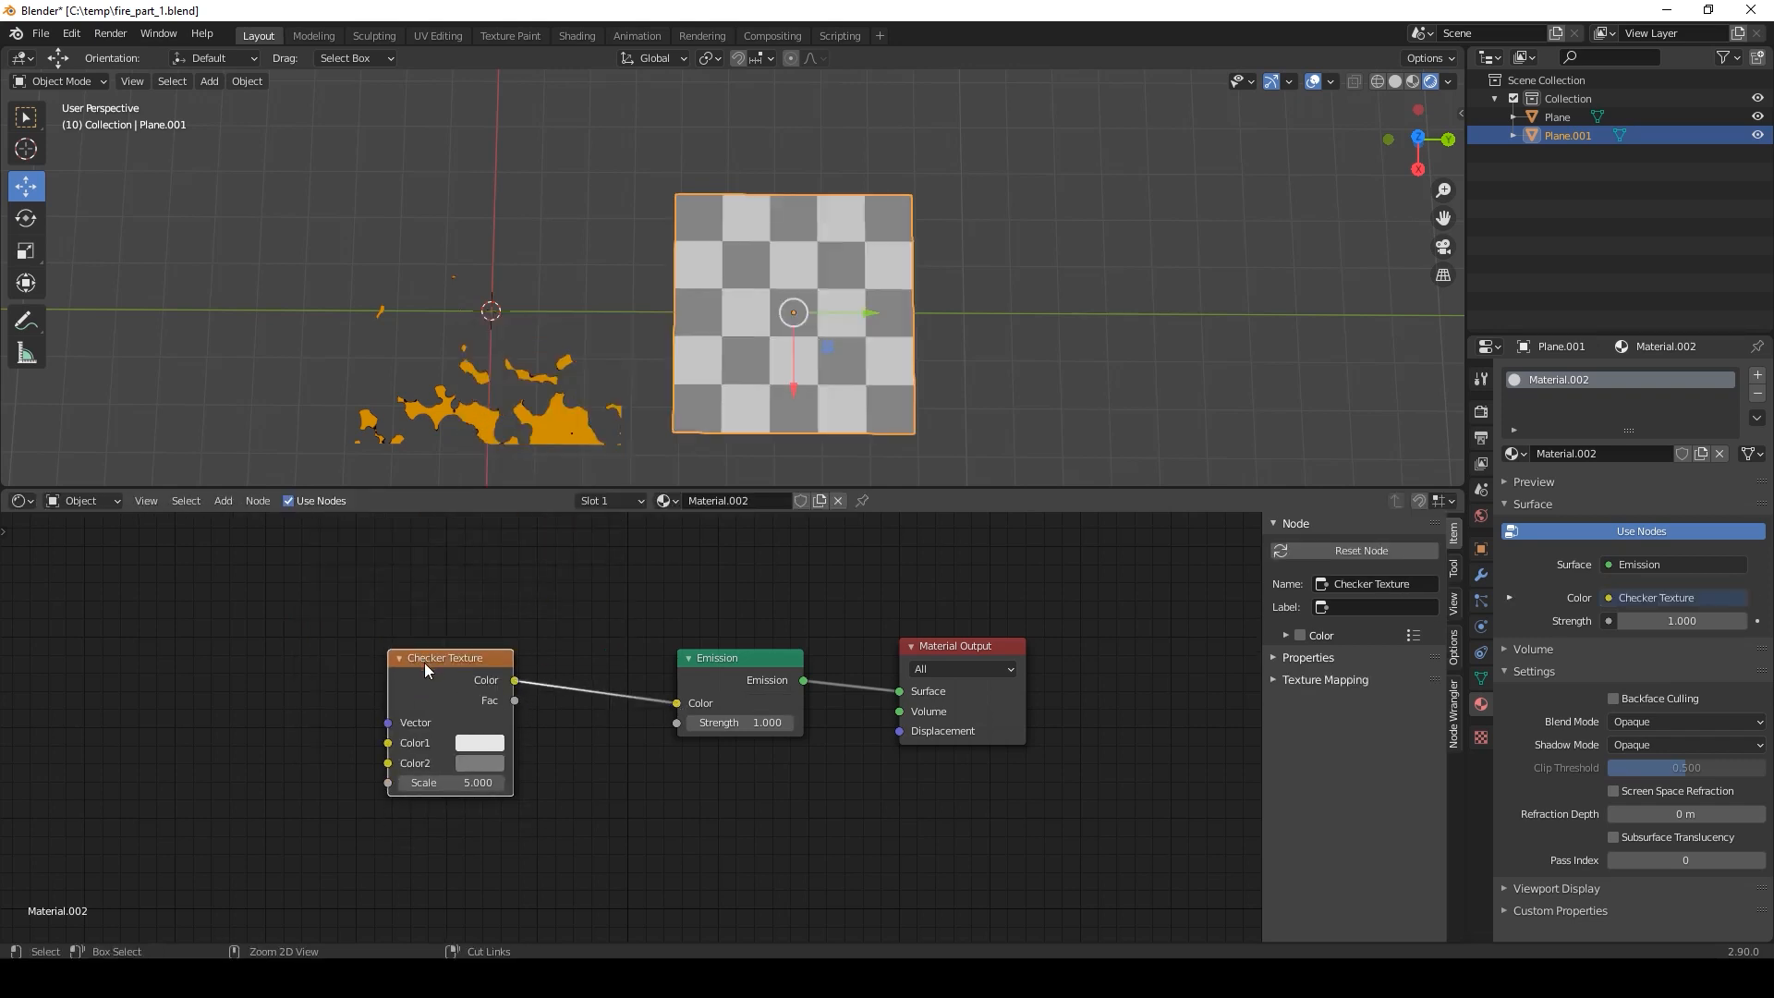
Add Mapping and Texture Coordinate nodes to the Checker Texture, and move Texture Coordinate farther from Mapping.
key("ctrl+t")
middle_click_drag(369, 723, 584, 779)
scroll(586, 779, "down", 1)
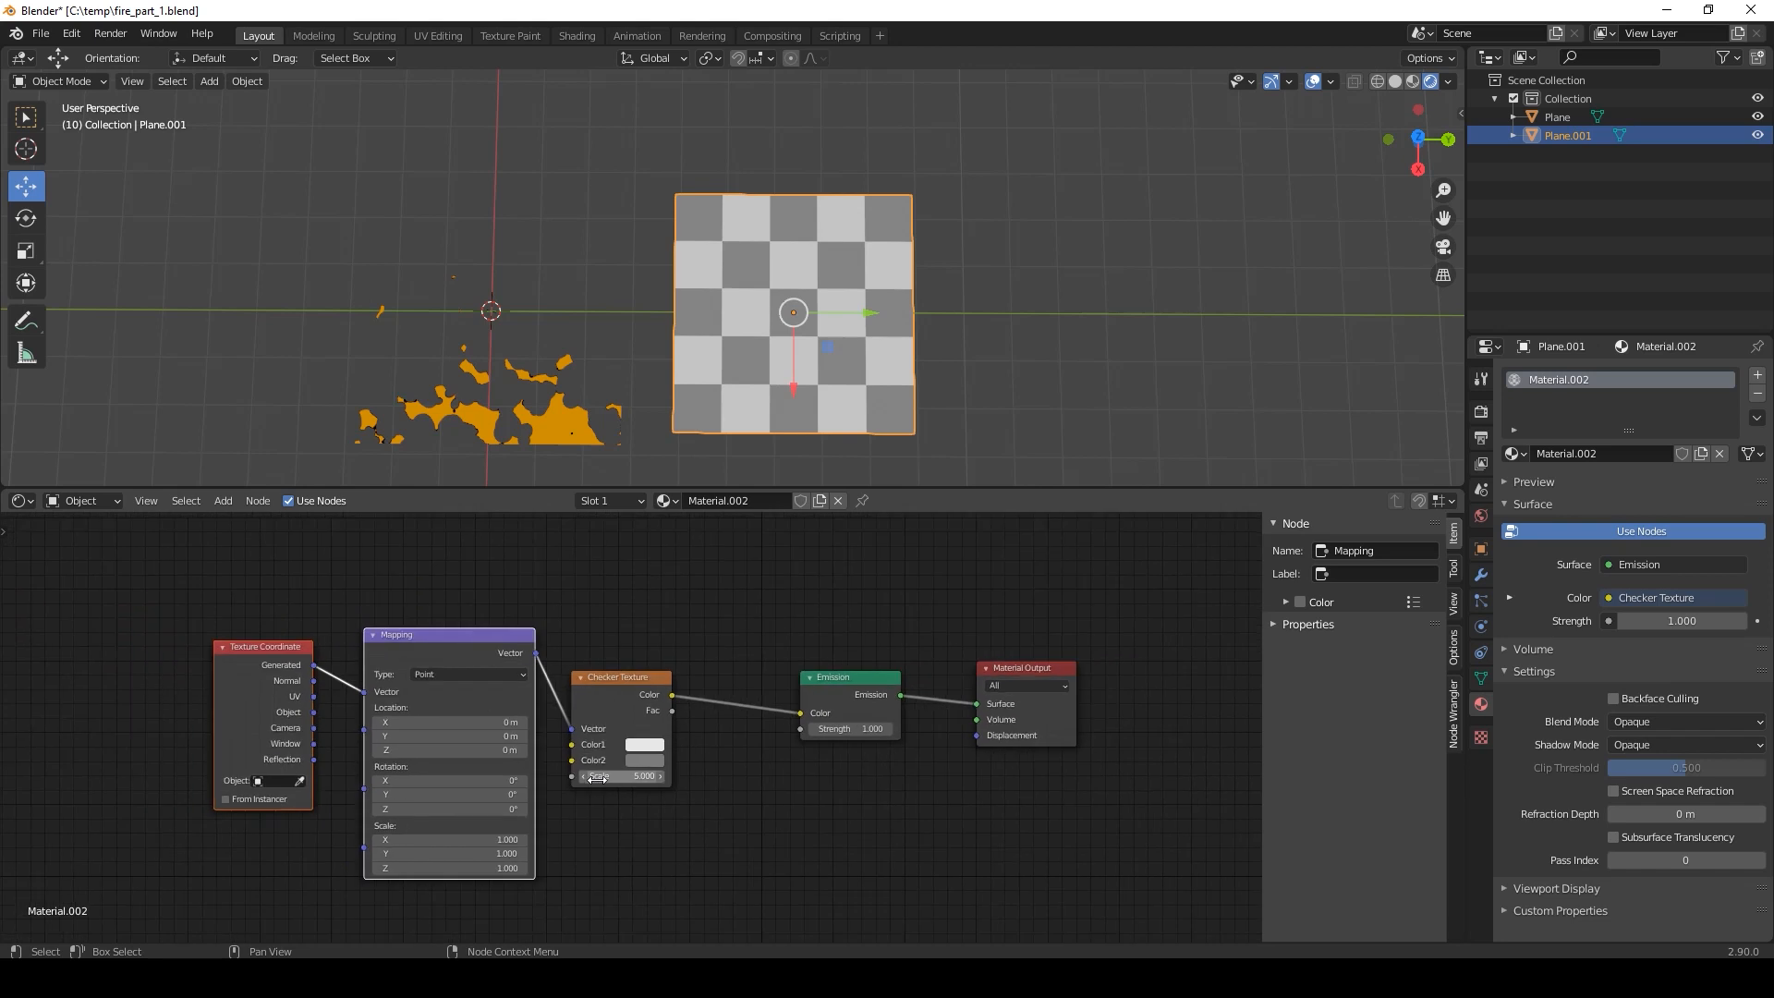
middle_click_drag(465, 730, 775, 723)
left_click(574, 652)
left_click_drag(575, 653, 292, 681)
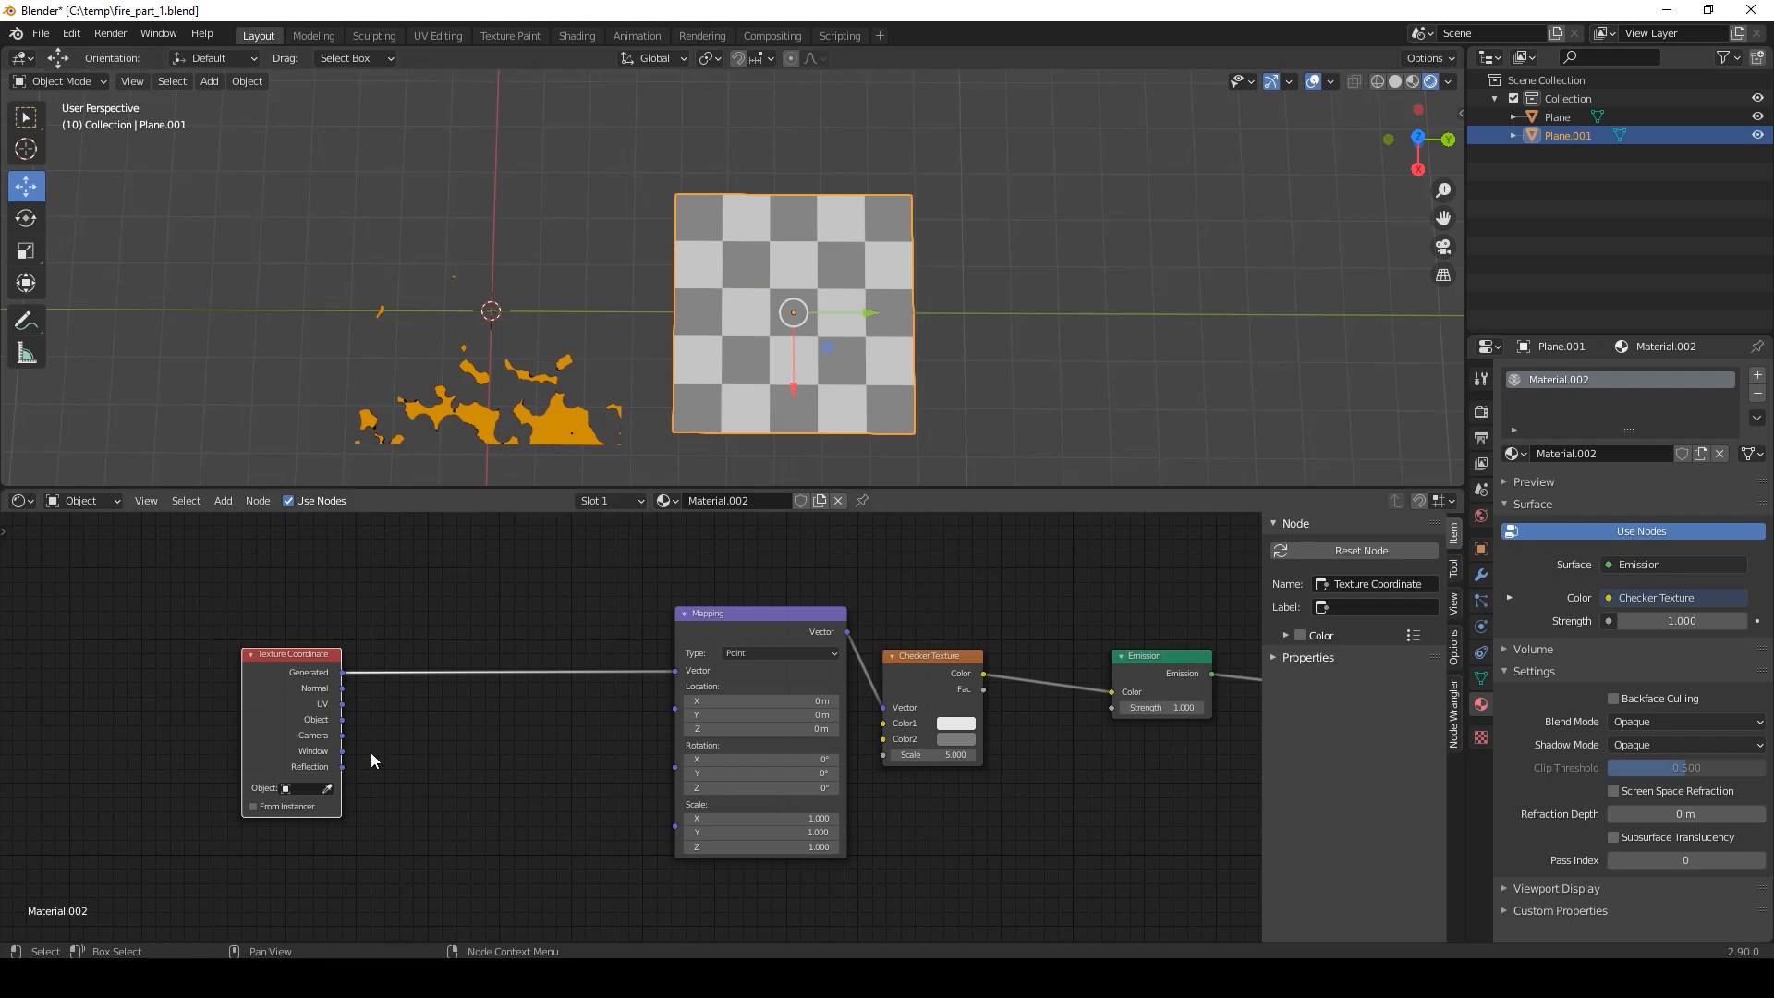
Insert a Separate XYZ node on the link between the Texture Coordinate and Mapping nodes.
key("shift+a")
mouse_move(341, 800)
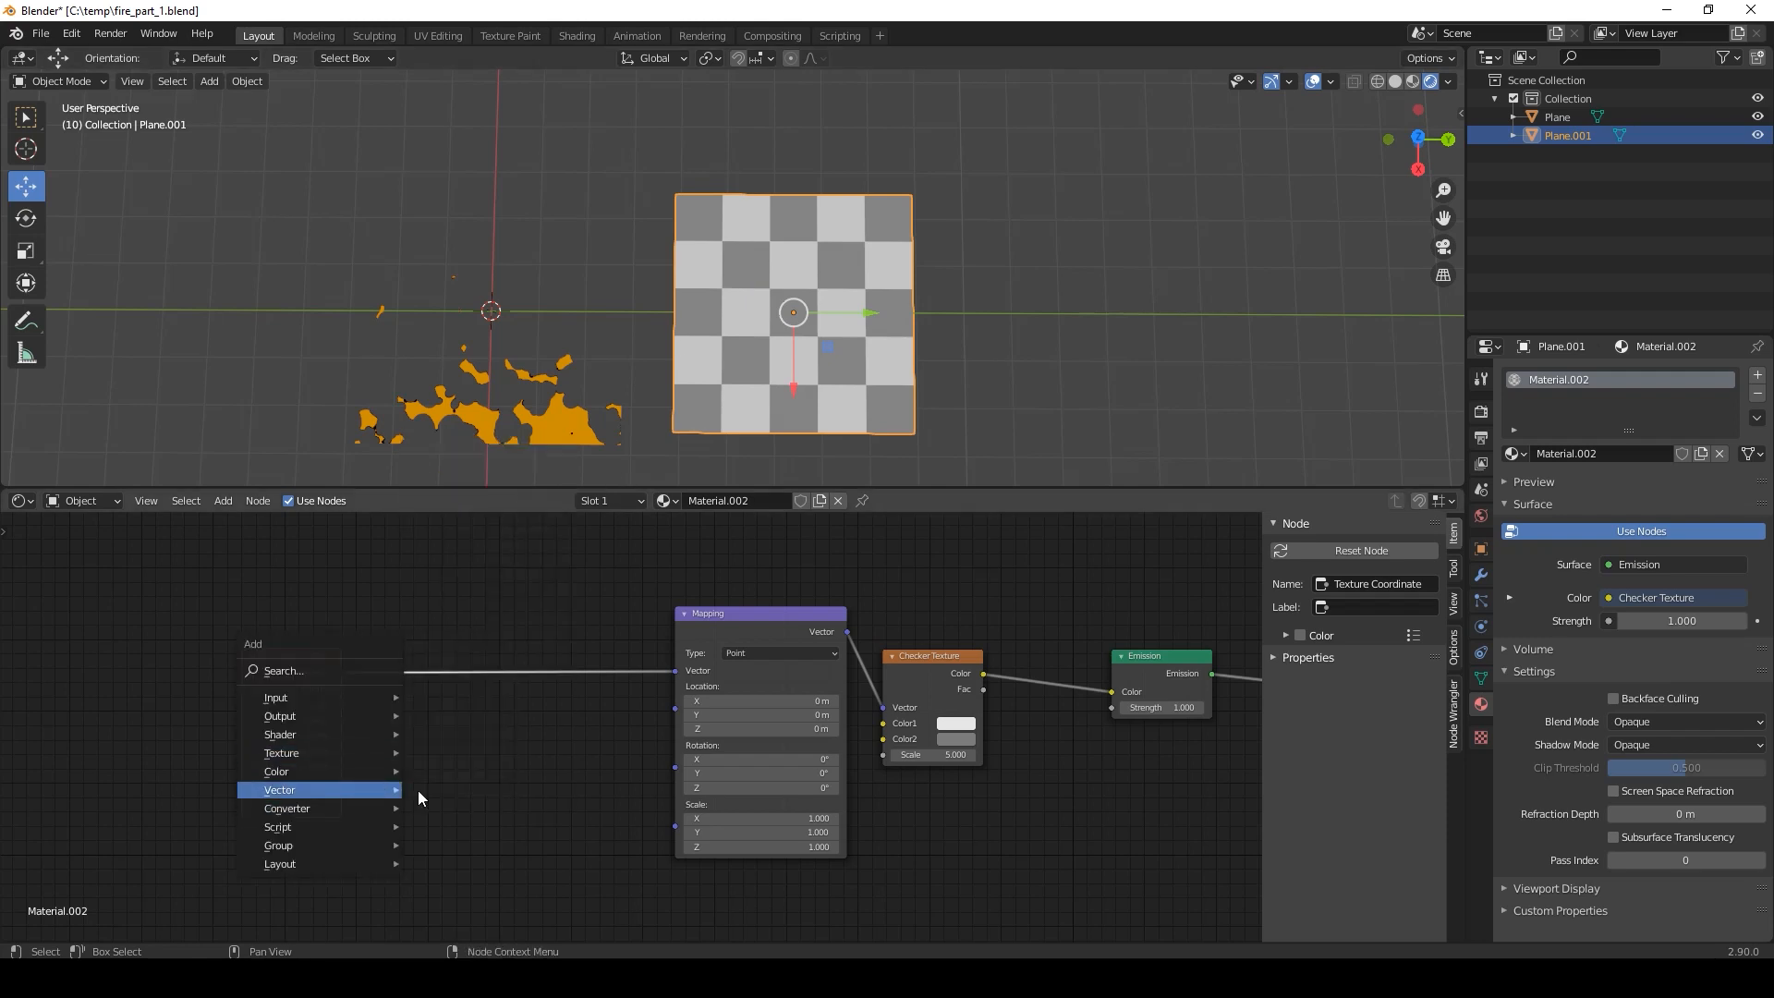
left_click(483, 757)
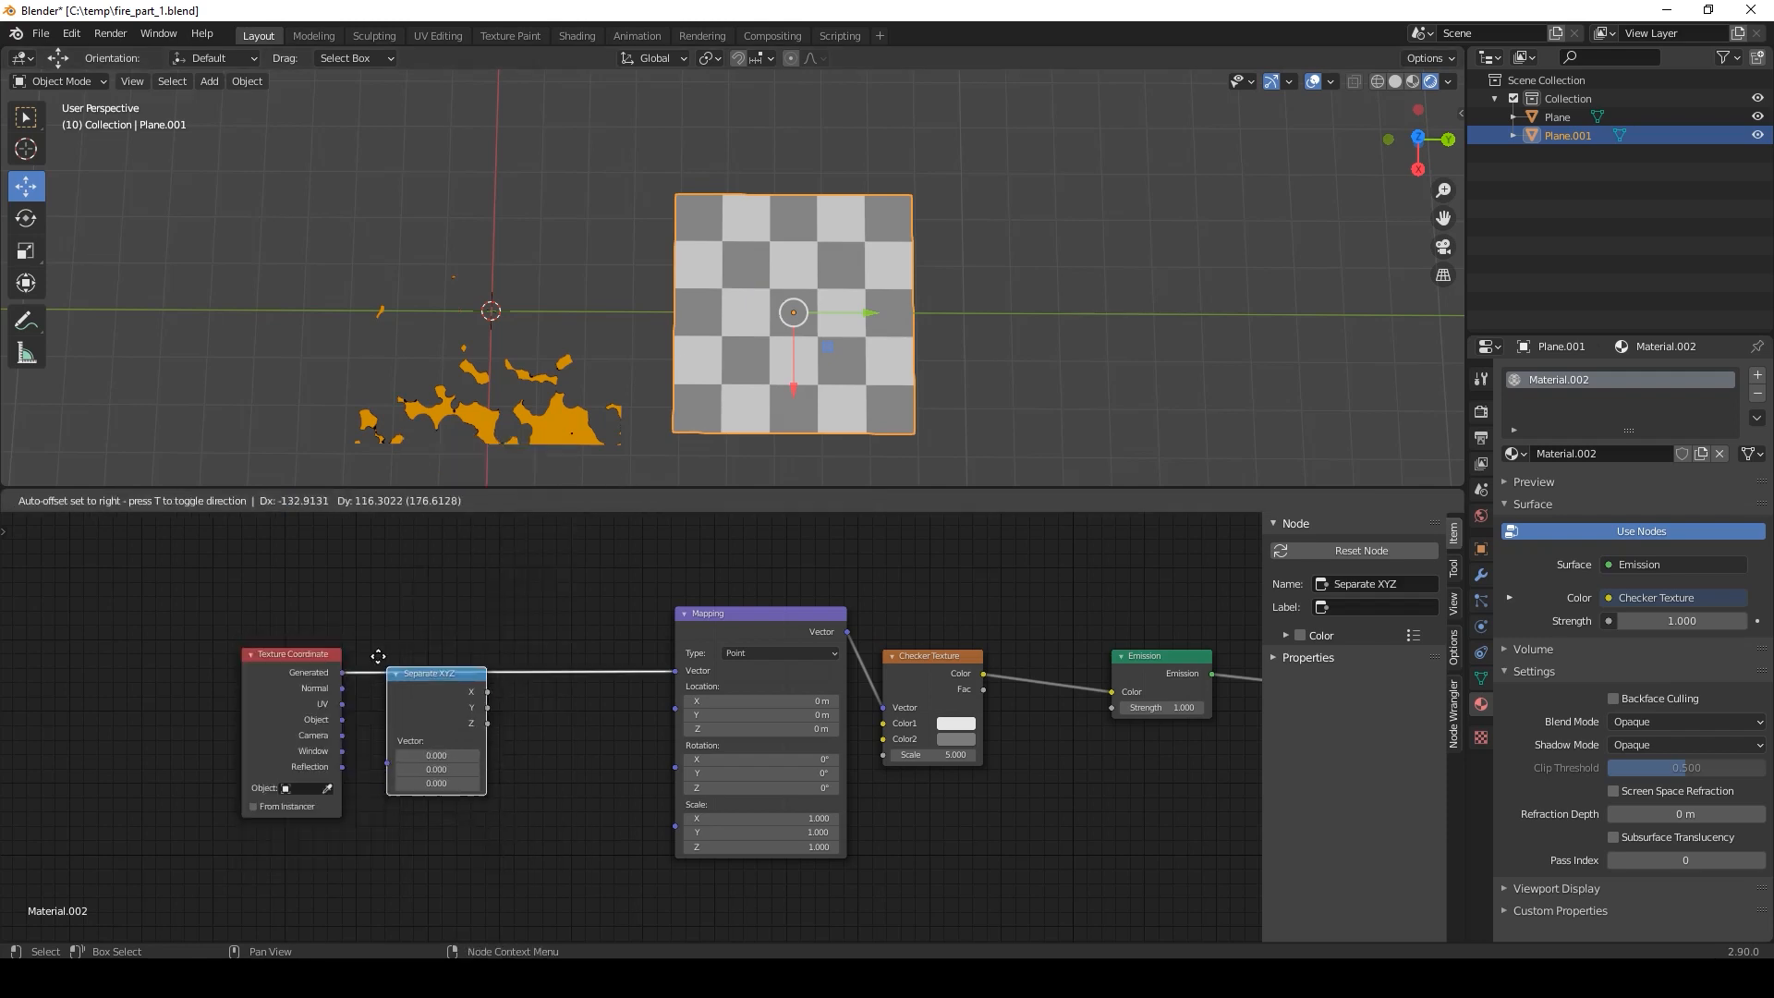
left_click(435, 670)
Insert a Combine XYZ node on the link between the Separate XYZ and Mapping nodes.
key("shift+a")
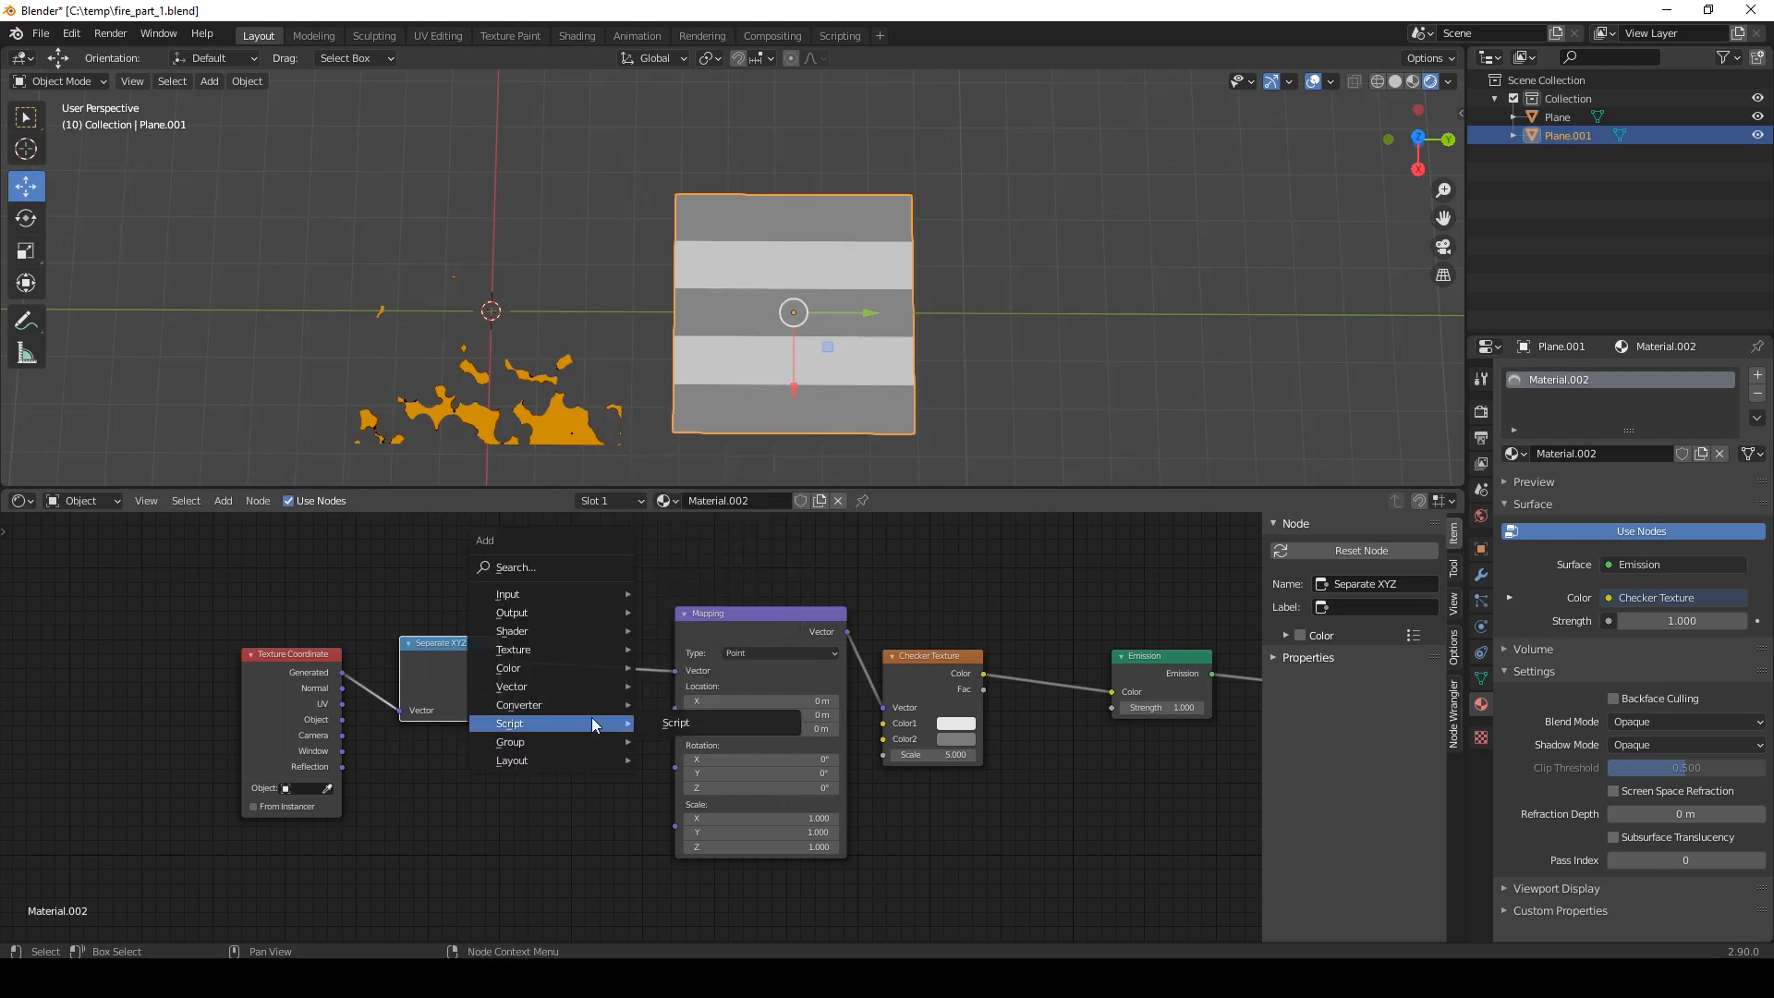
mouse_move(591, 702)
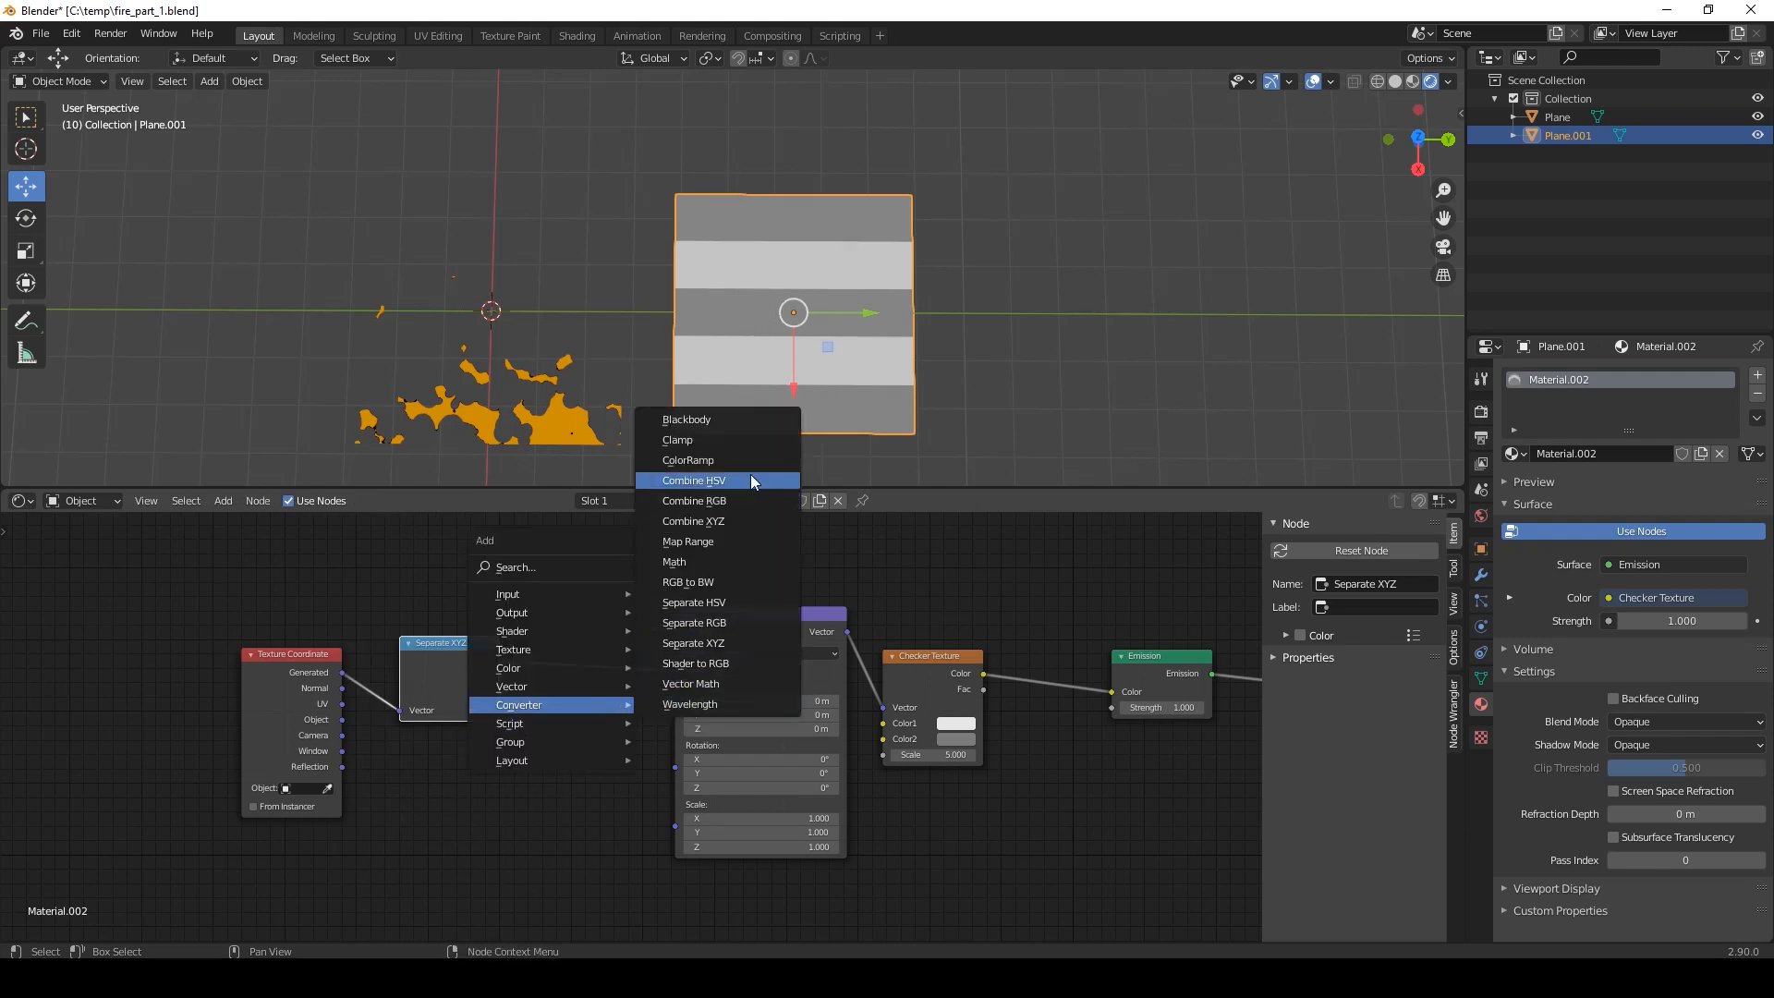
left_click(693, 521)
left_click(601, 652)
Move the Texture Coordinate and Separate XYZ nodes away from Combine XYZ, and link Separate XYZ's Z to Combine XYZ's Z.
left_click_drag(209, 607, 488, 752)
key("g")
left_click(473, 724)
left_click(473, 724)
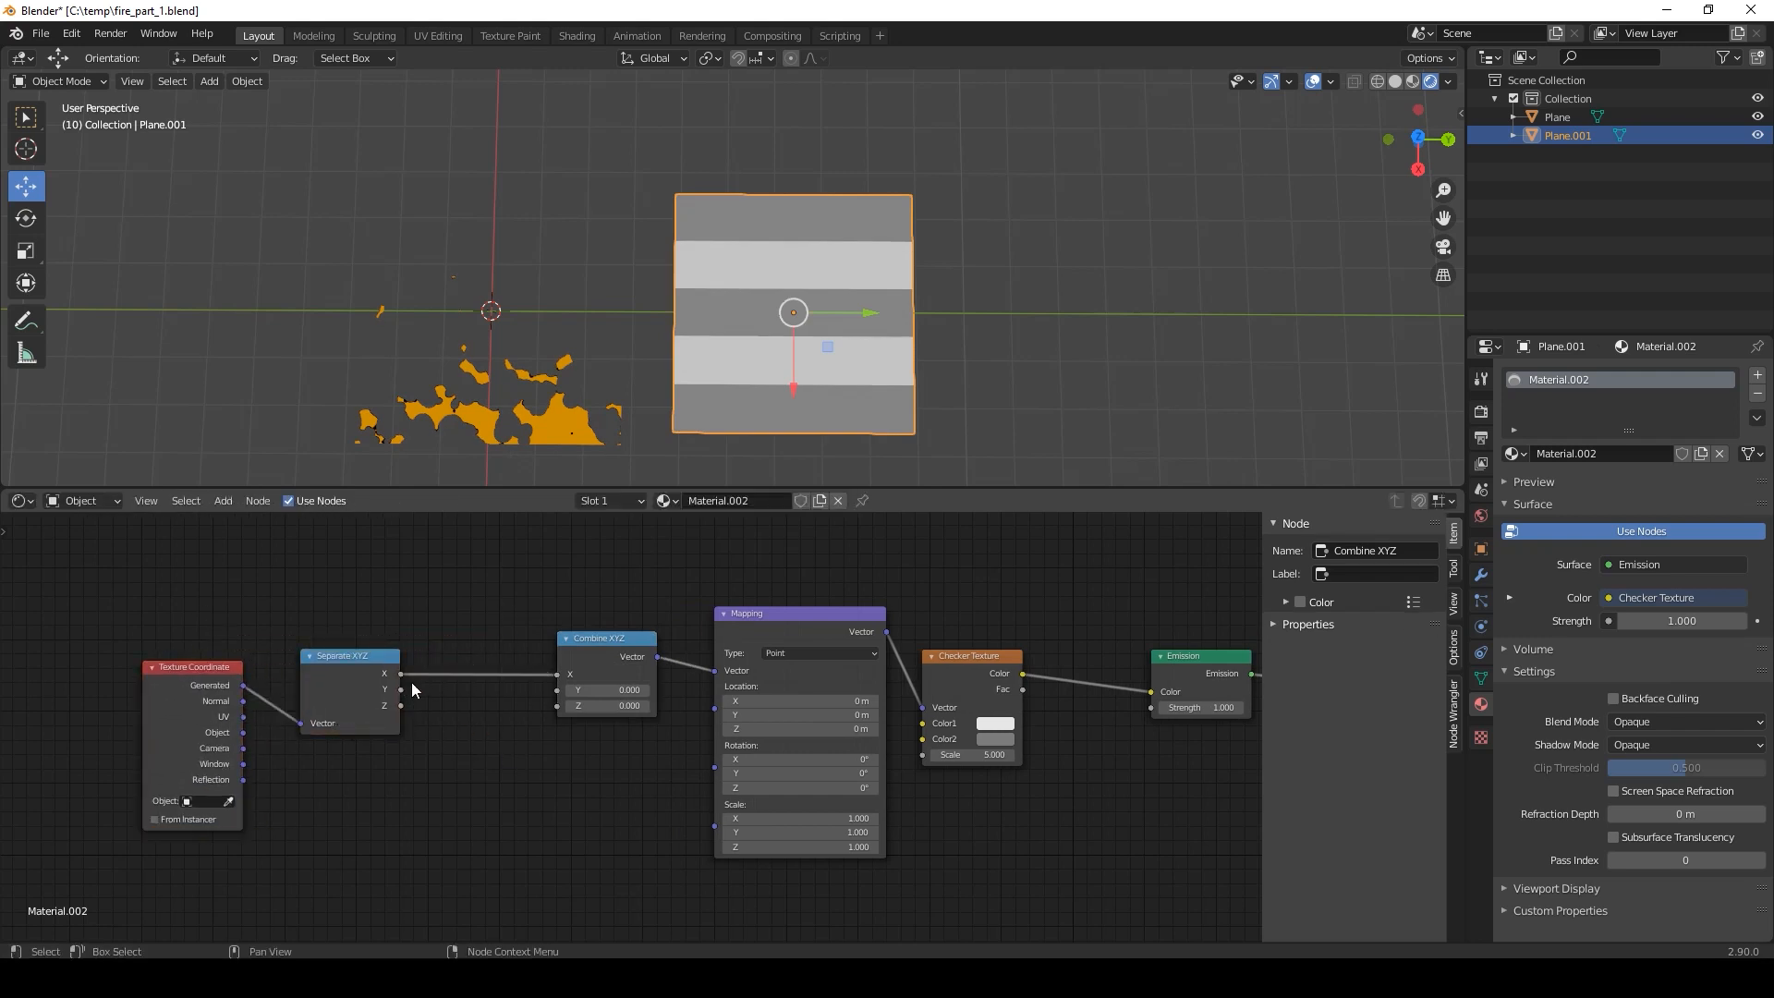
left_click_drag(399, 706, 557, 705)
Add a Math node set to Add and link it between Separate XYZ's Y output and Combine XYZ's Y input.
key("shift+a")
mouse_move(436, 813)
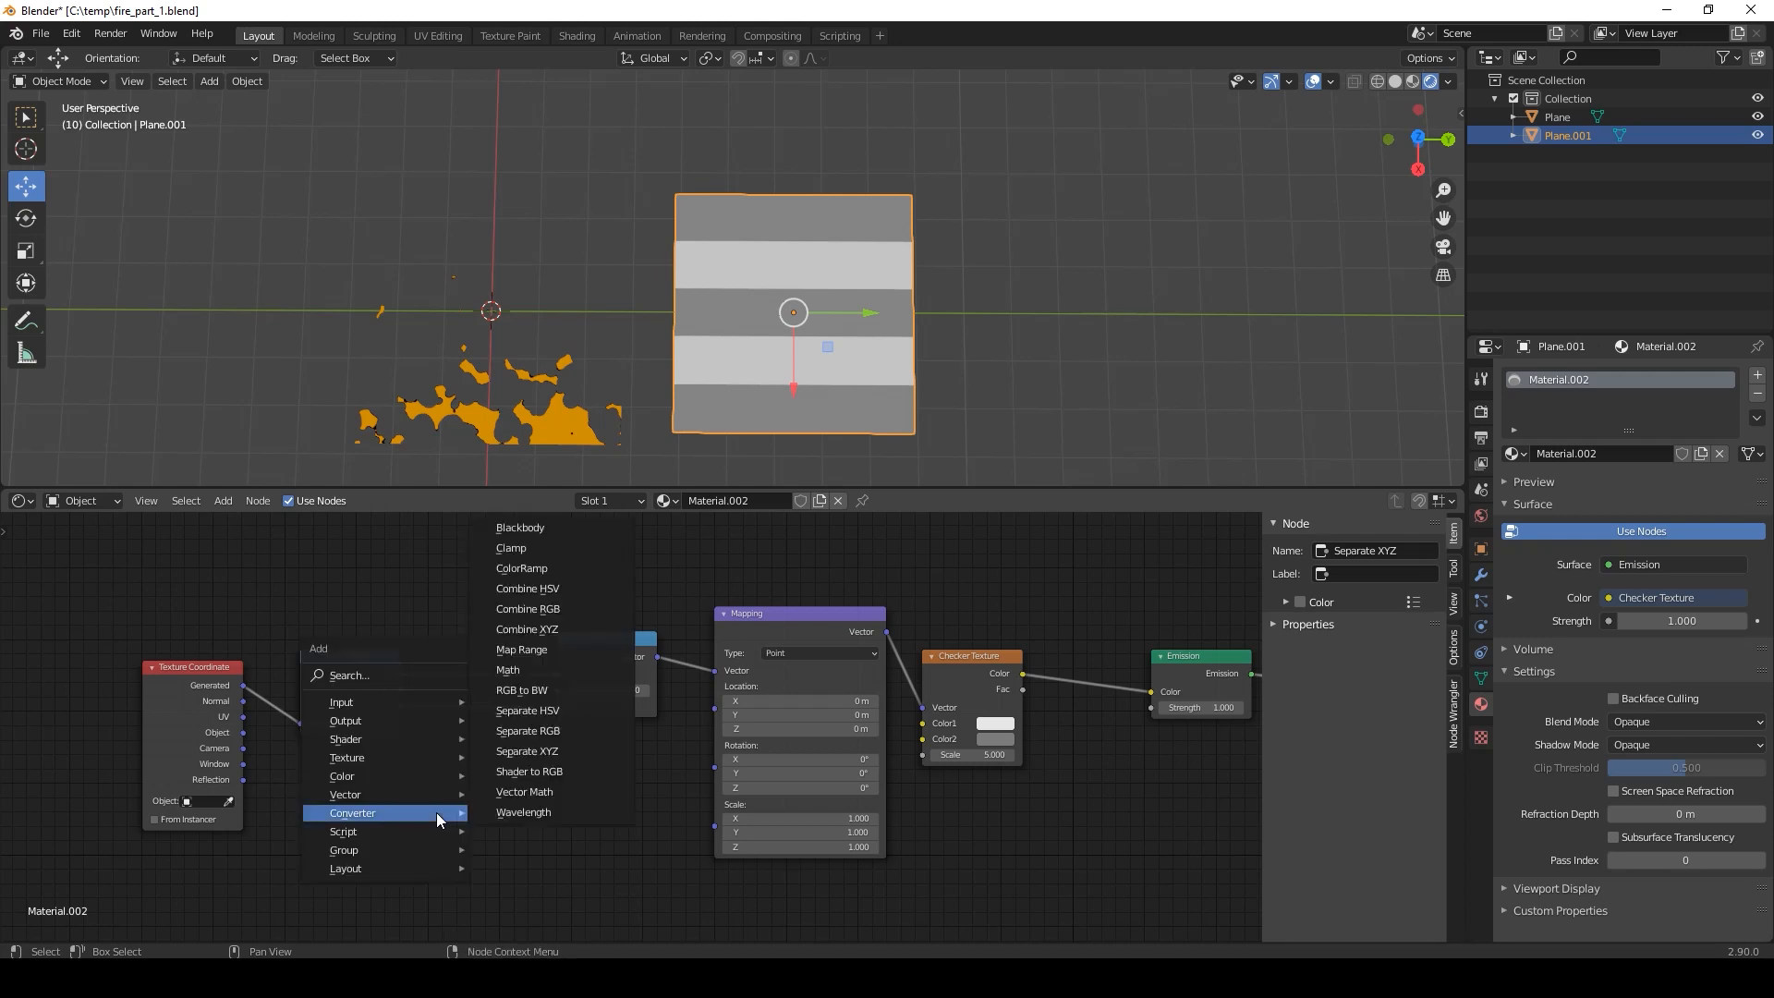
left_click(542, 669)
left_click(482, 799)
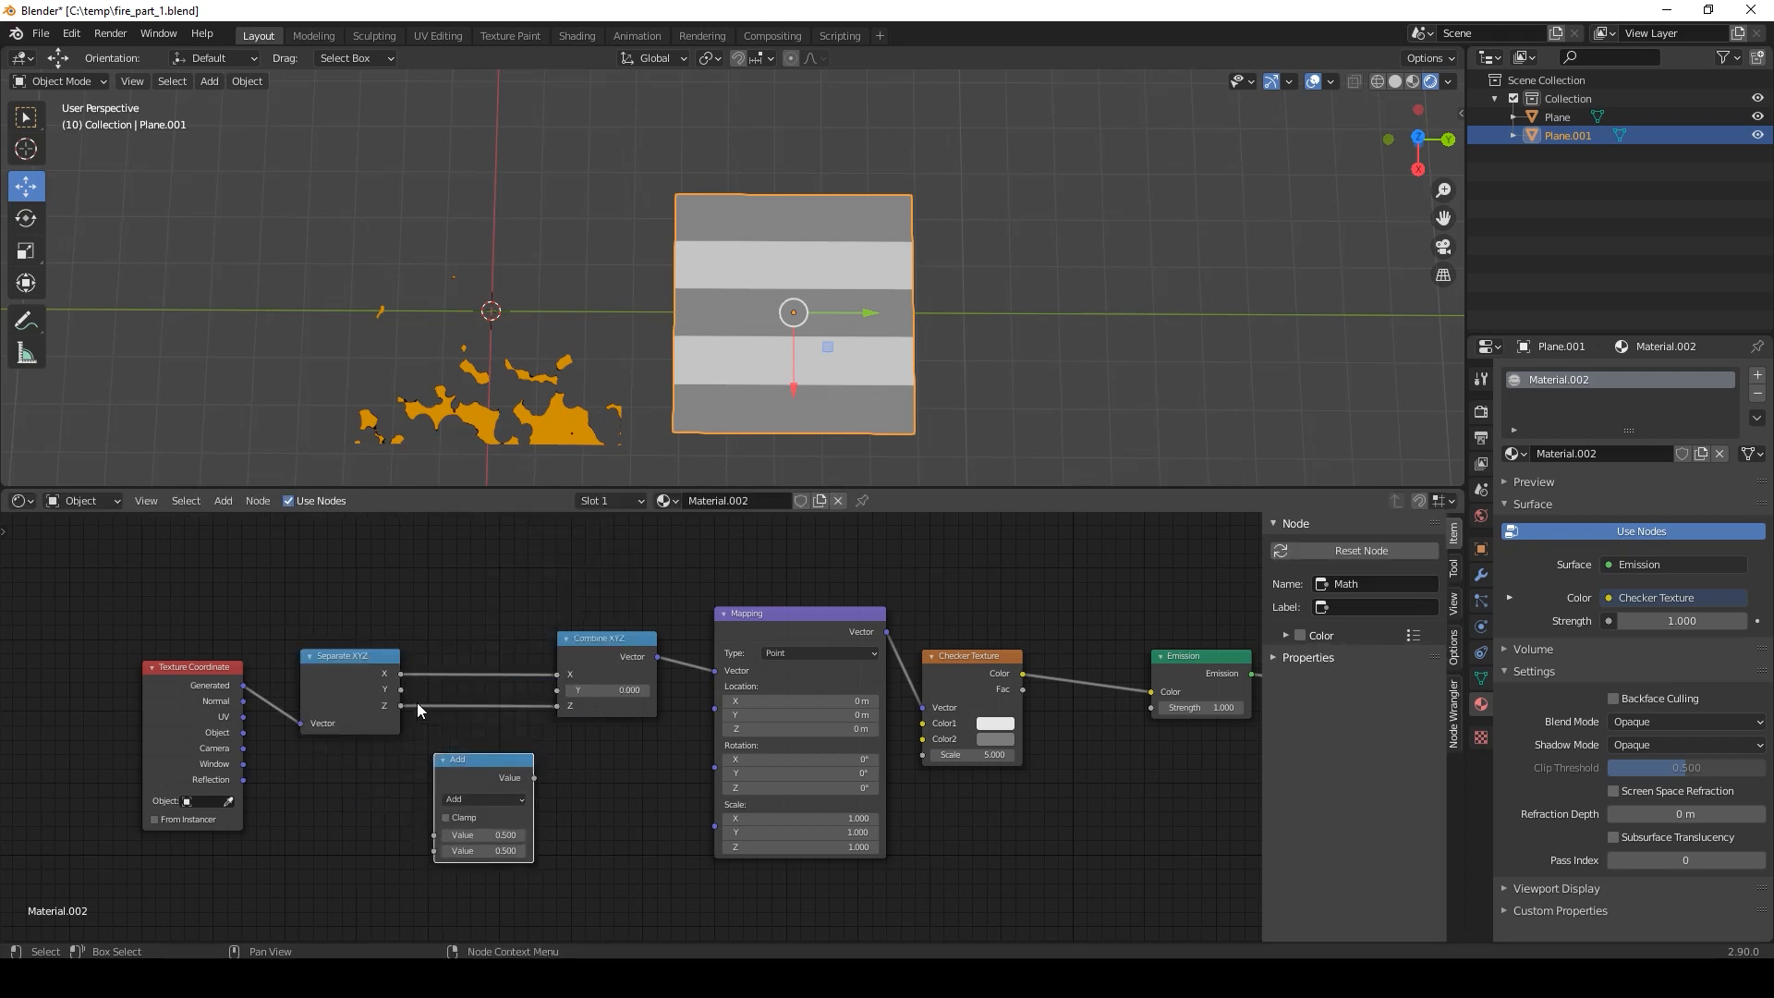
left_click_drag(403, 687, 436, 834)
left_click_drag(485, 767, 558, 691)
left_click_drag(436, 757, 462, 757)
Add a Wave Texture node and link its Color output to the Add node's second Value input.
middle_click_drag(384, 874, 592, 731)
key("shift+a")
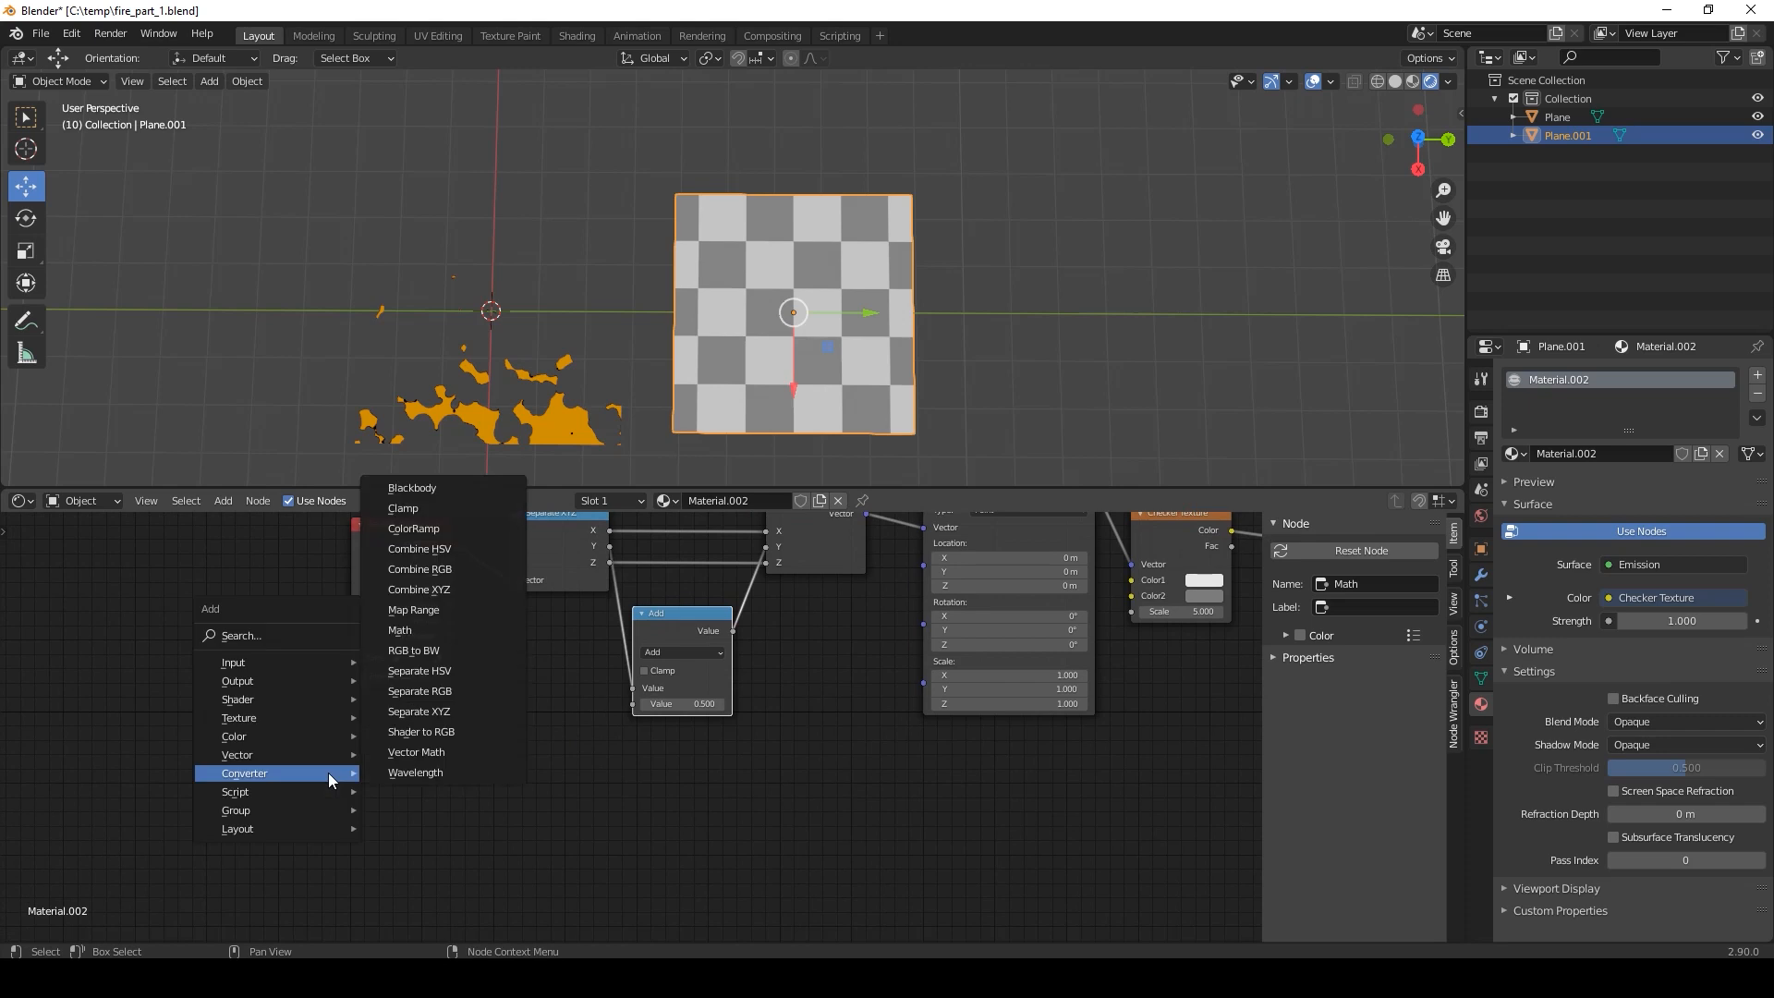
mouse_move(307, 734)
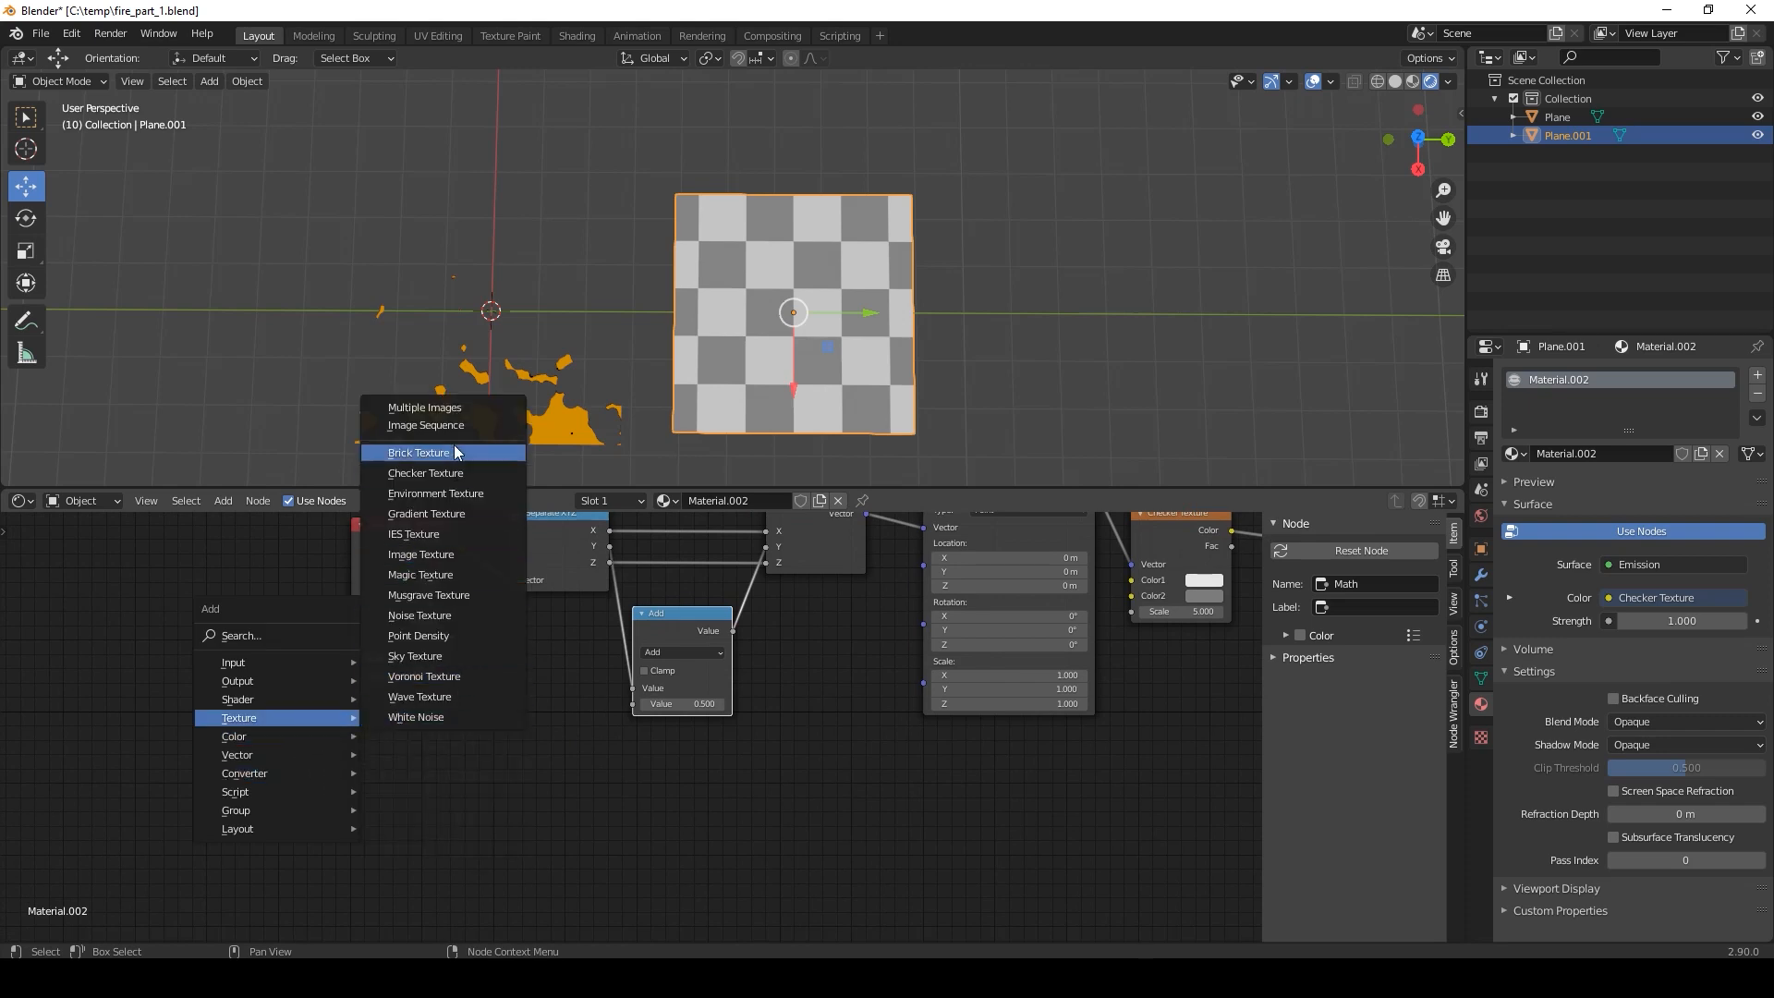
left_click(418, 697)
left_click(294, 715)
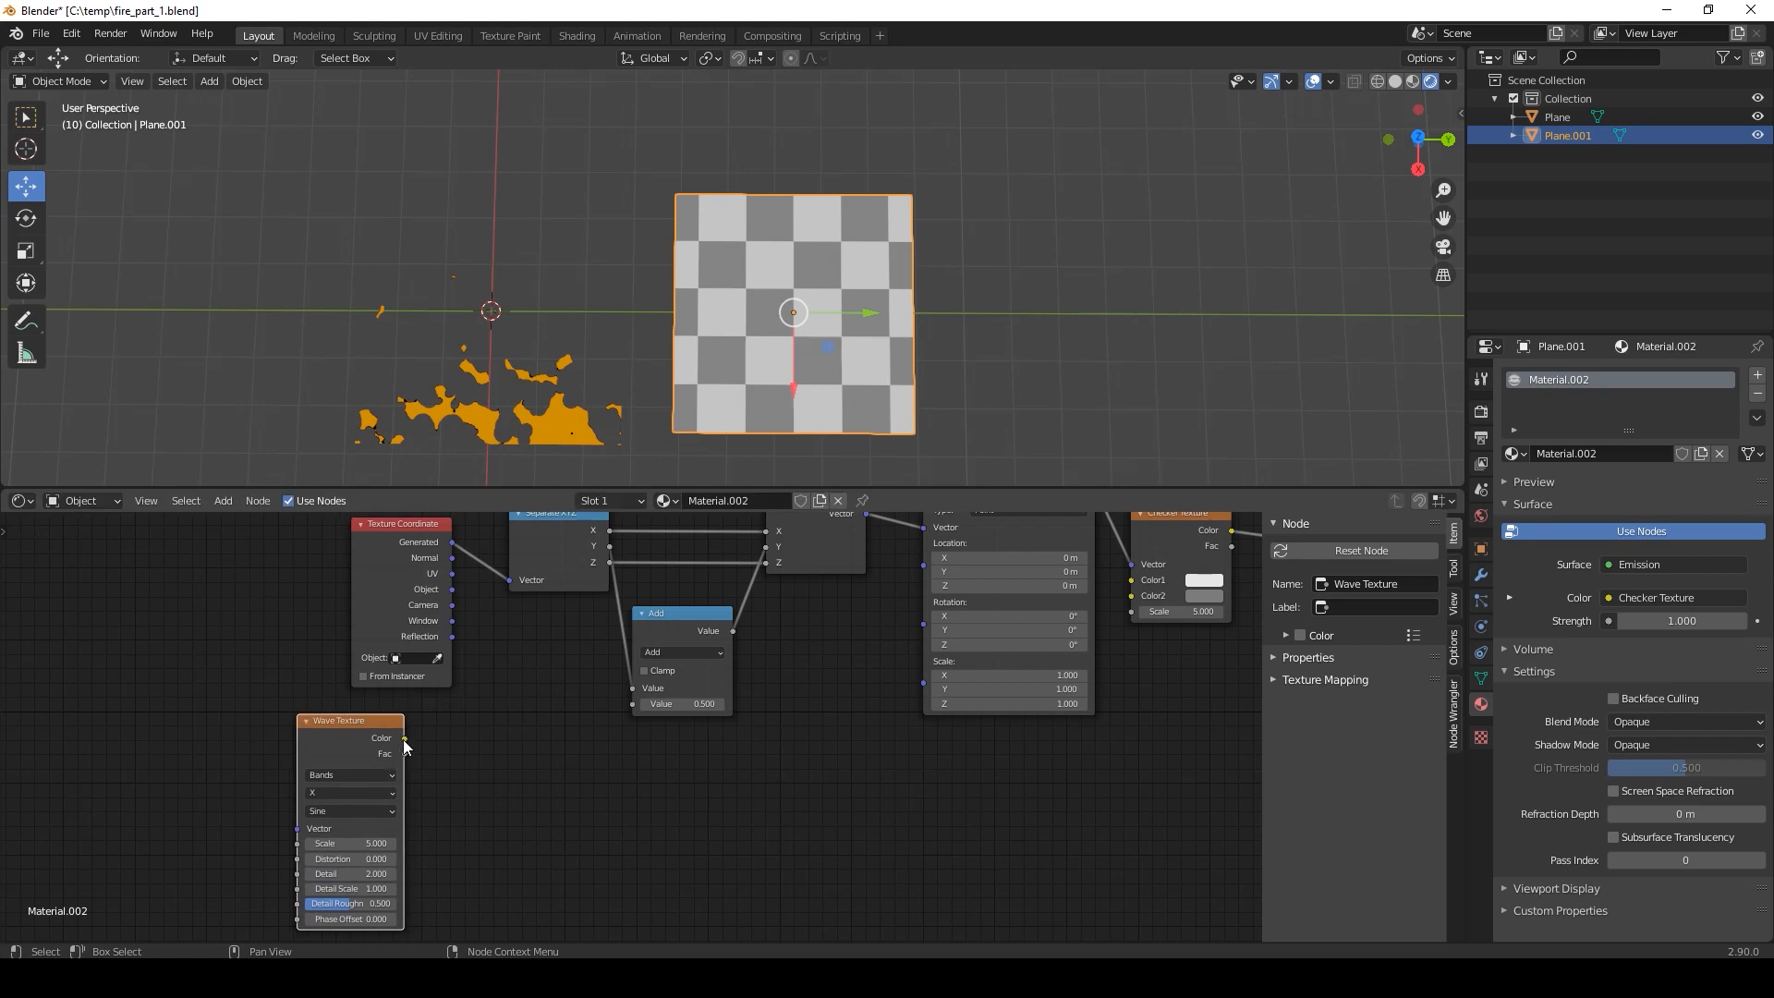
left_click_drag(405, 738, 631, 705)
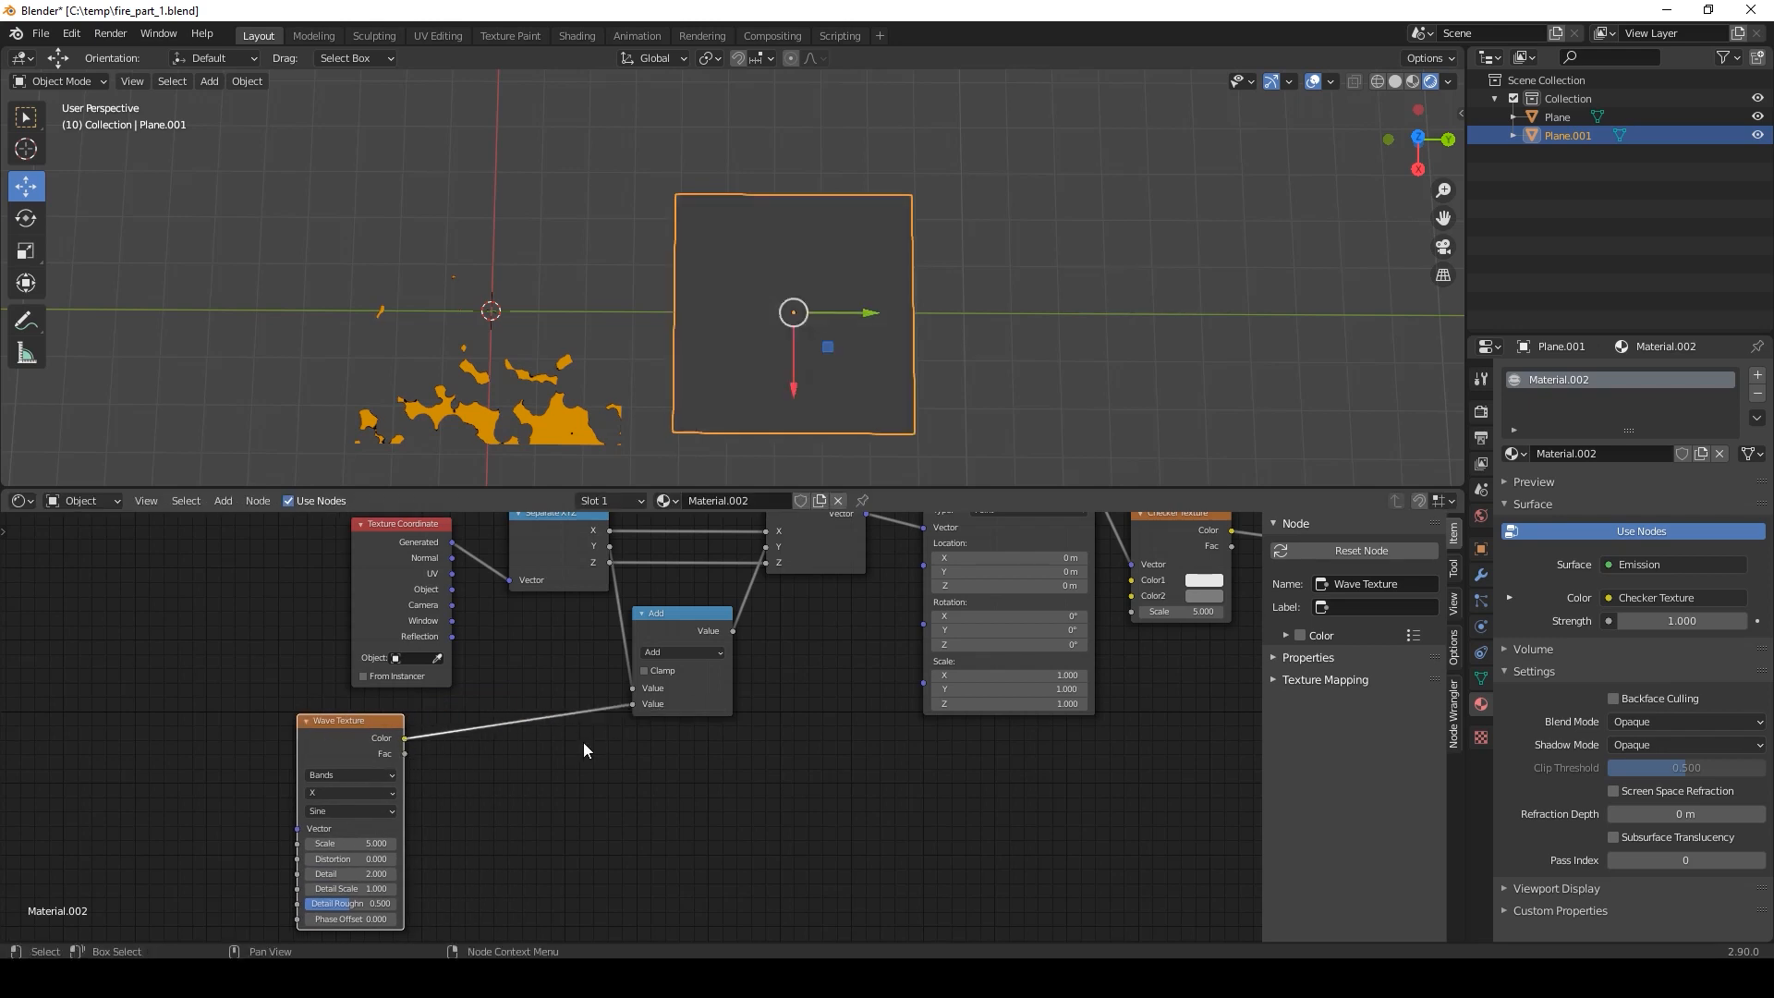
Set the Wave Texture's Scale to 0.3.
scroll(460, 859, "up", 3)
left_click(510, 788)
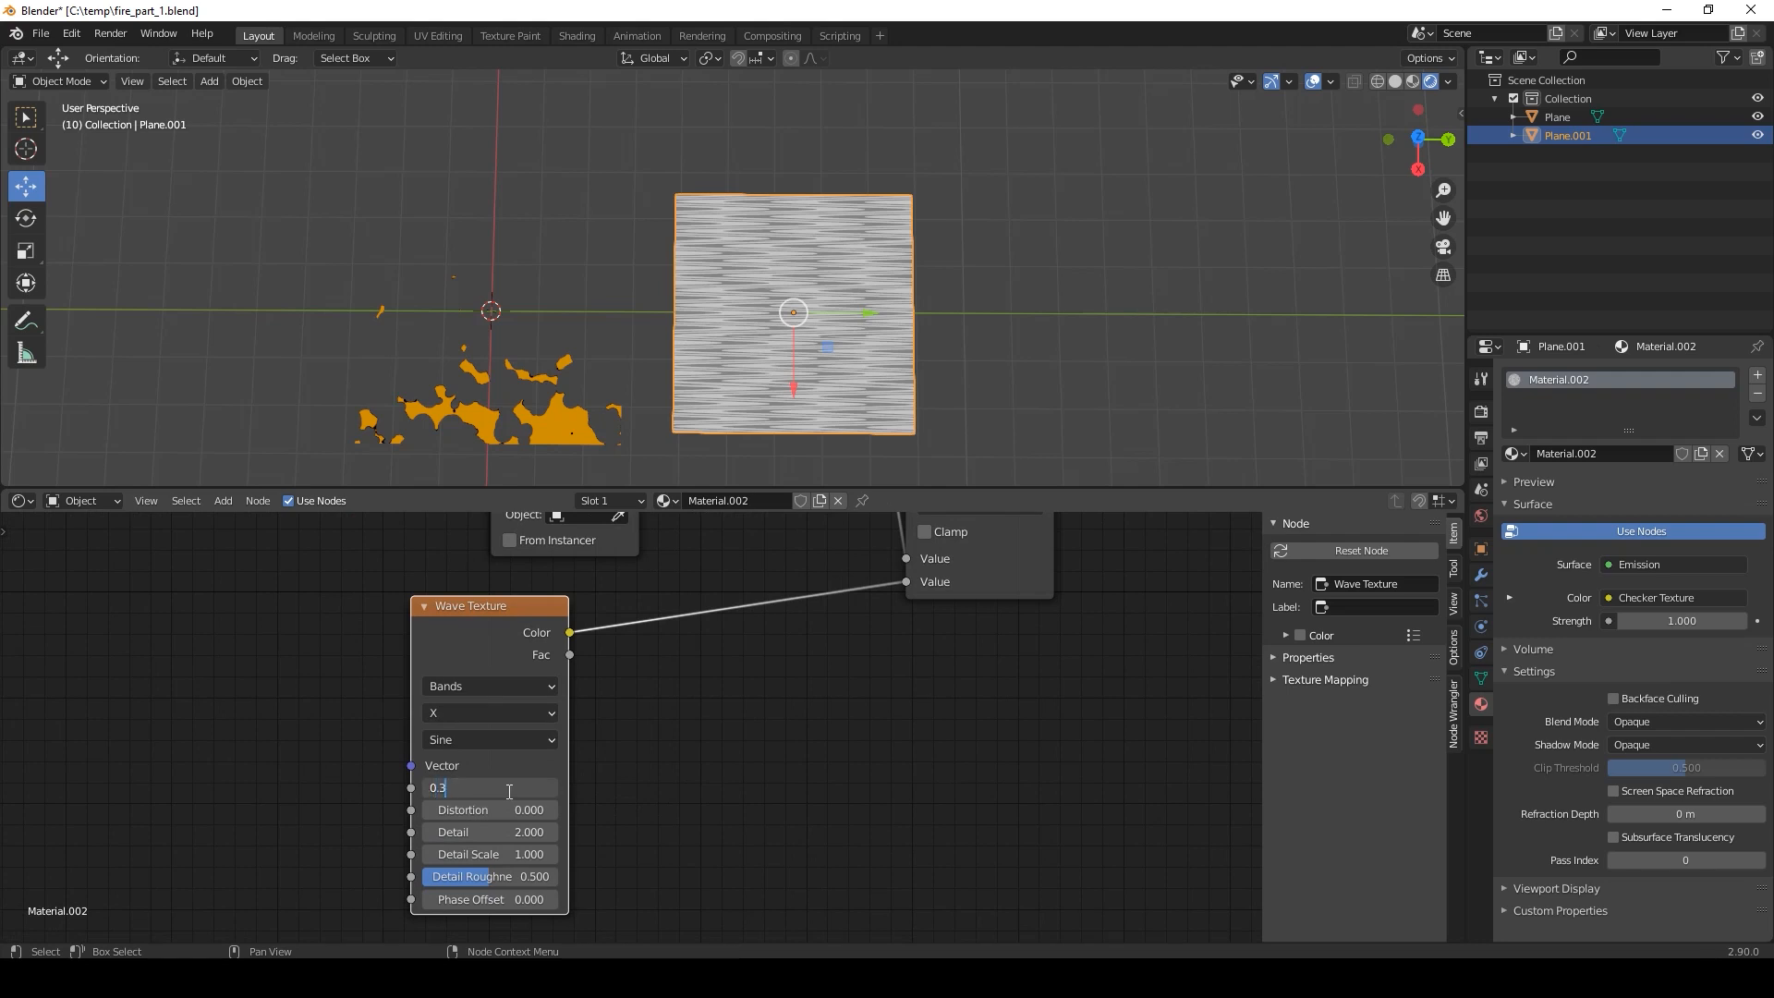
key("Return")
scroll(675, 719, "down", 3)
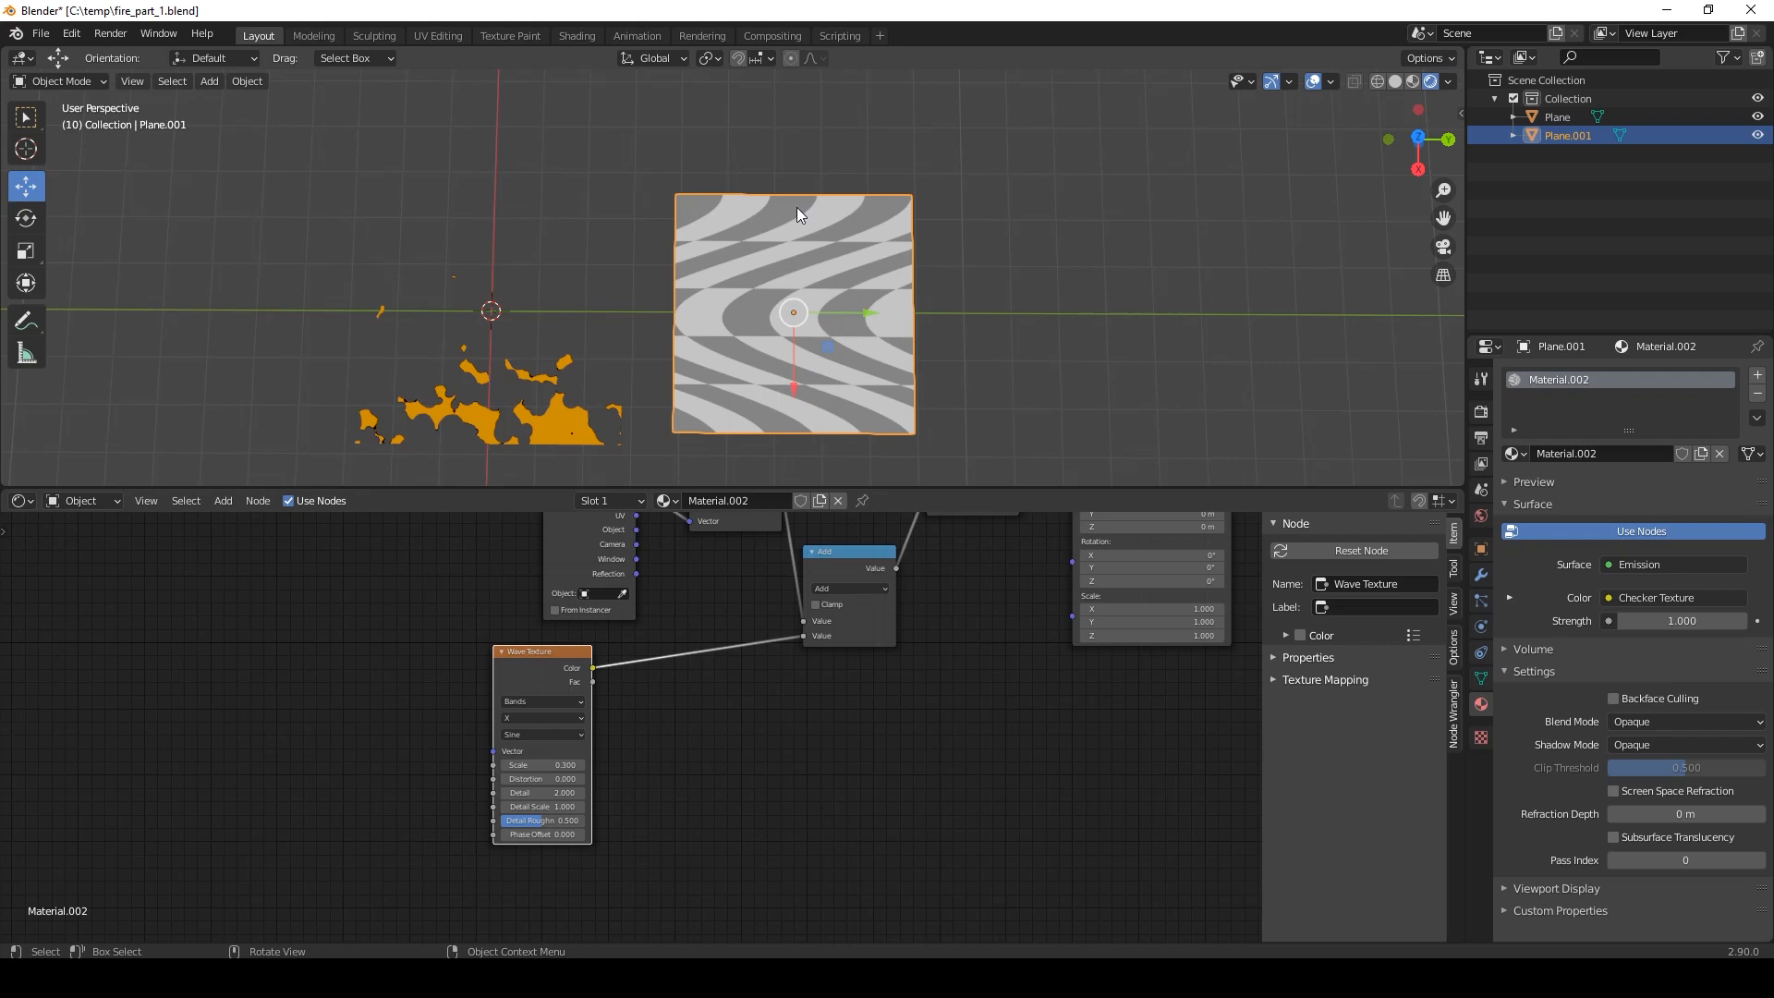
Move the Wave Texture away from the Add node and insert a MixRGB node on the link between them.
left_click_drag(552, 652, 436, 654)
key("shift+a")
mouse_move(602, 751)
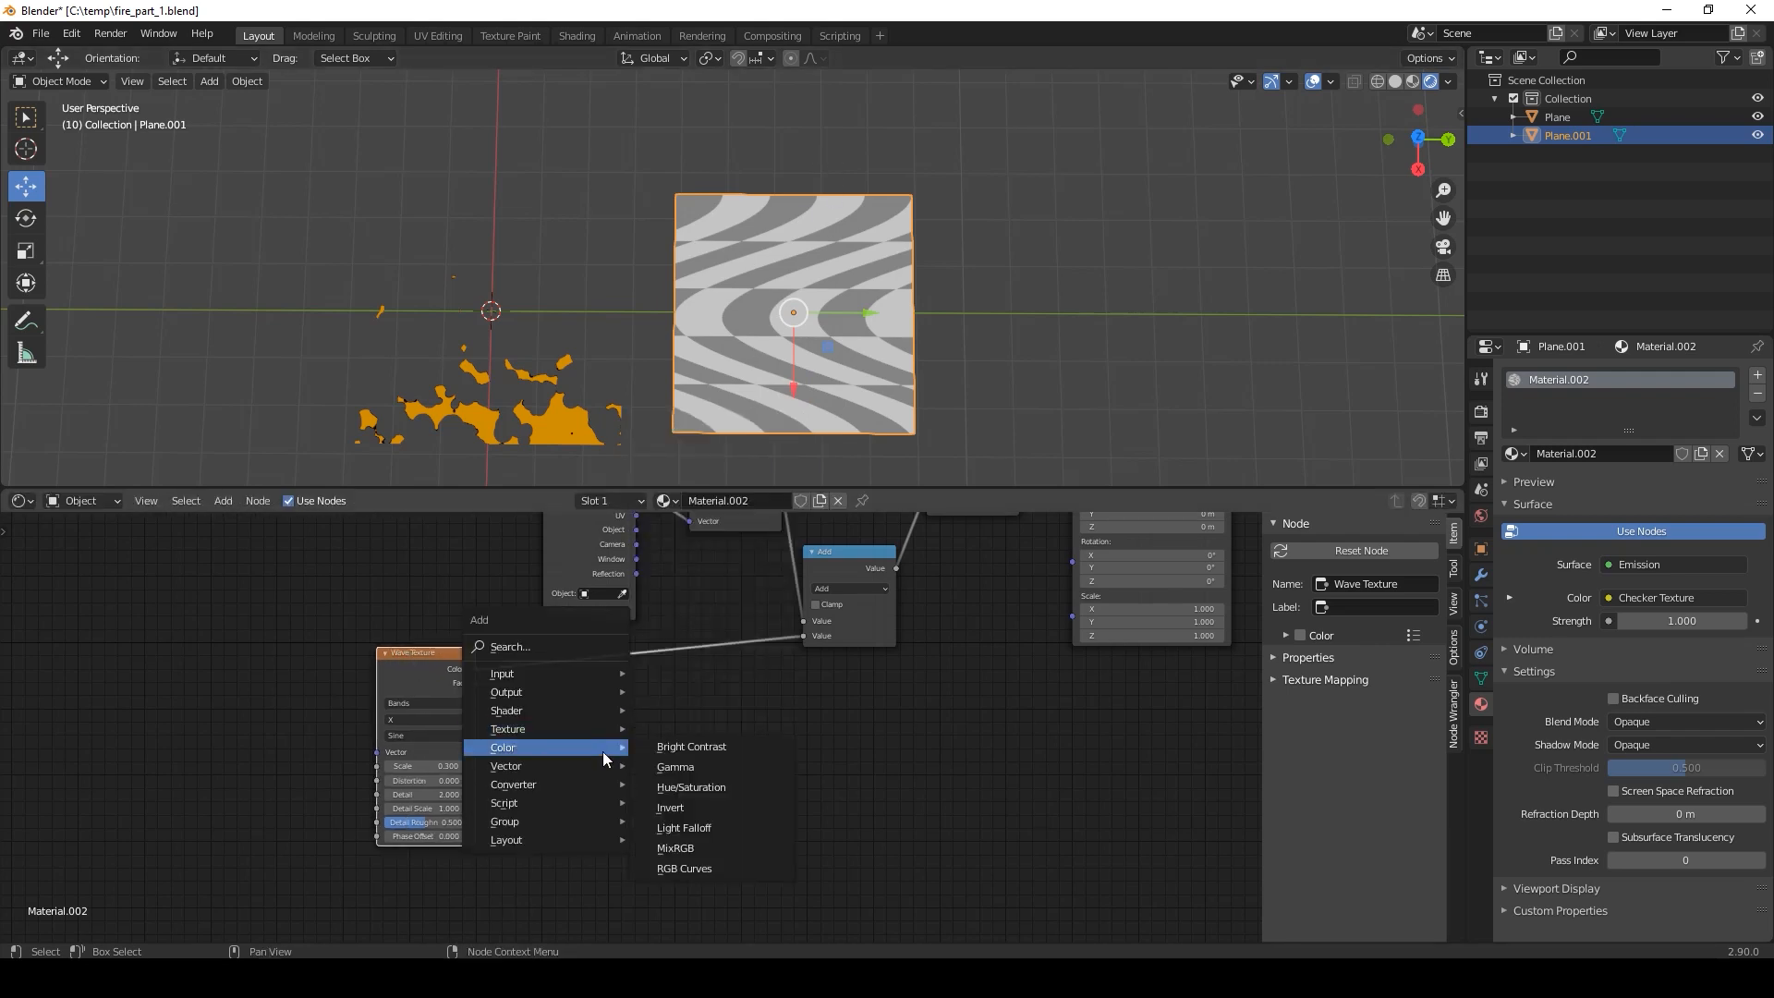
left_click(732, 851)
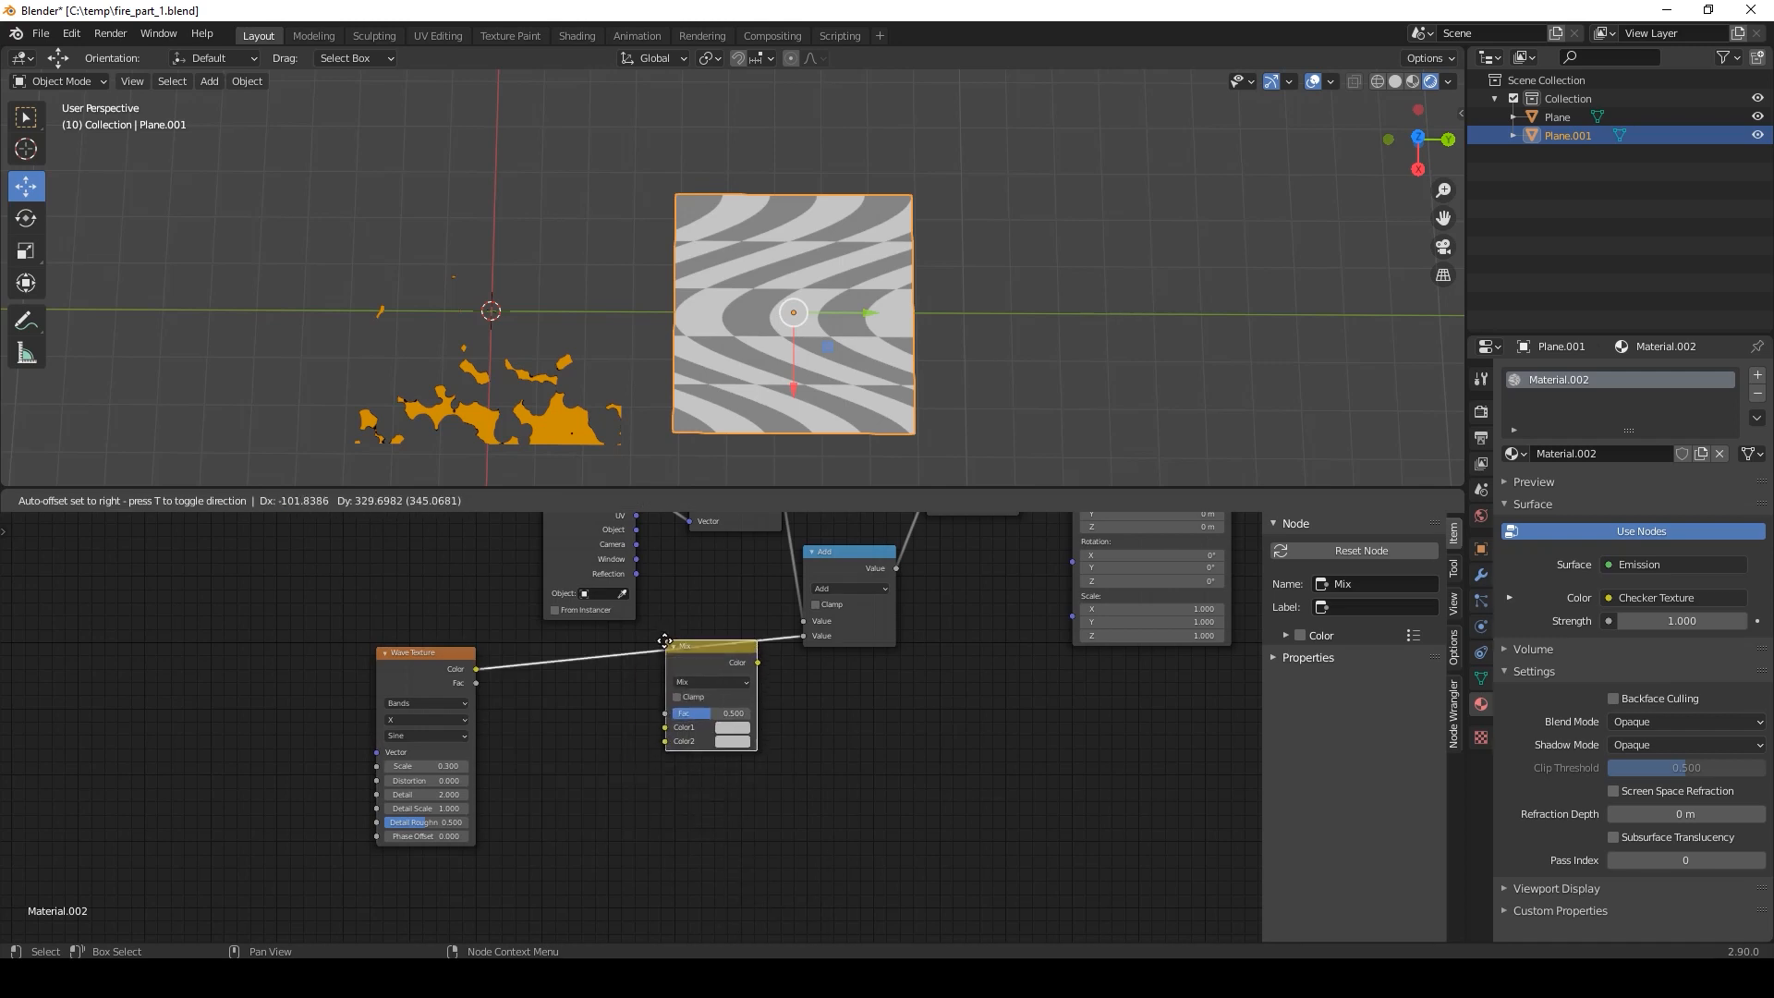
left_click(721, 749)
Make the Mix node's Color2 white and raise its Fac to 0.617.
left_click(723, 743)
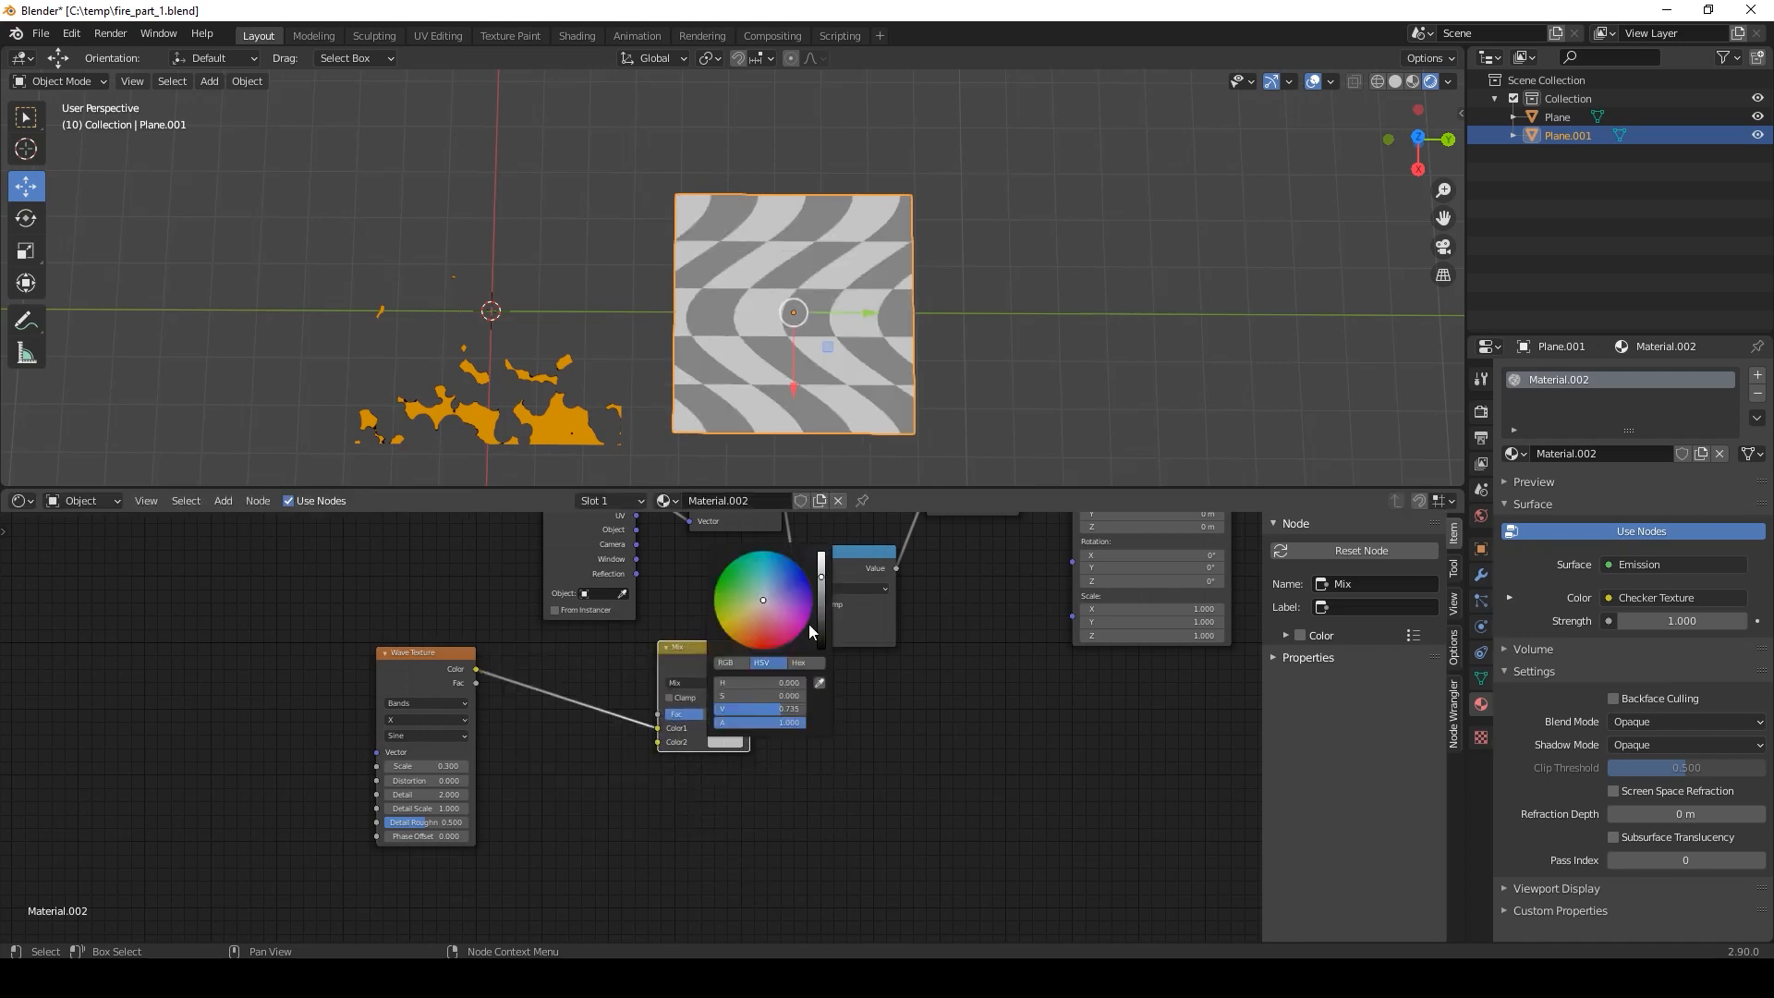
left_click_drag(820, 592, 820, 553)
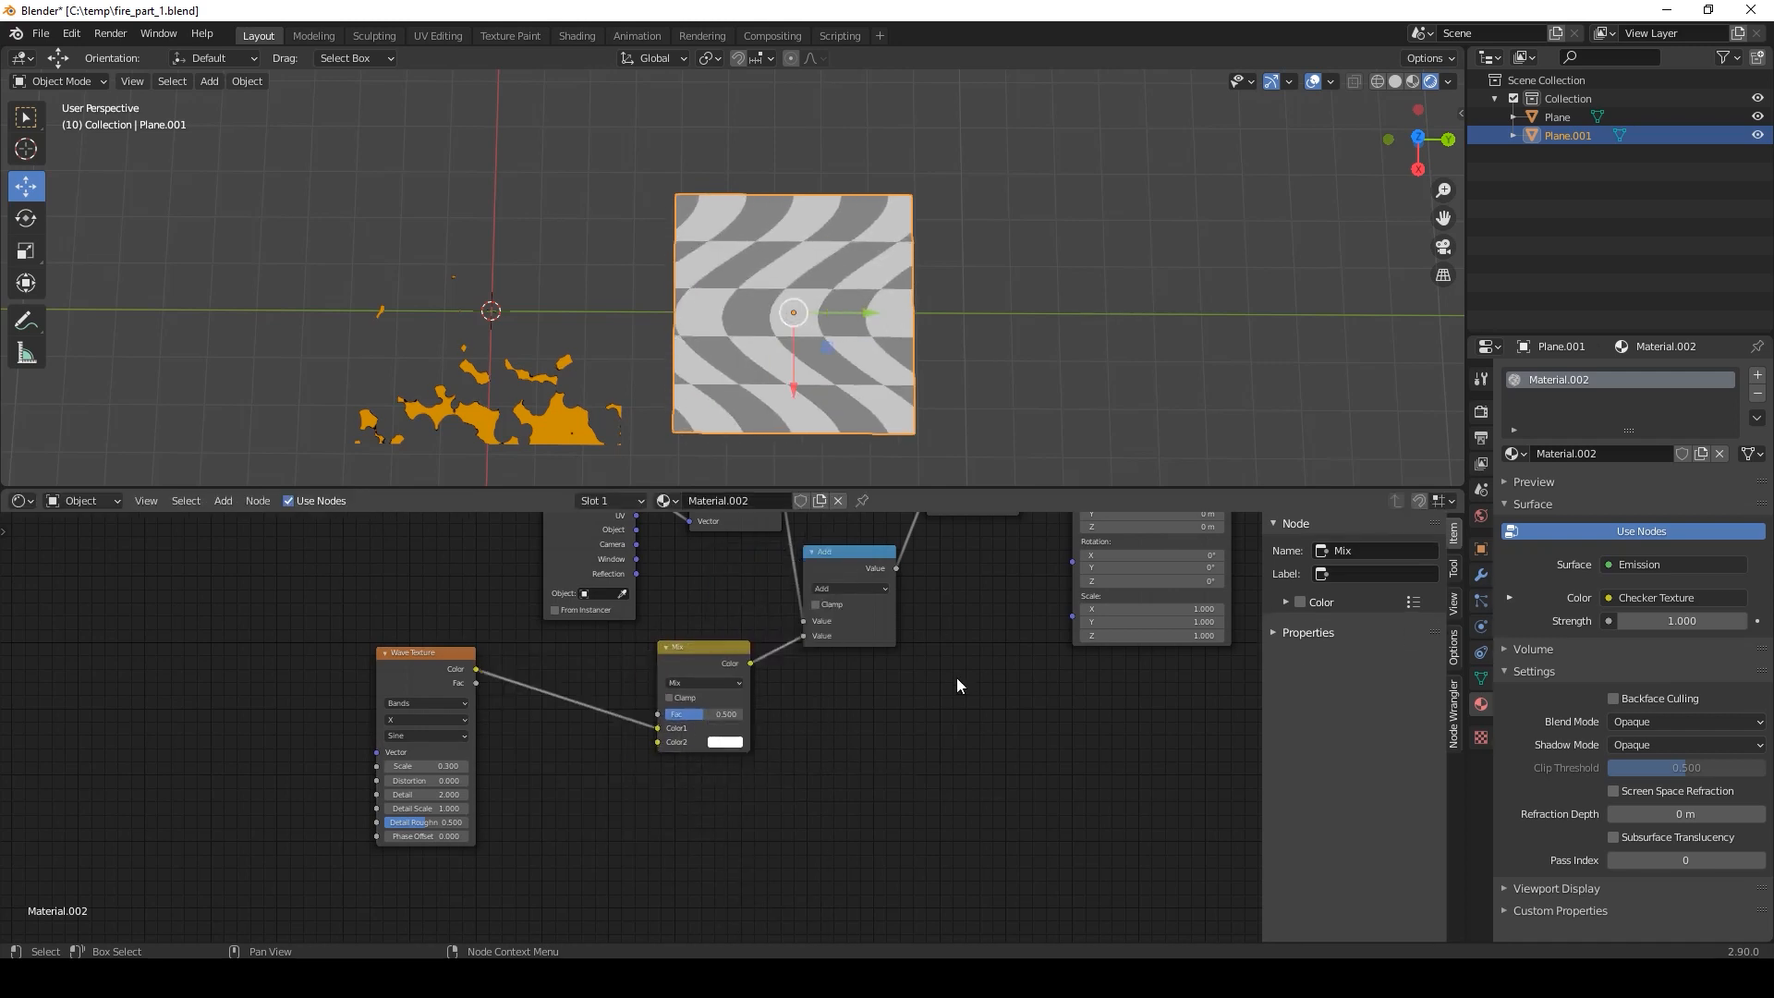
mouse_move(708, 718)
left_mouse_down()
mouse_move(672, 718)
mouse_move(747, 718)
mouse_move(699, 718)
mouse_move(744, 718)
mouse_move(713, 718)
left_mouse_up()
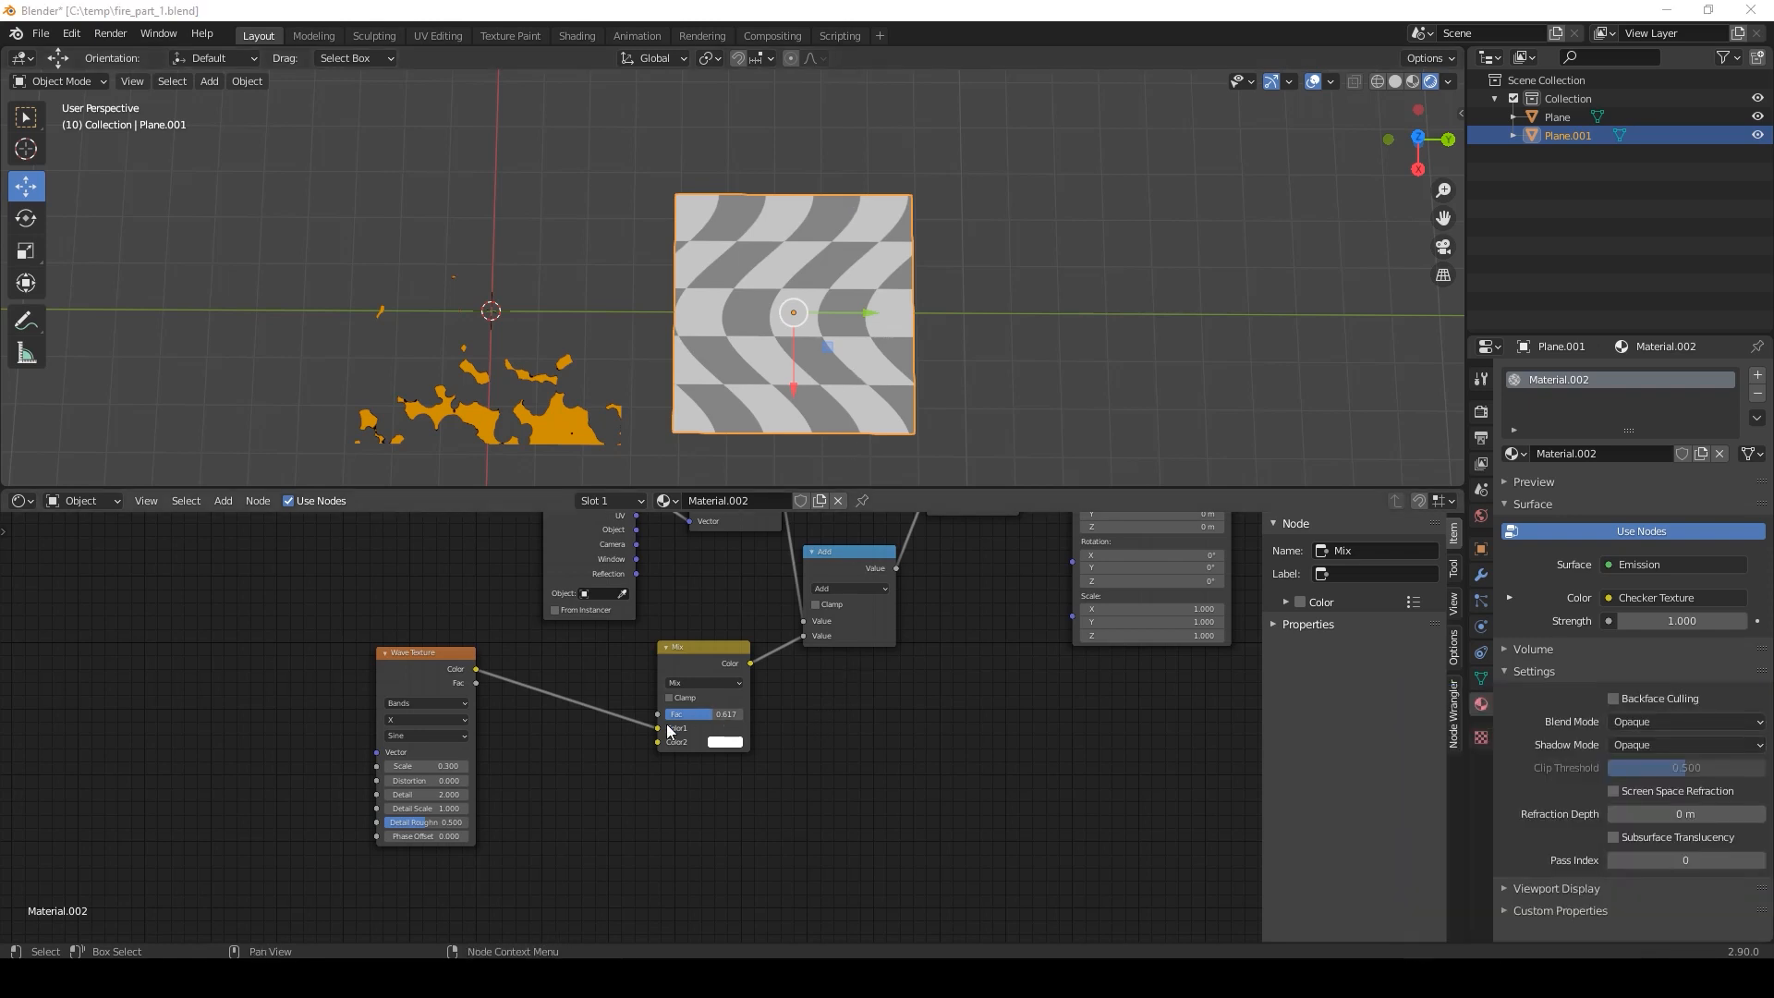
Add linked Texture Coordinate and Mapping nodes in front of the Wave Texture.
left_click(429, 679)
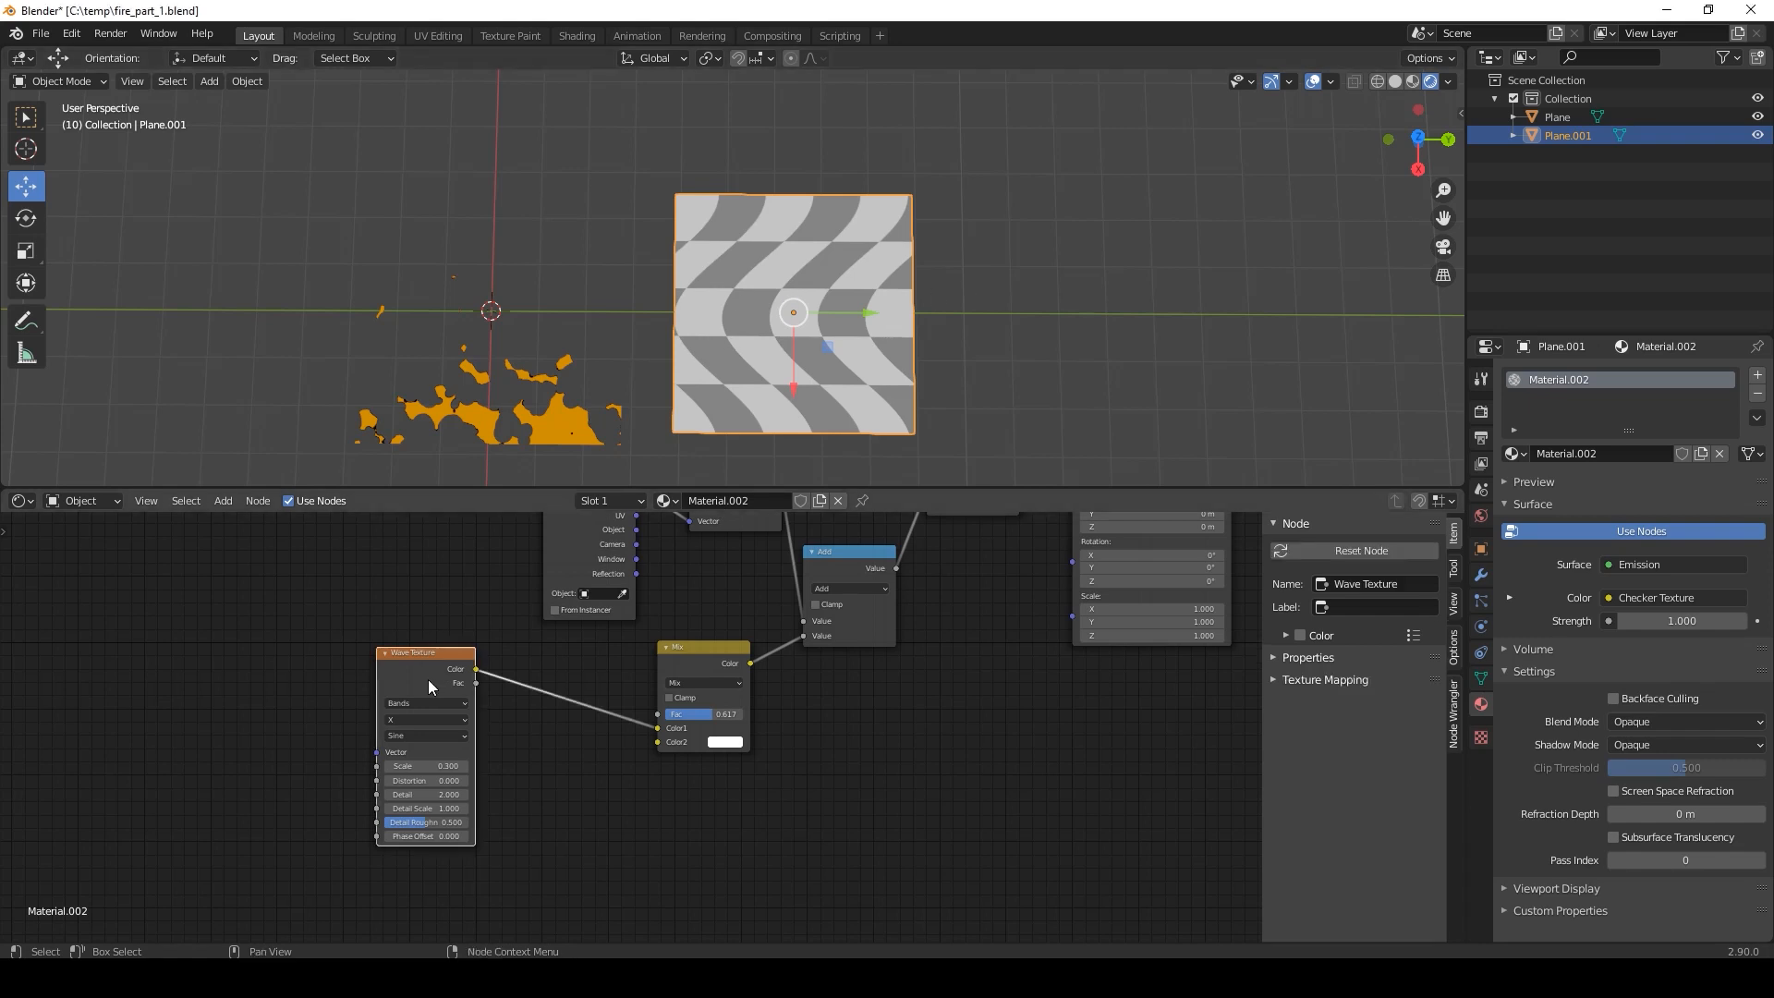
key("ctrl+t")
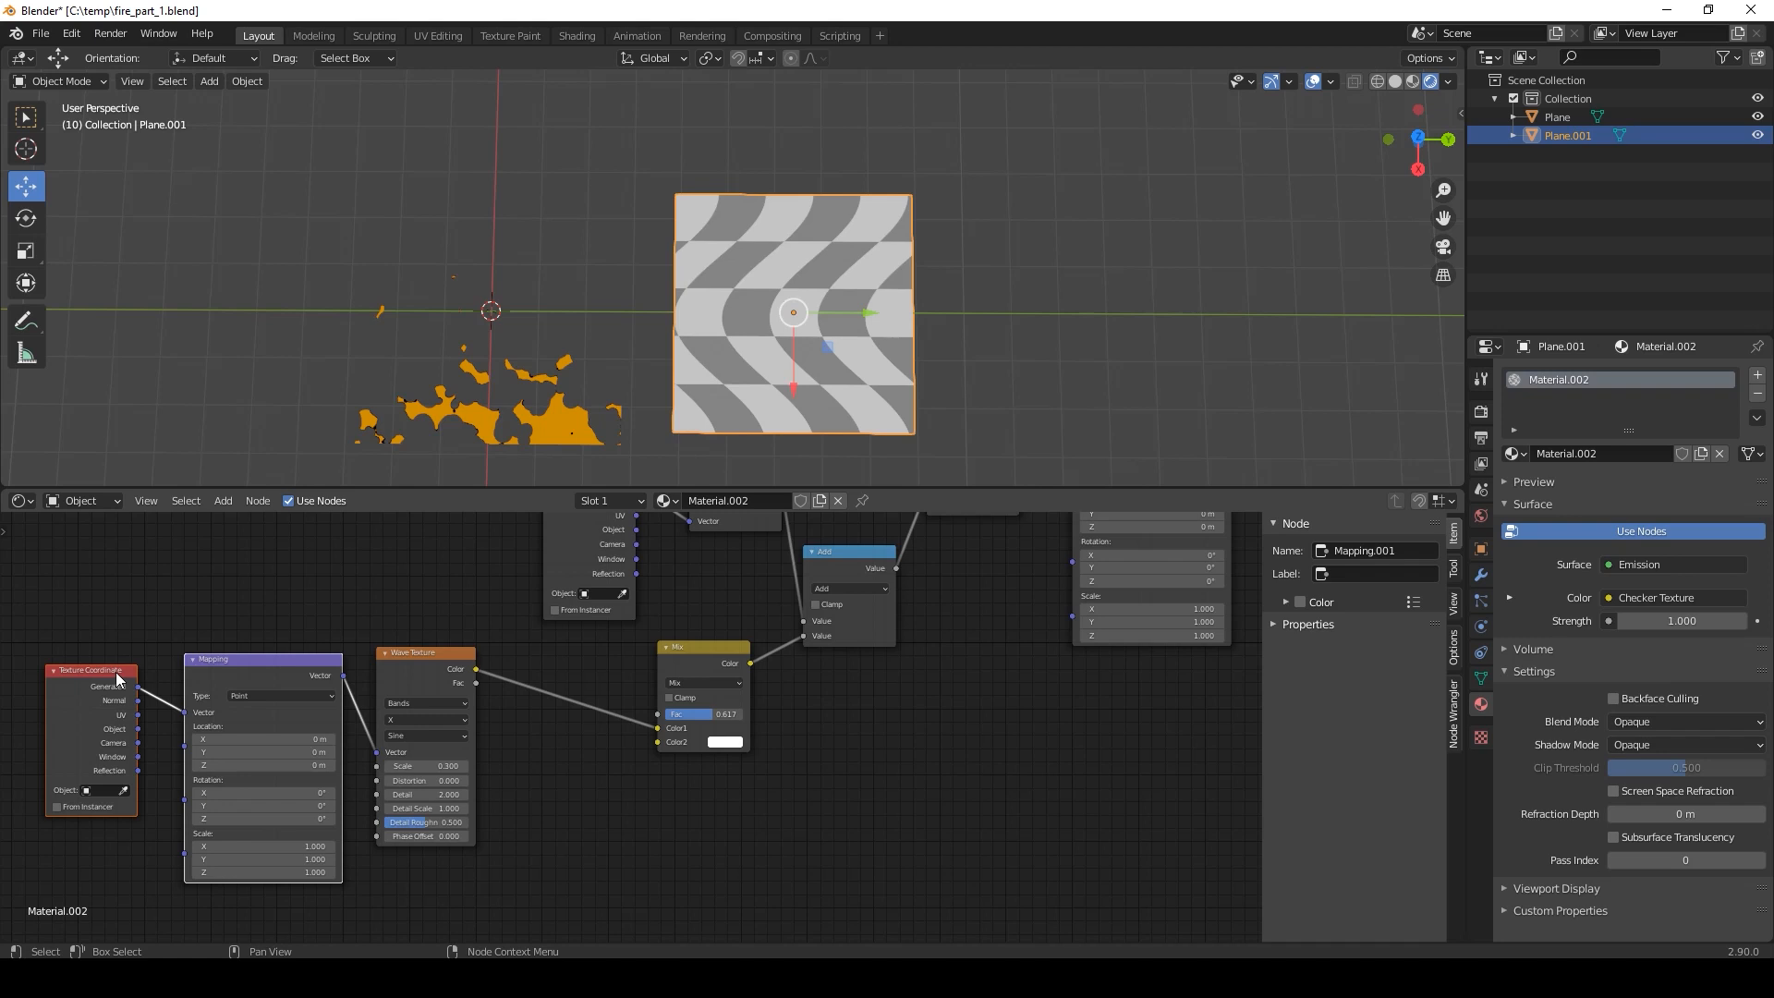
middle_click_drag(172, 719, 481, 751)
Drive the Wave Texture Mapping node's Location X with #frame/10 and play the animation briefly to preview the moving distortion.
scroll(471, 763, "up", 3)
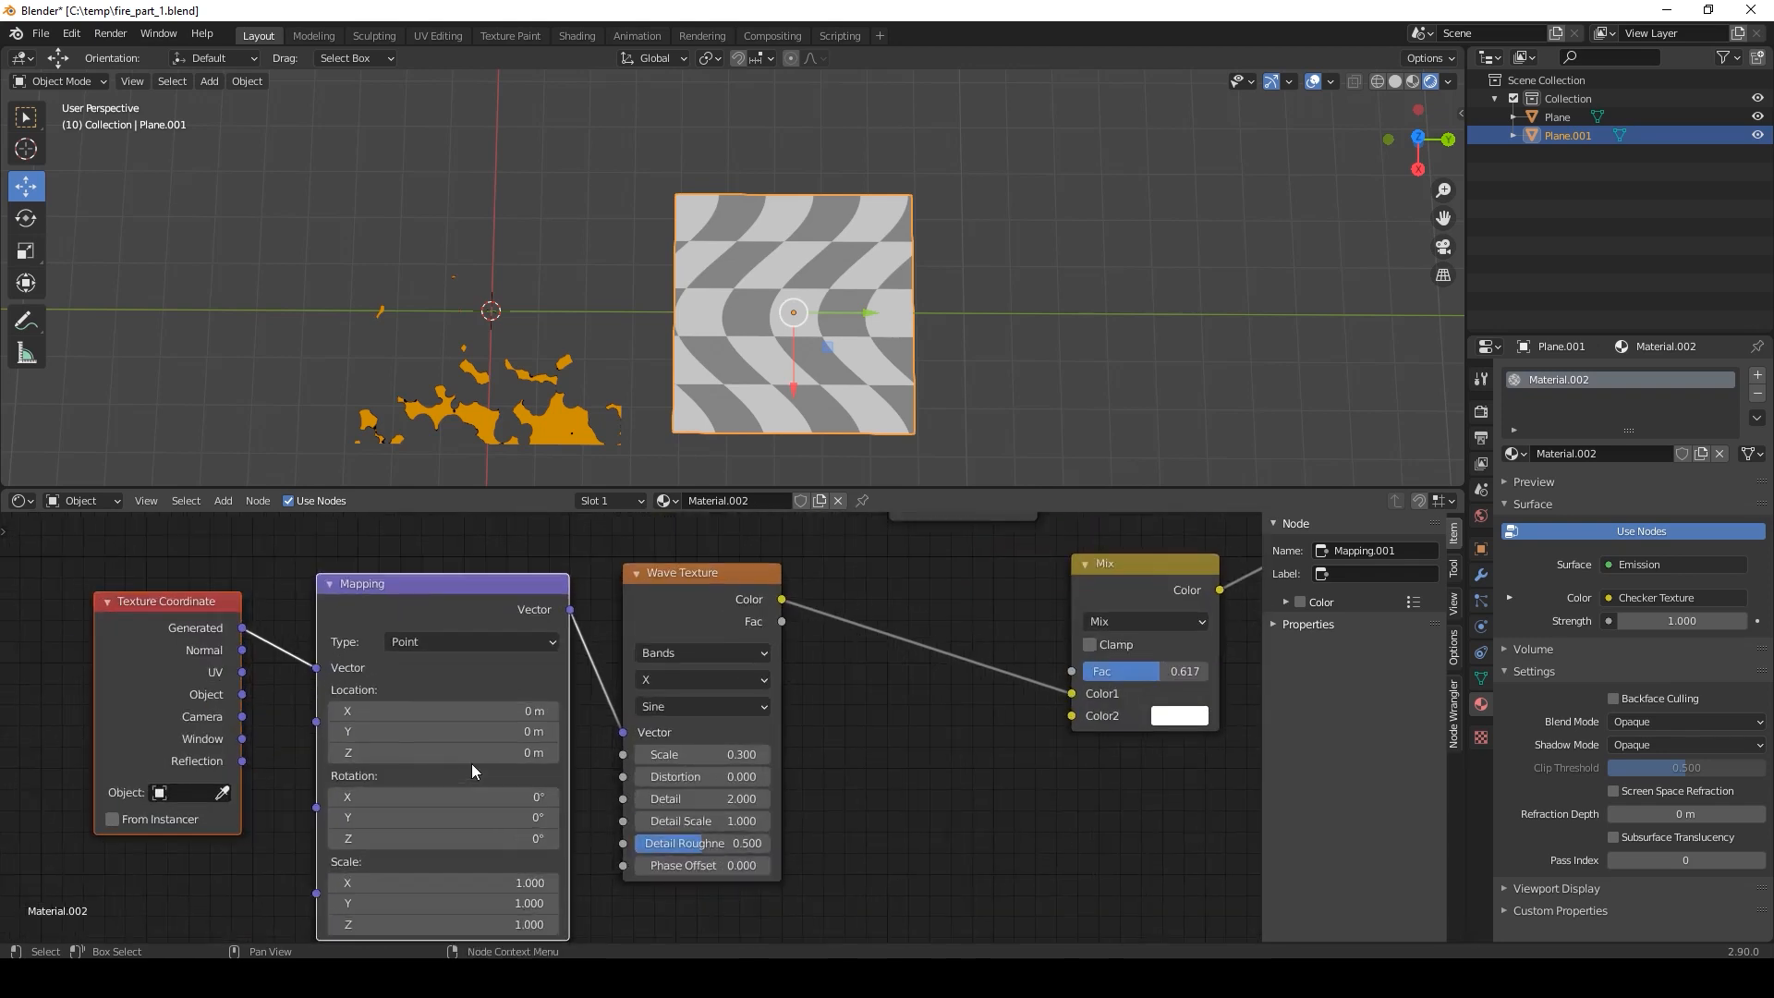
mouse_move(363, 711)
left_mouse_down()
mouse_move(480, 711)
mouse_move(379, 711)
left_mouse_up()
left_click(366, 711)
type("#frame/10")
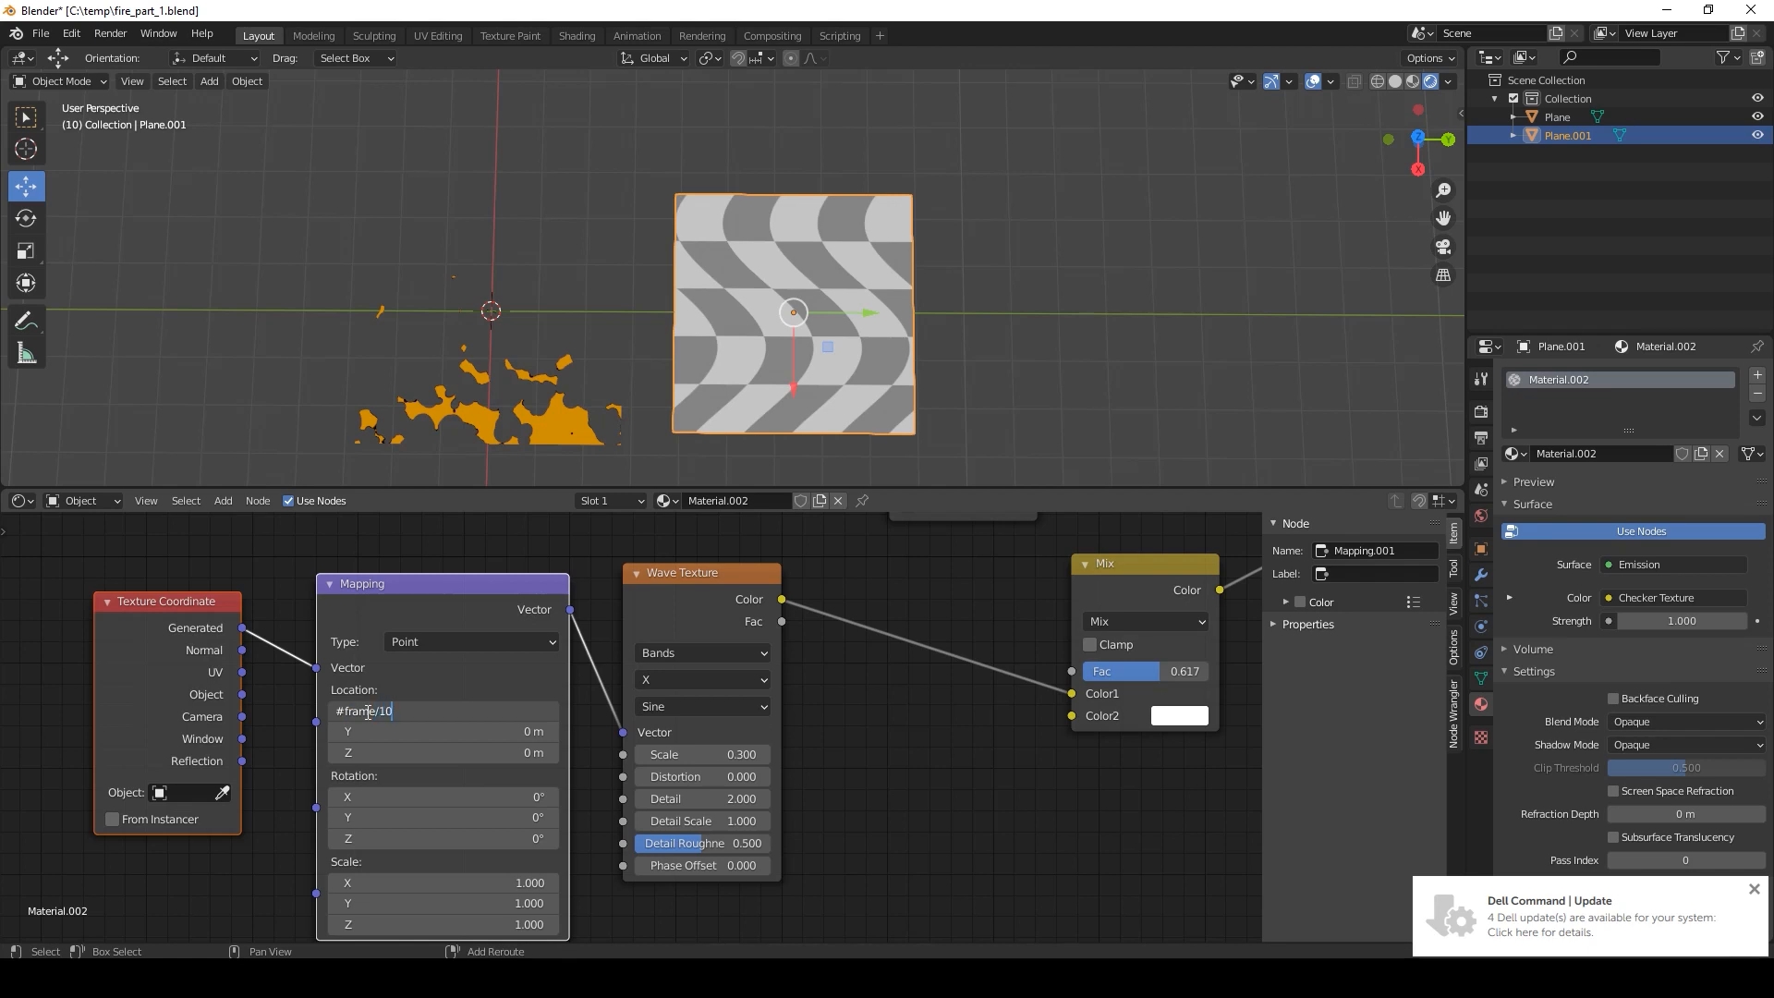
key("Return")
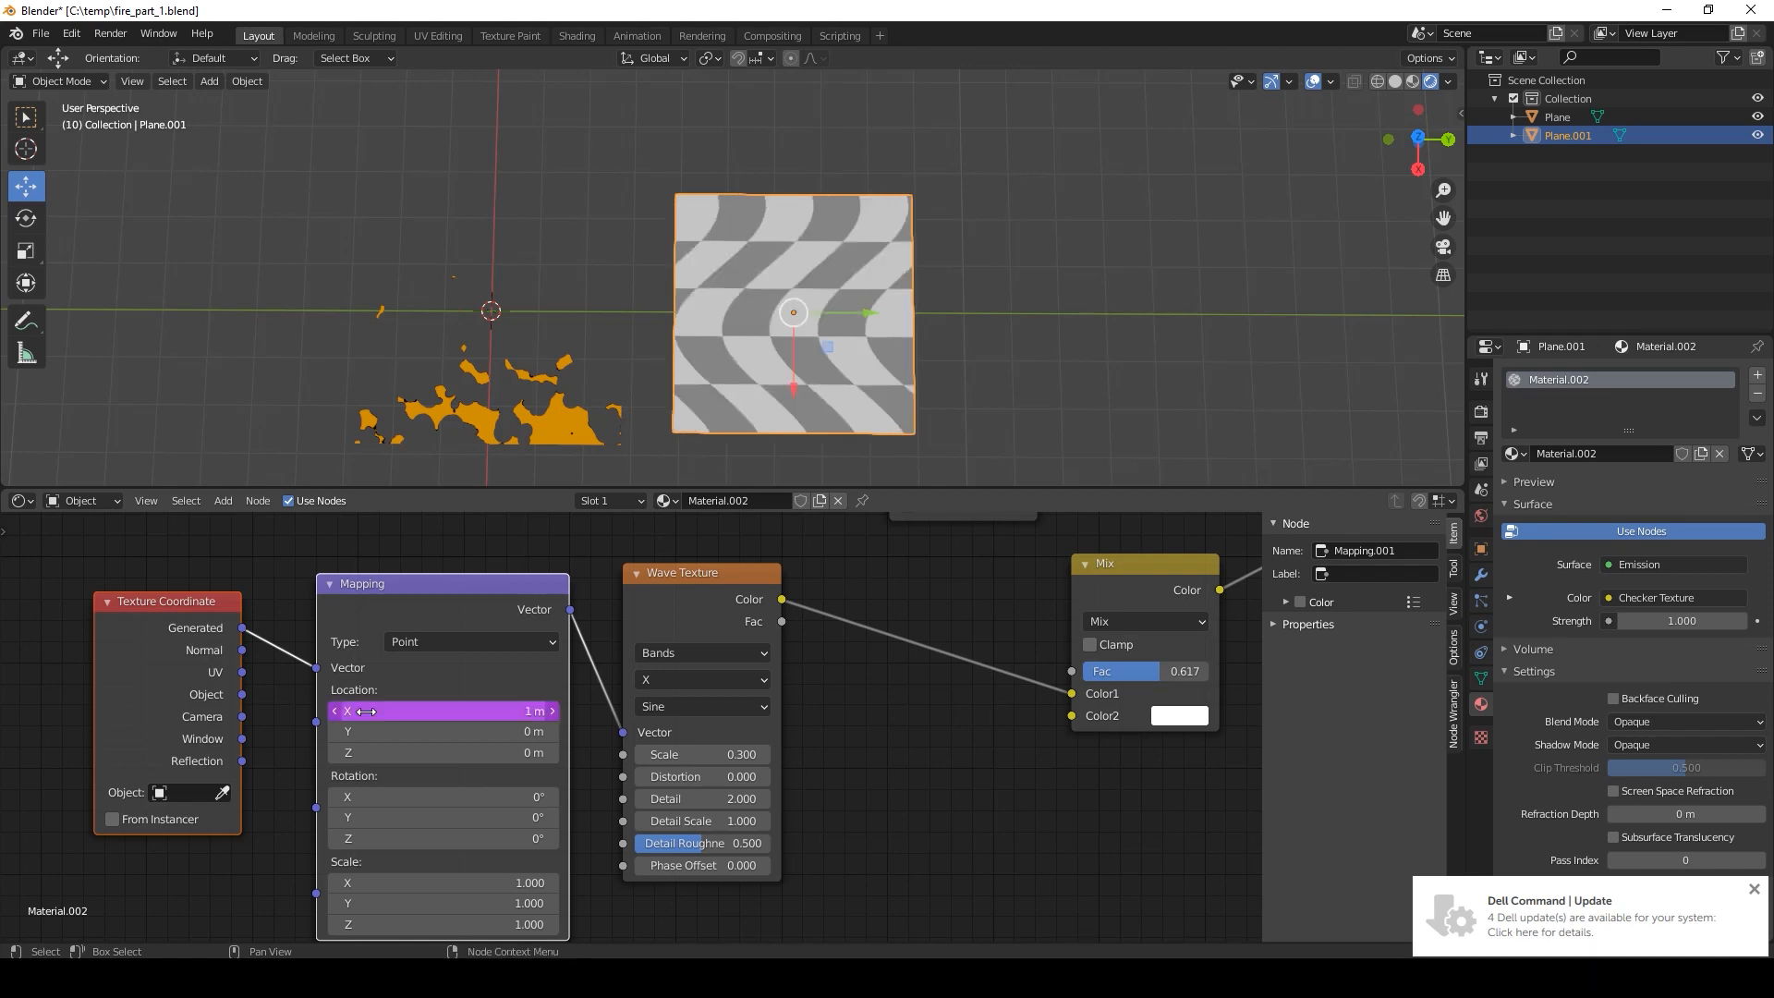
key("space")
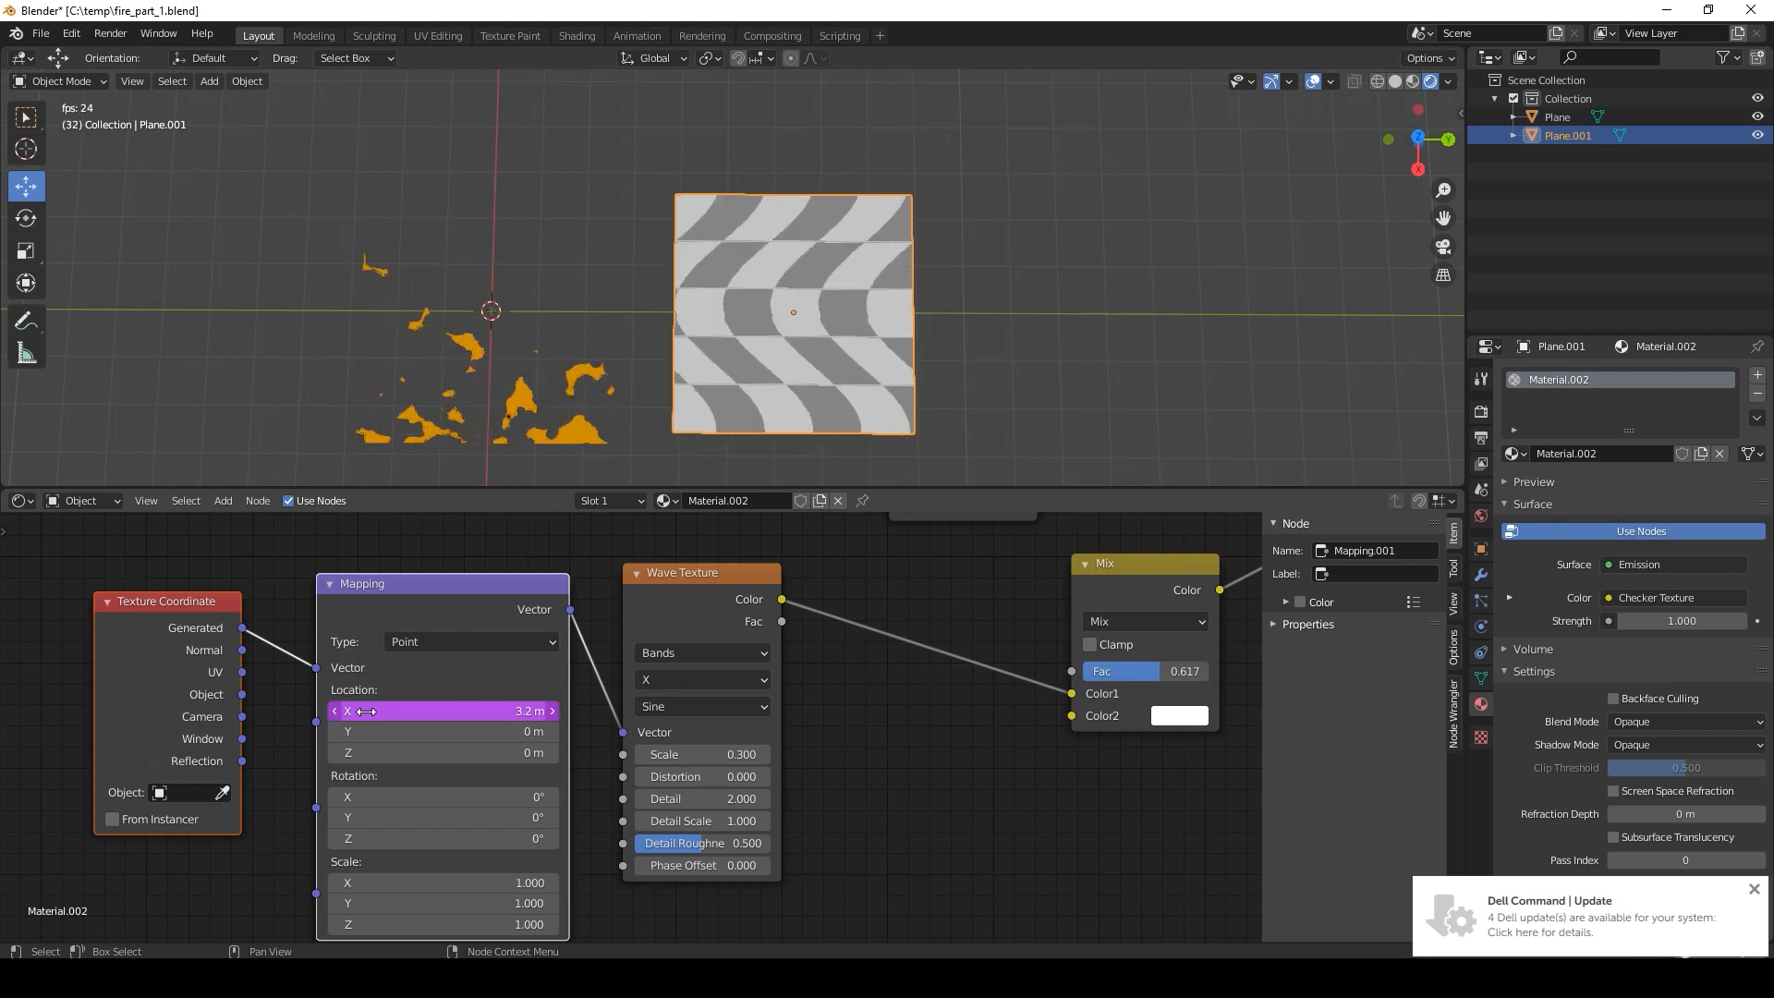
key("space")
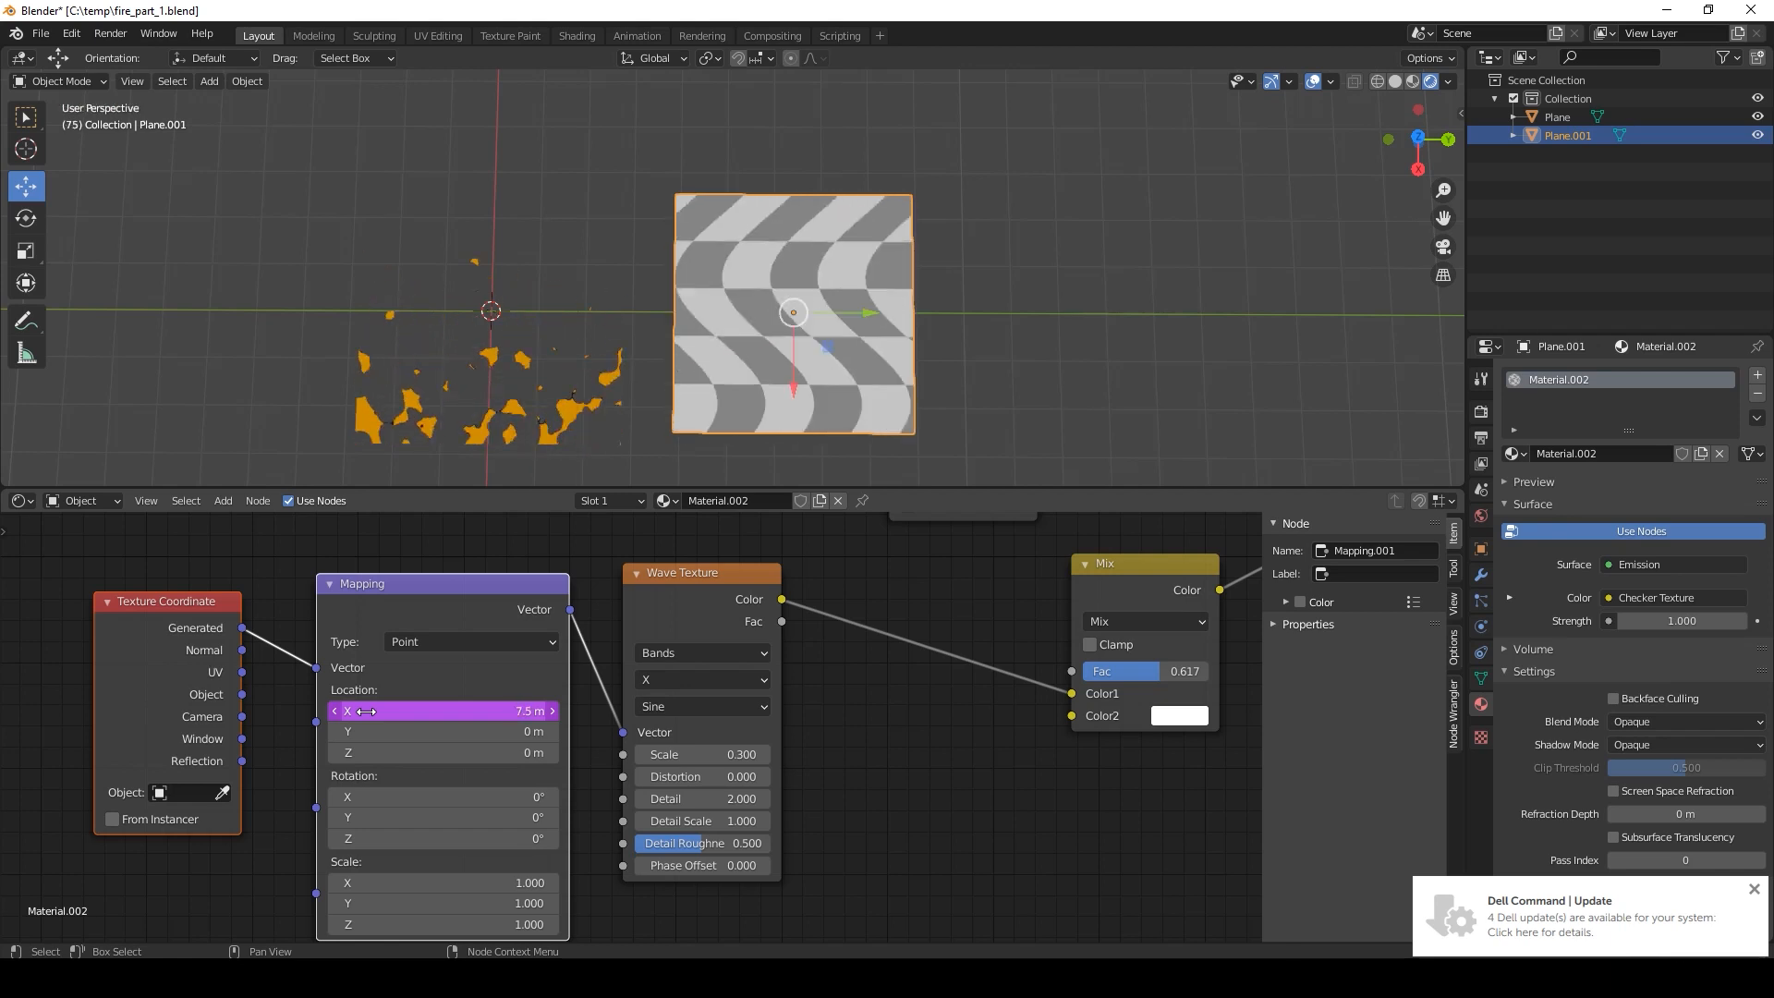
Add a Gradient Texture node below the Wave Texture.
middle_click_drag(818, 357, 681, 288, "shift")
scroll(955, 689, "down", 10)
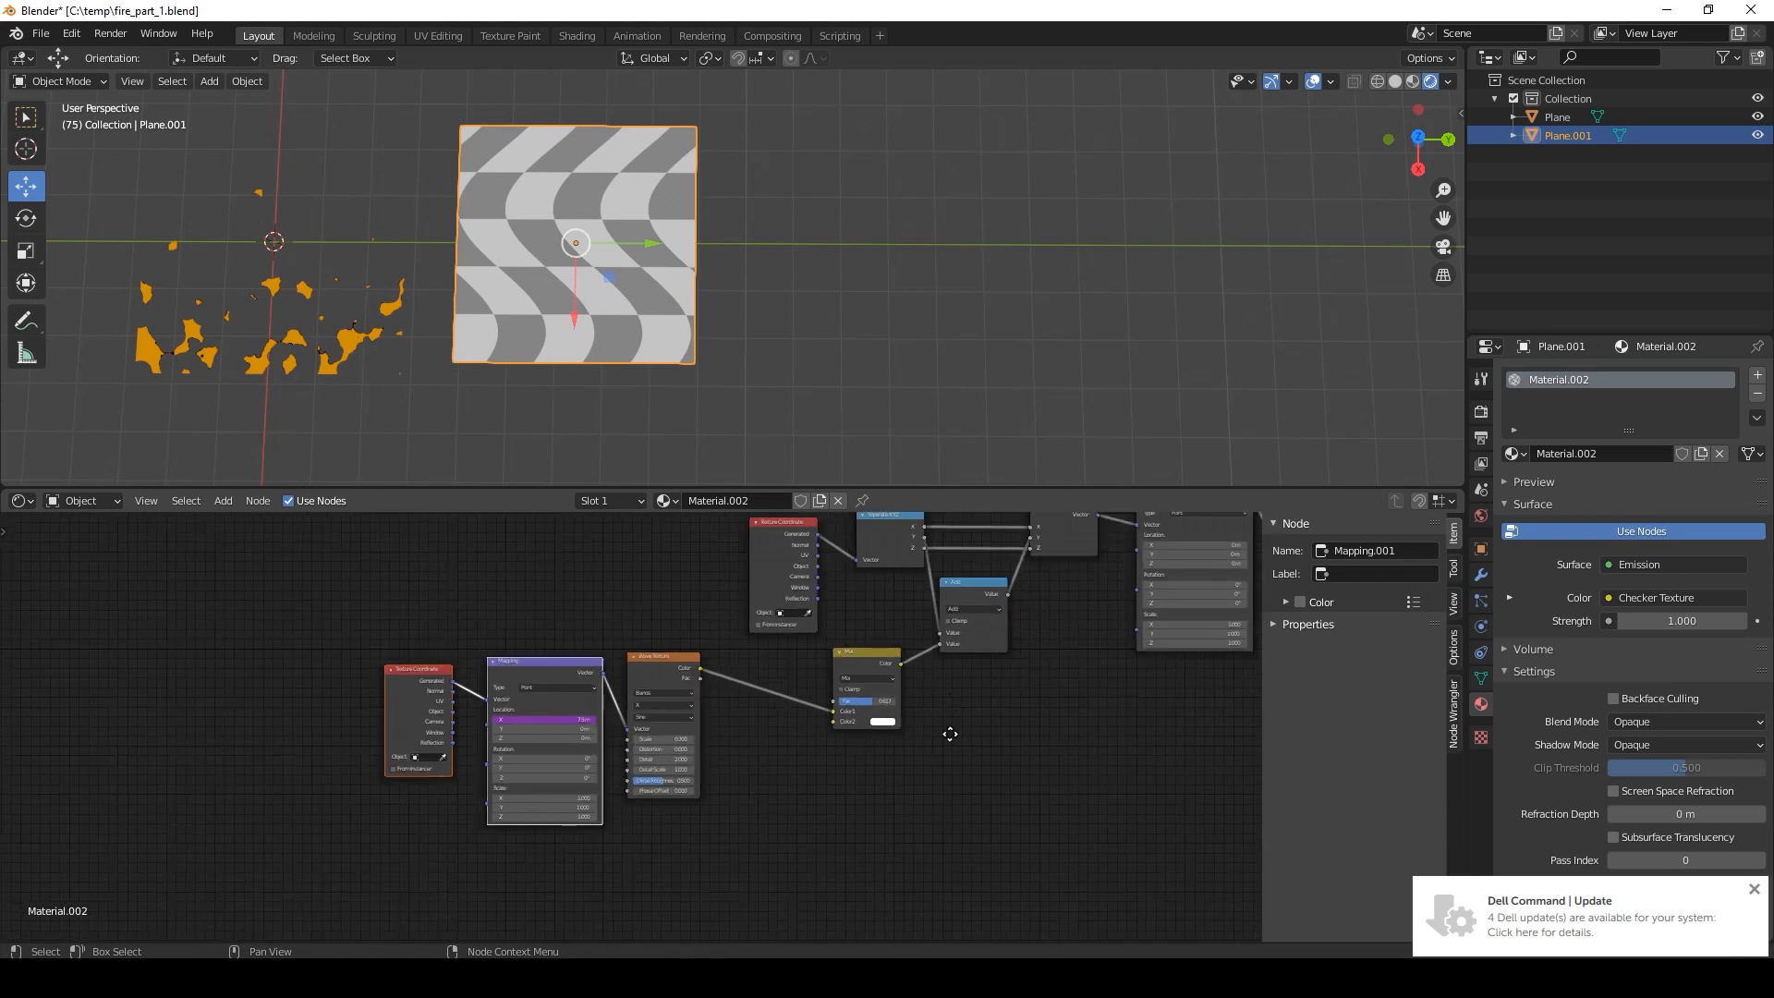
middle_click_drag(949, 734, 871, 768)
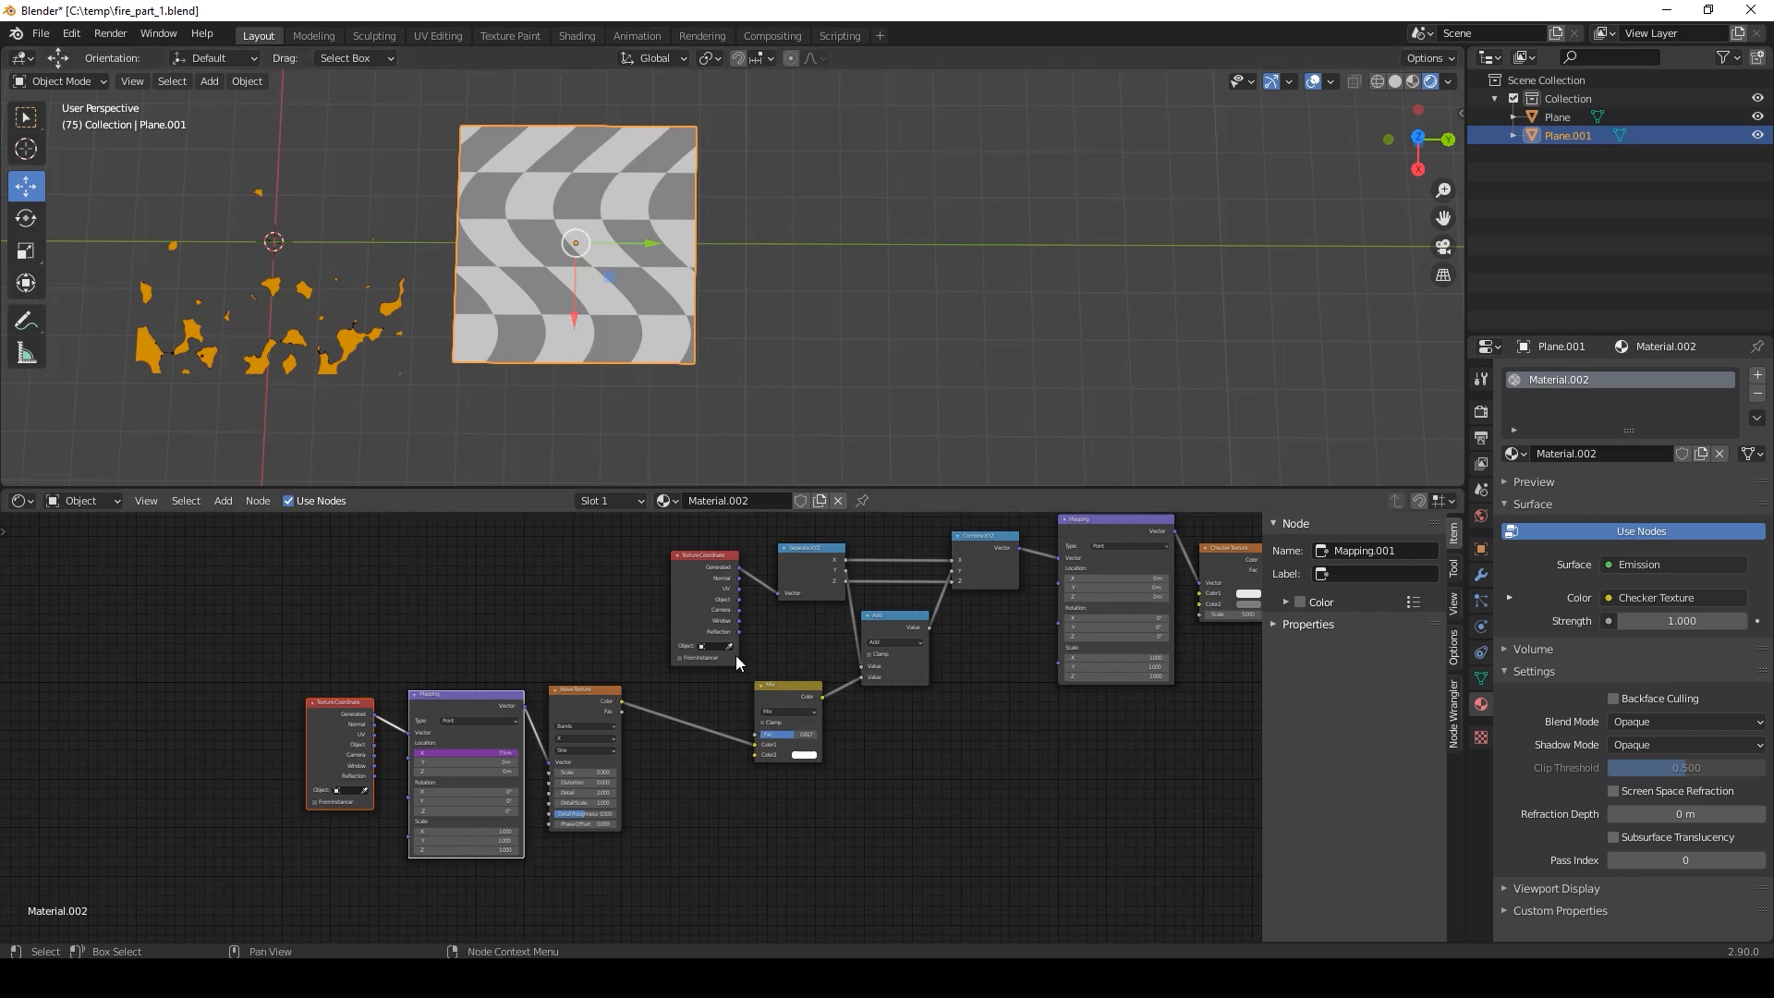
middle_click_drag(673, 857, 679, 764)
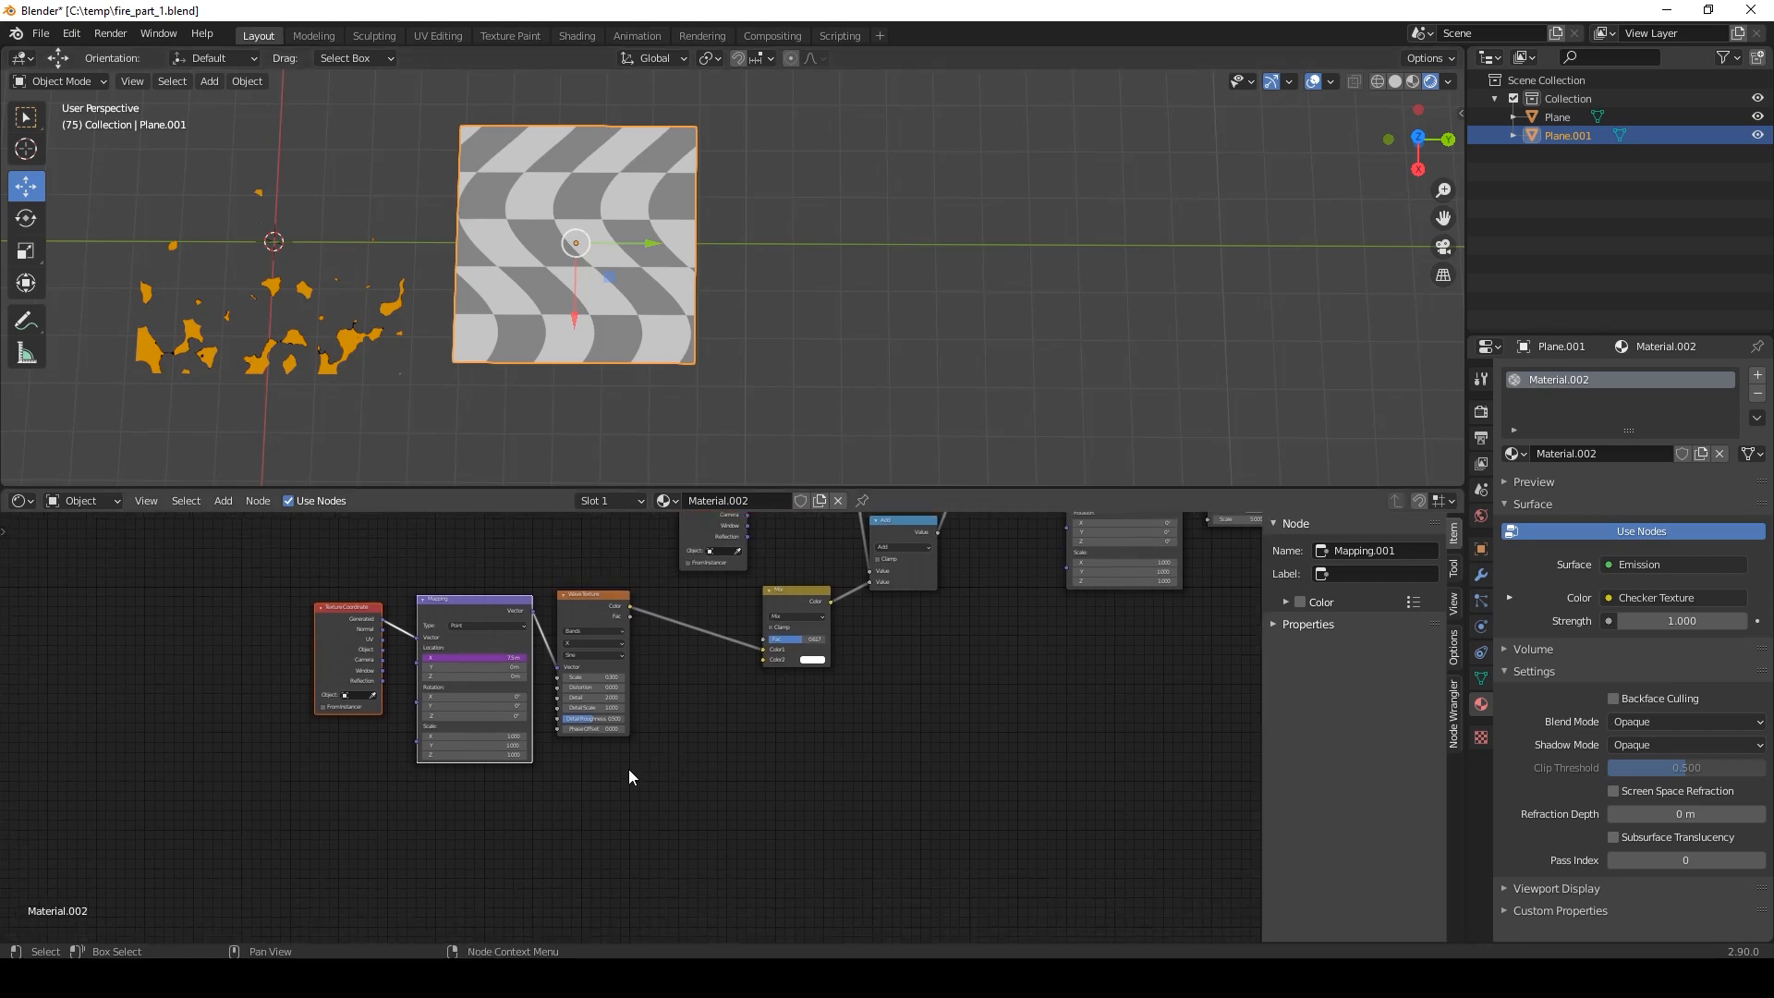
key("shift+a")
mouse_move(600, 796)
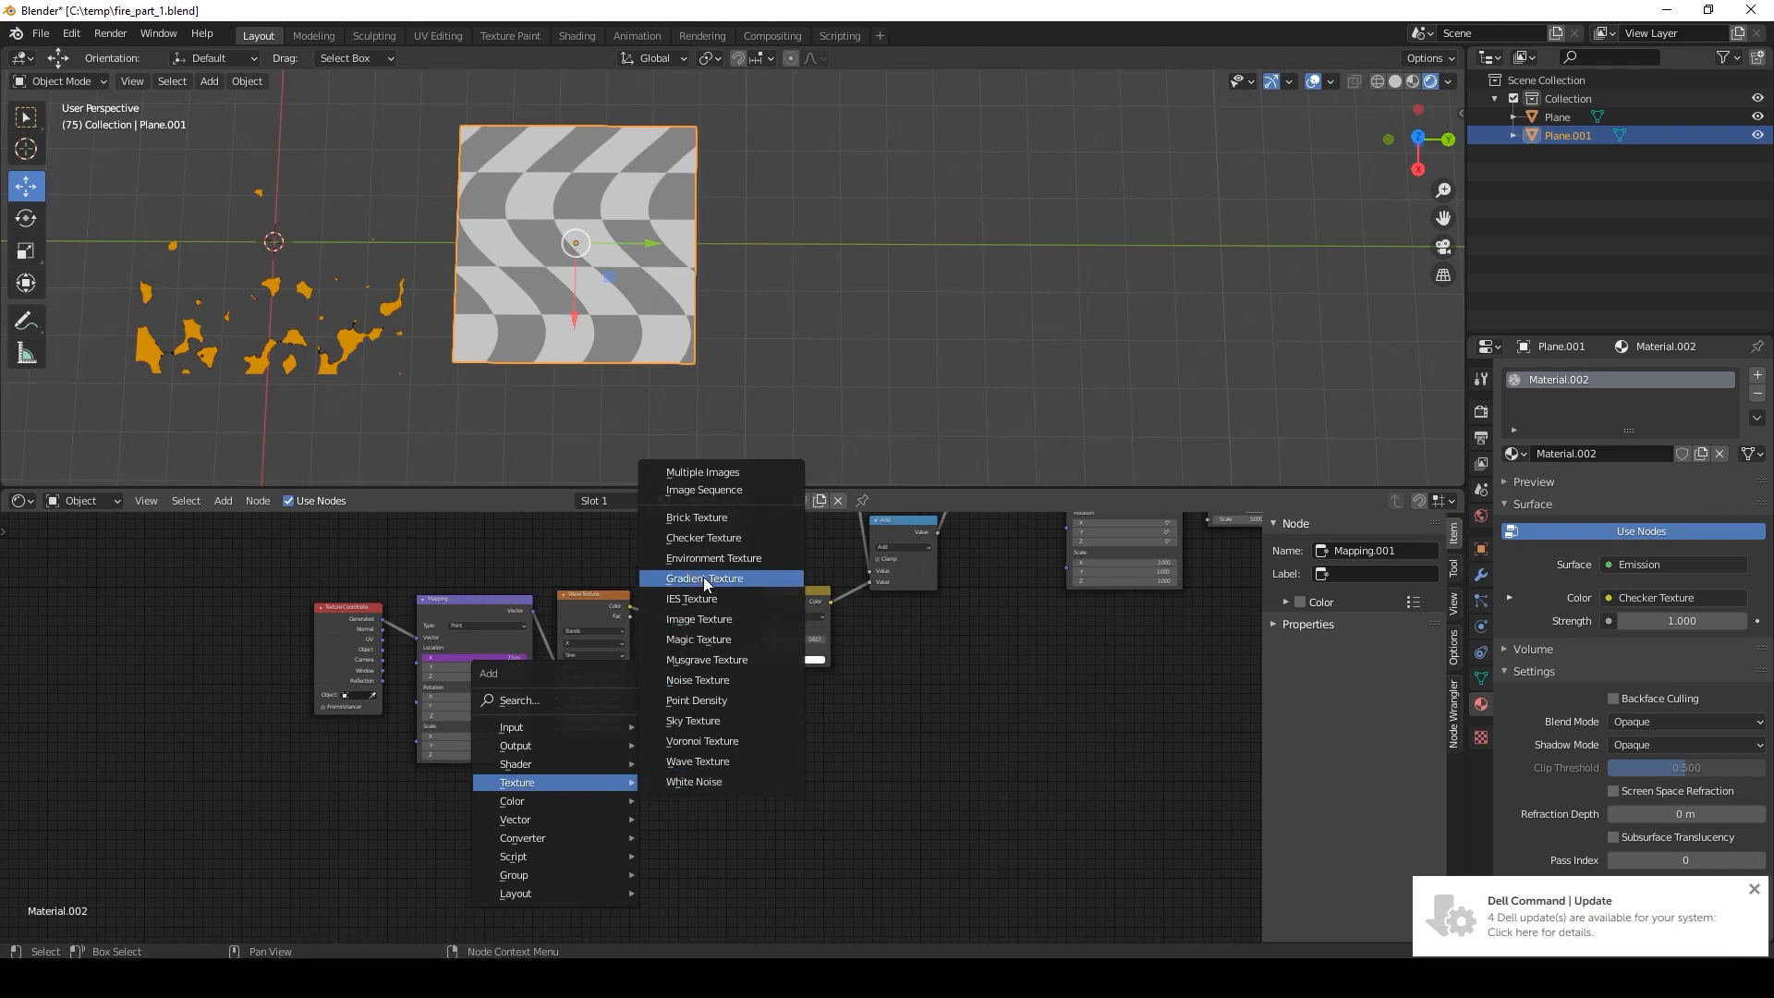
left_click(702, 577)
left_click(632, 779)
left_click_drag(618, 780, 684, 723)
Insert a second MixRGB node right after the Wave Texture and link the Gradient Texture's Color to its Color2 input.
key("shift+a")
mouse_move(674, 744)
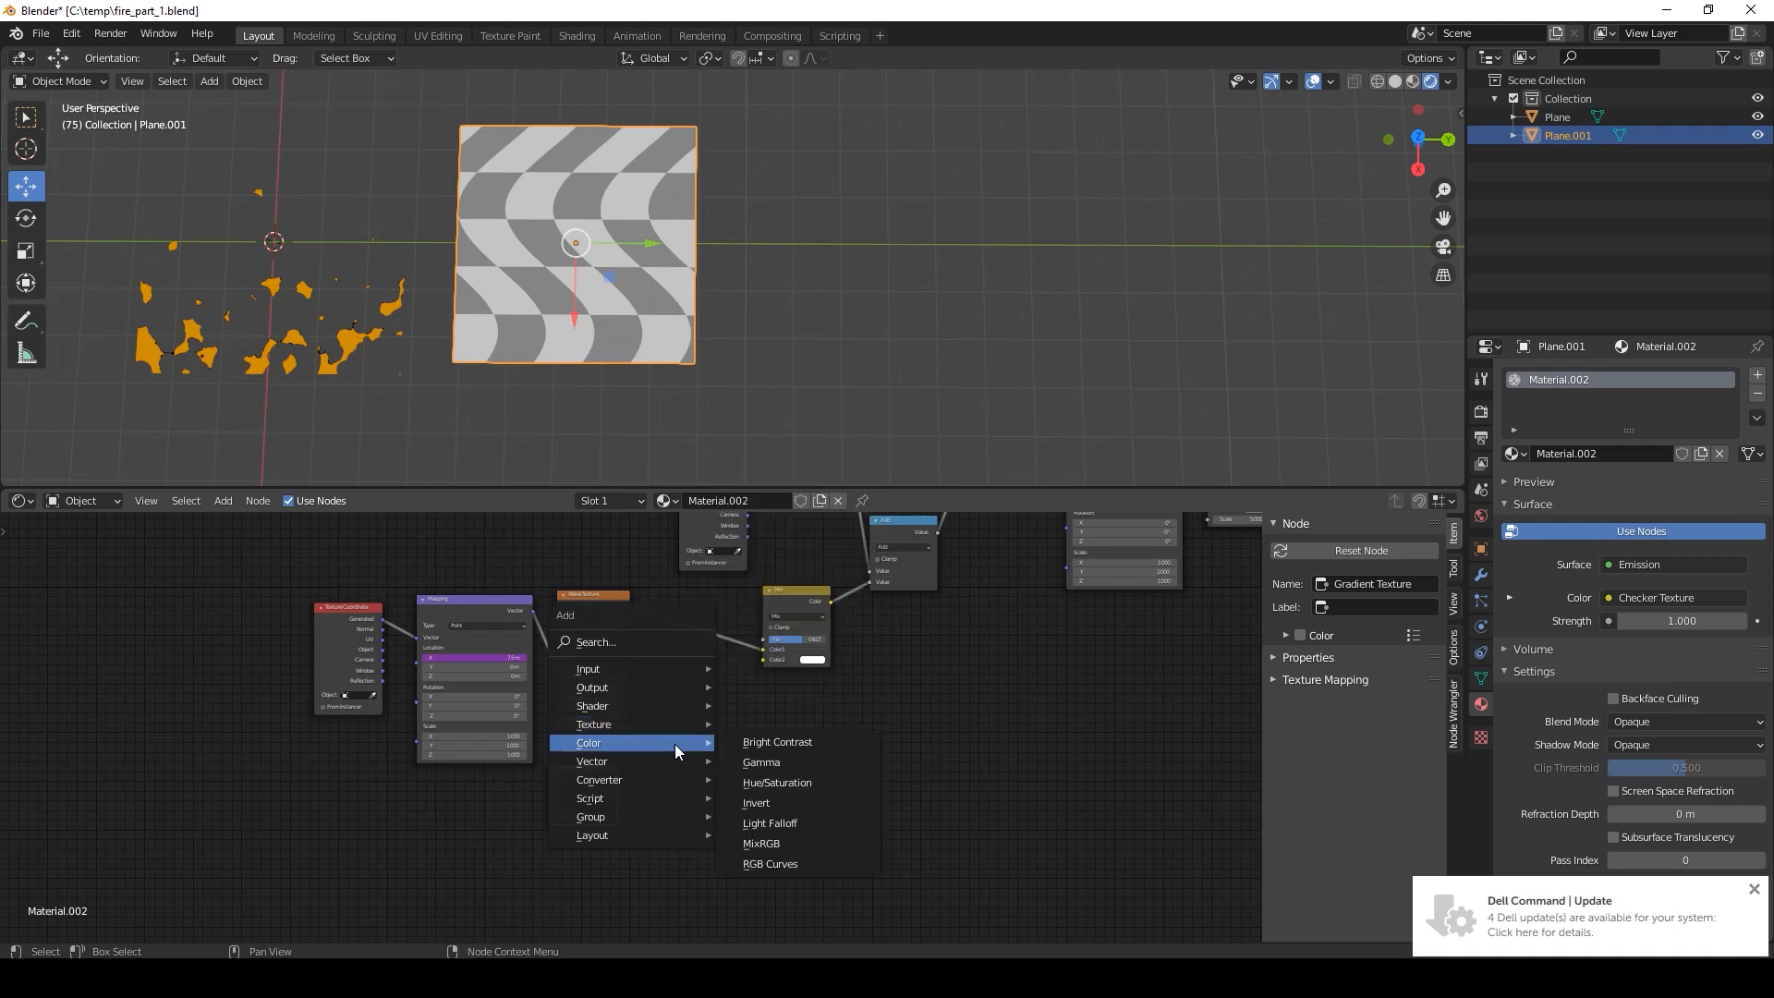
left_click(784, 845)
left_click(684, 616)
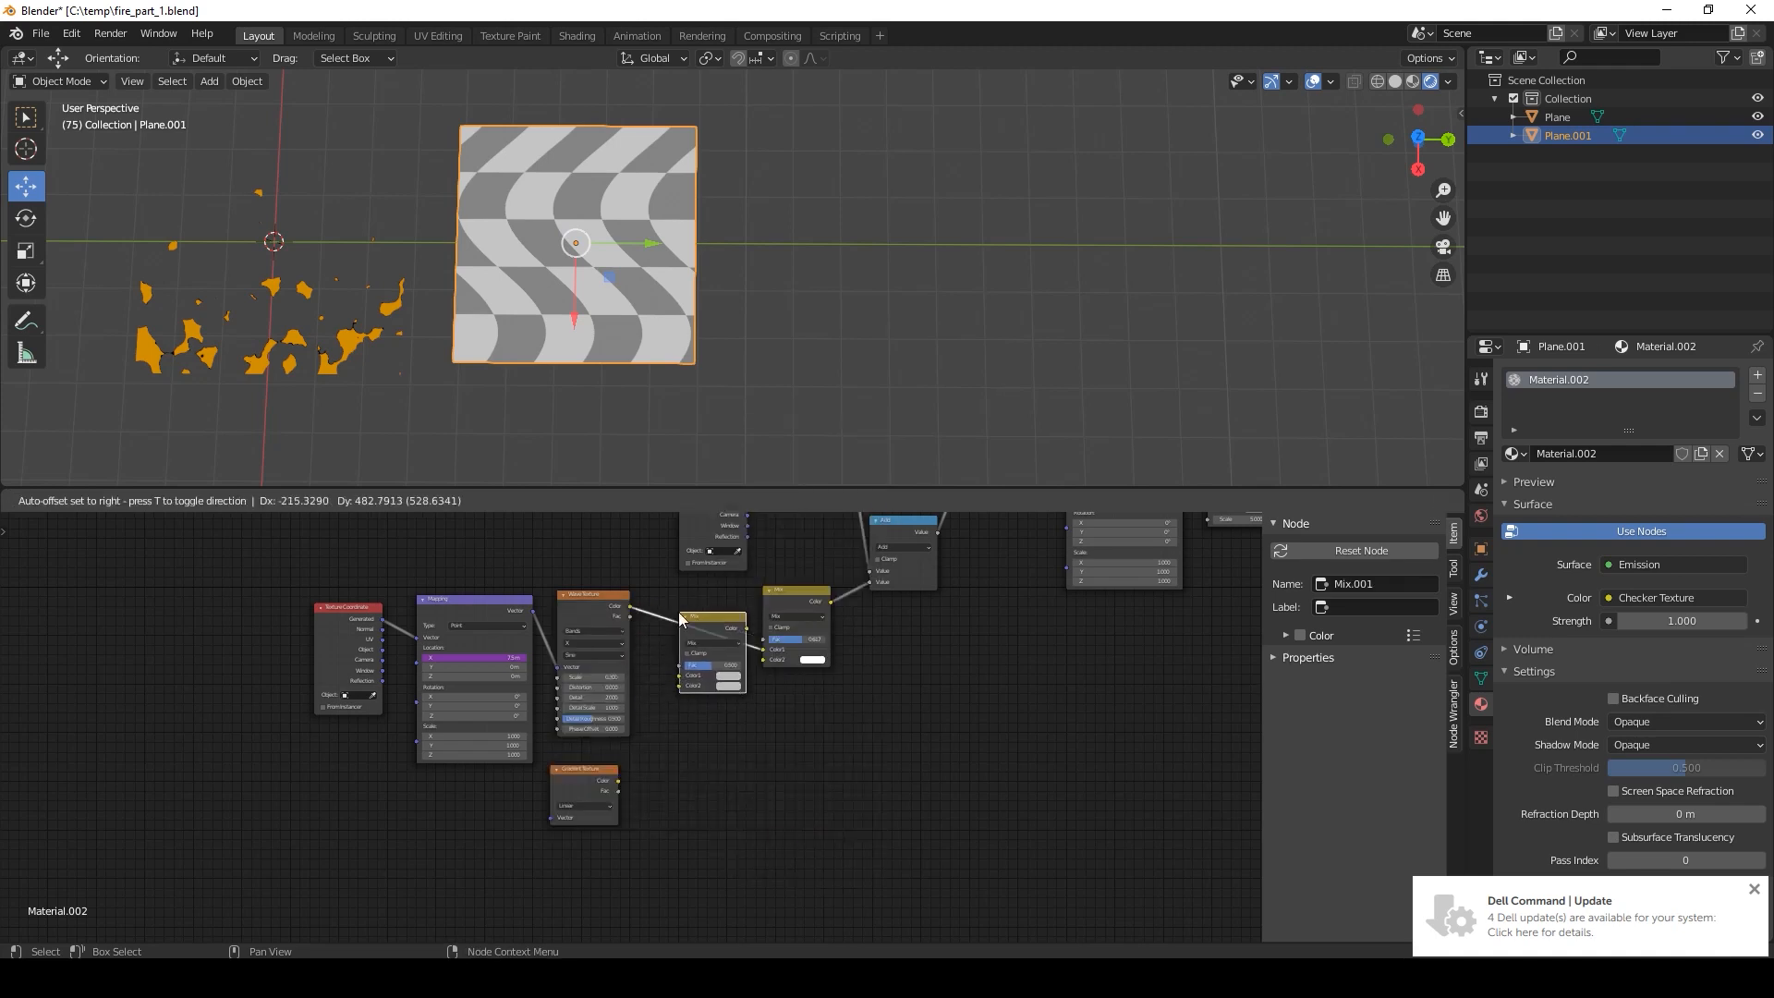
left_click_drag(619, 782, 680, 690)
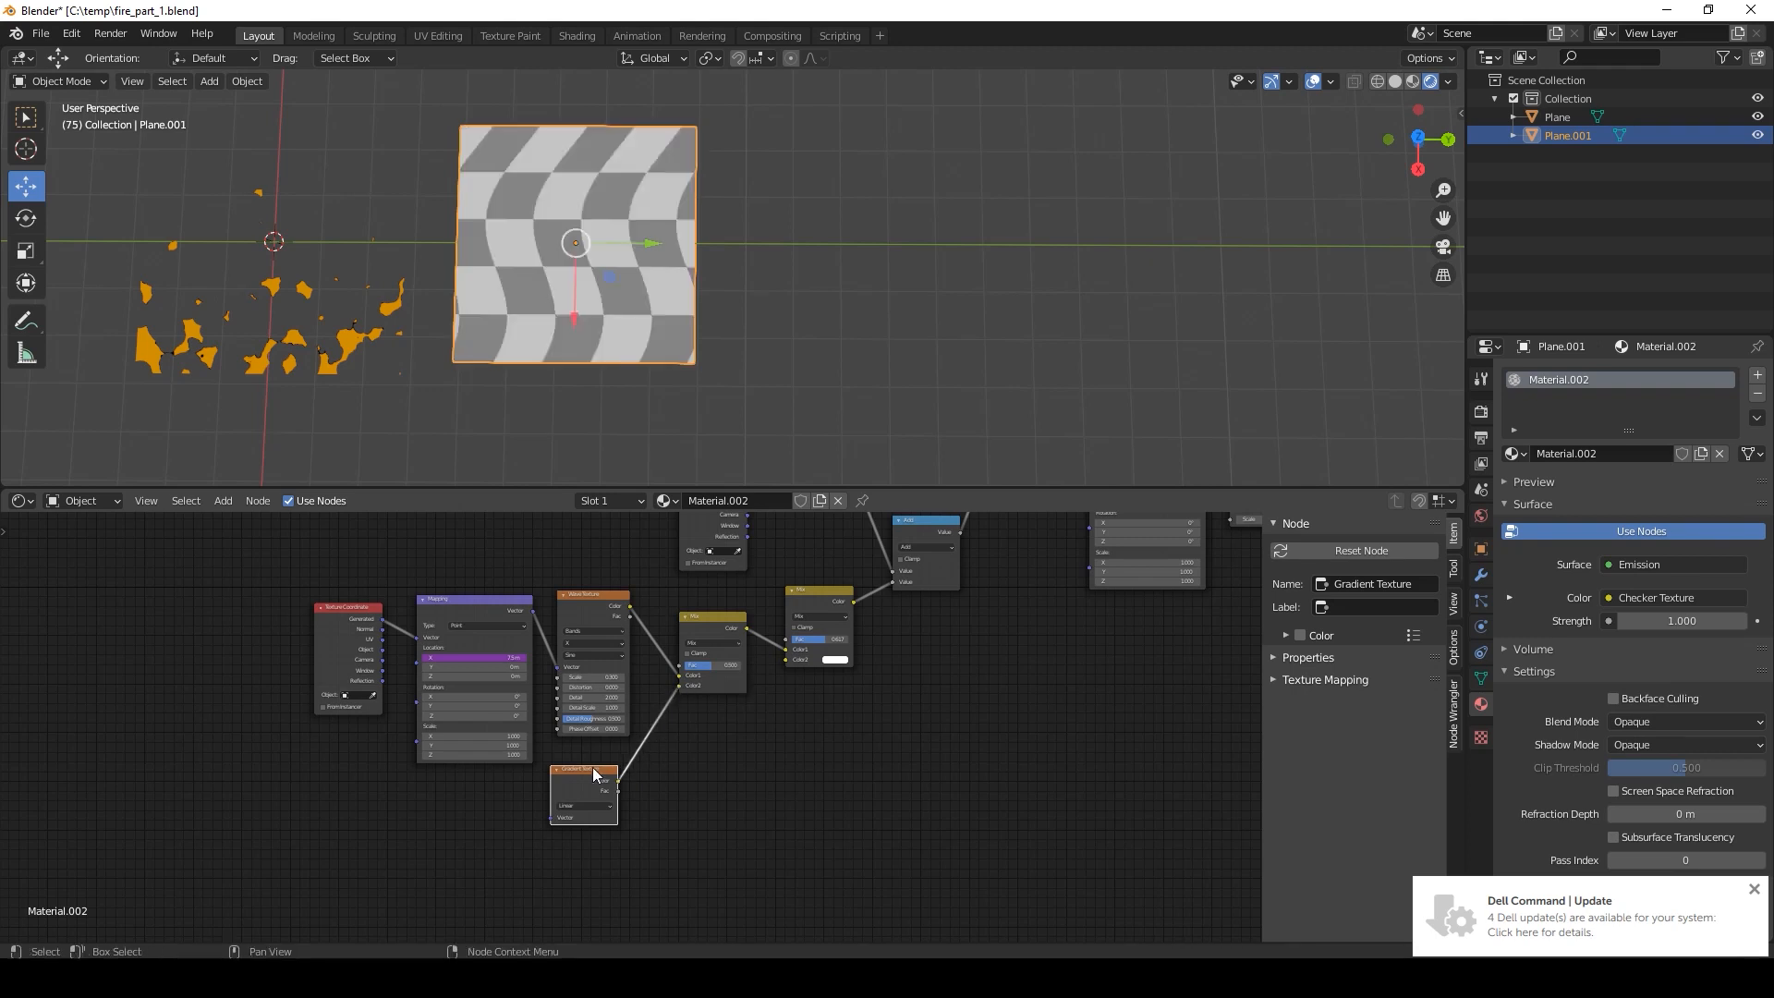
left_click_drag(592, 768, 597, 777)
Set the new Mix node's blending mode to Screen with a Fac of 1.000.
scroll(722, 747, "up", 1)
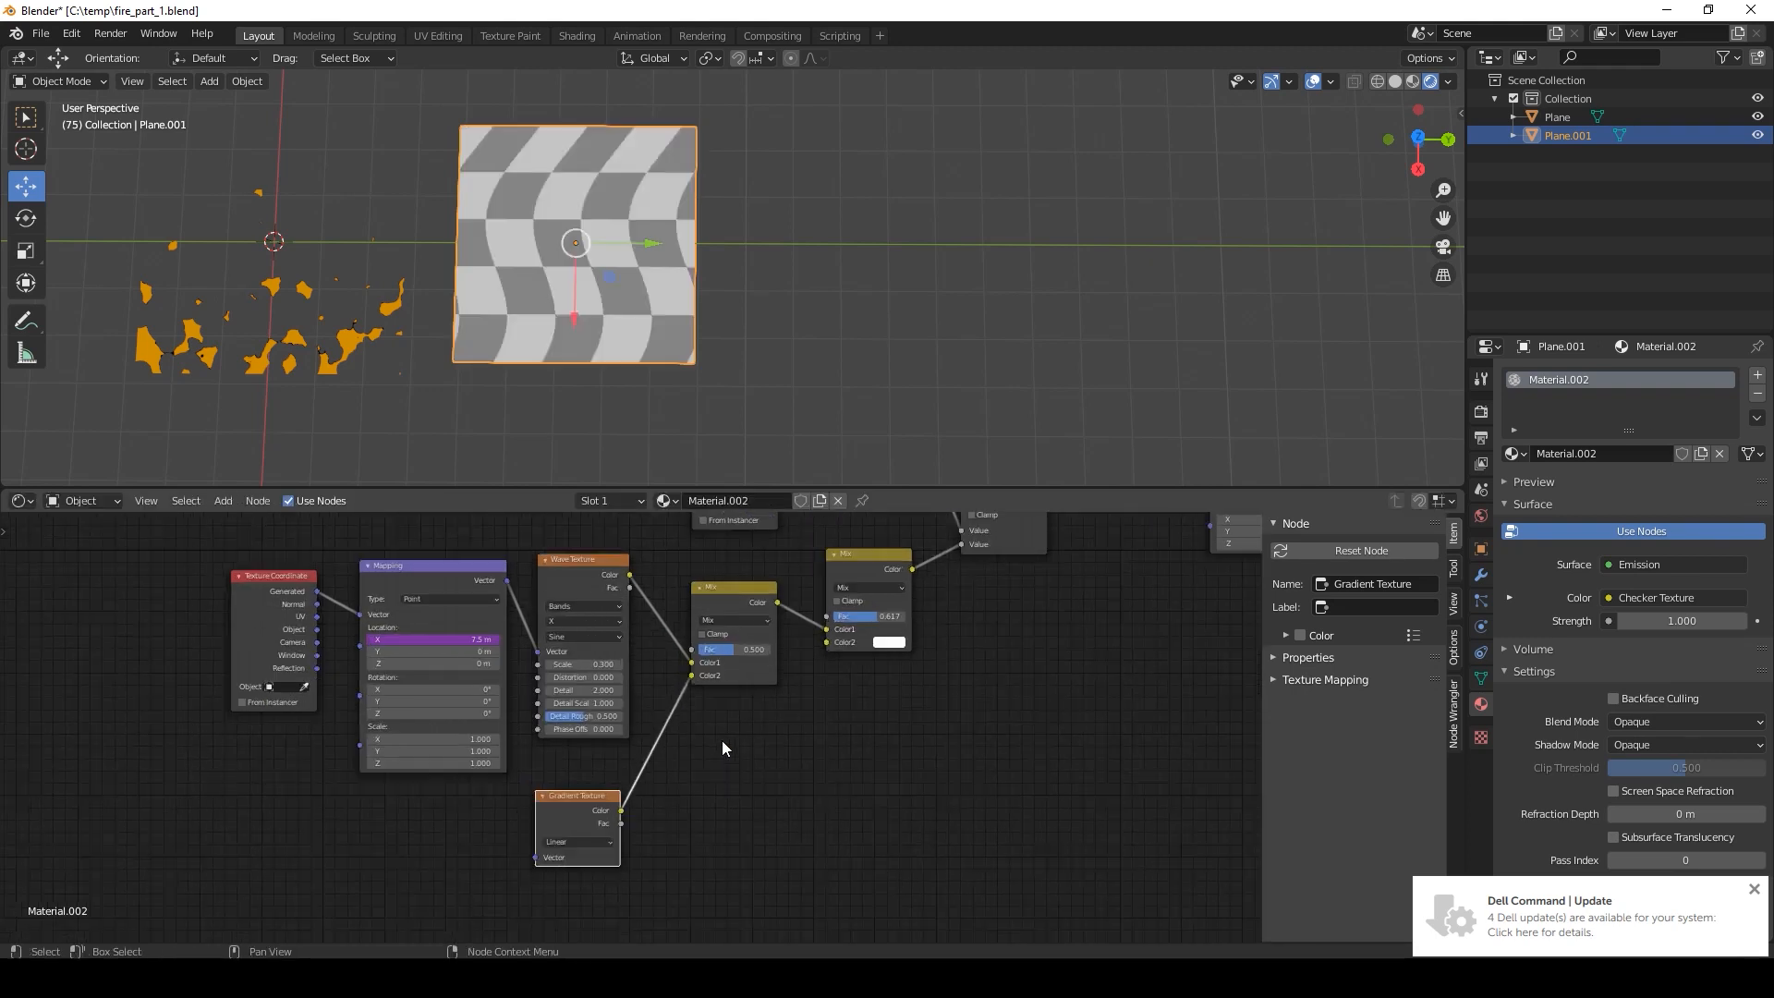
left_click(737, 621)
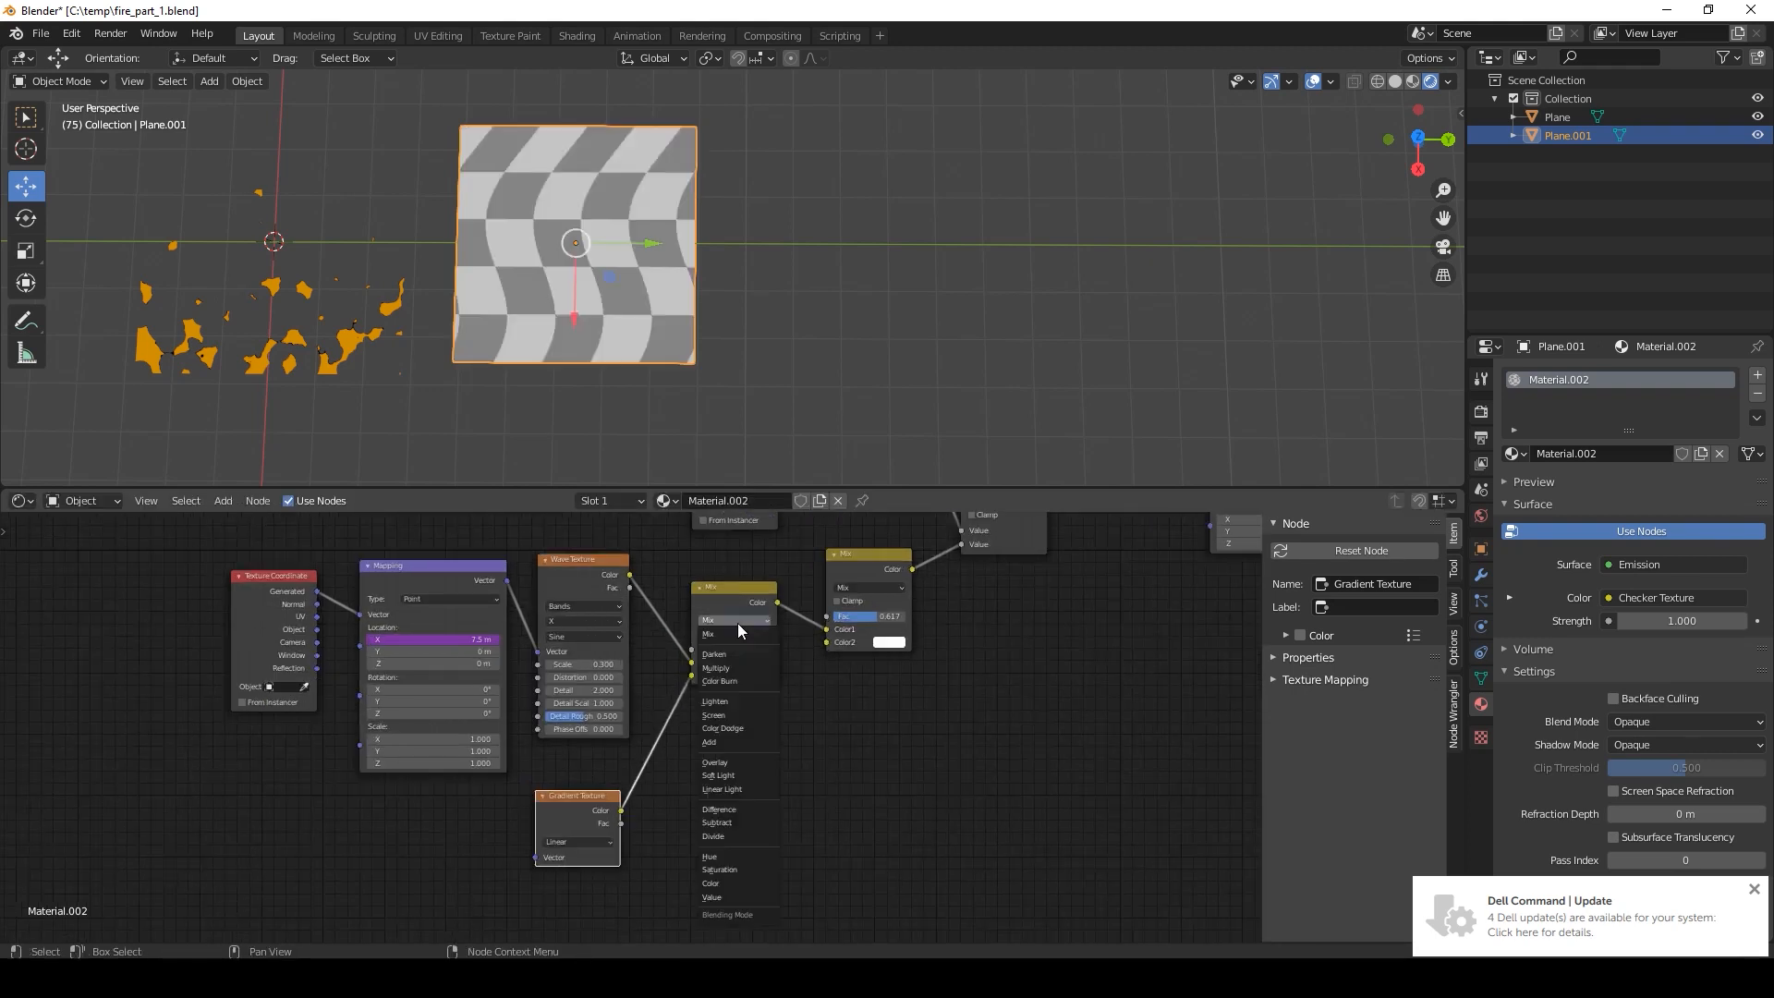
left_click(737, 716)
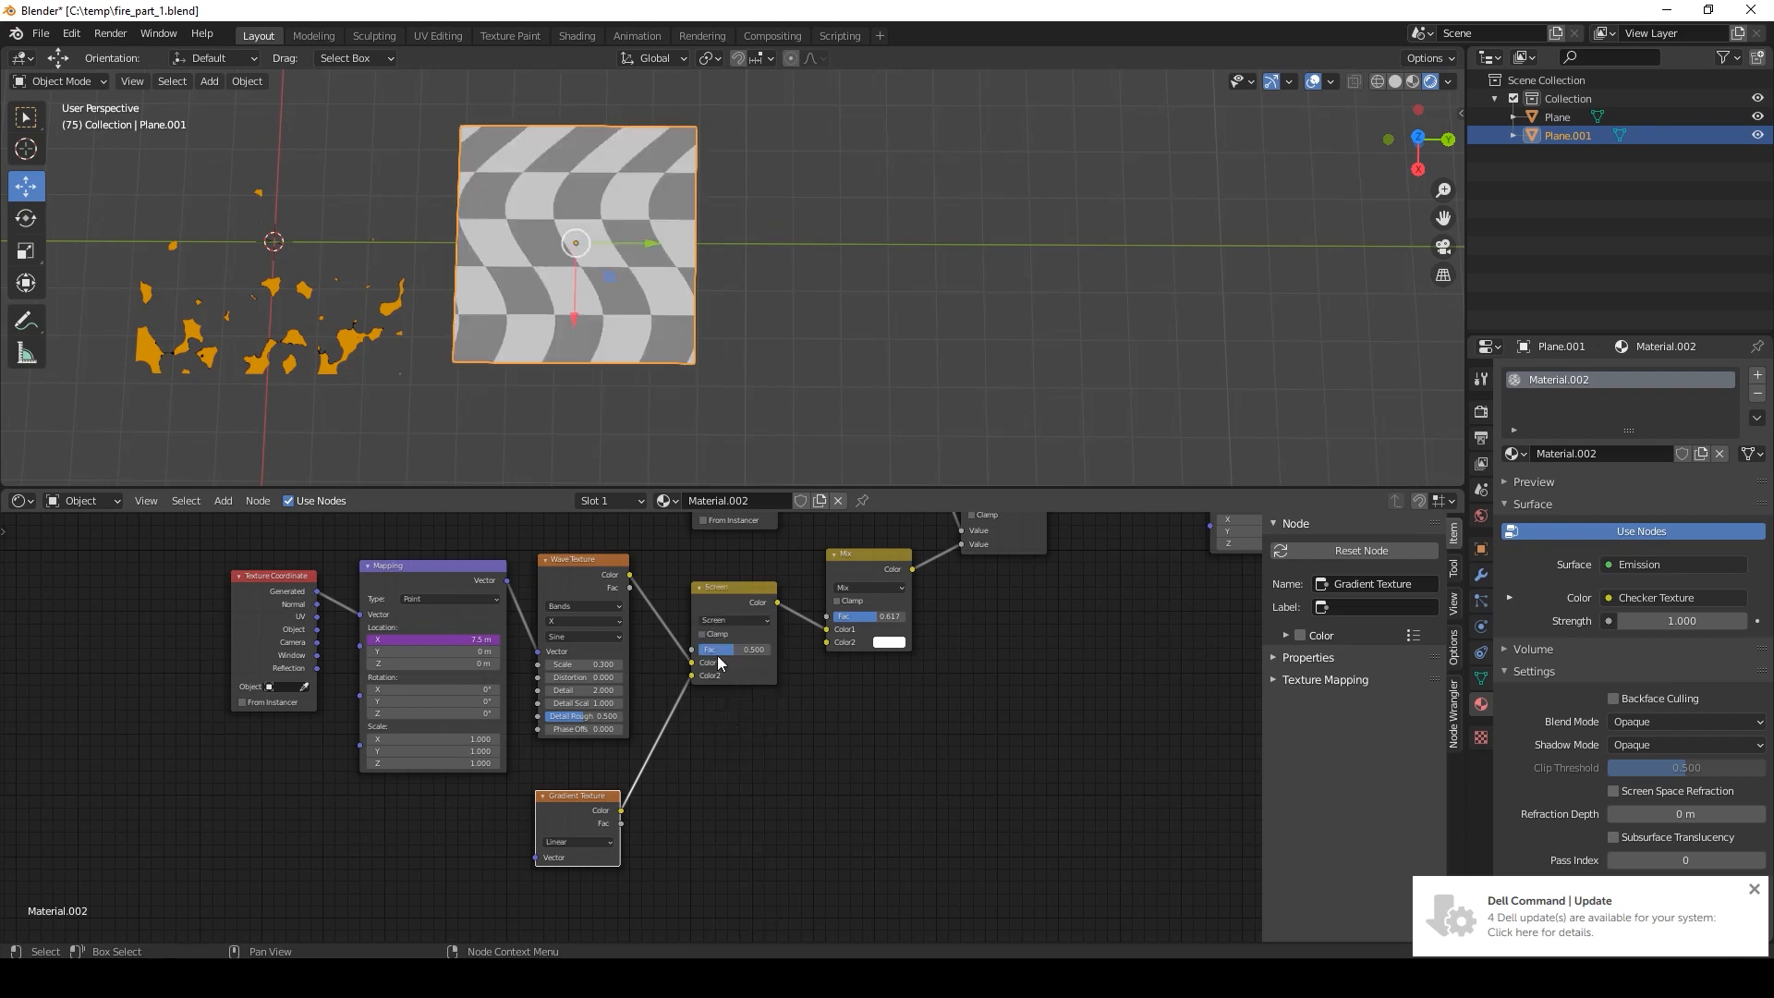
left_click_drag(755, 650, 771, 650)
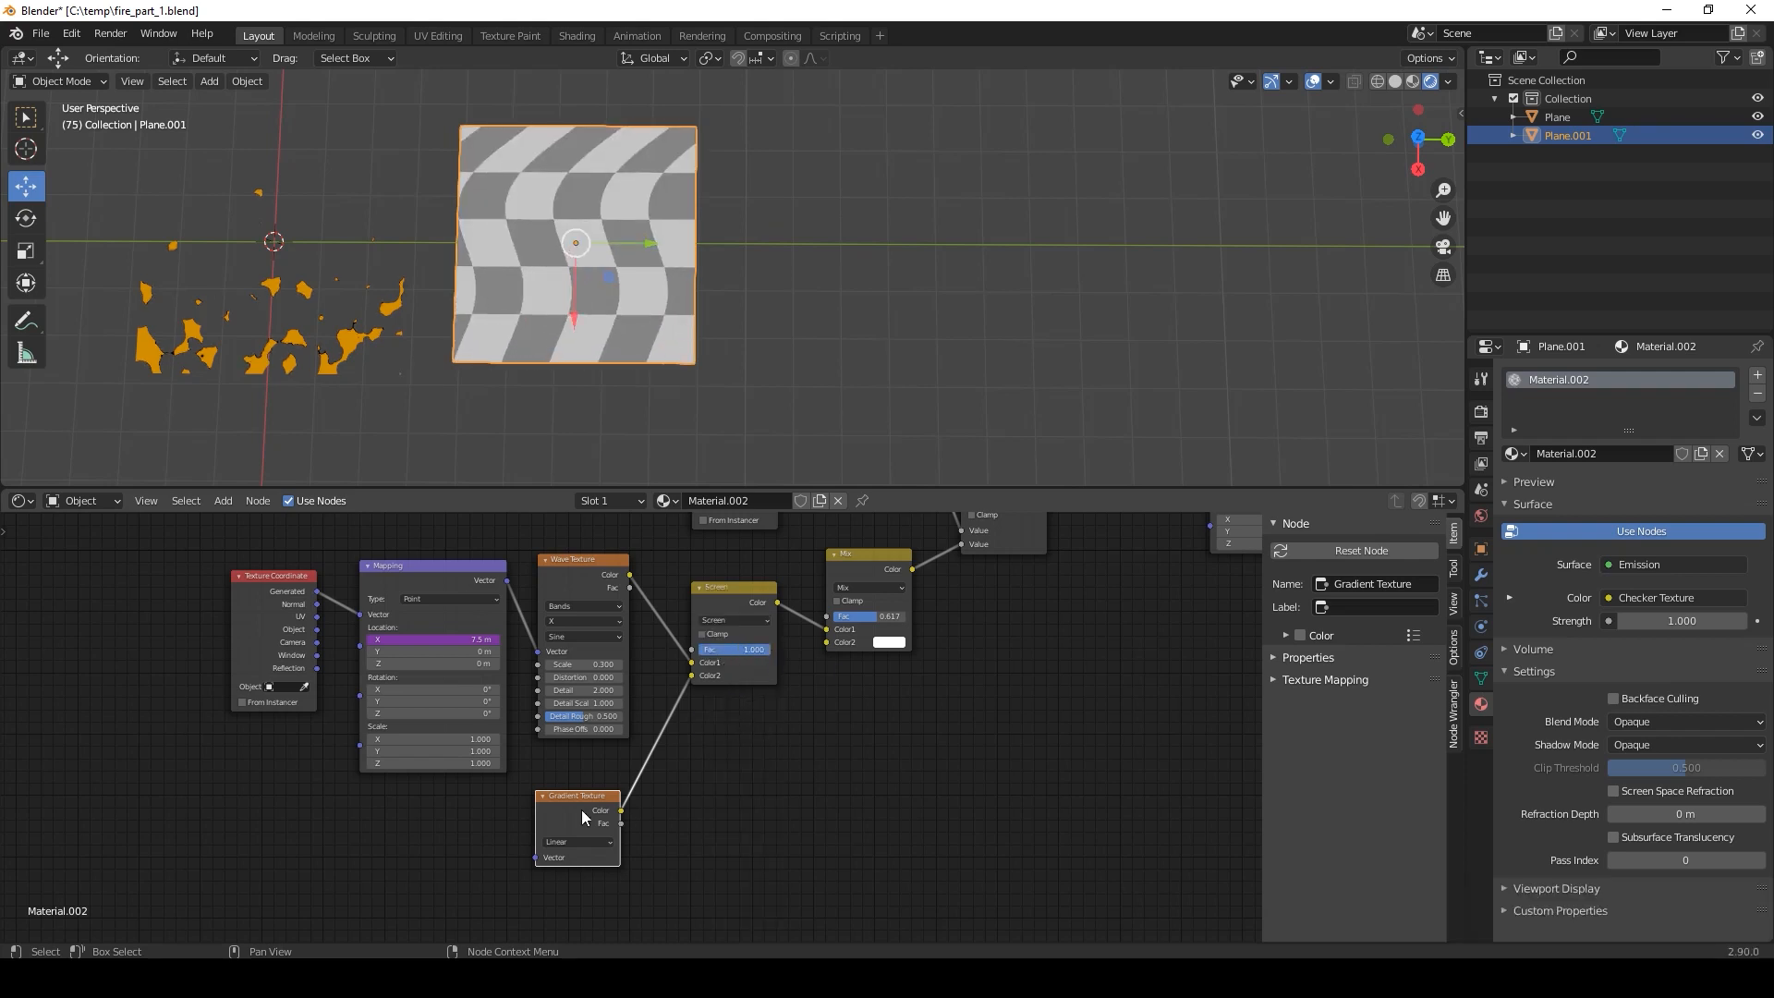
Add linked Texture Coordinate and Mapping nodes in front of the Gradient Texture and move them clear of the nodes above.
key("ctrl+t")
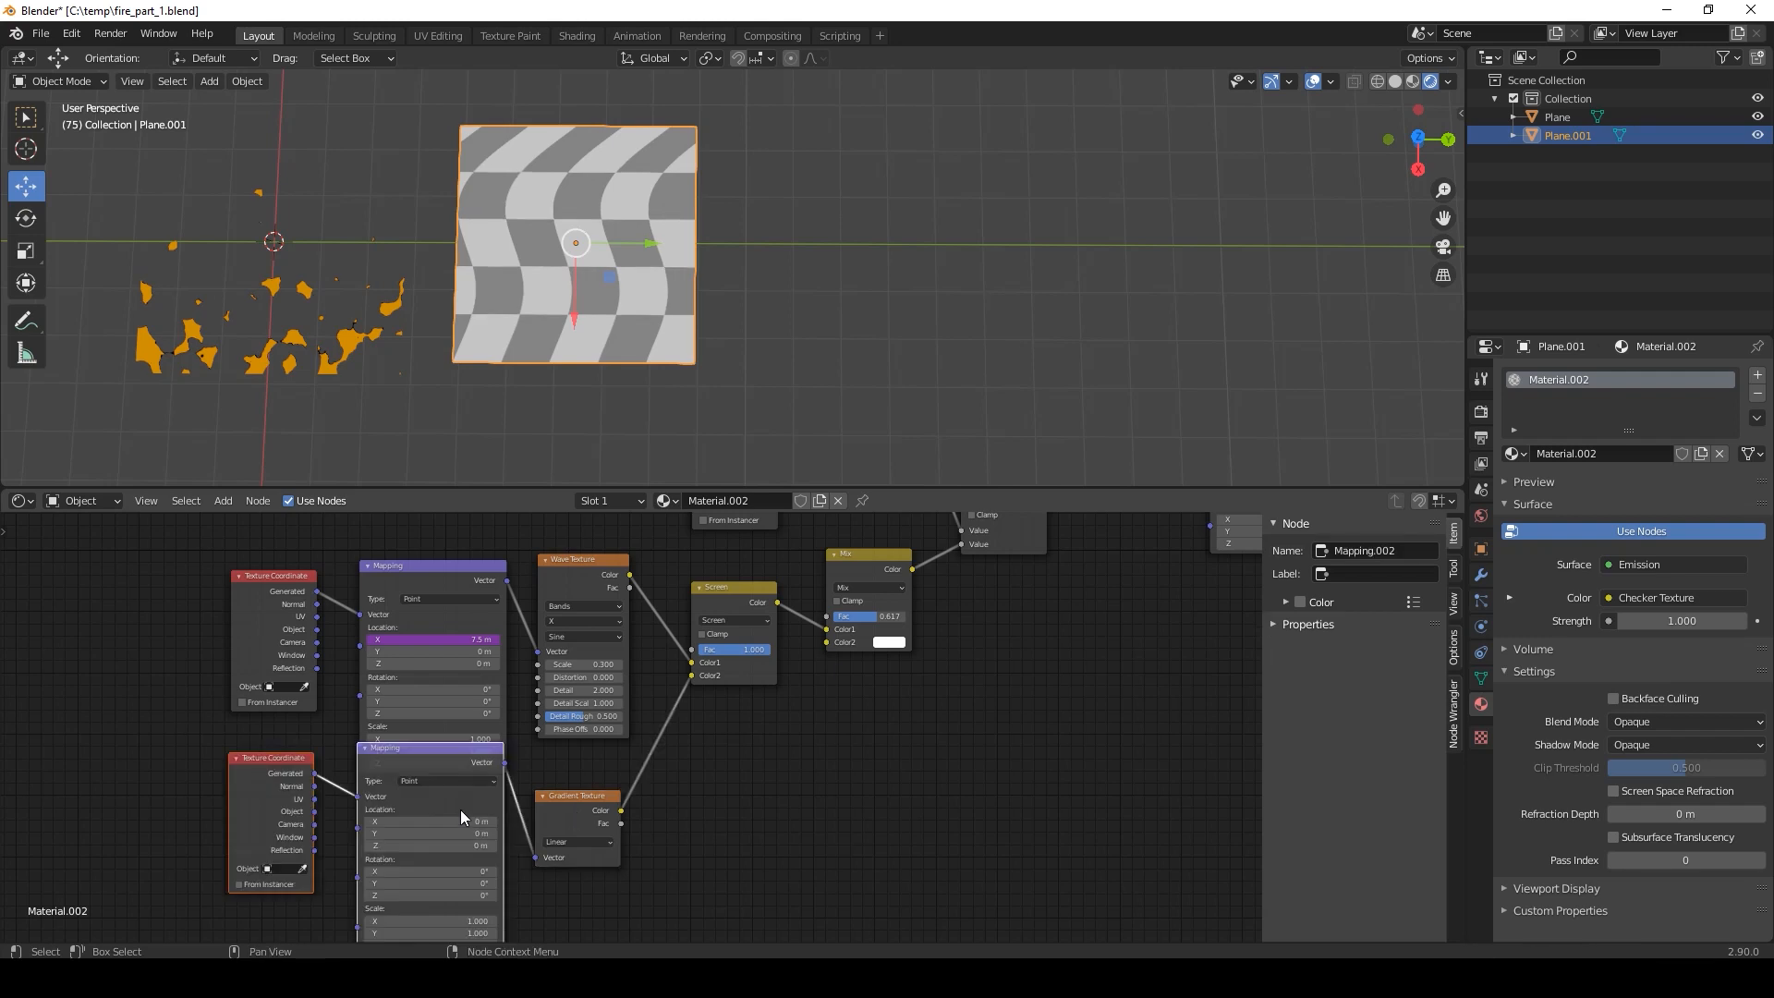
middle_click_drag(747, 816, 828, 763)
left_click_drag(524, 707, 494, 765)
left_click_drag(826, 596, 759, 596)
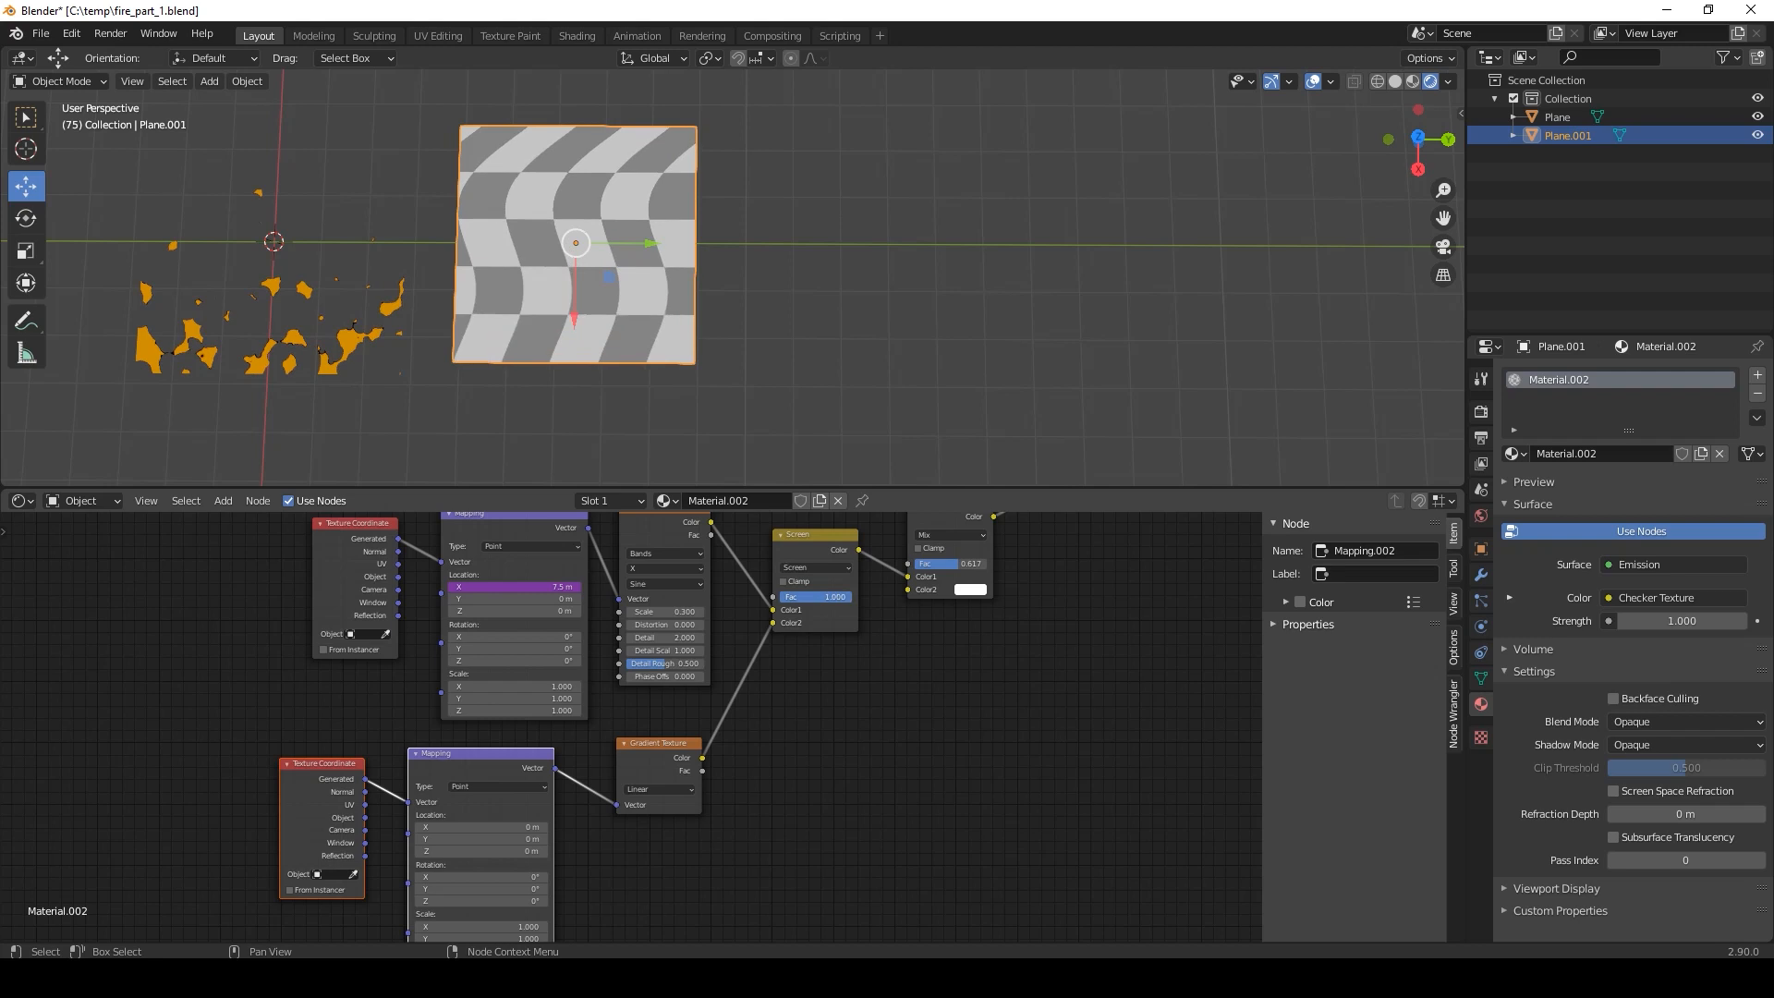
Set the Gradient Texture Mapping node's Location X to 0.3 m during animation playback, and stop the playback.
key("space")
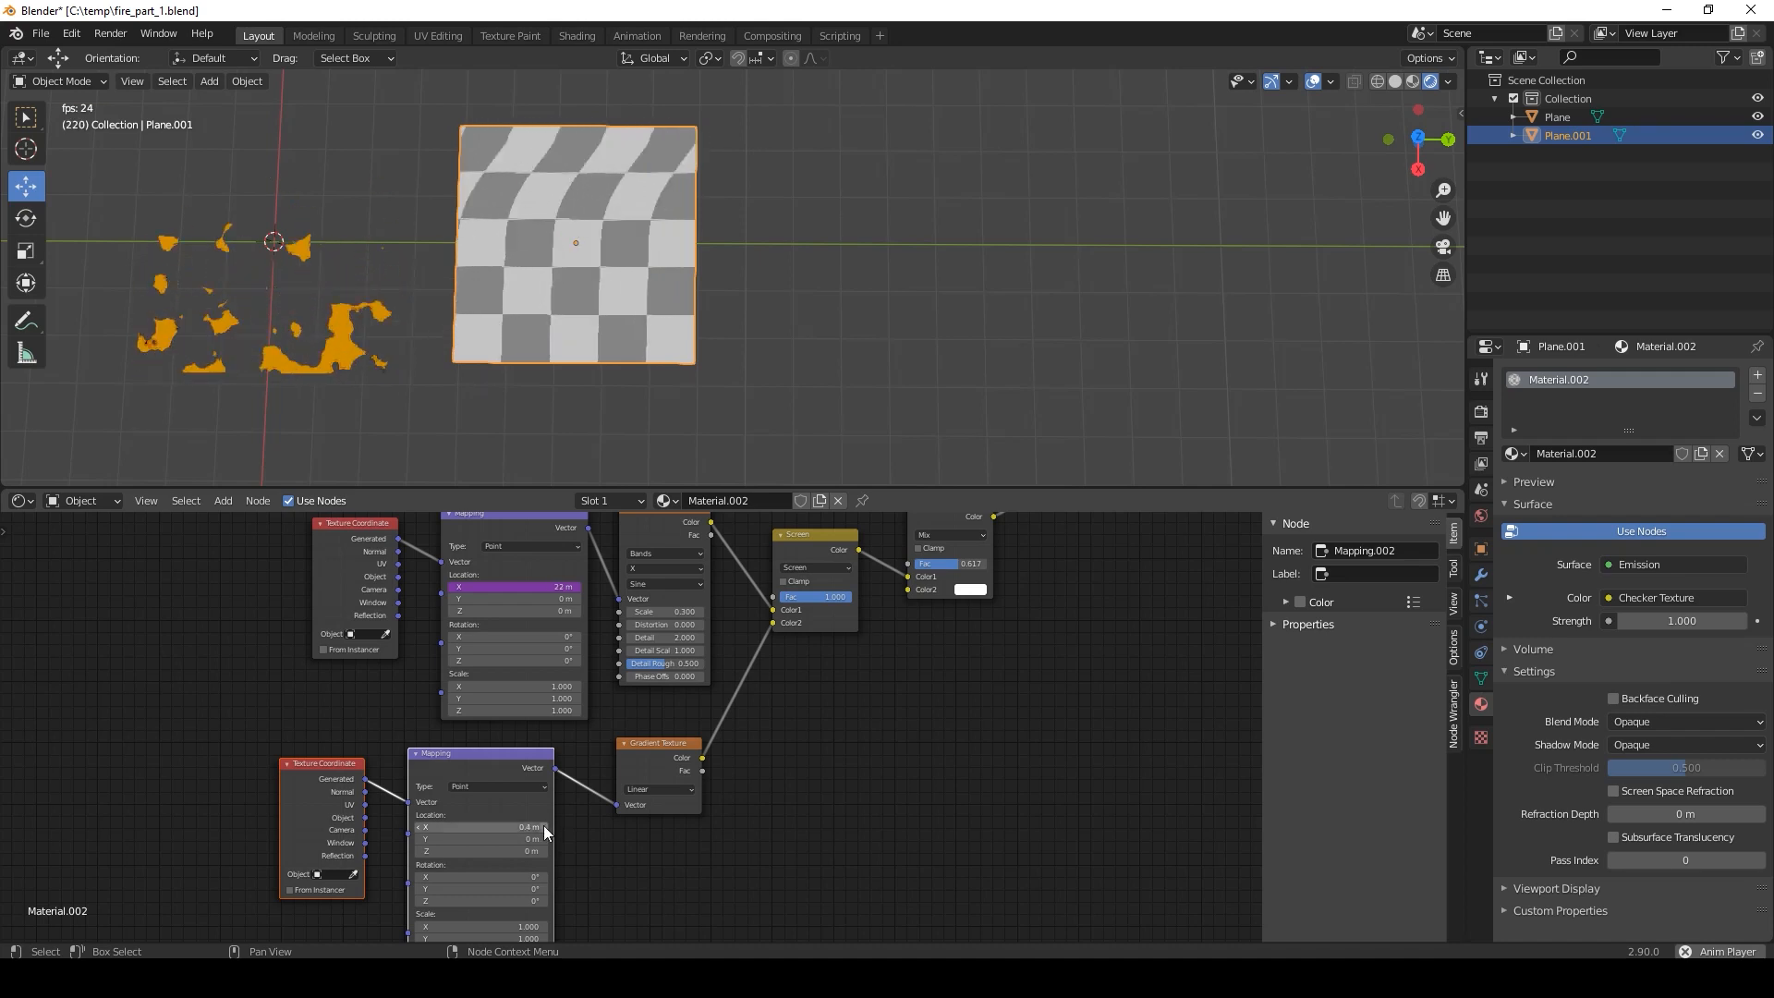
left_click(421, 830)
left_click(420, 830)
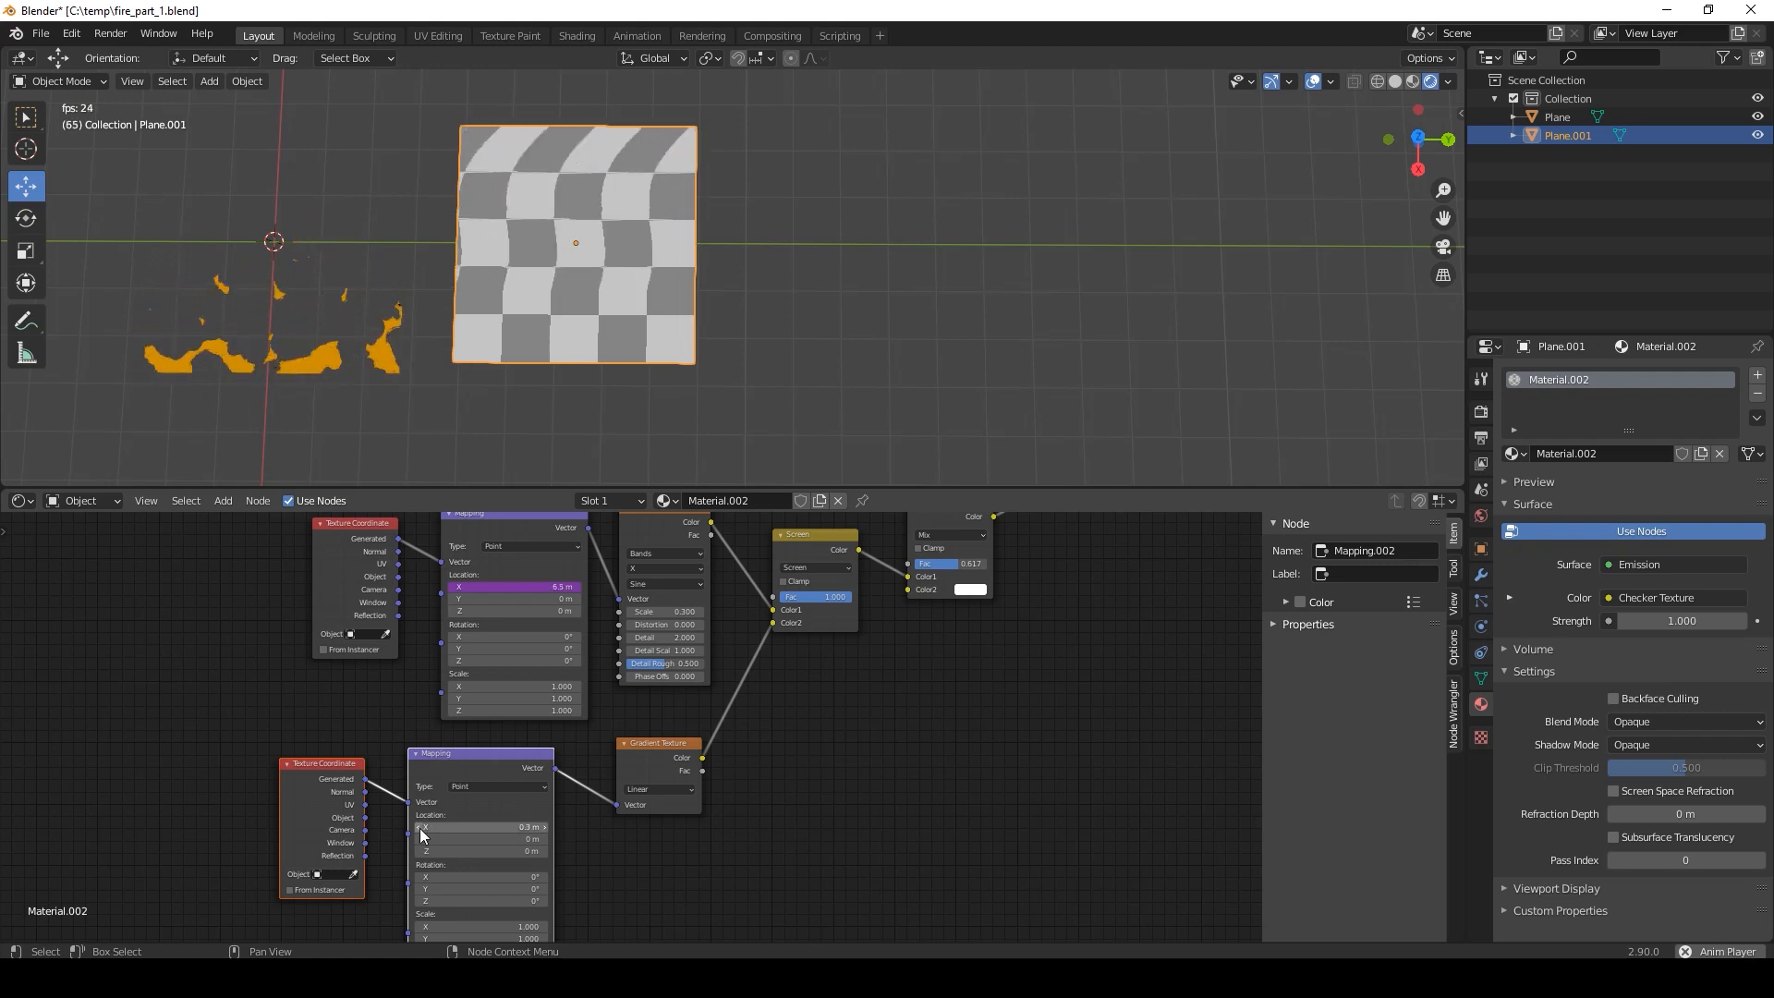
scroll(761, 774, "down", 5)
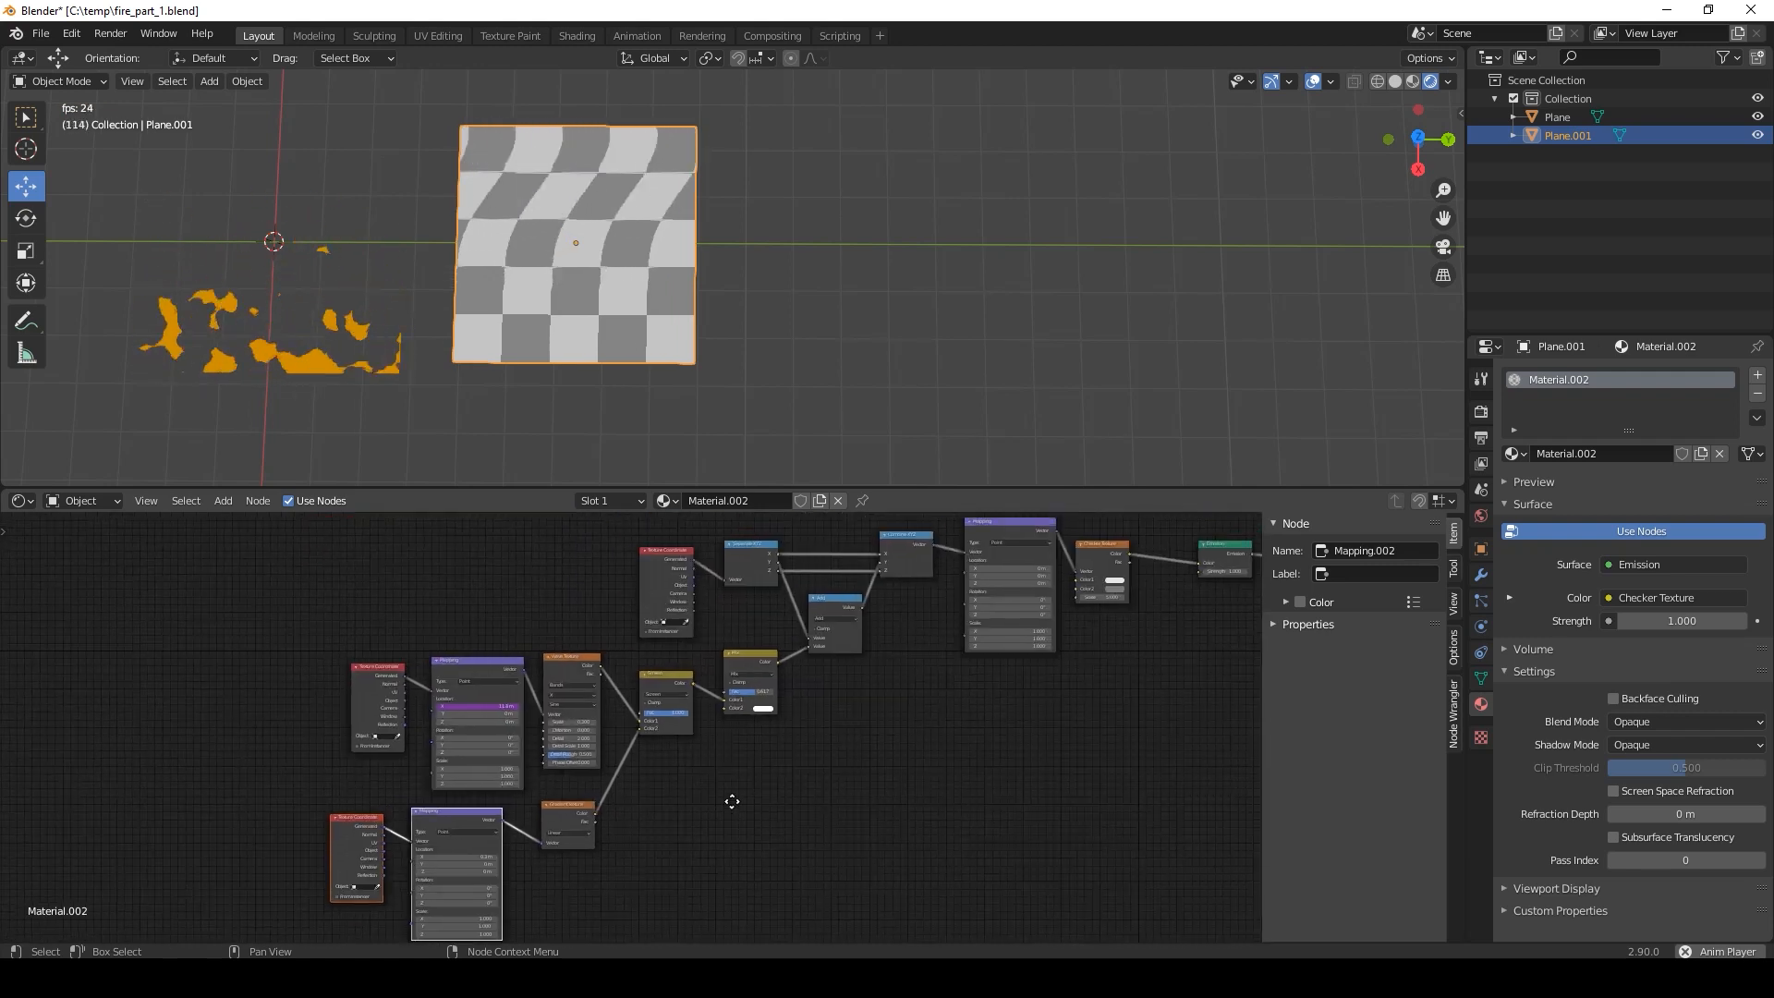
key("space")
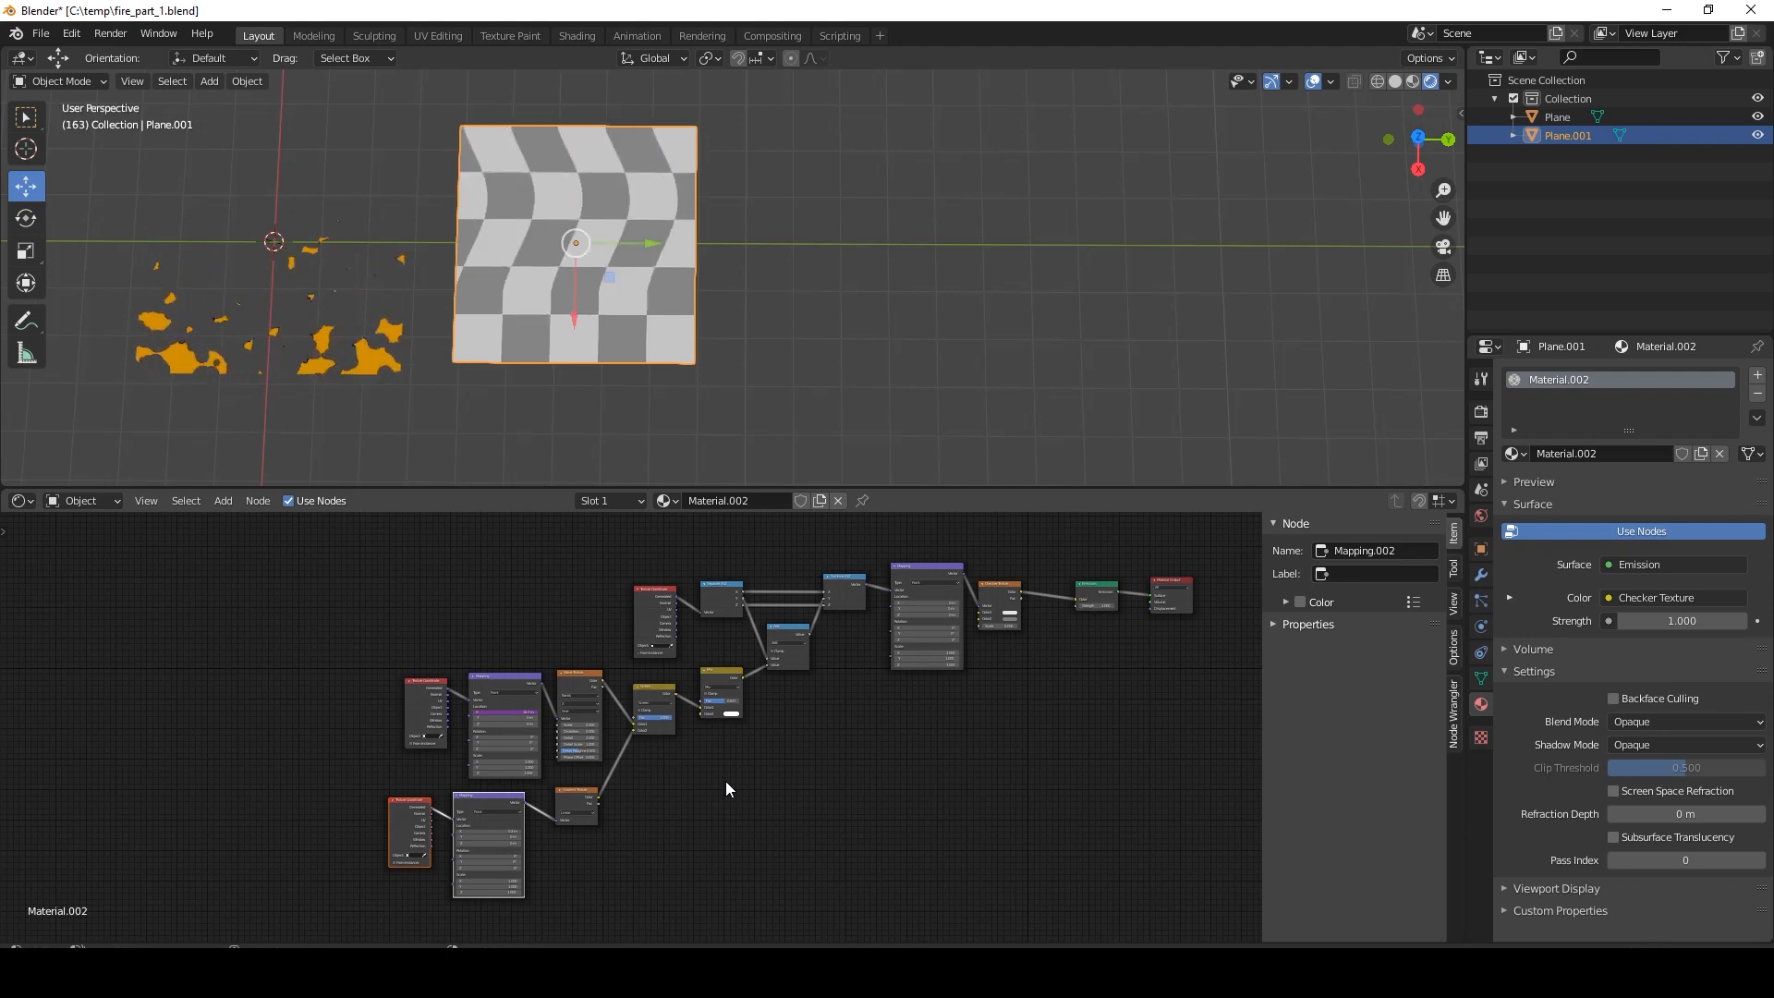
Copy the wave distortion nodes from the checker plane's material, paste them into the fire plane's material and place them ahead of its nodes.
left_click_drag(352, 529, 864, 910)
right_click(839, 588)
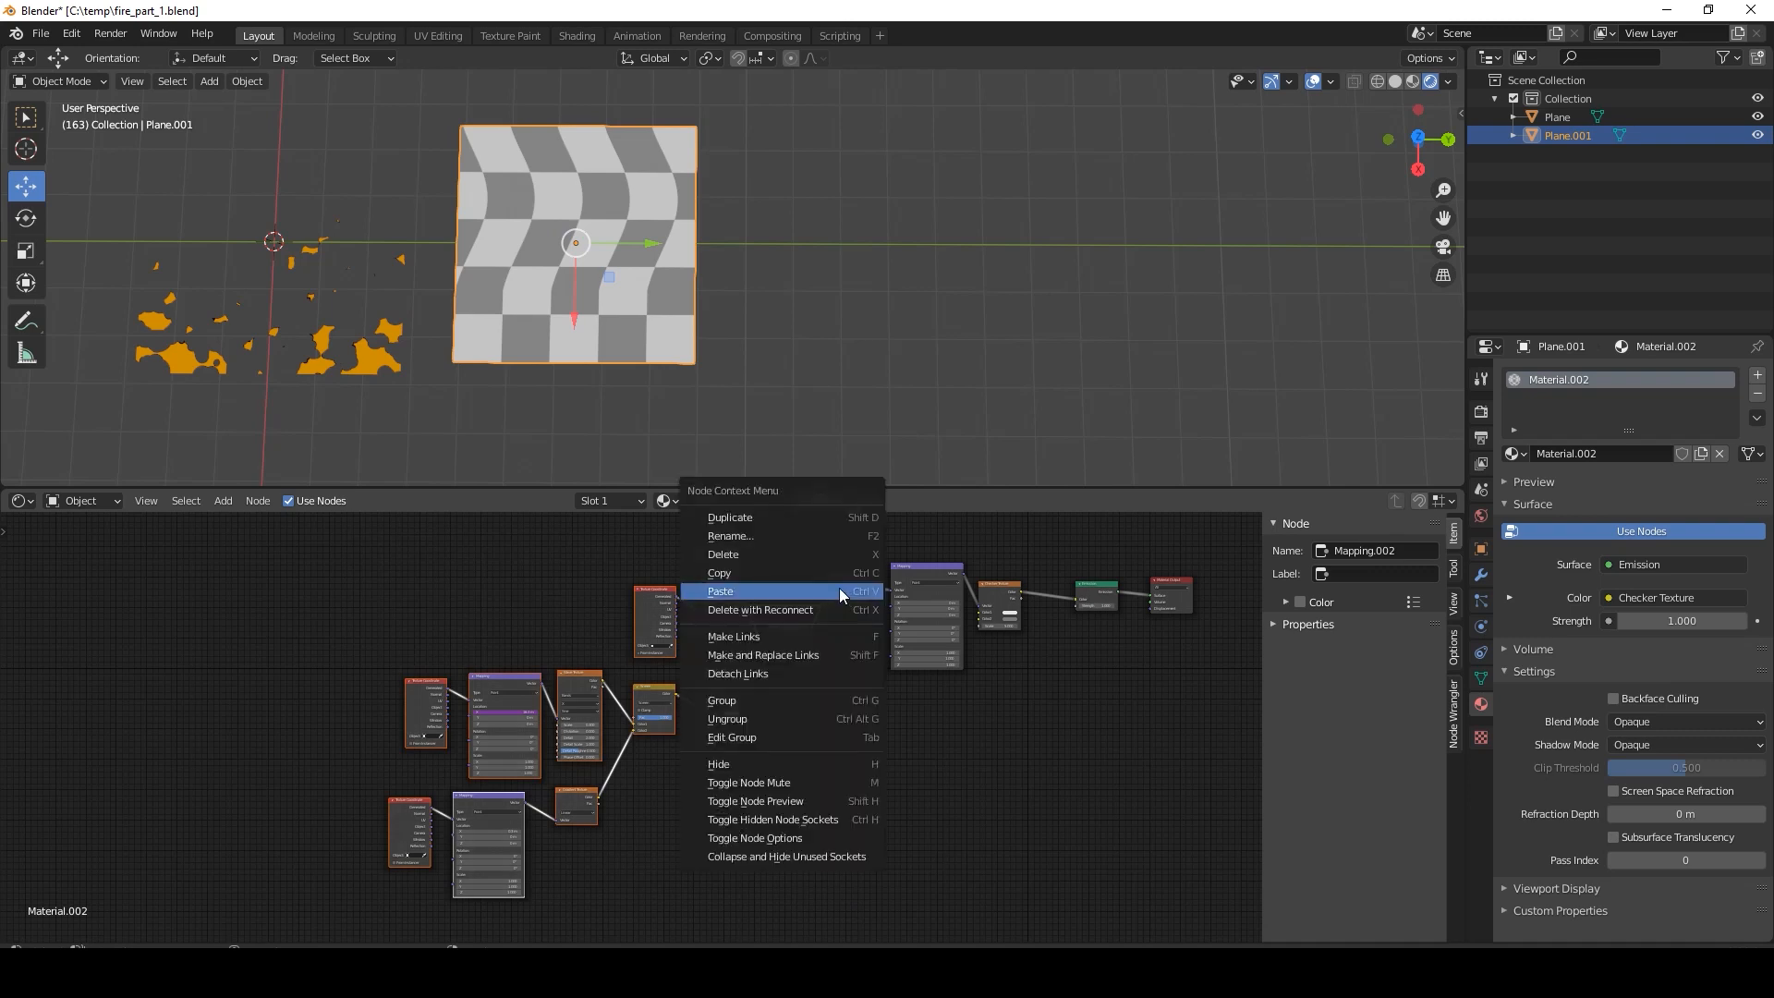
left_click(258, 351)
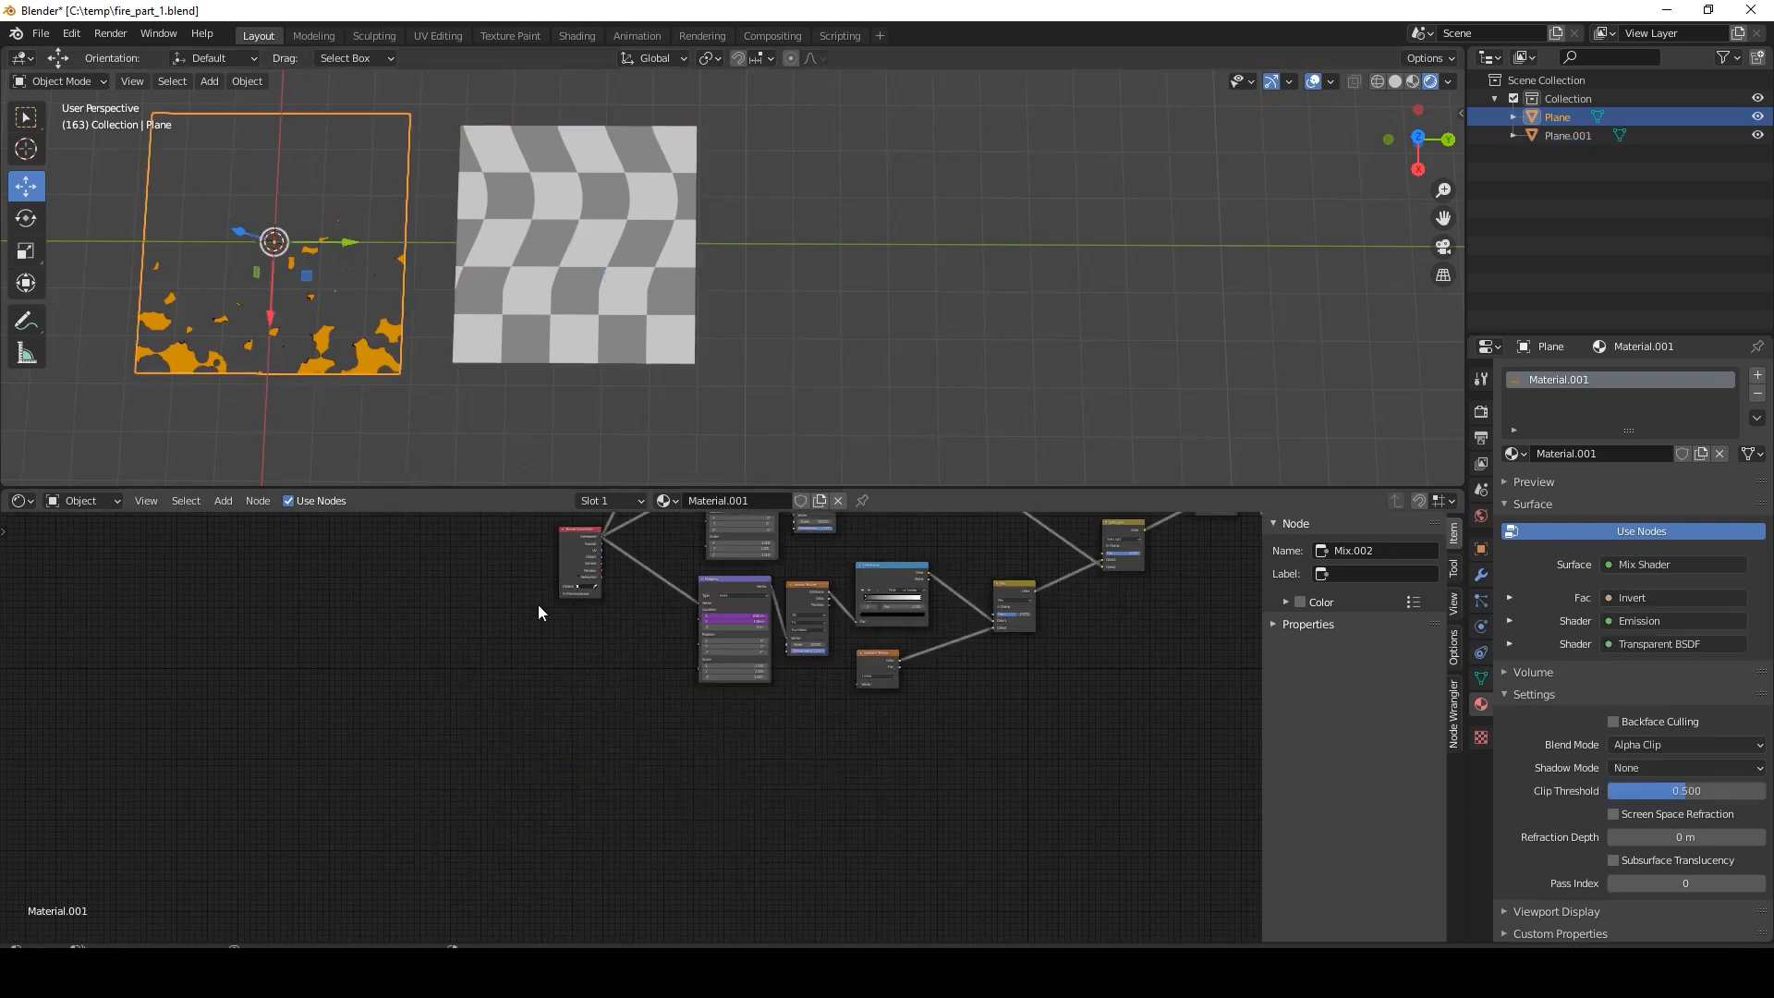
middle_click_drag(540, 606, 625, 763)
scroll(546, 726, "up", 1)
right_click(395, 678)
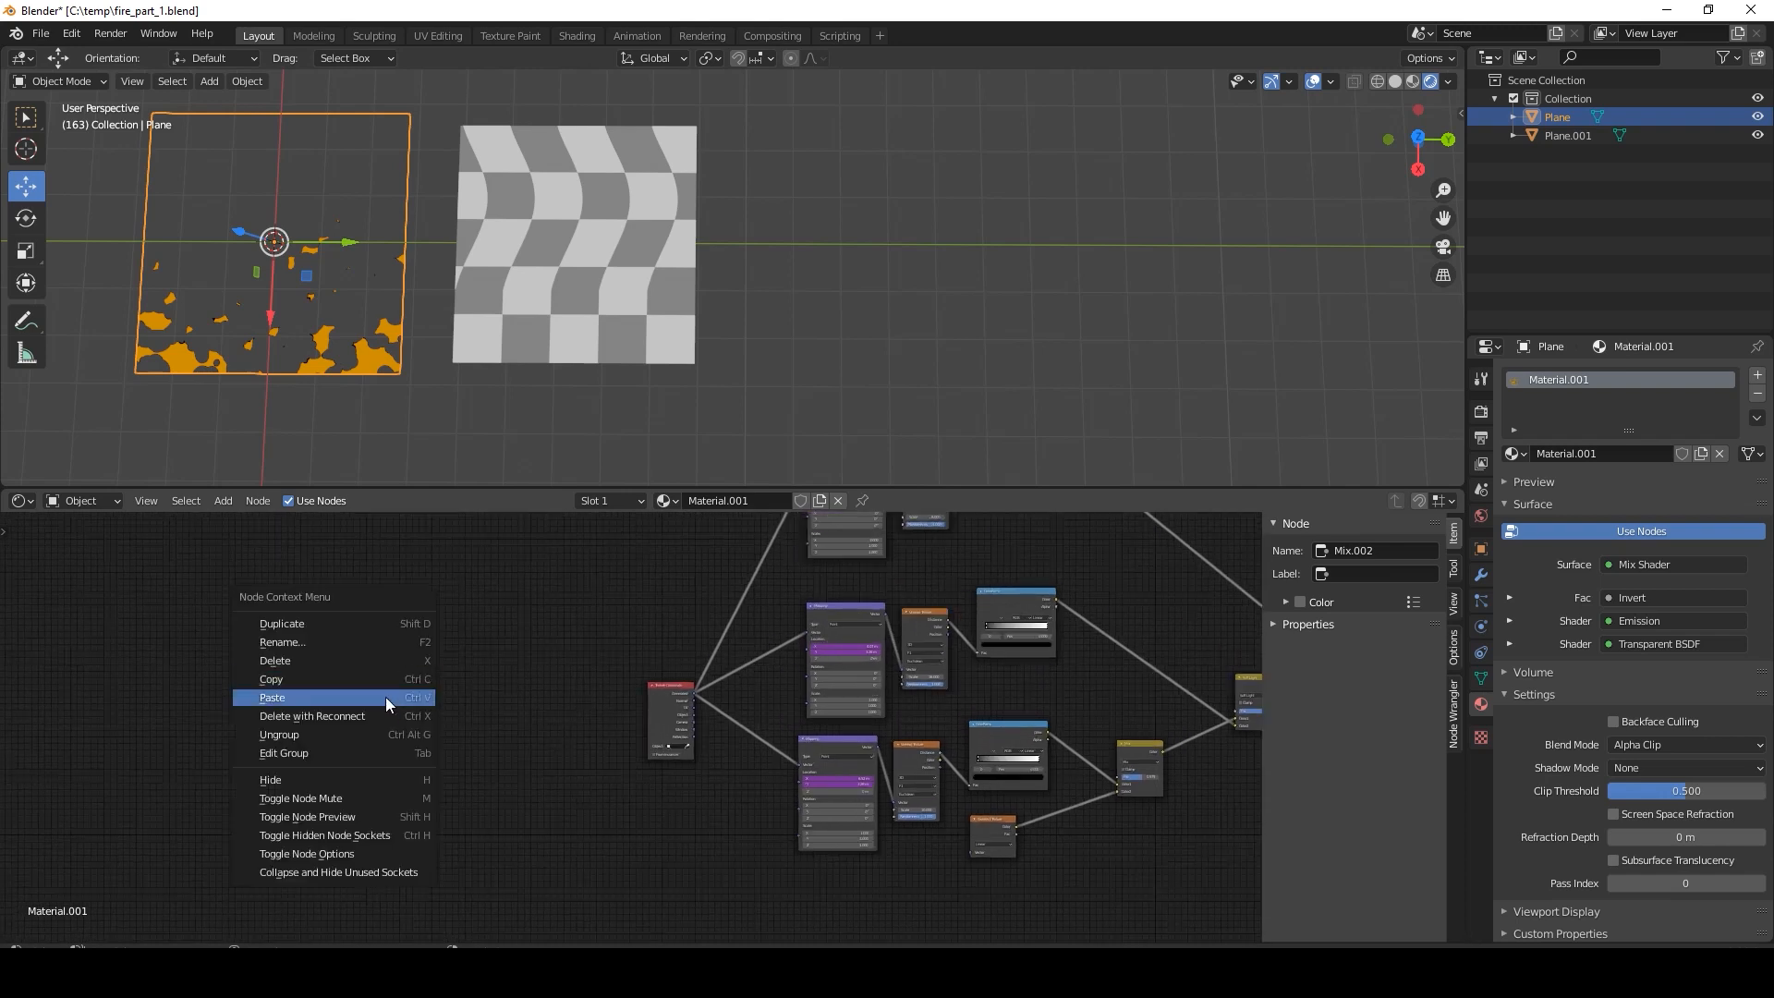
left_click(385, 696)
left_click_drag(753, 769, 412, 680)
Delete the fire material's original Texture Coordinate node and link the Combine XYZ output to the Vector inputs of the three Voronoi Mapping nodes.
middle_click_drag(533, 661, 460, 746)
scroll(756, 671, "up", 2)
middle_click_drag(713, 635, 677, 619)
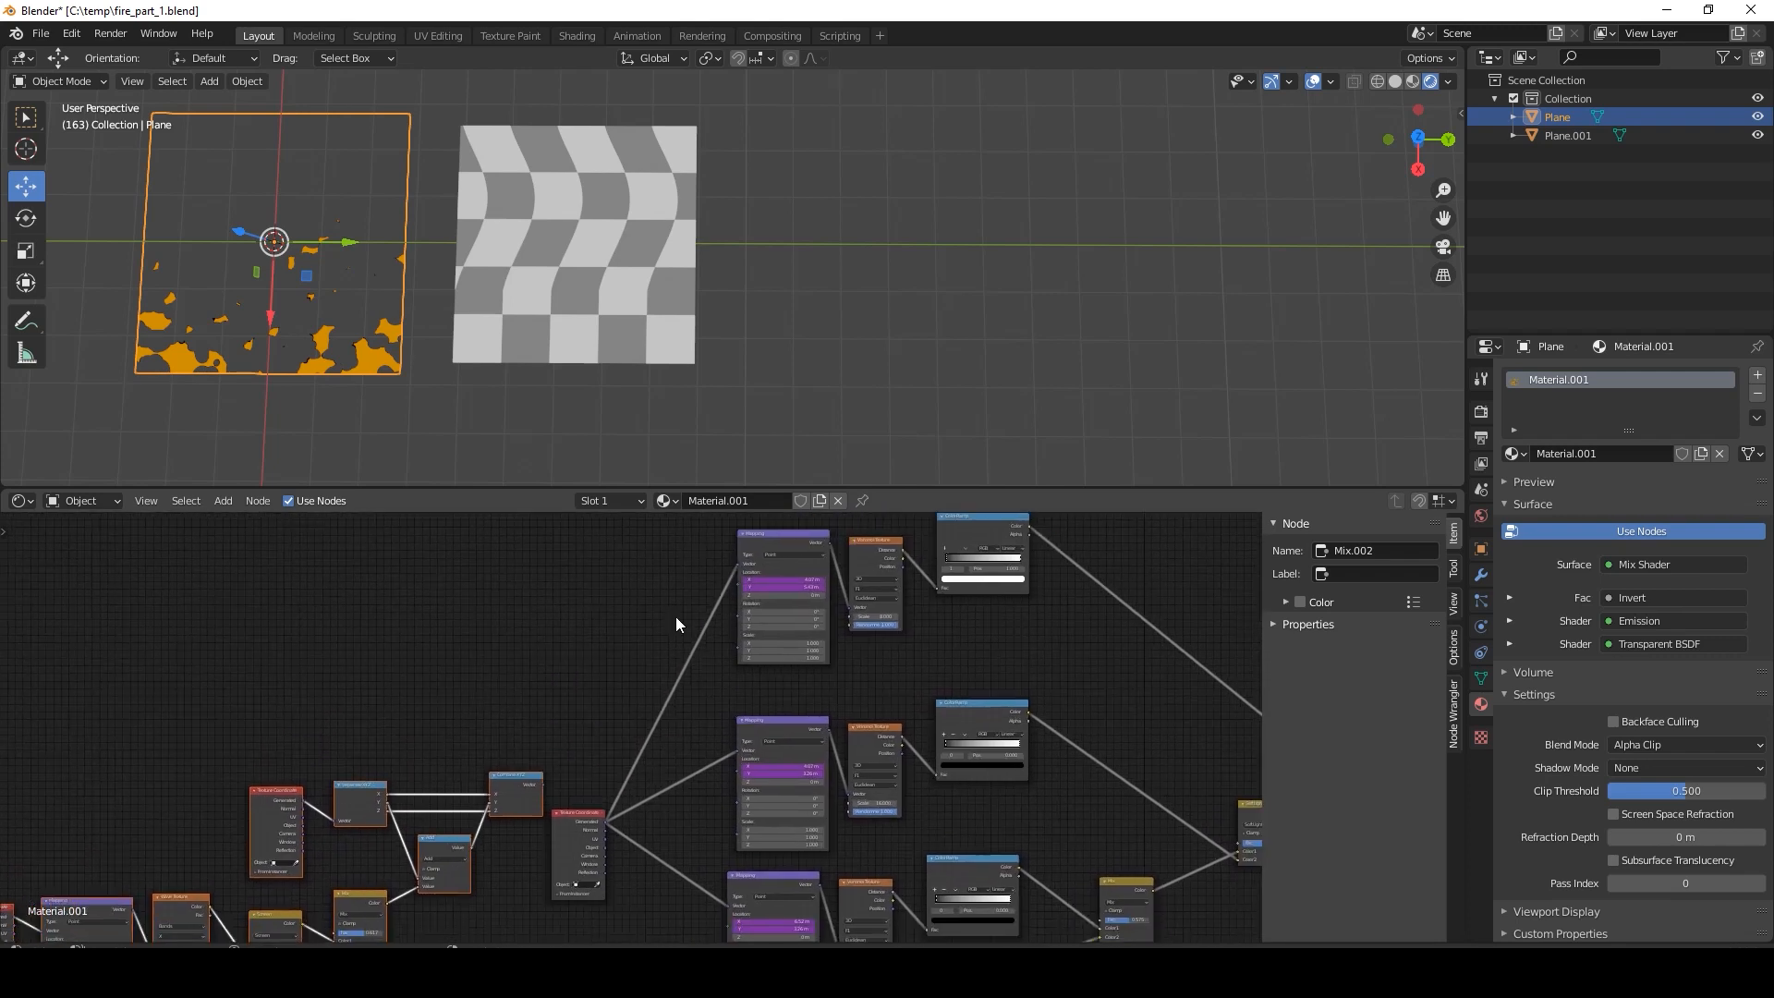
left_click_drag(738, 568, 581, 824)
left_click(584, 828)
key("x")
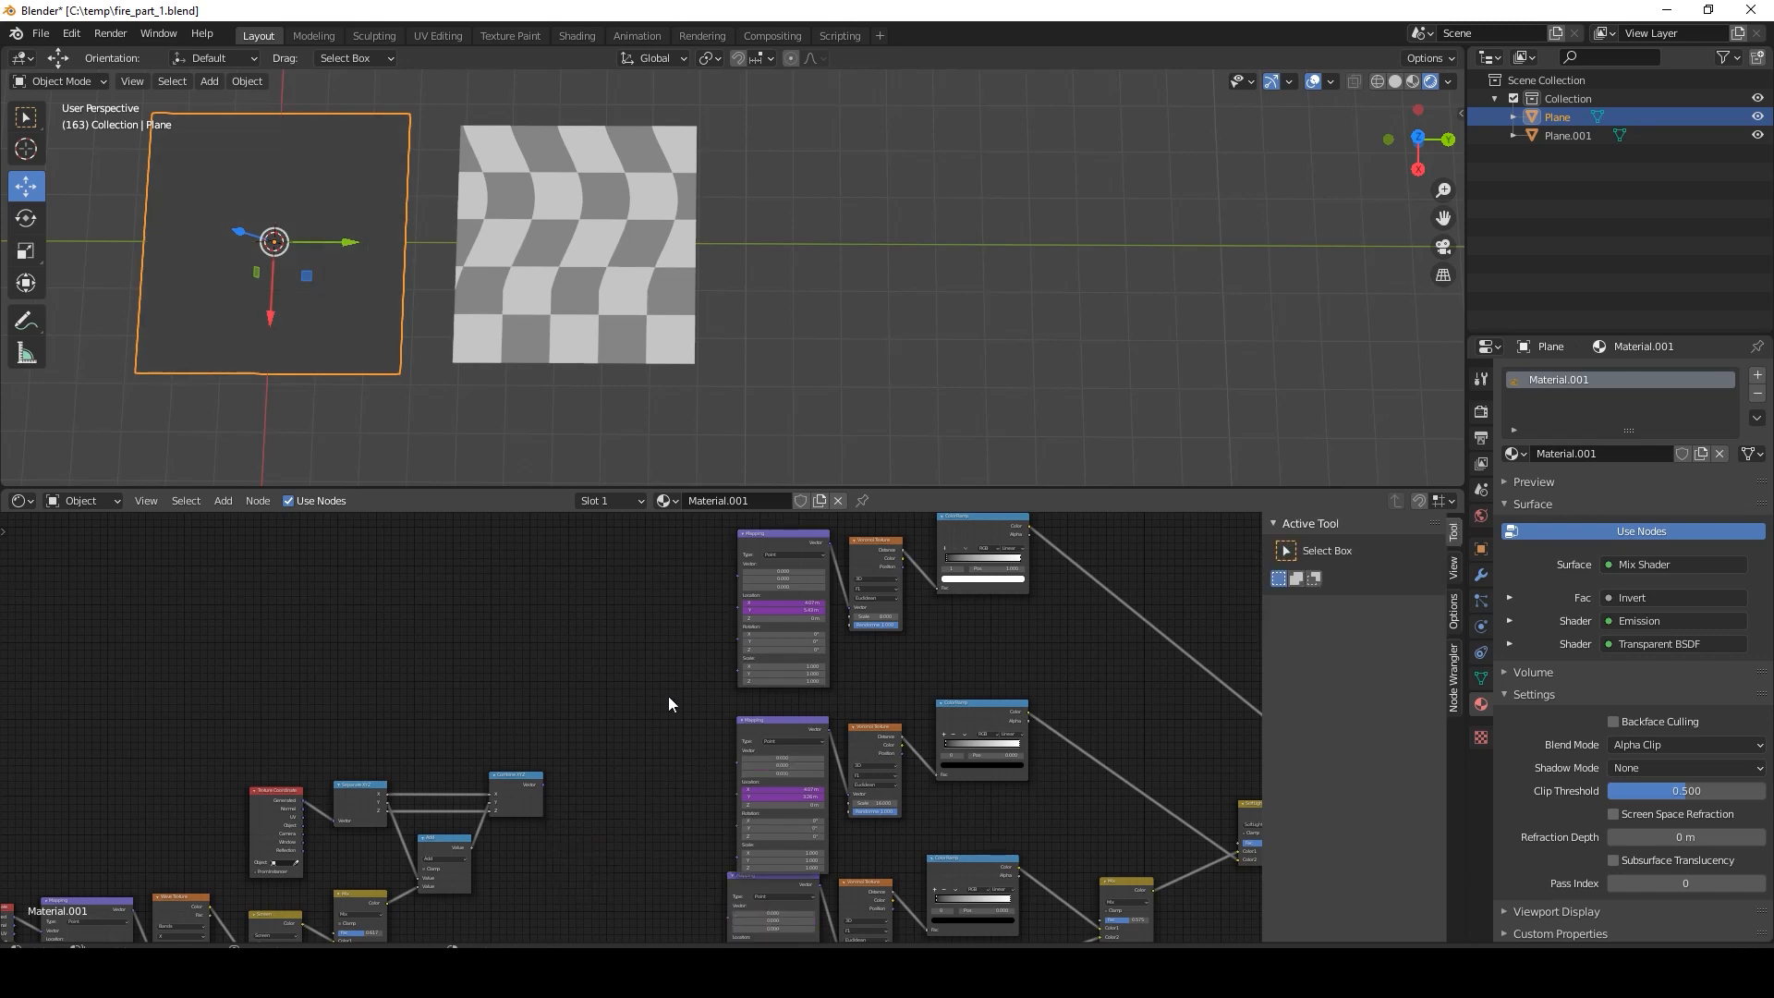
left_click_drag(543, 782, 738, 569)
left_click_drag(751, 727, 730, 916)
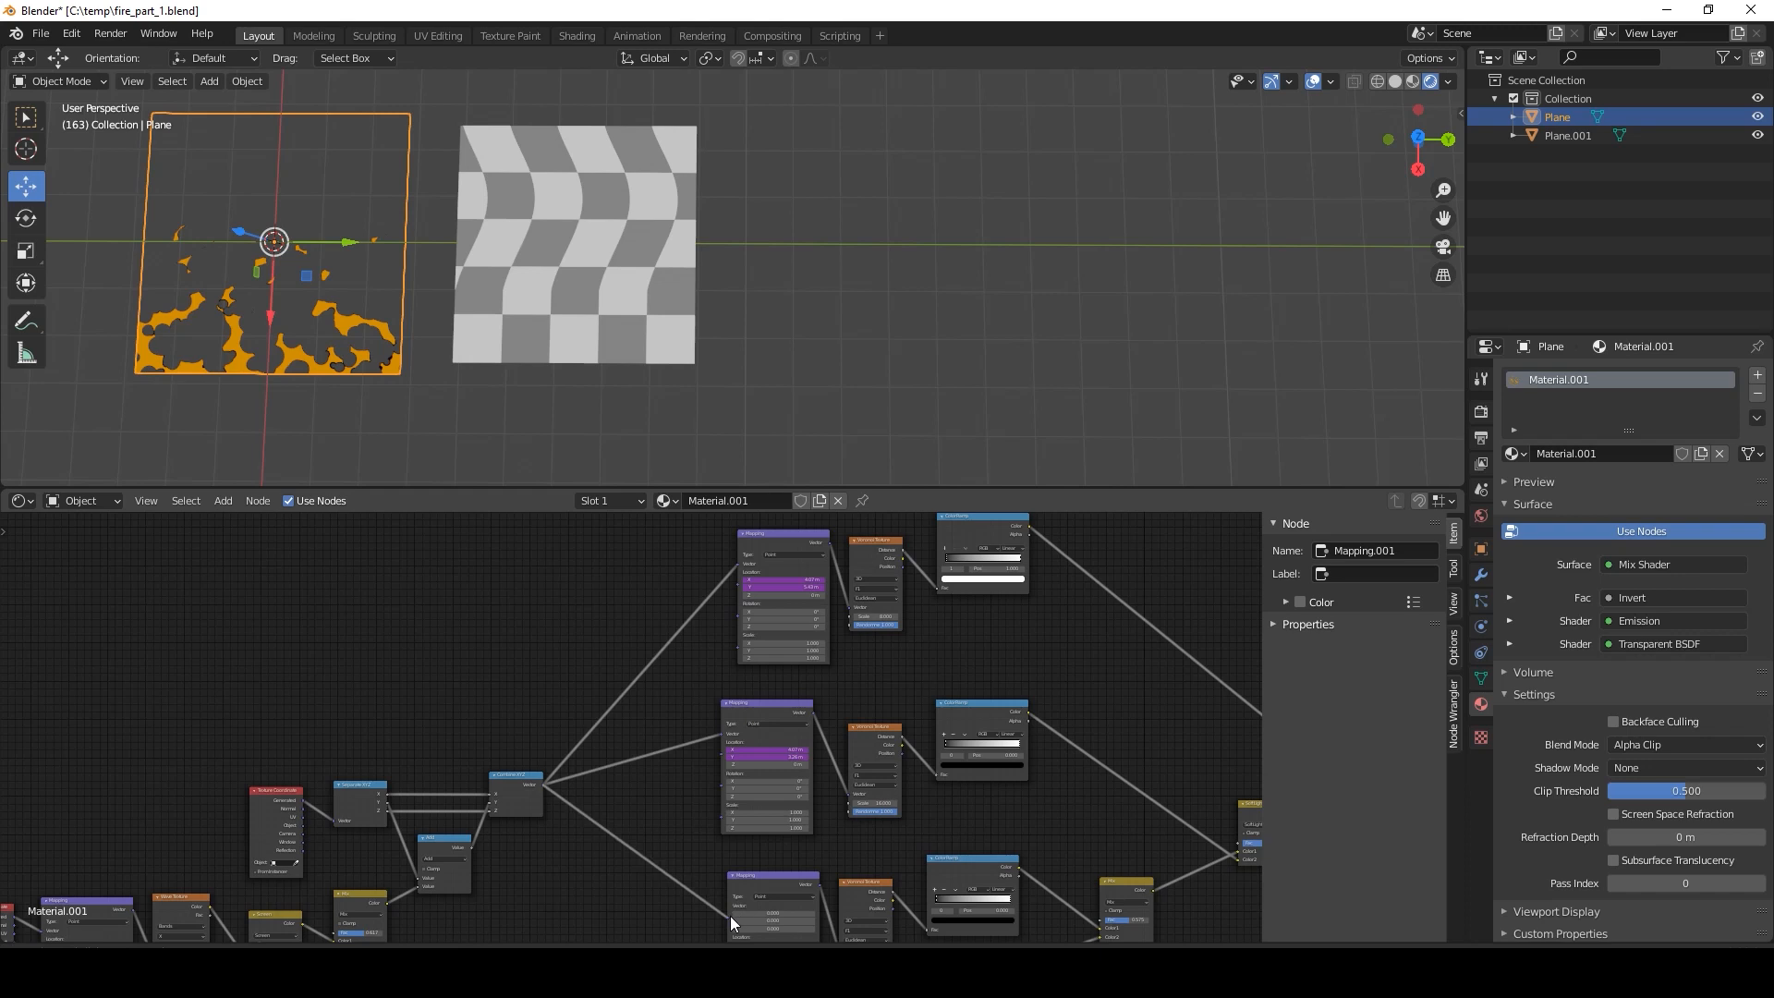
Add a frame driver to Location X of the Wave Texture's Mapping node.
middle_click_drag(462, 719, 591, 903)
scroll(527, 800, "down", 2)
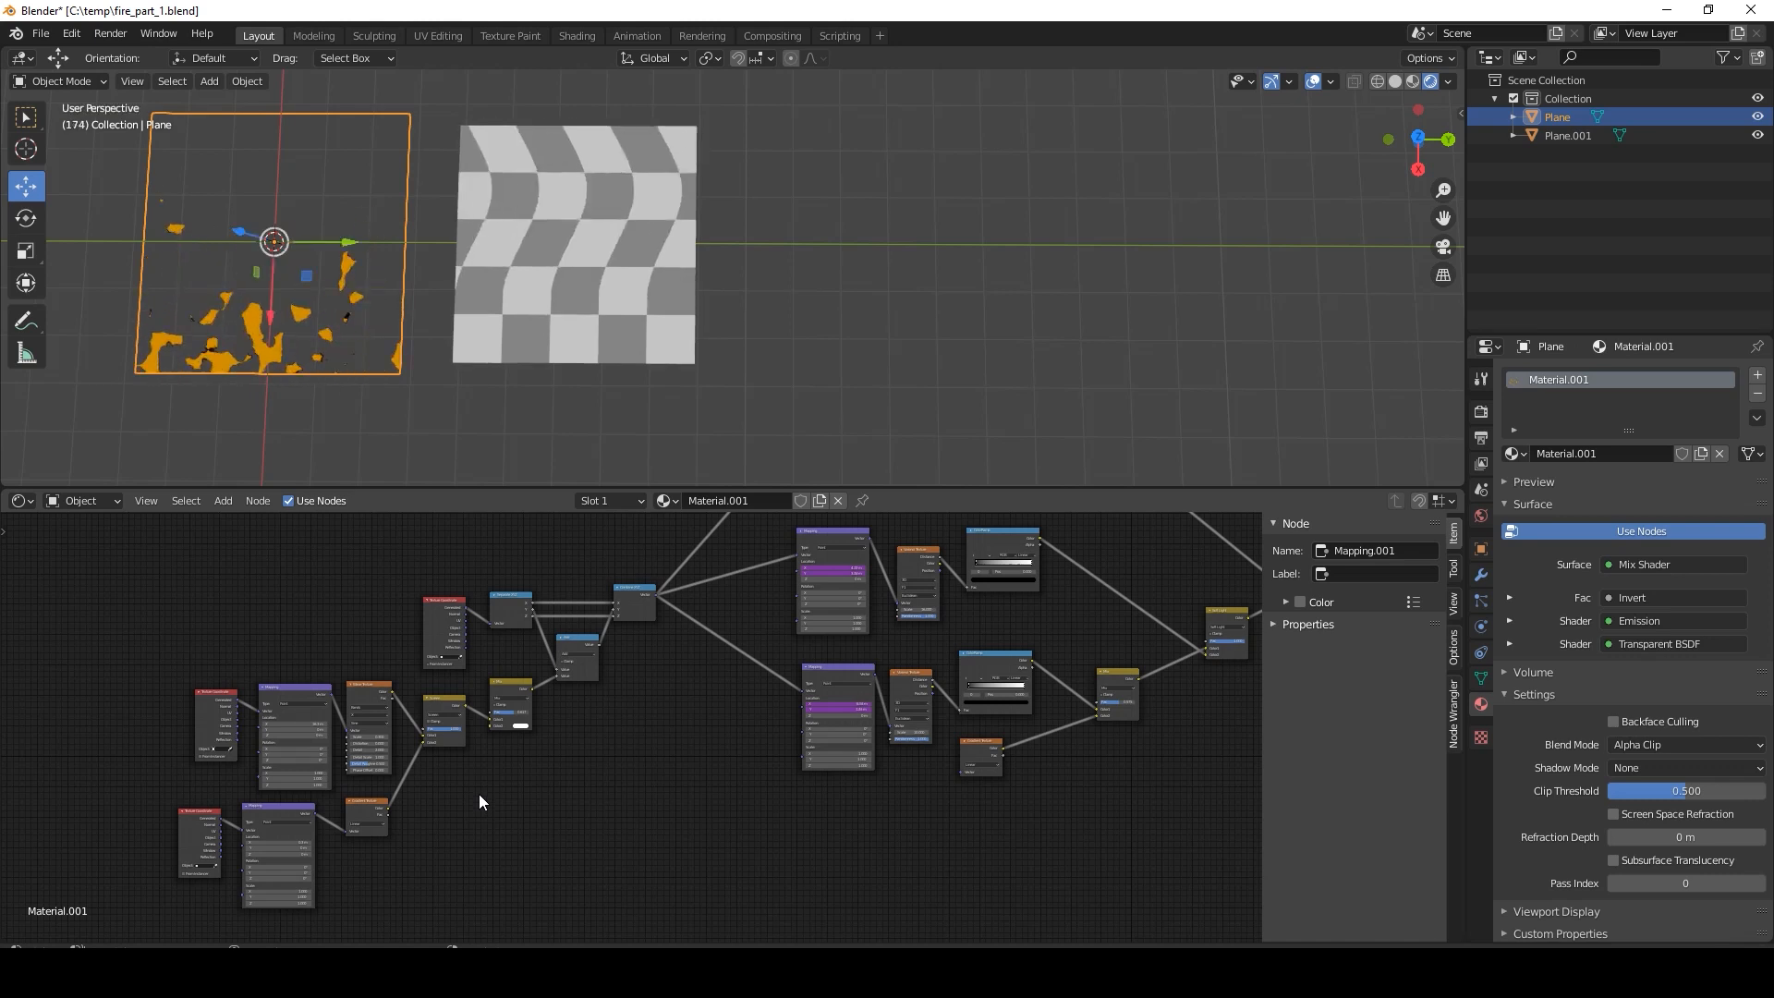
middle_click_drag(569, 796, 587, 801)
middle_click_drag(446, 817, 499, 813)
scroll(505, 850, "up", 4)
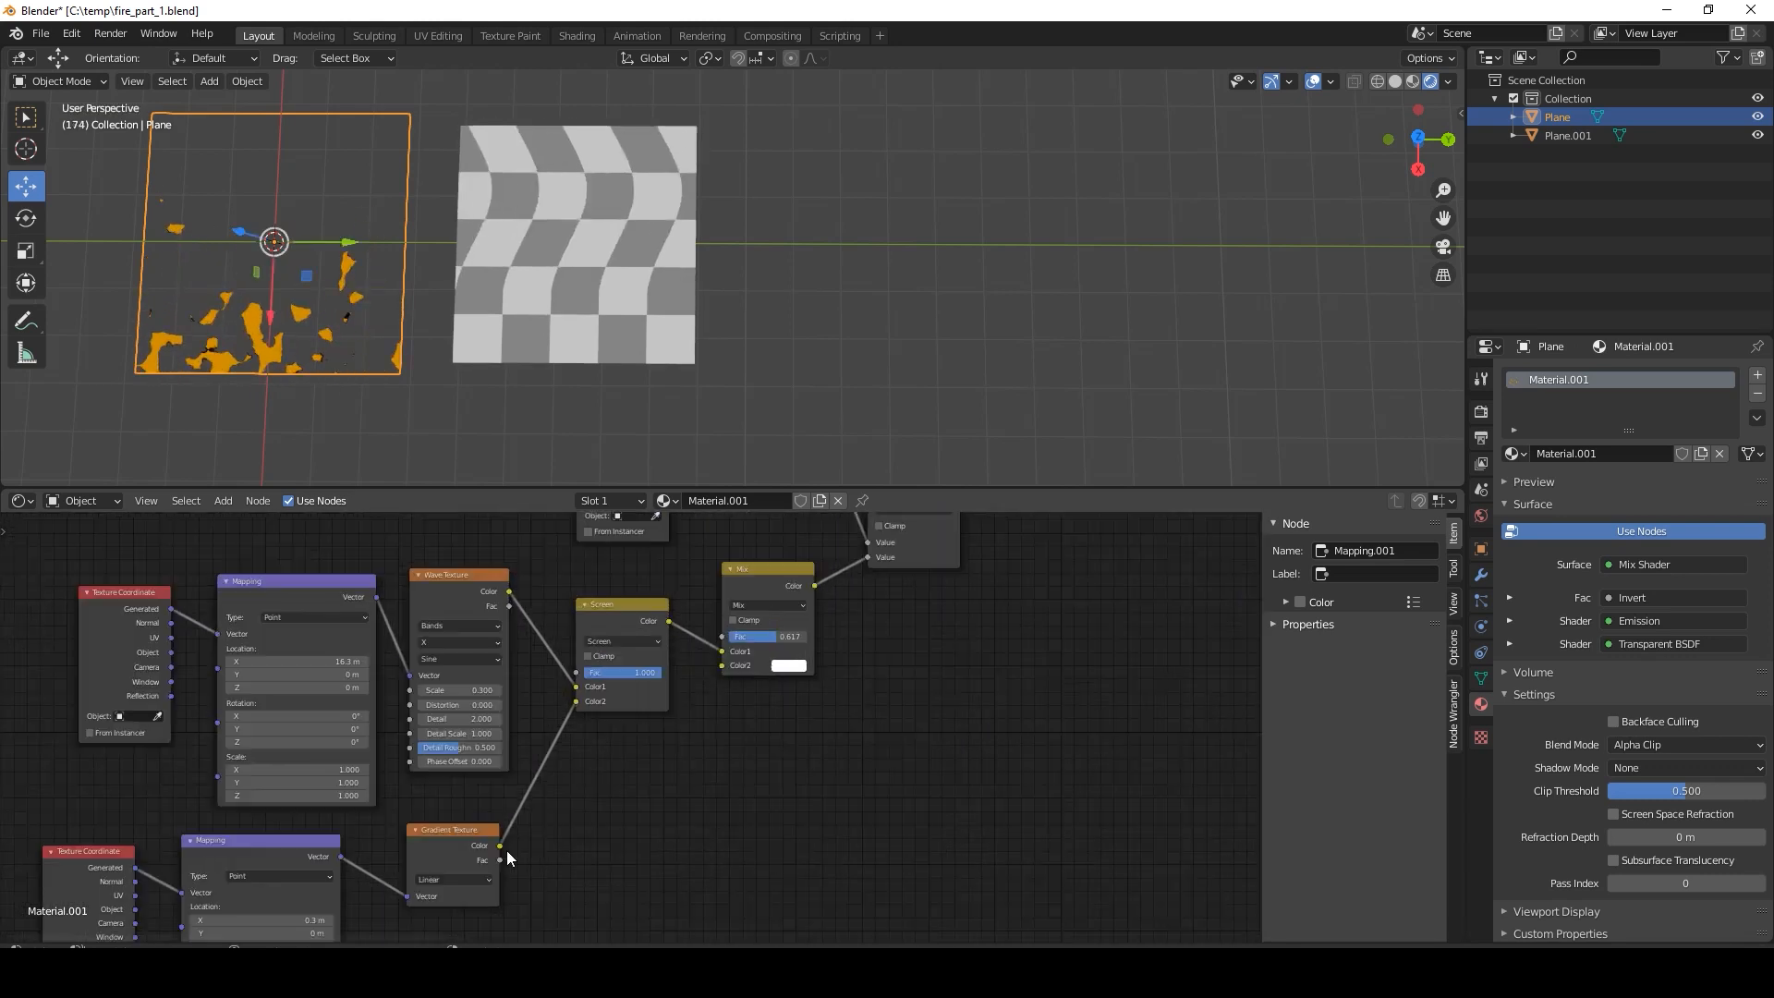
middle_click_drag(337, 745, 670, 754)
scroll(670, 754, "up", 1)
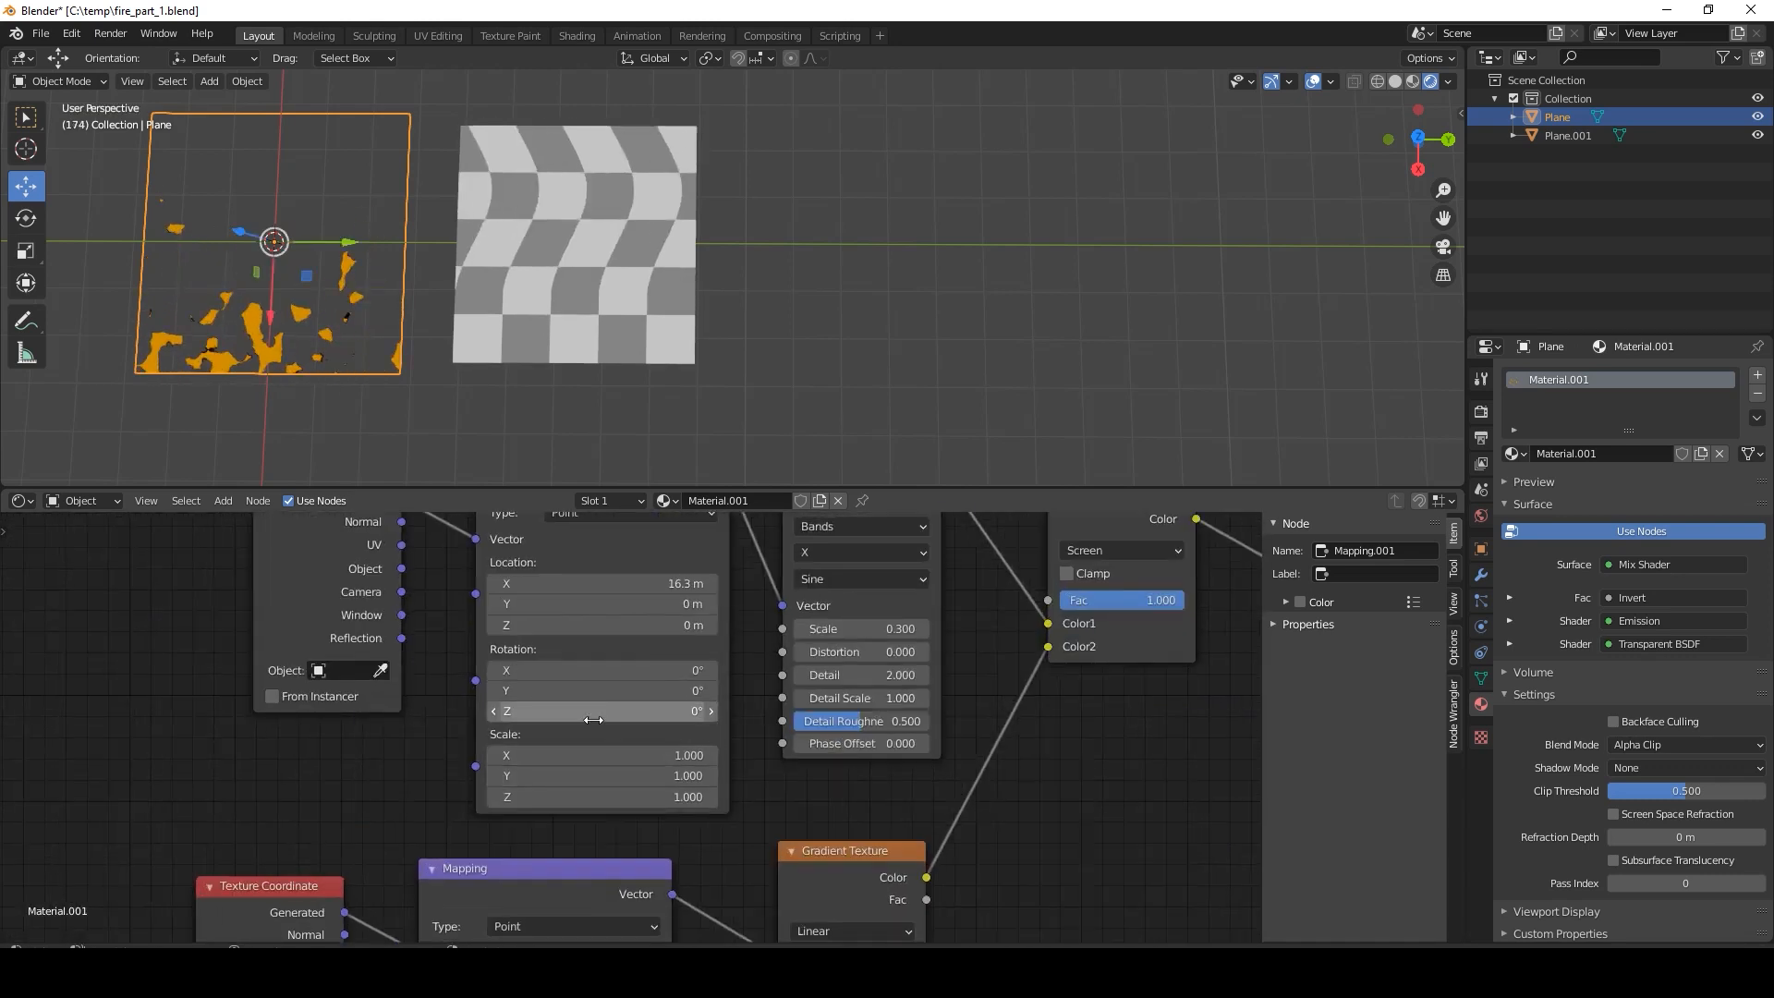
scroll(618, 702, "up", 1)
middle_click_drag(618, 696, 615, 732)
left_click(583, 725)
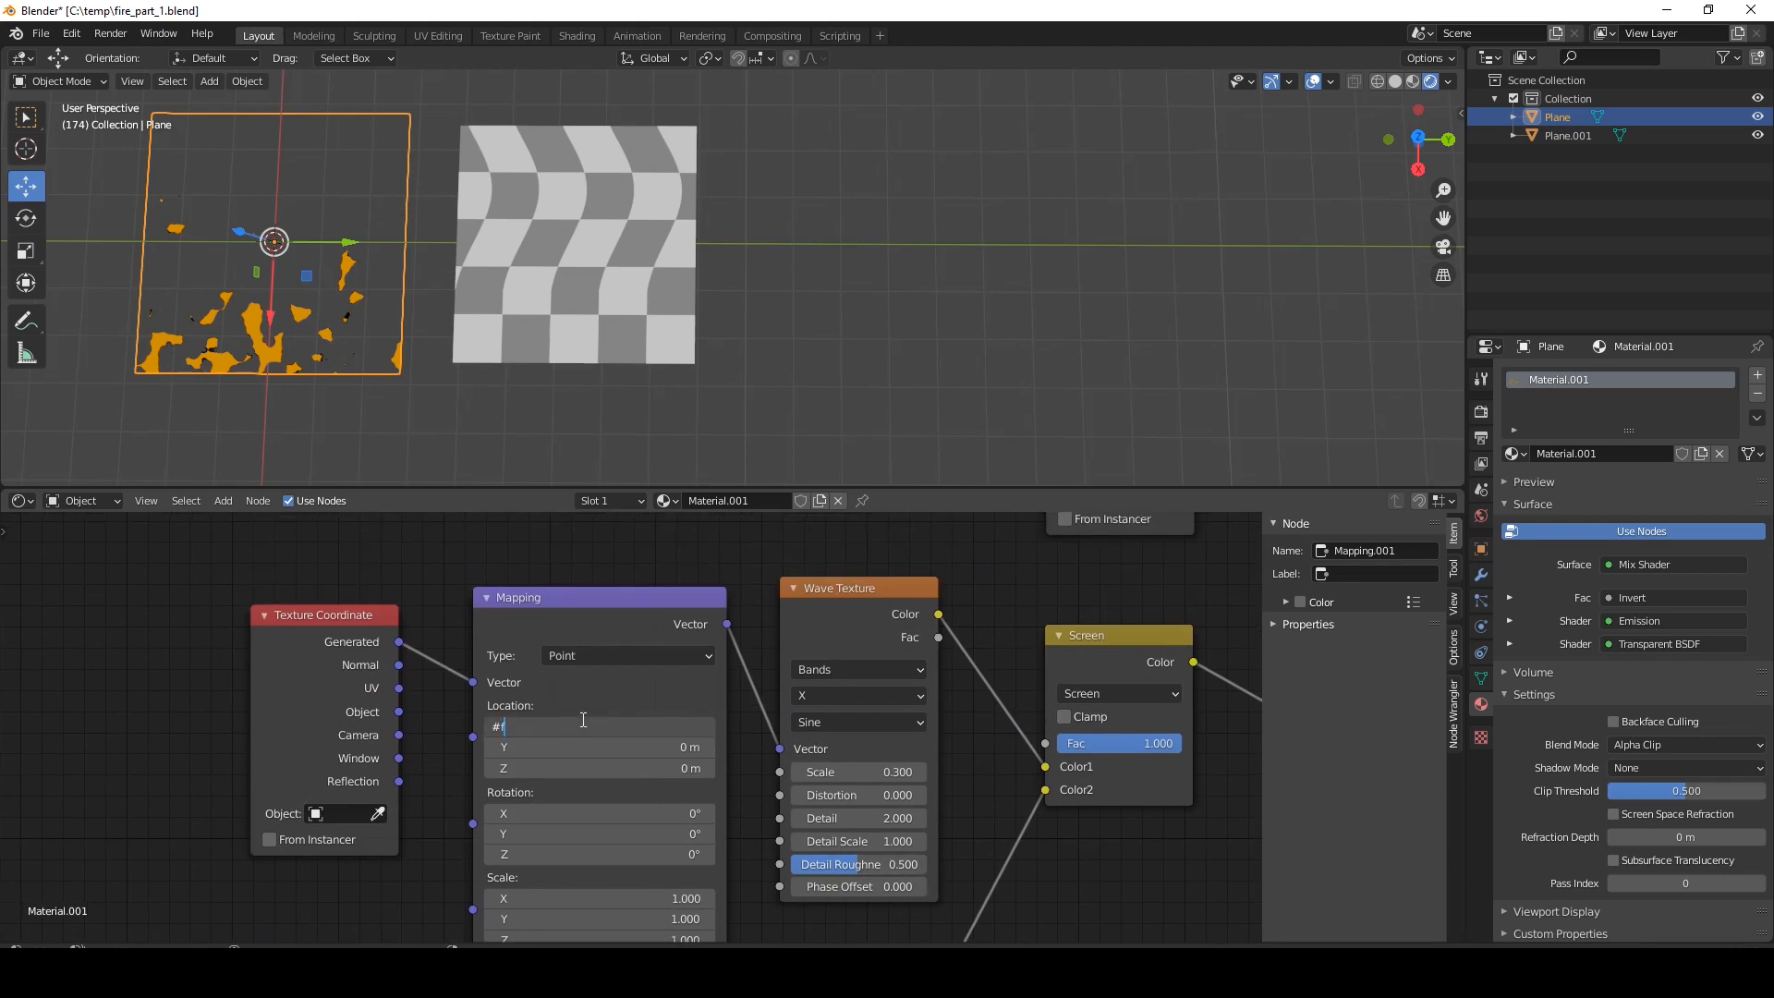
key("Return")
Enter a new Fac for the Mix node after the Screen node and set the Gradient Texture Mapping node's Location X to 0 m.
scroll(852, 652, "down", 4)
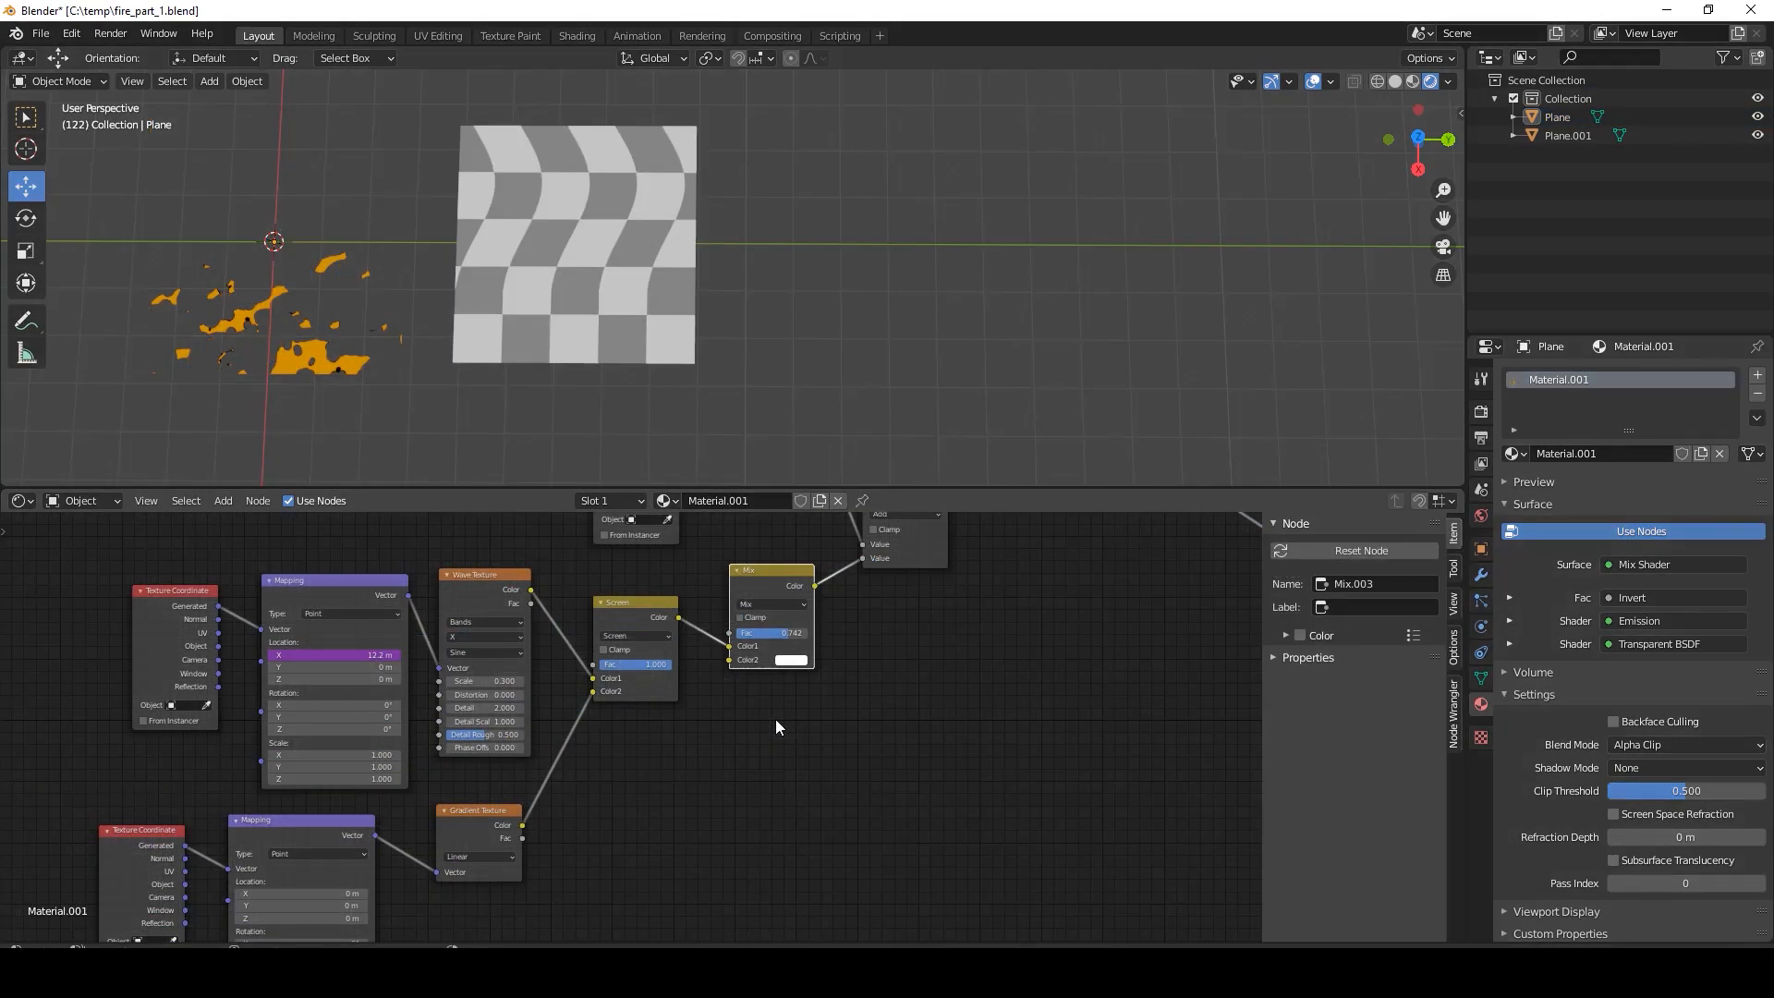
middle_click_drag(792, 685, 698, 738)
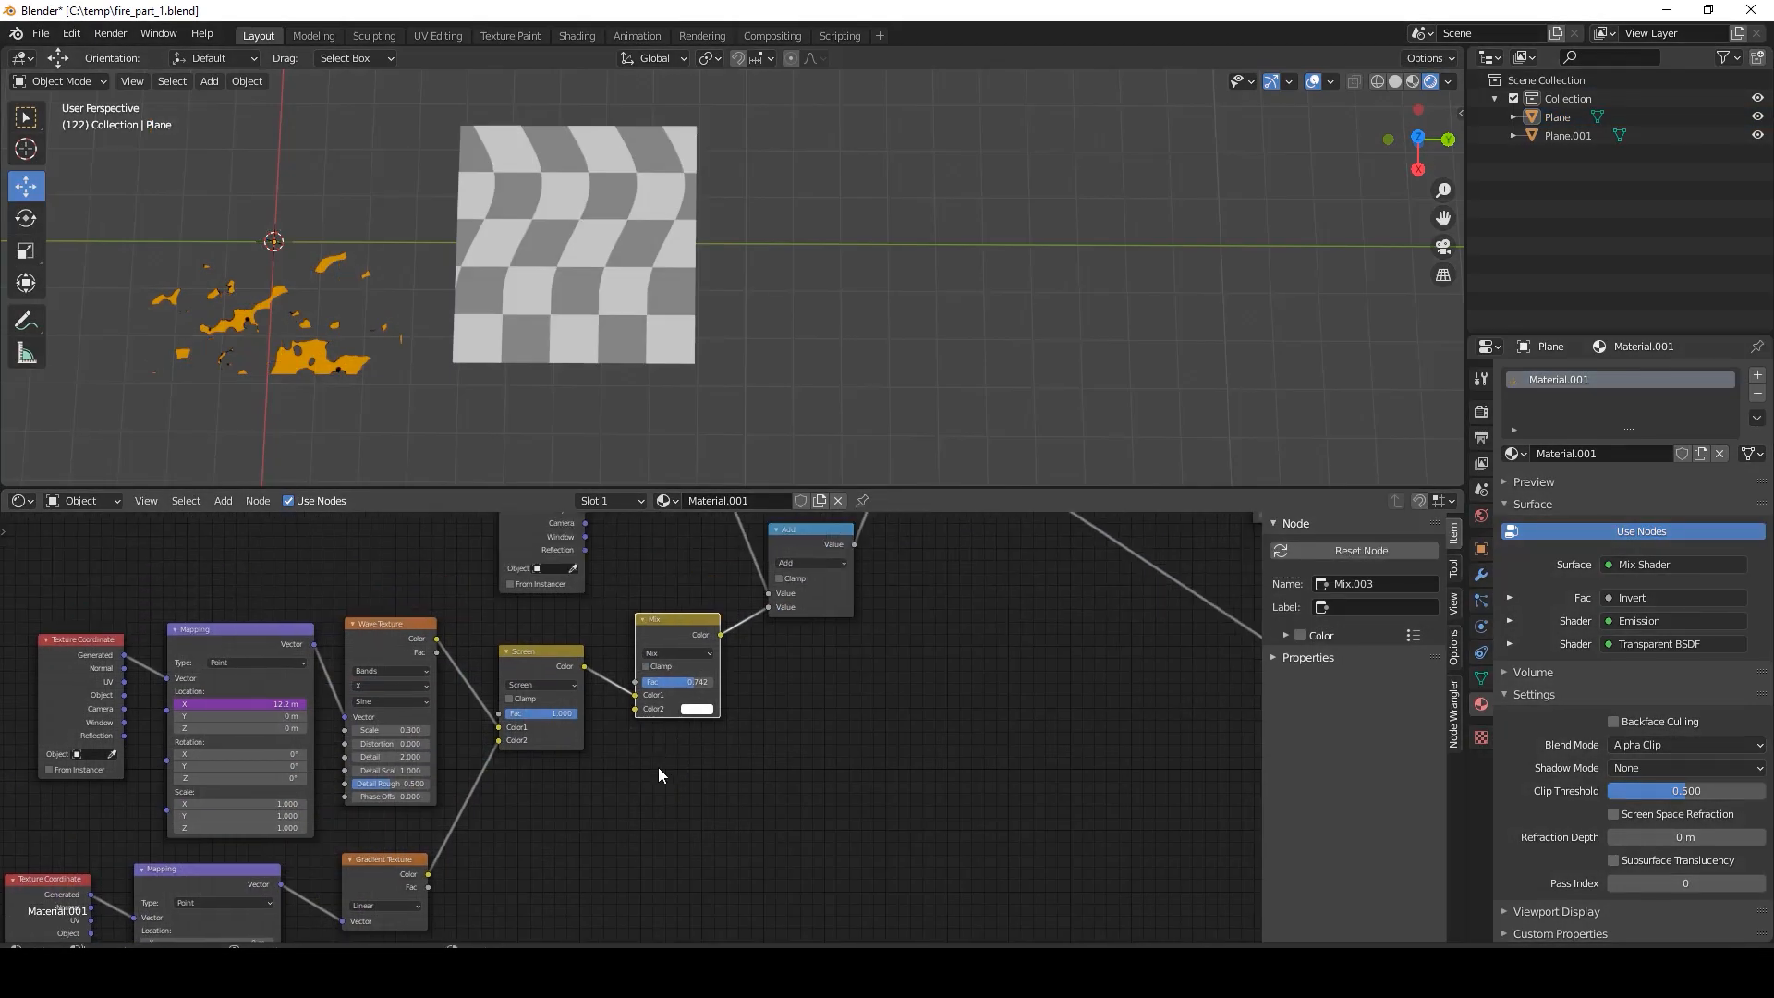
scroll(650, 759, "up", 6)
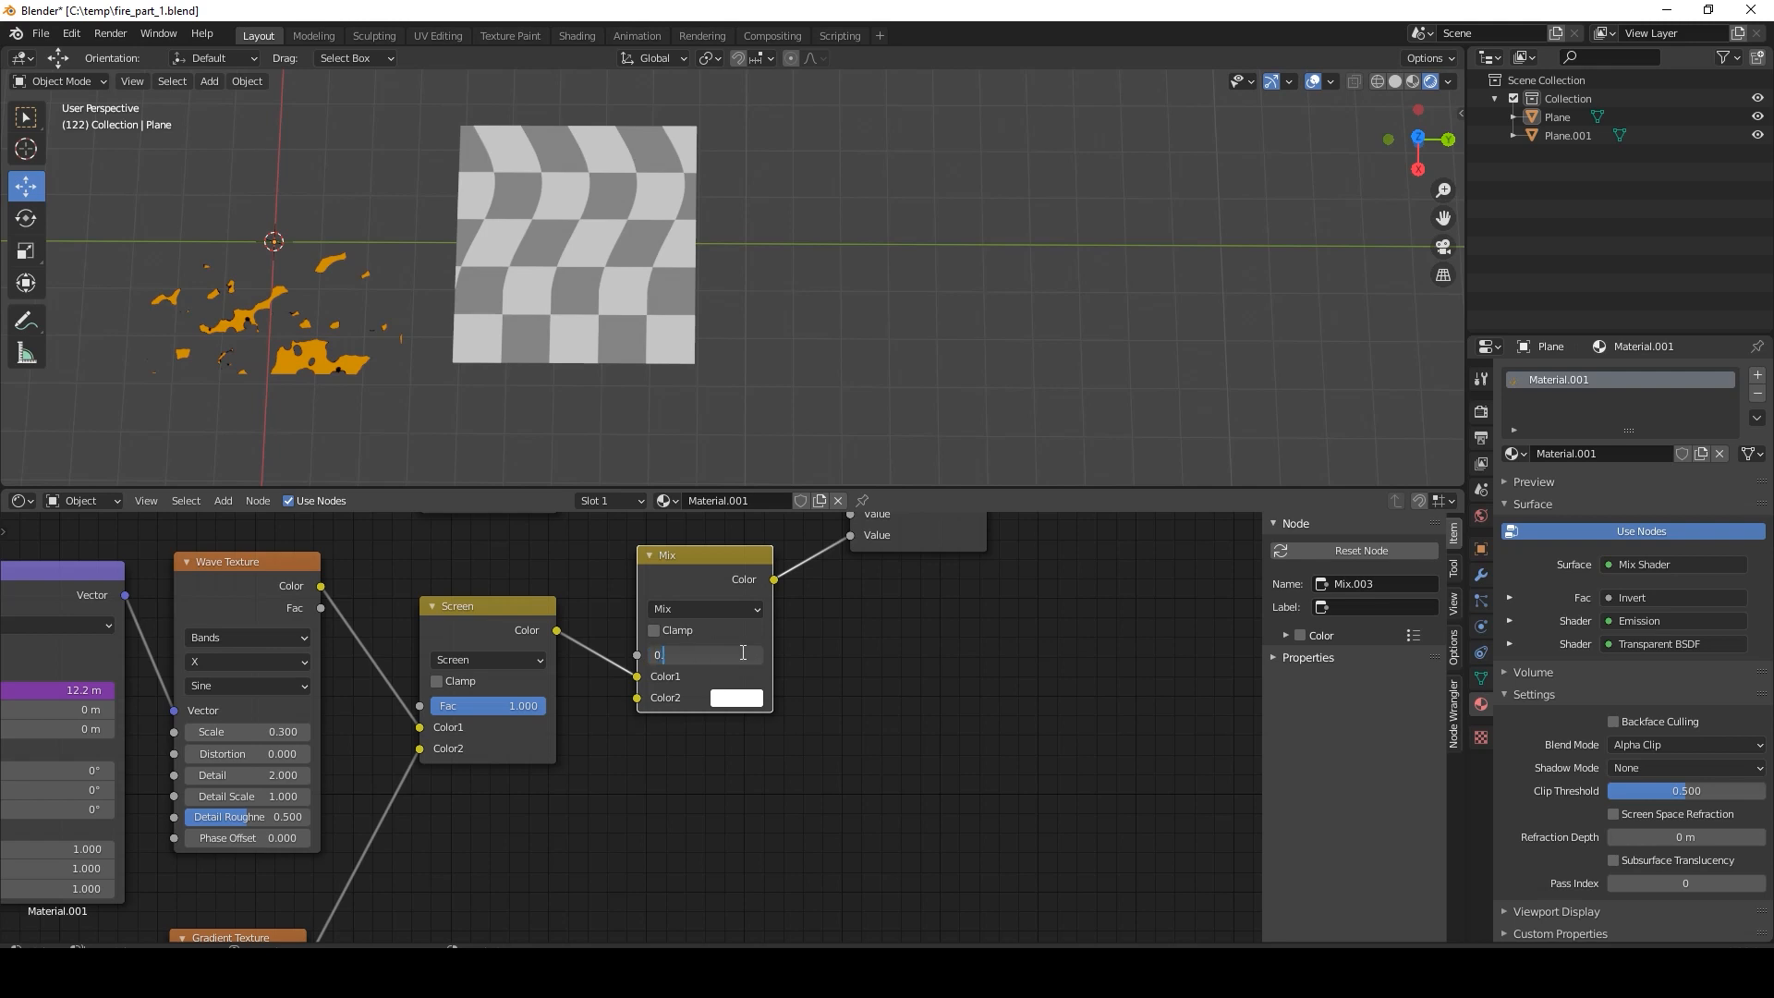
middle_click_drag(517, 739, 642, 656)
middle_click_drag(463, 740, 641, 623)
middle_click_drag(378, 779, 524, 686)
scroll(502, 736, "down", 1)
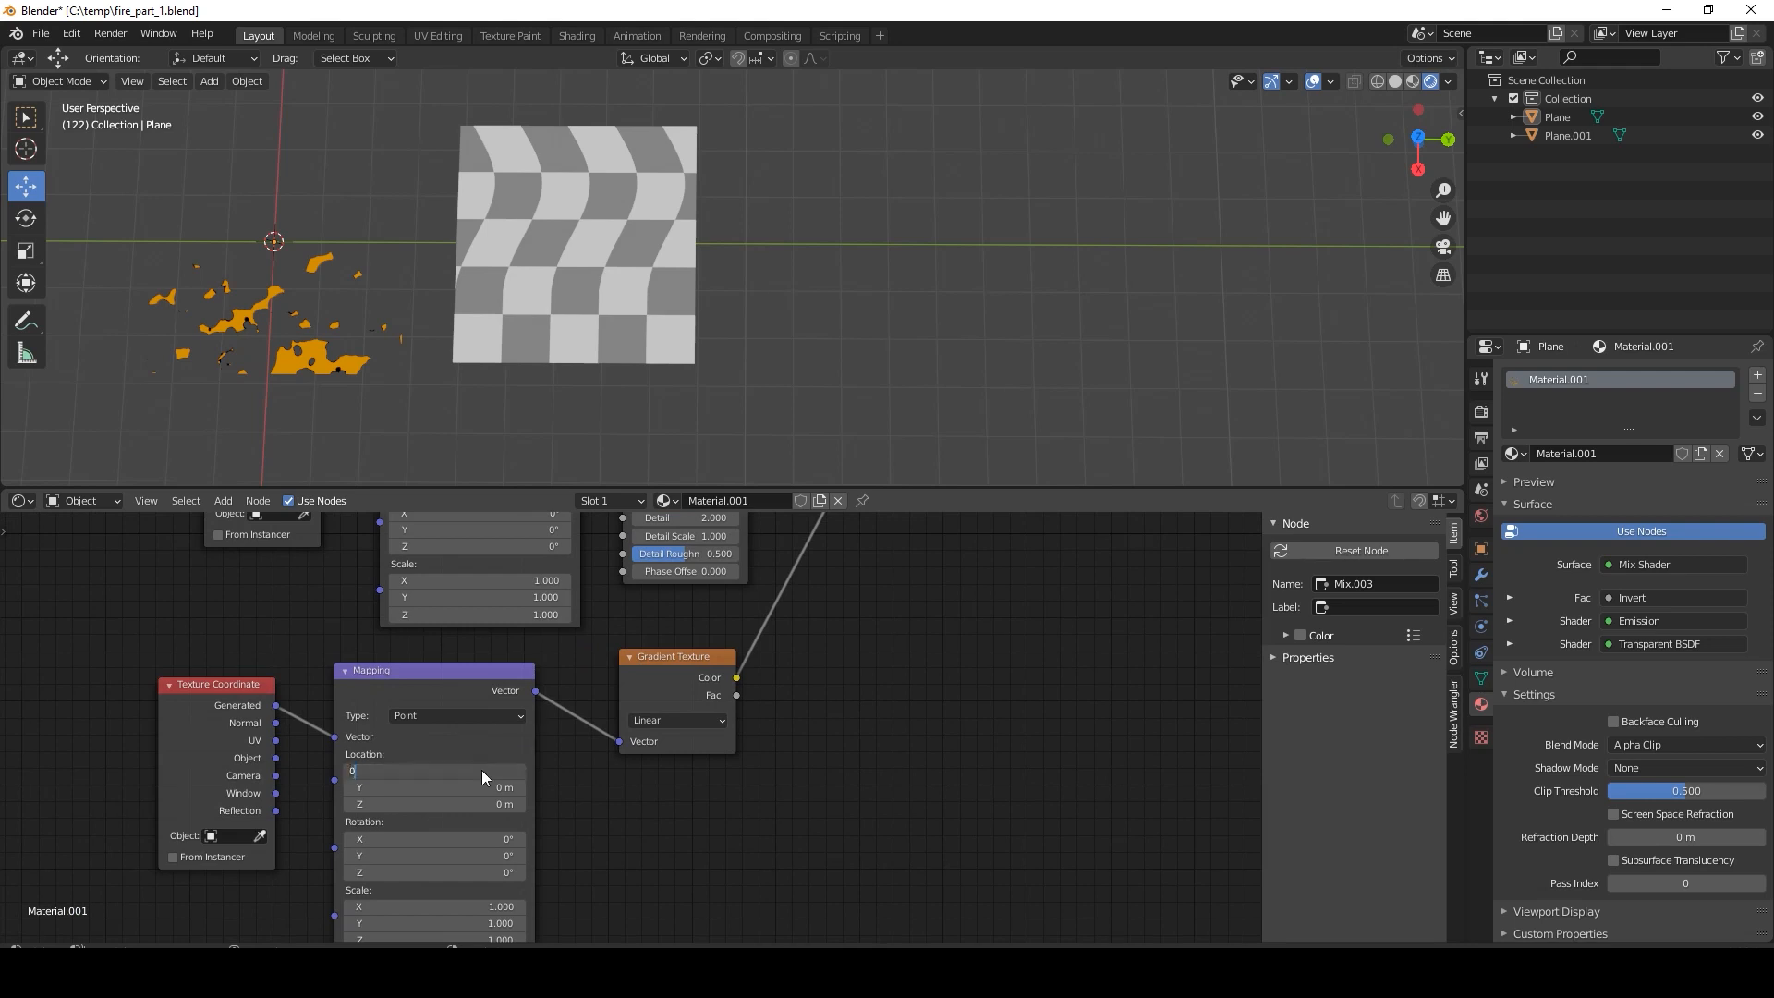
Delete the checker test plane and select the fire plane.
left_click(331, 340)
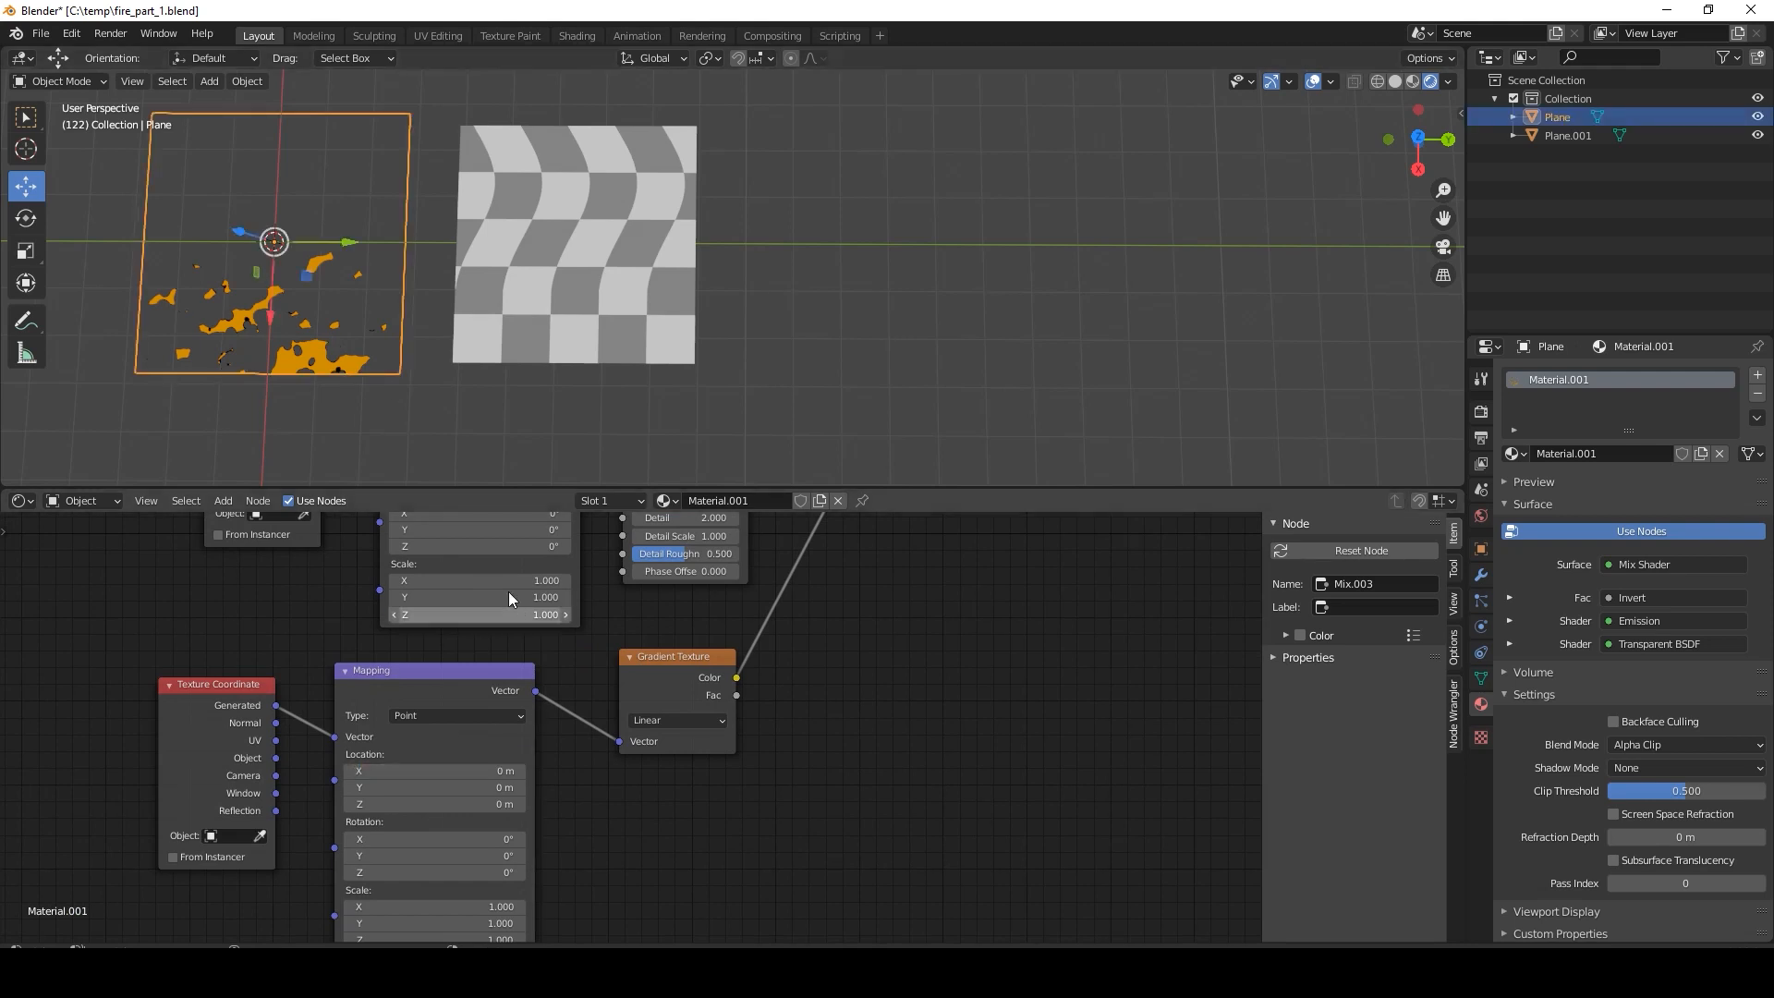
scroll(518, 353, "down", 5)
scroll(554, 344, "up", 4)
middle_click_drag(506, 340, 675, 340, "shift")
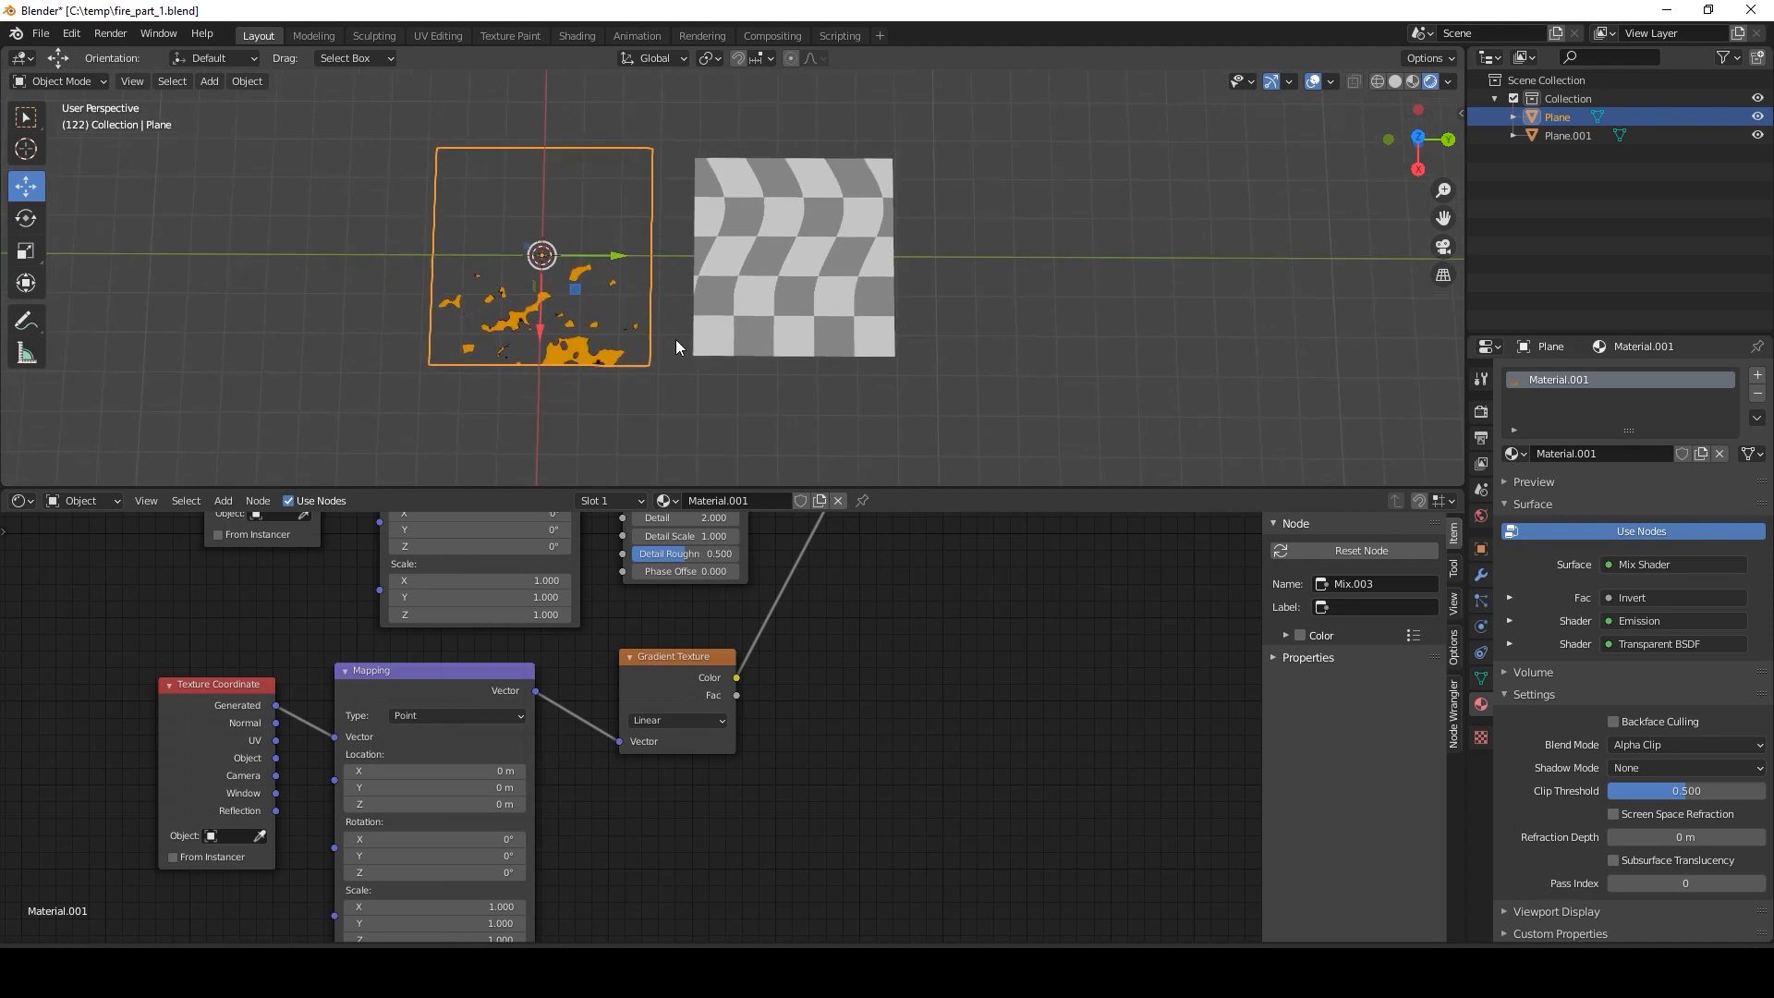
left_click(736, 270)
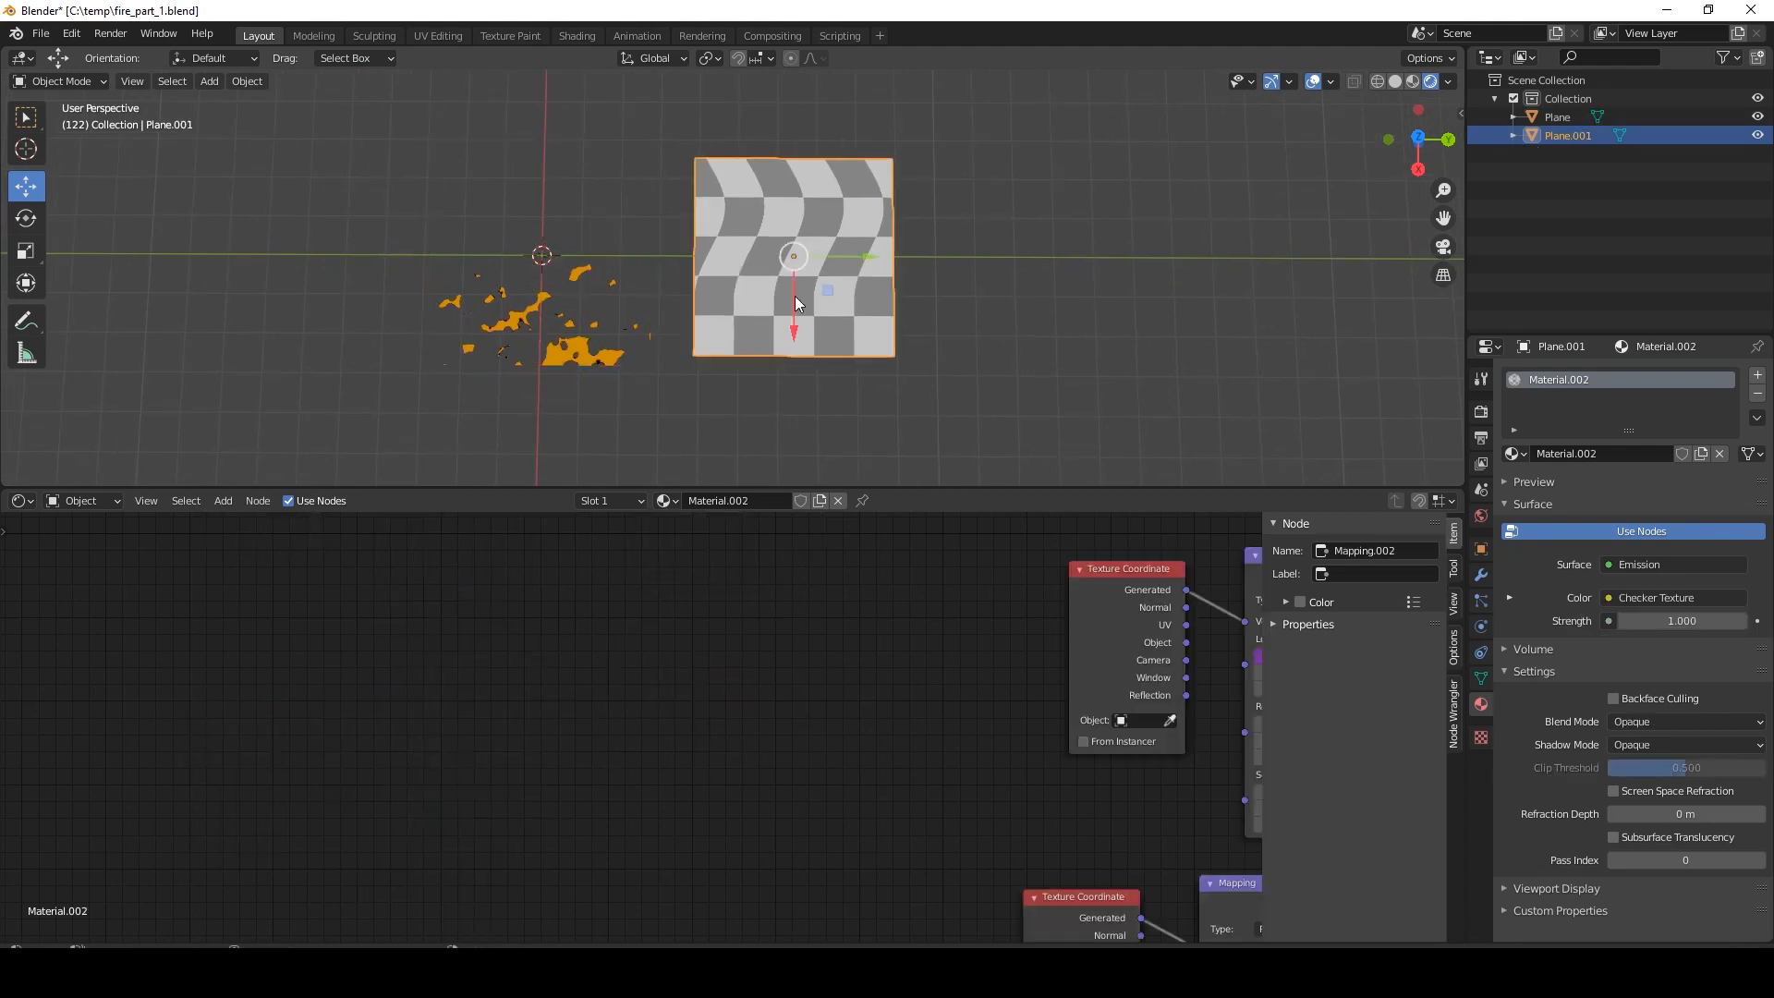
key("Delete")
left_click(610, 346)
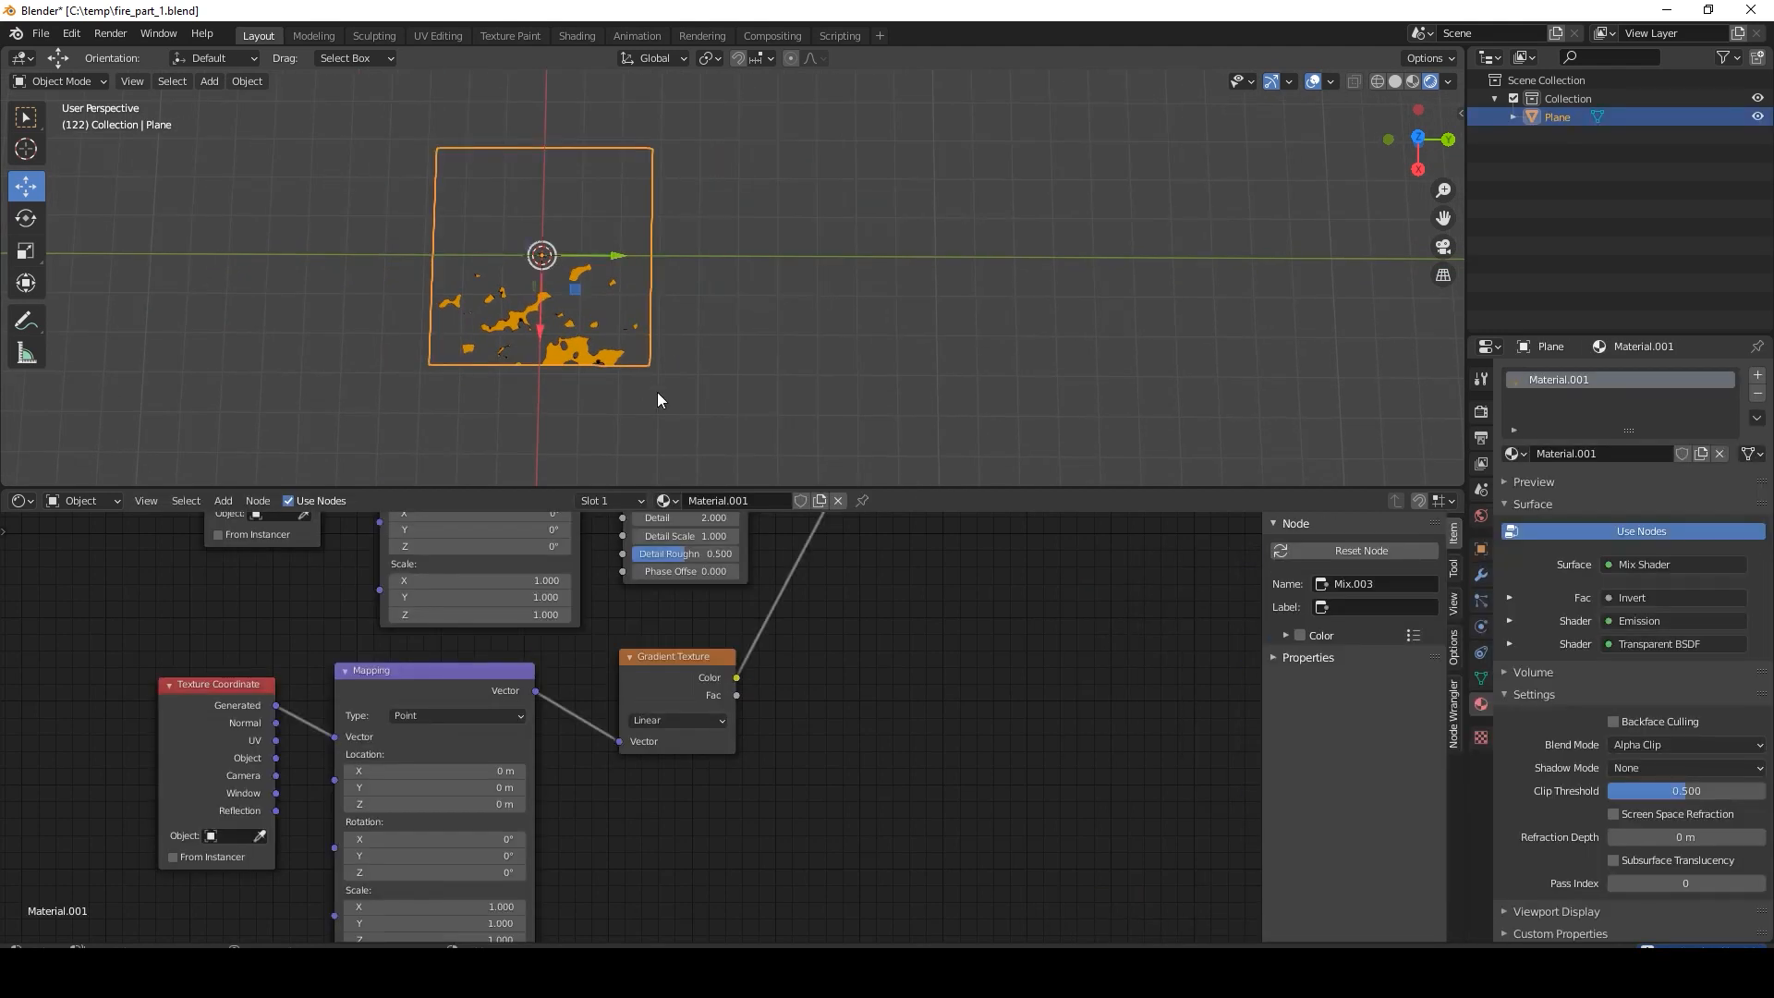
Play the animation and lower the Fac of the Multiply node feeding the two final color ramps.
key("space")
scroll(1092, 641, "down", 3)
middle_click_drag(1152, 648, 628, 854)
middle_click_drag(776, 828, 340, 781)
scroll(1059, 711, "up", 4)
middle_click_drag(1058, 711, 577, 852)
middle_click_drag(1083, 752, 878, 839)
scroll(836, 753, "up", 5)
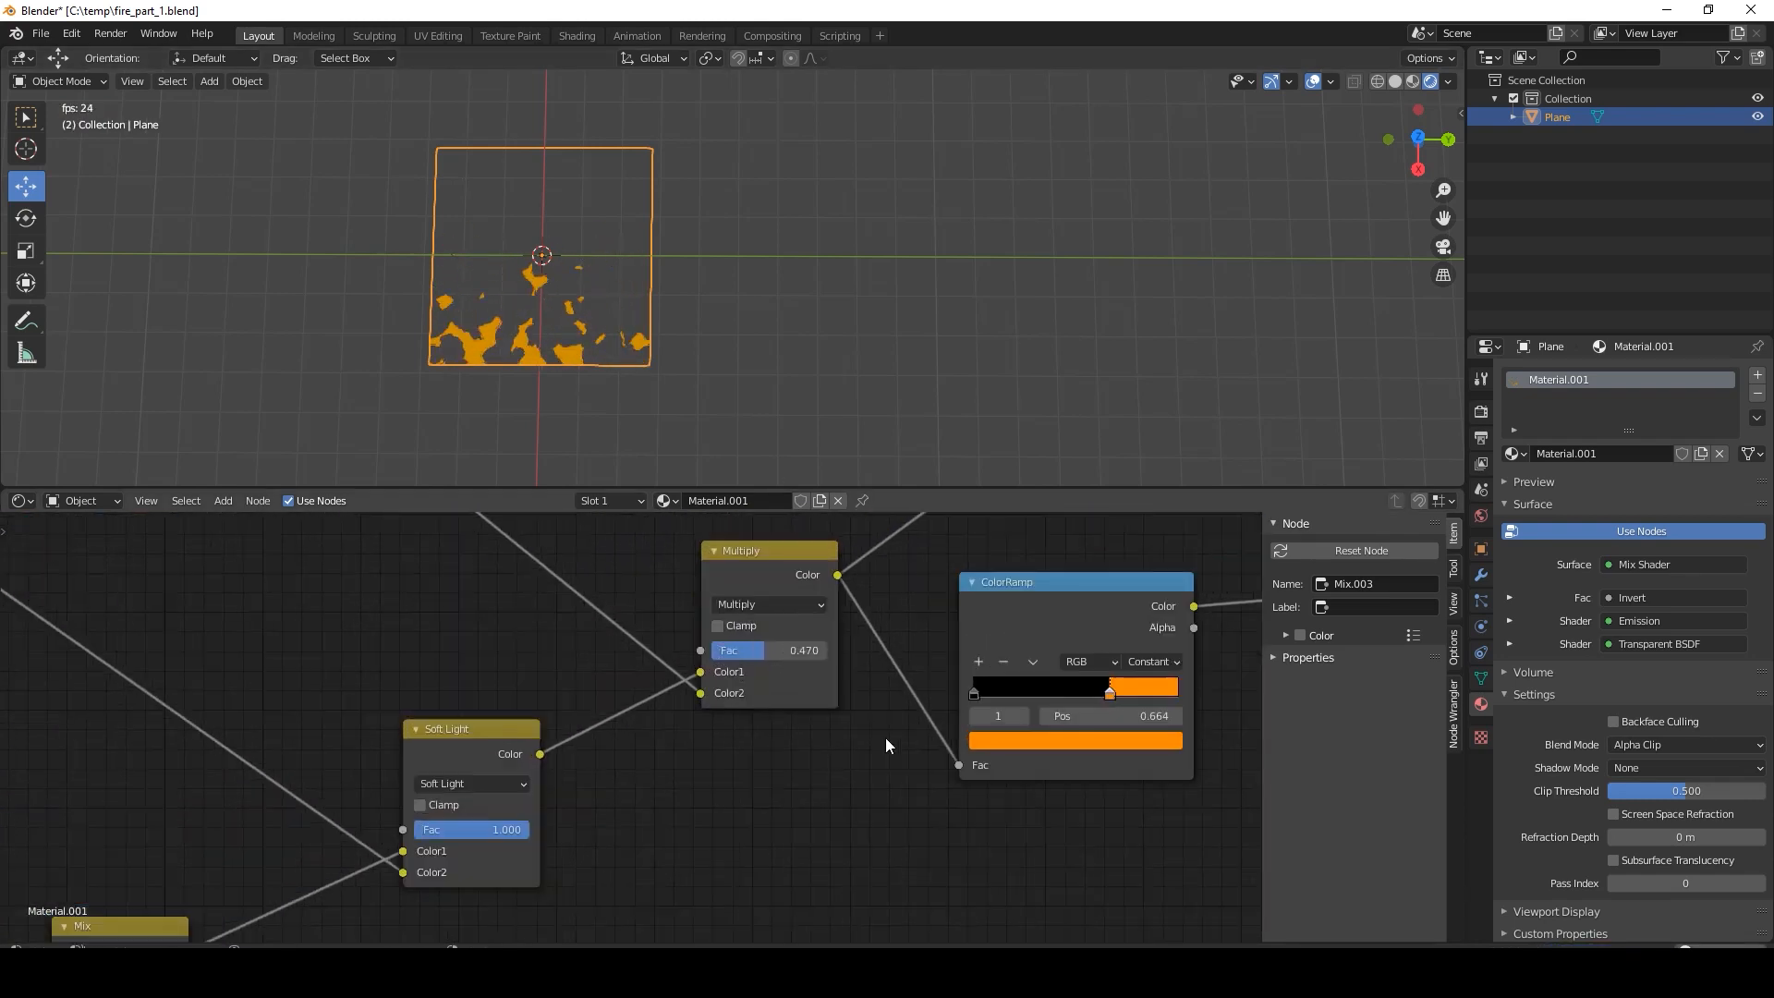
scroll(835, 751, "down", 4)
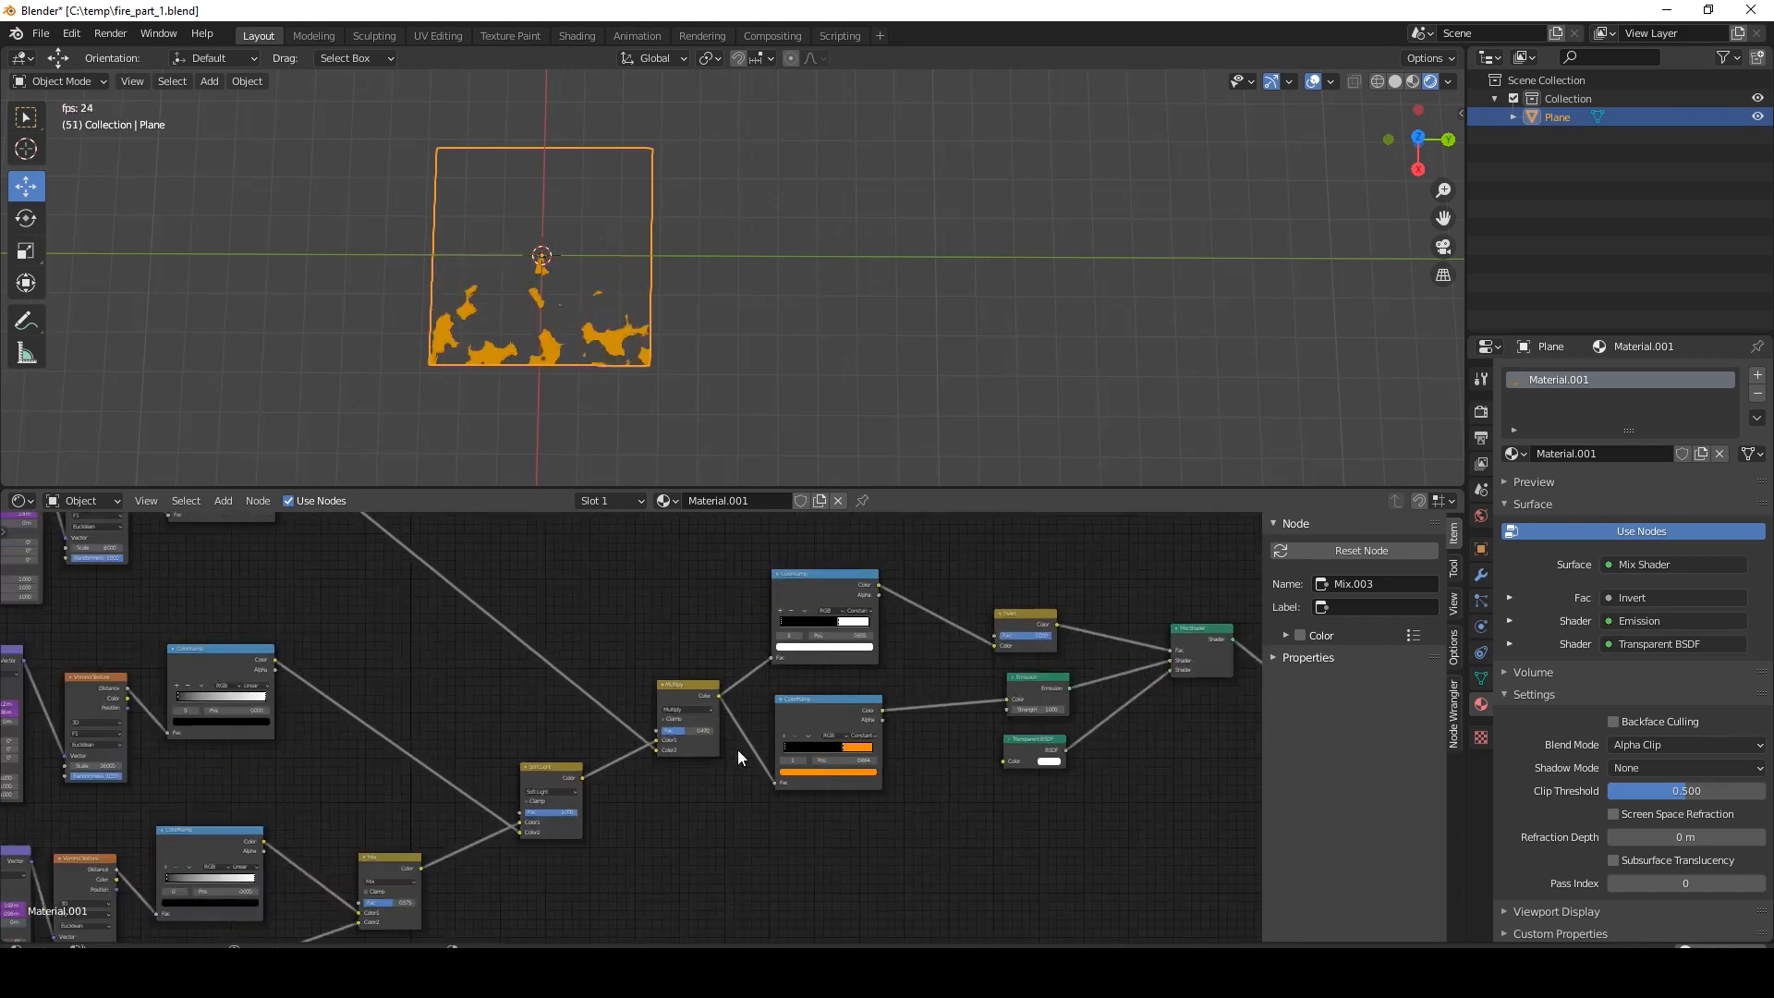
middle_click_drag(737, 750, 765, 787)
left_click_drag(715, 768, 691, 769)
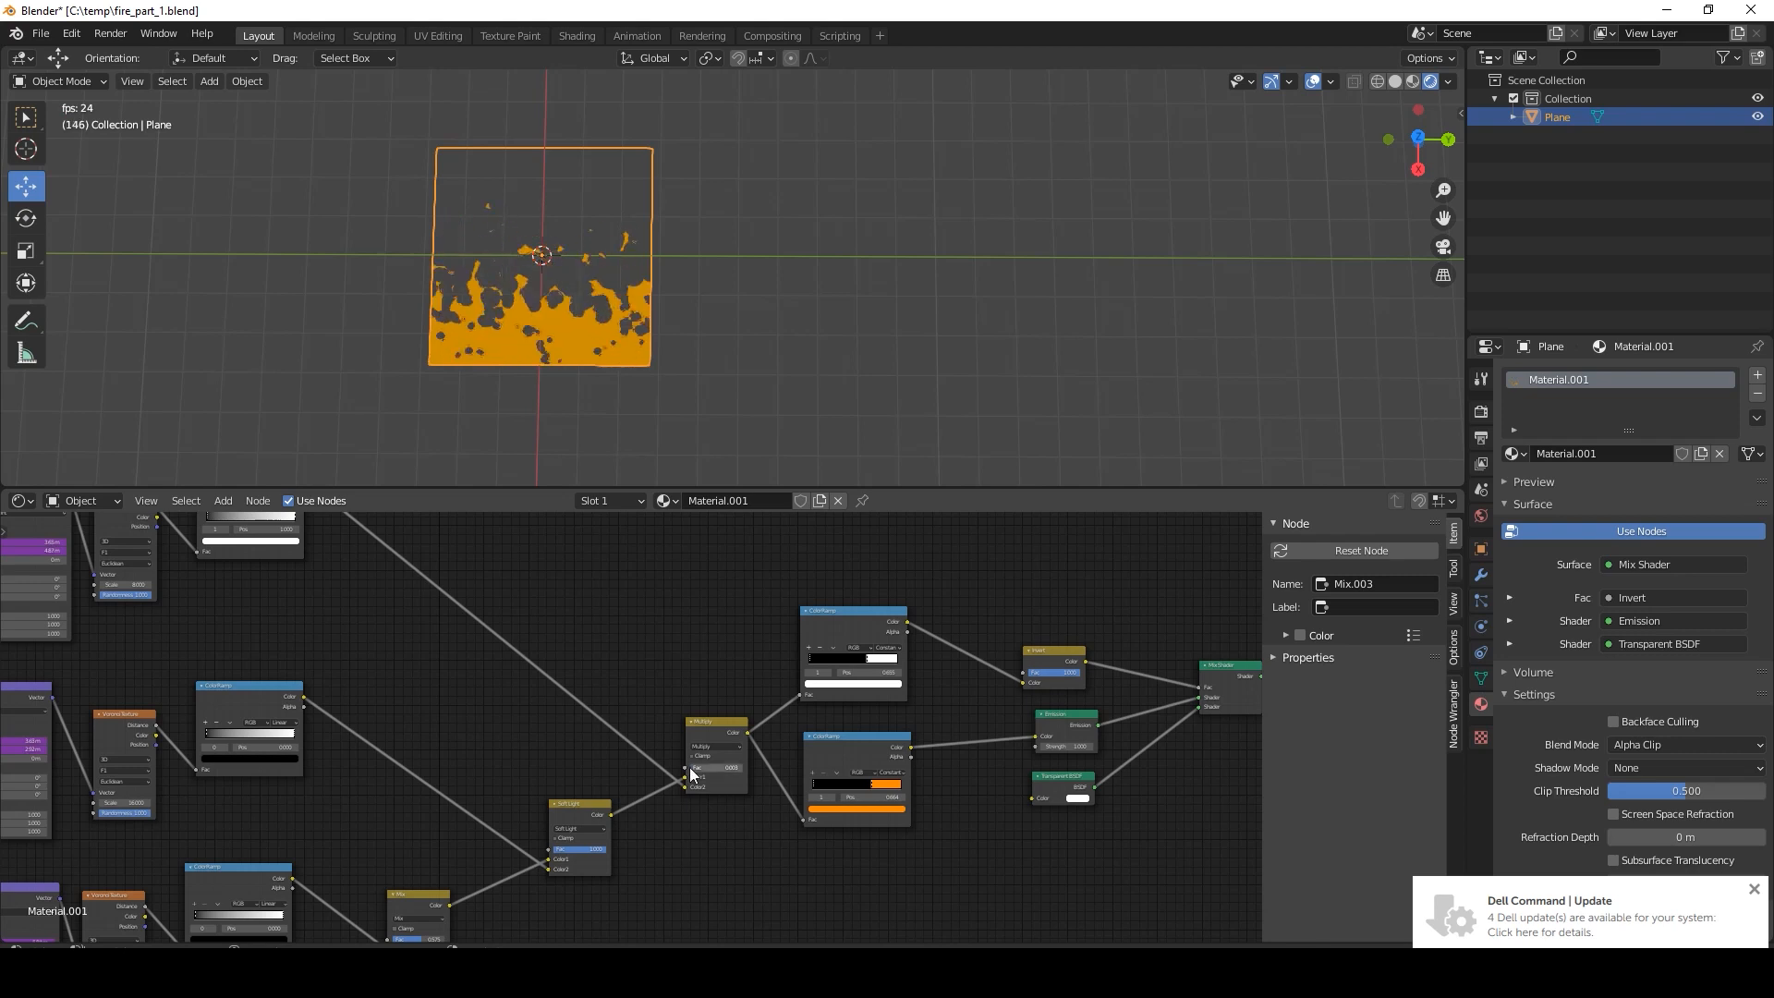
Set the Fac of the distortion setup's Mix node to about 0.9 during playback and deselect the fire plane.
middle_click_drag(428, 812, 734, 735)
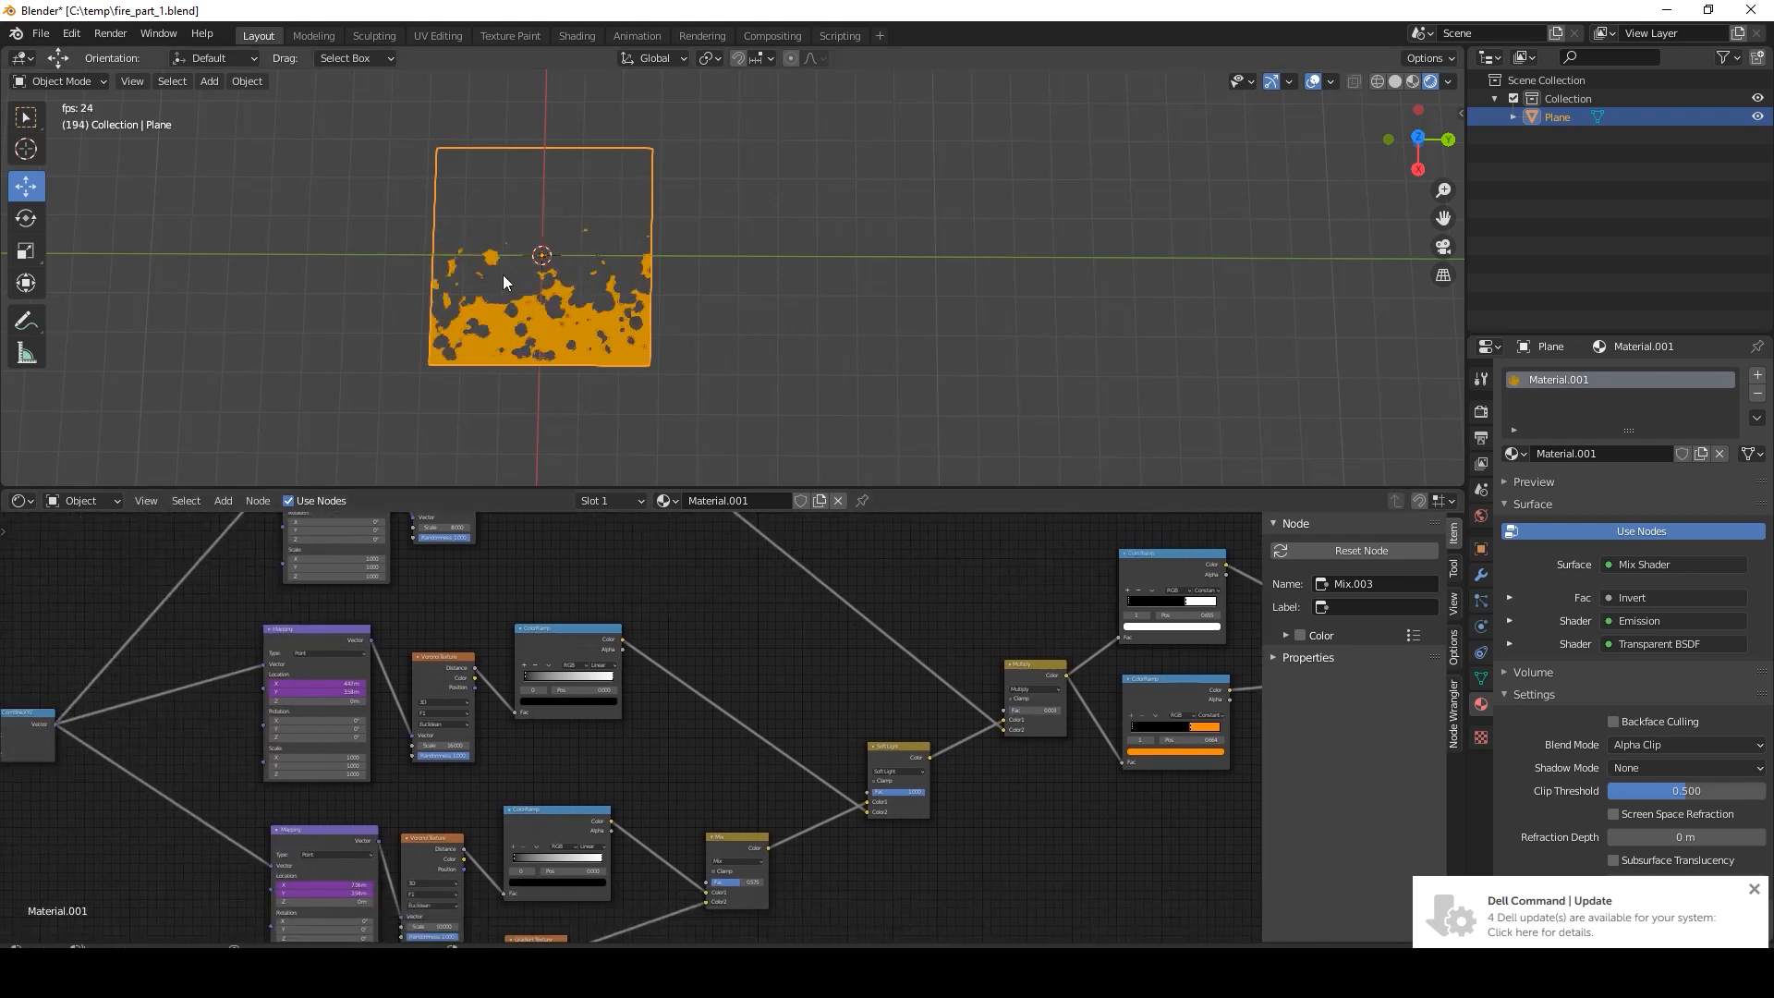
middle_click_drag(404, 762, 931, 672)
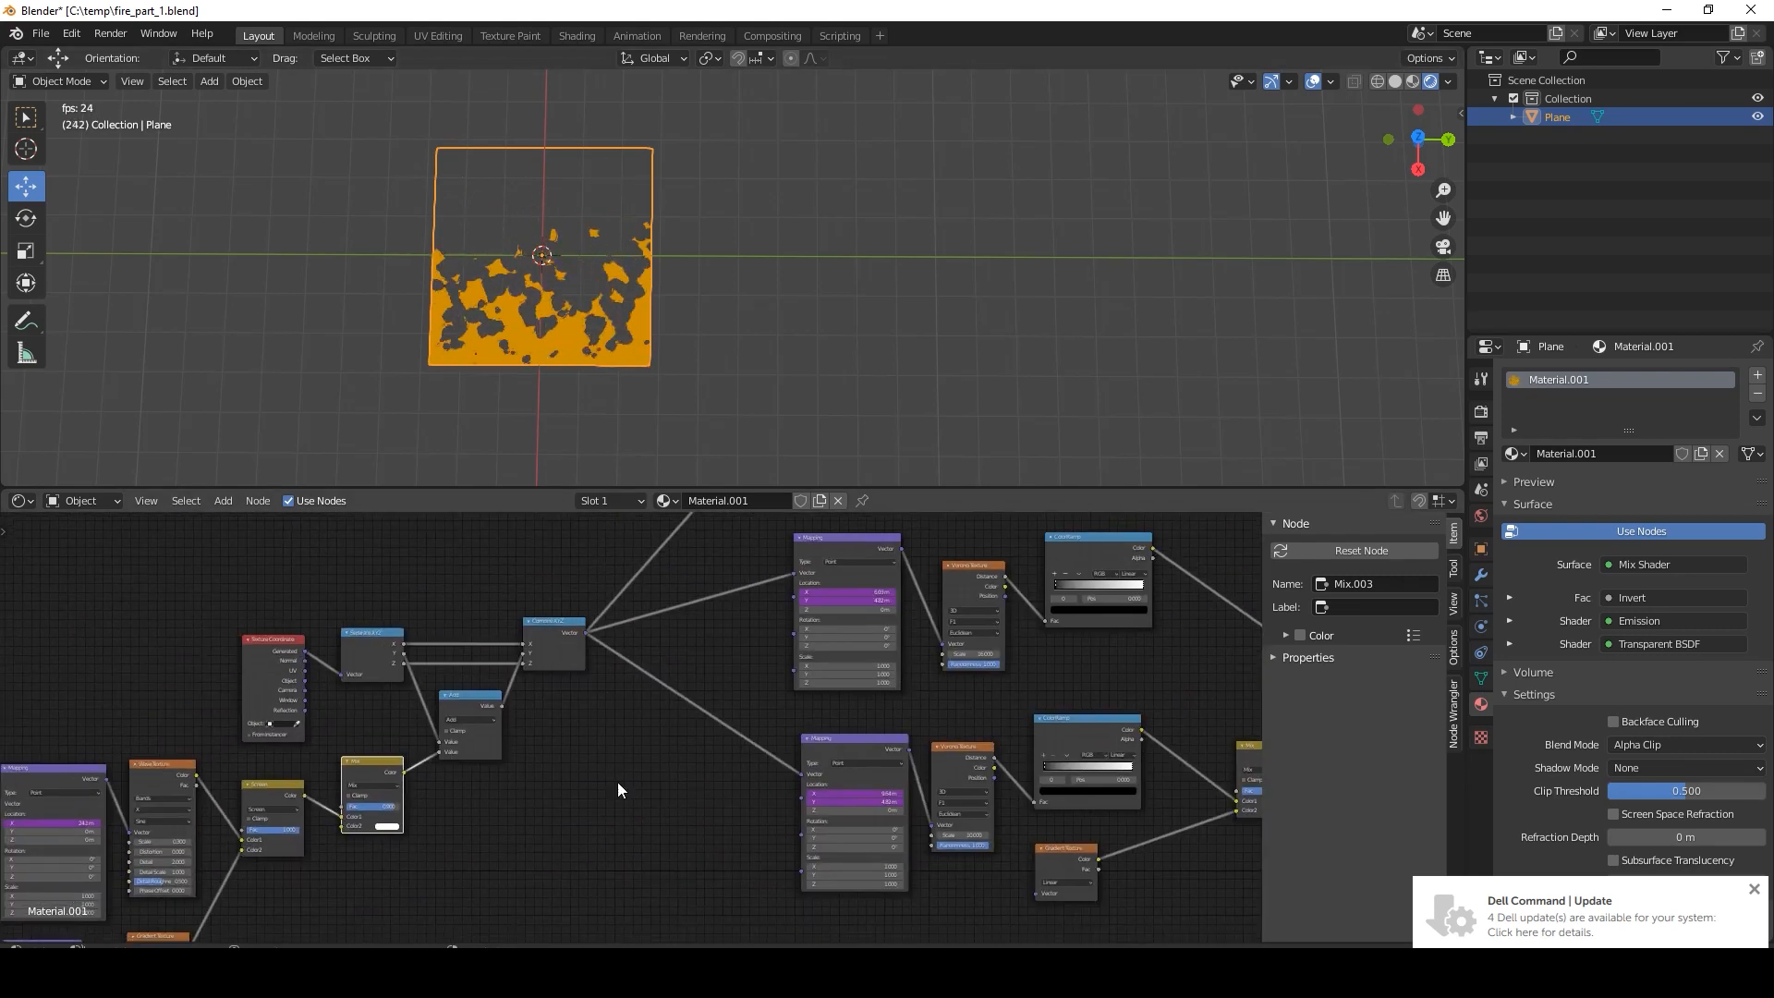
scroll(637, 739, "up", 6)
middle_click_drag(313, 862, 647, 749)
mouse_move(577, 745)
left_mouse_down()
mouse_move(523, 745)
mouse_move(576, 745)
left_mouse_up()
left_click(967, 229)
scroll(968, 229, "down", 1)
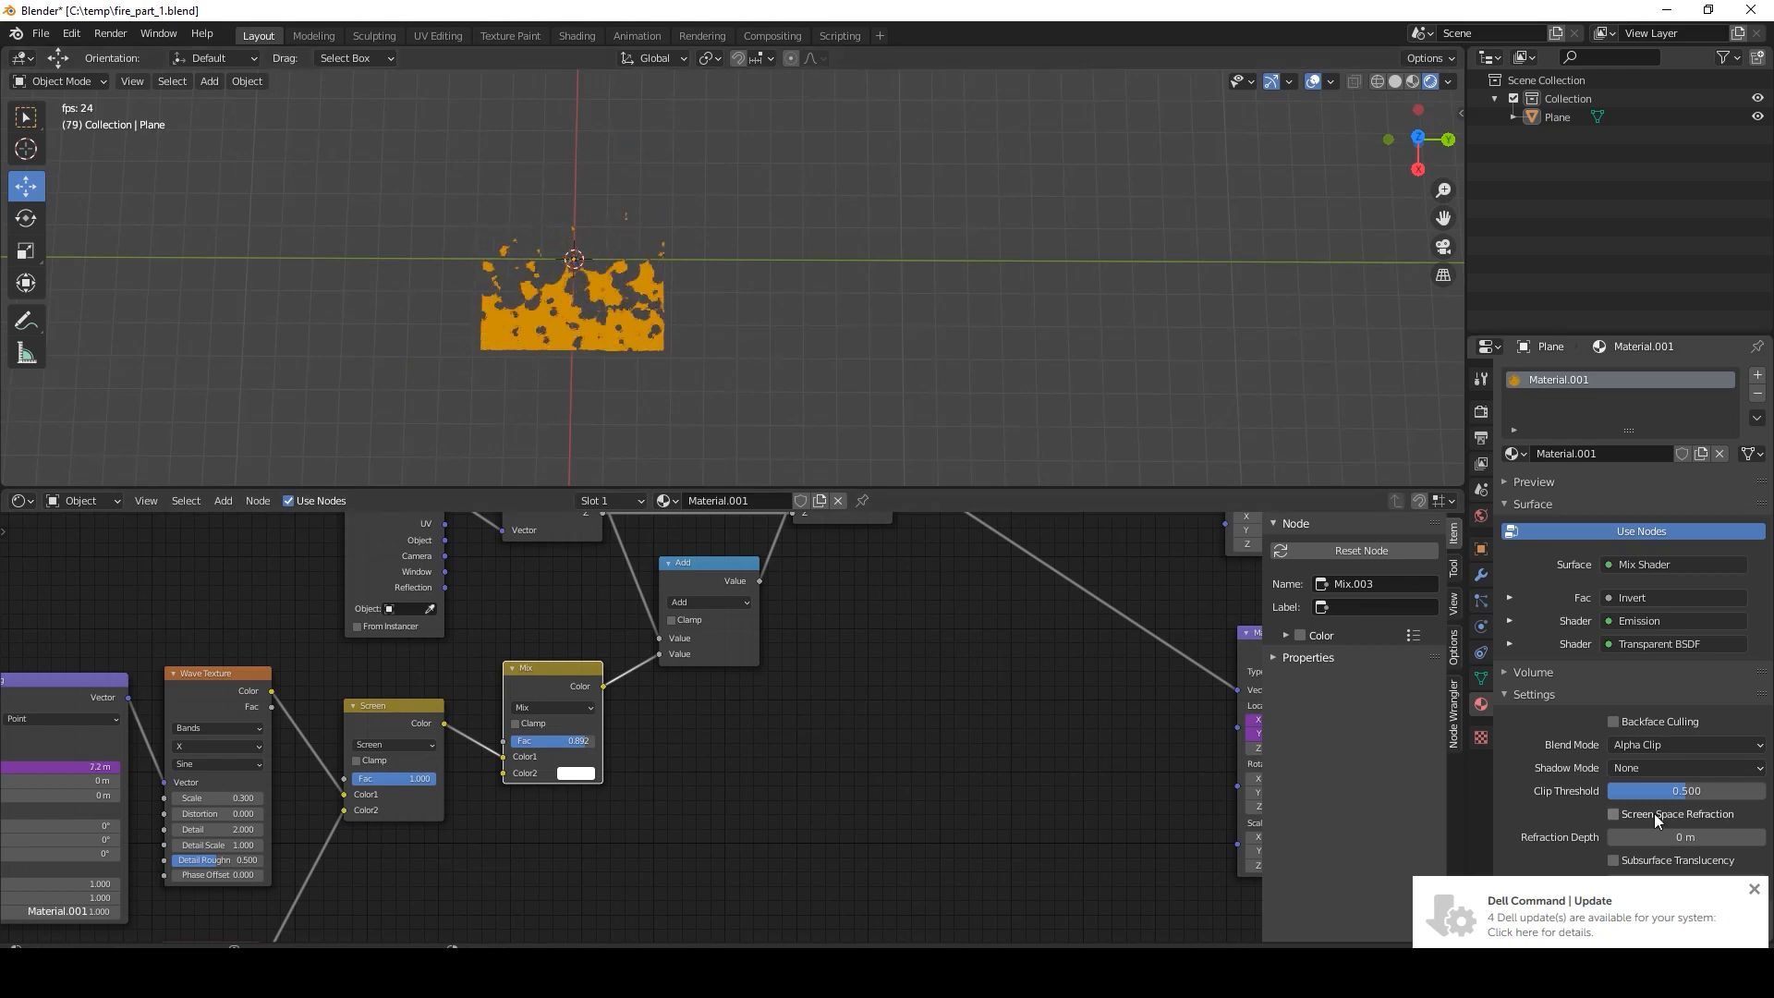
left_click(1753, 890)
Select the fire plane, move the Gradient Texture feeding the Voronoi Mix node clear of its neighbors and set its type to Spherical.
scroll(700, 338, "down", 1)
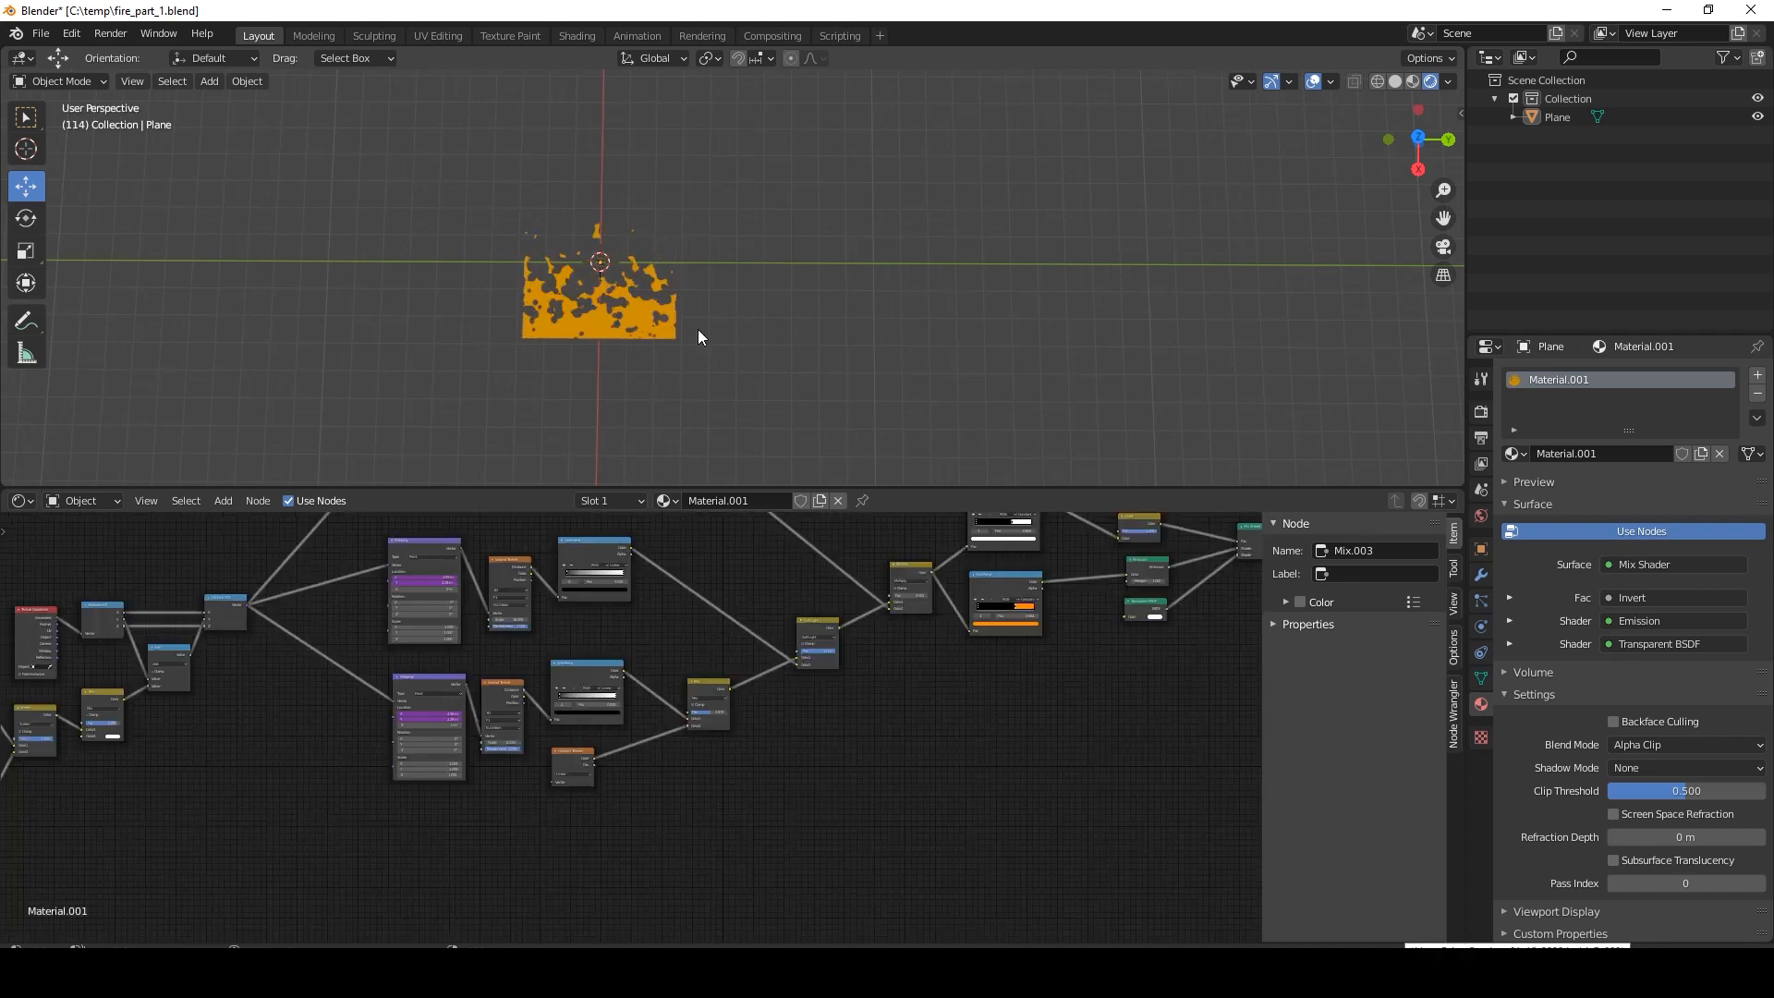
scroll(708, 360, "up", 4)
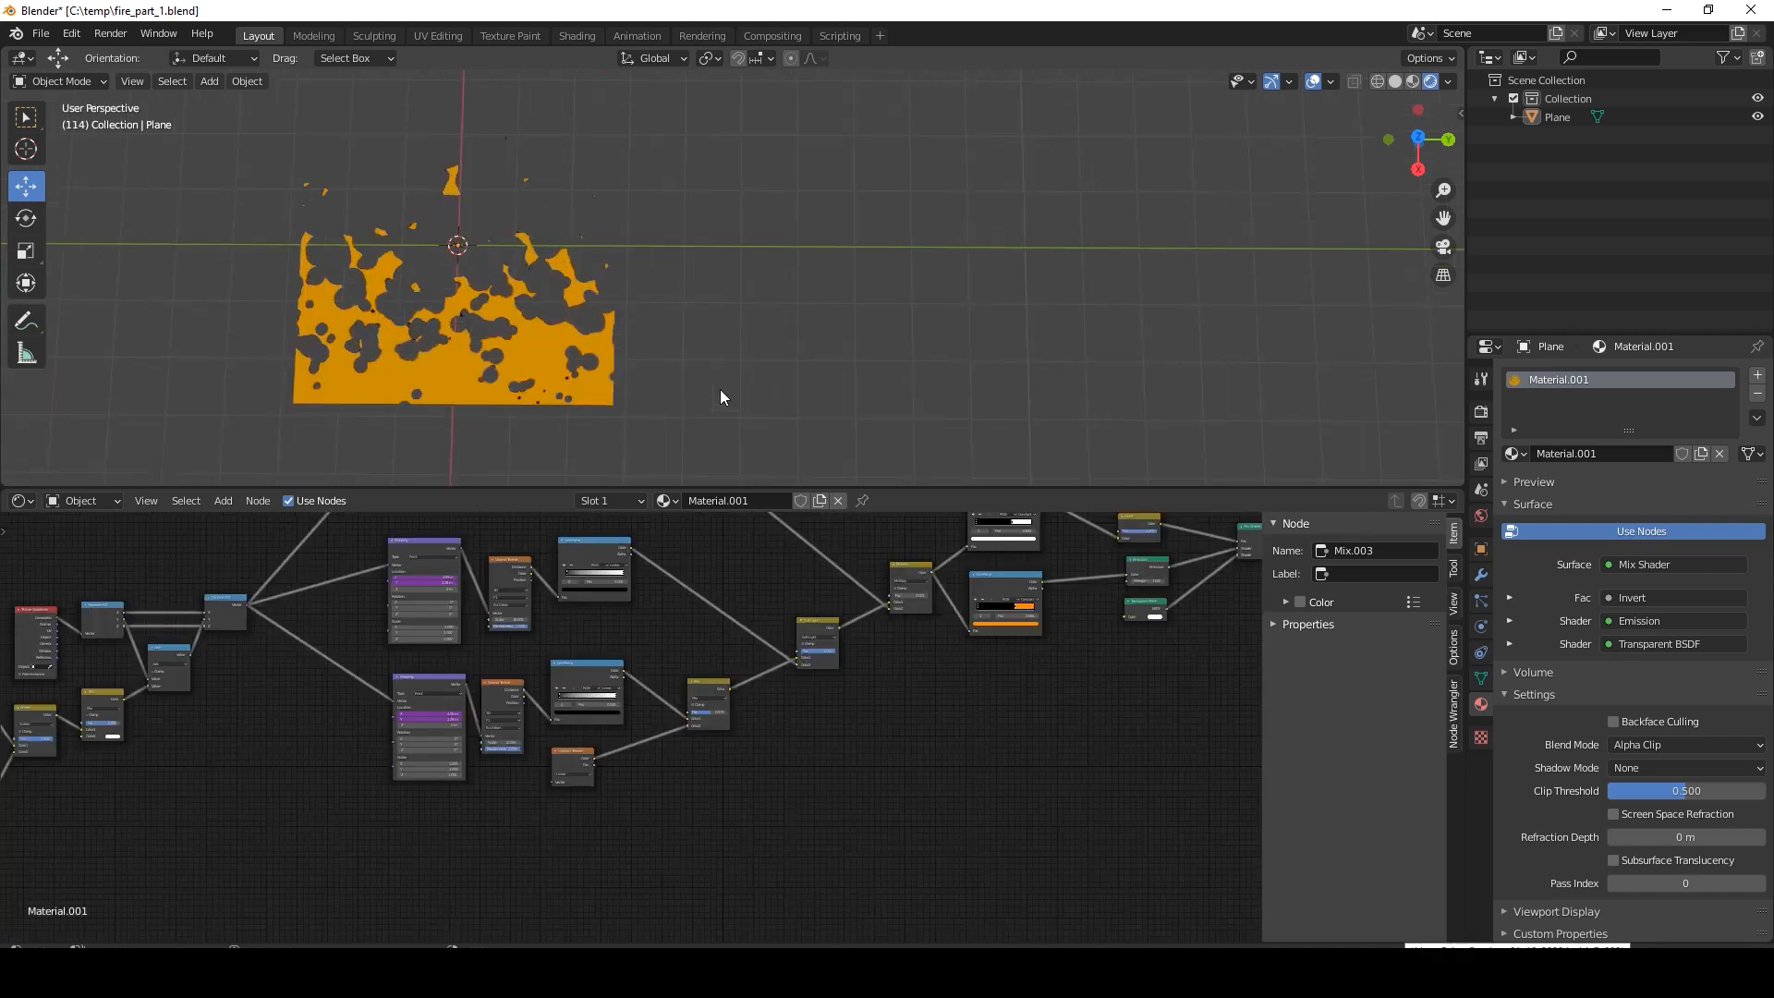
middle_click_drag(496, 380, 729, 342, "shift")
left_click(780, 297)
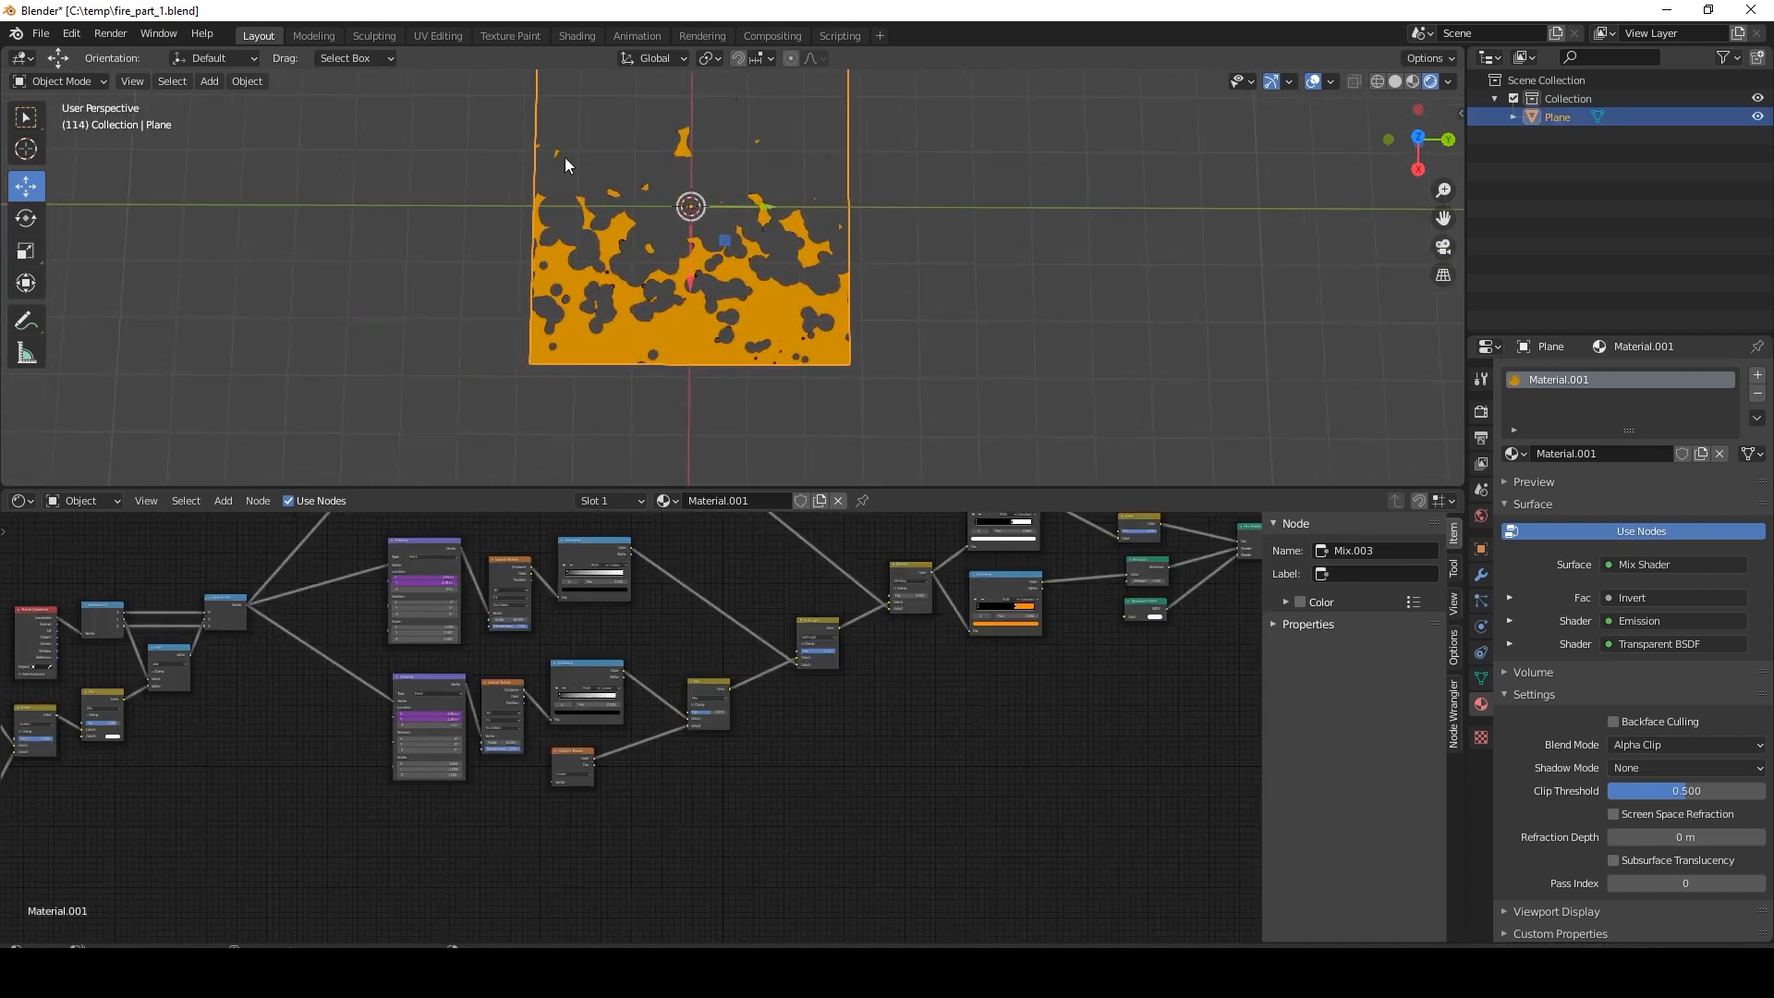
scroll(541, 830, "up", 6)
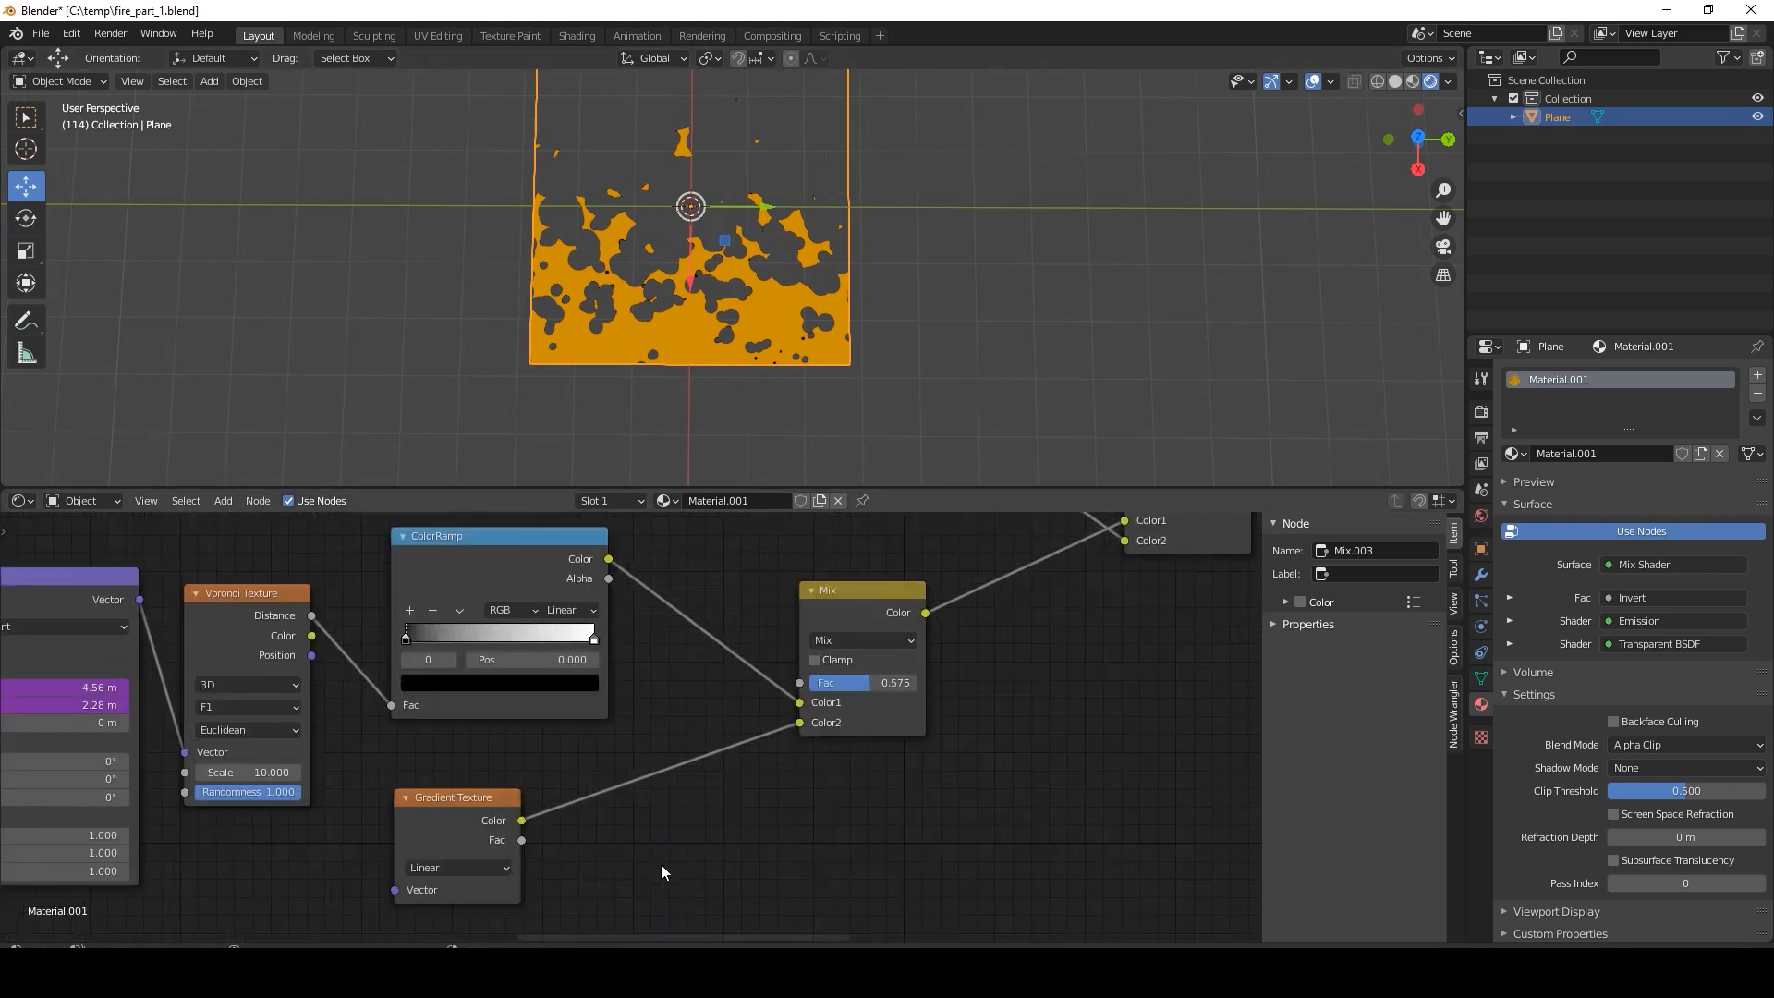
middle_click_drag(612, 860, 958, 691)
scroll(905, 702, "down", 1)
left_click_drag(766, 674, 788, 739)
left_click(785, 801)
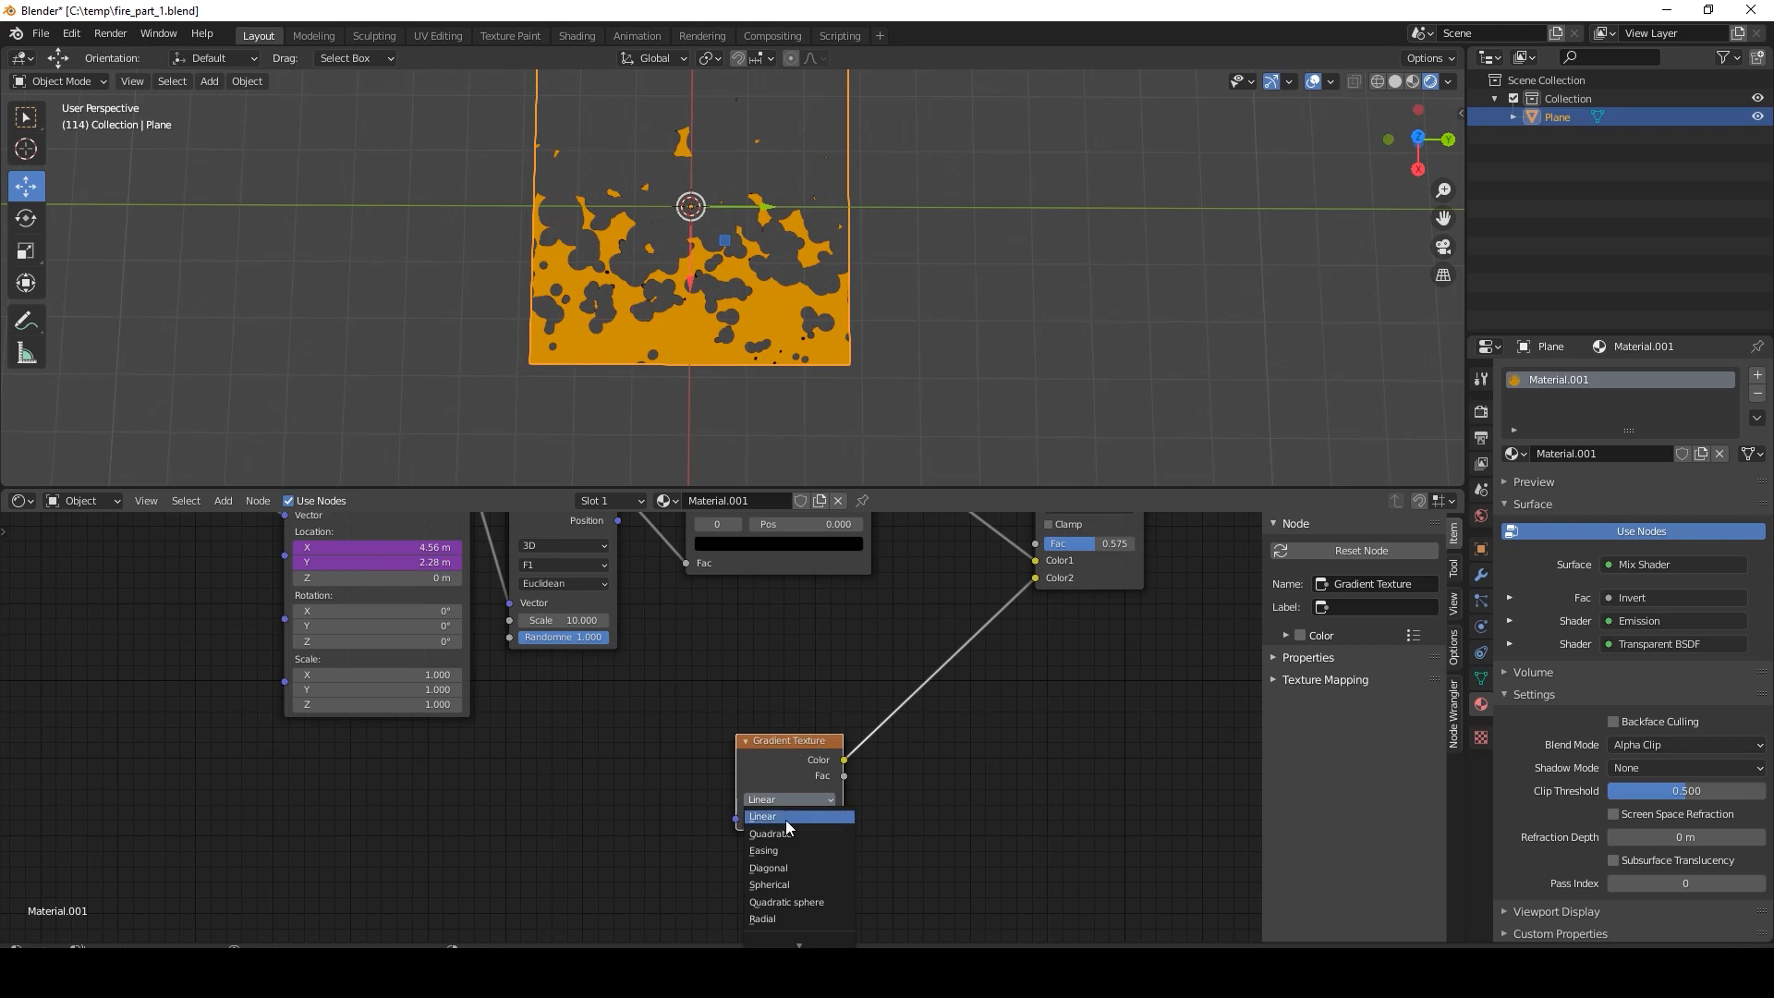
left_click(783, 885)
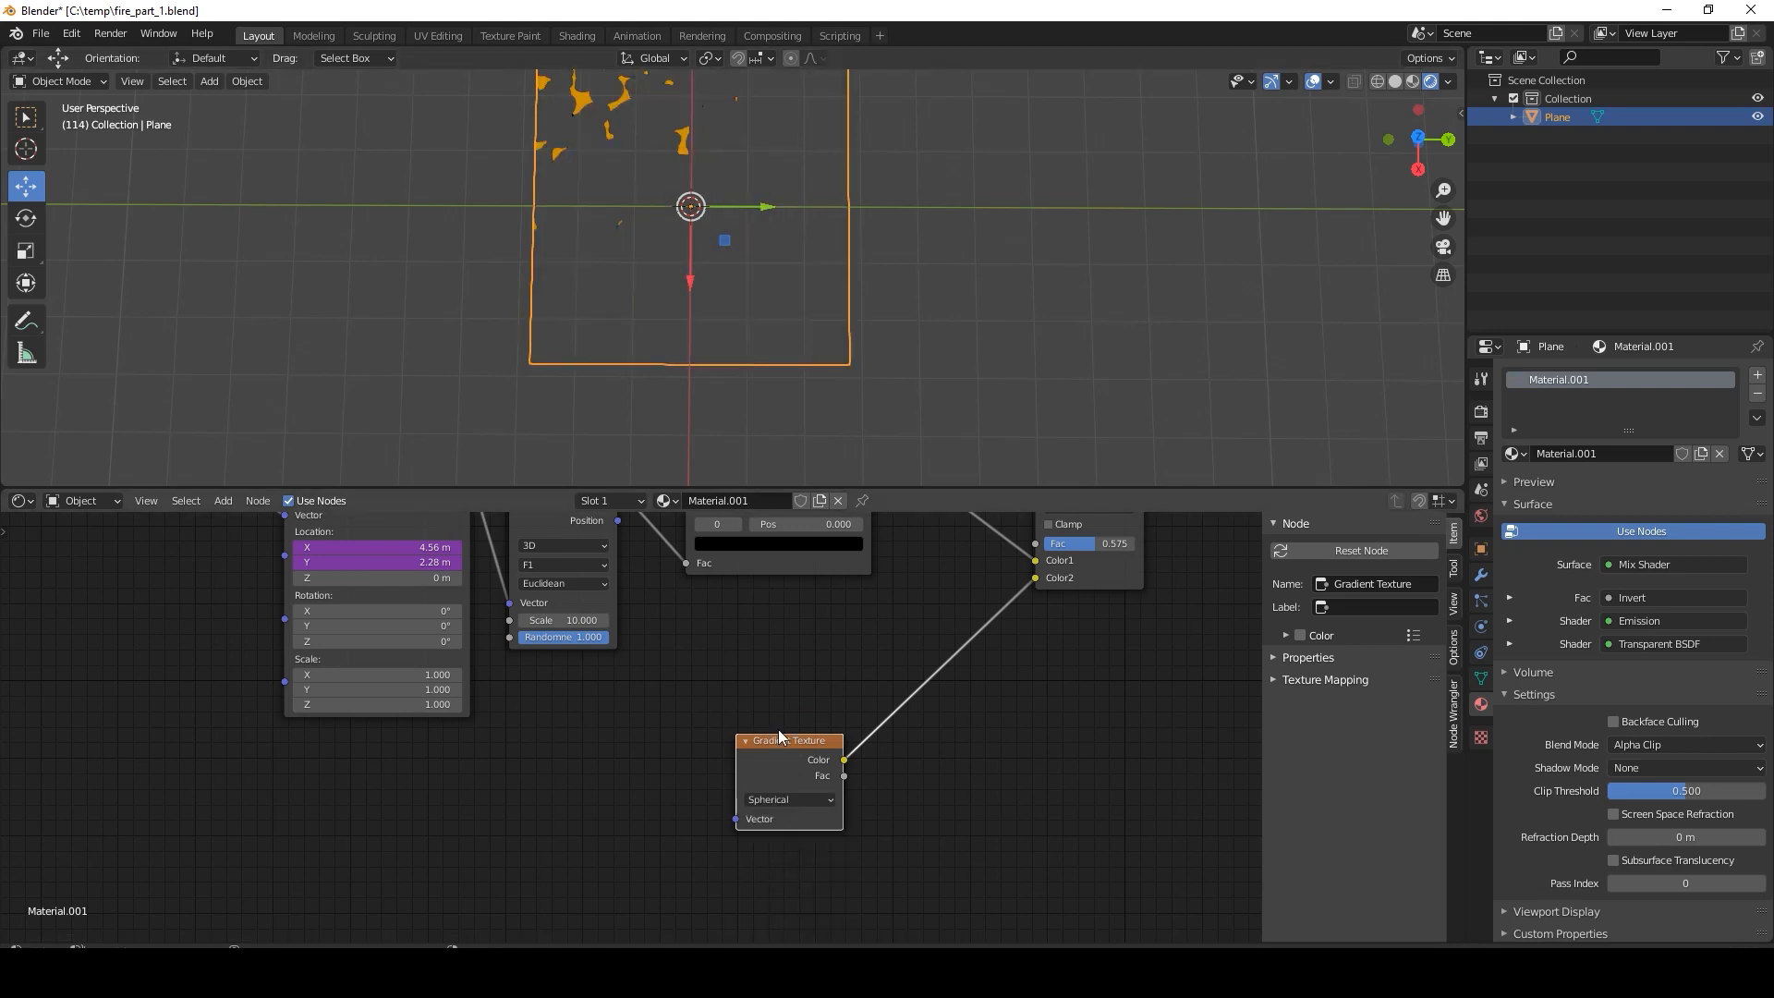
Add Texture Coordinate and Mapping nodes to the spherical Gradient Texture and link the Object output to the Mapping's Vector input.
key("ctrl+t")
left_click_drag(623, 695, 475, 795)
middle_click_drag(586, 806, 589, 805)
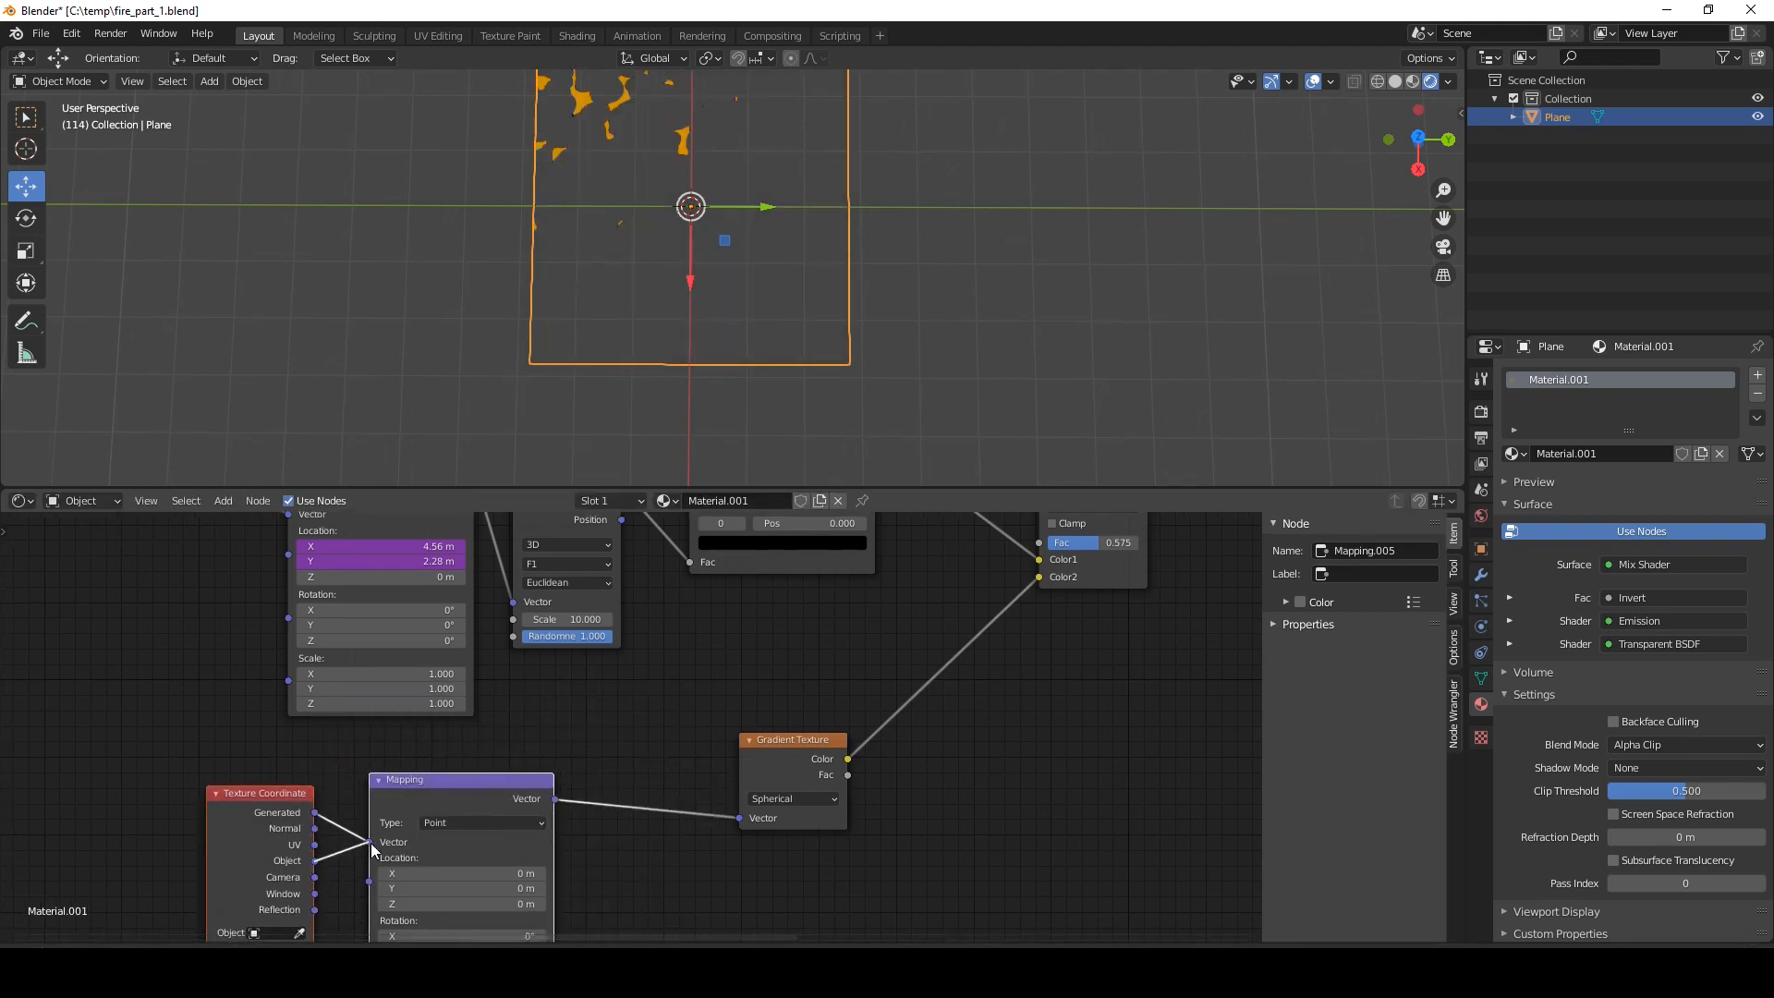
left_click_drag(372, 850, 372, 850)
scroll(889, 297, "down", 2)
Play the animation to review the spherical fire shape along with the distortion nodes, and stop the playback.
key("space")
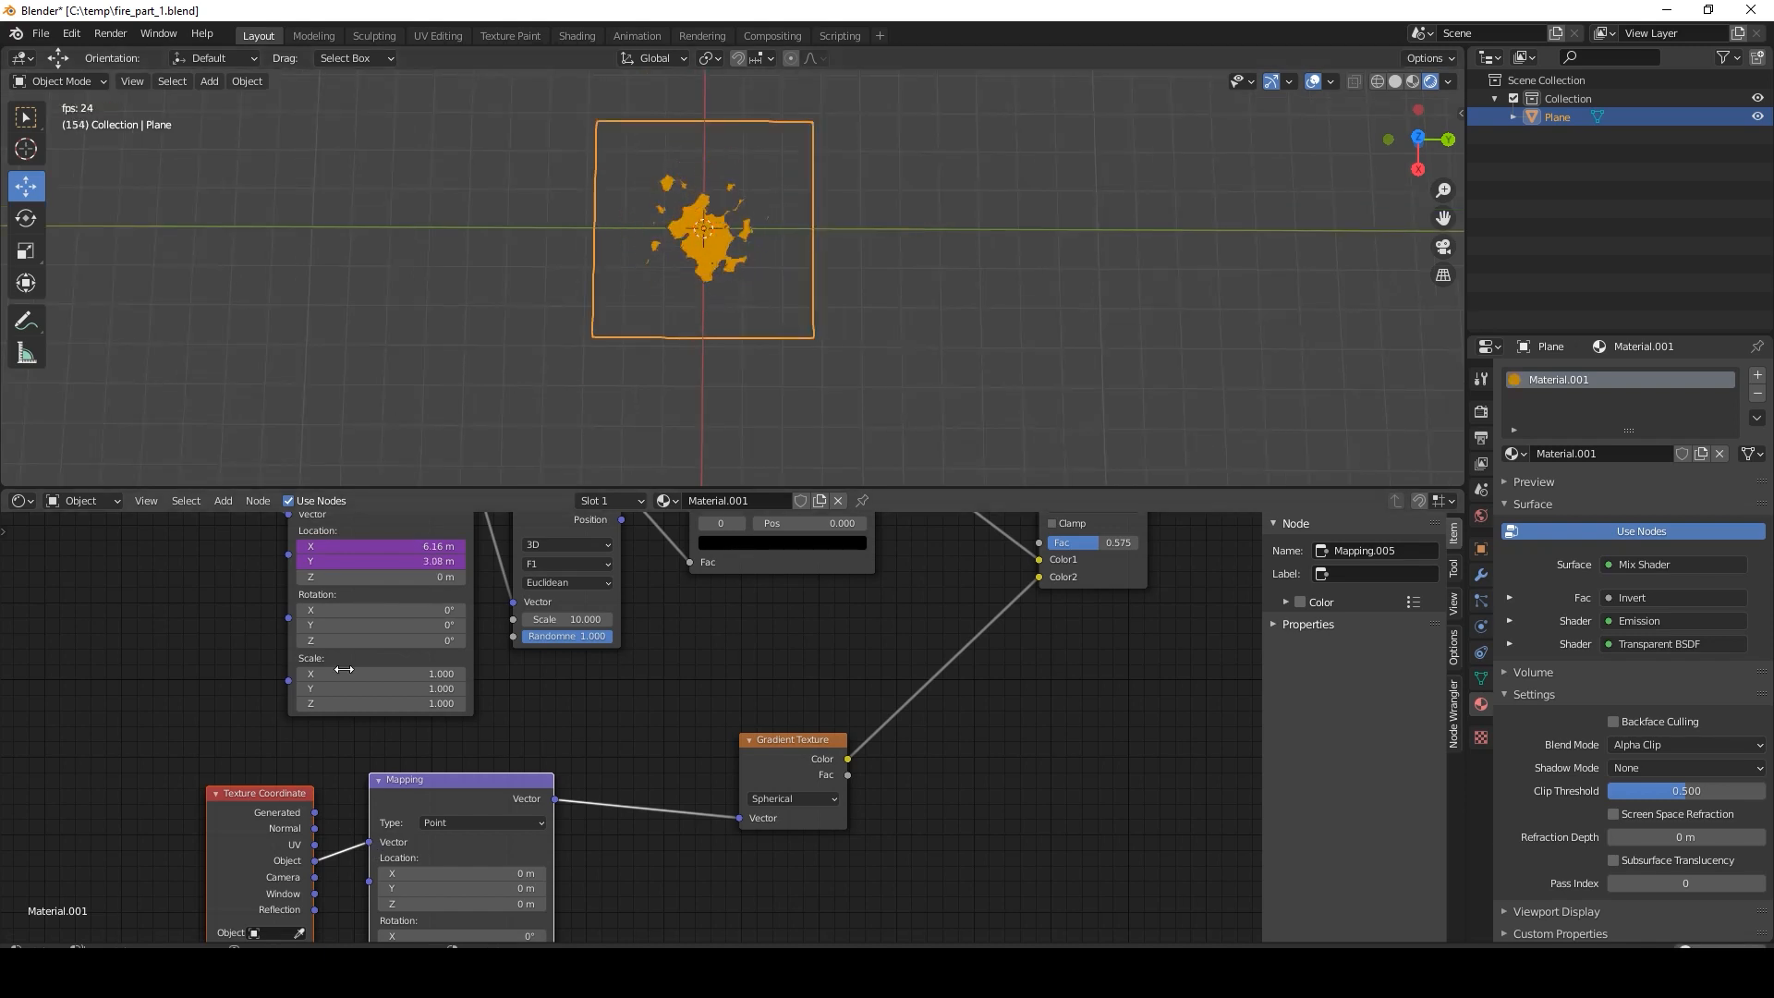
scroll(312, 730, "down", 3)
middle_click_drag(216, 647, 523, 673)
middle_click_drag(293, 699, 323, 699)
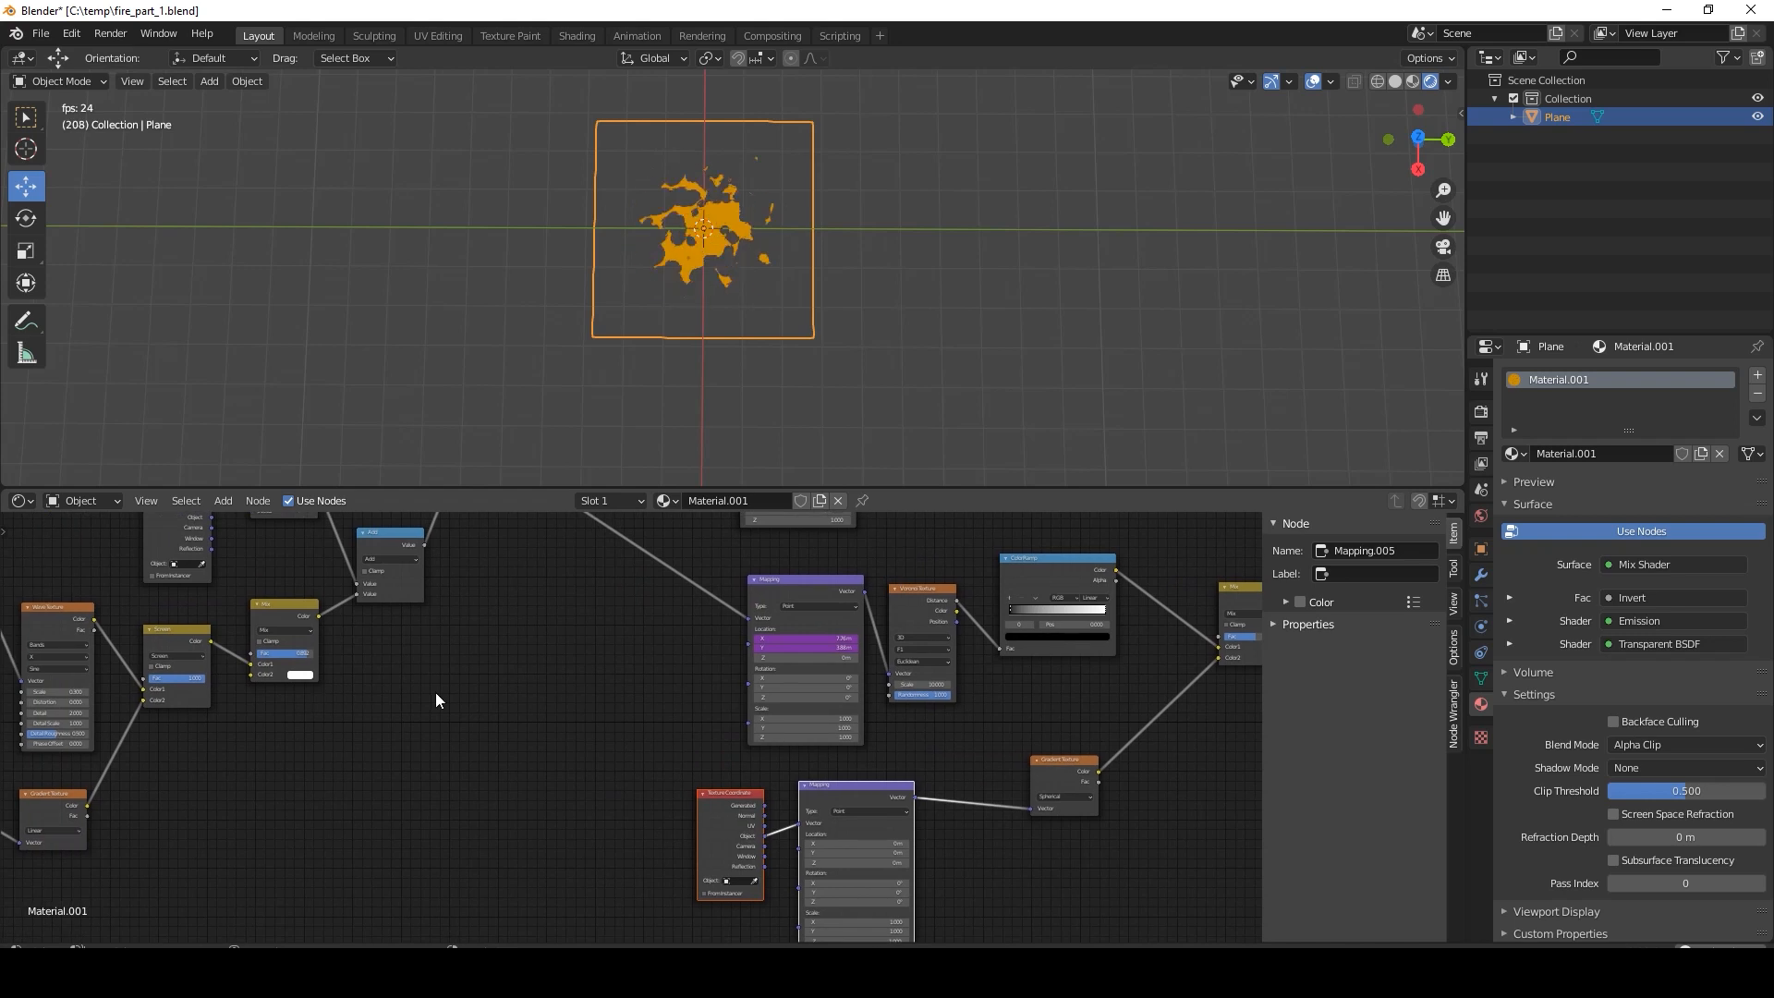
scroll(370, 693, "down", 5)
scroll(436, 696, "up", 8)
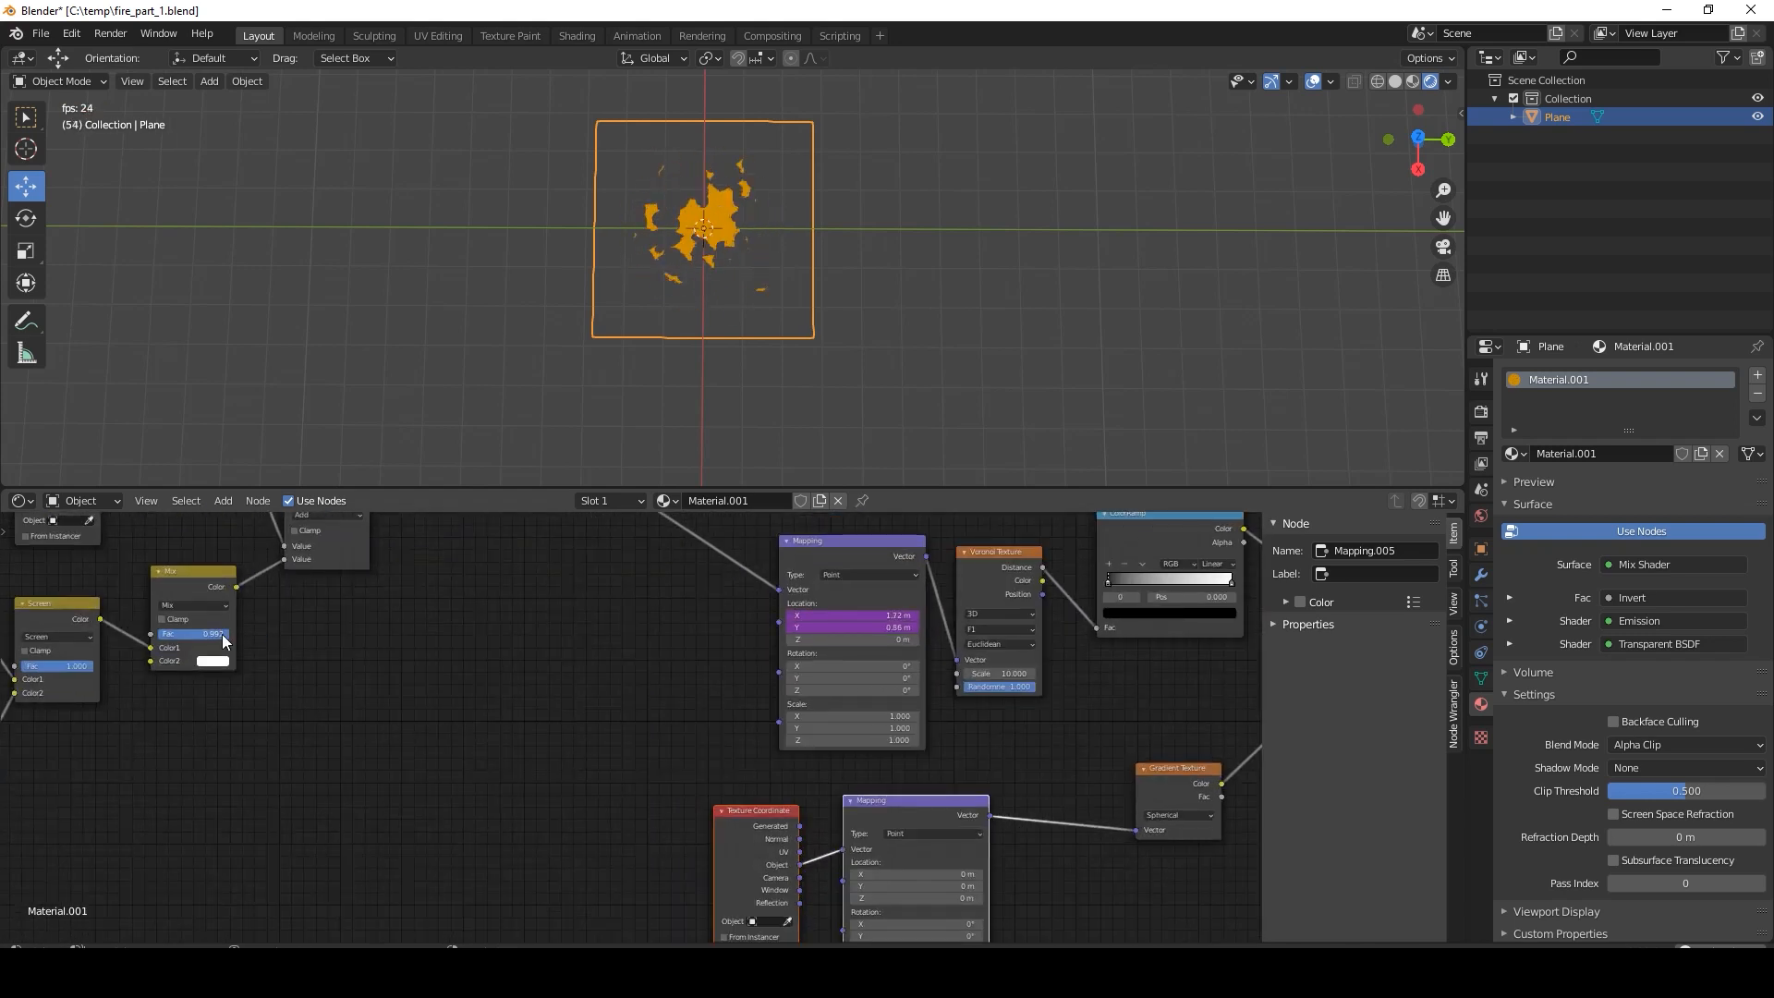
key("space")
Insert a Vector Curves node between the spherical gradient's Texture Coordinate and Mapping nodes and bend its X curve down through about (0.164, -0.4375).
left_click_drag(743, 822, 515, 794)
middle_click_drag(712, 906, 454, 753)
key("shift+a")
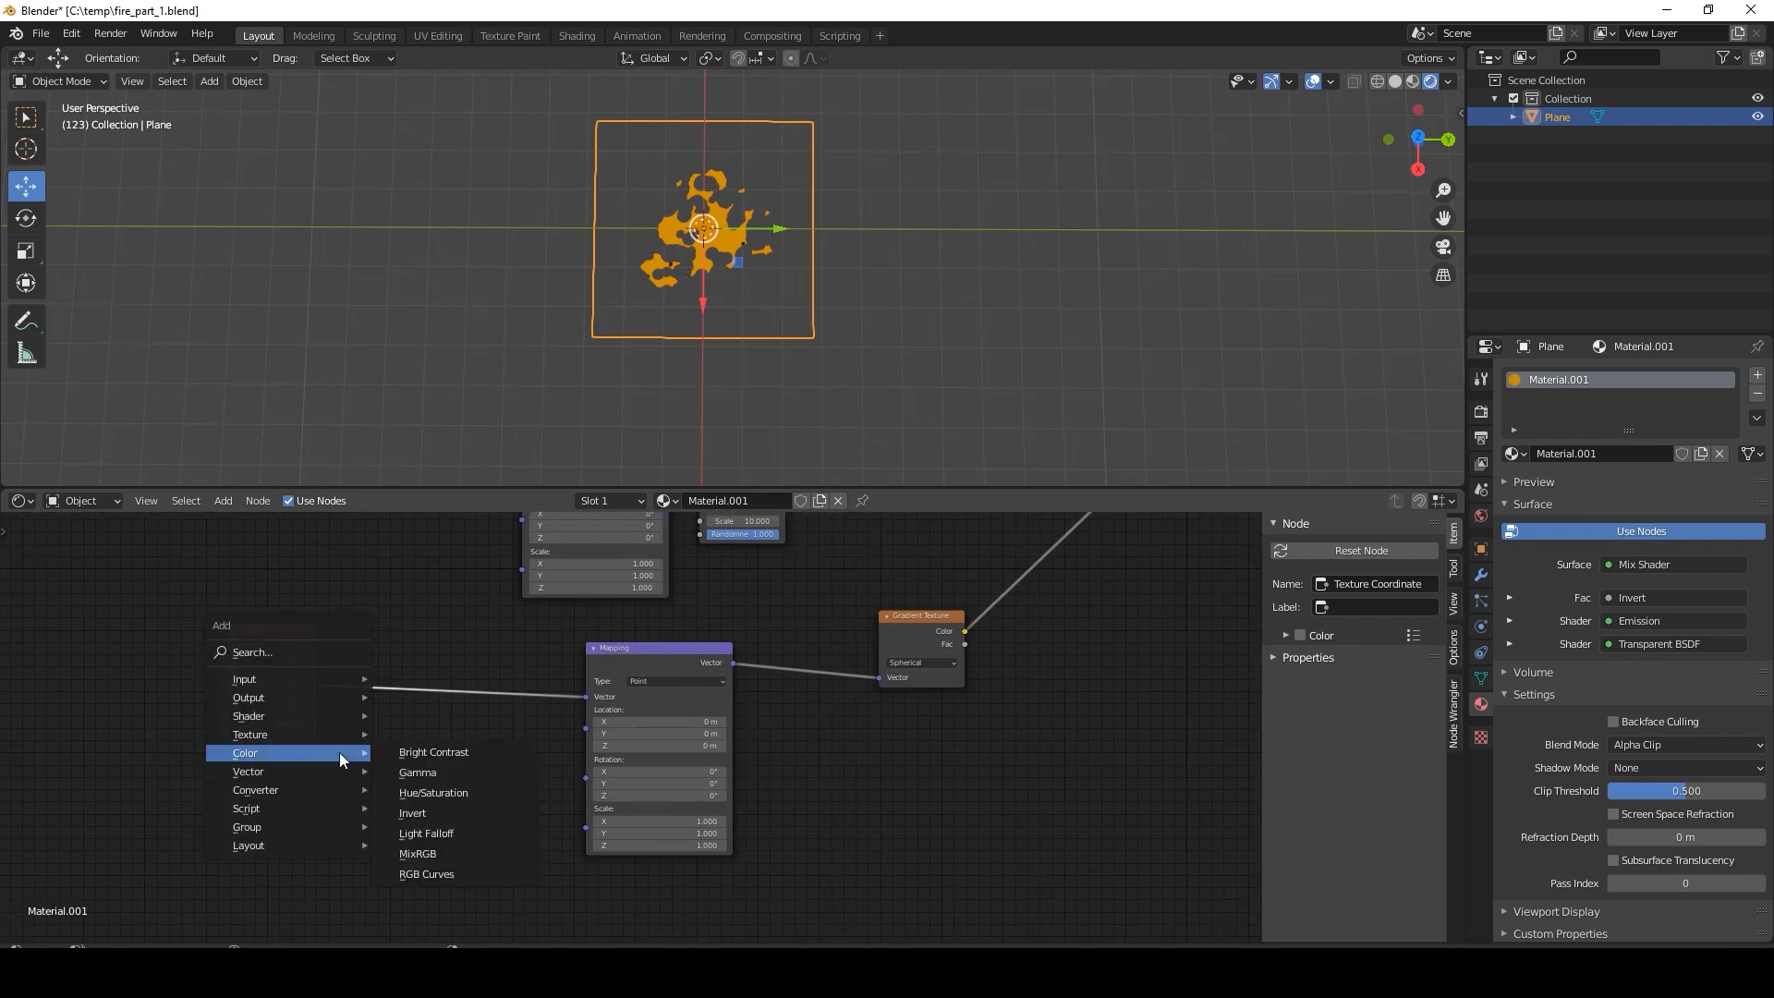
mouse_move(320, 775)
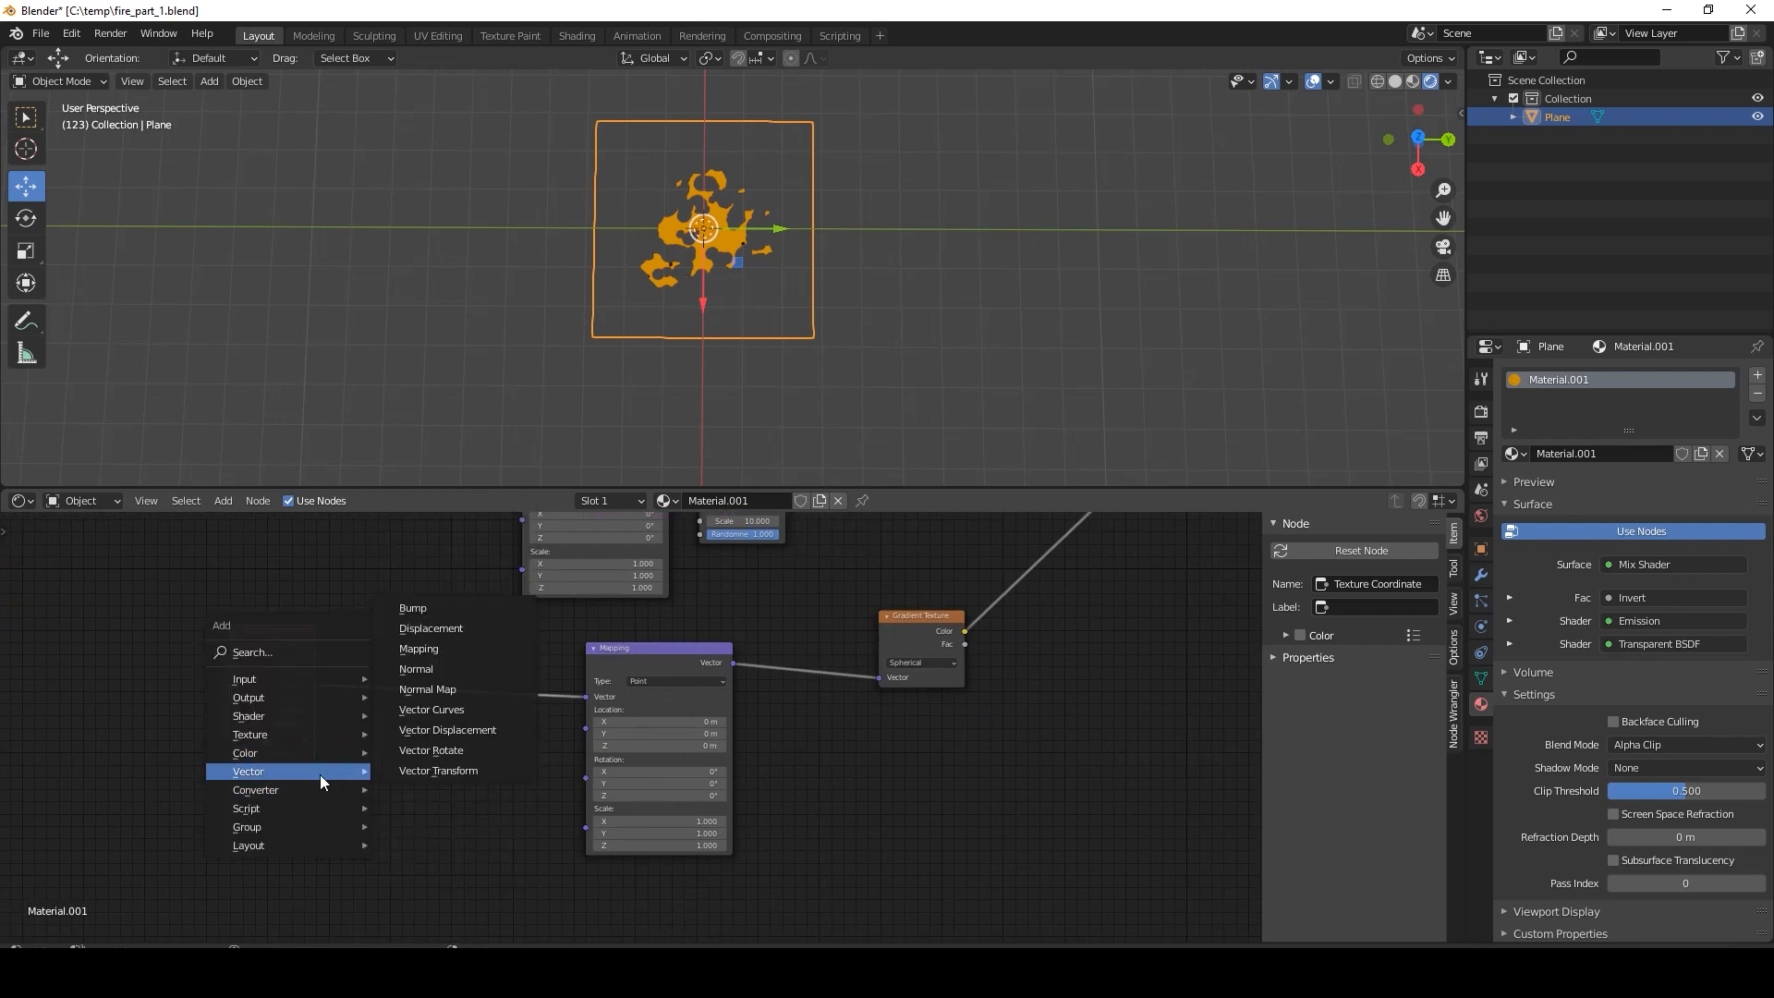
left_click(431, 710)
left_click(379, 647)
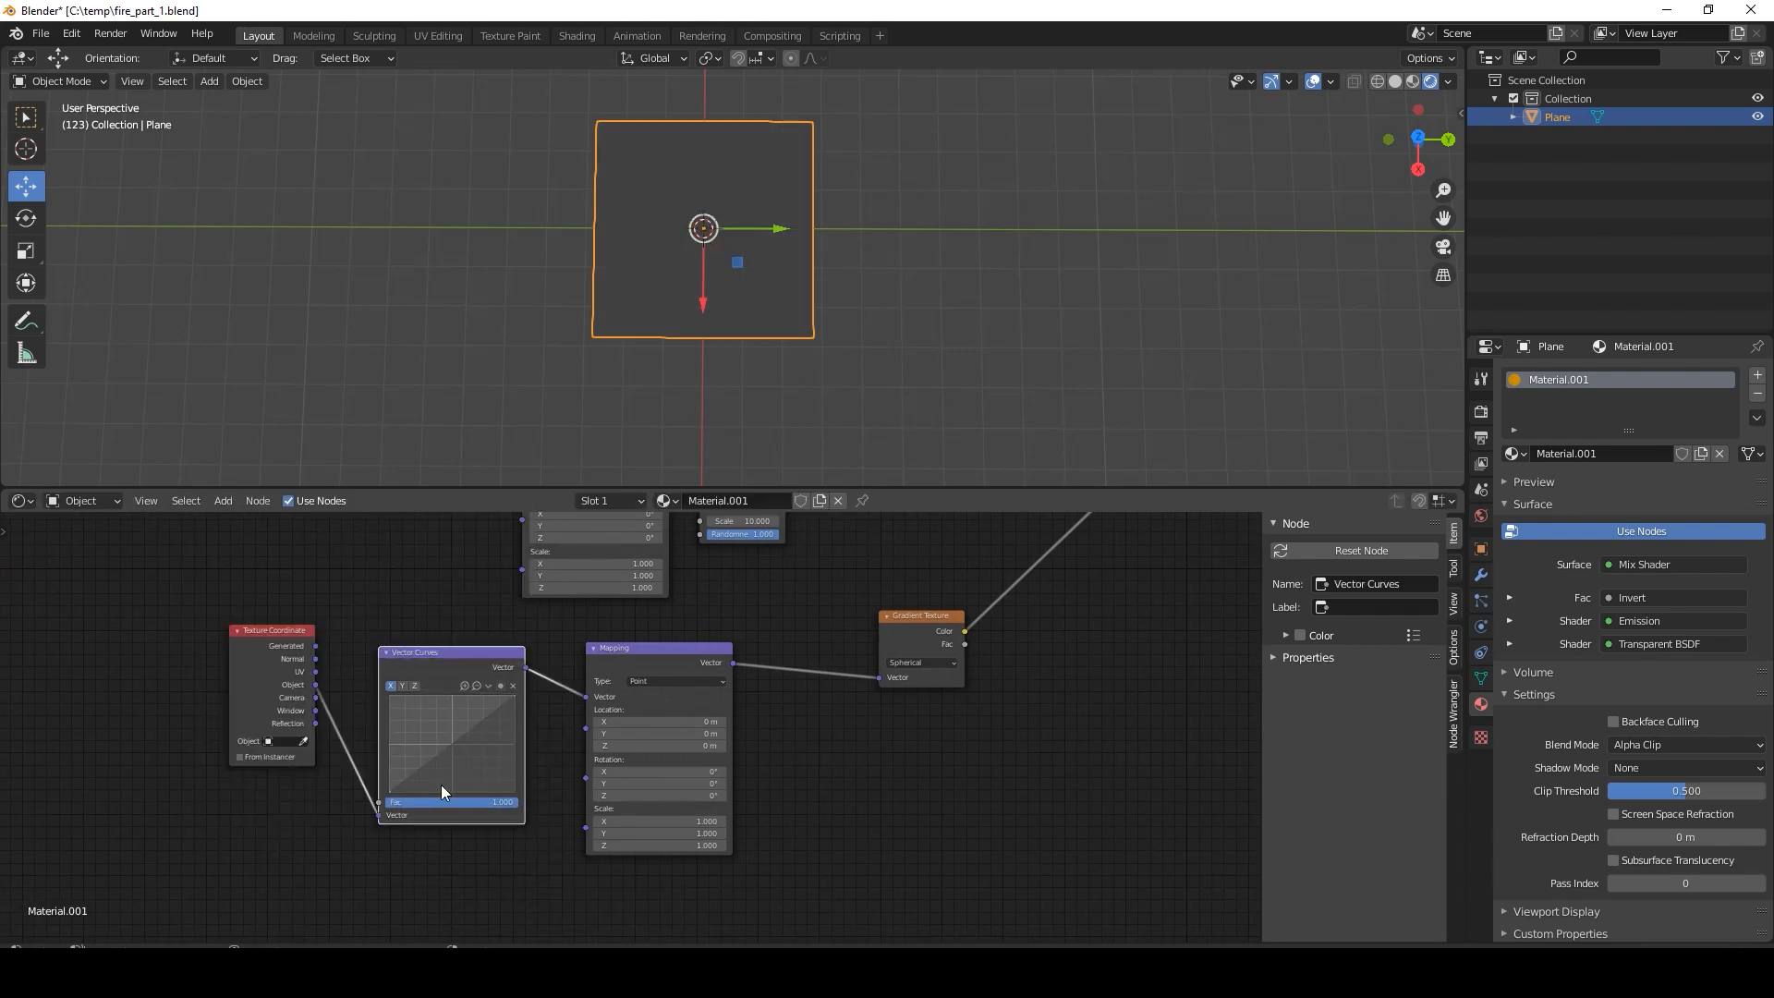
scroll(430, 832, "up", 3)
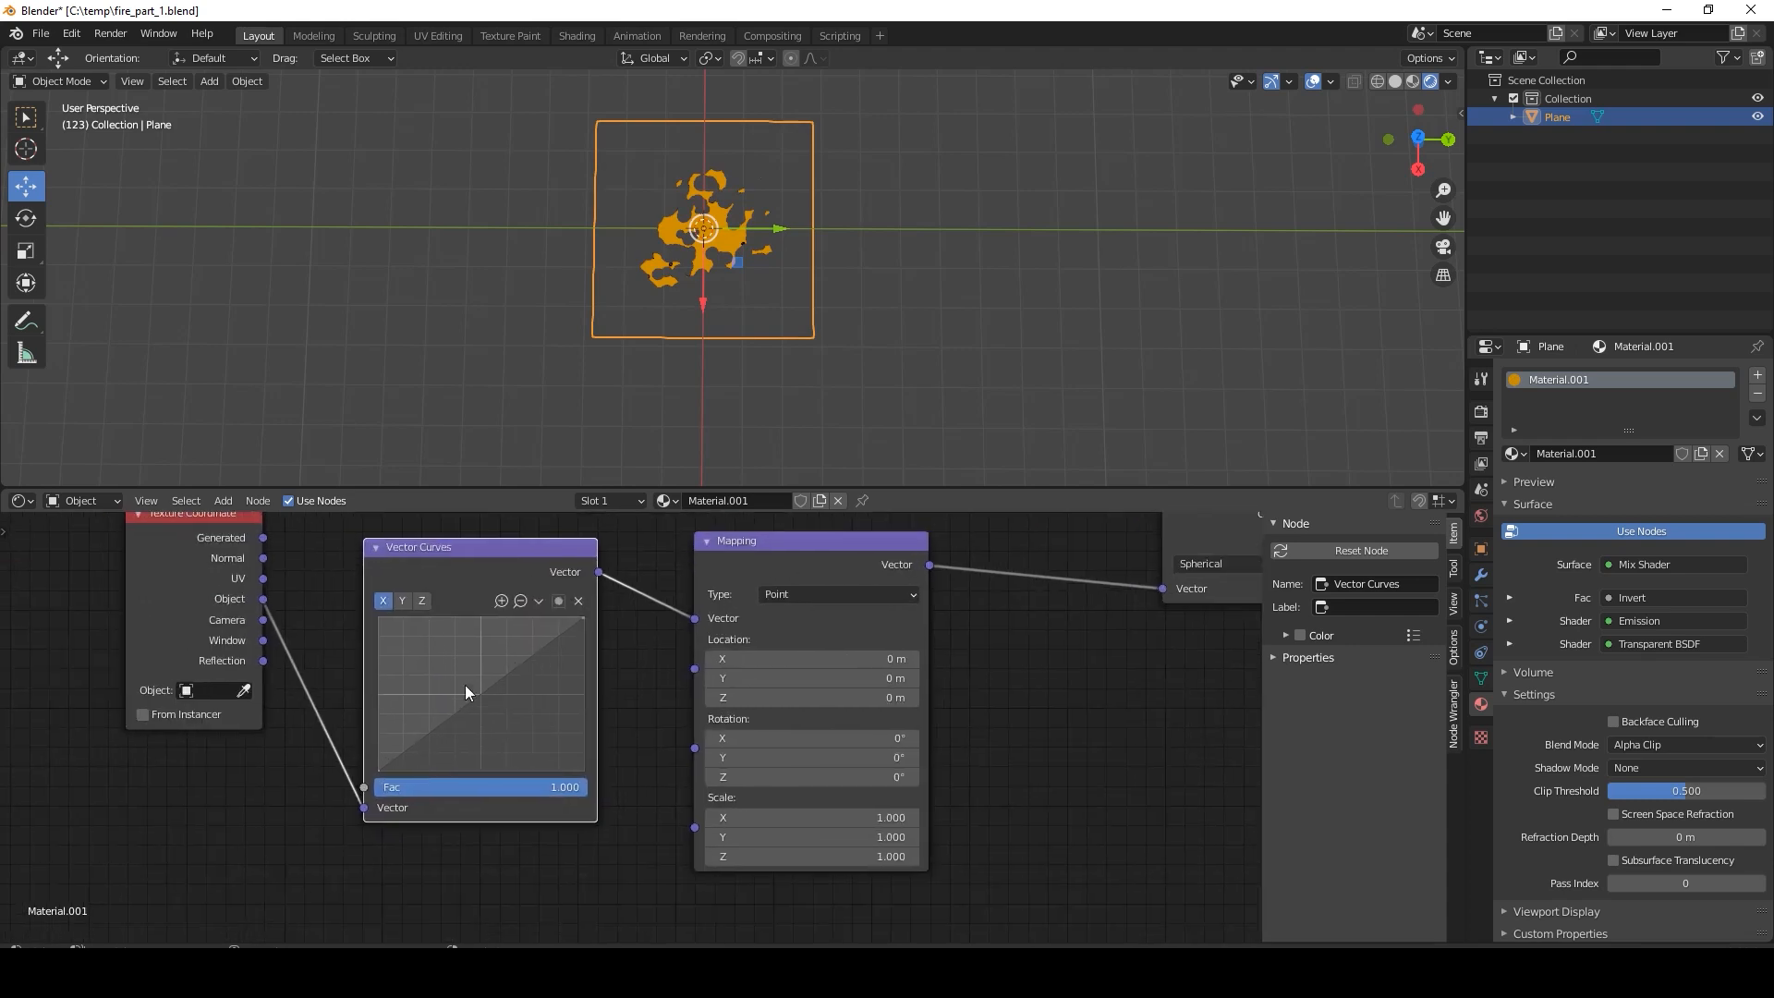
left_click_drag(481, 694, 498, 728)
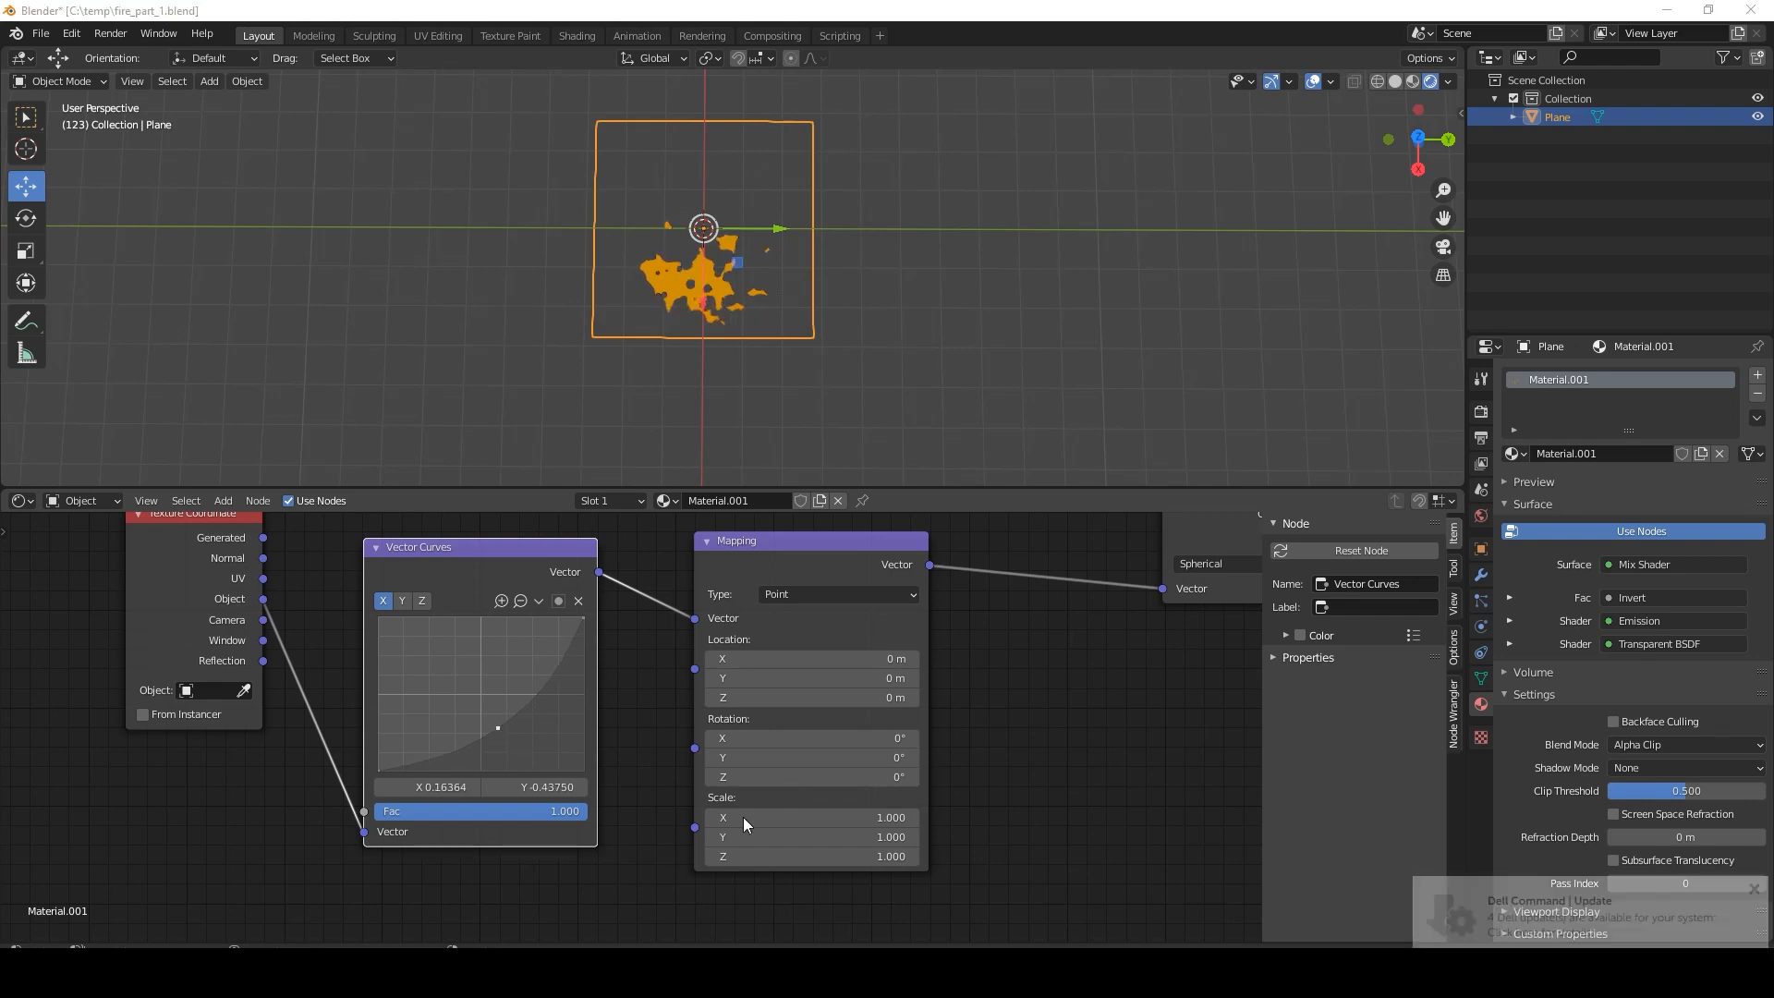
Set the X and Y Scale of the spherical gradient's Mapping node to 0.7 and preview the animation.
left_click(860, 817)
left_click_drag(860, 817, 749, 836)
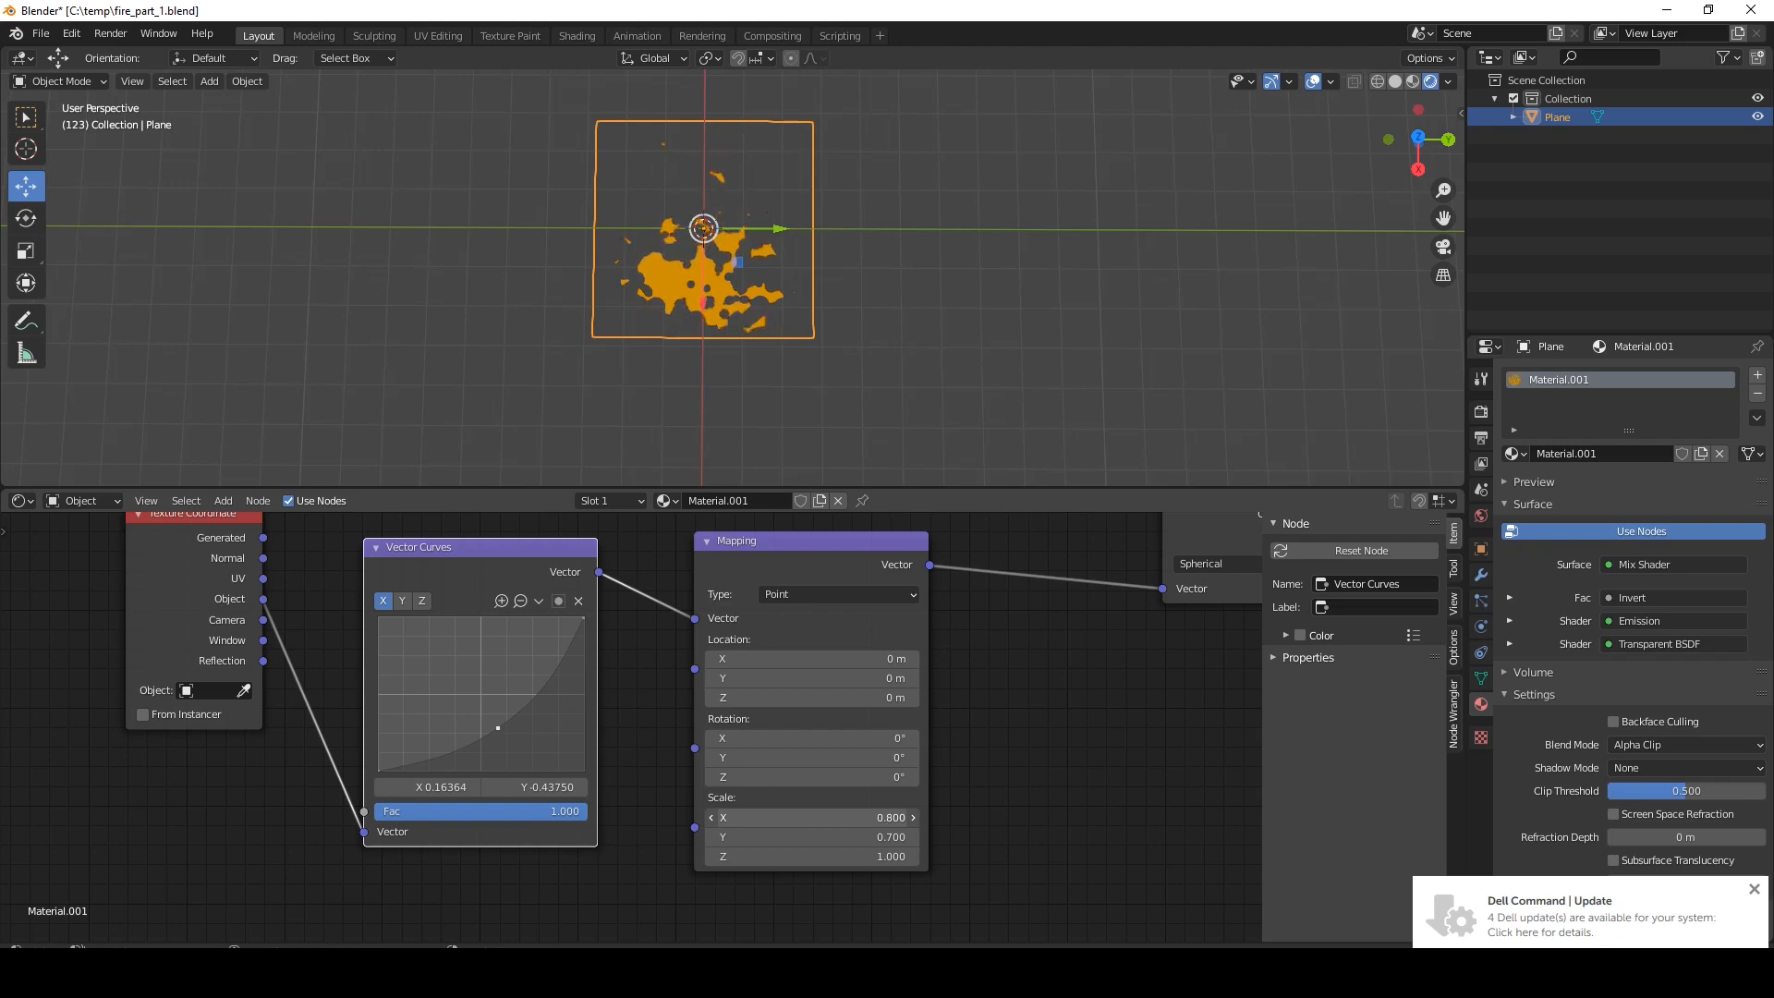
key("space")
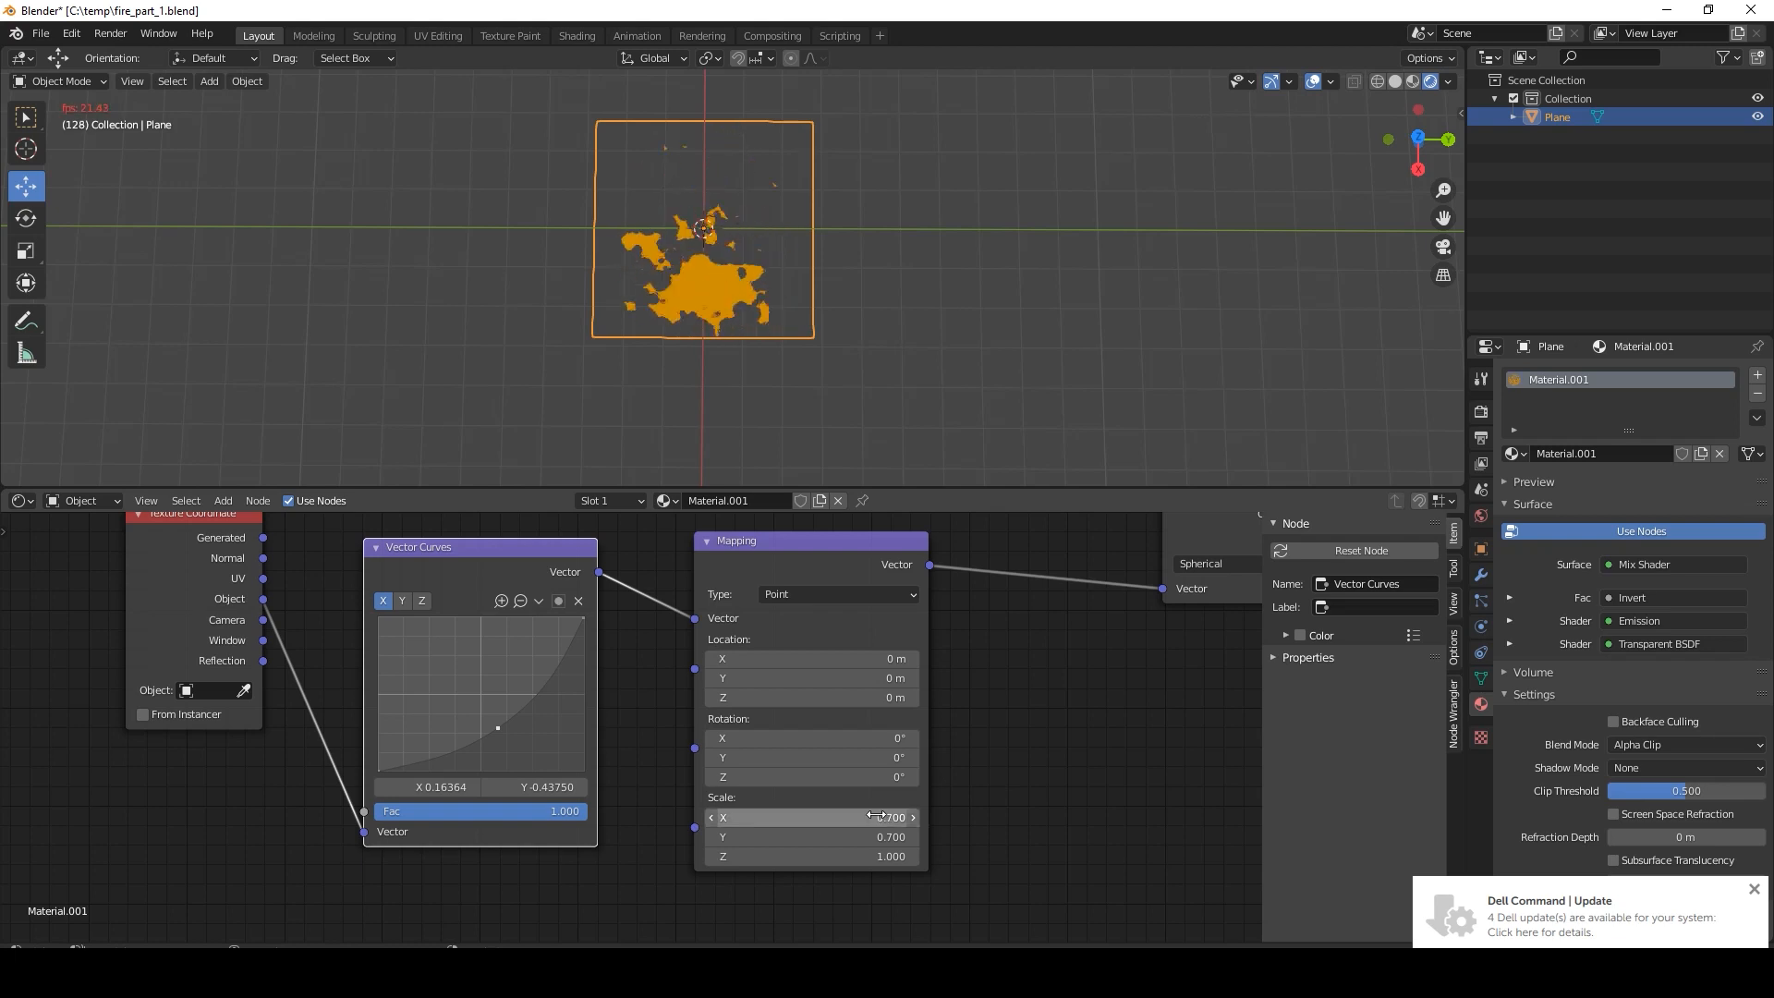
key("space")
Add a new plane at the fire's origin and scale it up well beyond the fire plane as a ground surface.
middle_click_drag(853, 405, 850, 246)
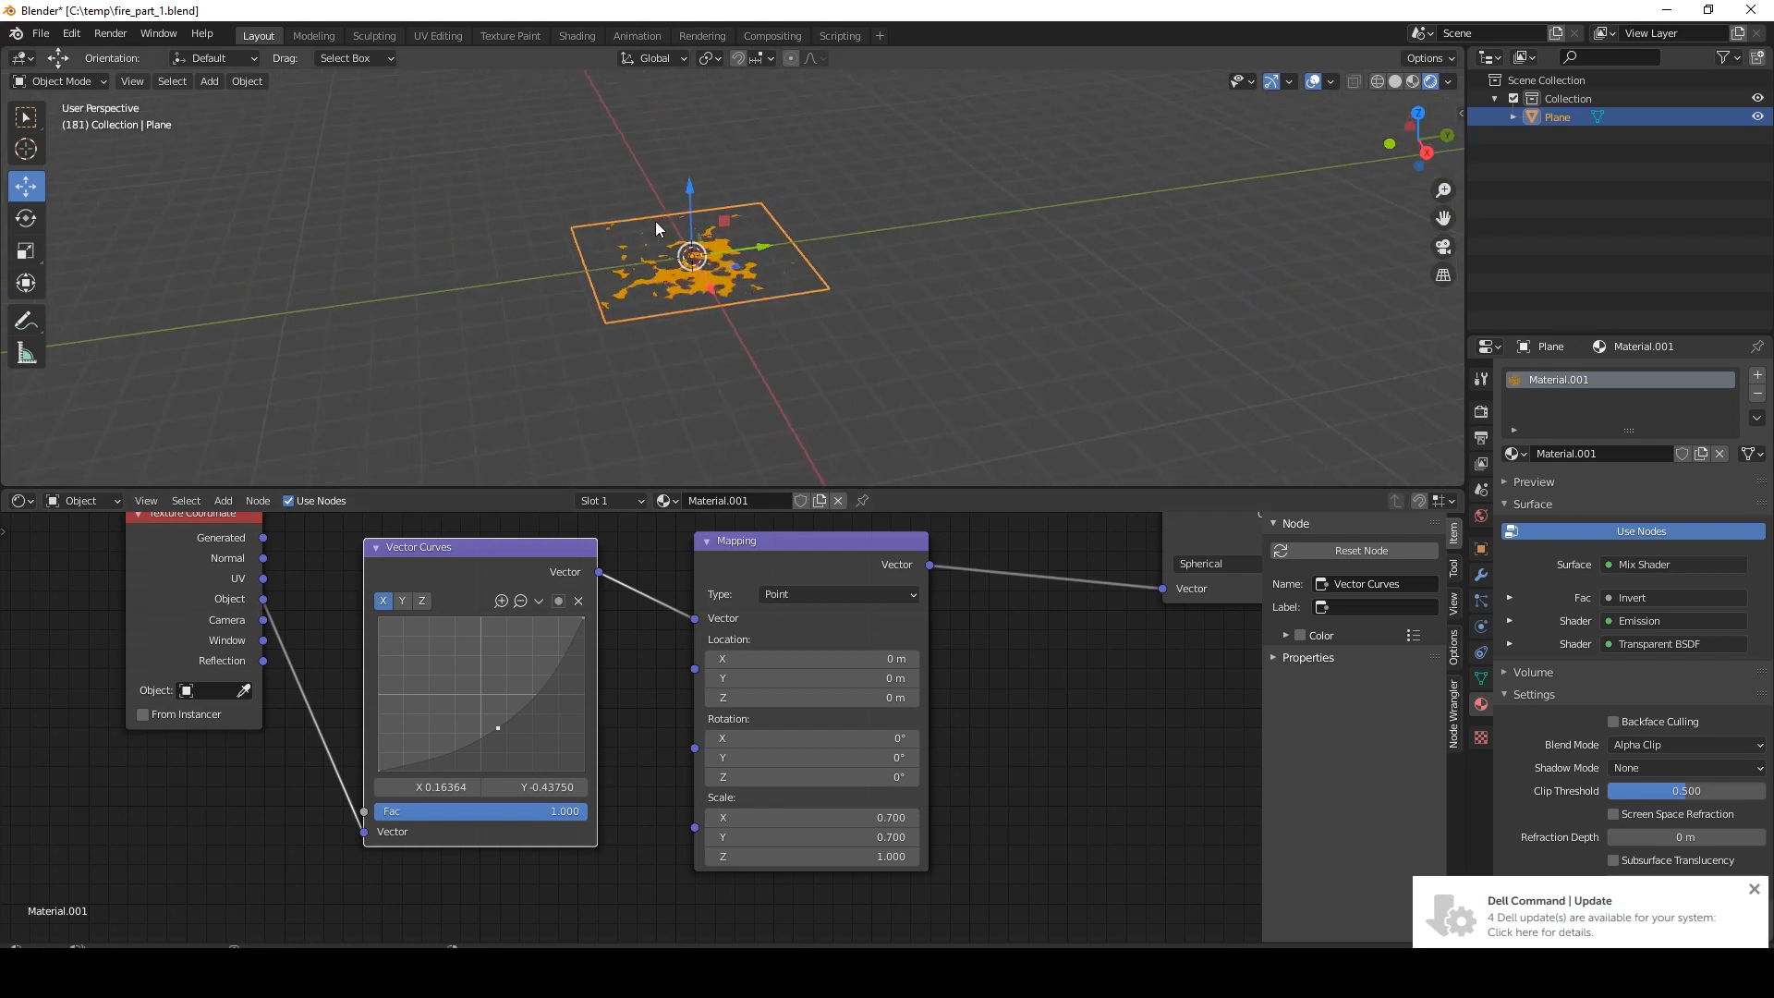
left_click(200, 82)
mouse_move(231, 102)
left_click(381, 101)
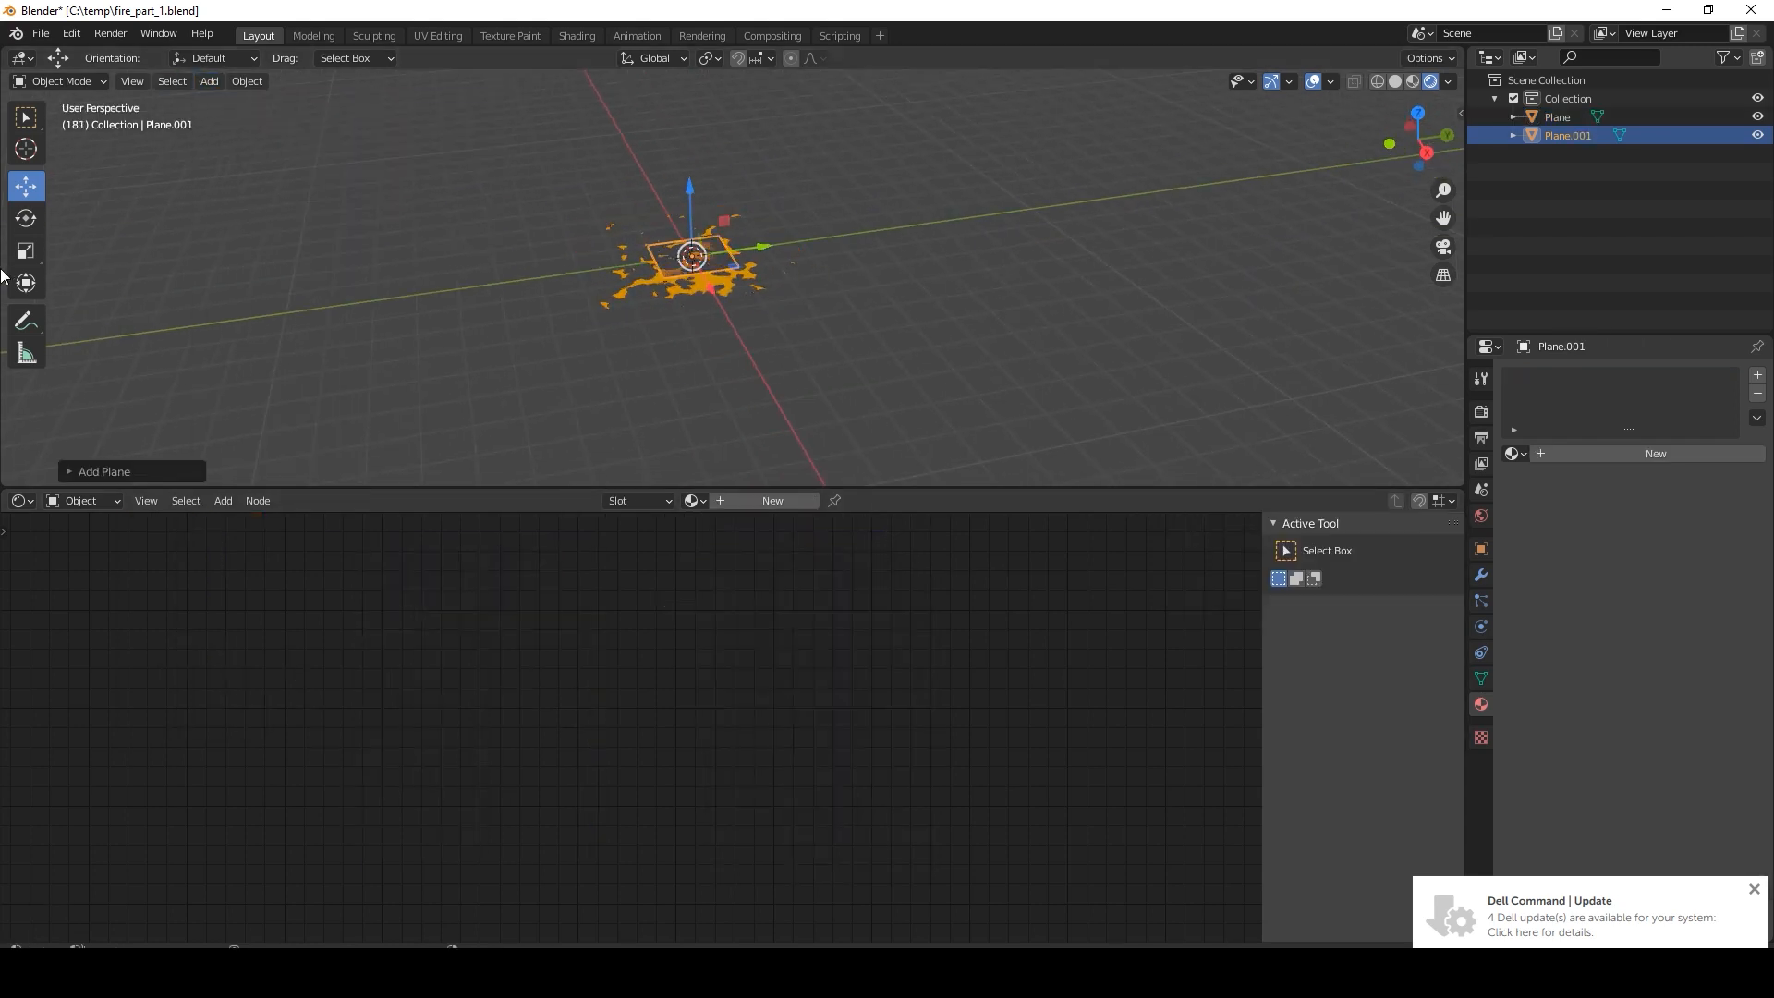
left_click(26, 250)
left_click_drag(764, 205, 1026, 335)
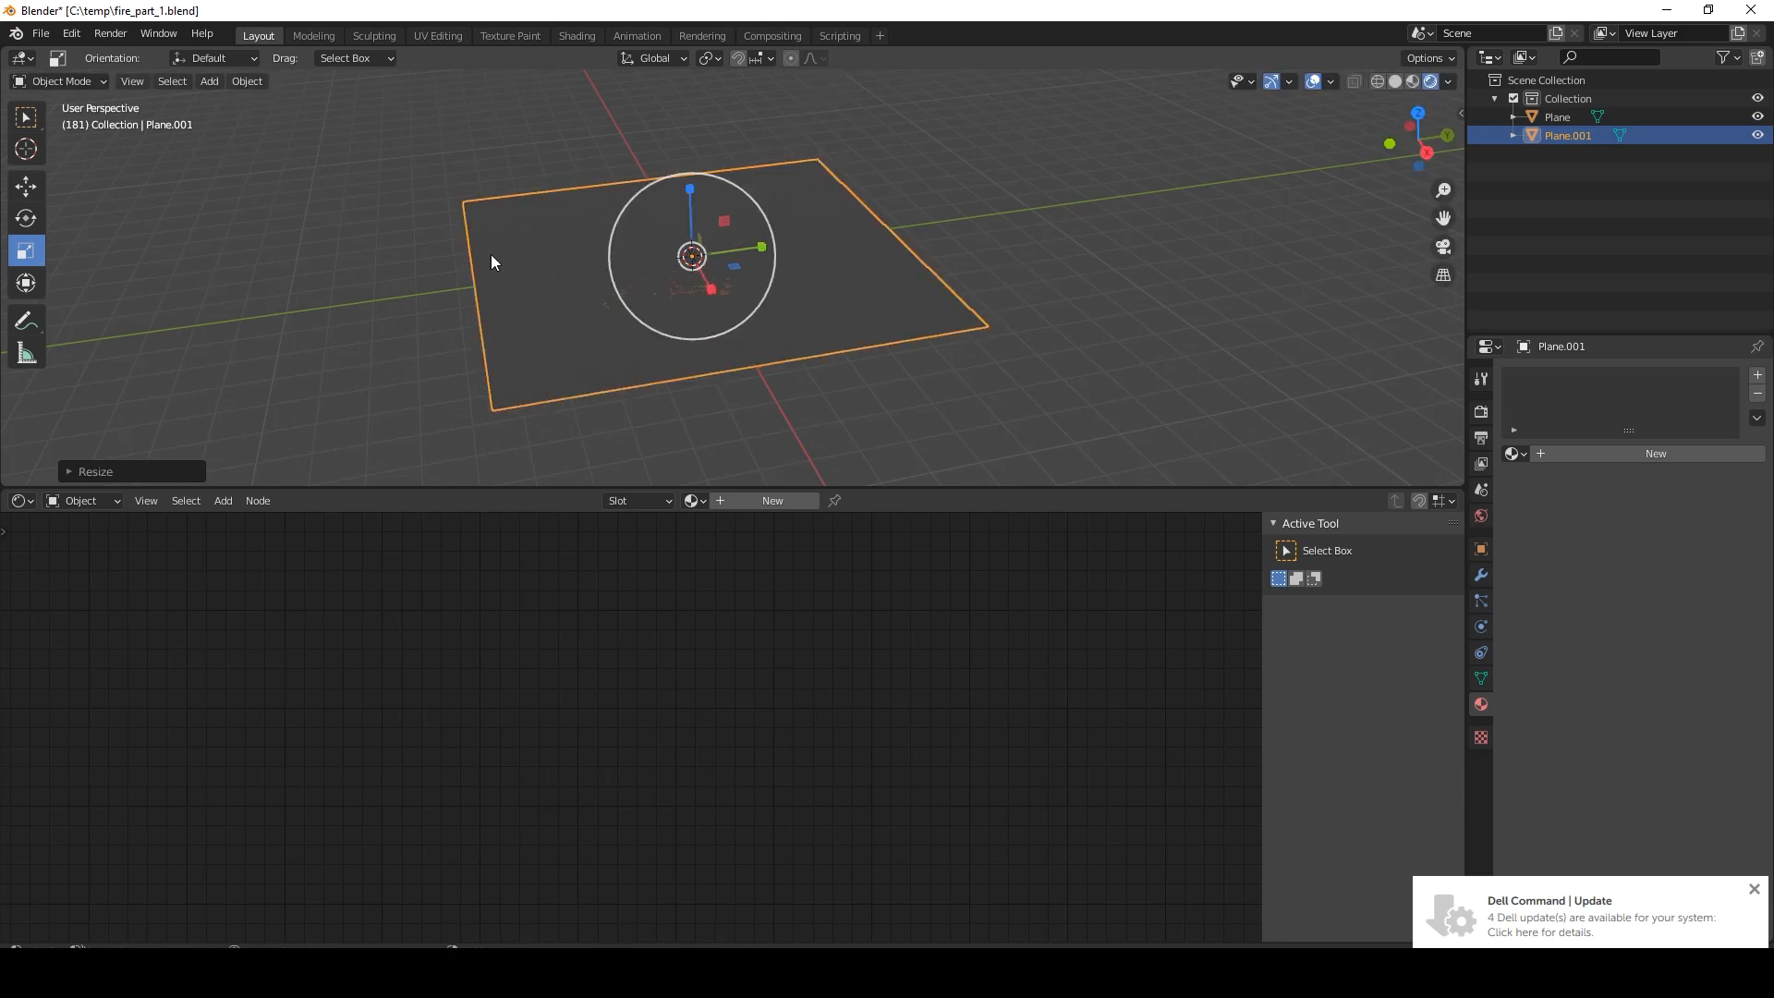
Rotate the fire plane about its Y axis until it stands upright on the ground plane, and preview the animation.
left_click(26, 187)
middle_click_drag(1002, 423, 817, 377)
left_click(702, 242)
left_click(26, 218)
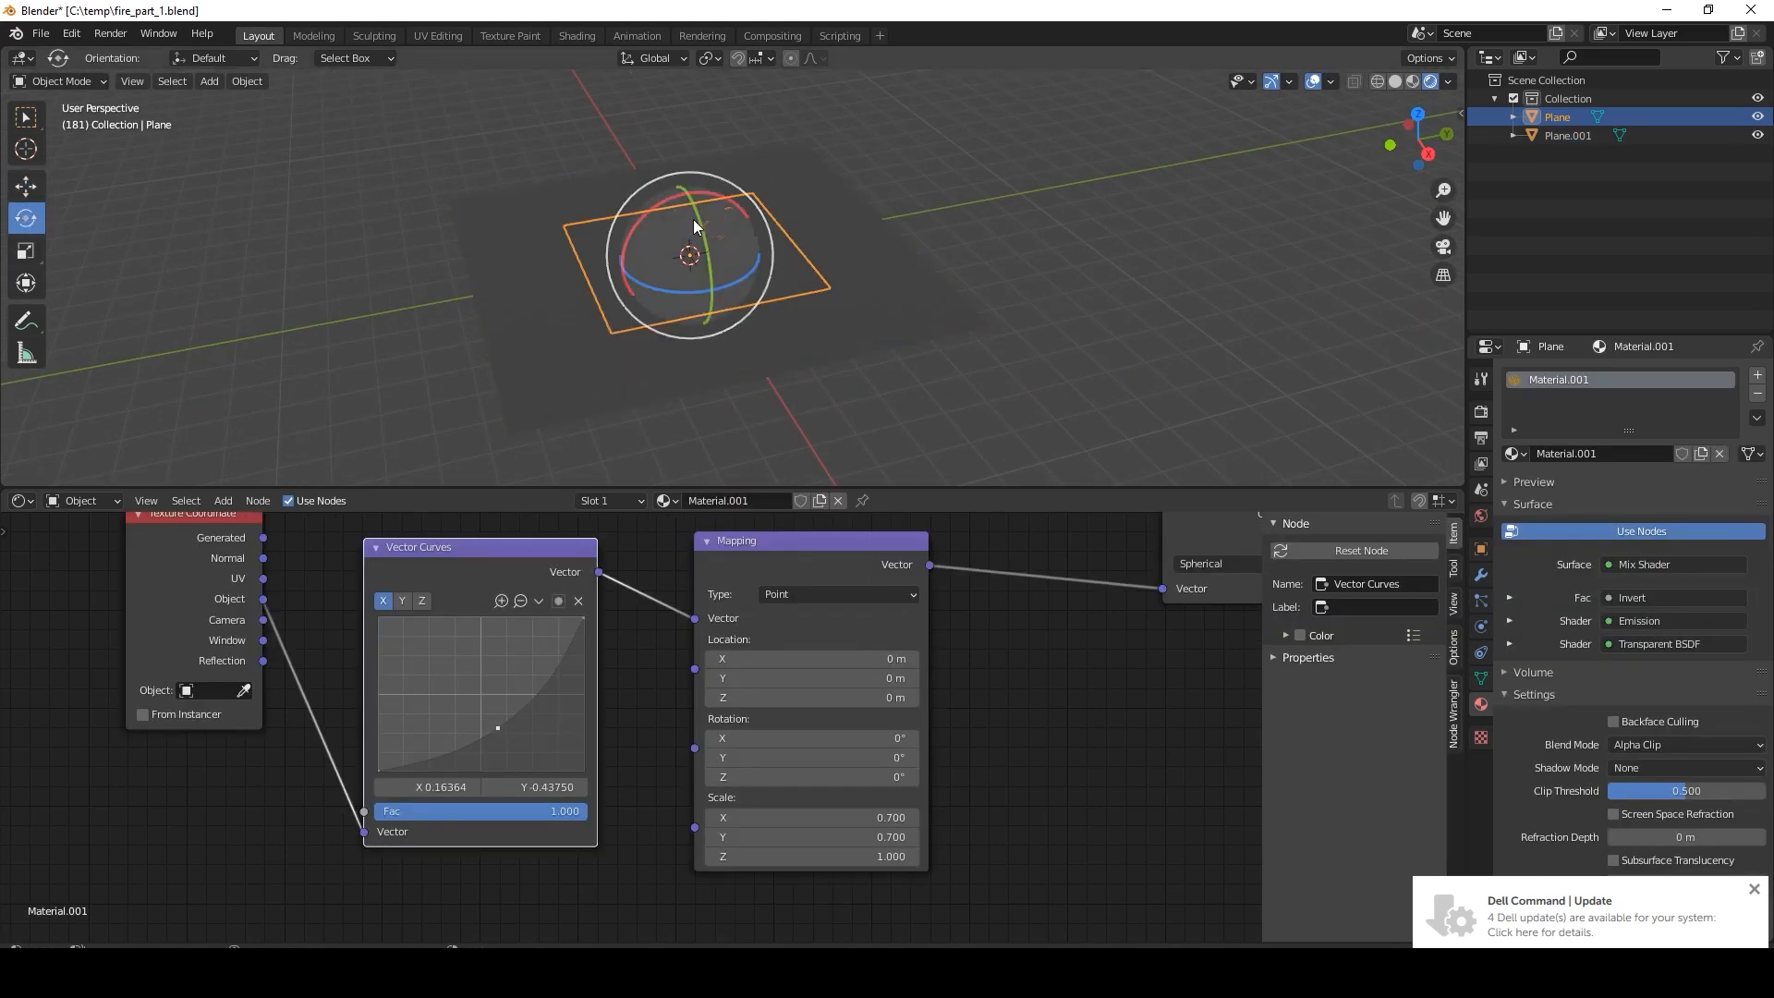
left_click_drag(709, 225, 688, 158)
left_click(35, 190)
key("space")
key("space")
mouse_move(847, 292)
middle_mouse_down()
mouse_move(782, 262)
mouse_move(818, 295)
middle_mouse_up()
Enlarge the ground plane further and play the animation to check the upright fire on it.
left_click(822, 304)
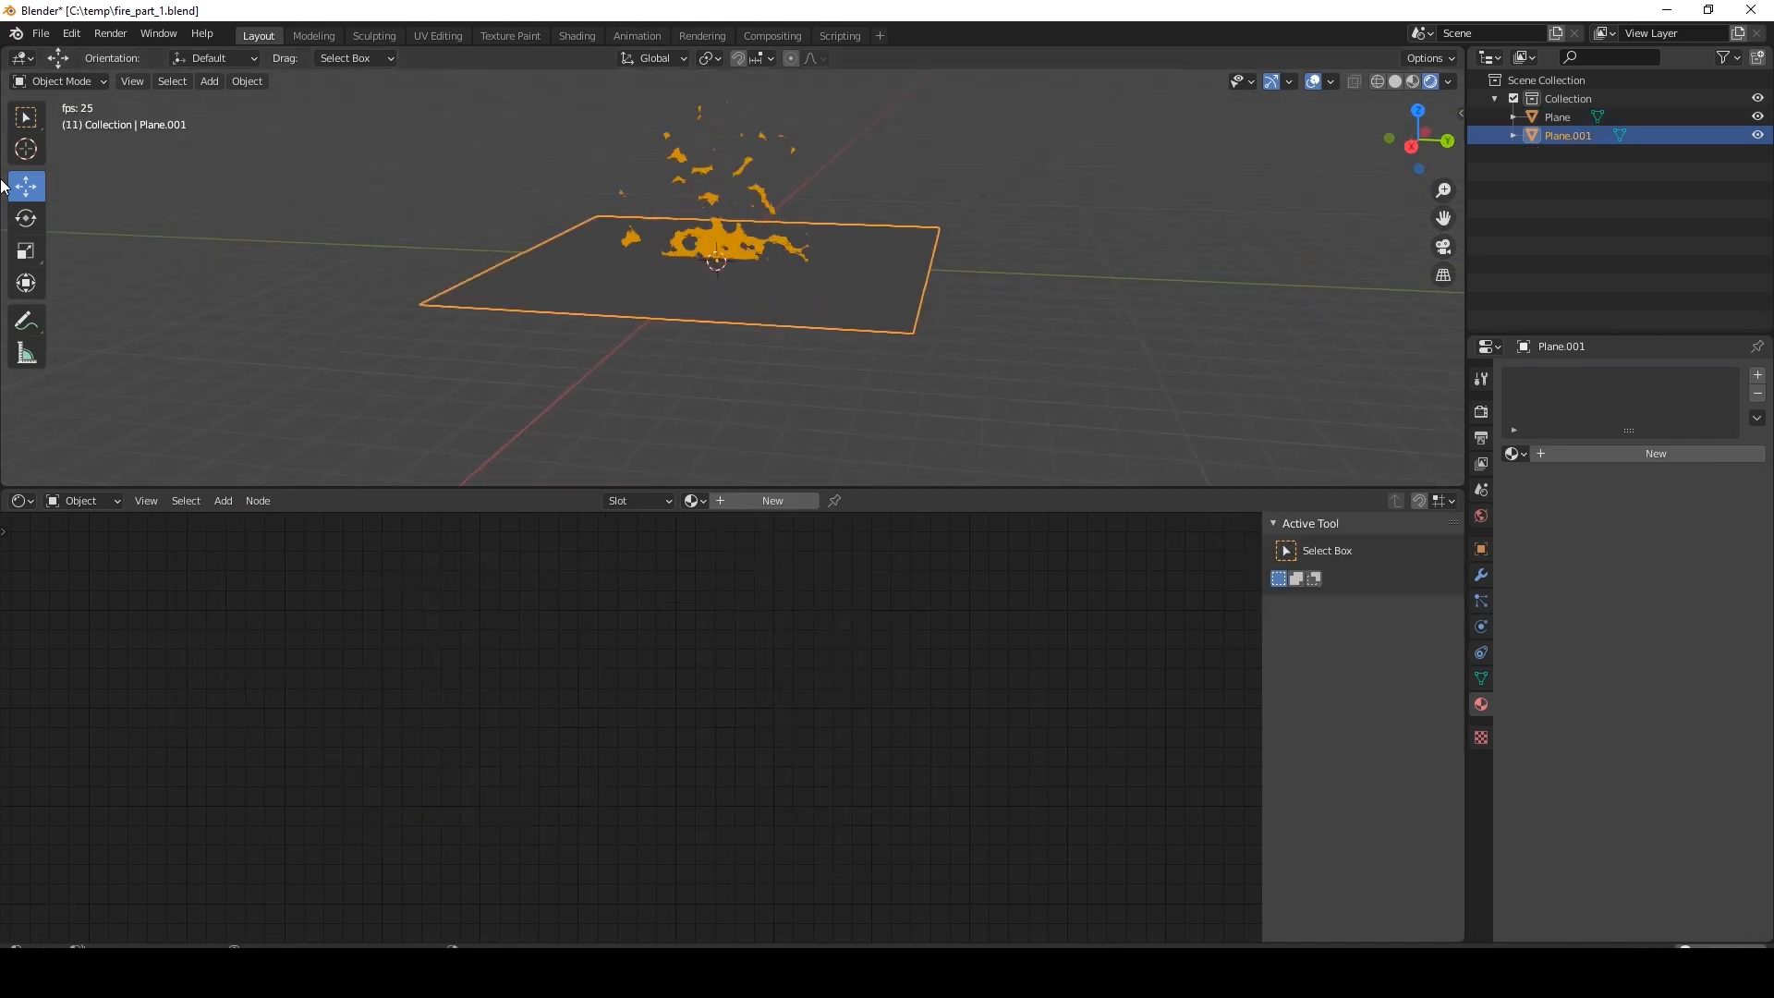
left_click(28, 251)
key("space")
left_click_drag(786, 225, 863, 108)
left_click(974, 93)
key("space")
middle_click_drag(795, 286, 691, 373, "shift")
scroll(684, 379, "up", 2)
key("space")
Raise the Fac of the fire material's Mix node that combines the Voronoi ColorRamp with the spherical gradient during playback.
left_click(630, 299)
middle_click_drag(902, 791, 811, 822)
scroll(1029, 706, "down", 5)
middle_click_drag(1042, 639, 808, 791)
scroll(861, 765, "up", 5)
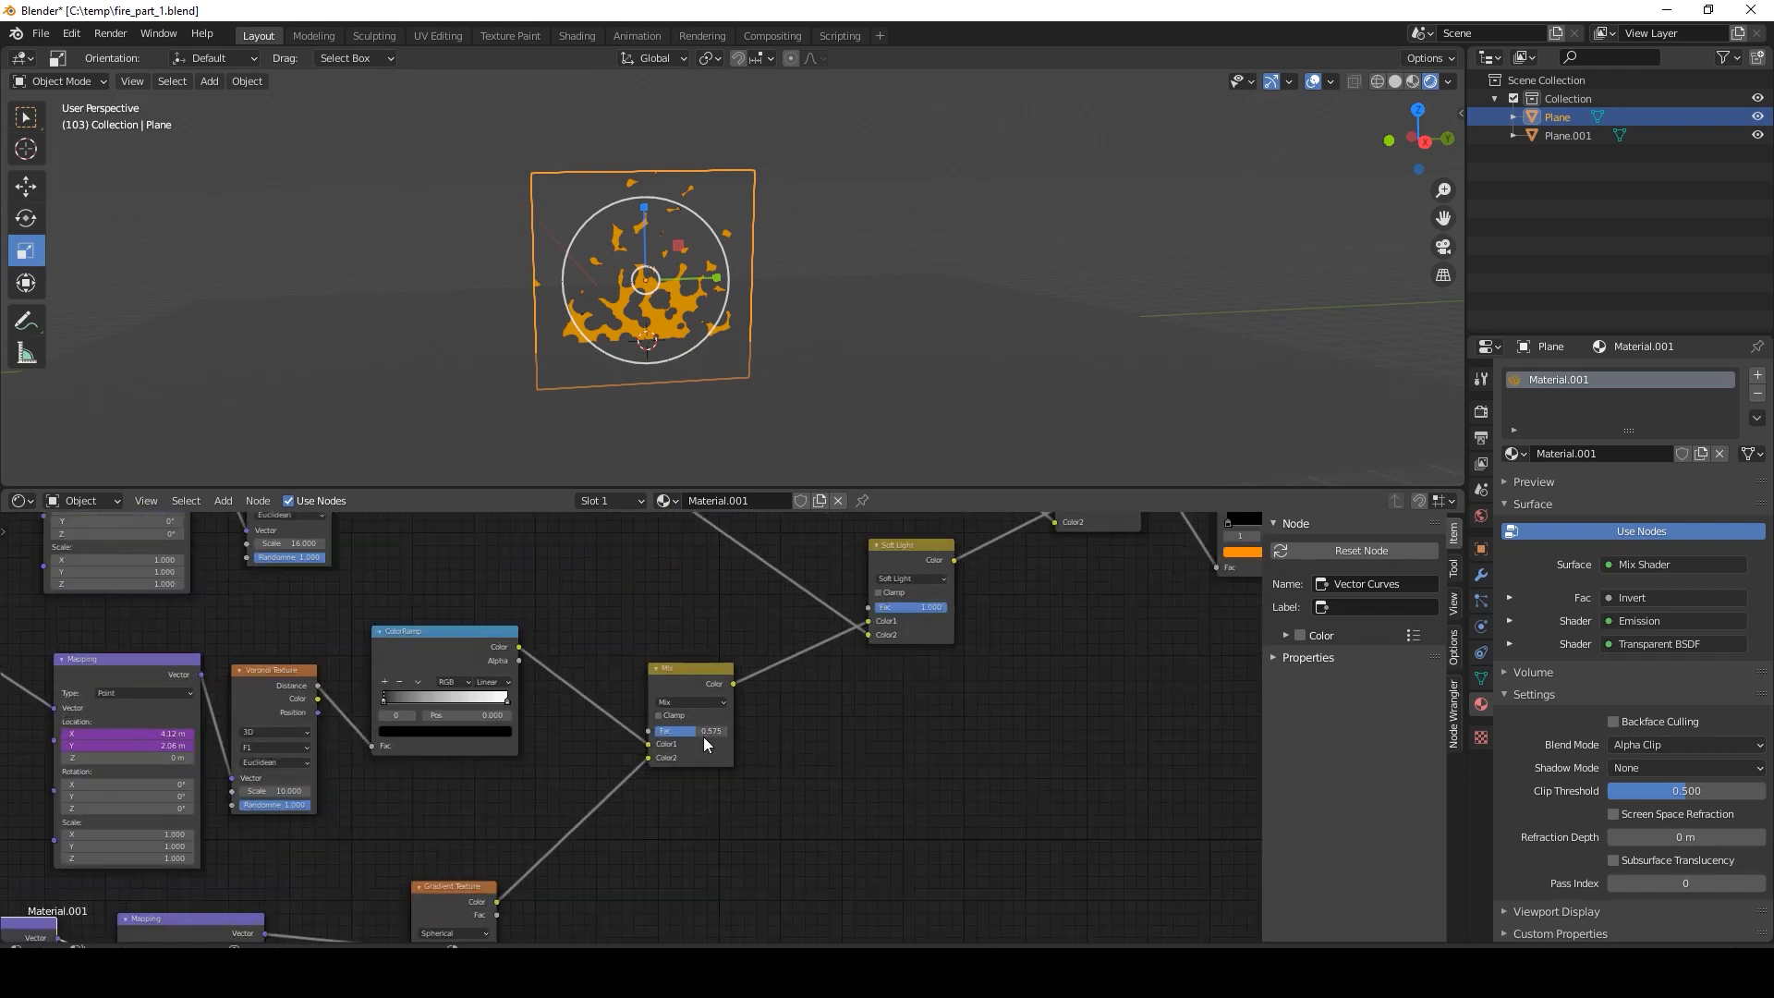
key("space")
mouse_move(702, 730)
left_mouse_down()
mouse_move(680, 730)
mouse_move(725, 730)
left_mouse_up()
Move the white stop of the ColorRamp feeding the Invert node to about 0.418 while the animation plays.
scroll(744, 726, "down", 5)
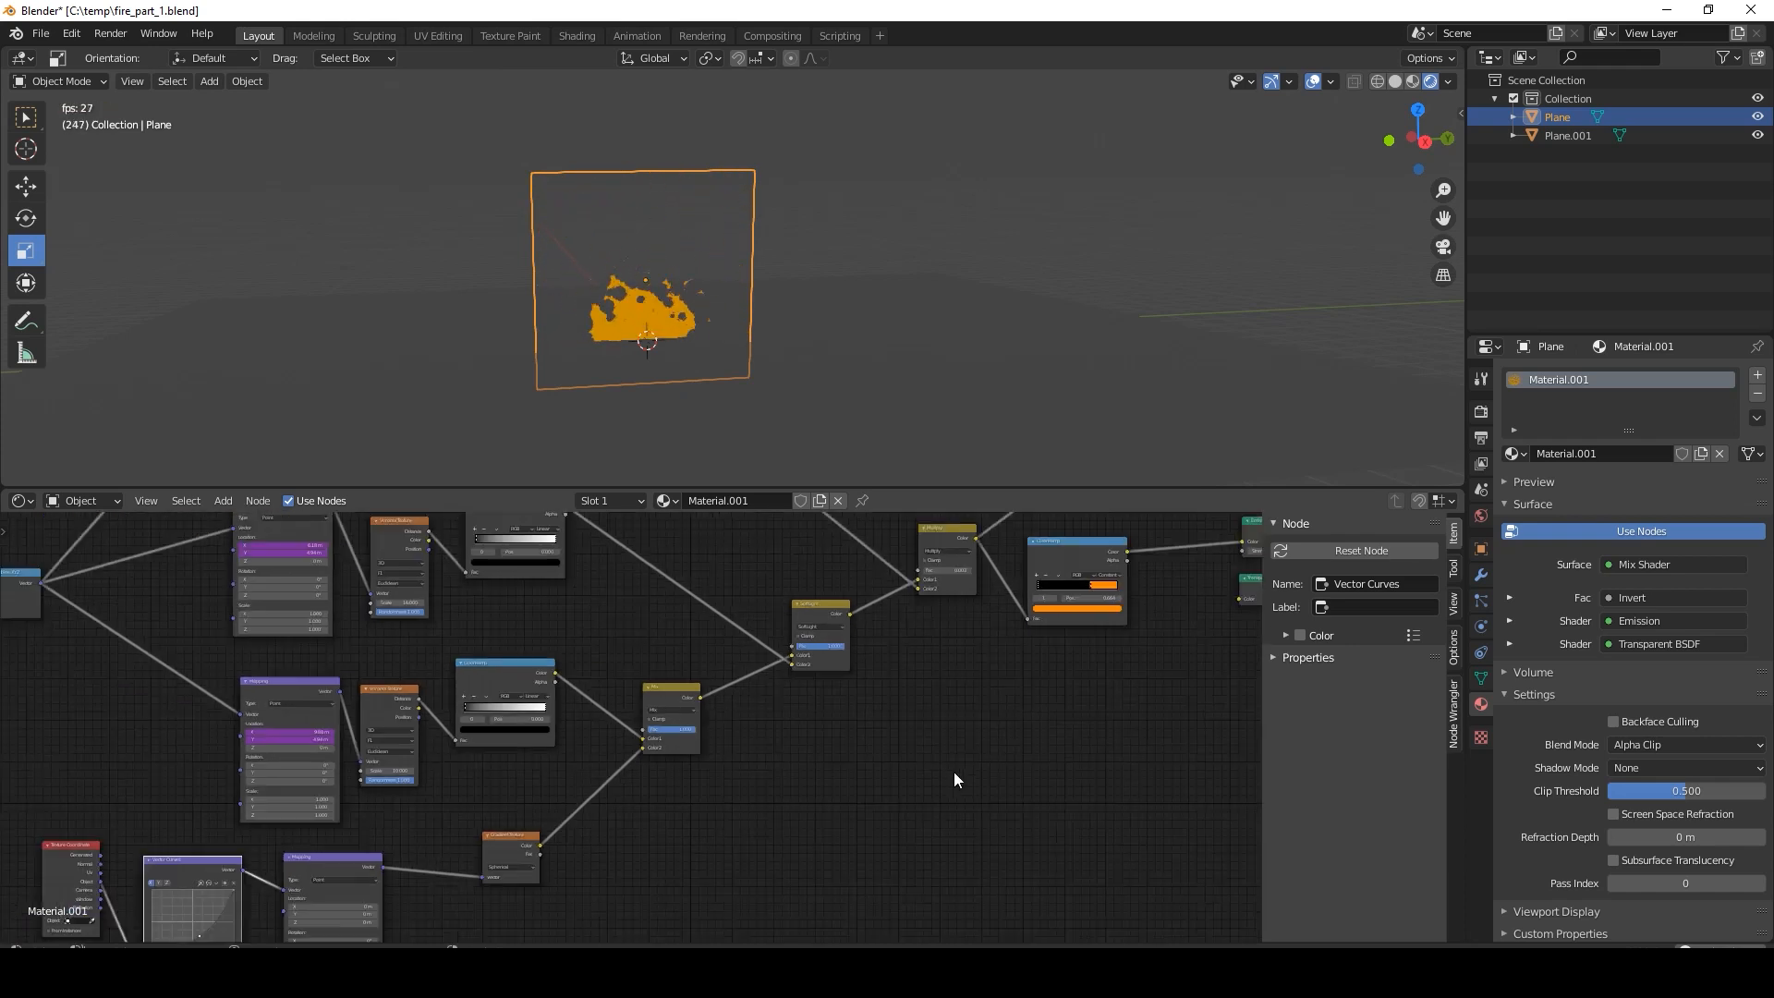
scroll(777, 828, "up", 6)
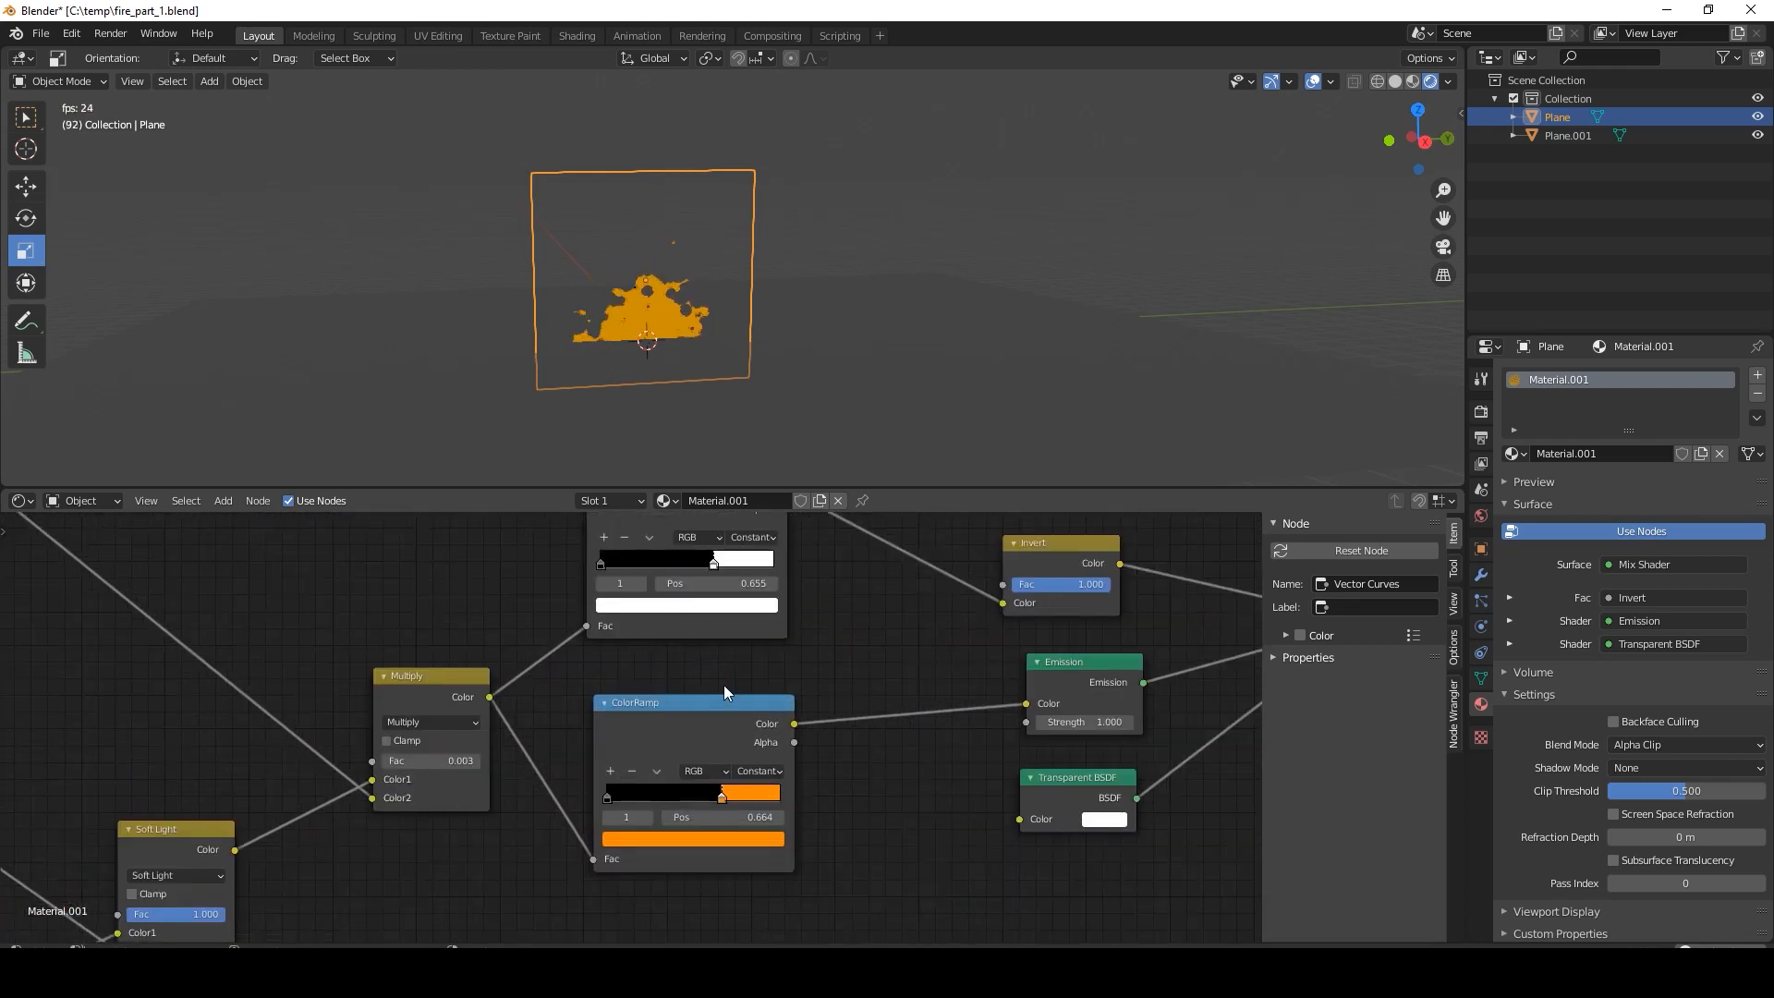
middle_click_drag(723, 686, 750, 816)
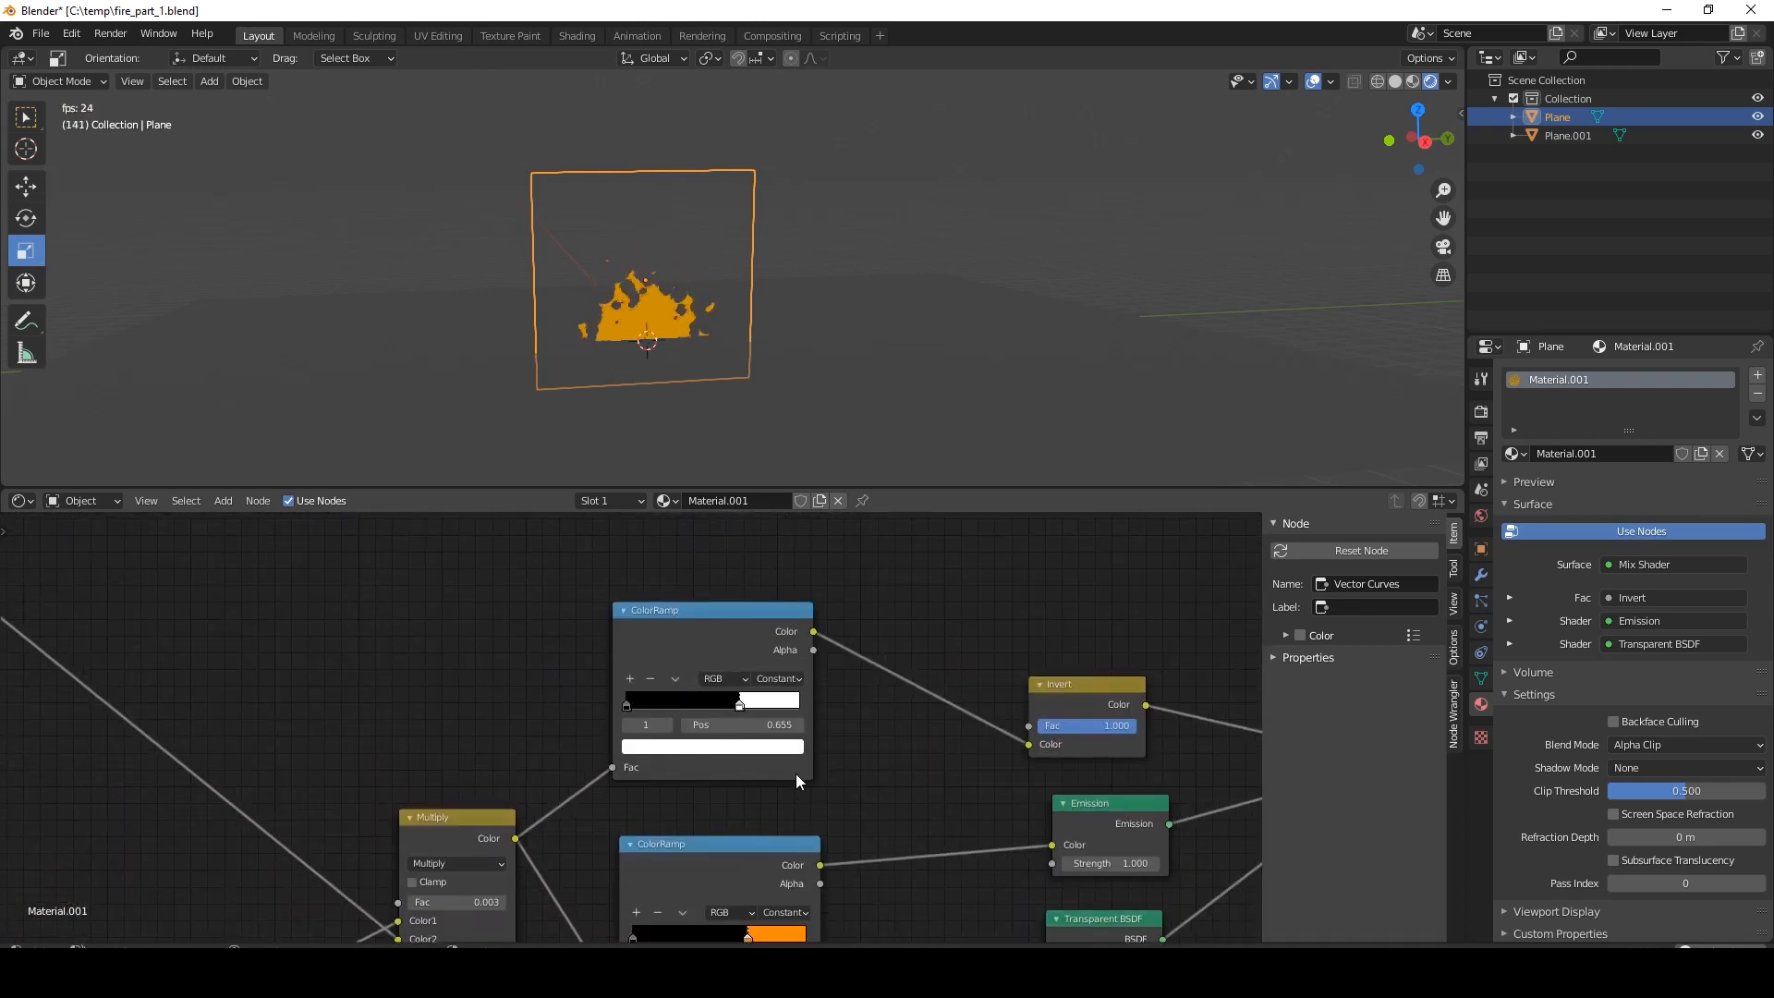
left_click_drag(748, 704, 777, 712)
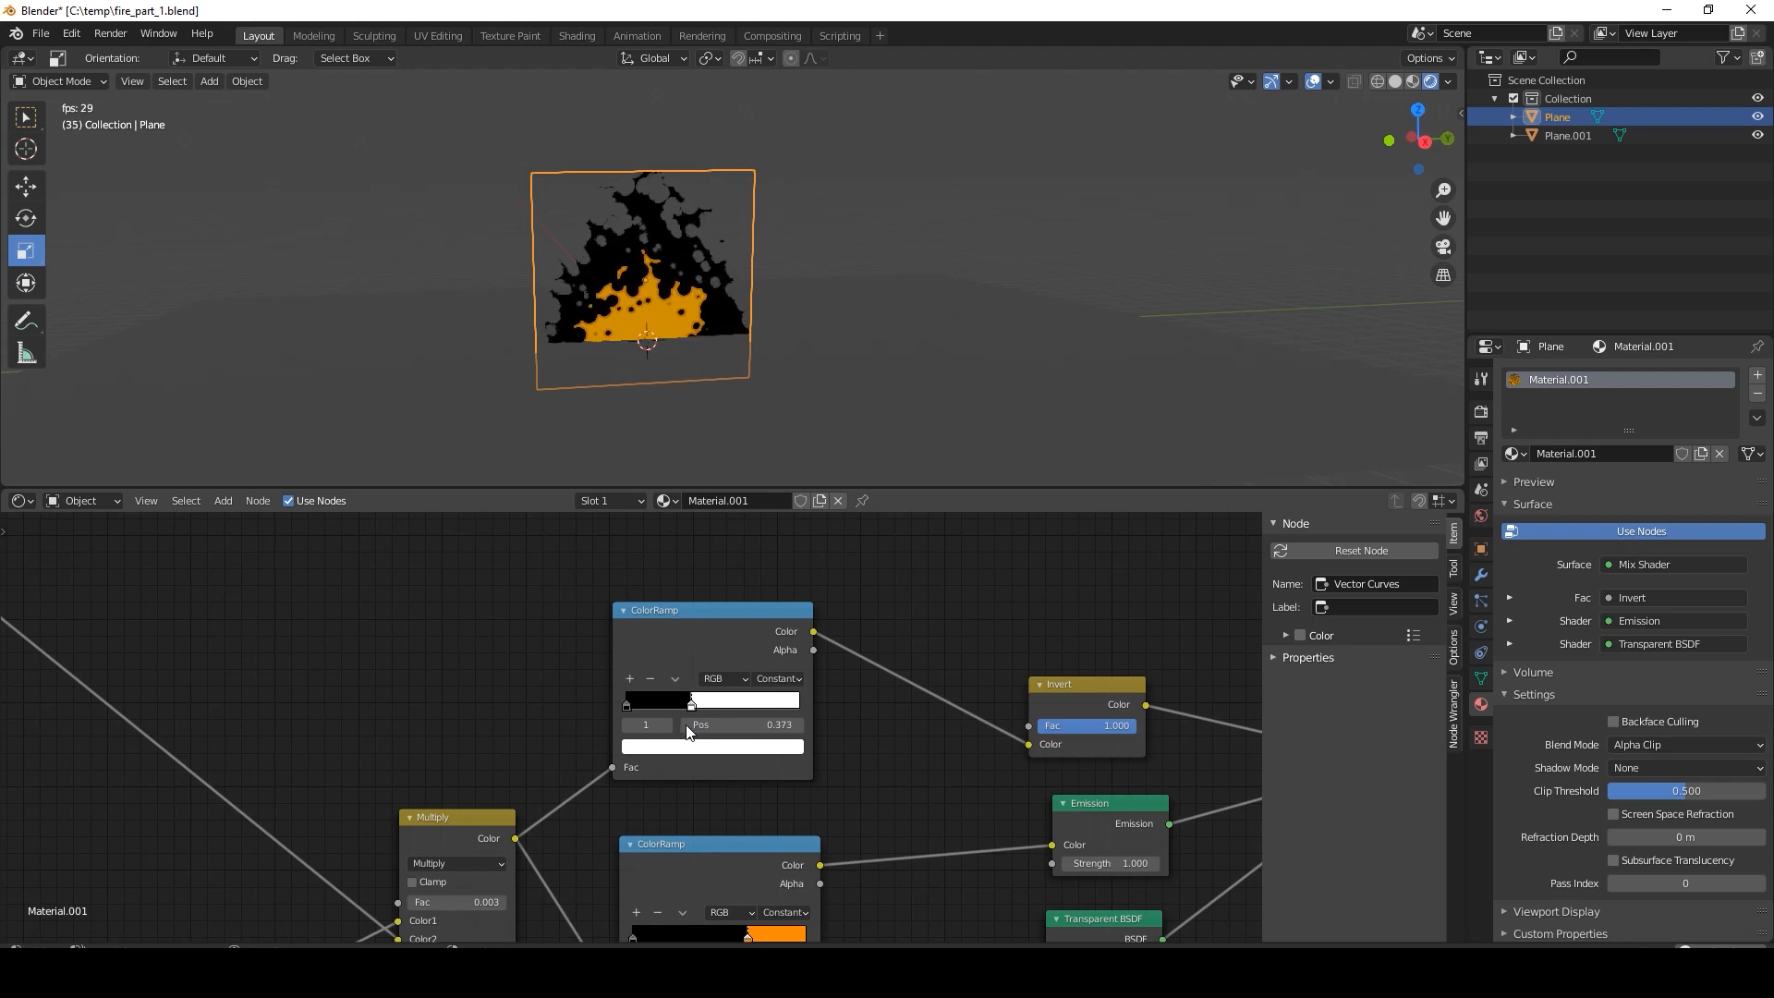
Move the orange stop of the ColorRamp feeding the Emission to about 0.118 and readjust the white stop of the Invert's ColorRamp.
middle_click_drag(825, 794, 842, 651)
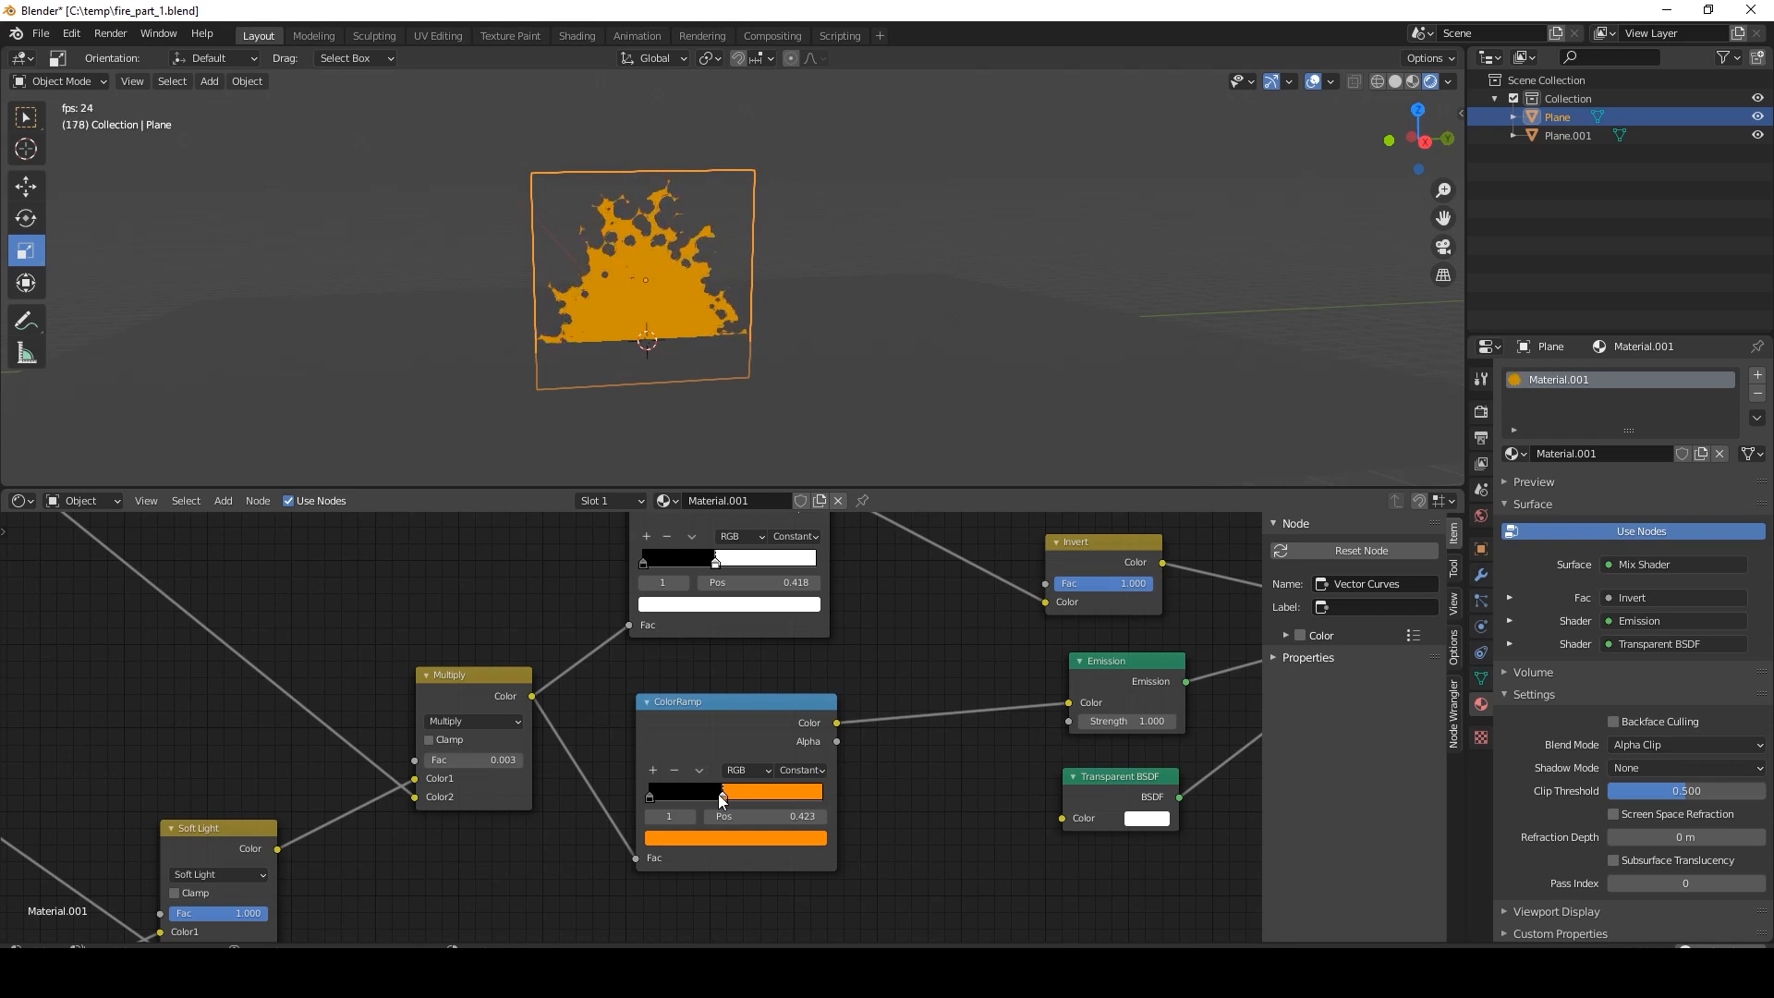
left_click_drag(723, 793, 667, 792)
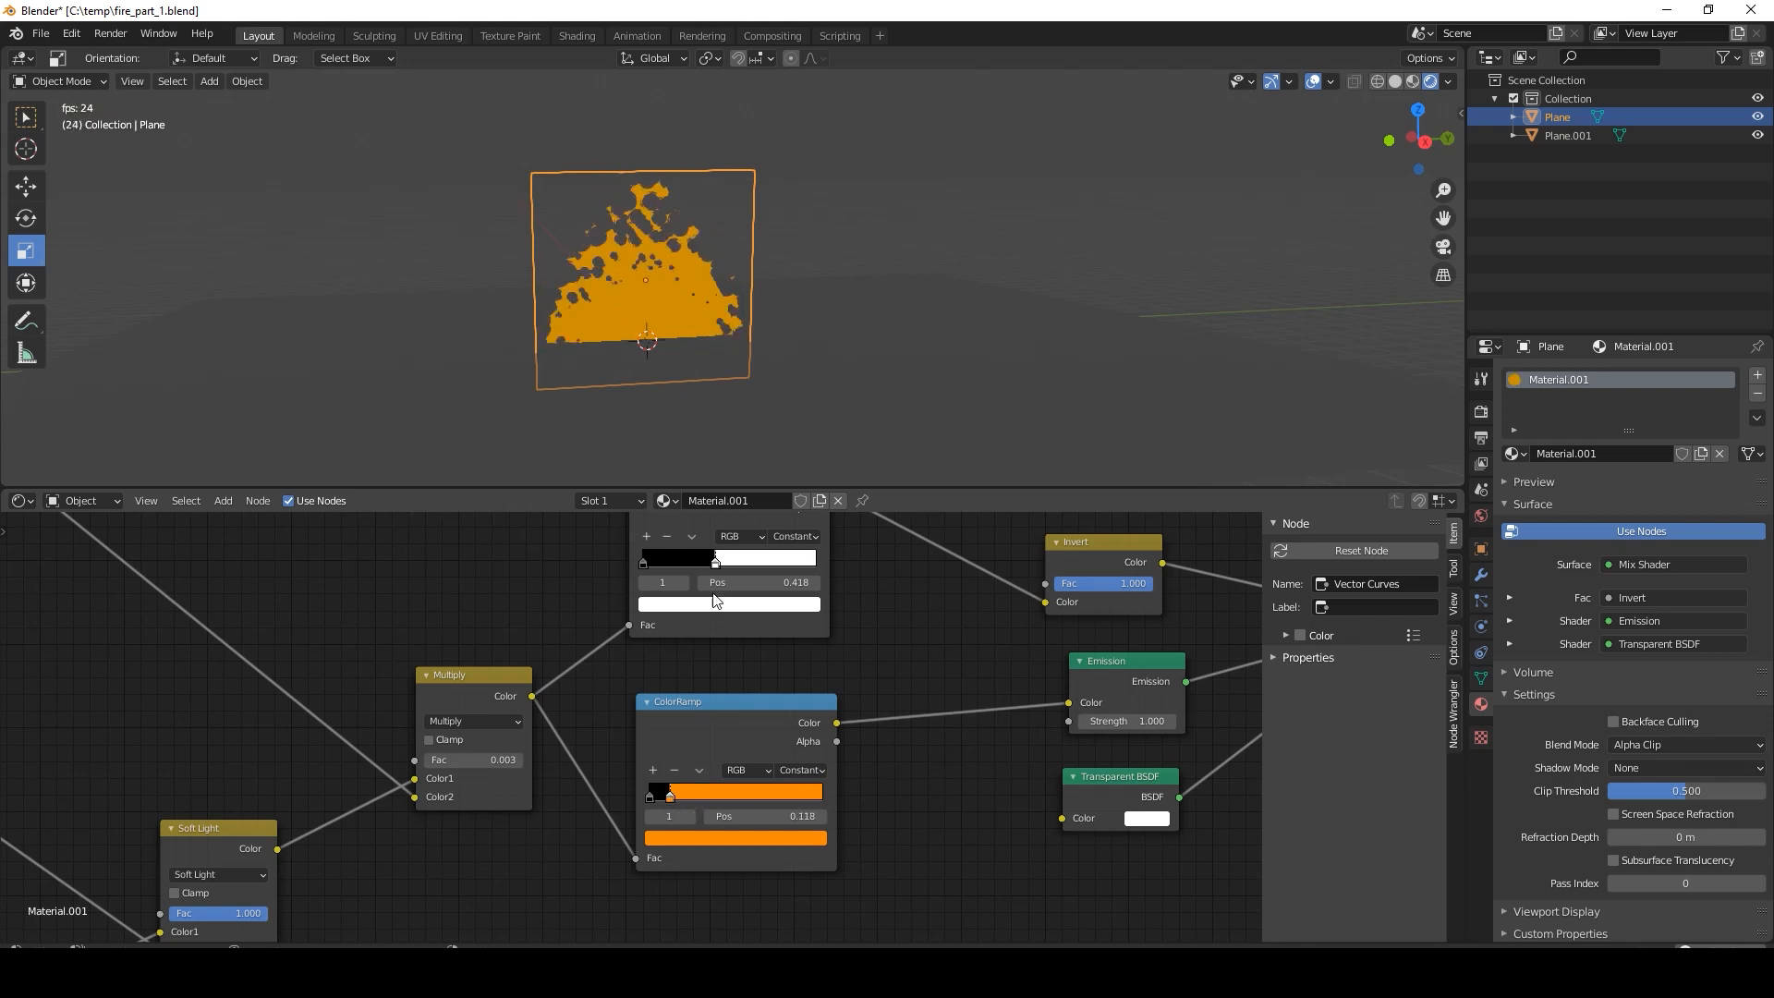
left_click_drag(778, 563, 728, 580)
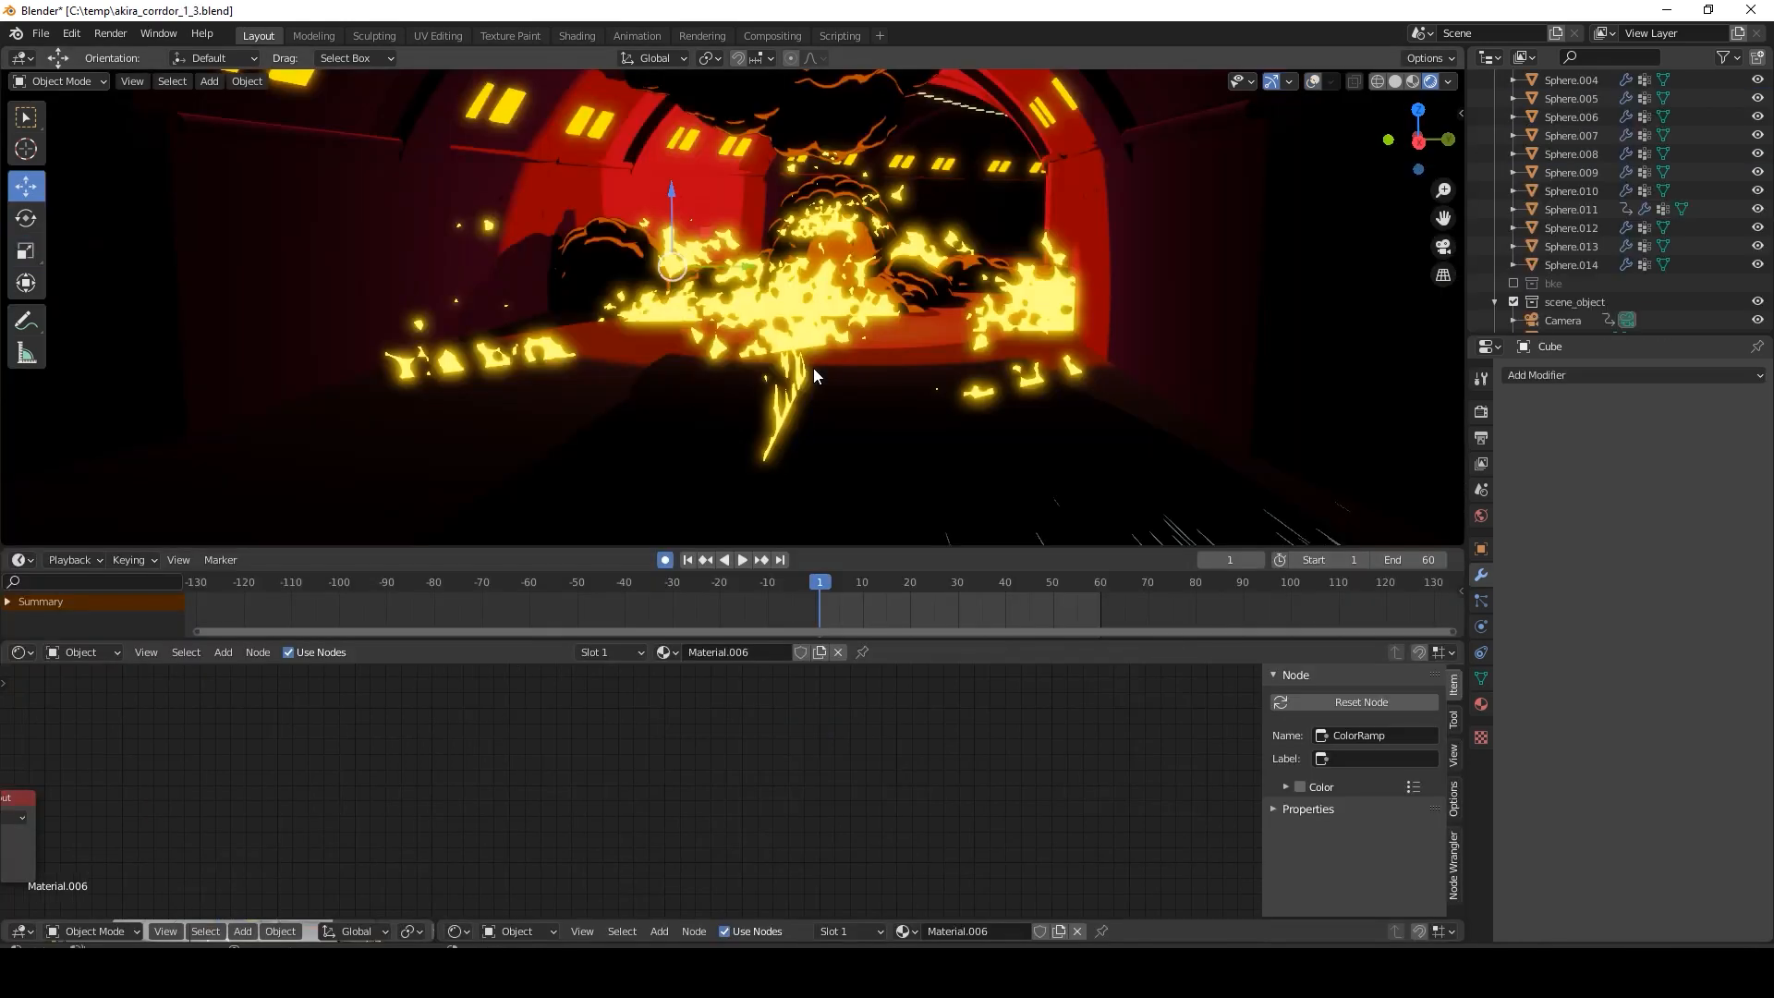
Examine the finished fire planes in the akira_corrdor_1_3.blend tunnel scene from several angles and play a few frames.
scroll(876, 275, "down", 3)
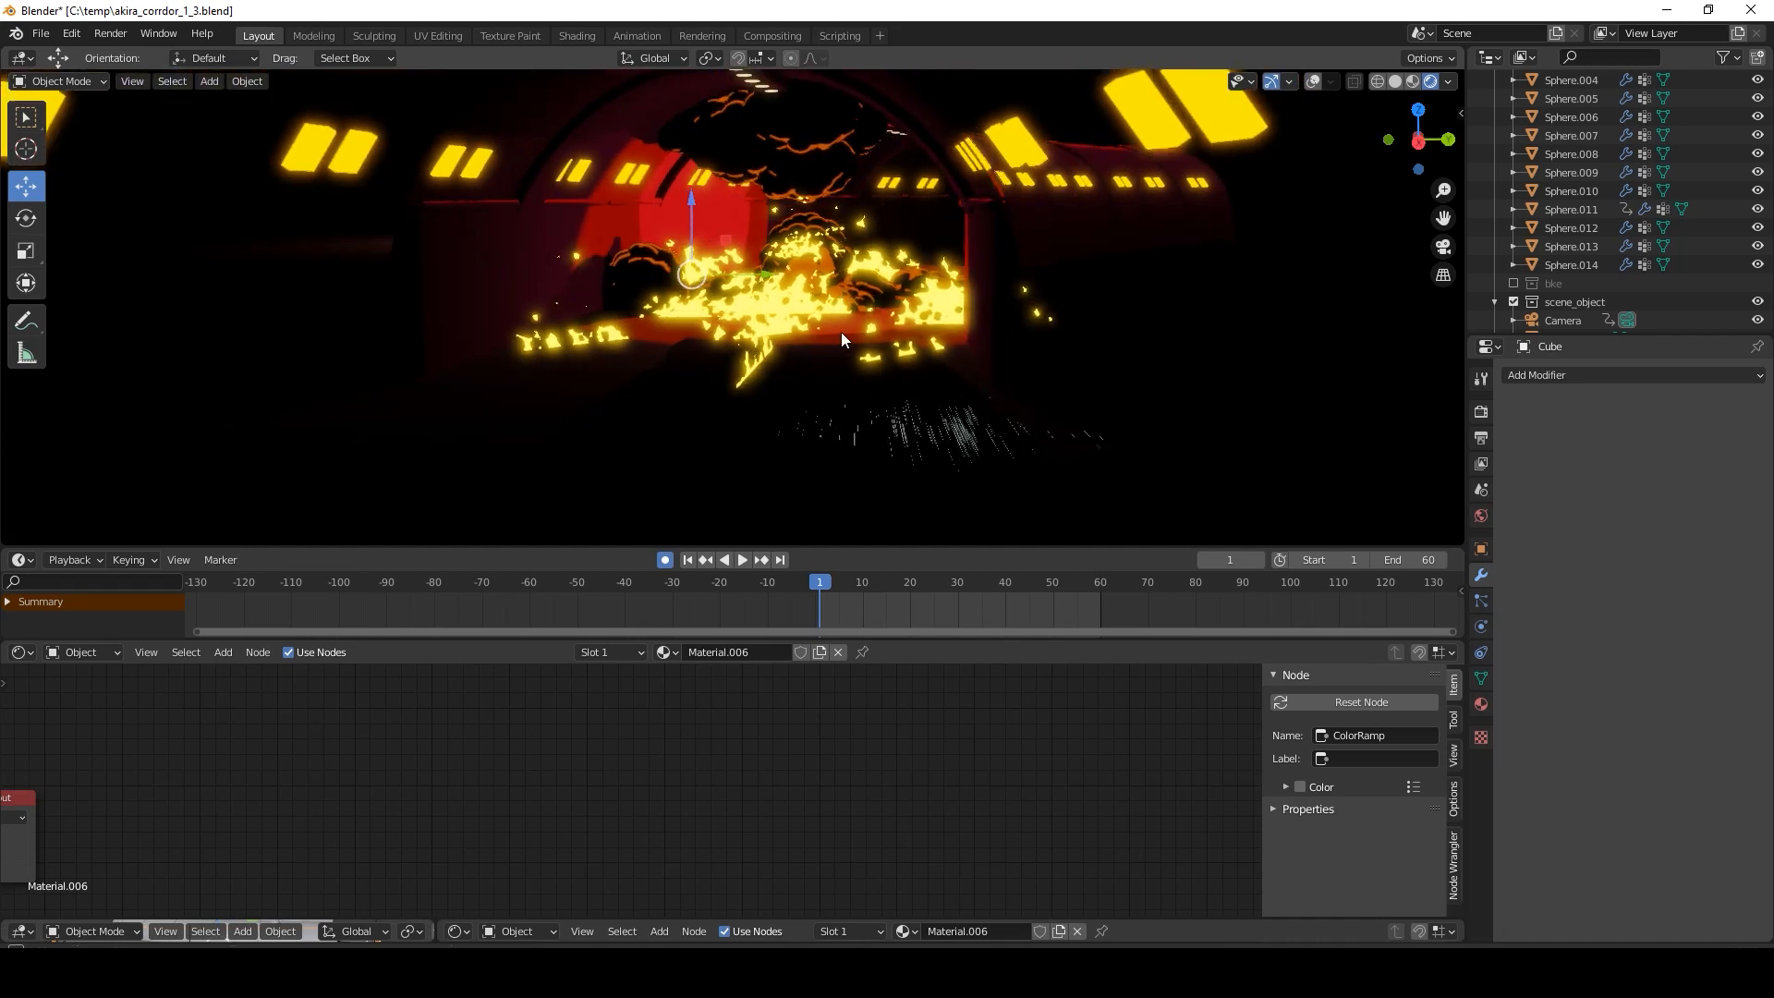
scroll(839, 331, "up", 5)
scroll(850, 347, "up", 5)
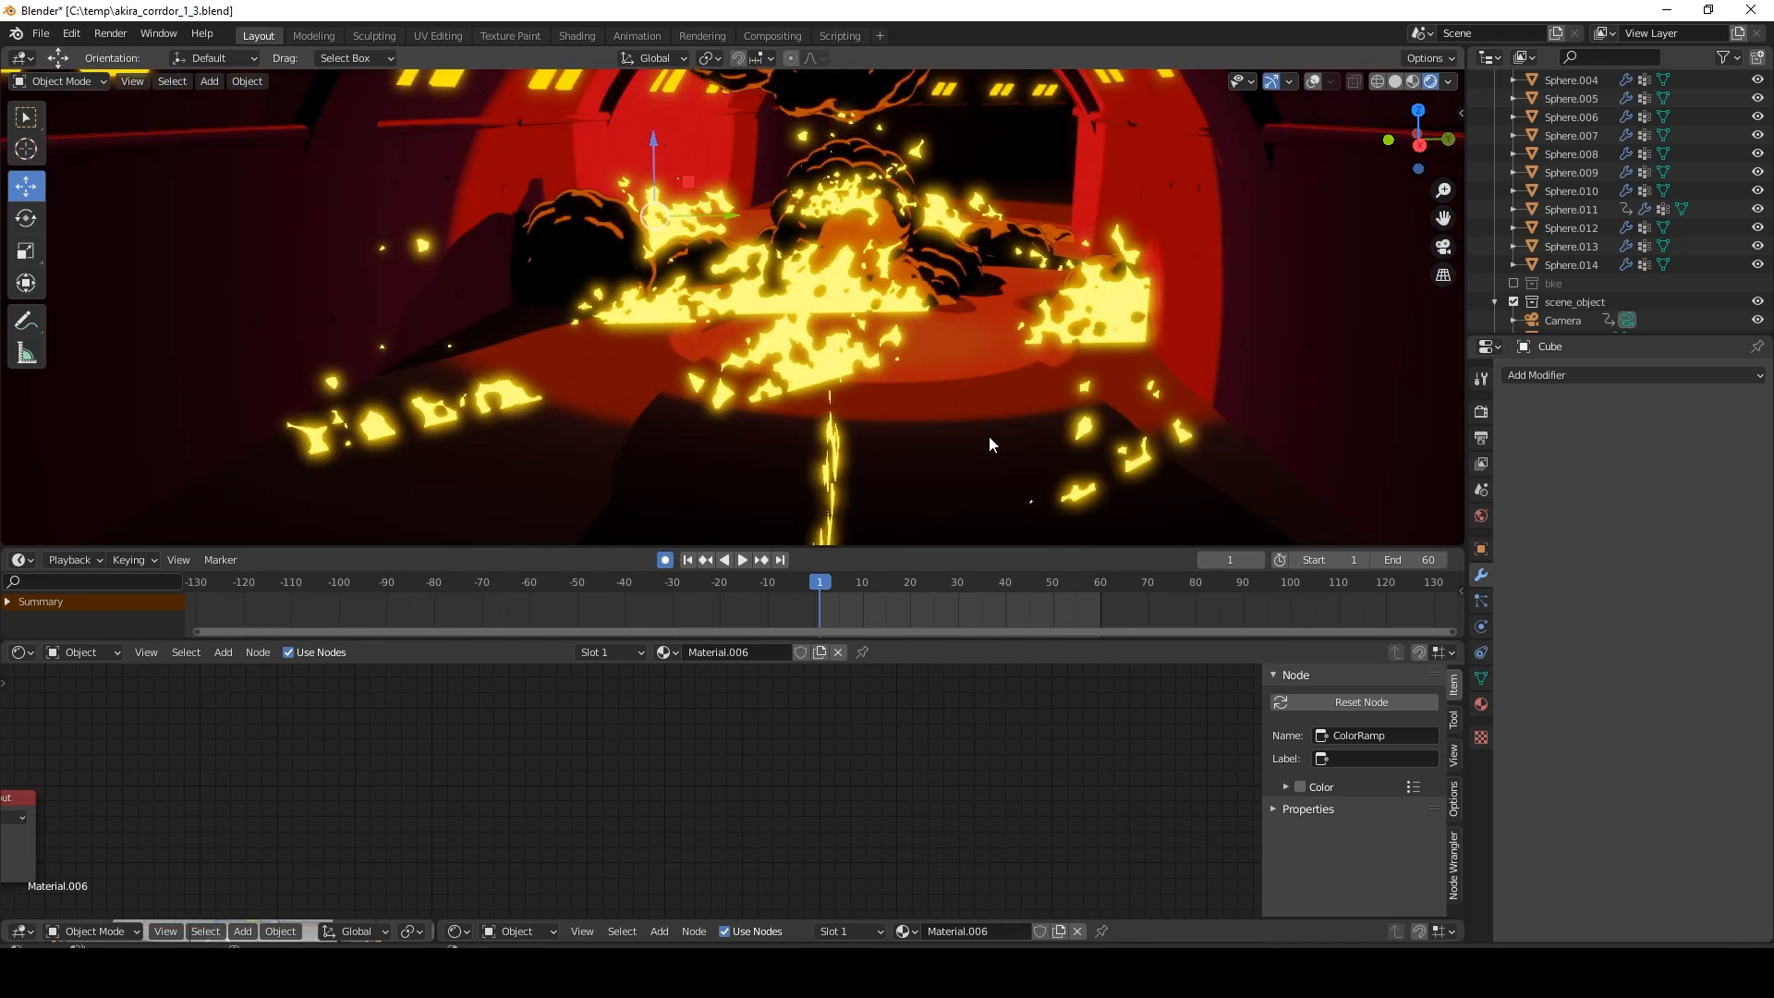
middle_click_drag(986, 424, 939, 330)
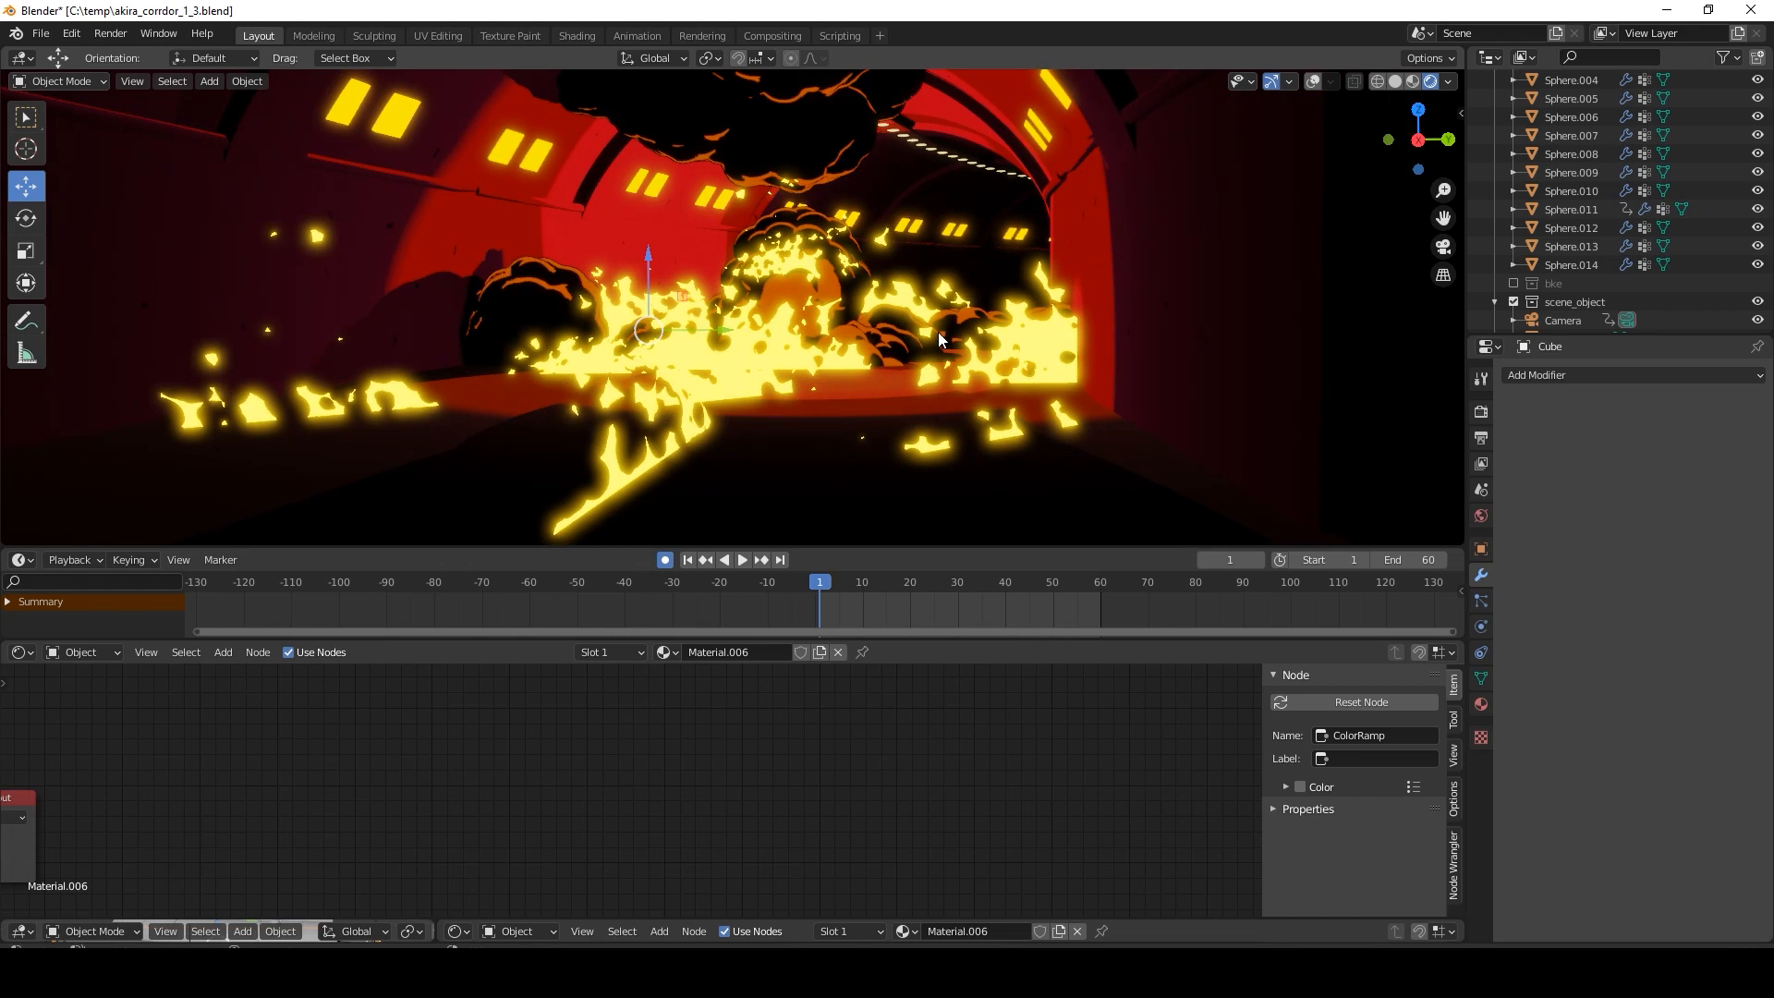
mouse_move(808, 375)
middle_mouse_down("shift")
mouse_move(857, 384)
mouse_move(817, 390)
middle_mouse_up("shift")
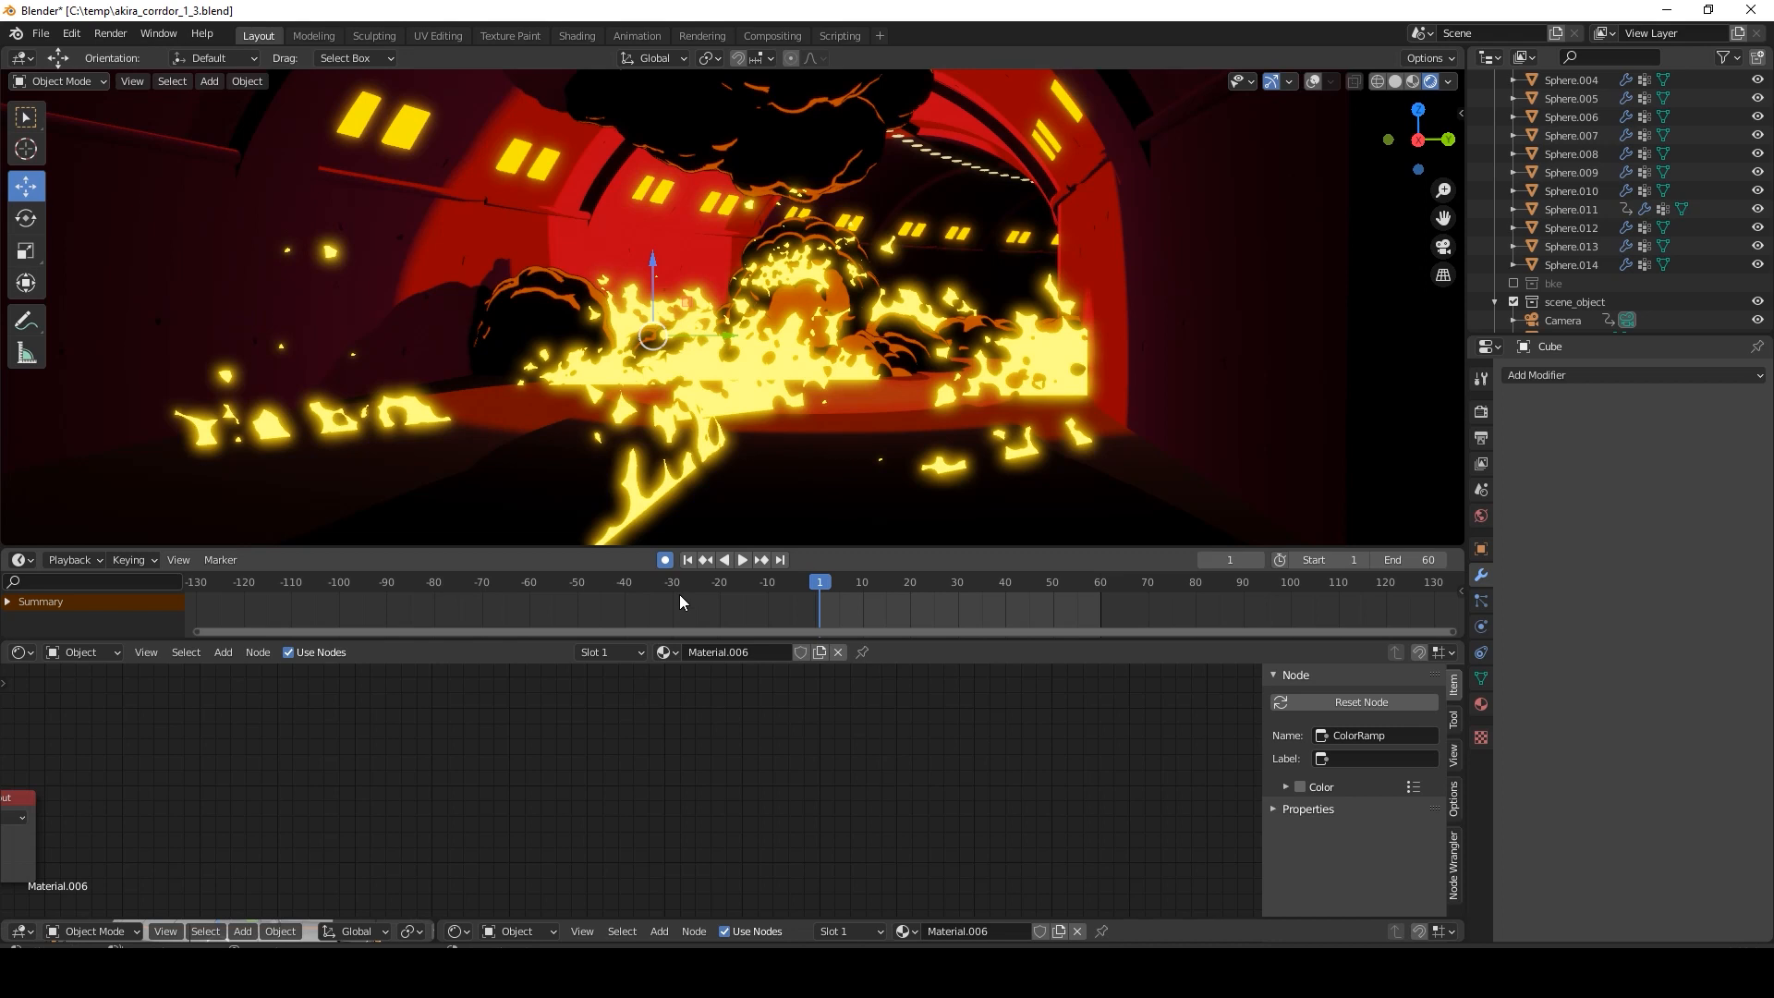
key("space")
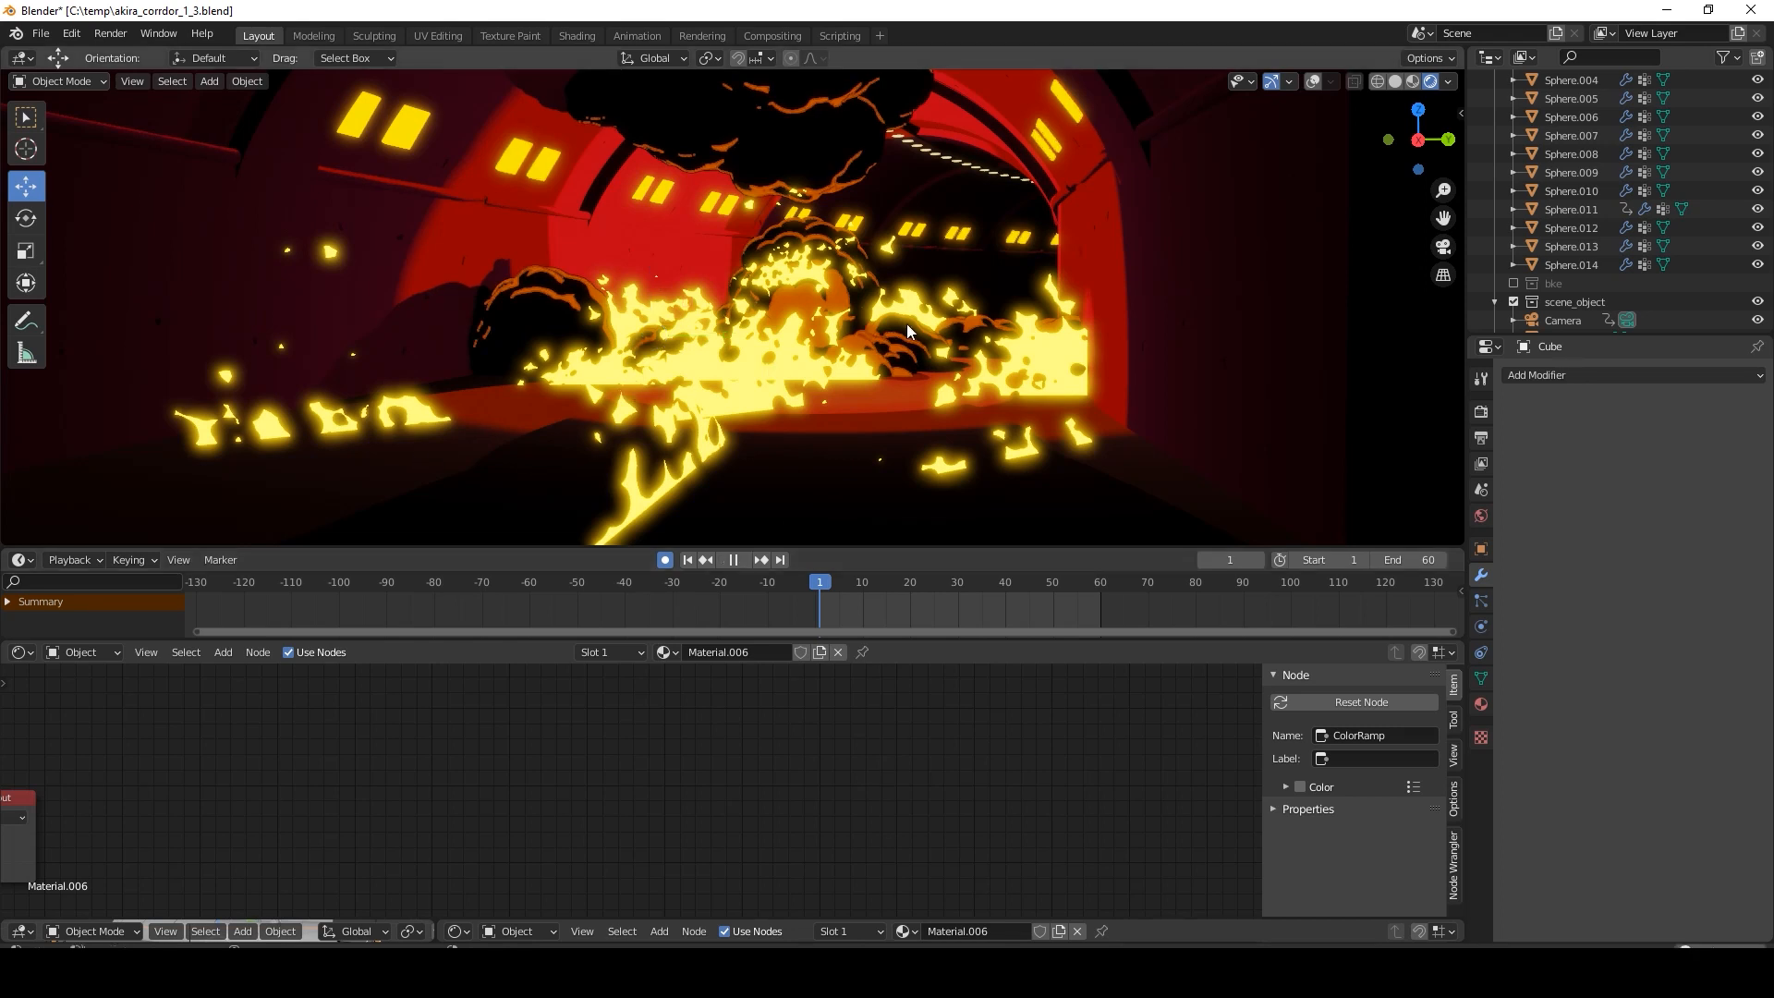
key("space")
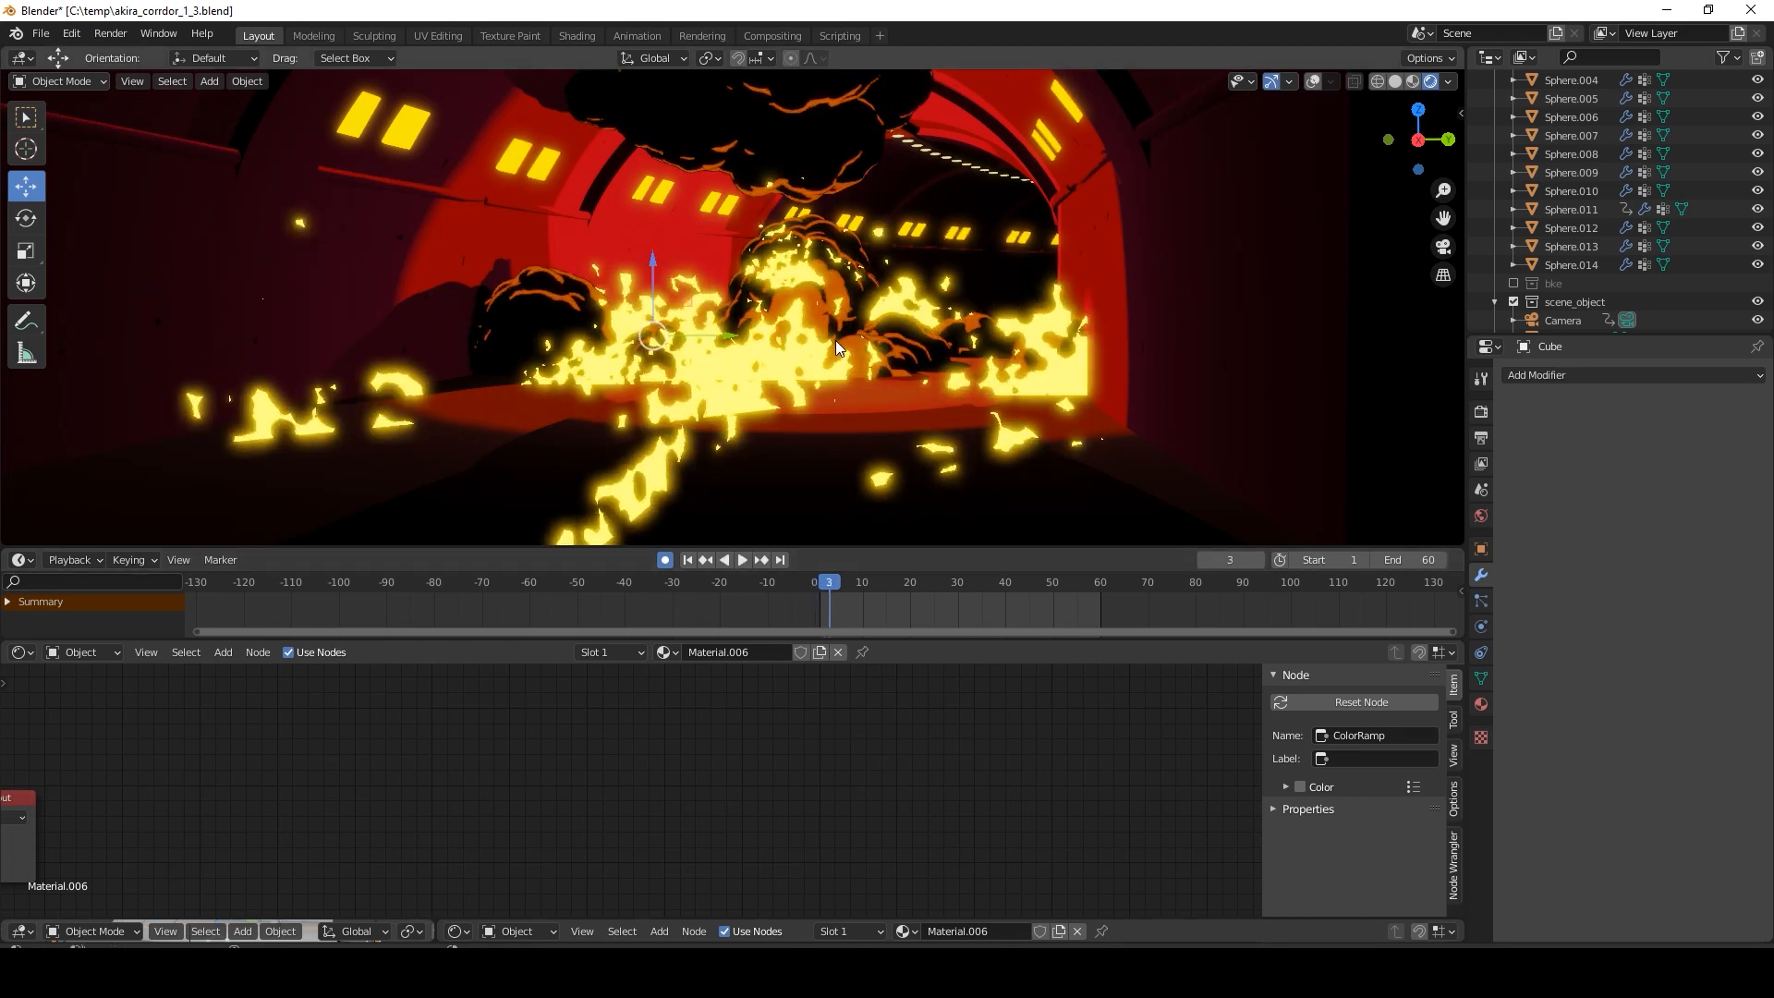
middle_click_drag(834, 340, 829, 386)
scroll(834, 346, "up", 4)
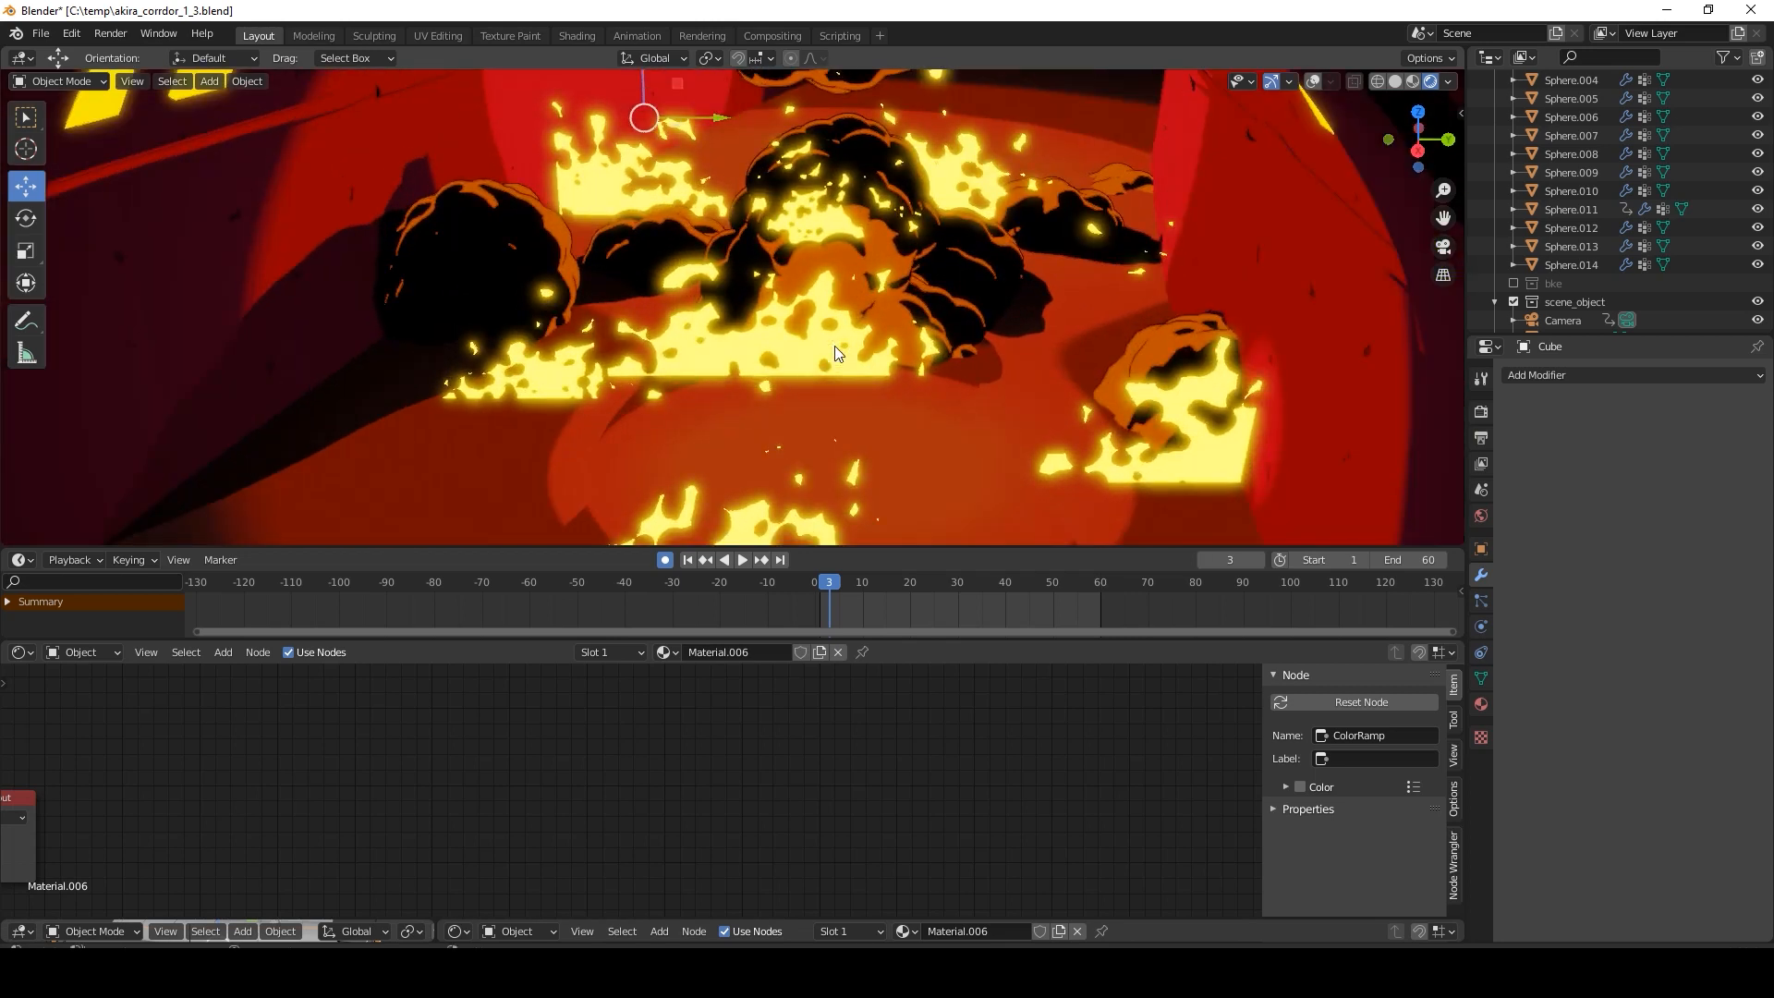
mouse_move(910, 316)
middle_mouse_down("shift")
mouse_move(907, 331)
mouse_move(977, 279)
mouse_move(967, 262)
mouse_move(923, 292)
middle_mouse_up("shift")
scroll(962, 292, "down", 1)
scroll(918, 295, "down", 2)
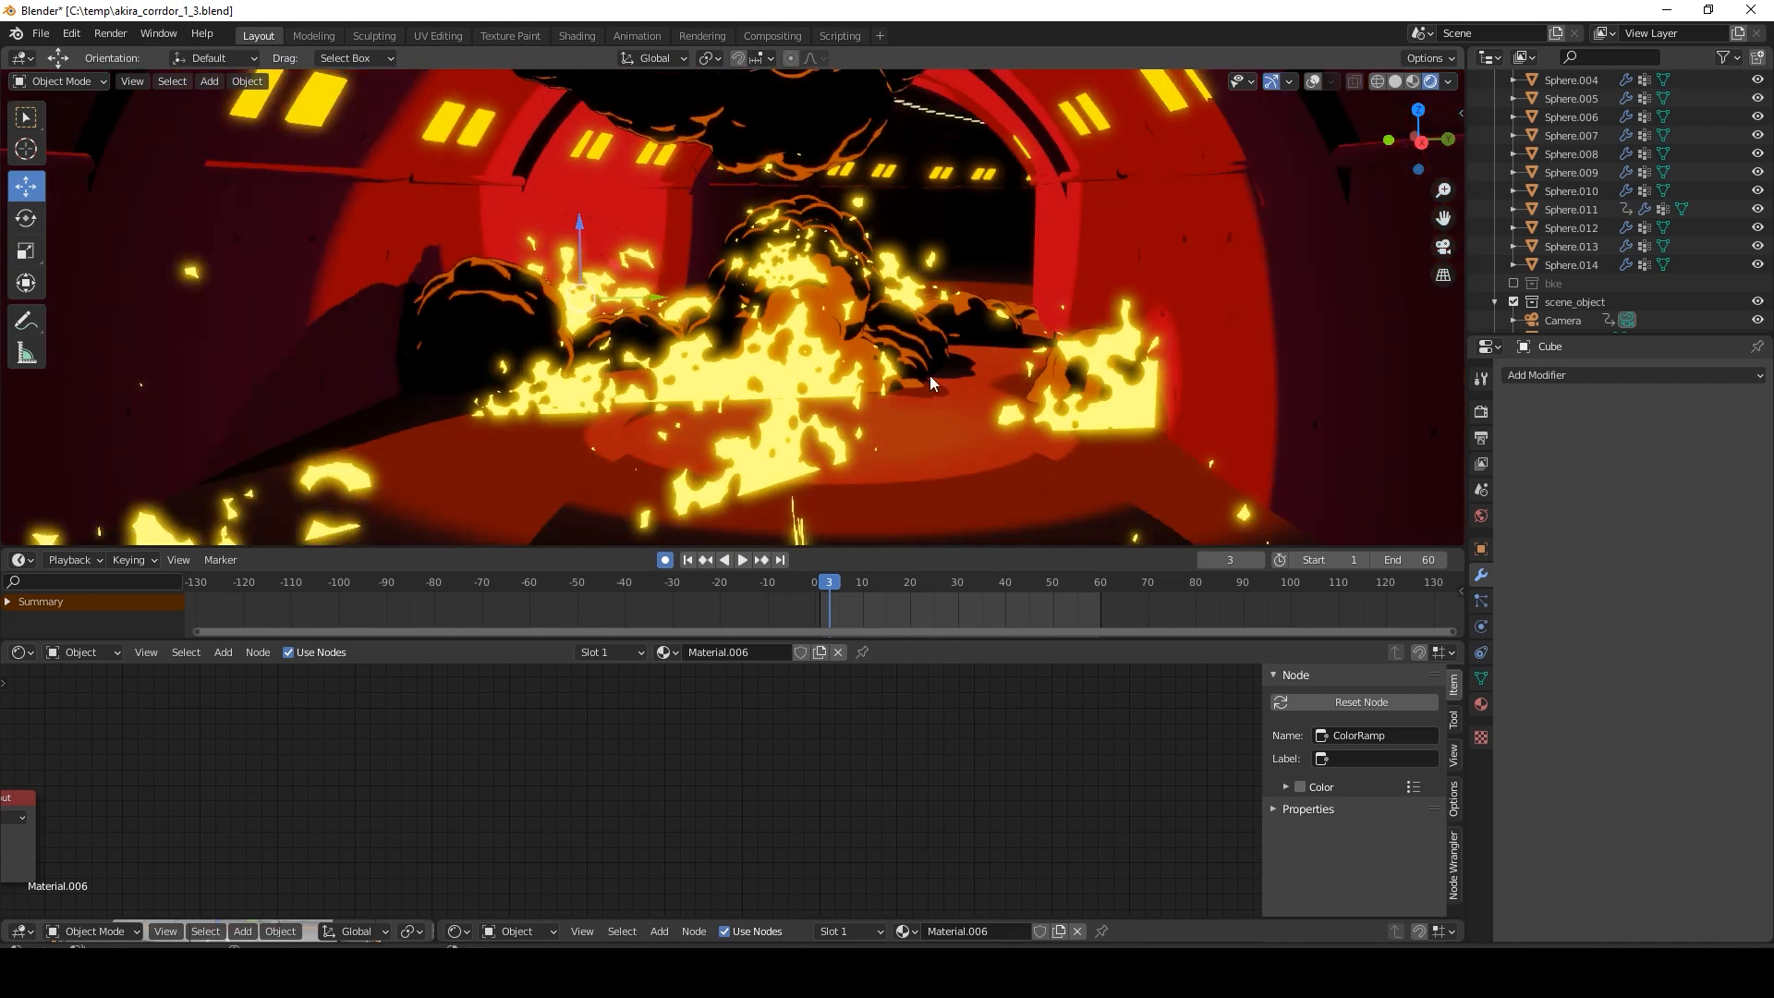
scroll(931, 381, "down", 2)
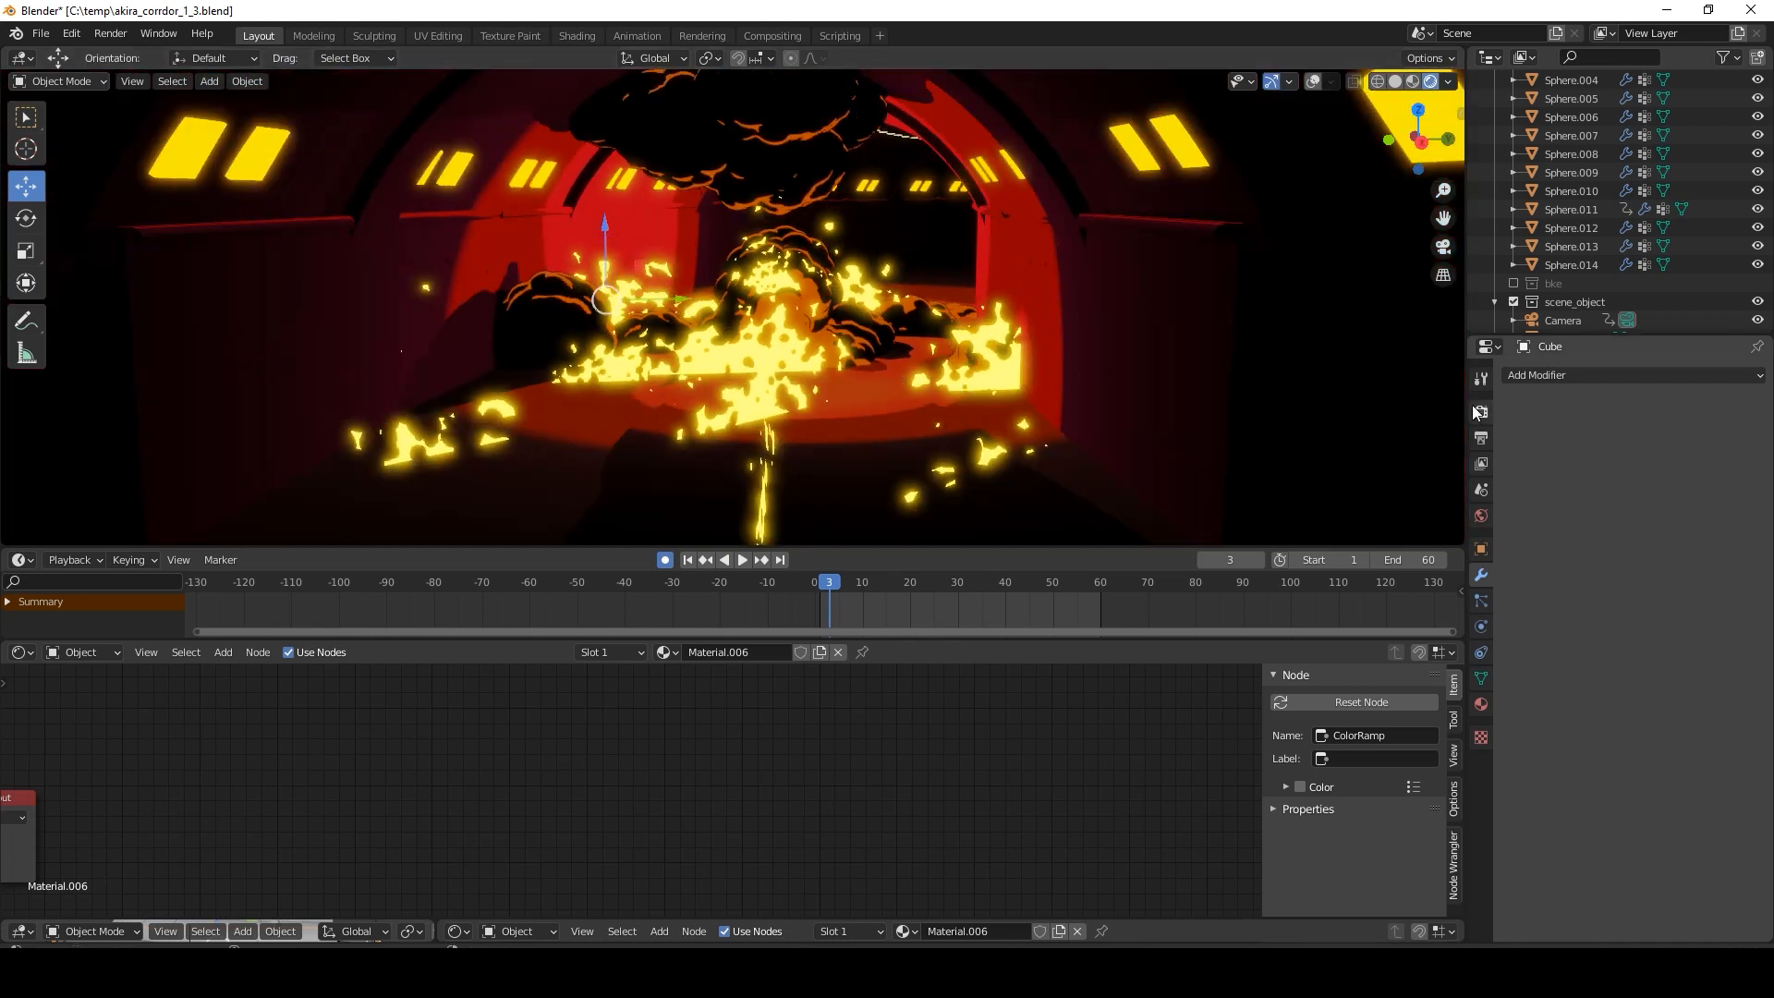
Show the scene's Eevee render settings and inspect the Bloom values behind the fire's glow.
left_click(1481, 413)
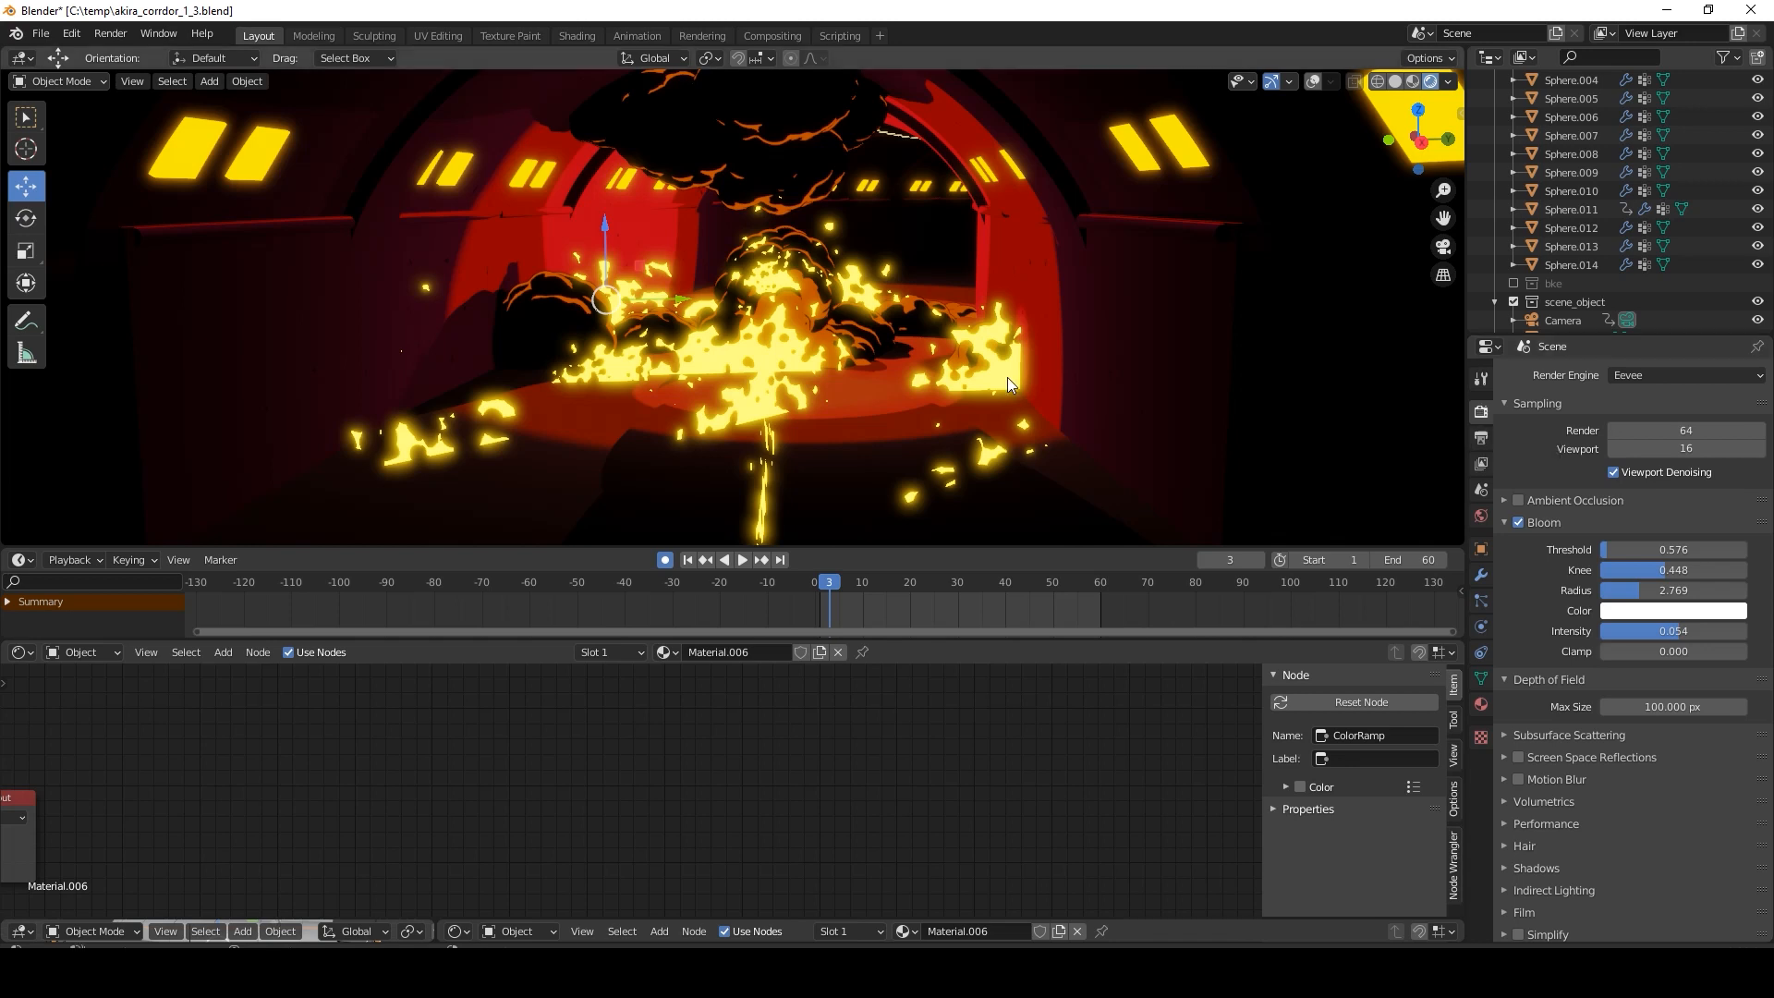
scroll(684, 407, "up", 2)
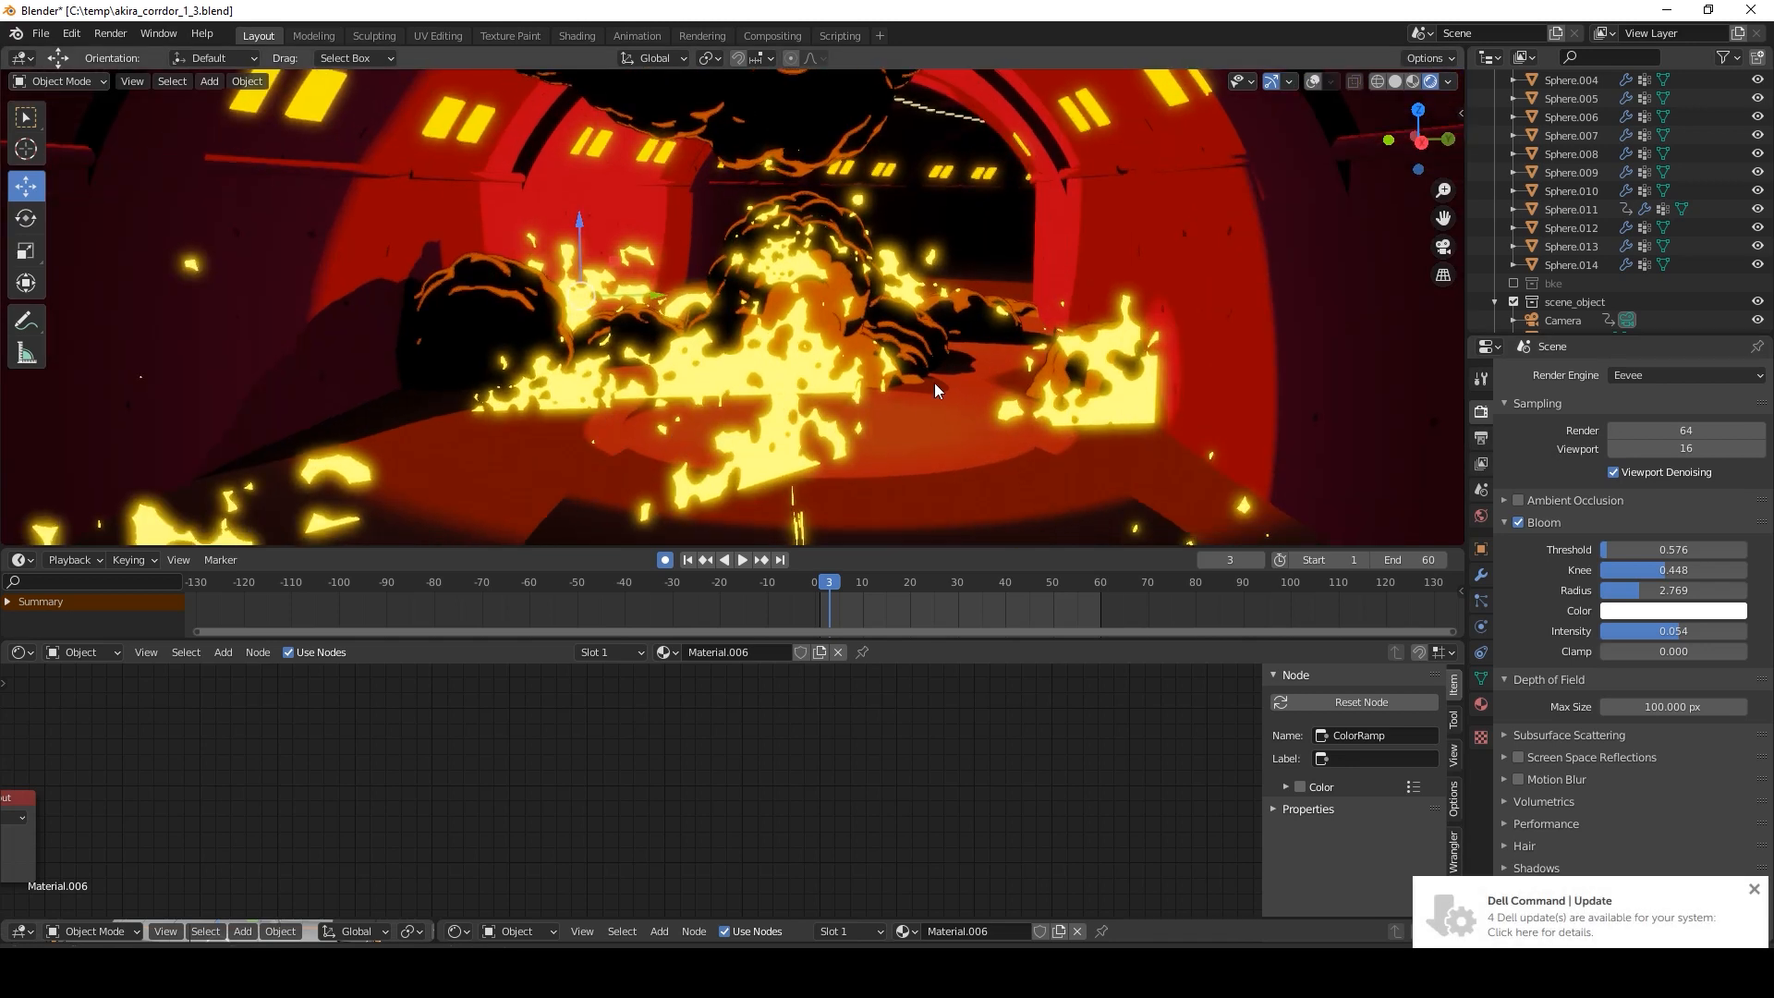
scroll(934, 397, "down", 3)
Select the central fire plane in the tunnel and adjust its Emission Strength to about 20.6.
left_click(784, 368)
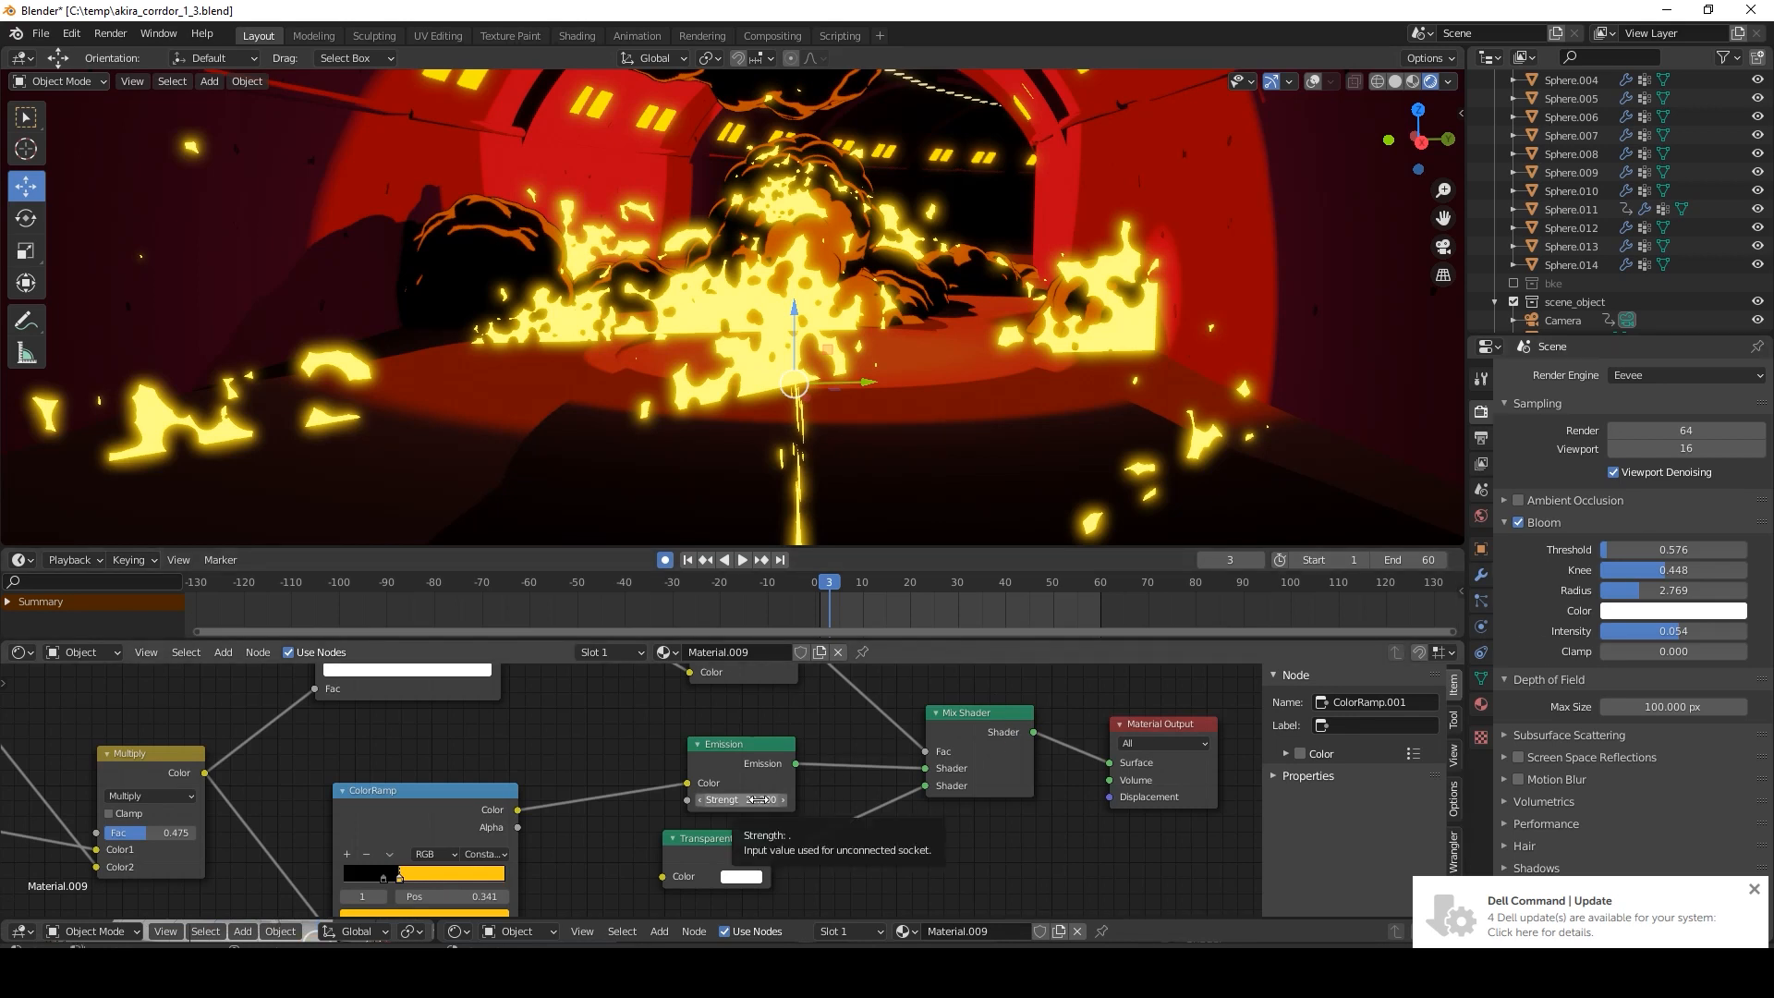
mouse_move(758, 800)
left_mouse_down()
mouse_move(547, 800)
mouse_move(762, 800)
left_mouse_up()
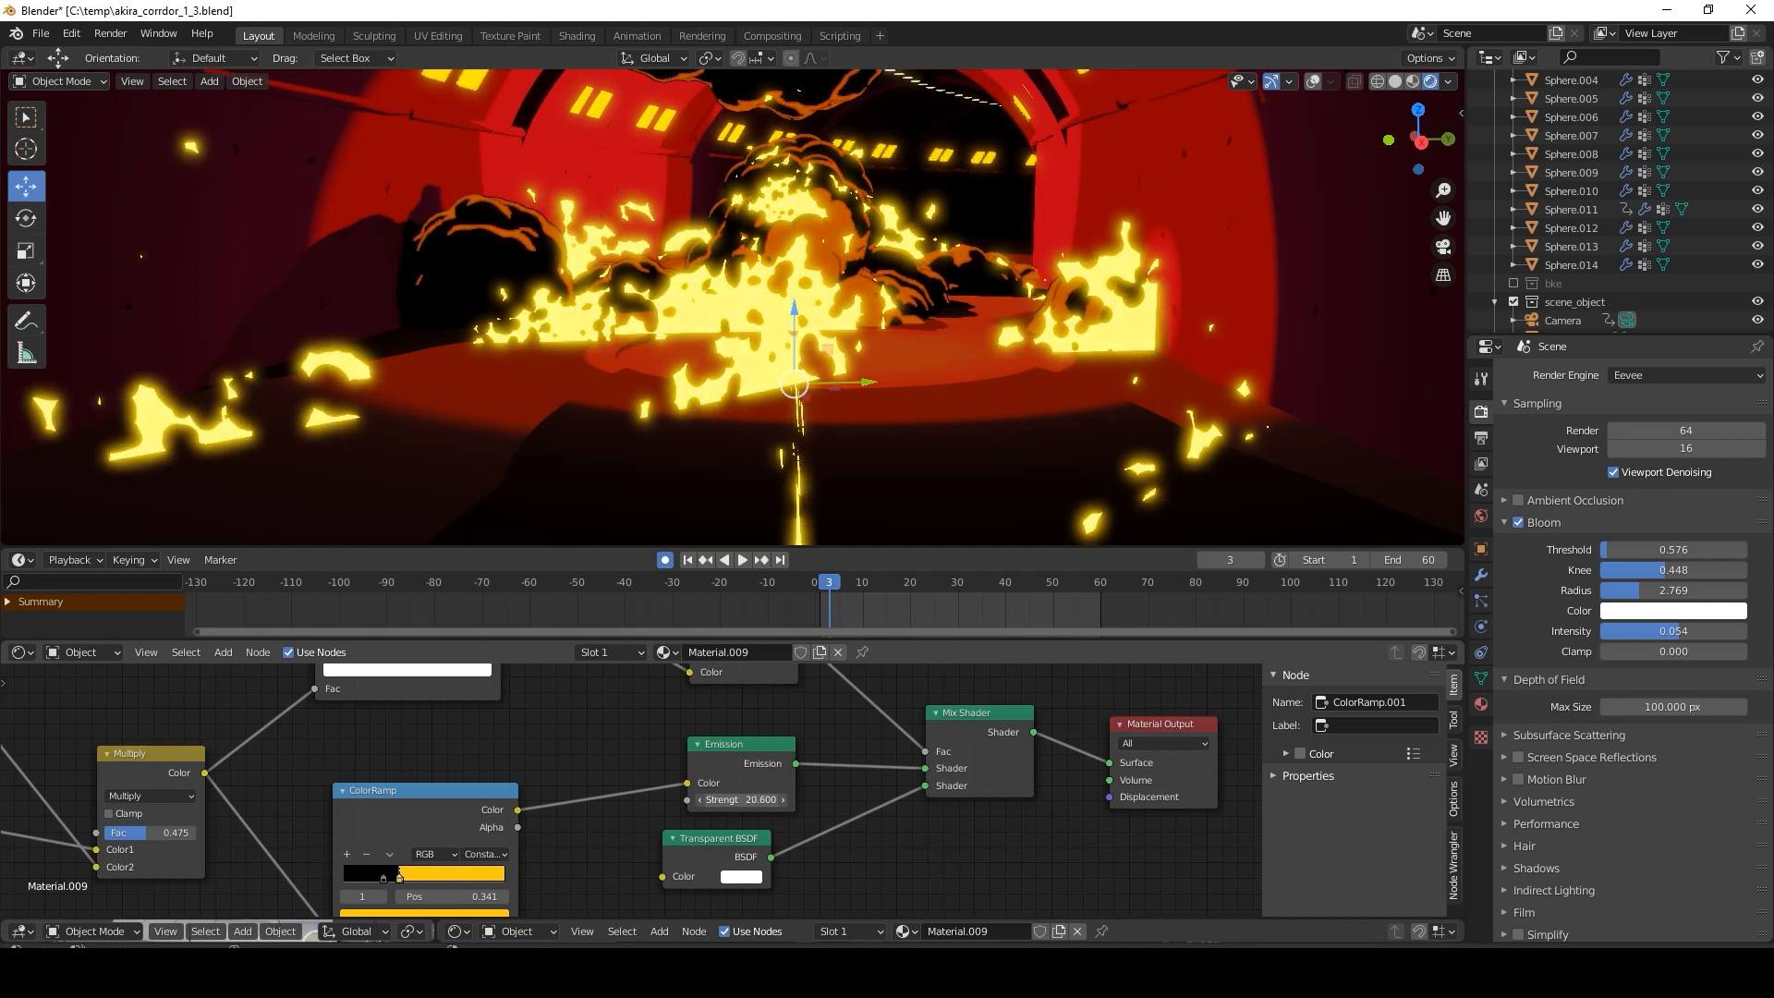
left_click_drag(798, 800, 806, 800)
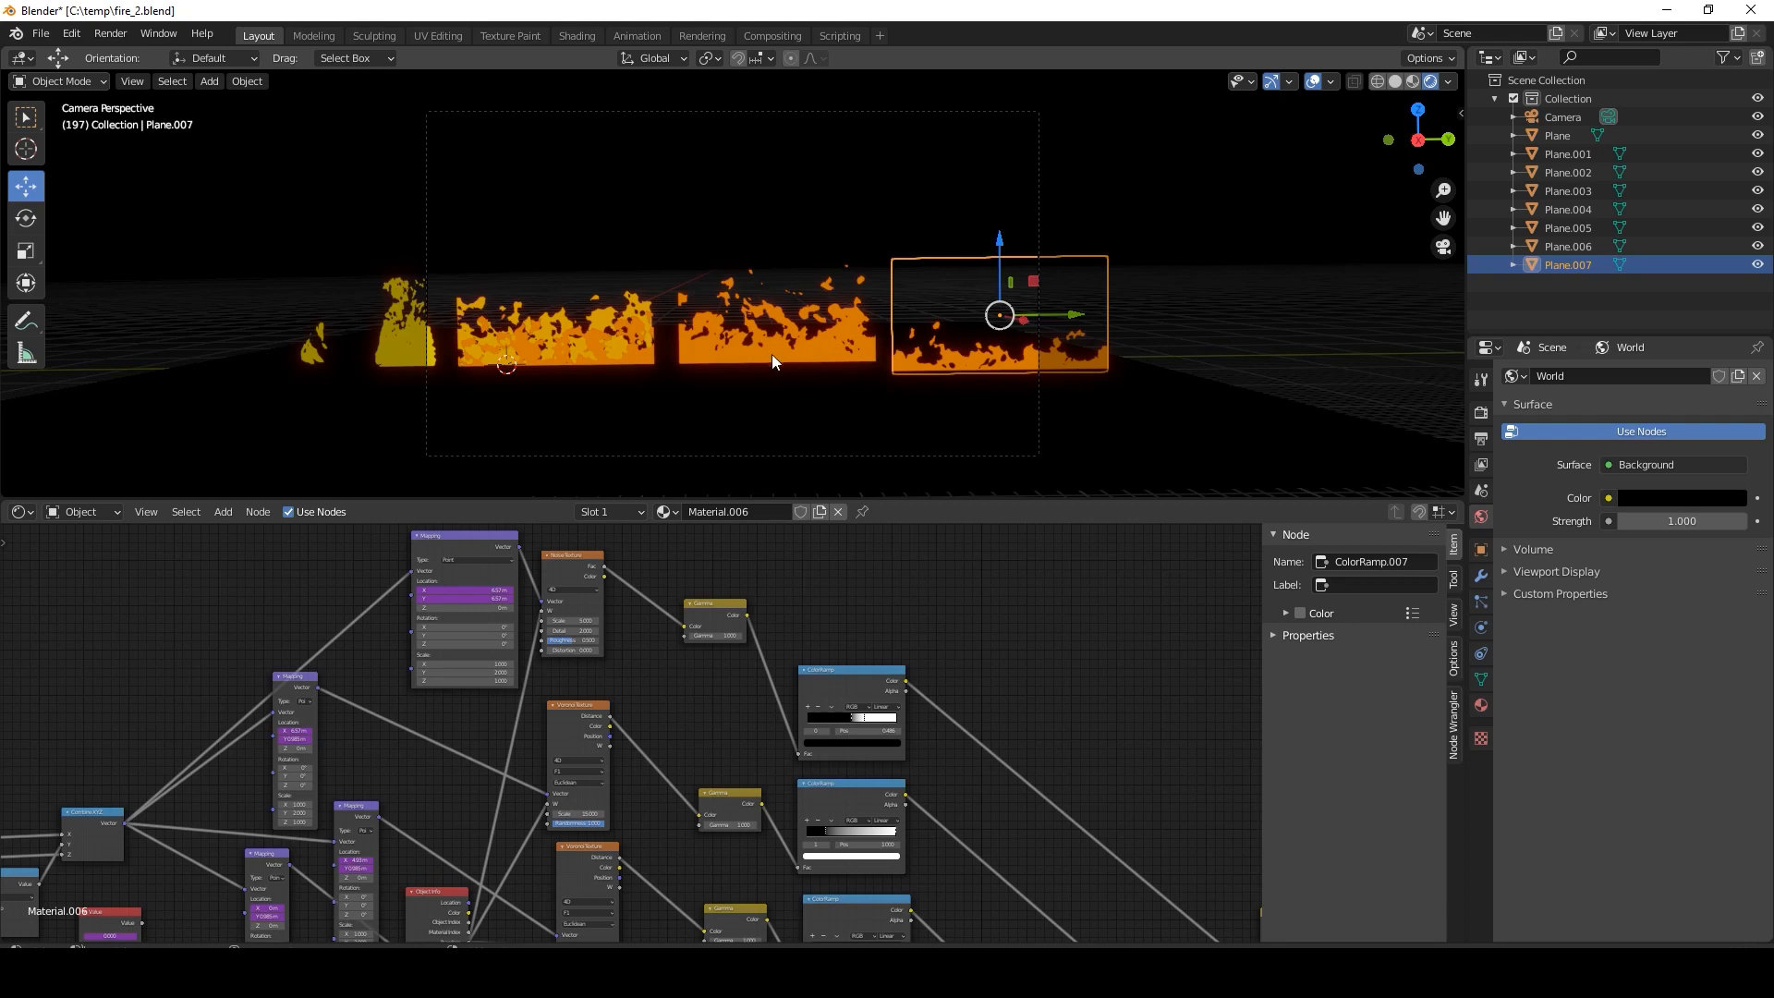
Play the animation in fire_2.blend and examine the row of orange and yellow fire variants up close.
middle_click_drag(757, 351, 843, 407)
key("space")
scroll(843, 407, "up", 4)
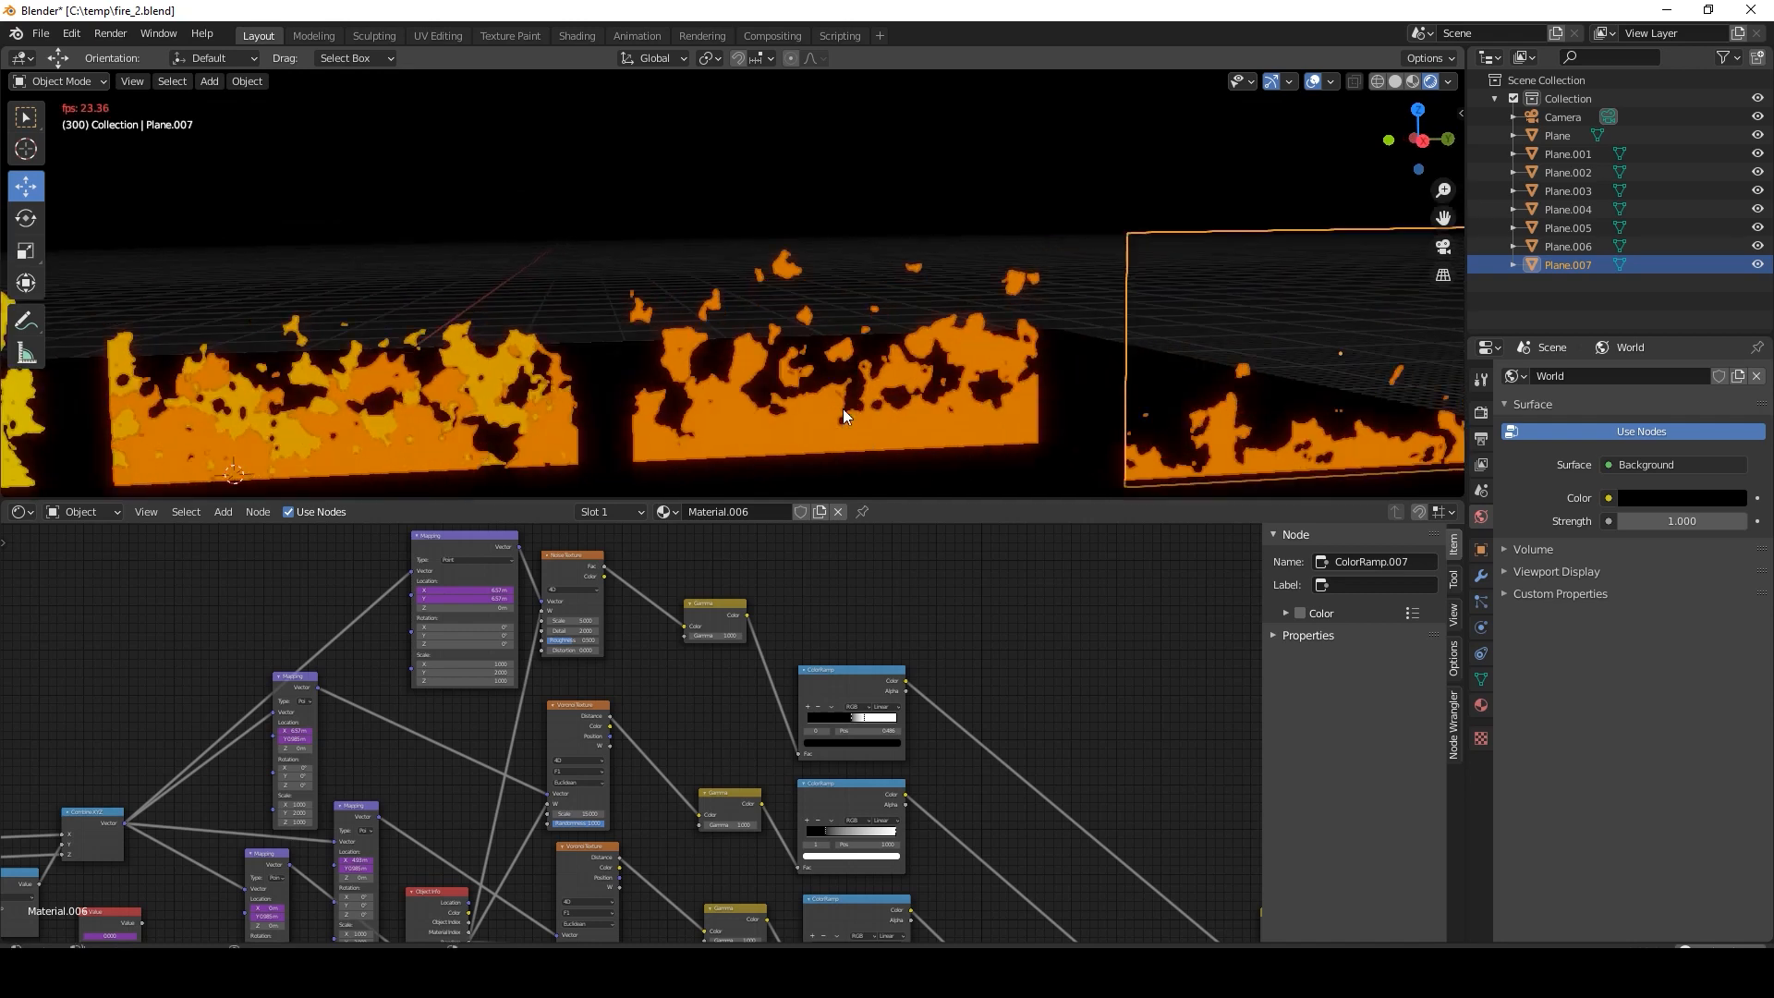
Examine the Material.006 fire node tree, from the output branch back to the texture, mapping and driven Musgrave nodes.
scroll(1033, 702, "down", 2)
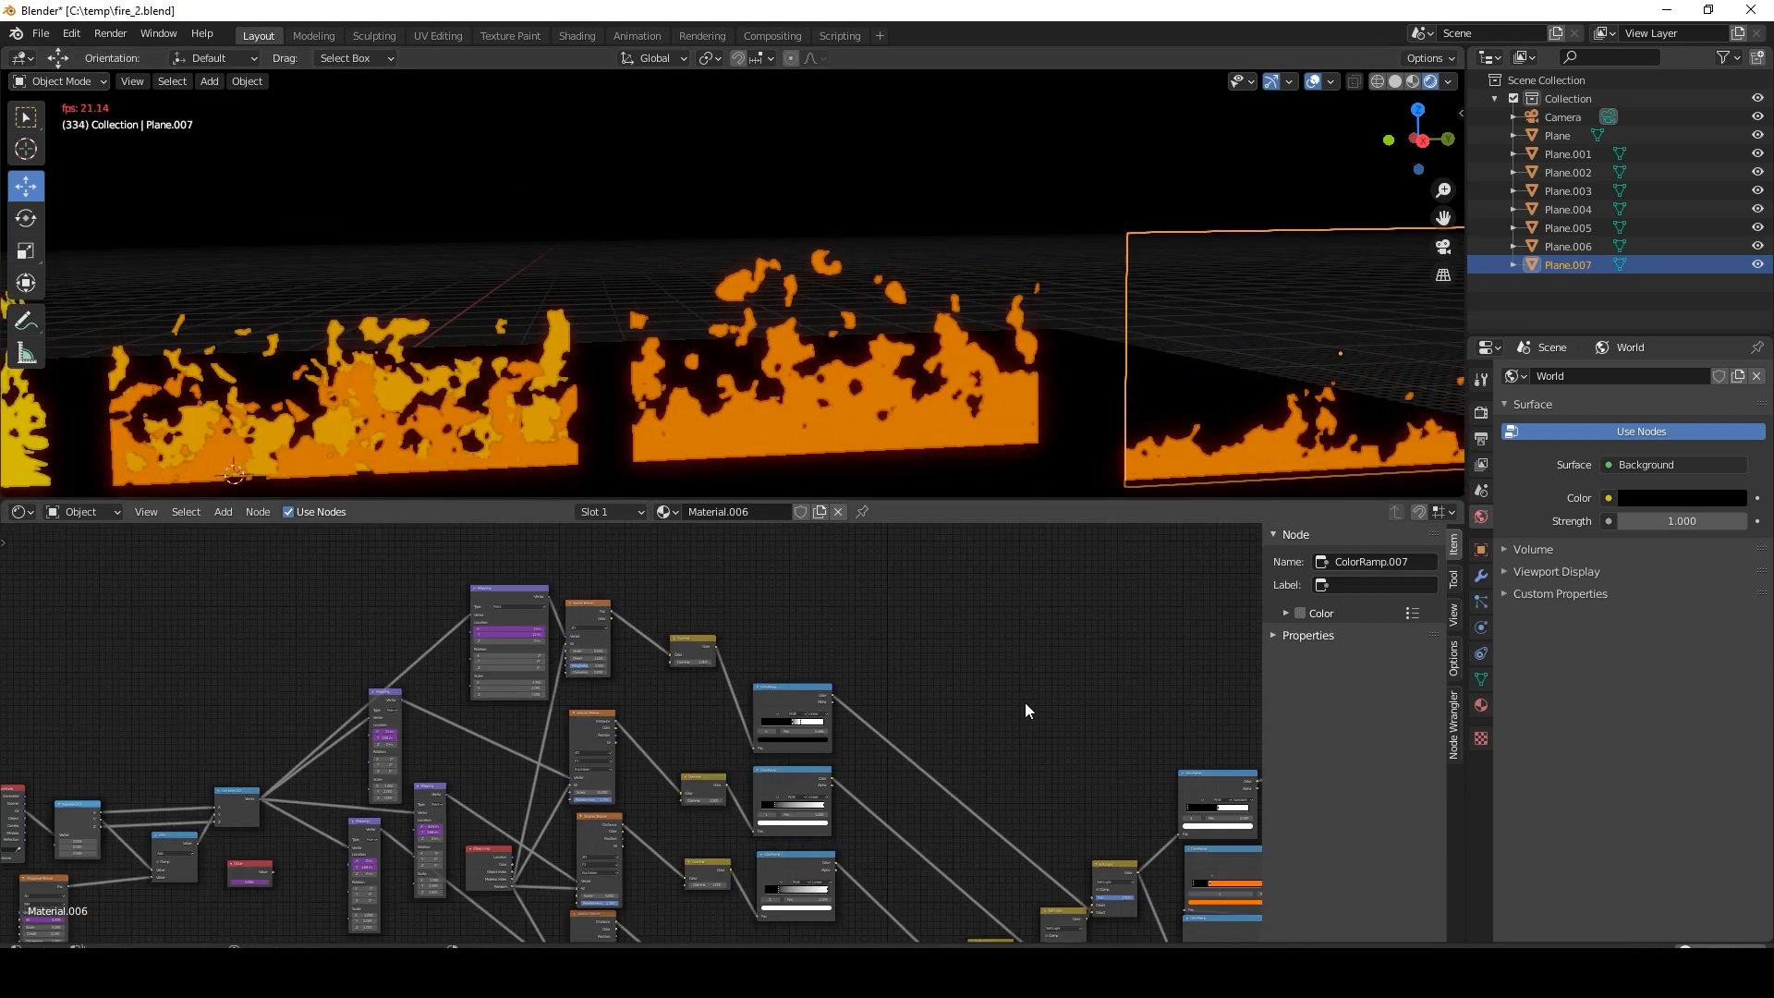
scroll(1026, 703, "down", 2)
middle_click_drag(973, 715, 811, 578)
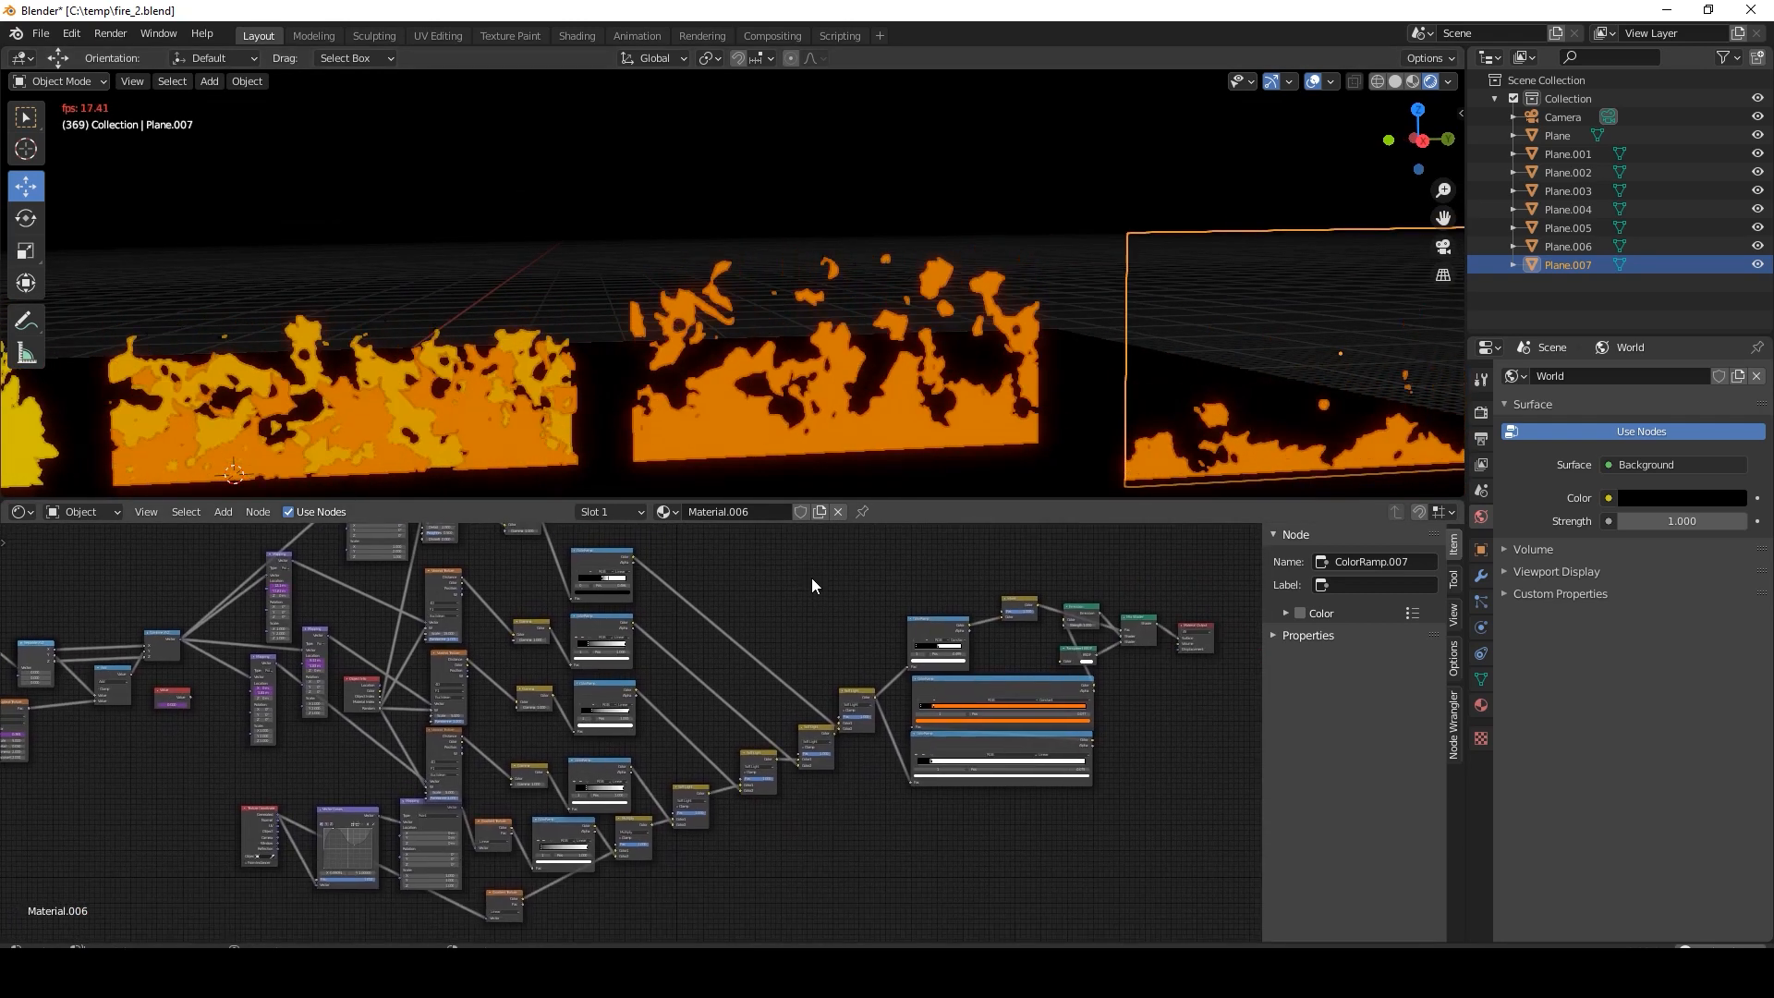
scroll(811, 578, "down", 1)
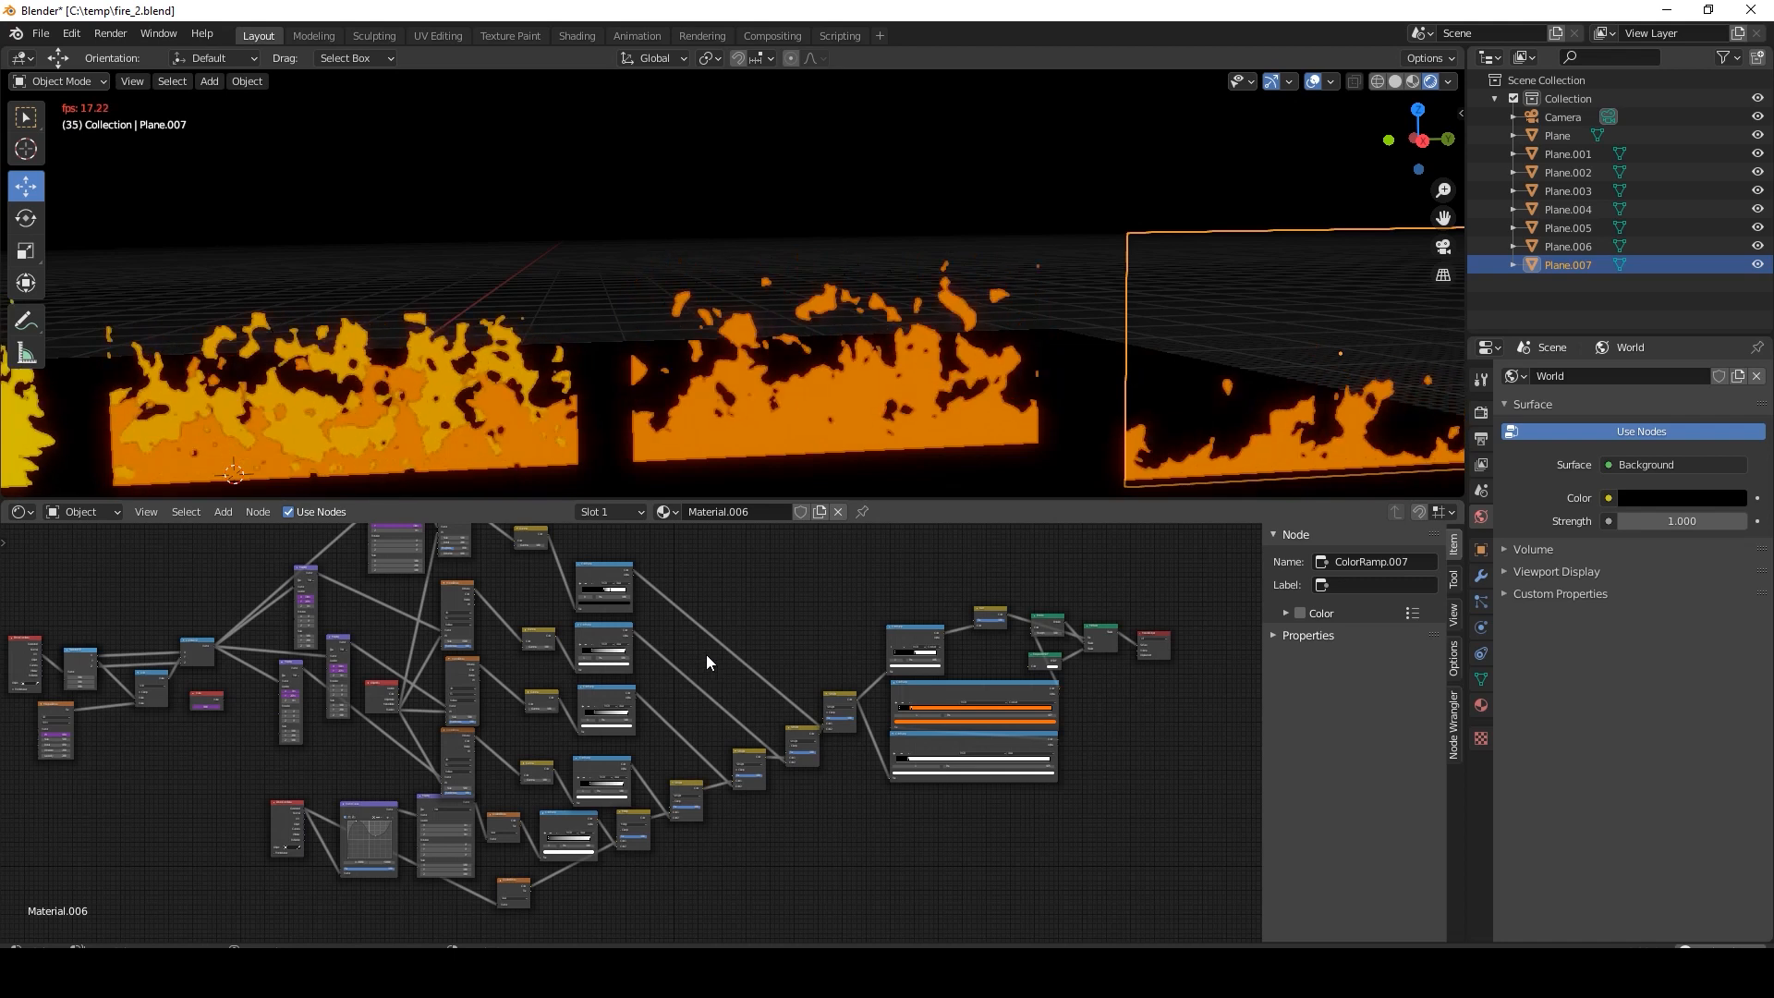
scroll(781, 714, "up", 4)
middle_click_drag(834, 673, 974, 975)
middle_click_drag(614, 710, 850, 724)
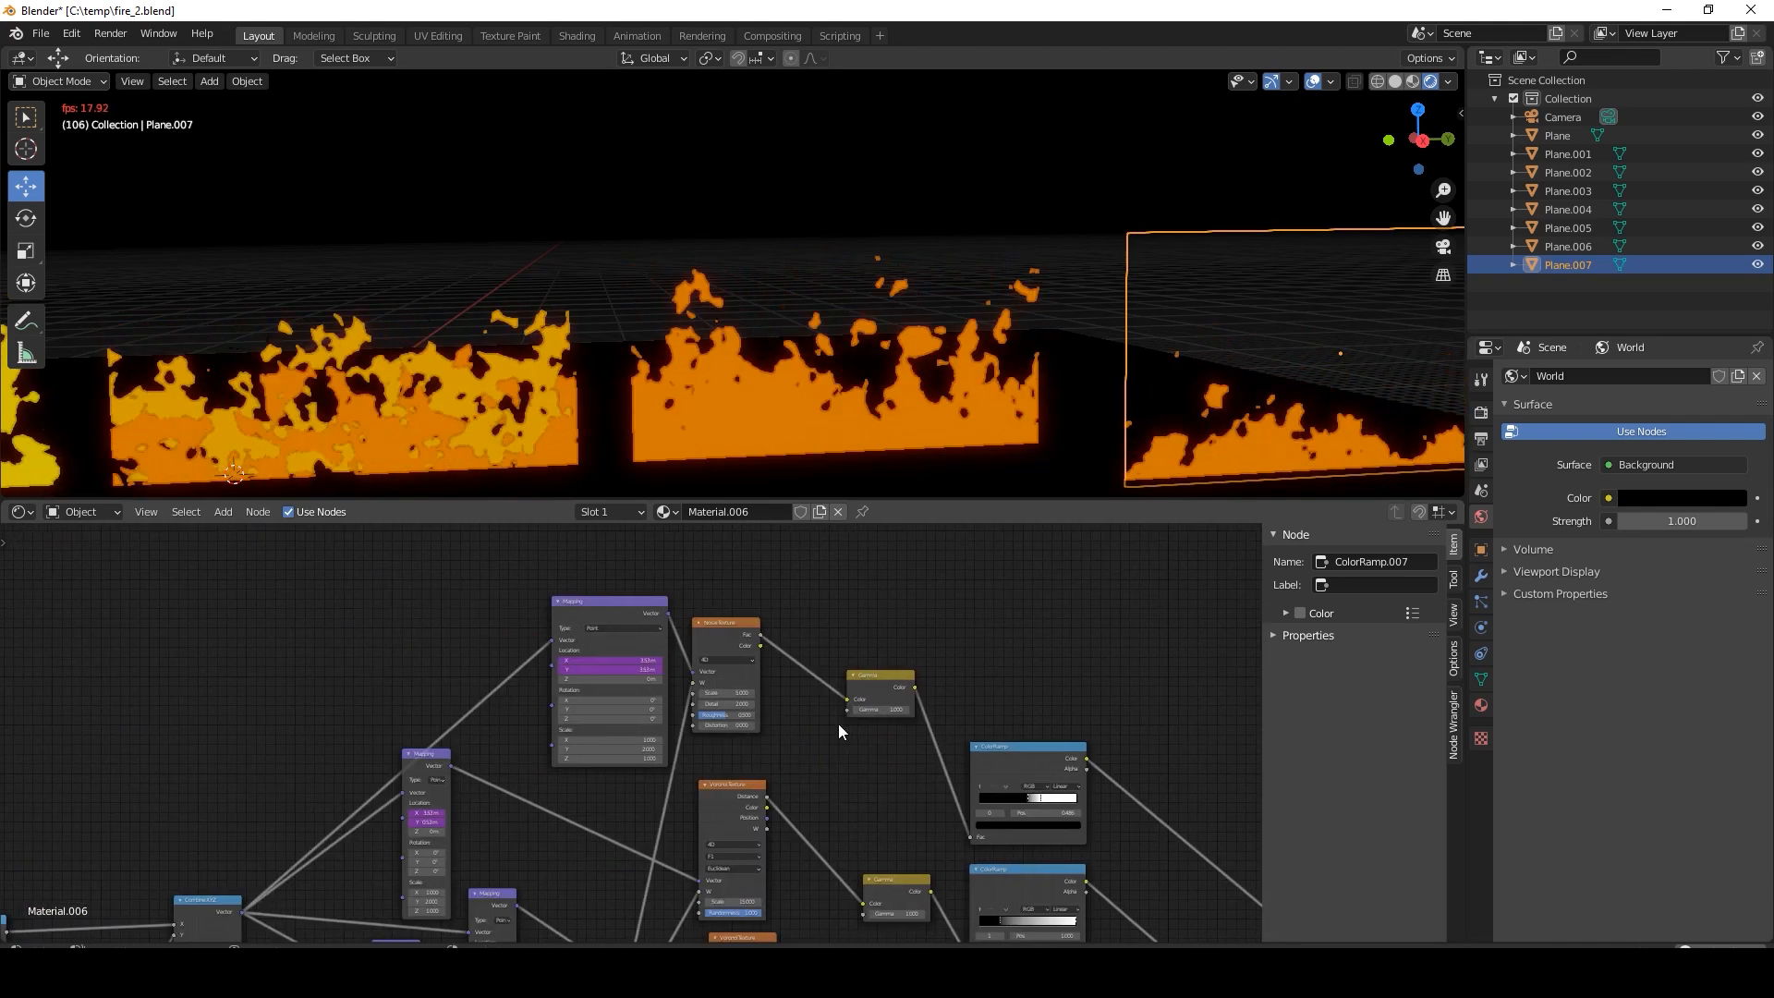
scroll(746, 647, "up", 2)
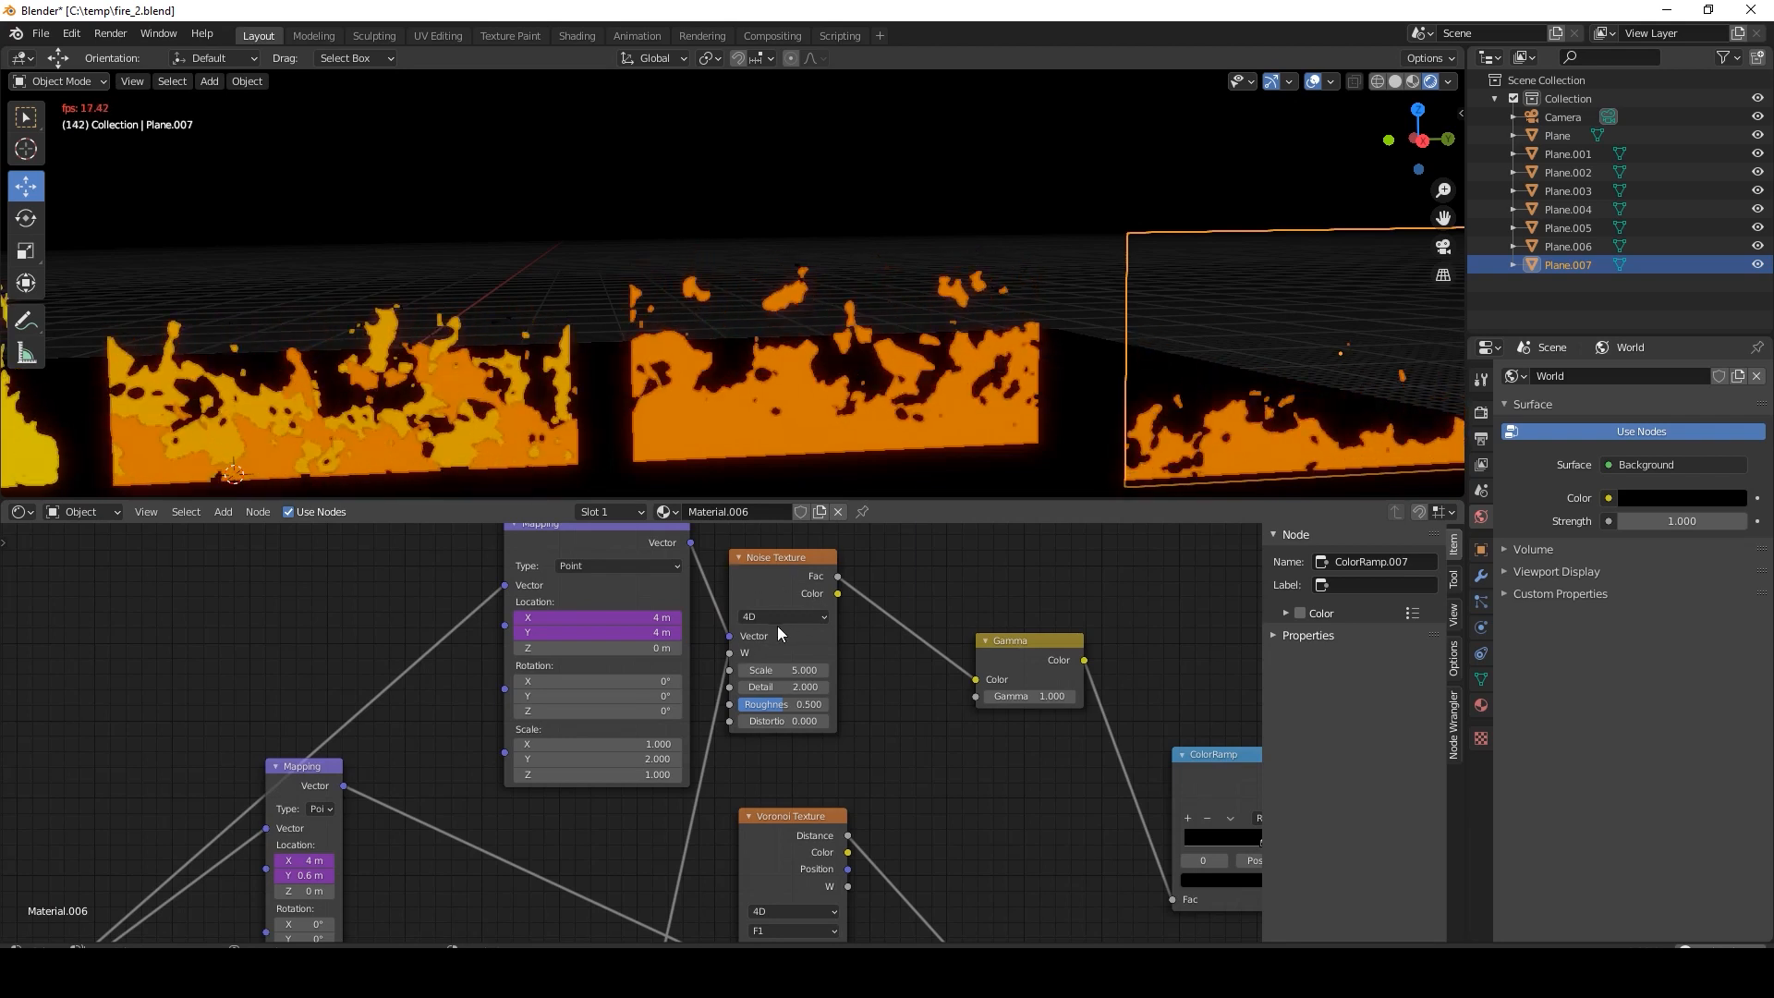
scroll(800, 654, "down", 3)
middle_click_drag(535, 748, 812, 538)
scroll(596, 655, "up", 1)
middle_click_drag(596, 655, 711, 606)
scroll(628, 675, "up", 2)
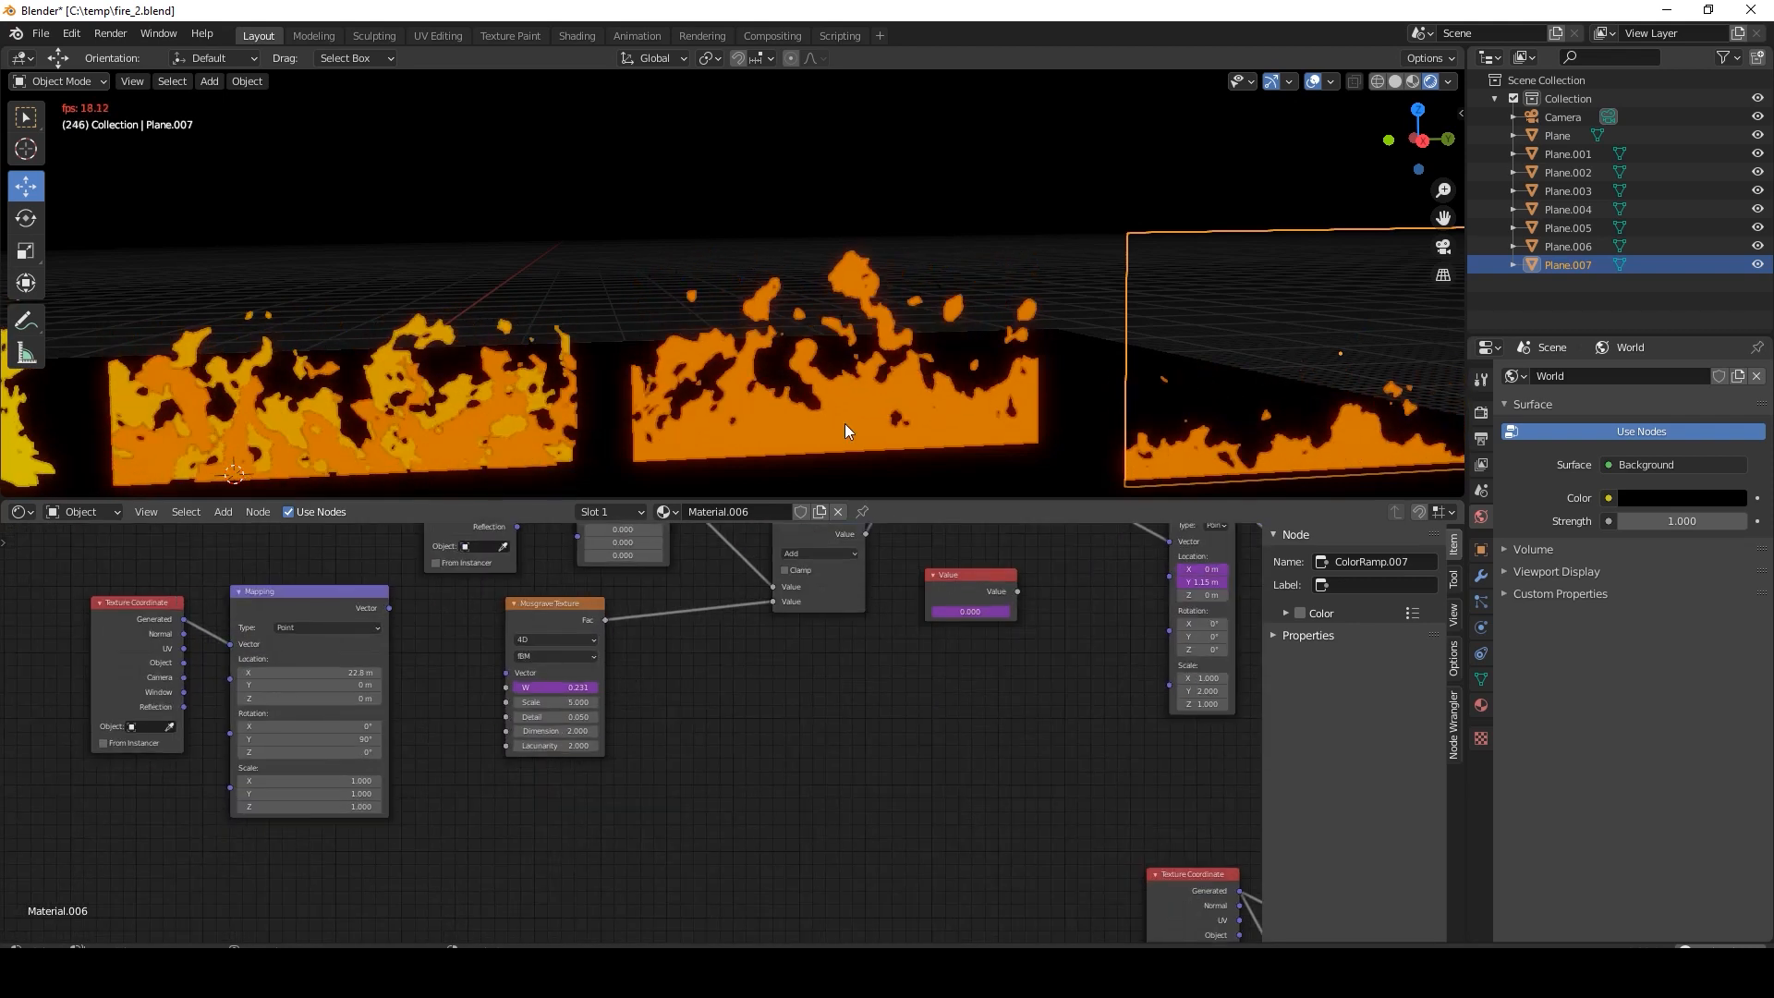
Pause the animation, try Detail values of 1.15 and 0 on the Musgrave Texture node, and undo the last Detail change.
left_click(545, 618)
key("space")
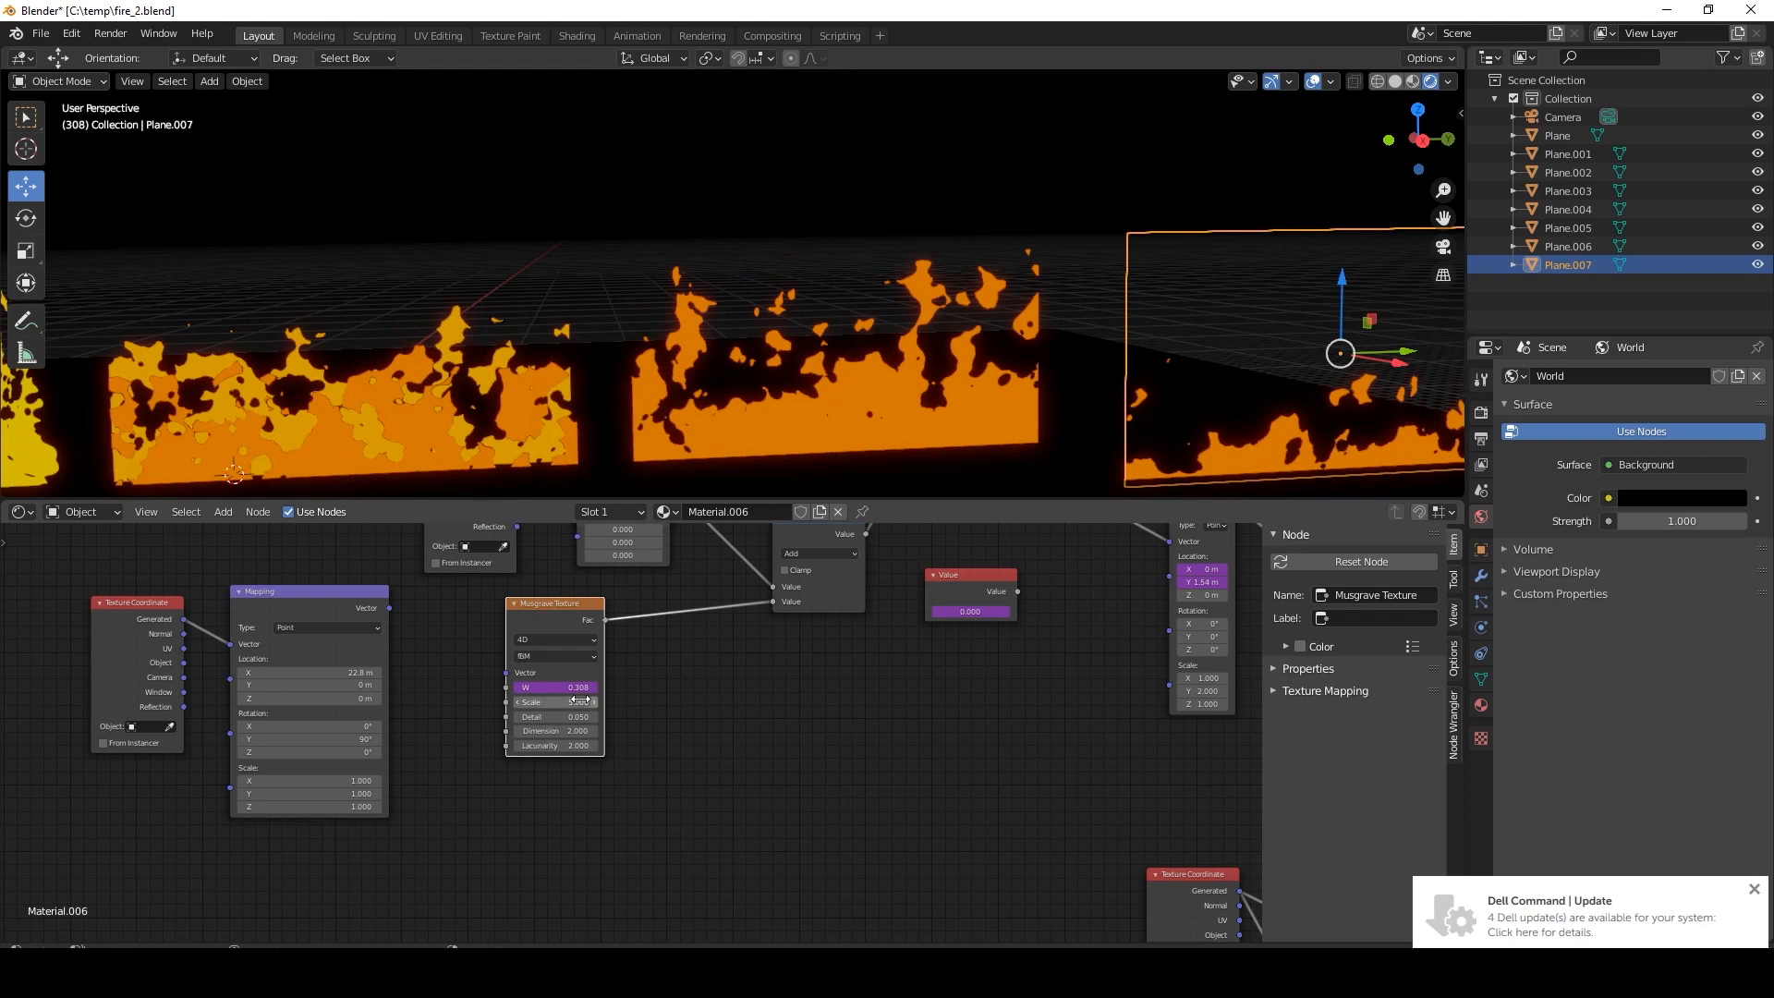
left_click_drag(554, 717, 582, 717)
middle_click_drag(1119, 331, 835, 264, "shift")
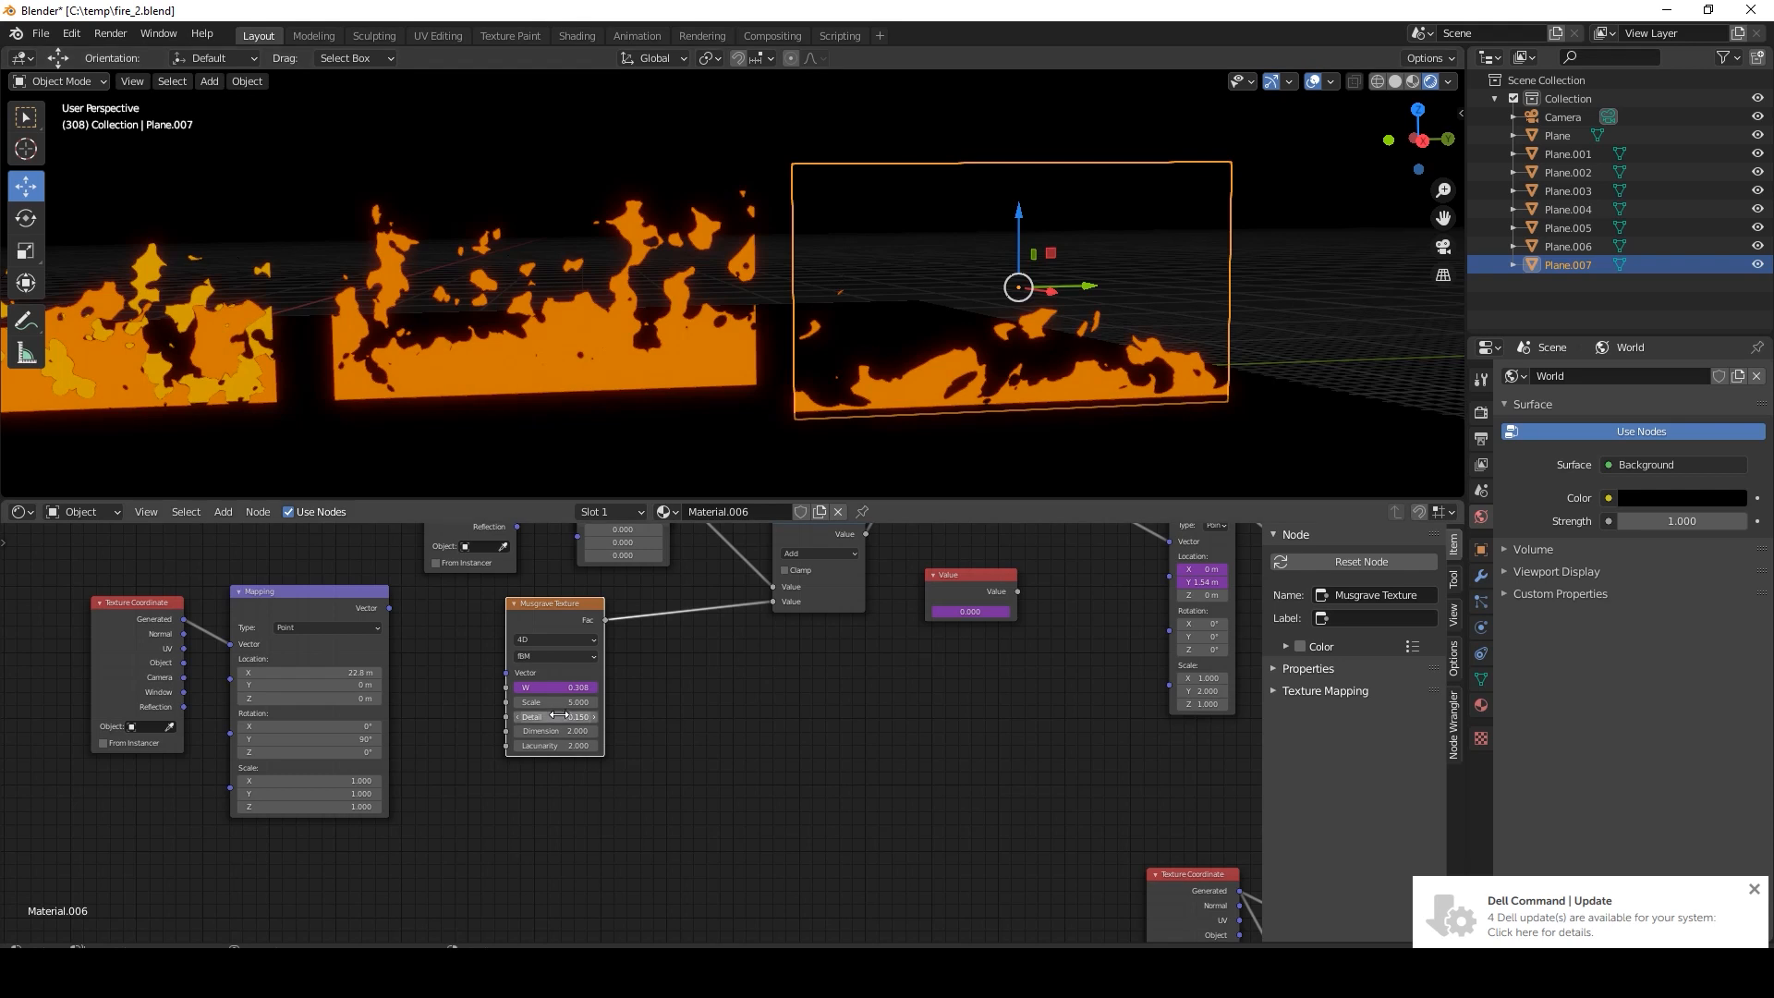
left_click_drag(561, 718, 531, 717)
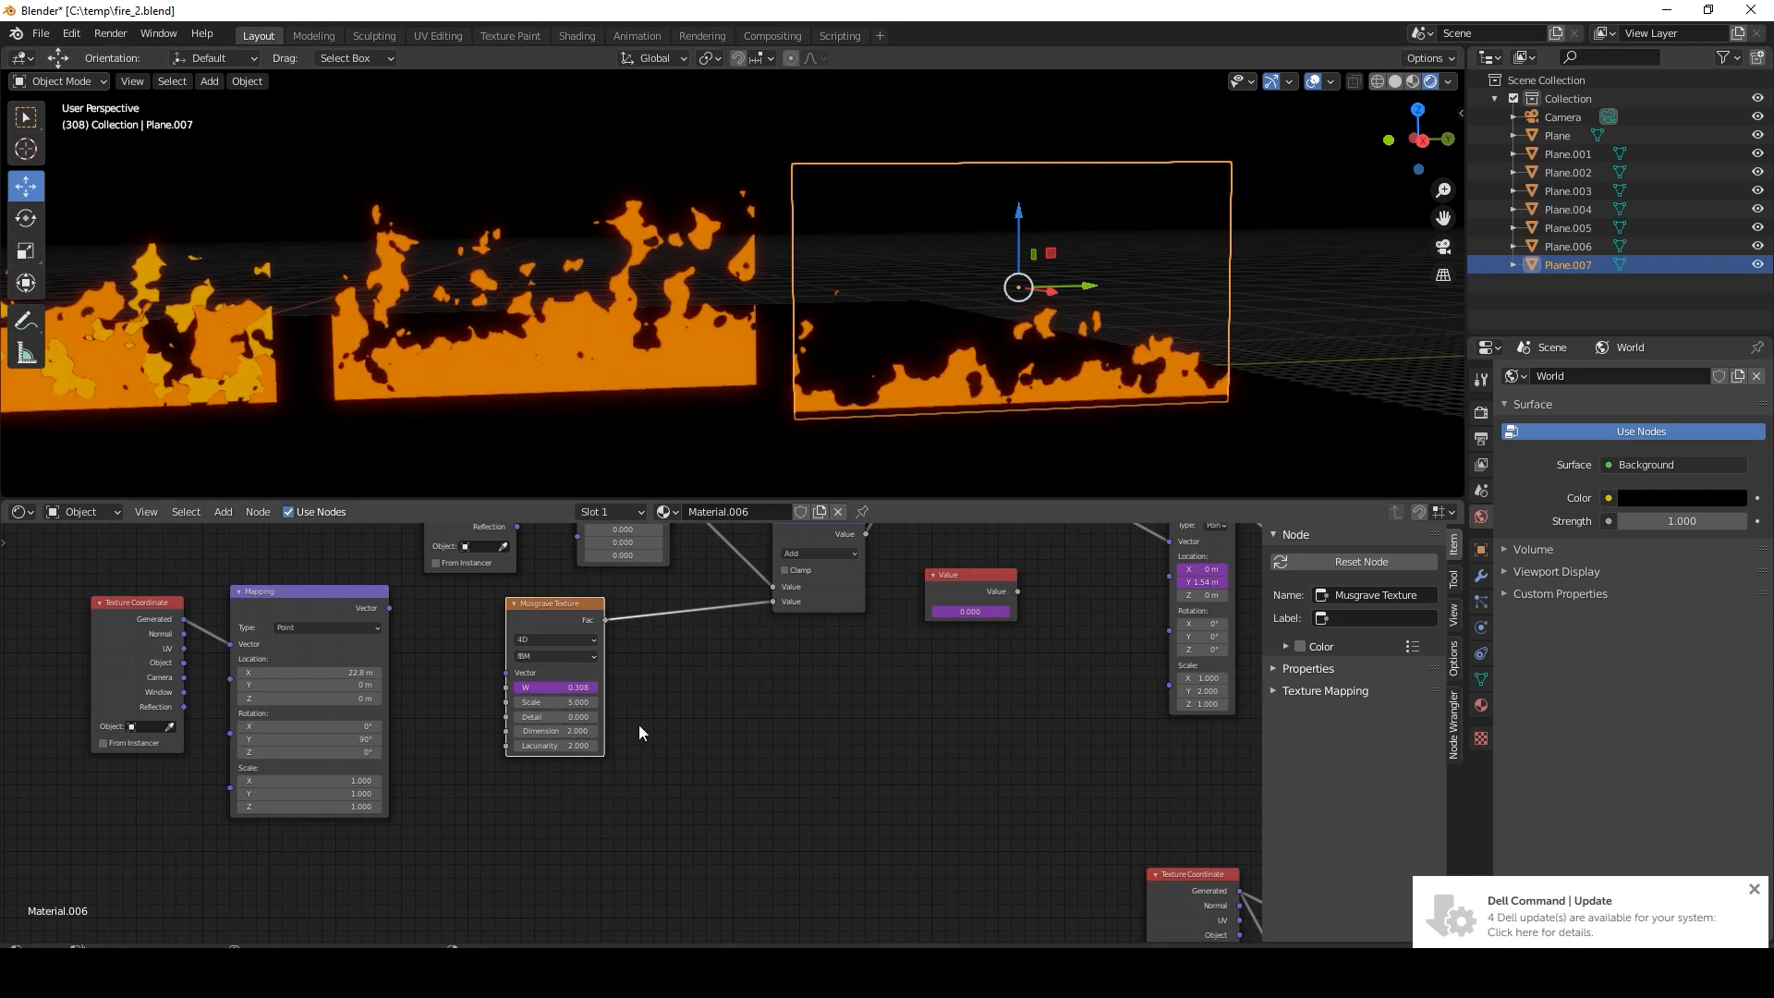
key("ctrl+z")
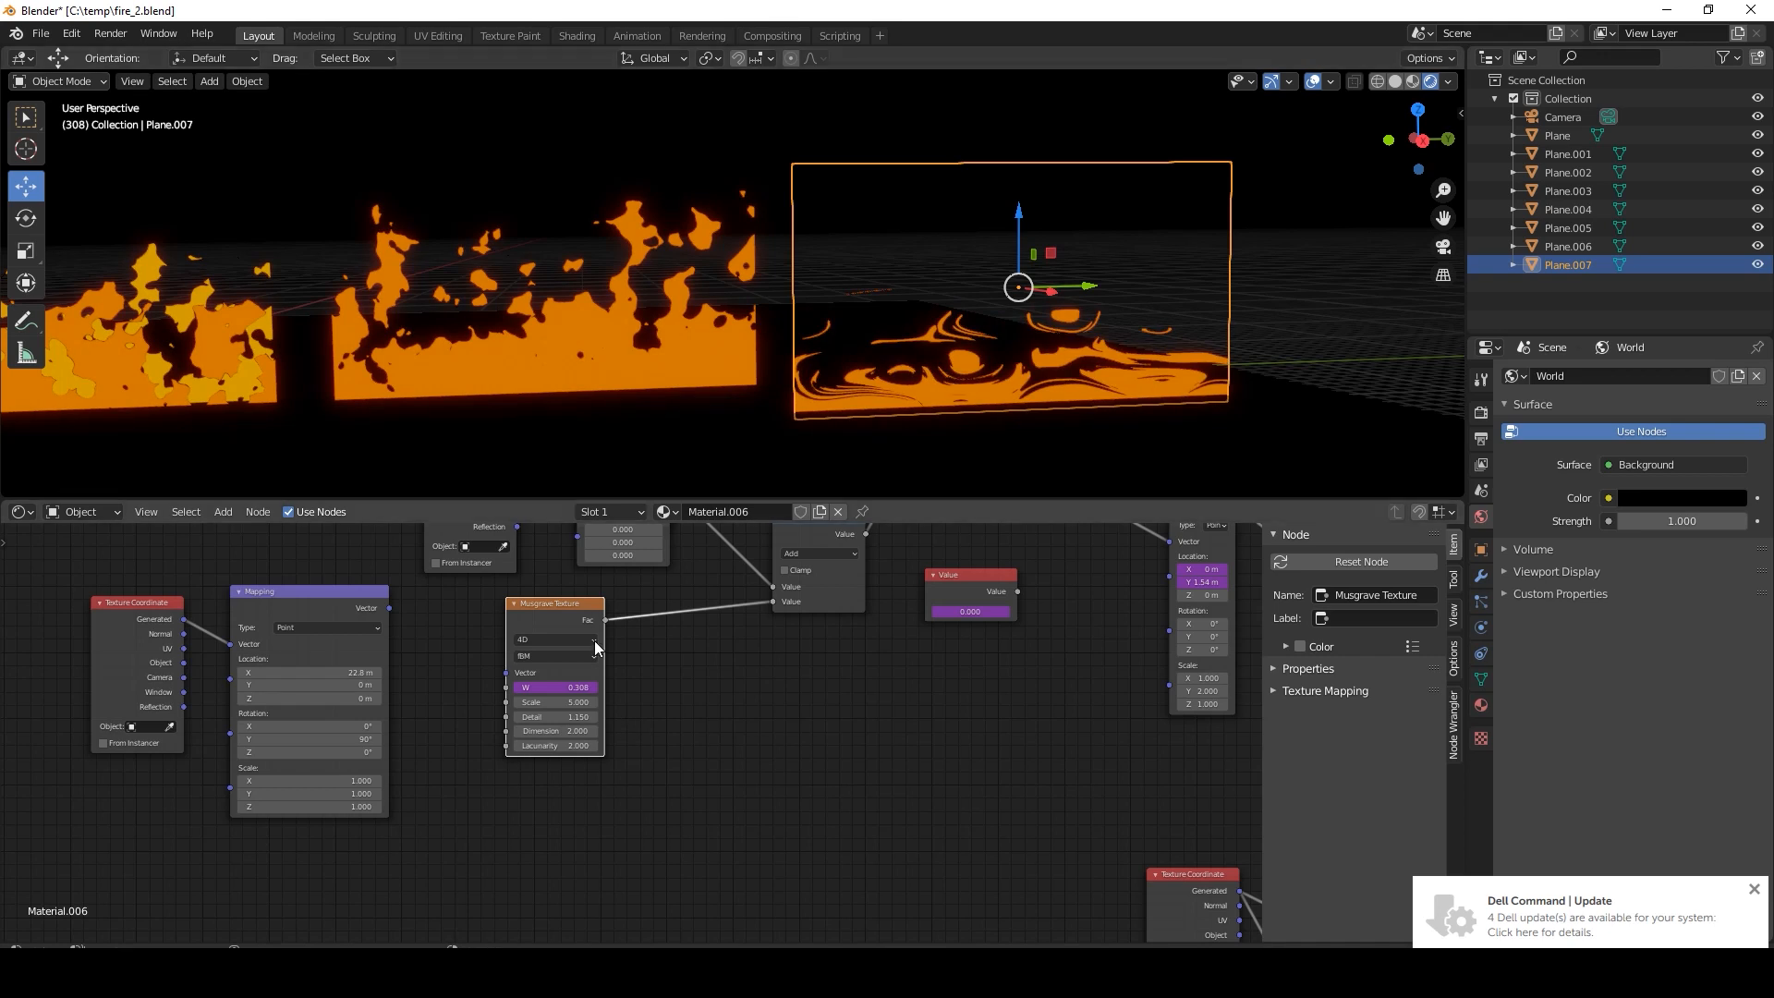
Try a Scale of about 14.7 on the Musgrave Texture node, and undo the Scale and Detail changes.
left_click_drag(575, 701, 674, 701)
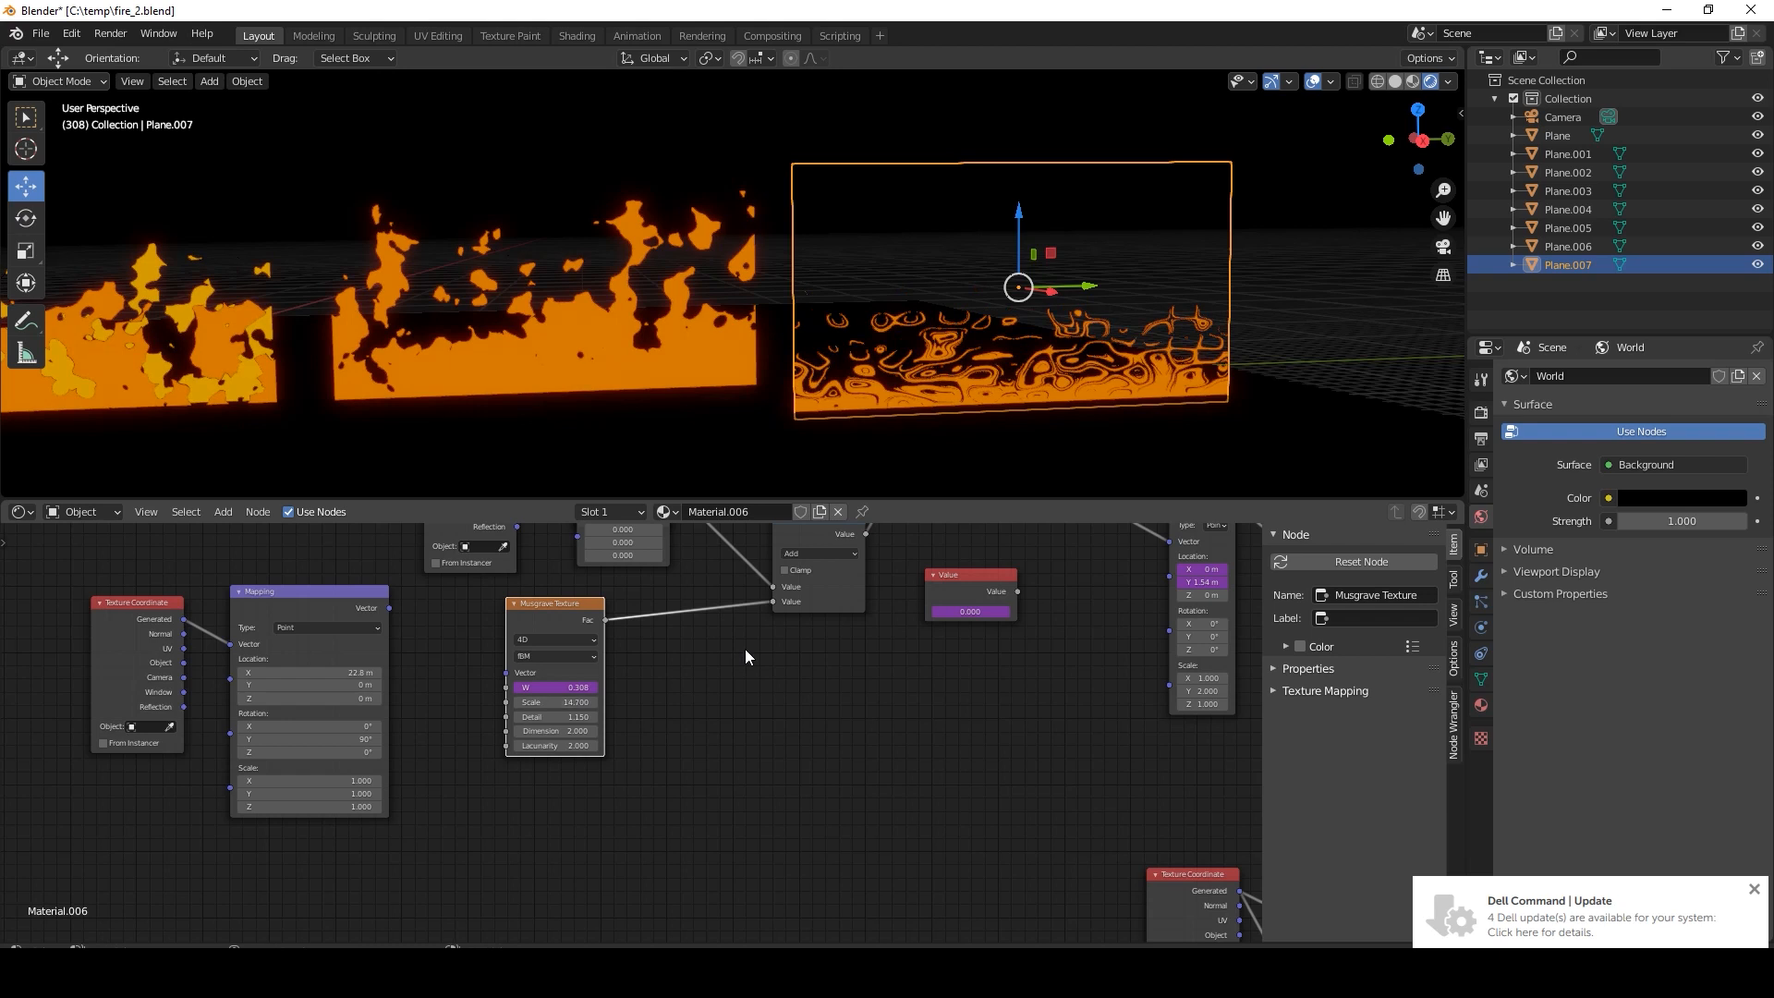
key("ctrl+z")
key("ctrl+z")
key("ctrl+z")
Resume the animation and examine the row of fire planes from near and far.
key("space")
scroll(728, 335, "down", 2)
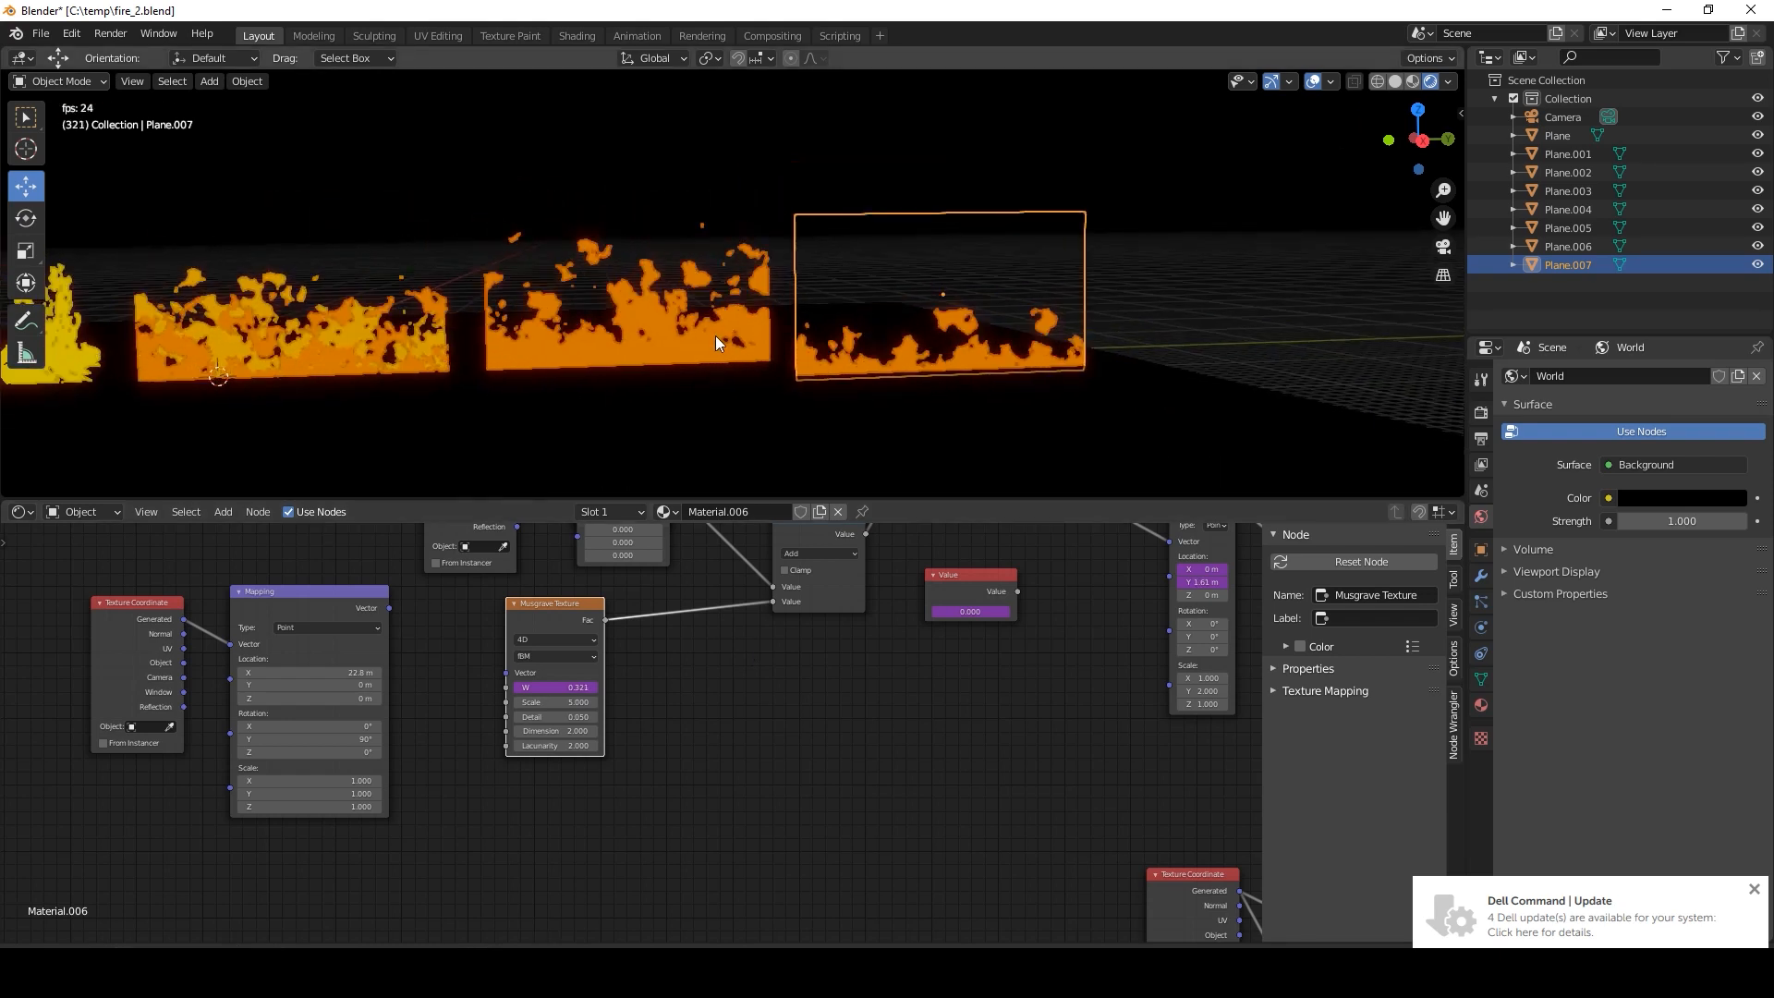
scroll(735, 348, "up", 3)
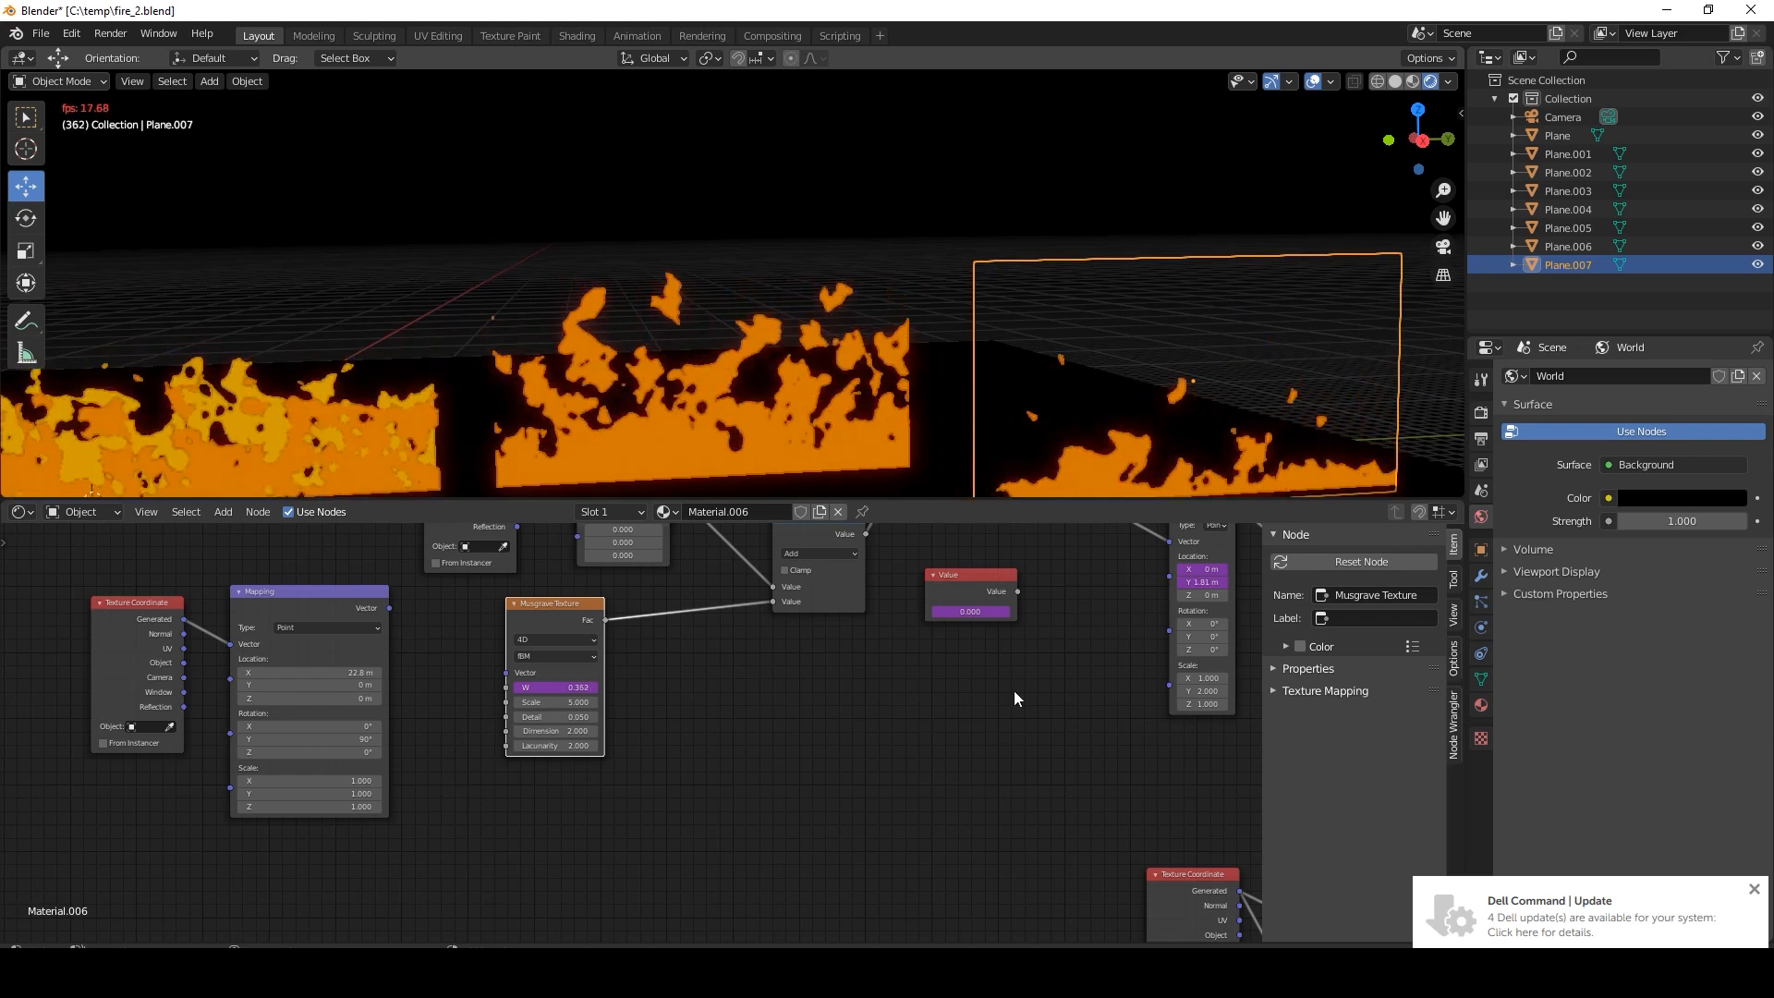
scroll(998, 670, "down", 3)
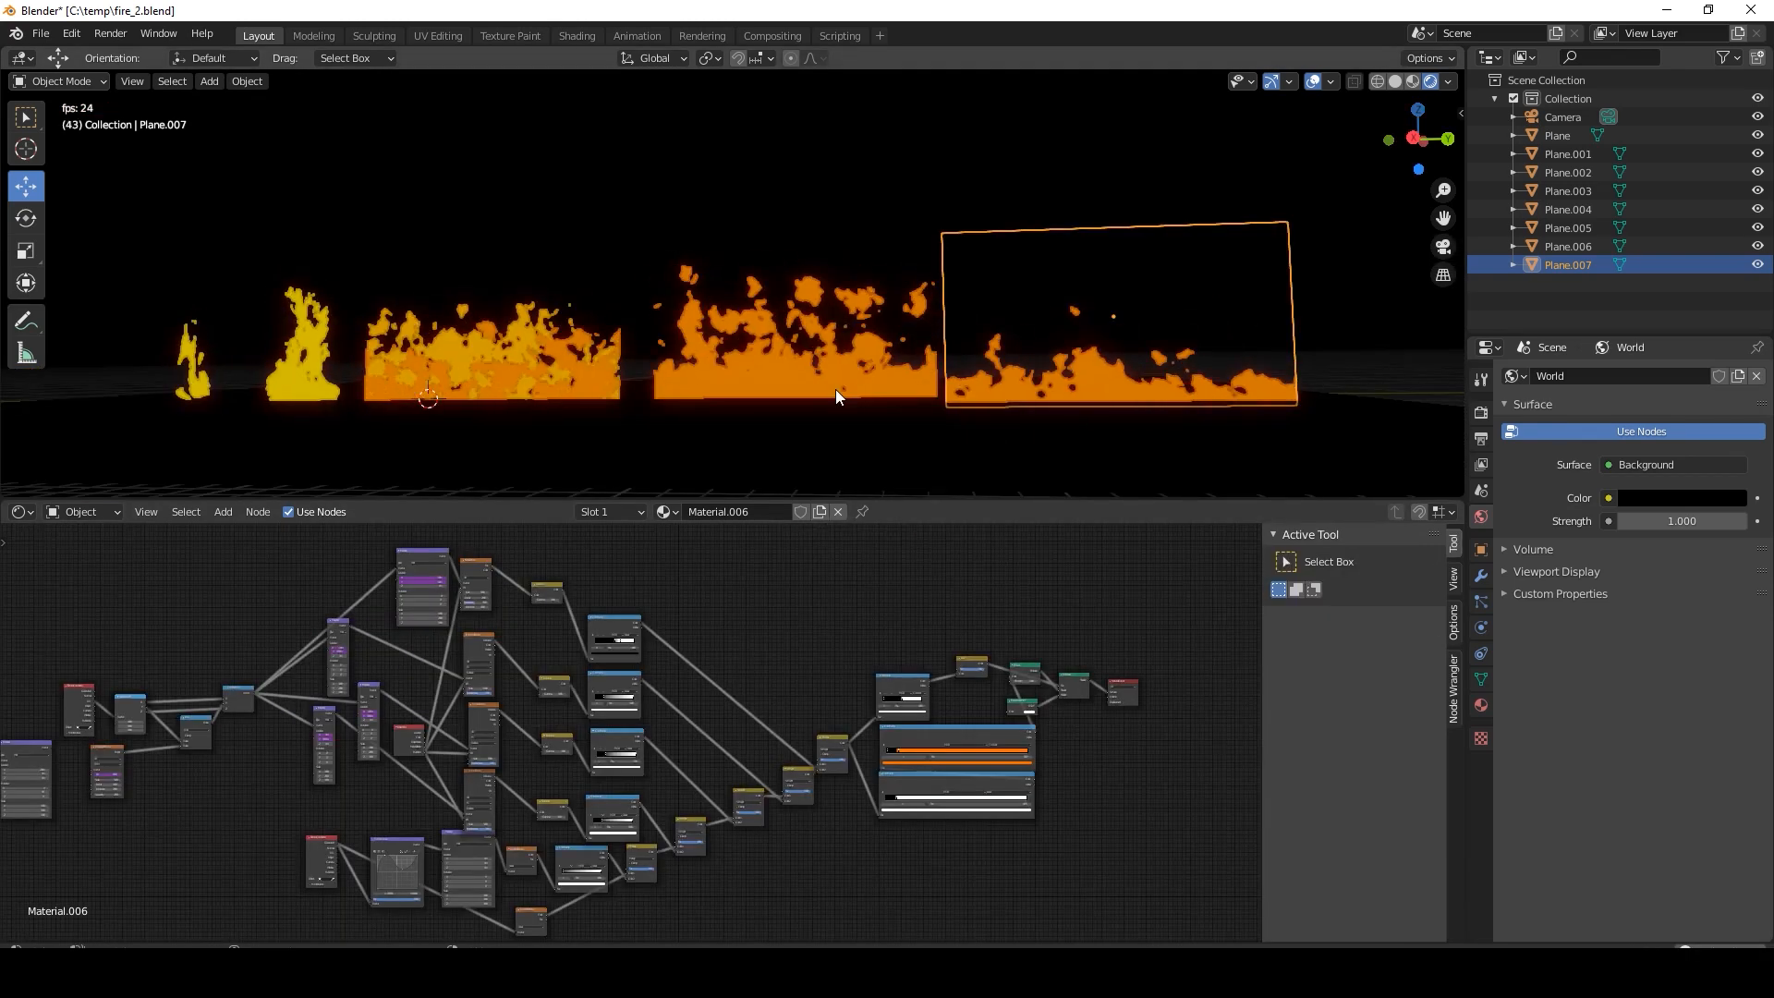